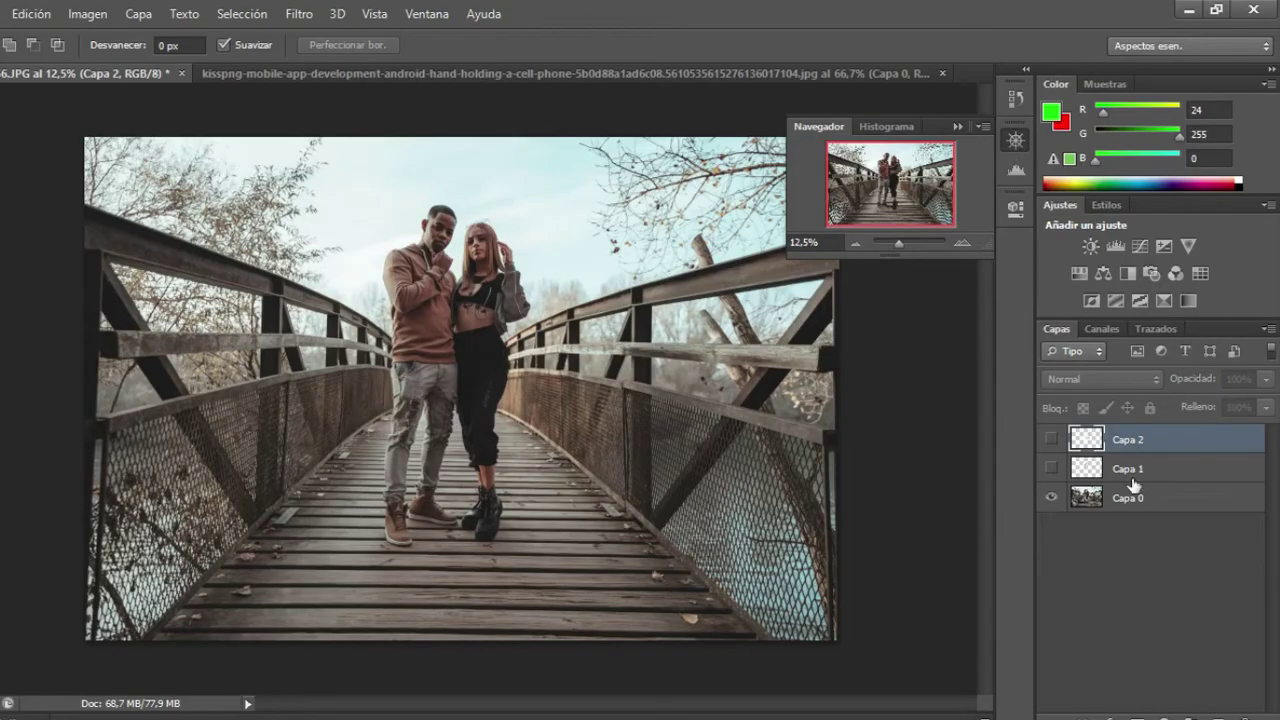
Show the hand-holding-phone image on Capa 1 over the bridge photo, with the Move tool active.
click(1050, 468)
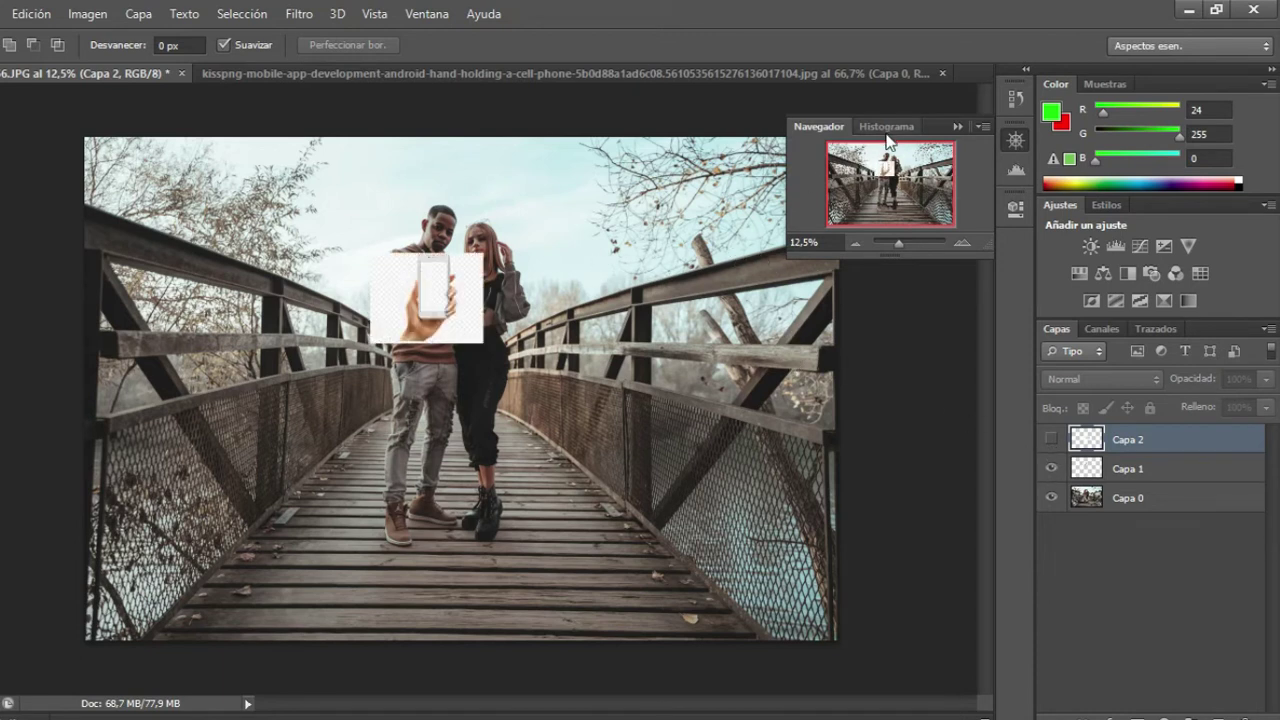
click(958, 126)
key(v)
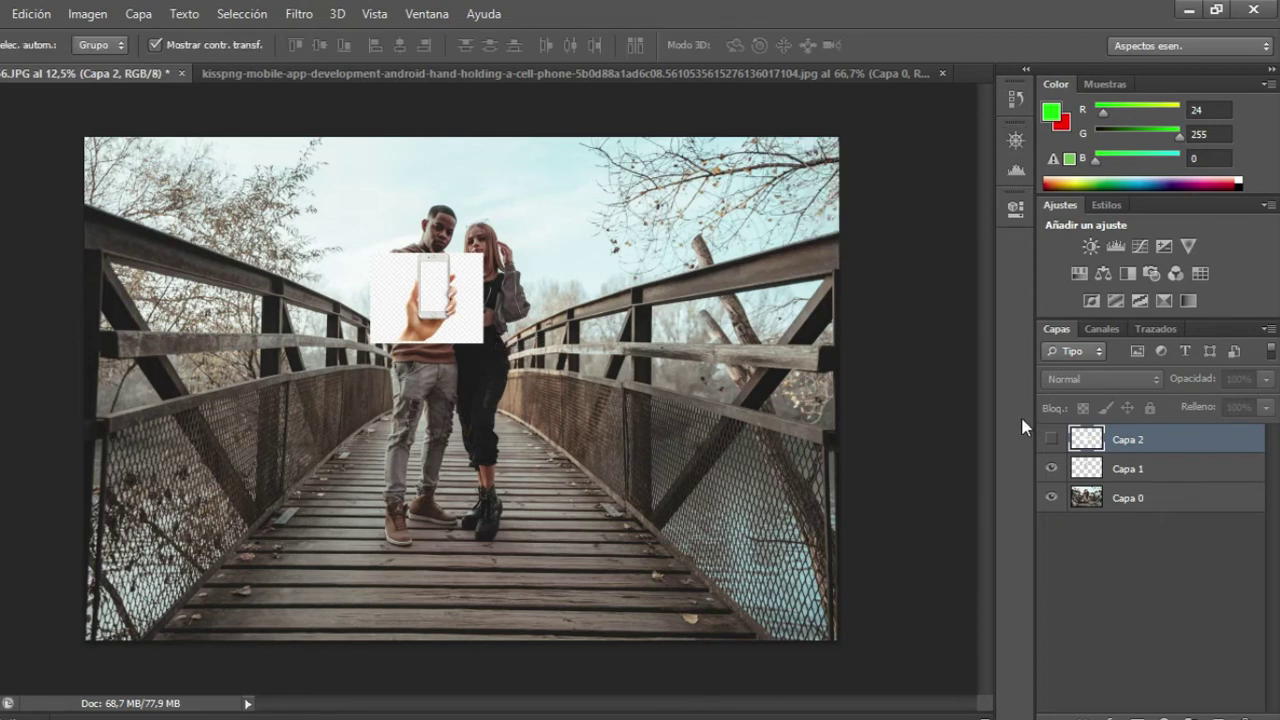
Select Capa 1 and scale the hand-and-phone image up to about 493% by 498%.
click(1085, 470)
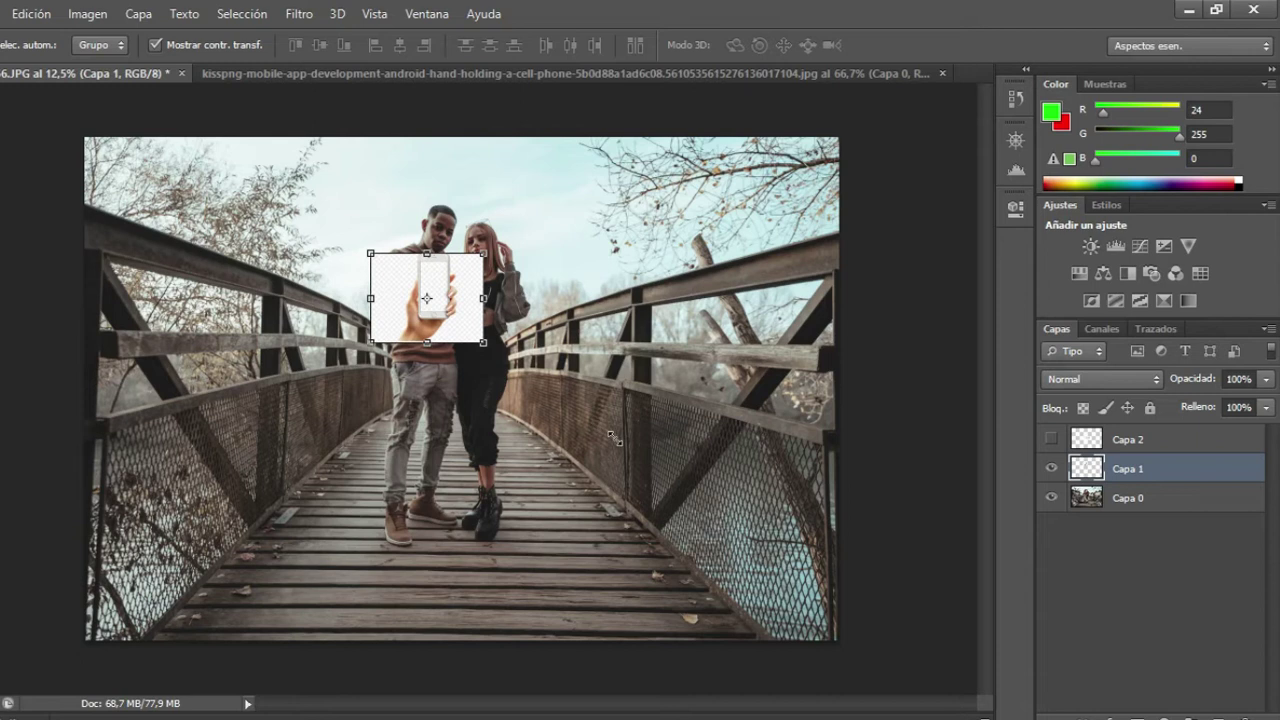
drag(615, 440, 676, 497)
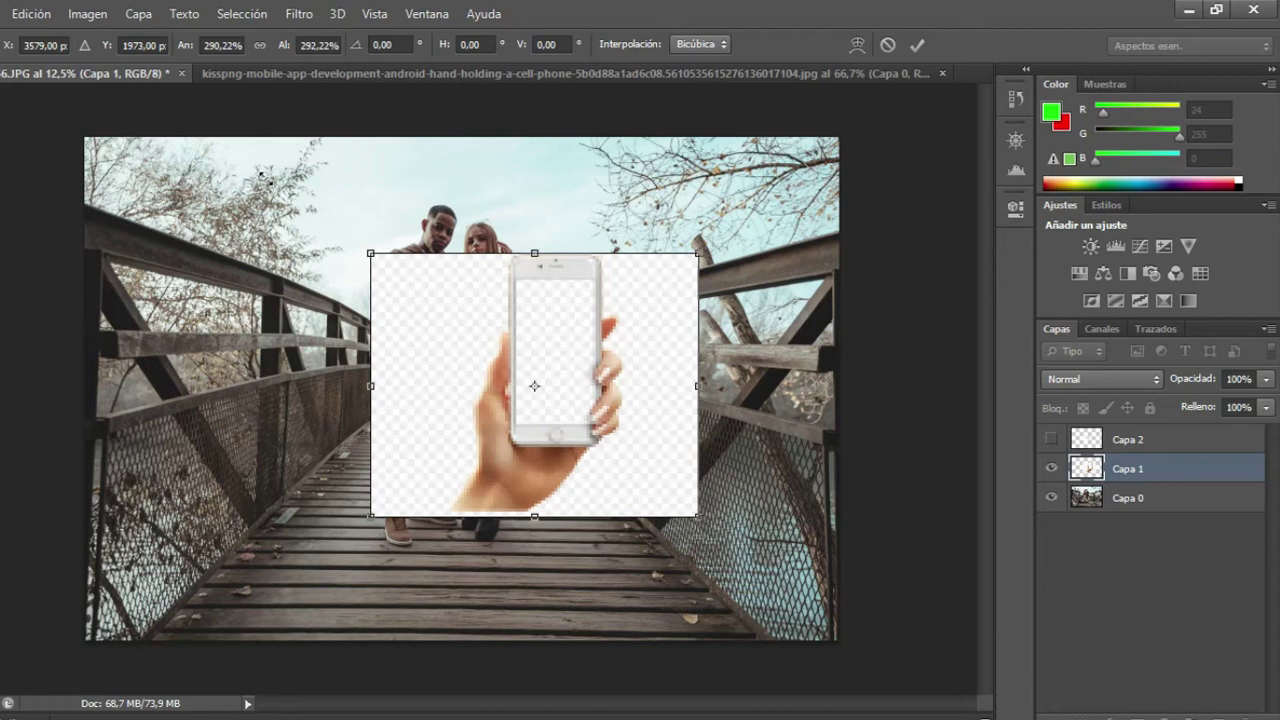
drag(371, 253, 367, 250)
drag(262, 176, 264, 178)
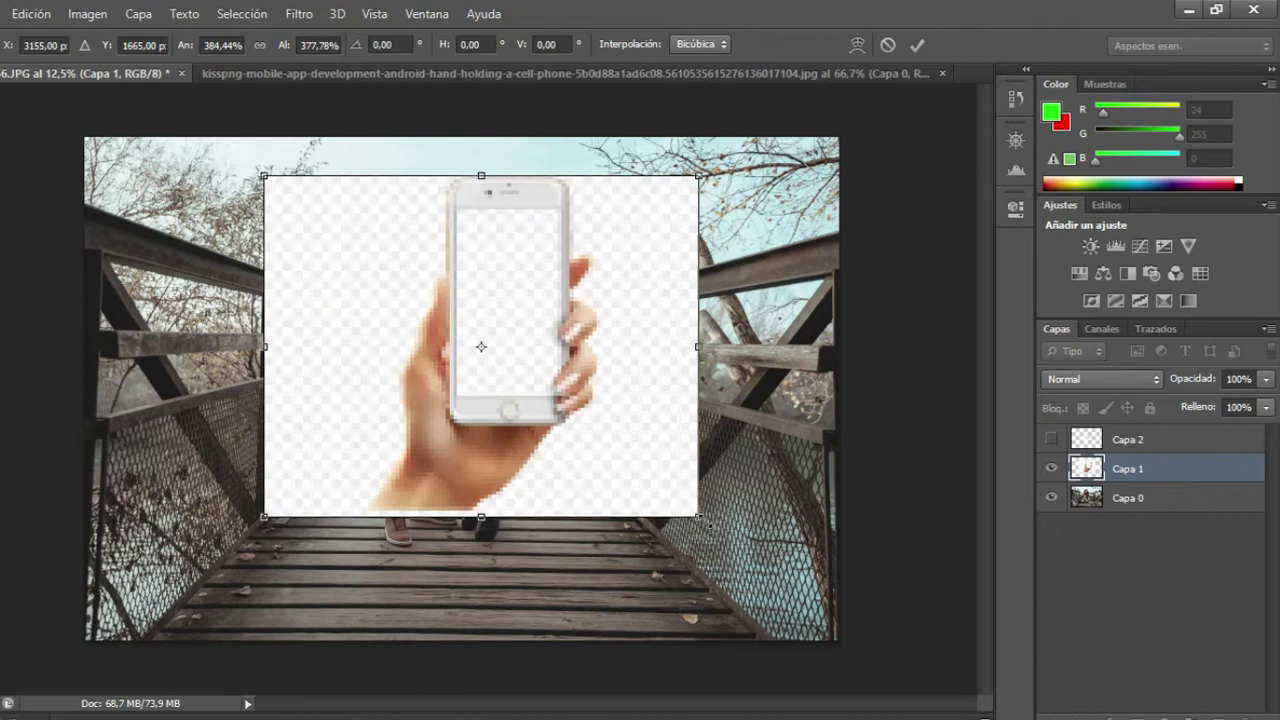
drag(788, 585, 800, 555)
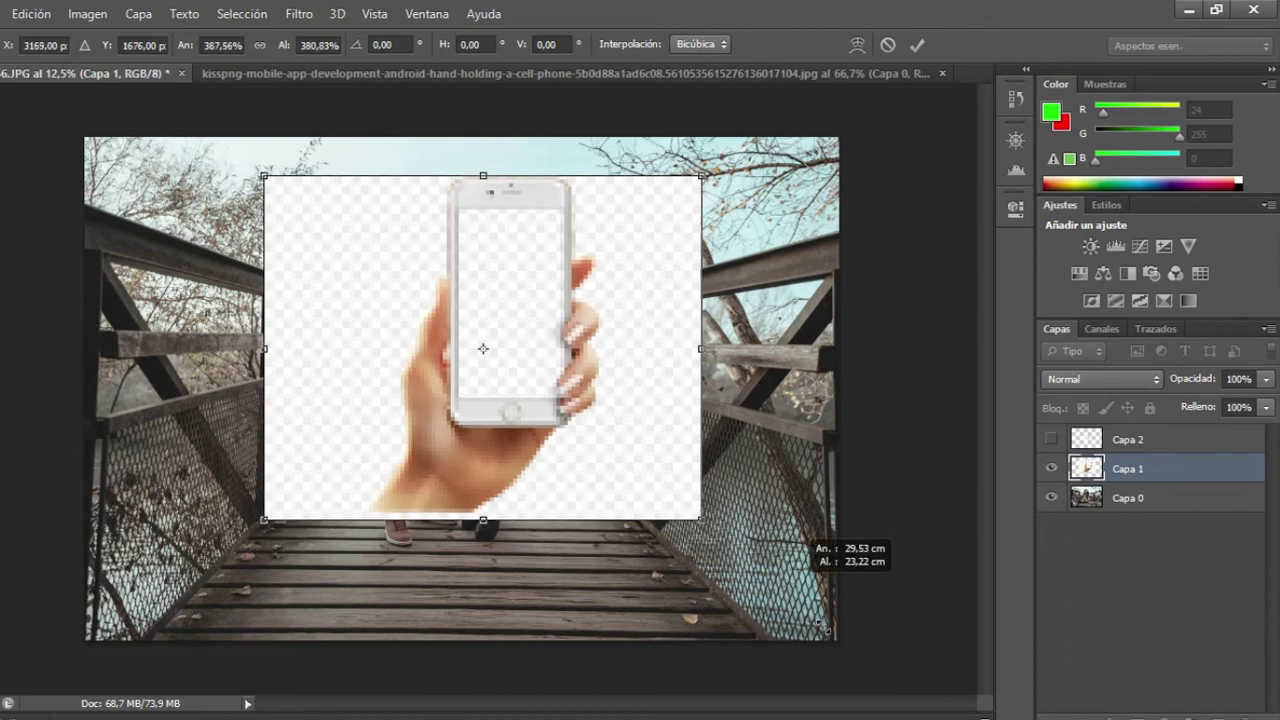
drag(820, 625, 826, 632)
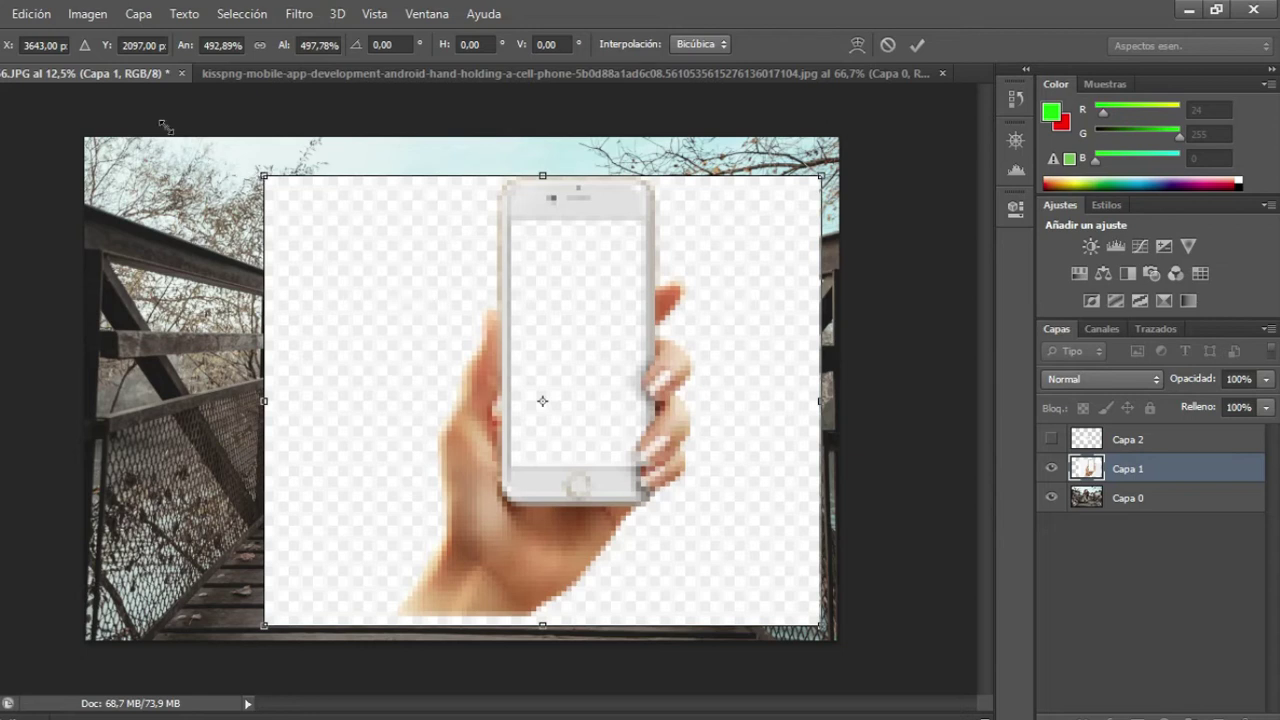
Move the hand-and-phone image up and enlarge it to about 609% by 567%.
drag(165, 126, 163, 124)
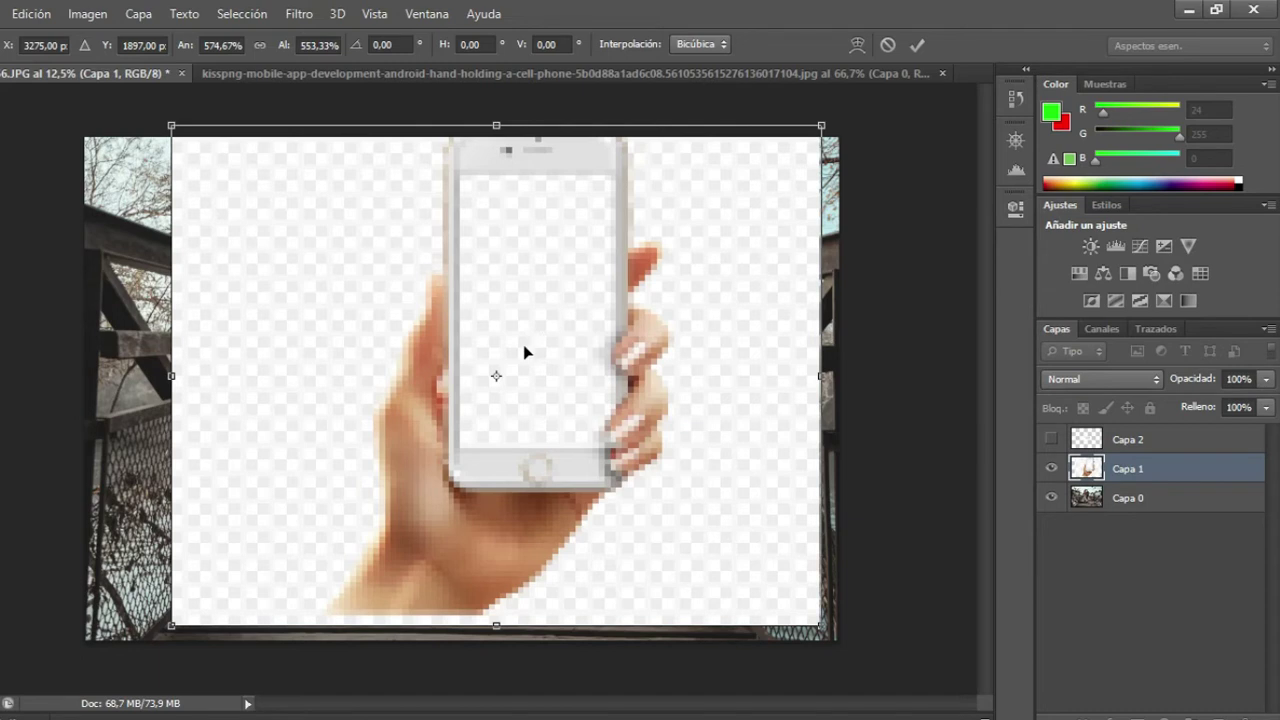
drag(524, 352, 522, 364)
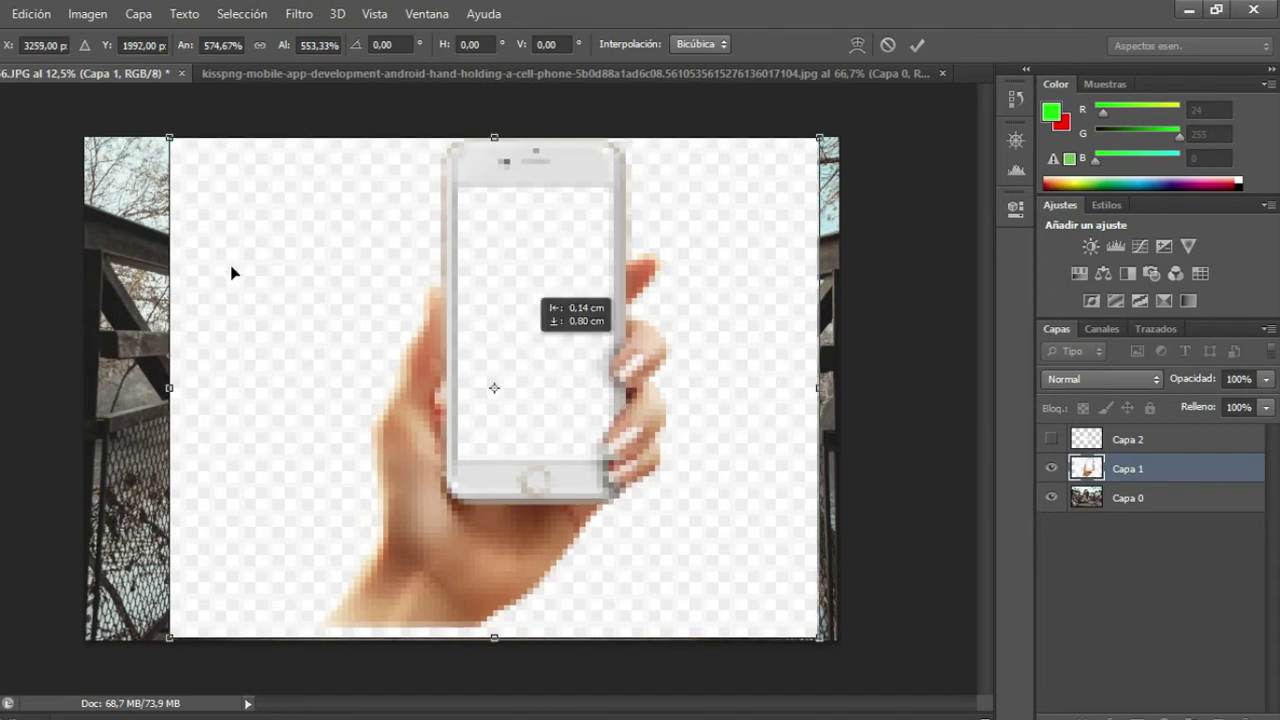
drag(177, 206, 177, 180)
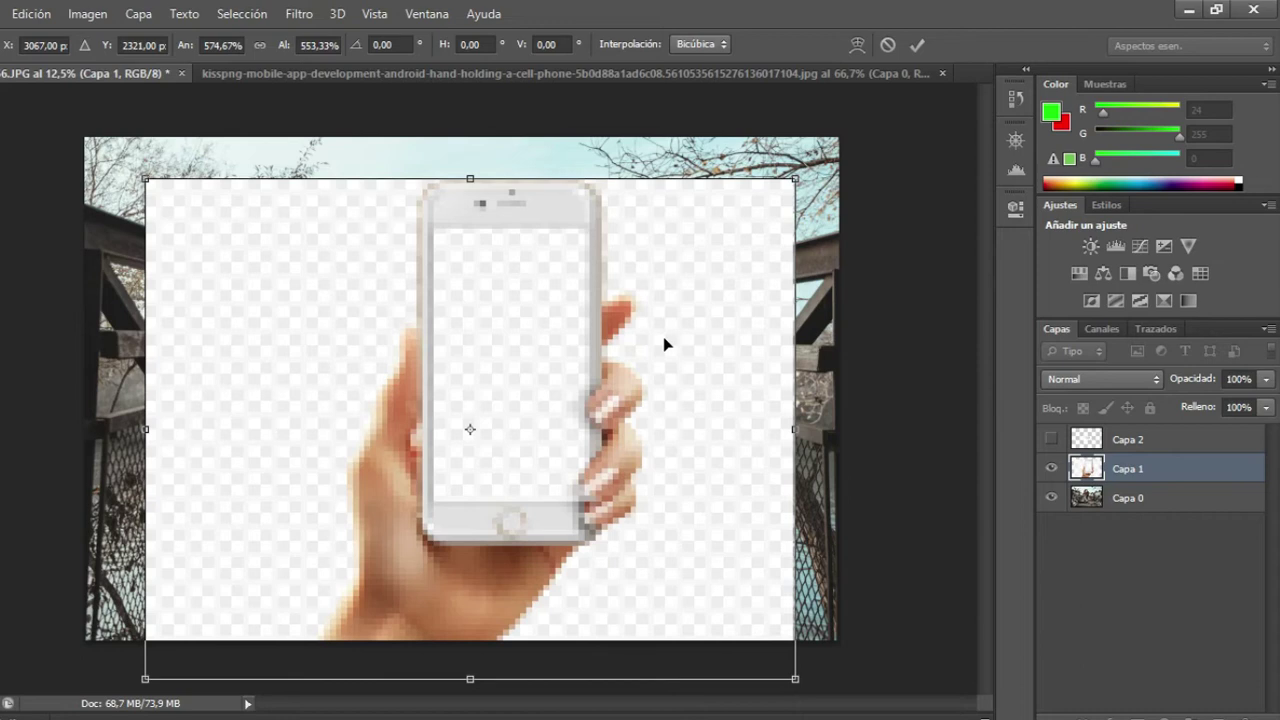
drag(664, 336, 667, 269)
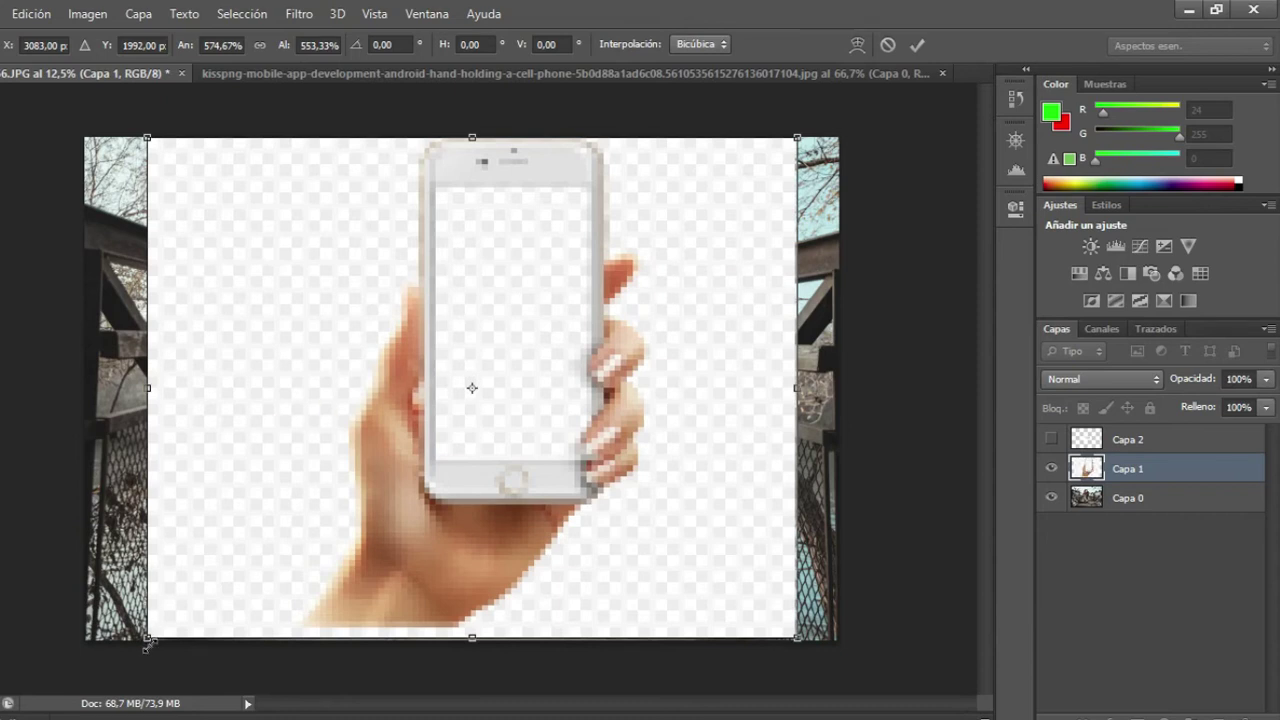
drag(147, 640, 108, 670)
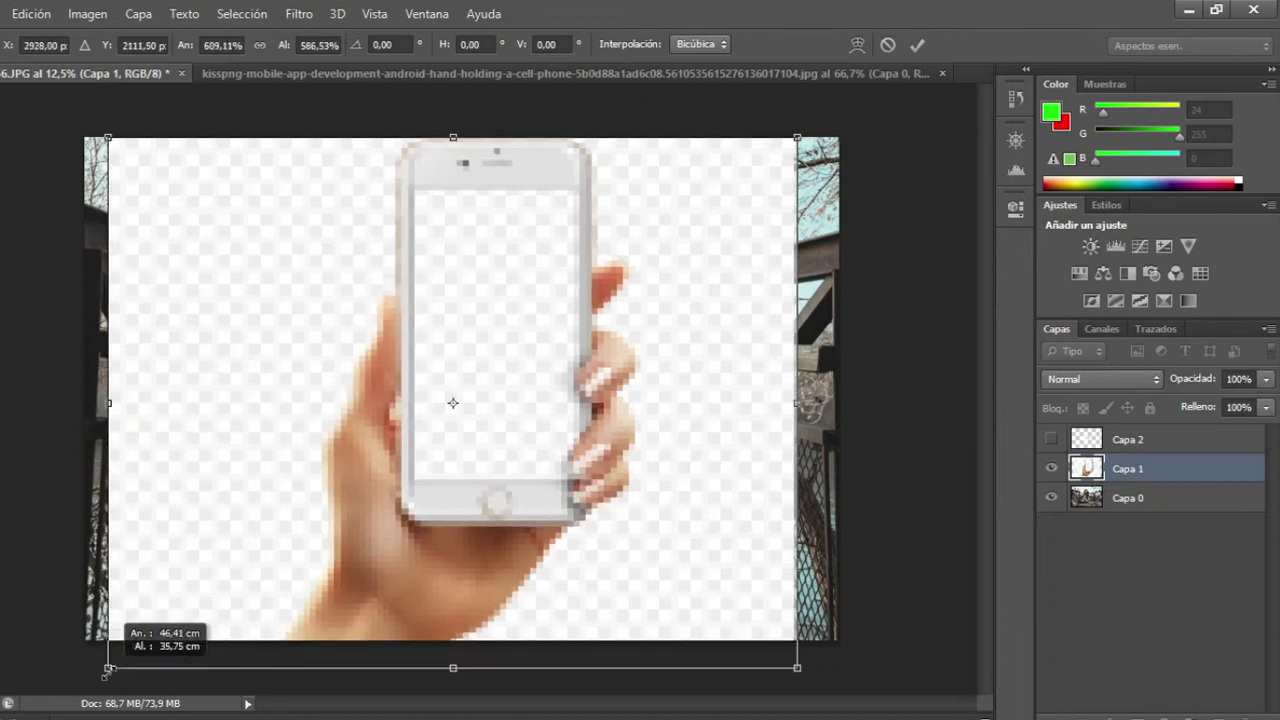
drag(108, 670, 108, 670)
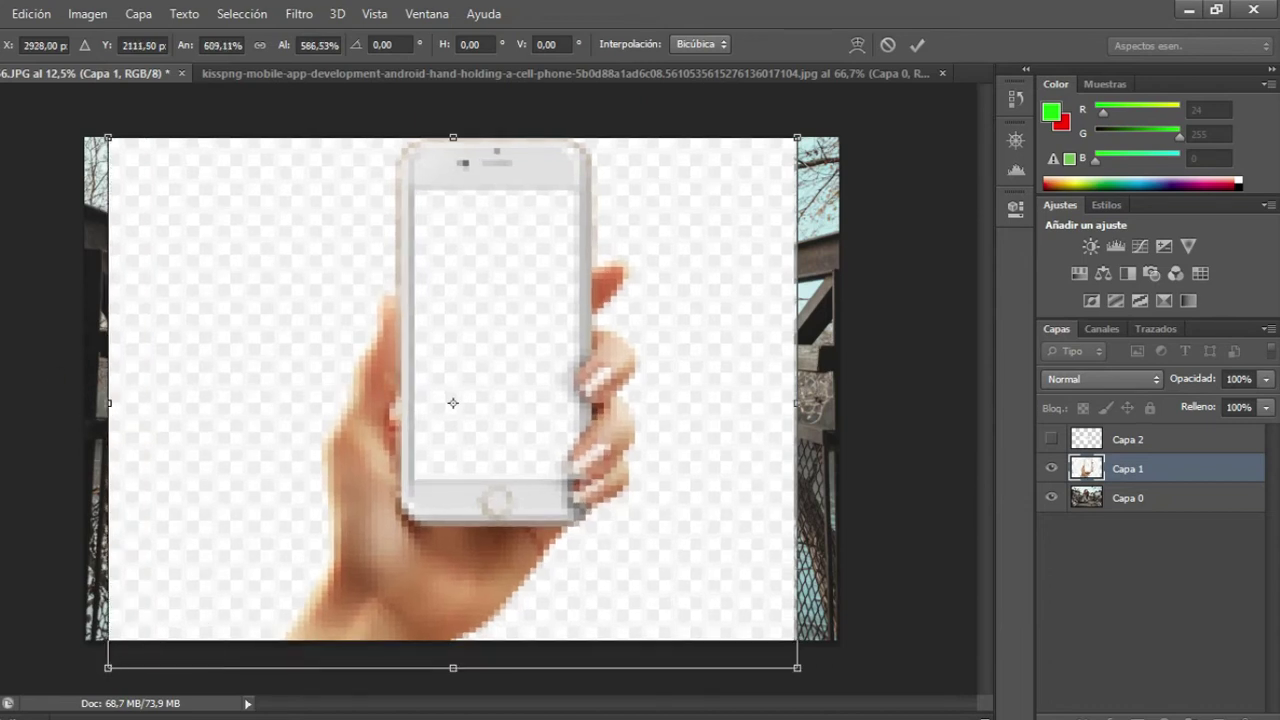
Commit the hand-layer transform and zoom onto the phone's top, ready for the Magic Wand.
click(490, 304)
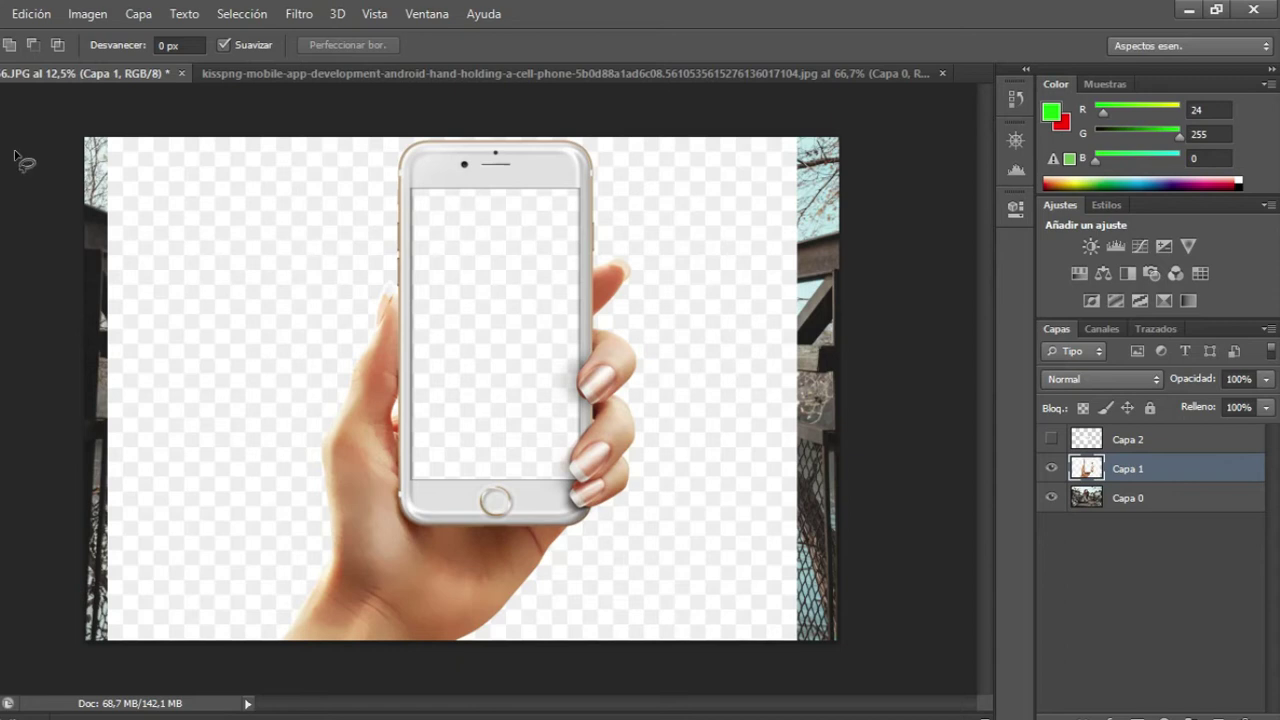
click(1016, 141)
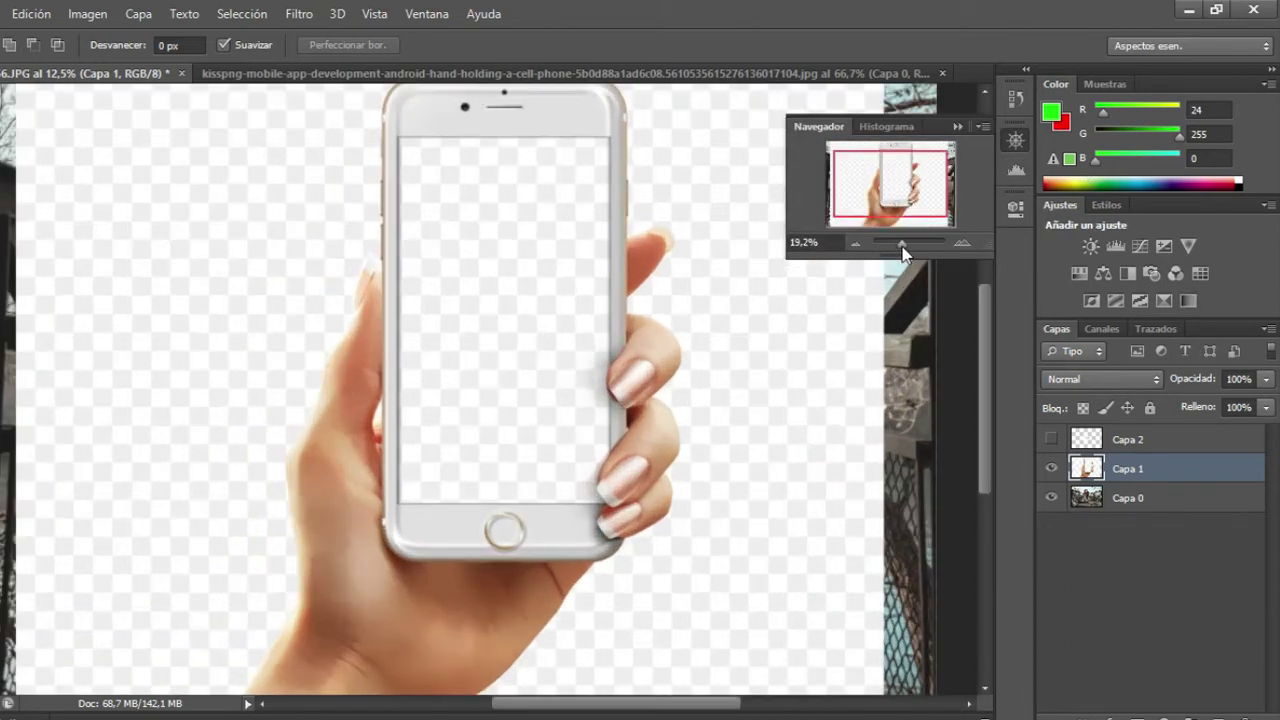
drag(900, 244, 904, 244)
drag(901, 182, 903, 152)
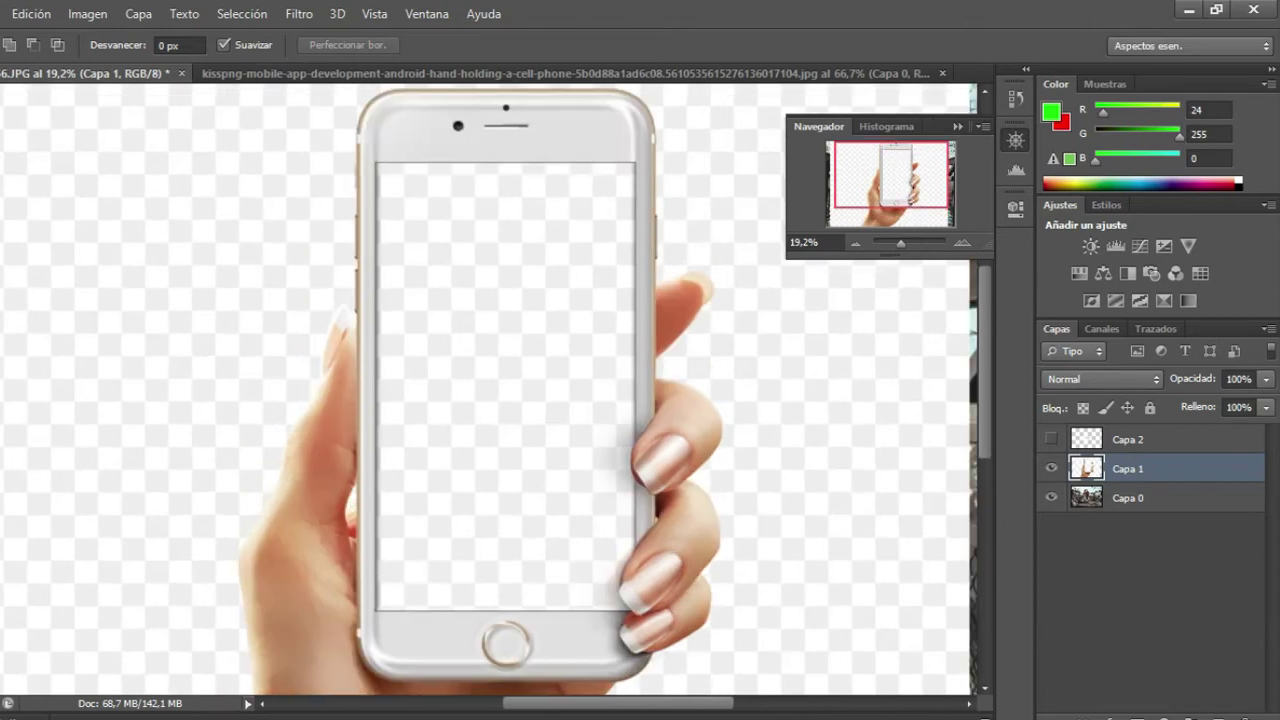
key(w)
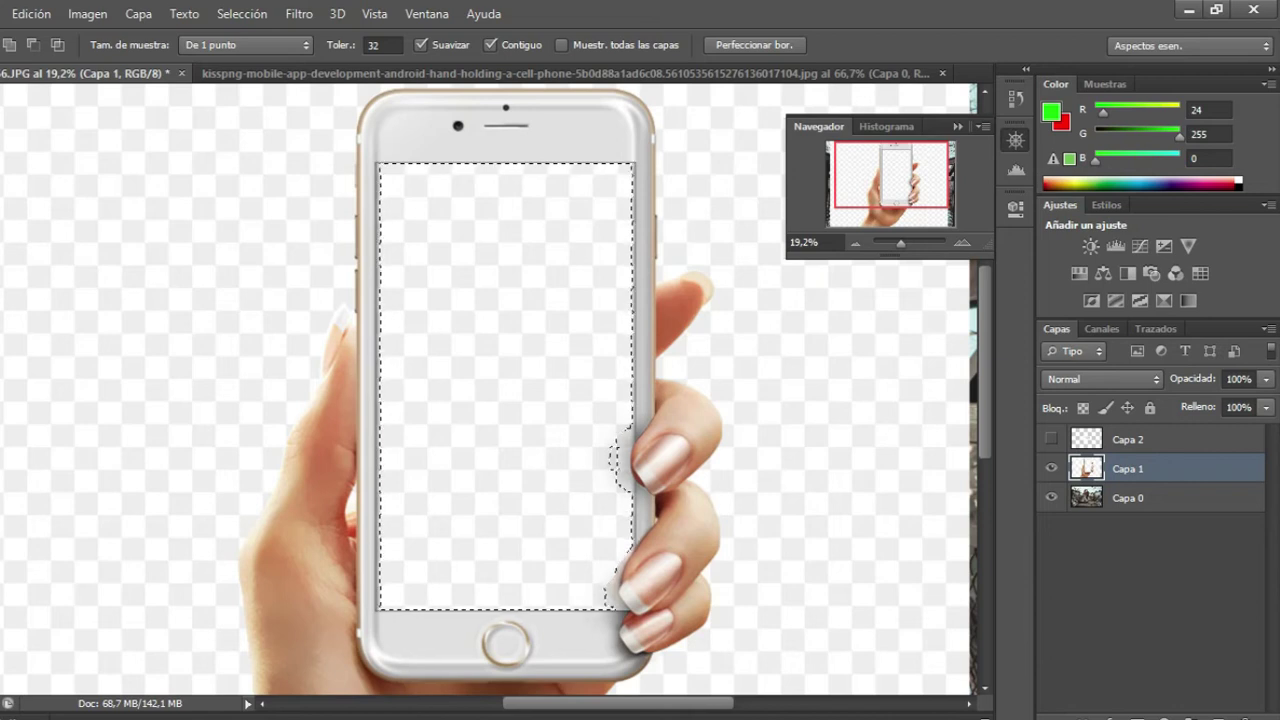
Toggle Quick Mask and invert the phone-screen selection twice via Selección > Invertir.
key(q)
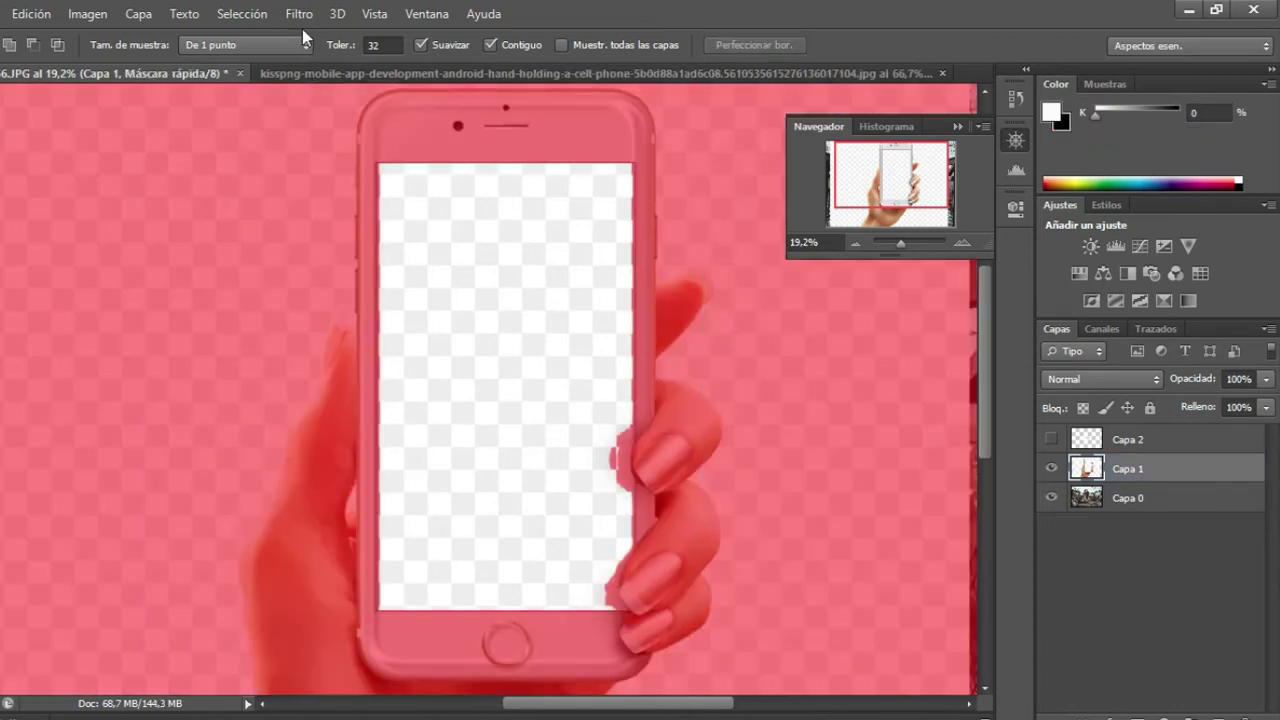
click(242, 14)
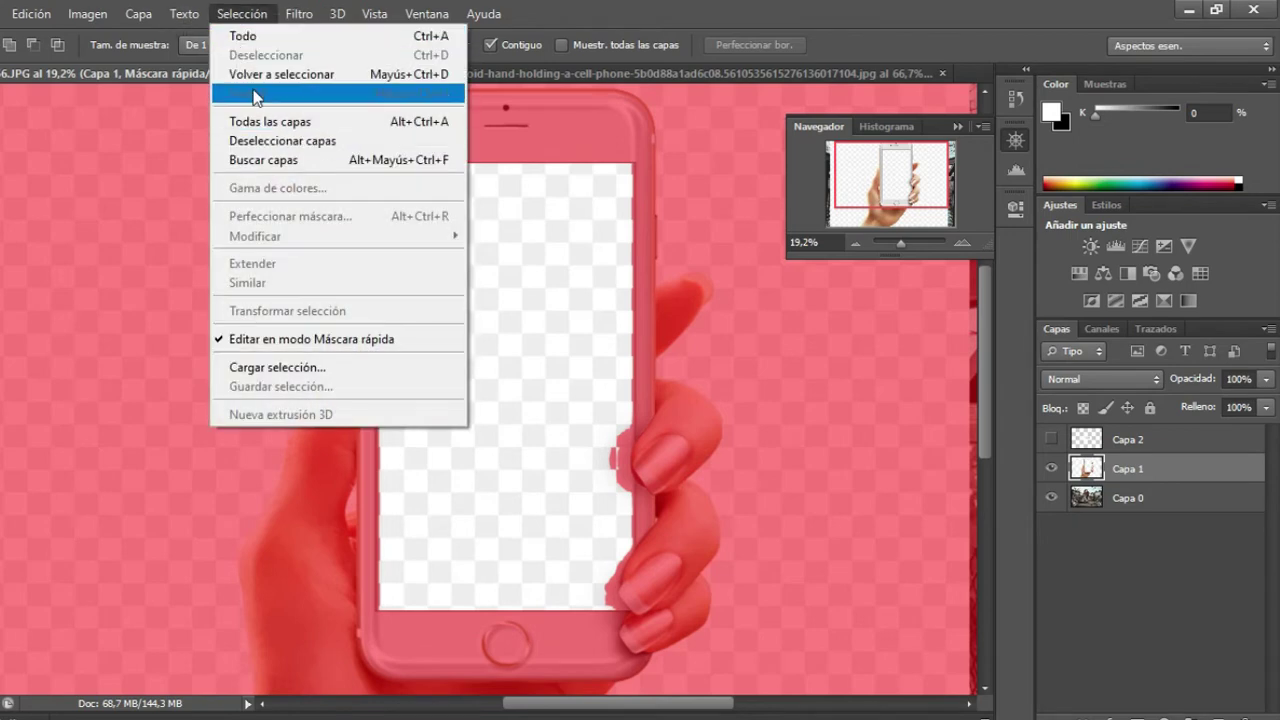
key(Escape)
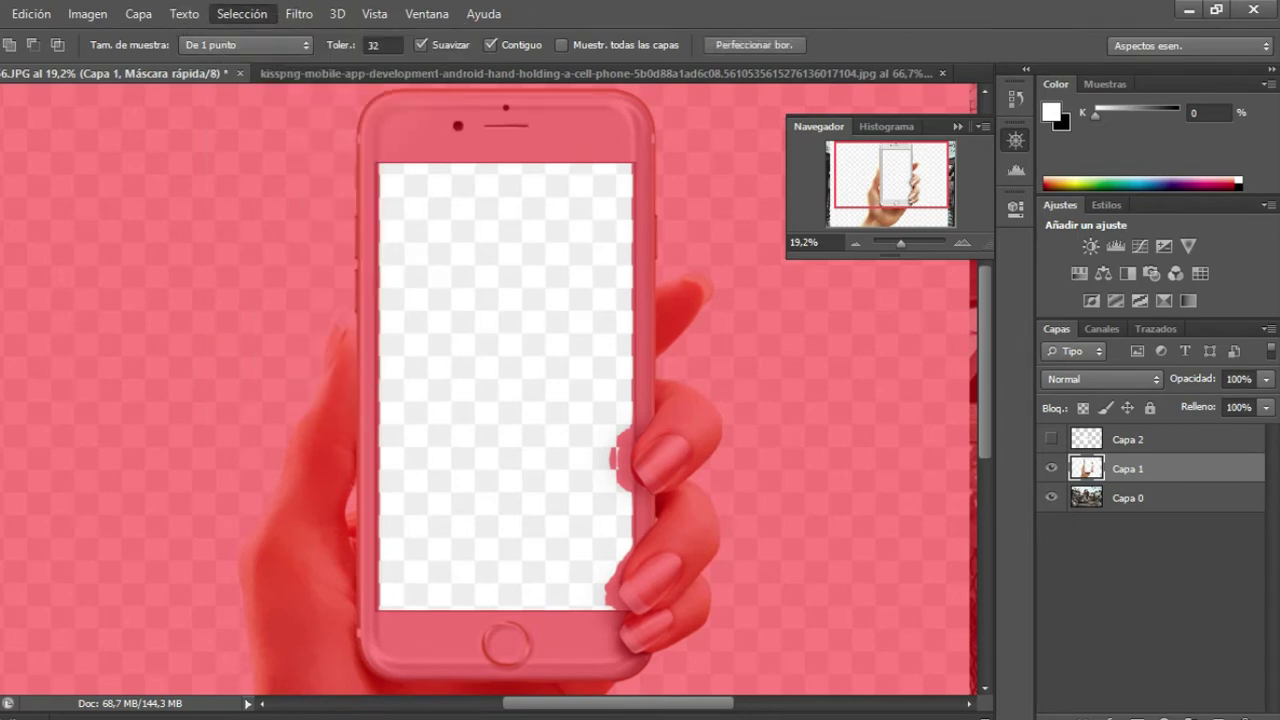
key(q)
key(q)
key(q)
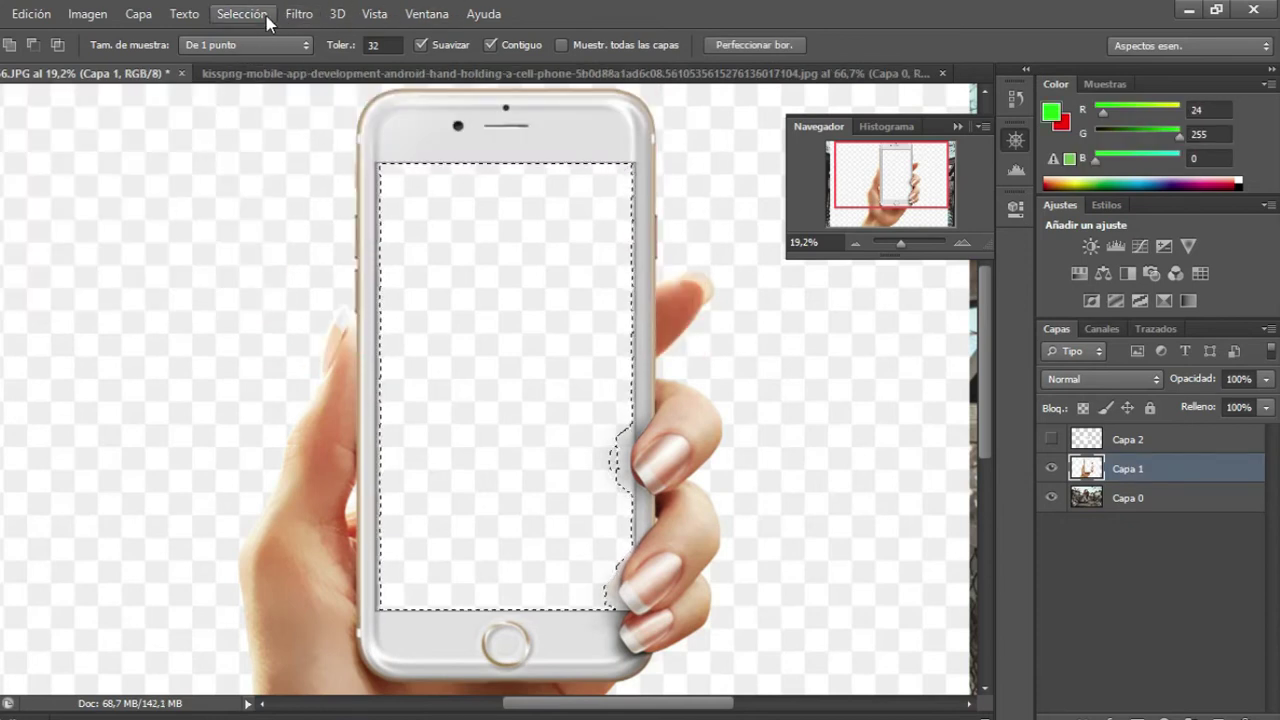
click(245, 14)
click(289, 93)
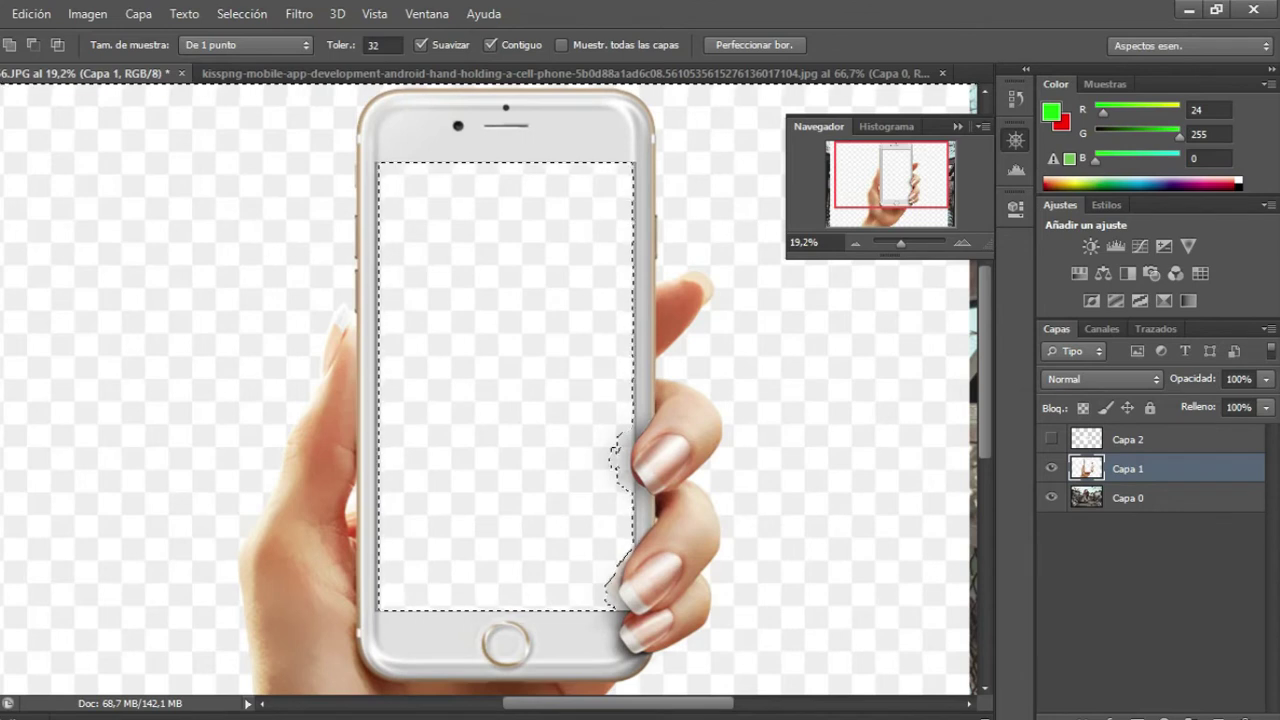
In Quick Mask, zoom to the fingernail and brush mask over the grey sliver beside it.
key(q)
drag(900, 242, 911, 241)
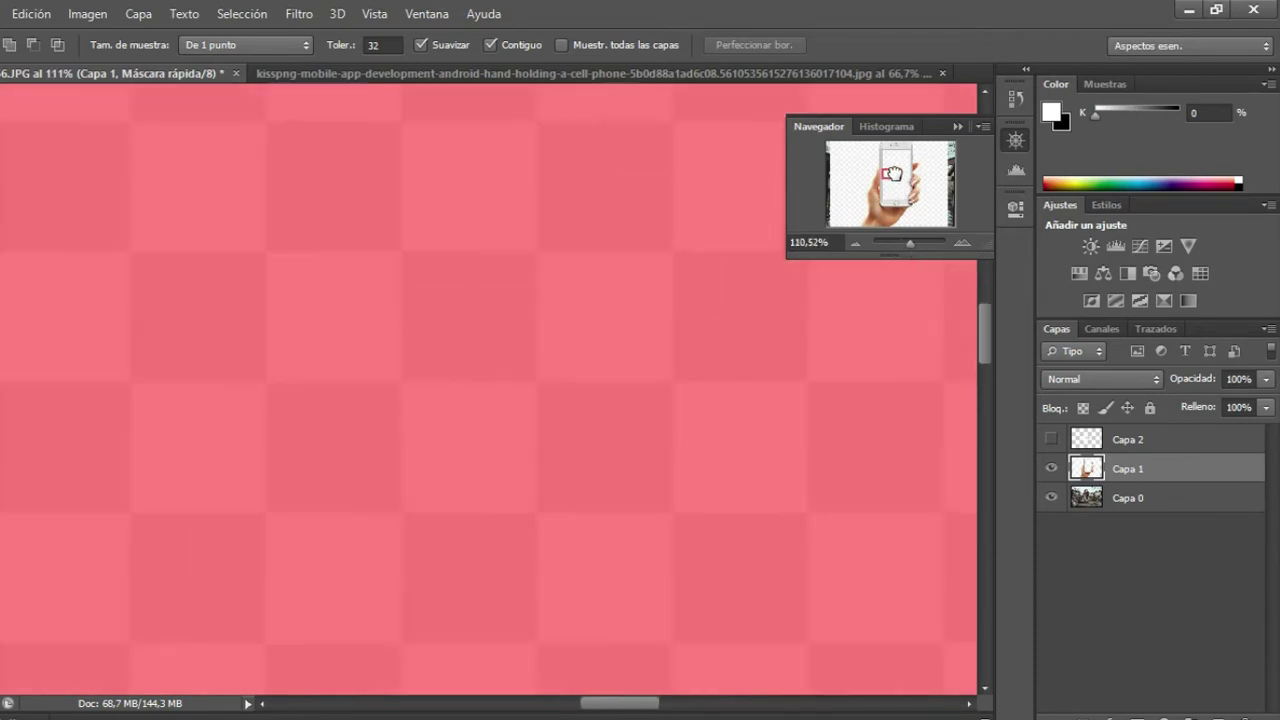
drag(893, 180, 909, 181)
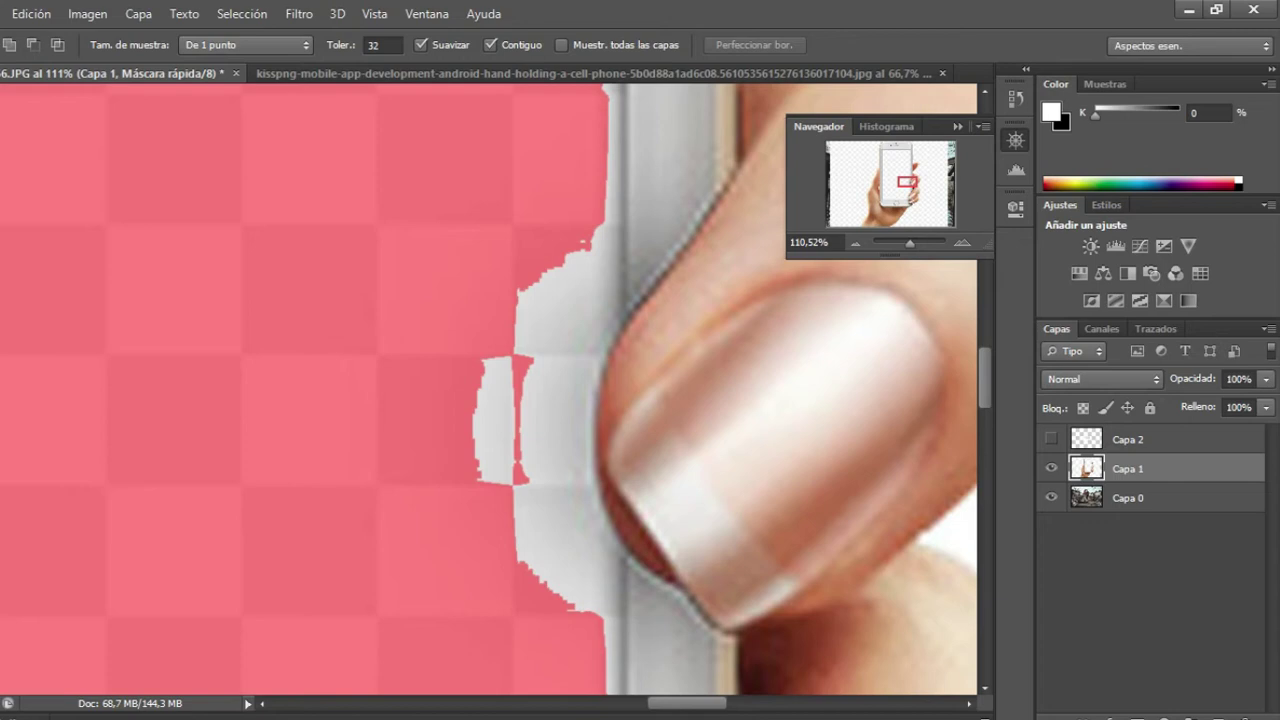
key(b)
mouse_move(514, 280)
mouse_down()
mouse_move(545, 258)
mouse_move(538, 321)
mouse_up()
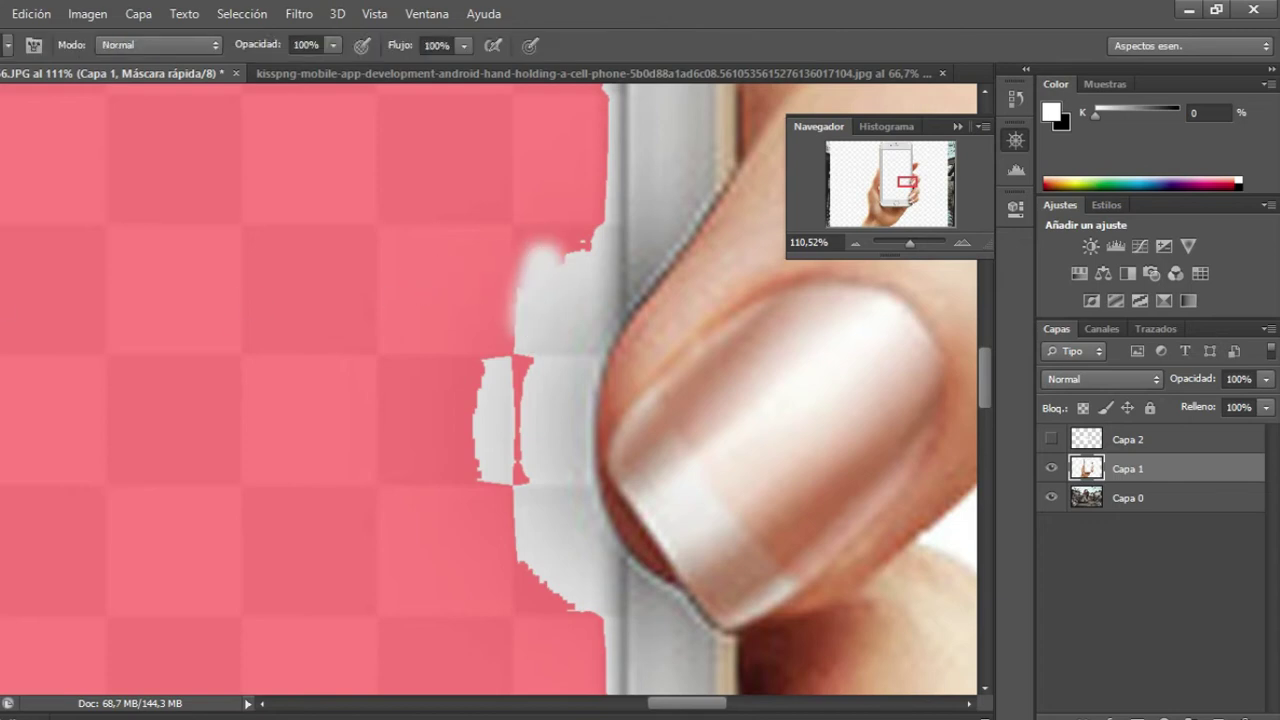
mouse_move(539, 326)
mouse_down()
mouse_move(566, 243)
mouse_move(551, 286)
mouse_move(566, 277)
mouse_move(514, 291)
mouse_move(486, 340)
mouse_move(500, 531)
mouse_move(489, 423)
mouse_move(533, 375)
mouse_move(549, 454)
mouse_move(577, 334)
mouse_move(573, 475)
mouse_move(594, 586)
mouse_up()
scroll(542, 427, down, 3)
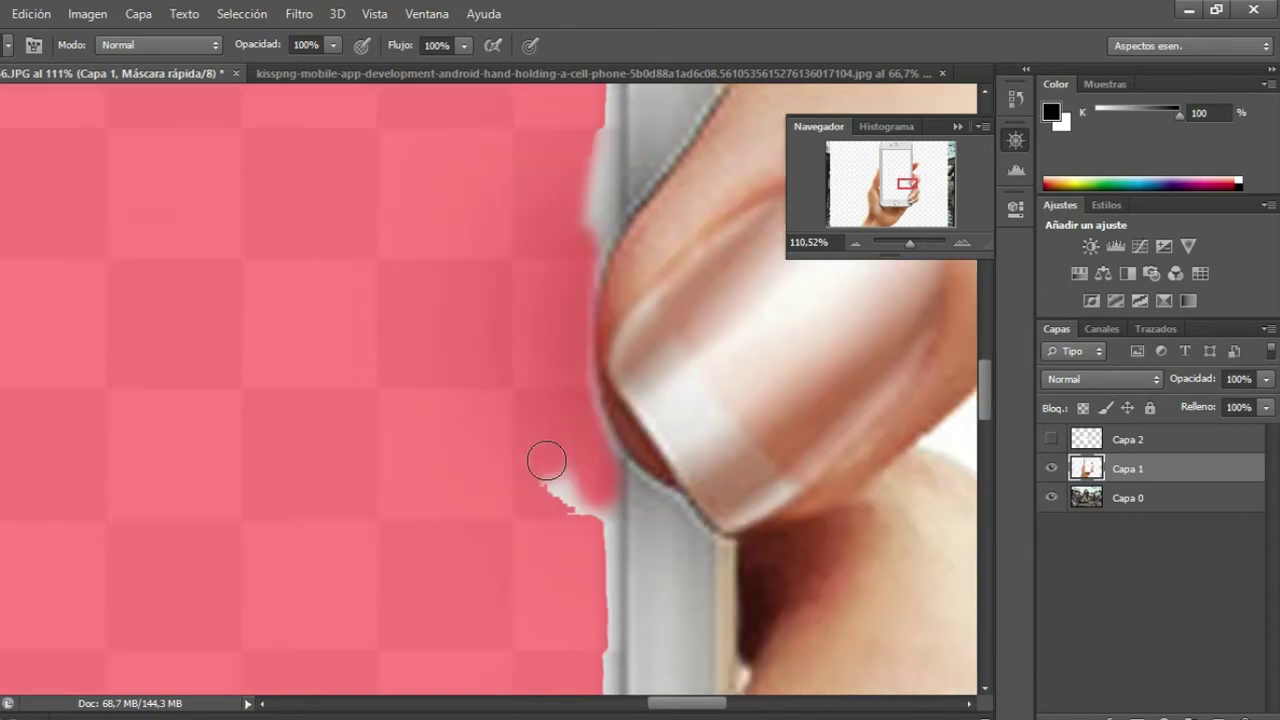
mouse_move(594, 422)
mouse_down()
mouse_move(589, 609)
mouse_move(577, 391)
mouse_up()
drag(557, 437, 534, 377)
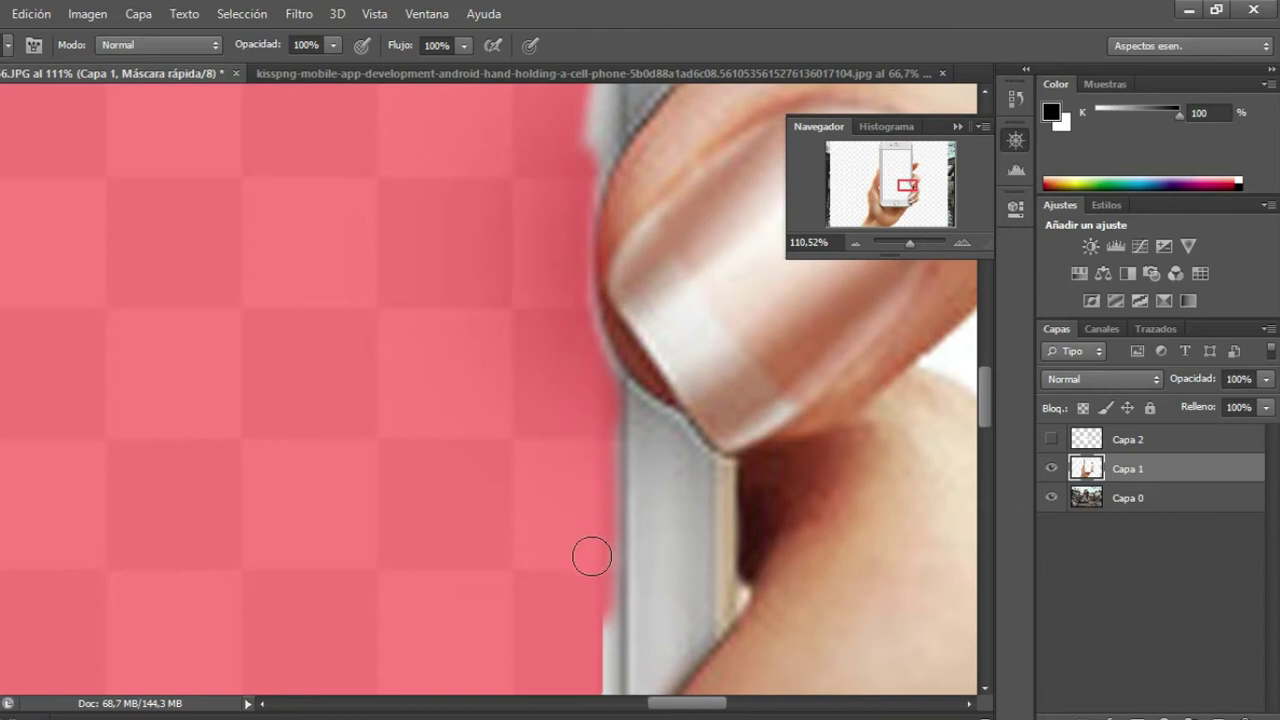
Paint mask over the remaining white gaps along the phone edge by the fingernail.
scroll(575, 540, down, 2)
scroll(583, 503, down, 3)
scroll(583, 500, down, 2)
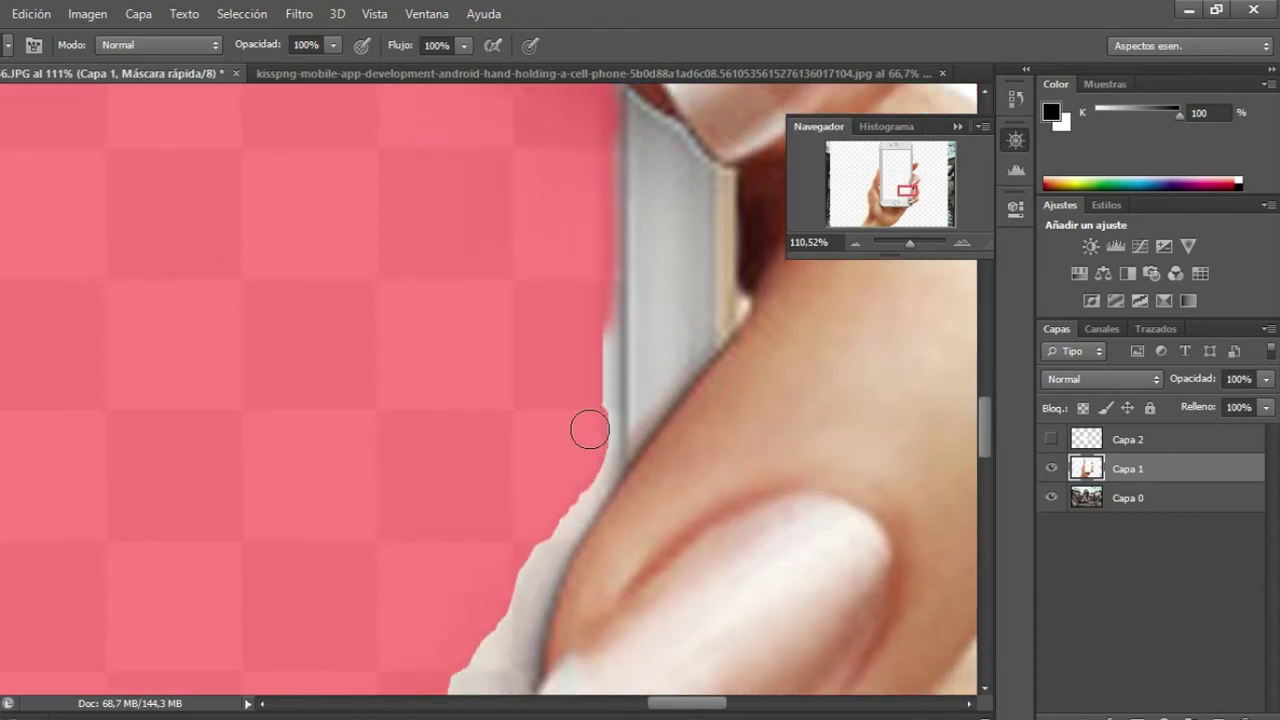
drag(593, 273, 589, 457)
scroll(589, 457, down, 2)
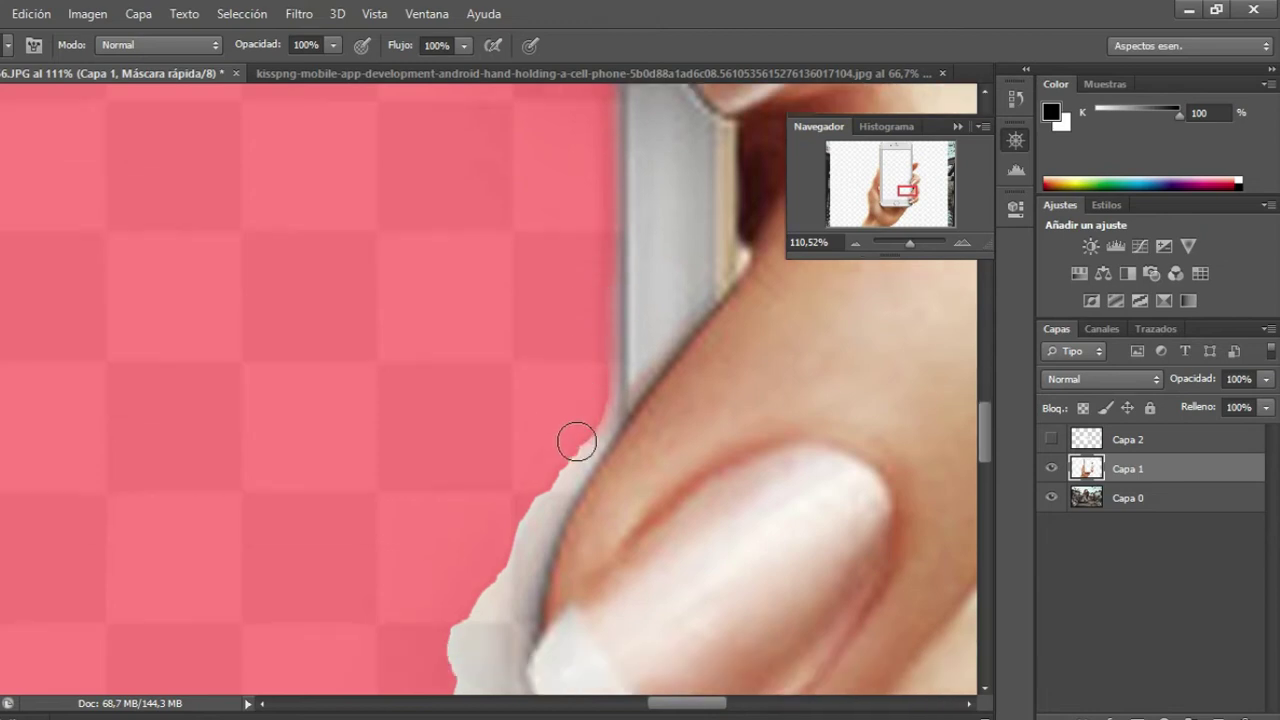
scroll(574, 437, down, 2)
mouse_move(590, 273)
mouse_down()
mouse_move(591, 211)
mouse_move(570, 183)
mouse_move(514, 357)
mouse_move(514, 417)
mouse_move(509, 263)
mouse_move(520, 289)
mouse_move(580, 203)
mouse_move(610, 189)
mouse_up()
scroll(553, 261, down, 1)
scroll(549, 277, down, 1)
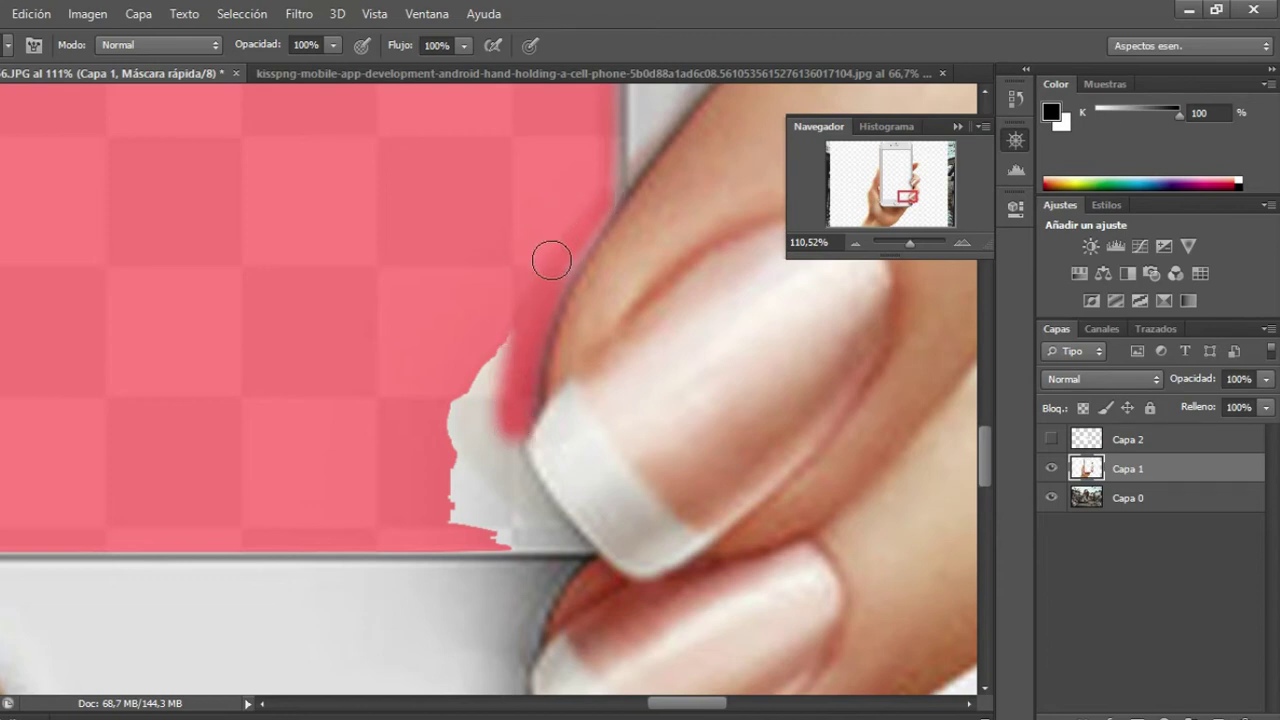
scroll(530, 258, down, 1)
scroll(522, 259, down, 4)
mouse_move(508, 157)
mouse_down()
mouse_move(477, 240)
mouse_move(443, 243)
mouse_move(451, 289)
mouse_move(494, 243)
mouse_move(452, 311)
mouse_move(471, 329)
mouse_move(457, 337)
mouse_move(489, 334)
mouse_move(474, 297)
mouse_move(500, 320)
mouse_move(489, 271)
mouse_up()
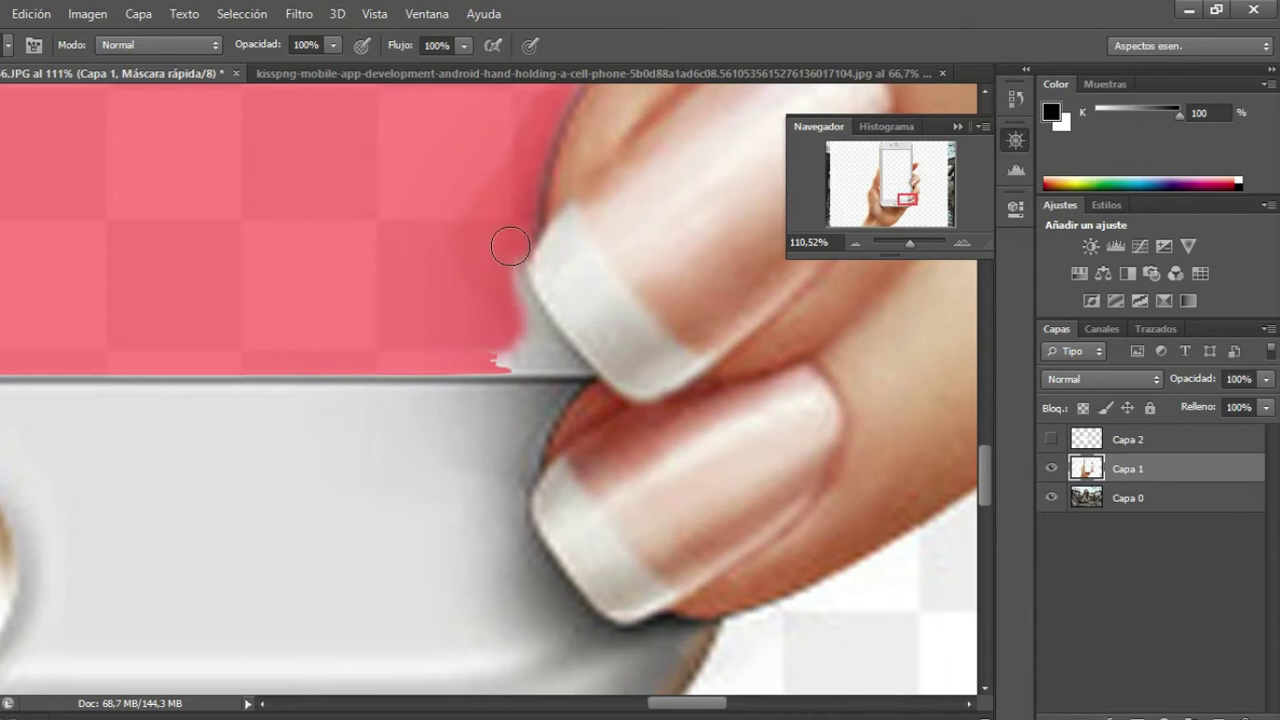
drag(503, 246, 505, 301)
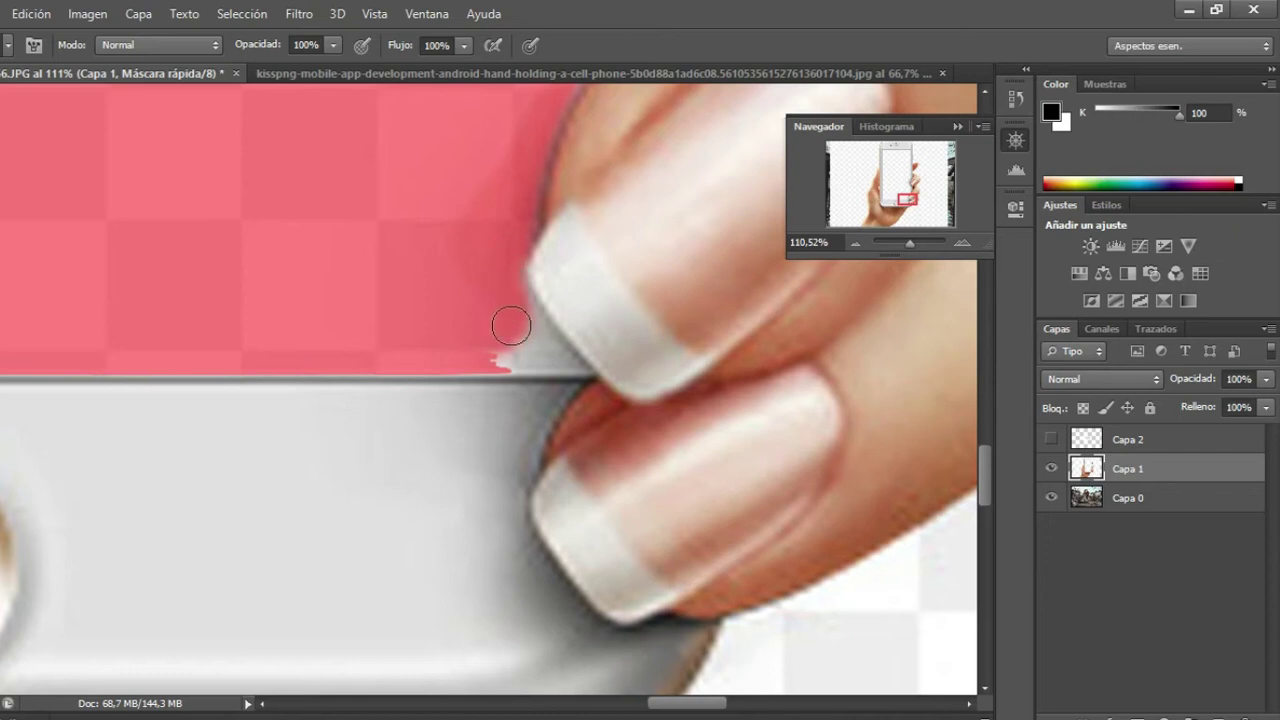
Reduce the brush size to 25 px.
click(6, 46)
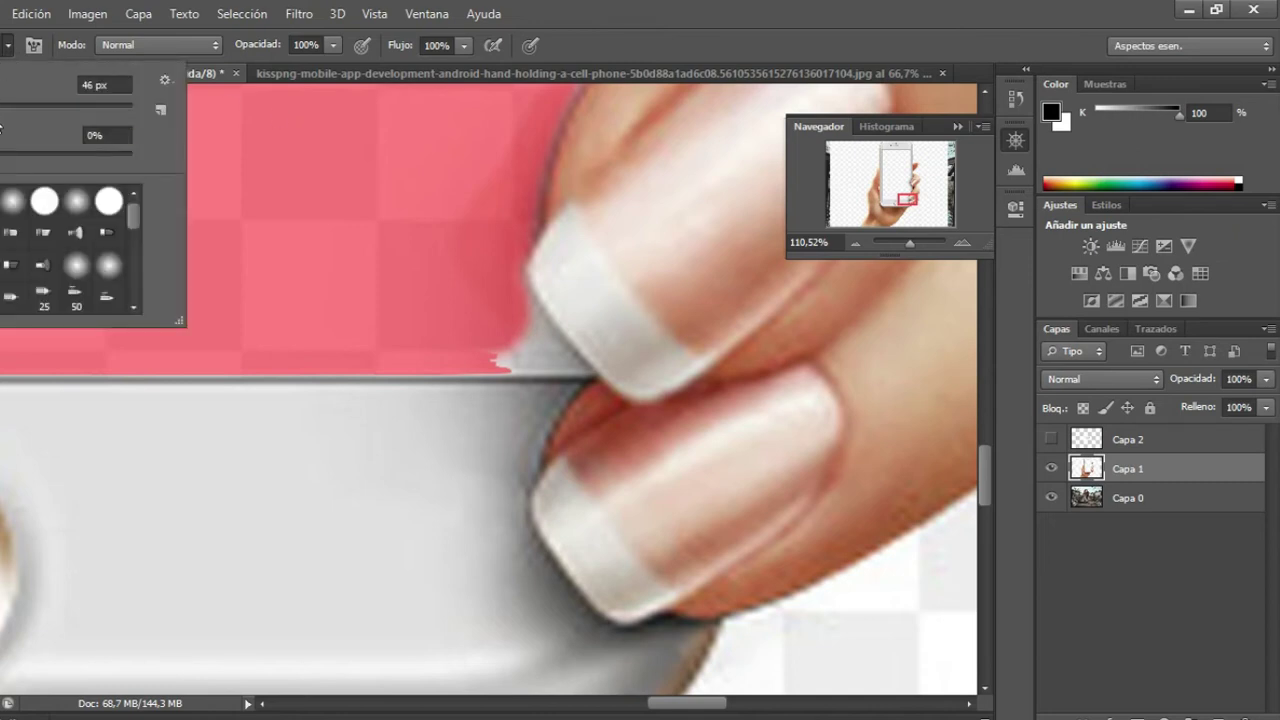
text(25)
key(Return)
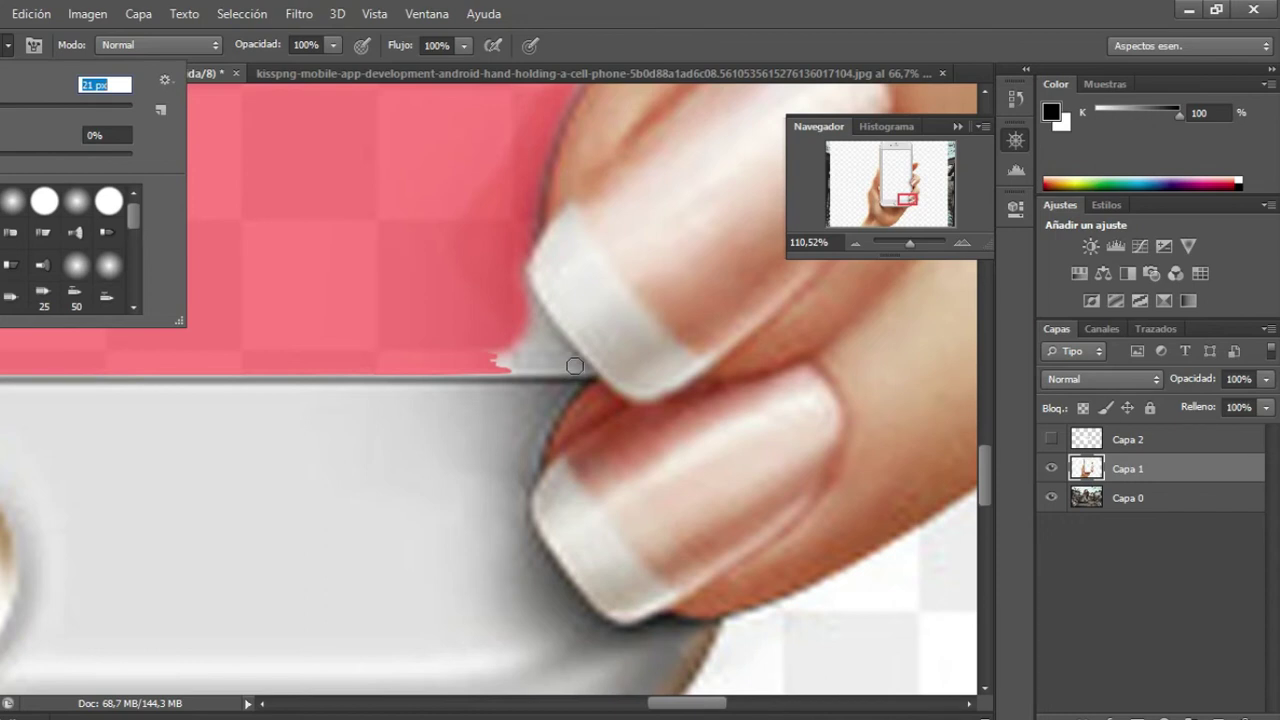
key(Return)
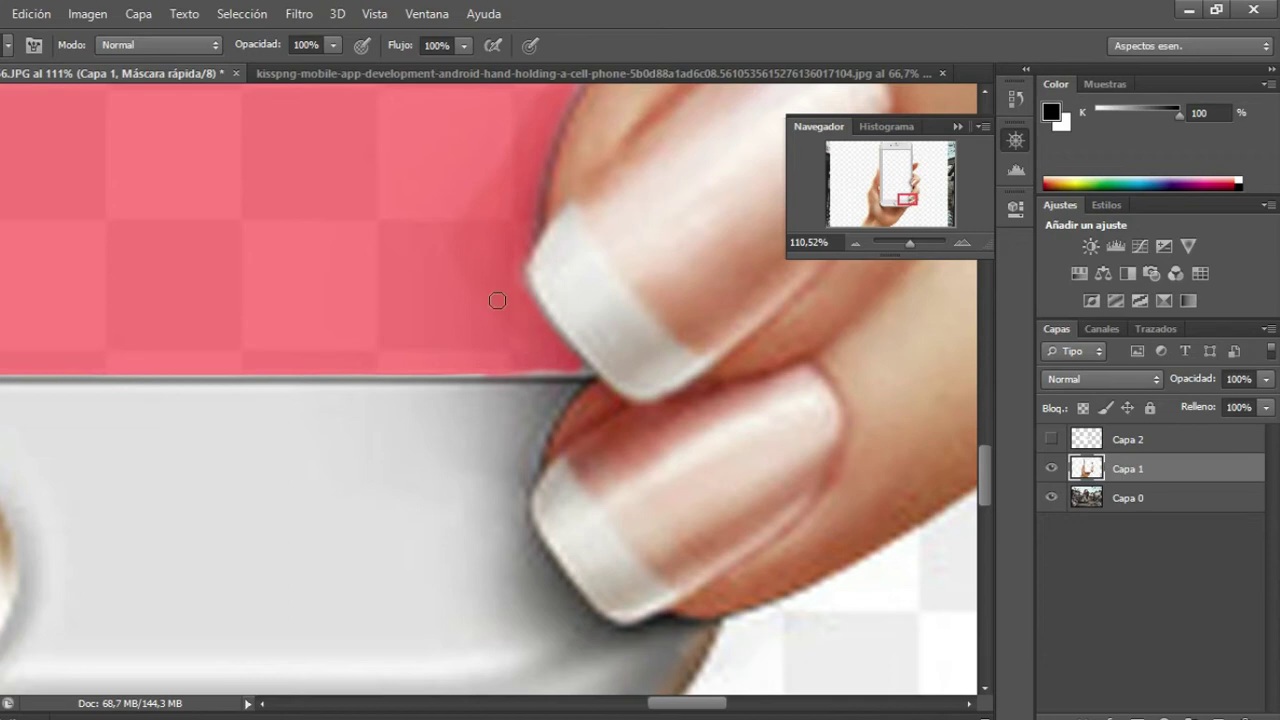
Zoom onto the fingertip and paint mask over the gap along the screen's edge.
scroll(497, 332, up, 3)
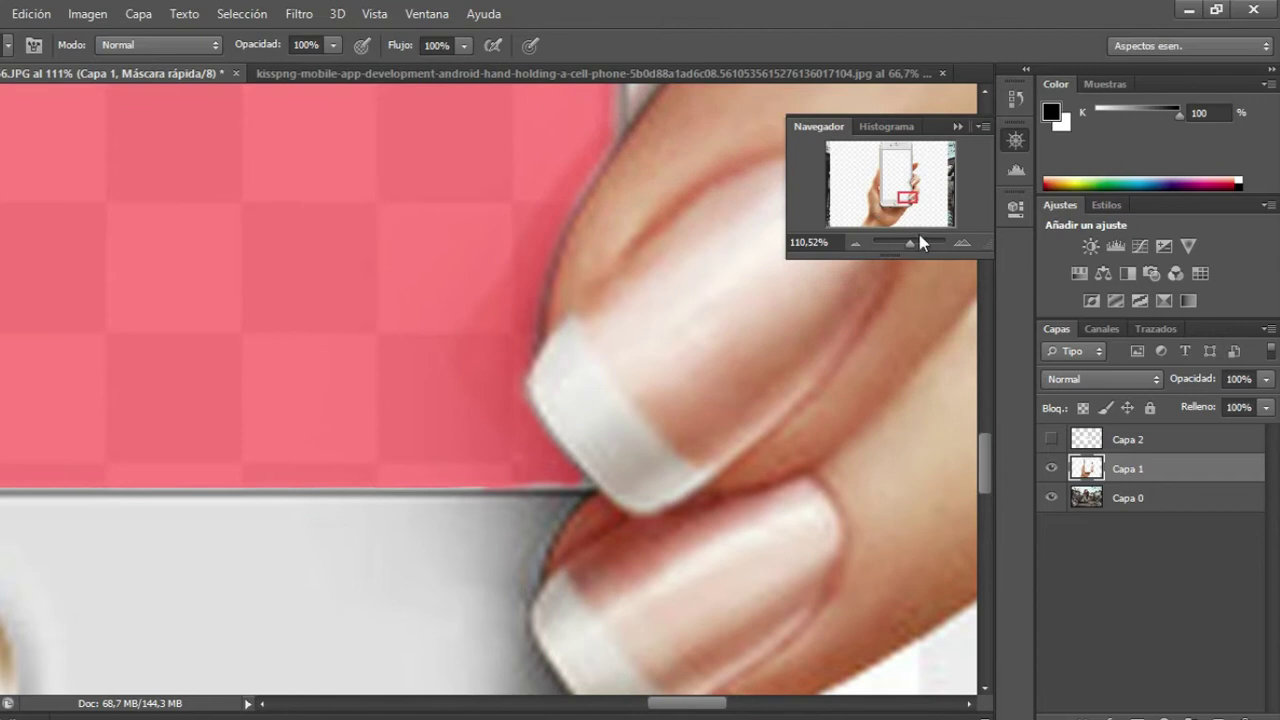
drag(909, 244, 903, 244)
drag(903, 200, 900, 191)
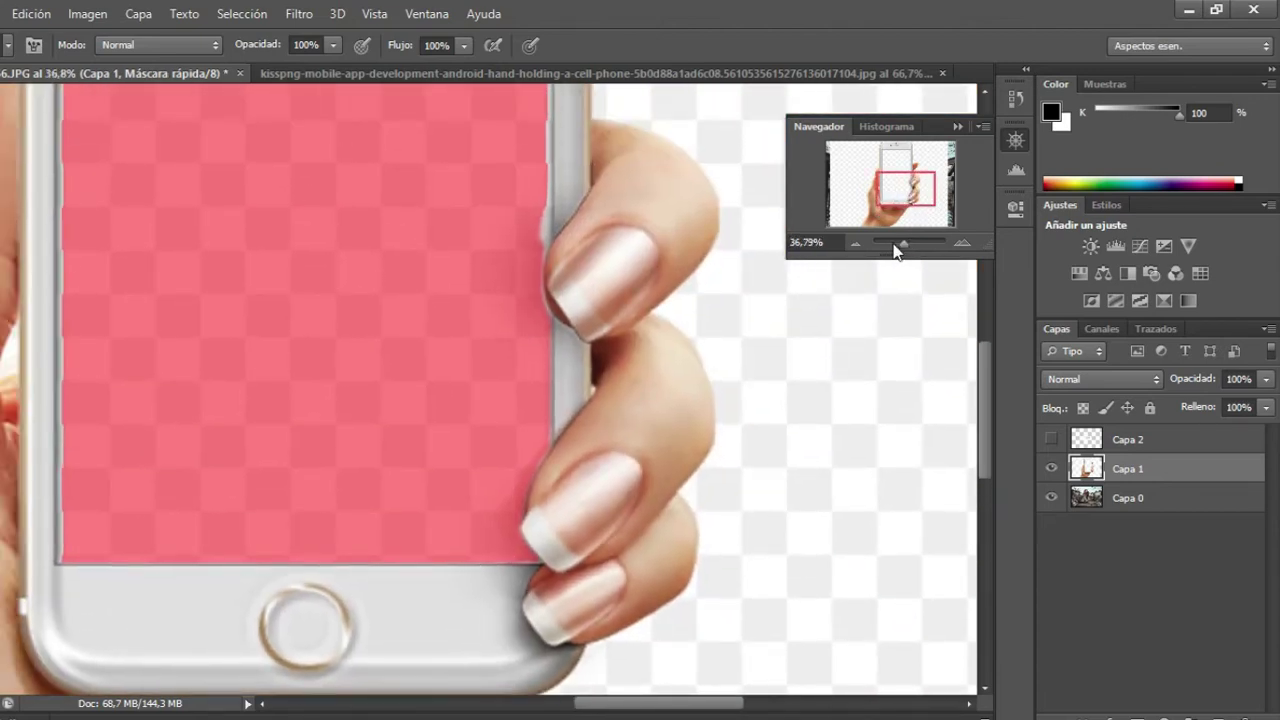
drag(907, 237, 913, 254)
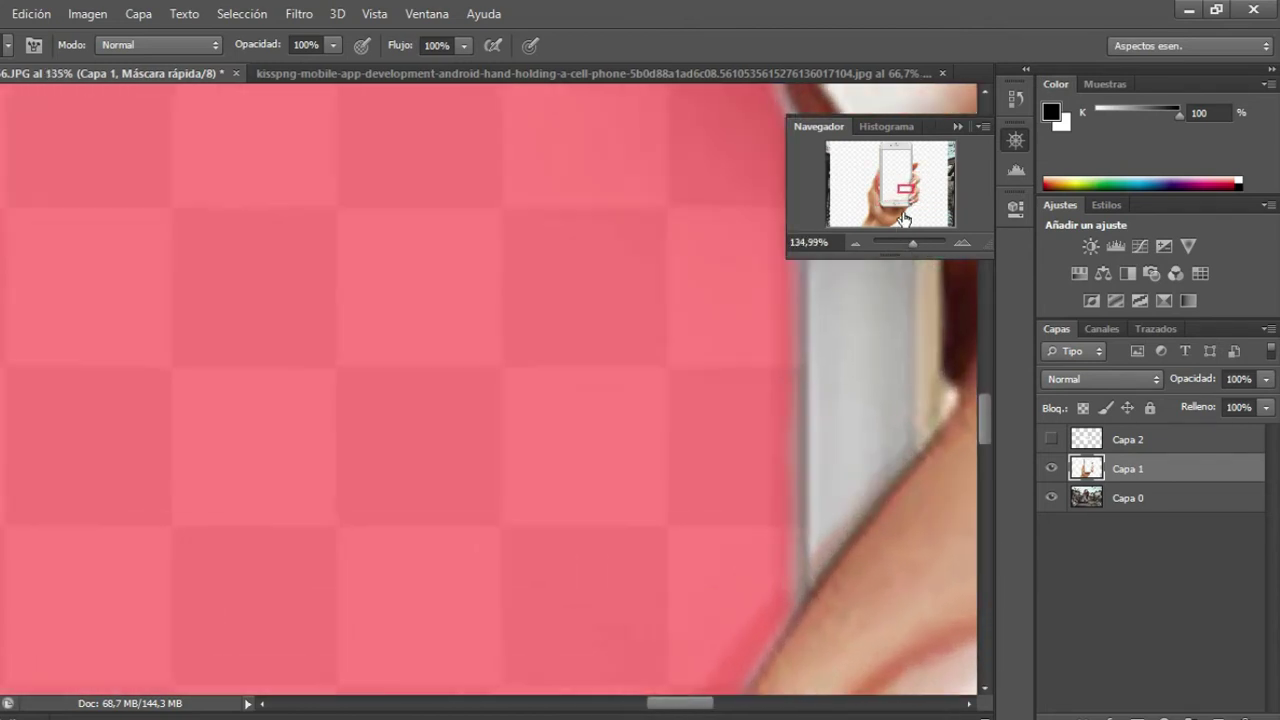
drag(905, 188, 908, 176)
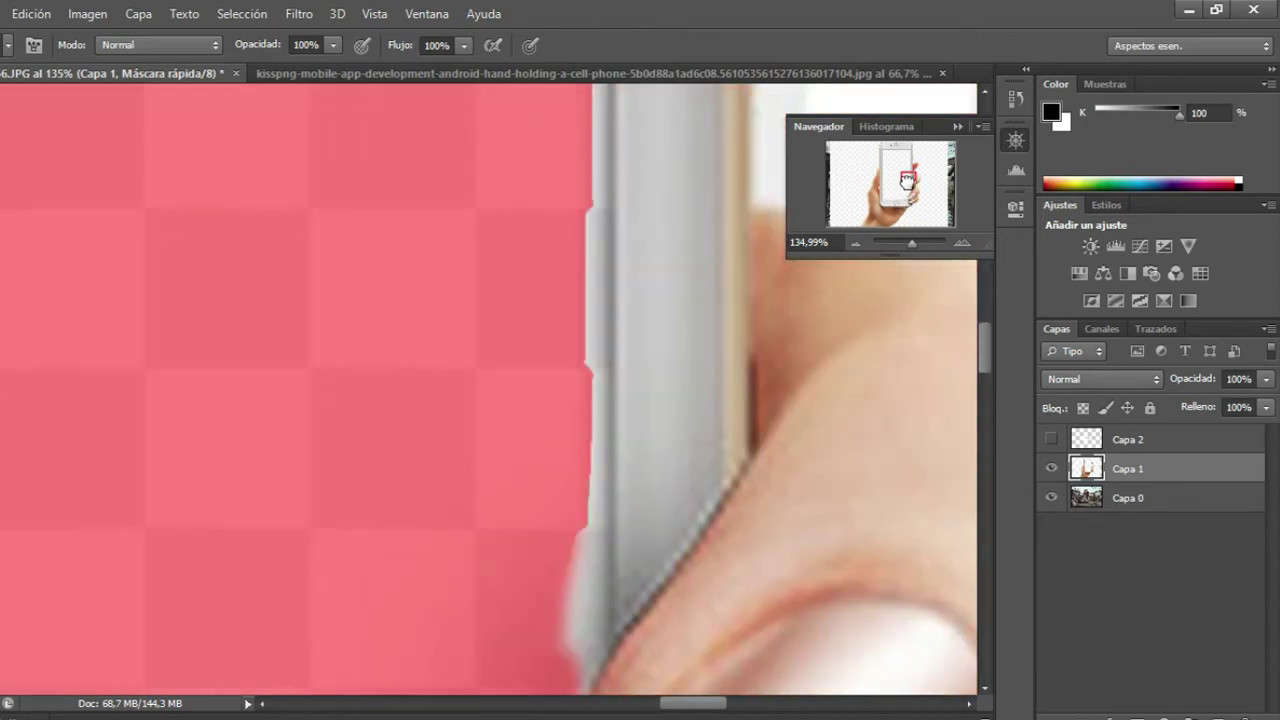
drag(907, 181, 909, 184)
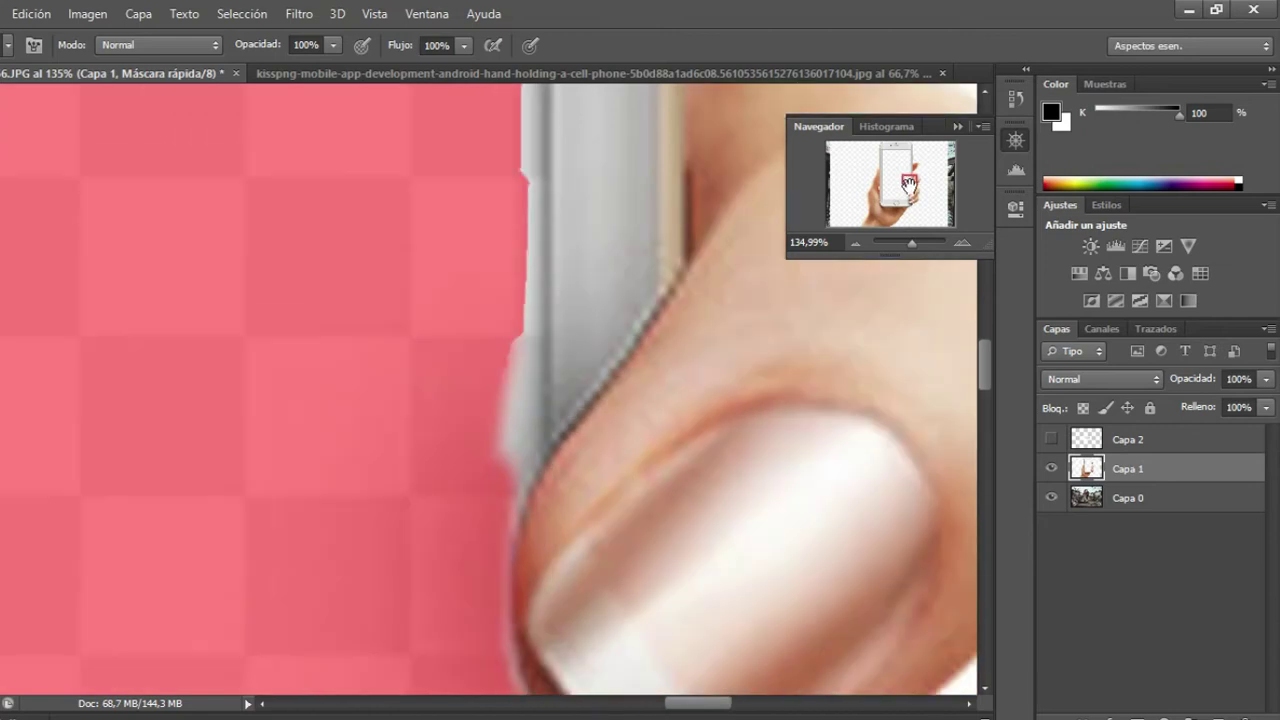
click(9, 45)
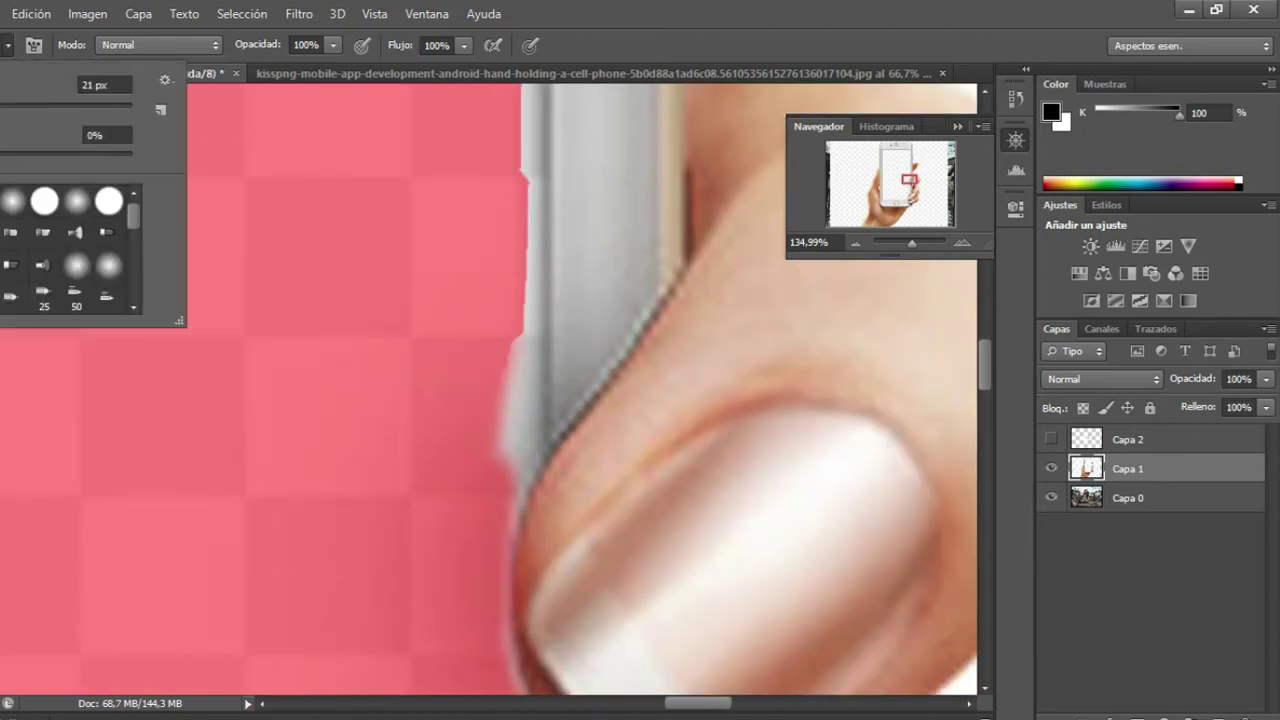
click(512, 290)
mouse_move(516, 352)
mouse_down()
mouse_move(500, 479)
mouse_move(511, 391)
mouse_move(499, 202)
mouse_up()
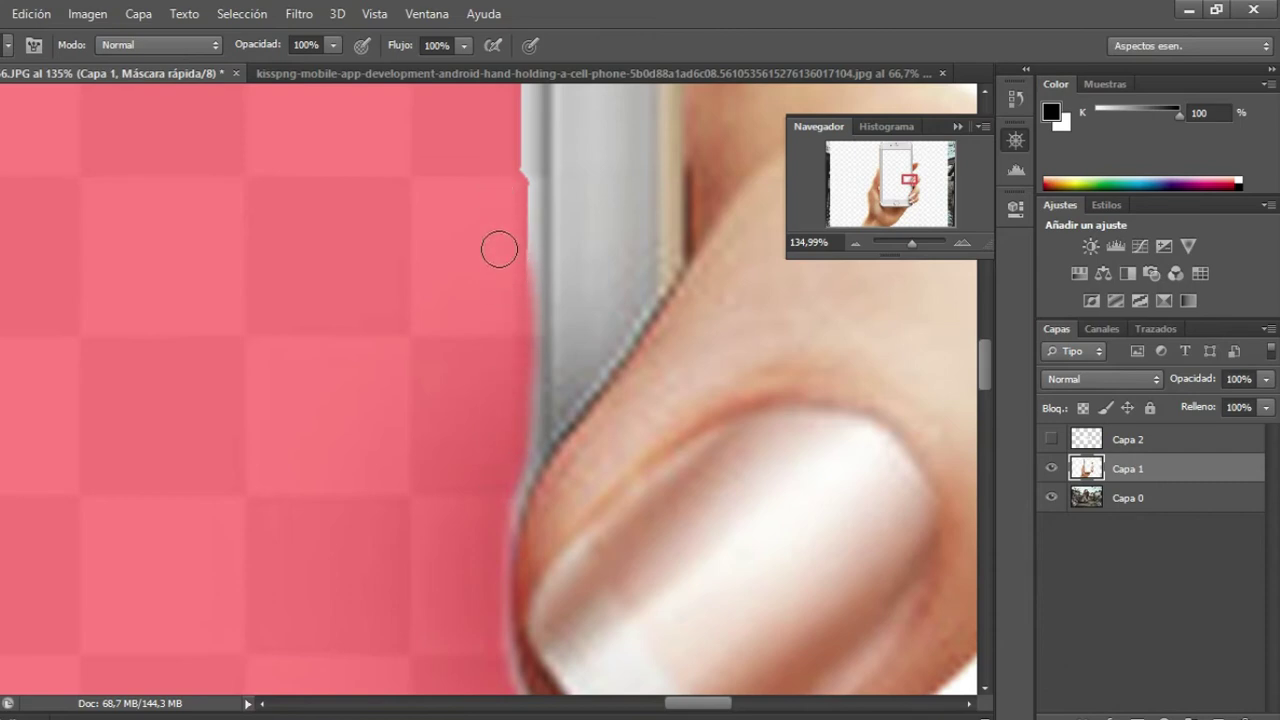
scroll(499, 249, up, 3)
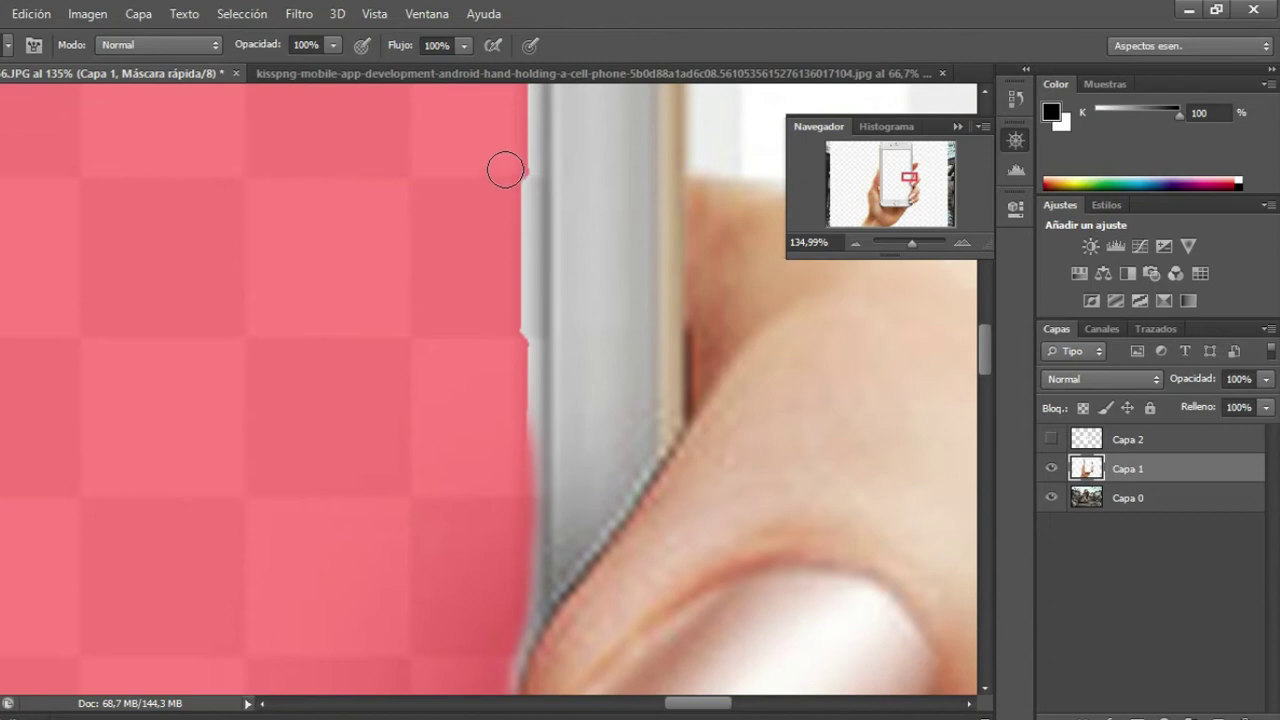
mouse_move(510, 200)
mouse_down()
mouse_move(510, 183)
mouse_move(514, 513)
mouse_up()
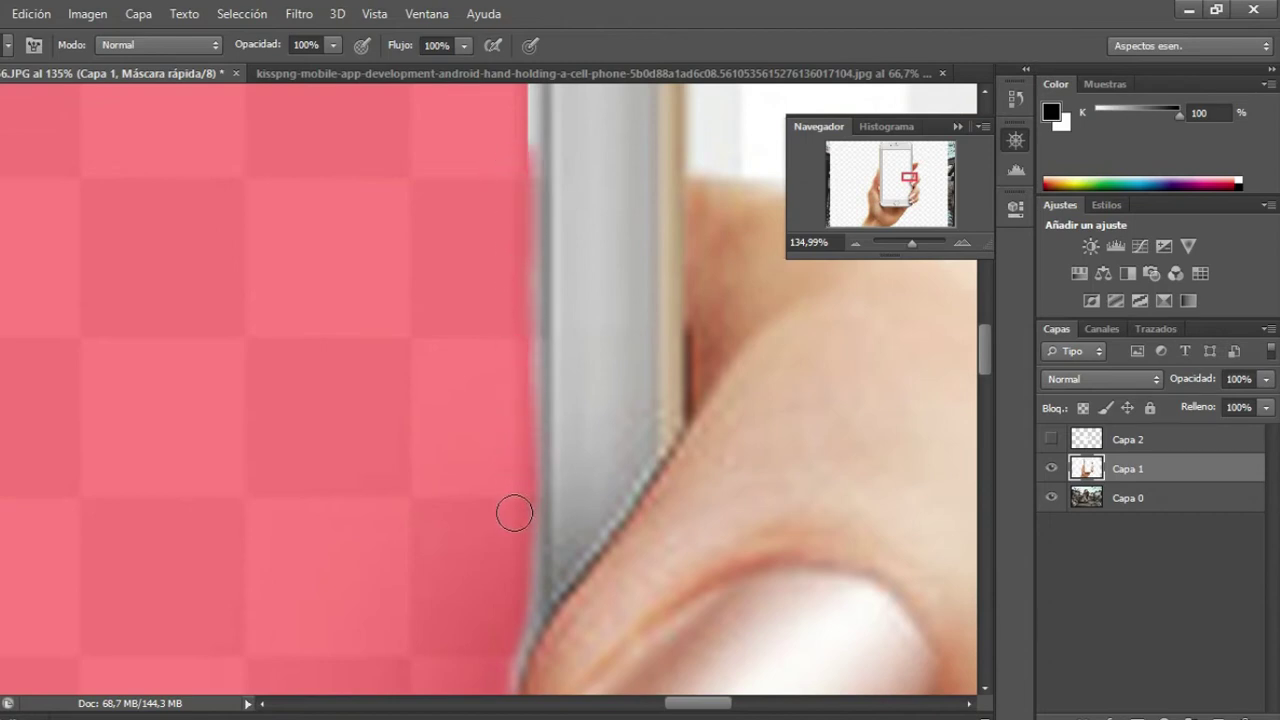
drag(520, 592, 511, 483)
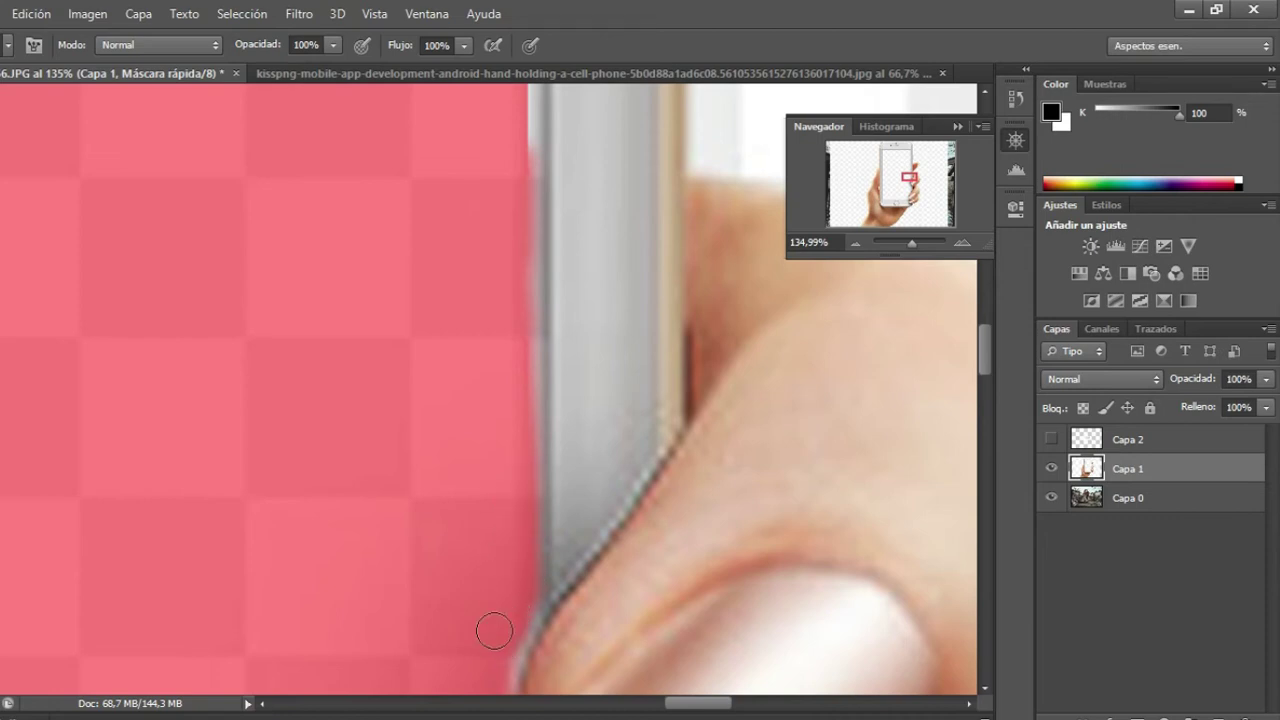
Extend the quick mask up and down the screen's right edge.
scroll(451, 477, up, 1)
scroll(473, 478, up, 3)
mouse_move(511, 495)
mouse_down()
mouse_move(515, 365)
mouse_move(513, 584)
mouse_up()
scroll(493, 454, up, 2)
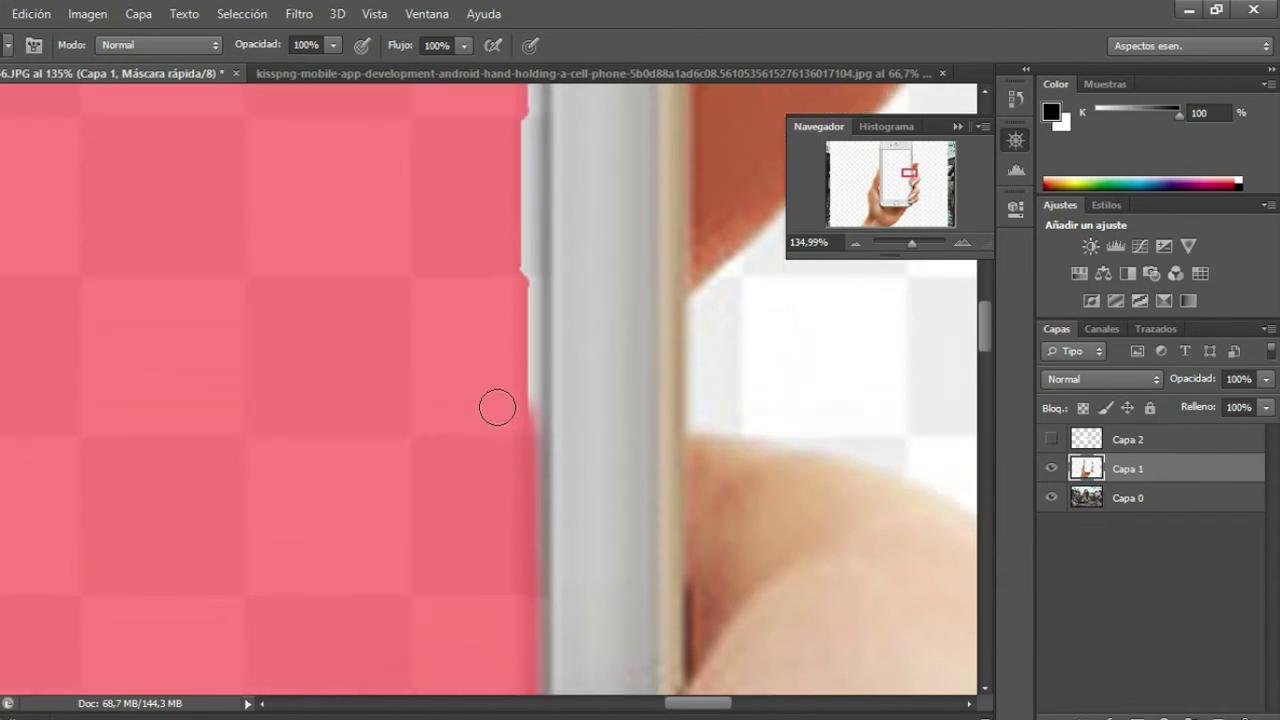
scroll(497, 406, up, 2)
drag(521, 193, 519, 479)
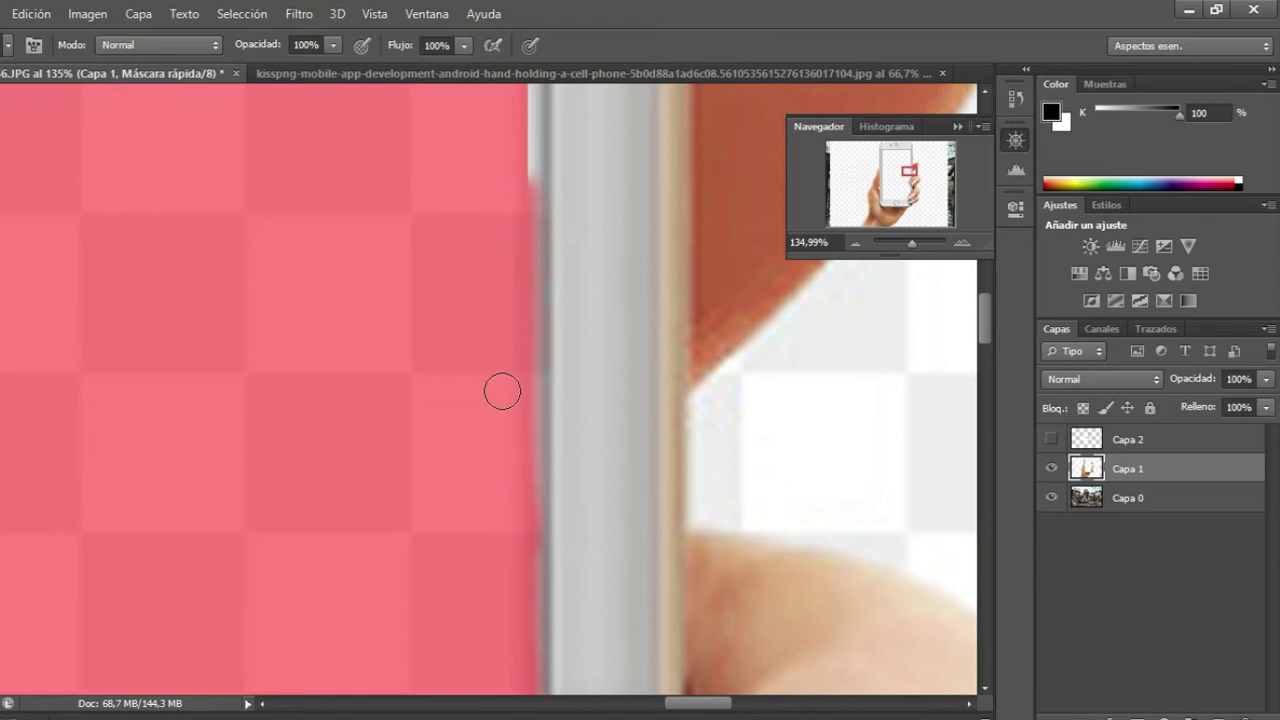
scroll(506, 374, up, 2)
scroll(501, 343, up, 1)
scroll(494, 330, up, 2)
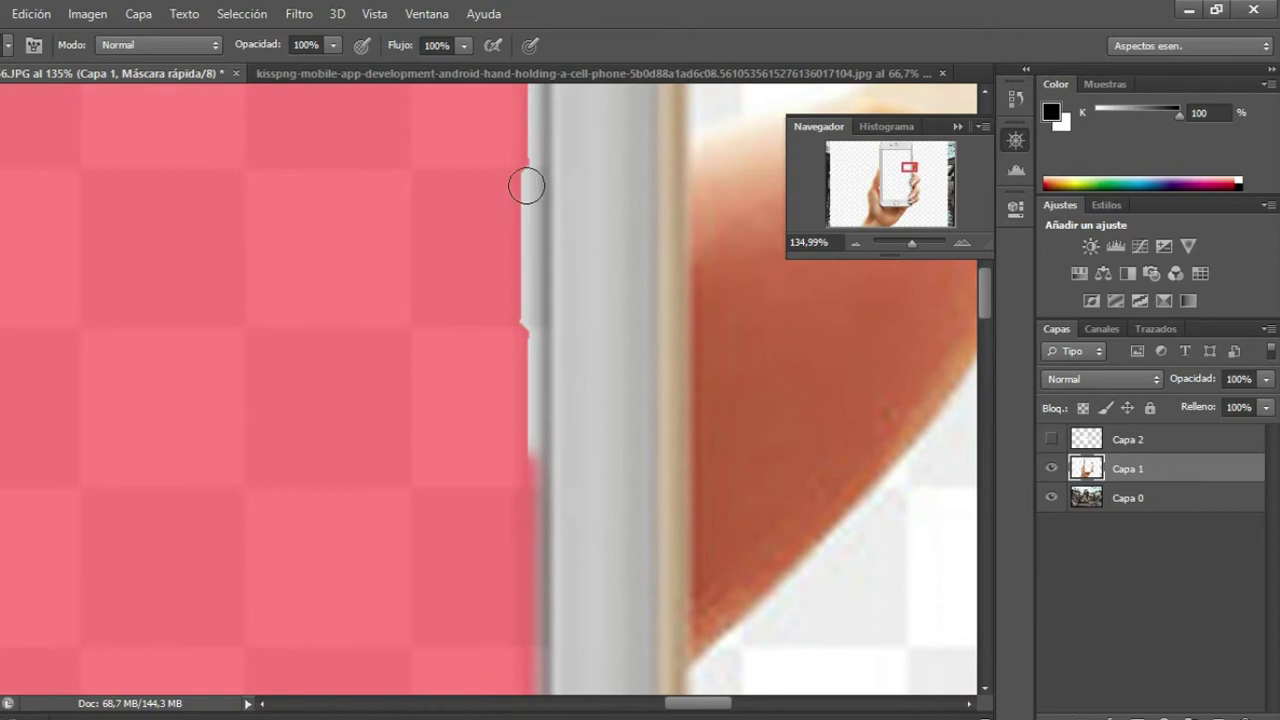
drag(520, 158, 508, 505)
drag(515, 420, 514, 503)
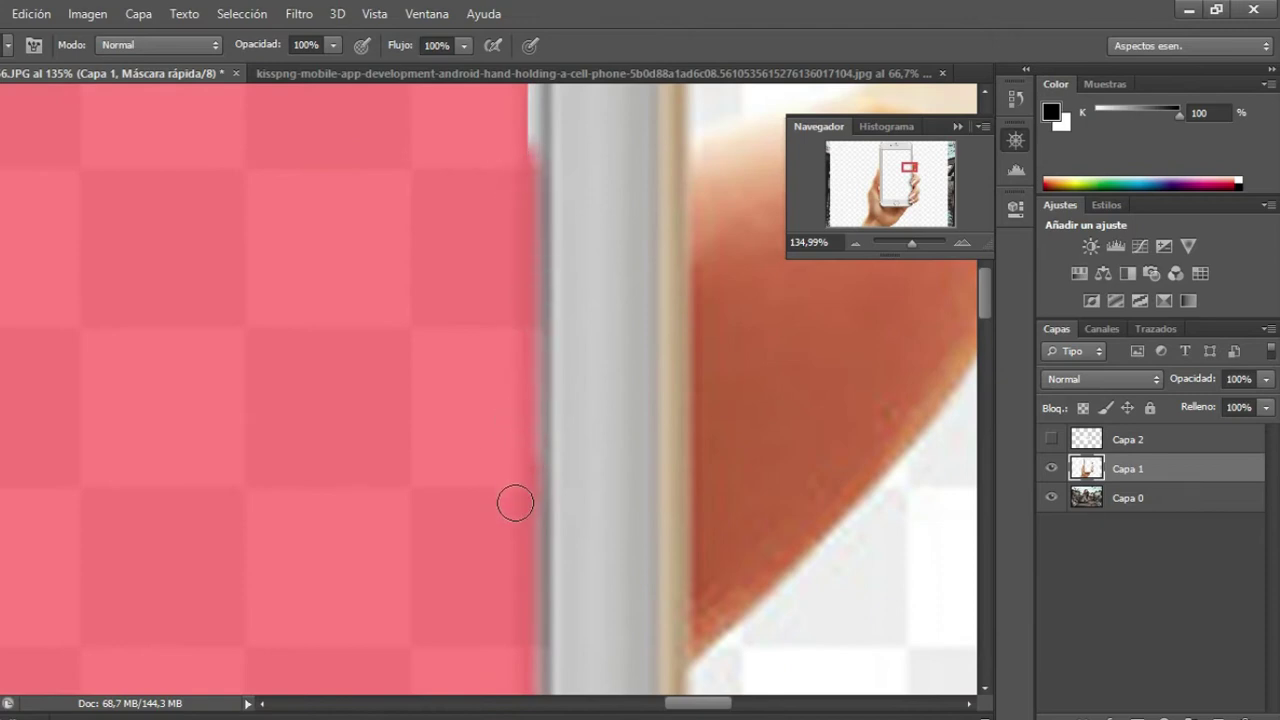
Fill the last edge gaps and the mask's top-right corner, then zoom out to the whole image.
scroll(509, 409, up, 2)
scroll(505, 382, up, 1)
scroll(506, 369, up, 3)
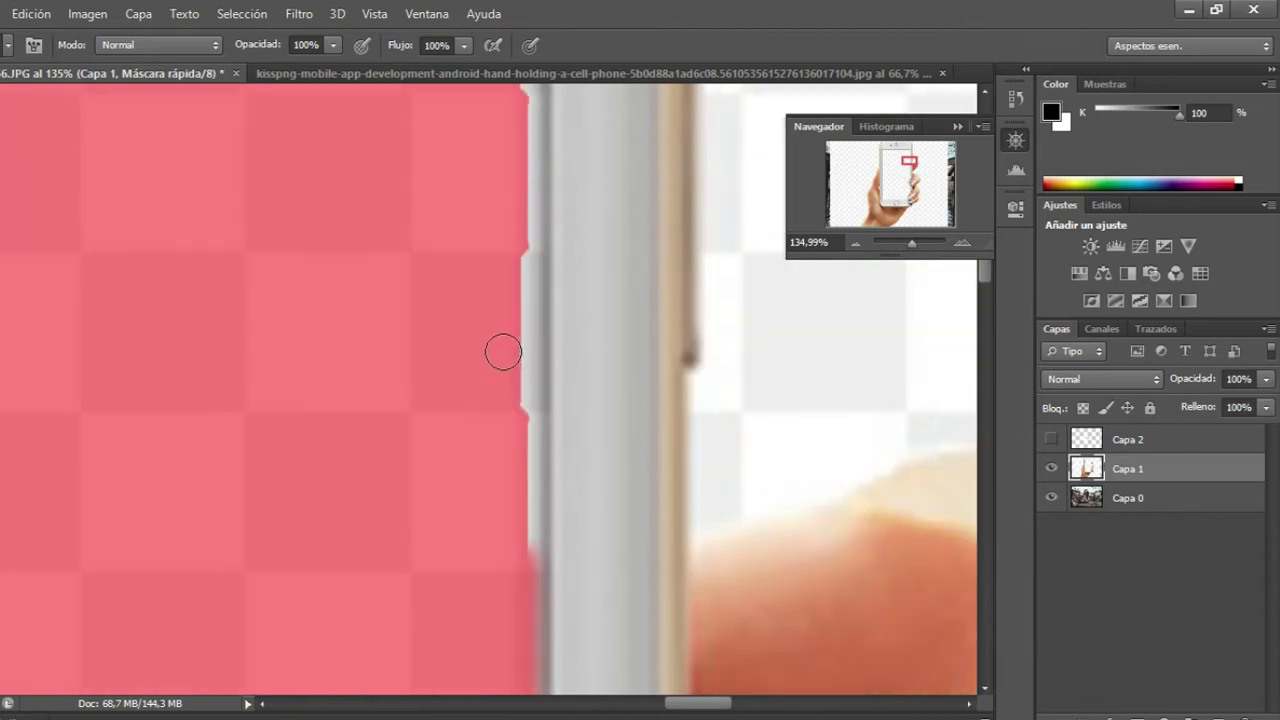
drag(522, 209, 509, 578)
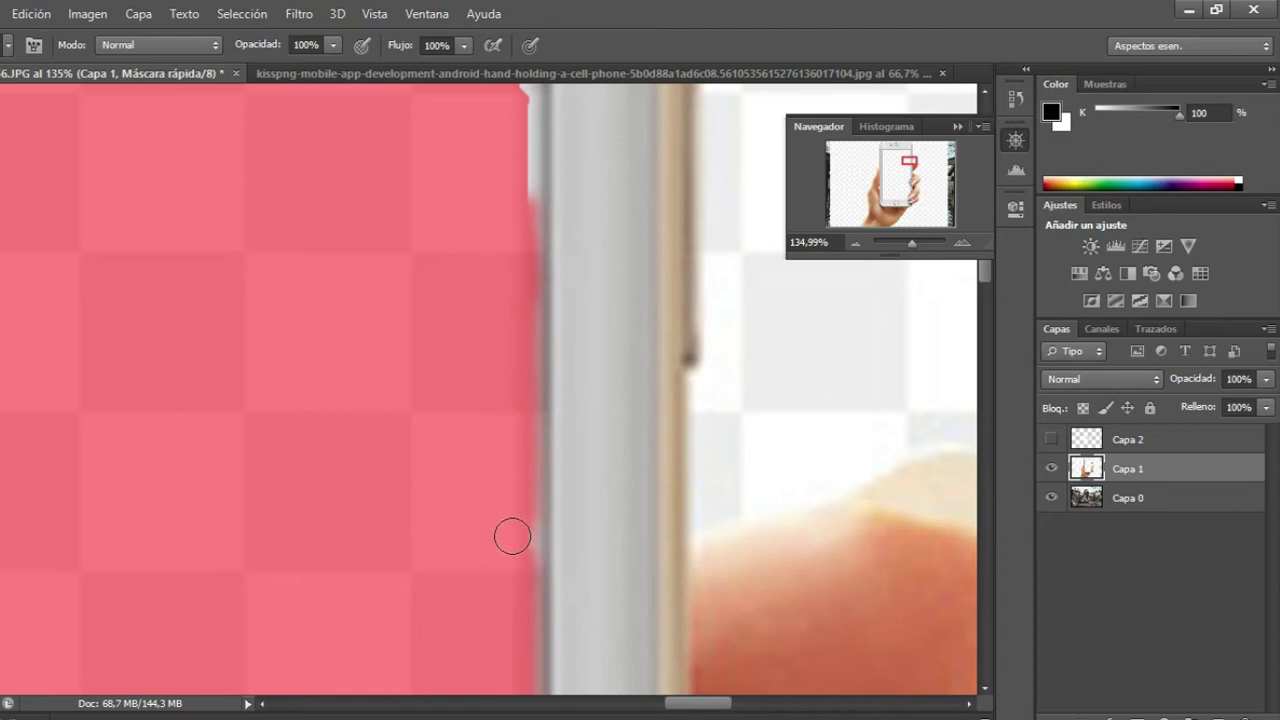
scroll(514, 371, up, 8)
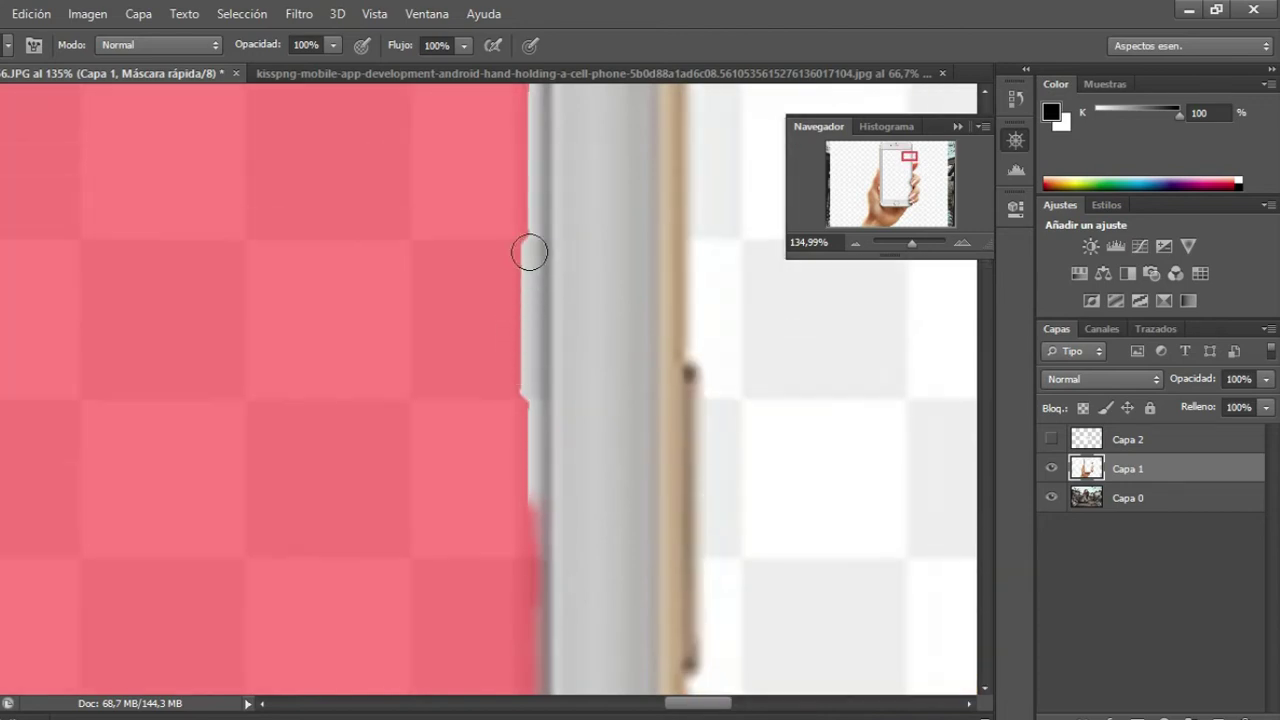
drag(523, 186, 515, 523)
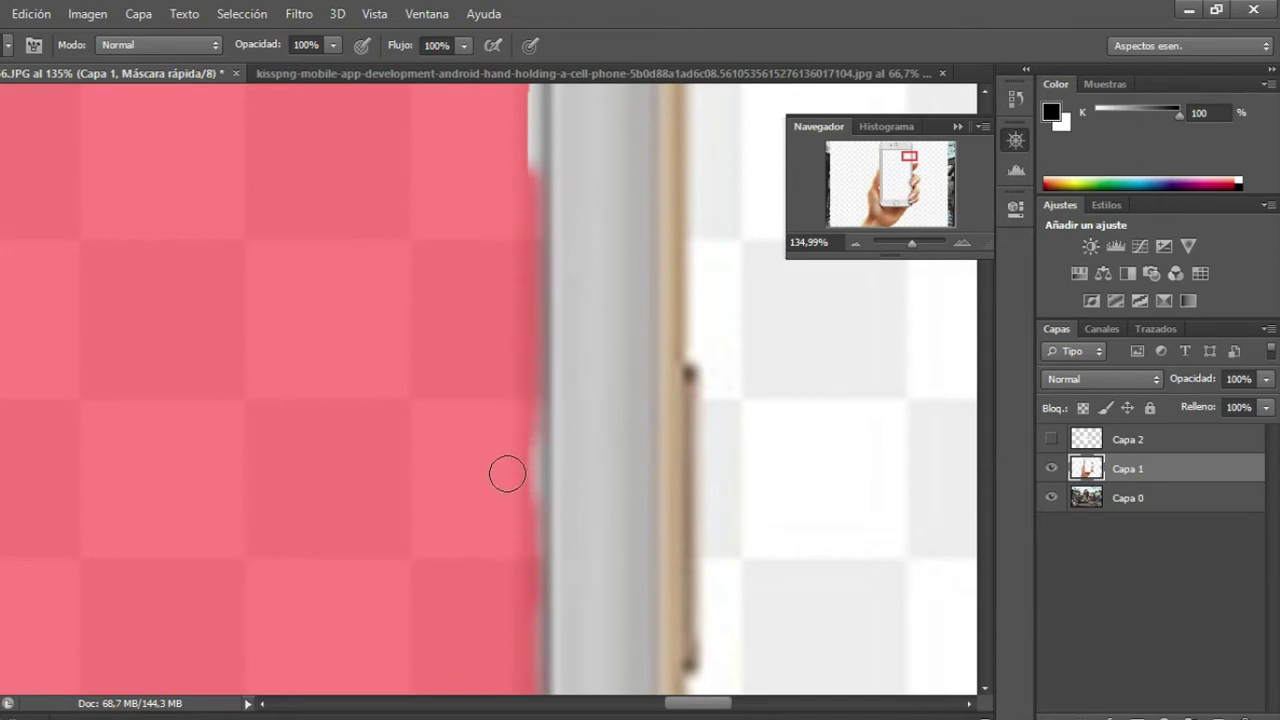
drag(507, 393, 508, 505)
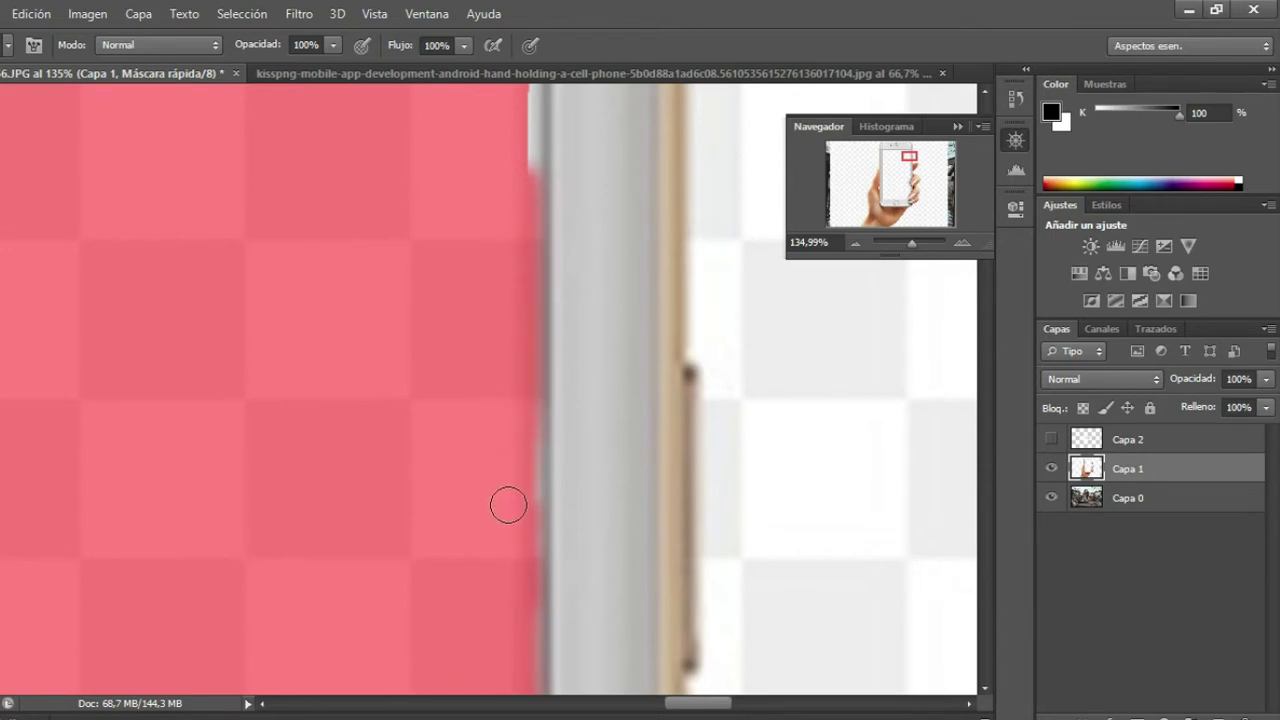
scroll(495, 370, up, 2)
scroll(511, 343, up, 1)
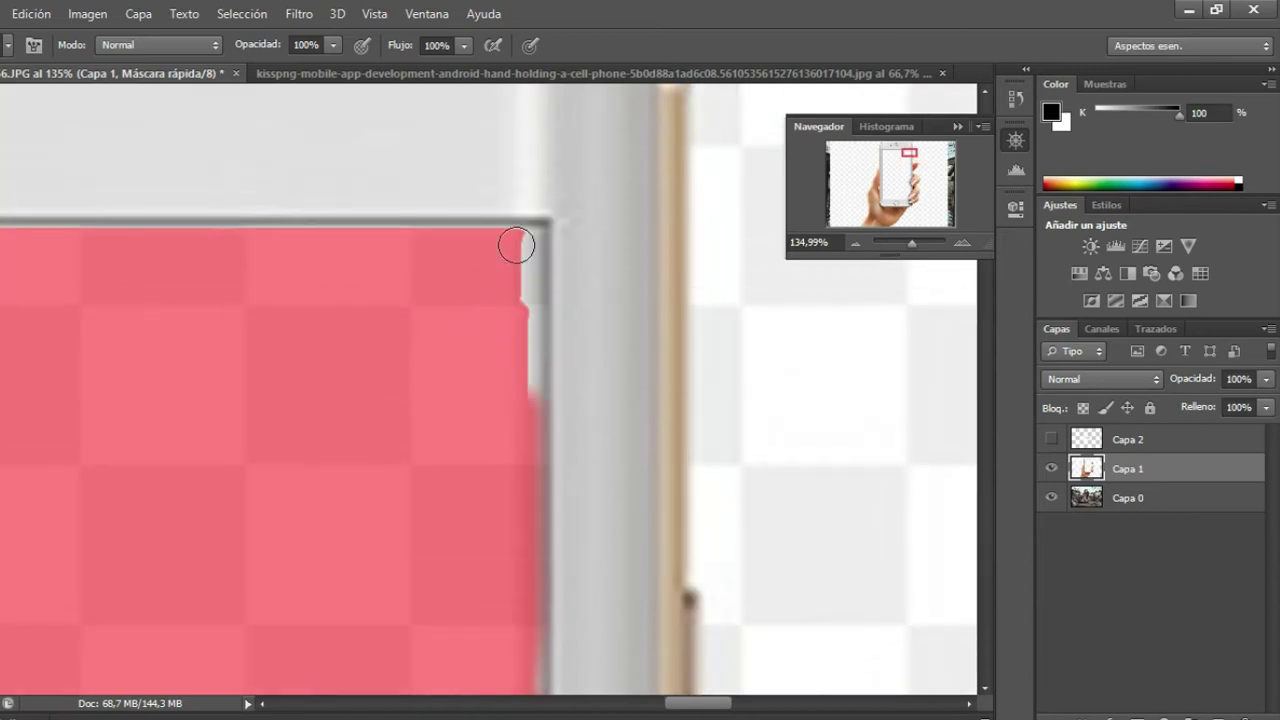
drag(526, 246, 513, 422)
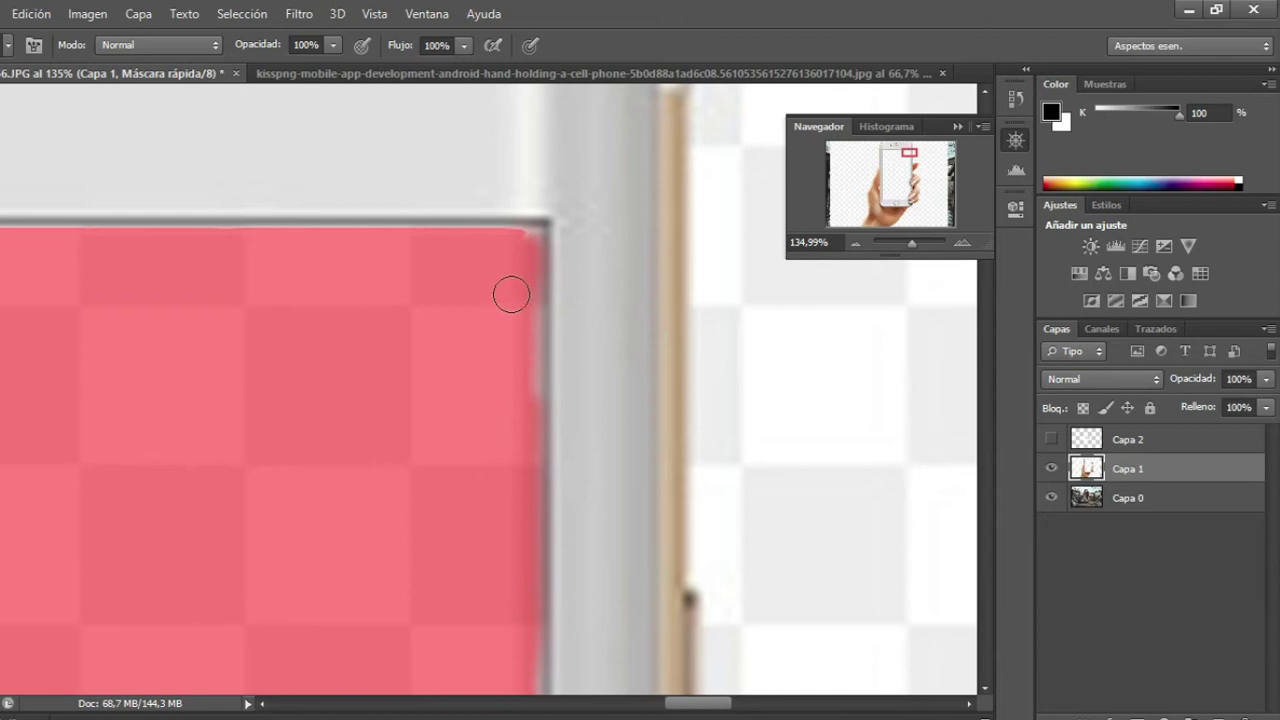
drag(517, 248, 515, 390)
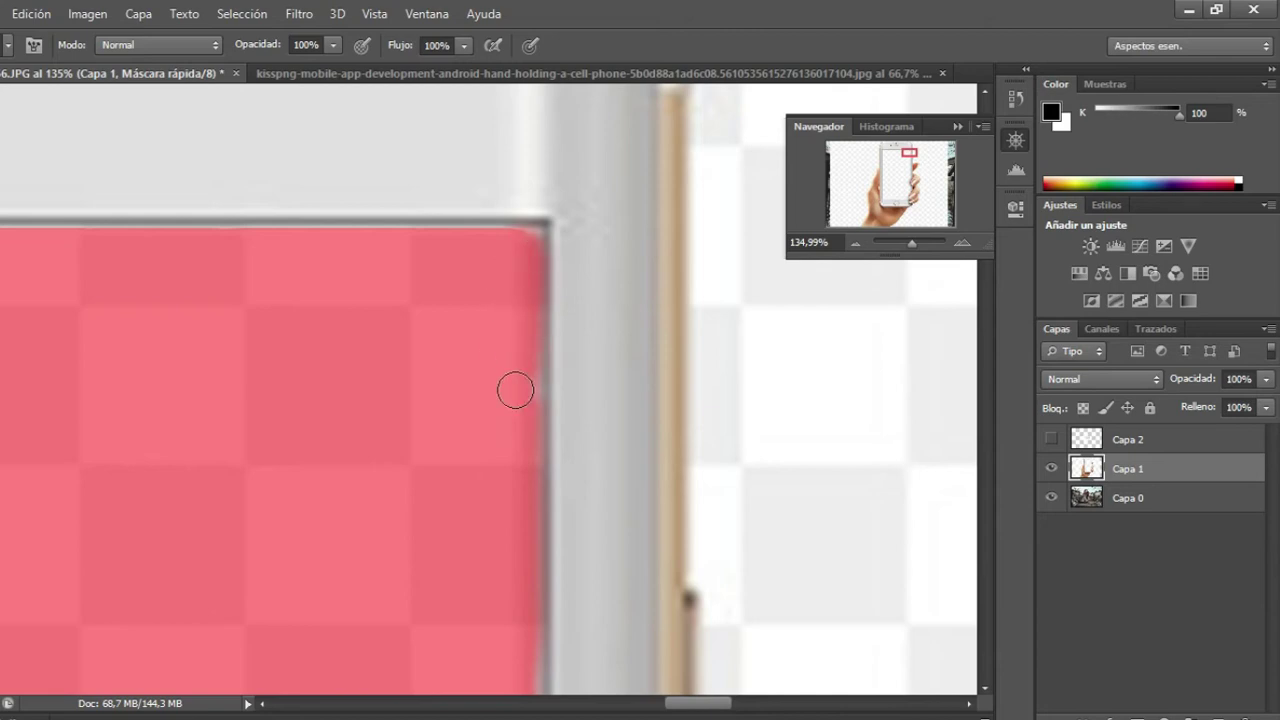
drag(917, 243, 900, 243)
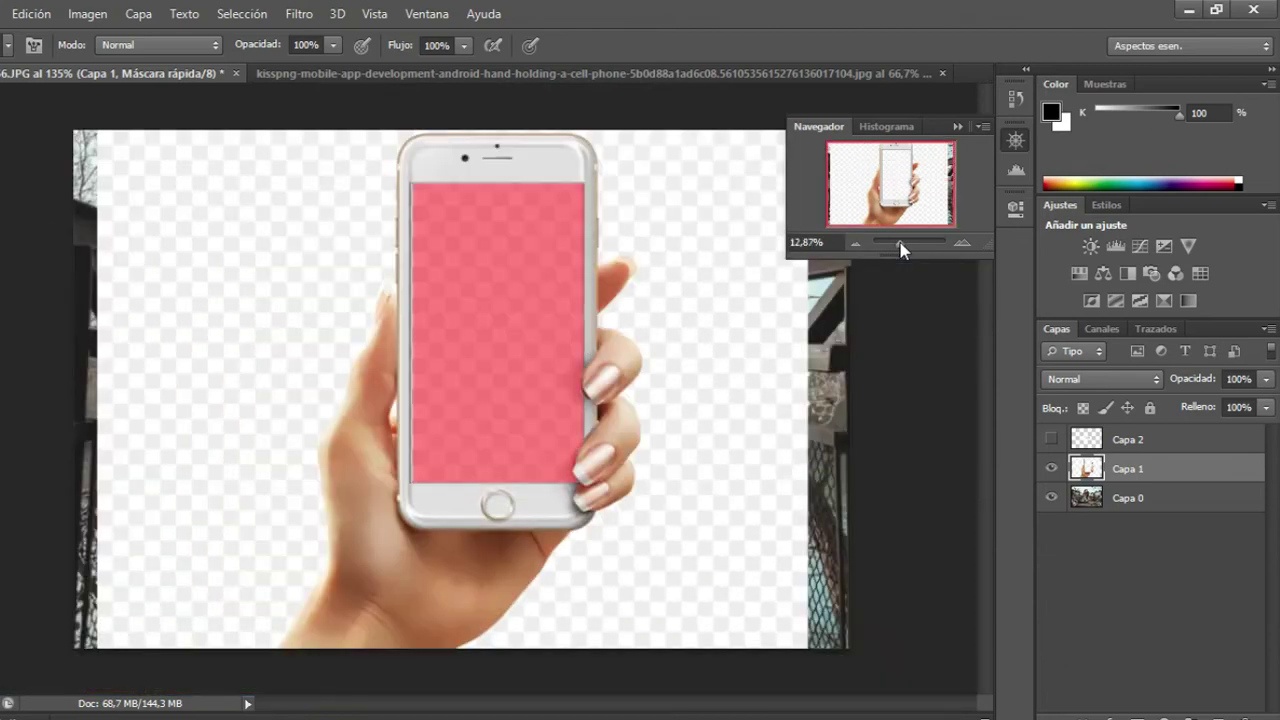
Turn the mask into a selection, invert it to the phone screen, and delete that area from Capa 1.
drag(900, 244, 902, 251)
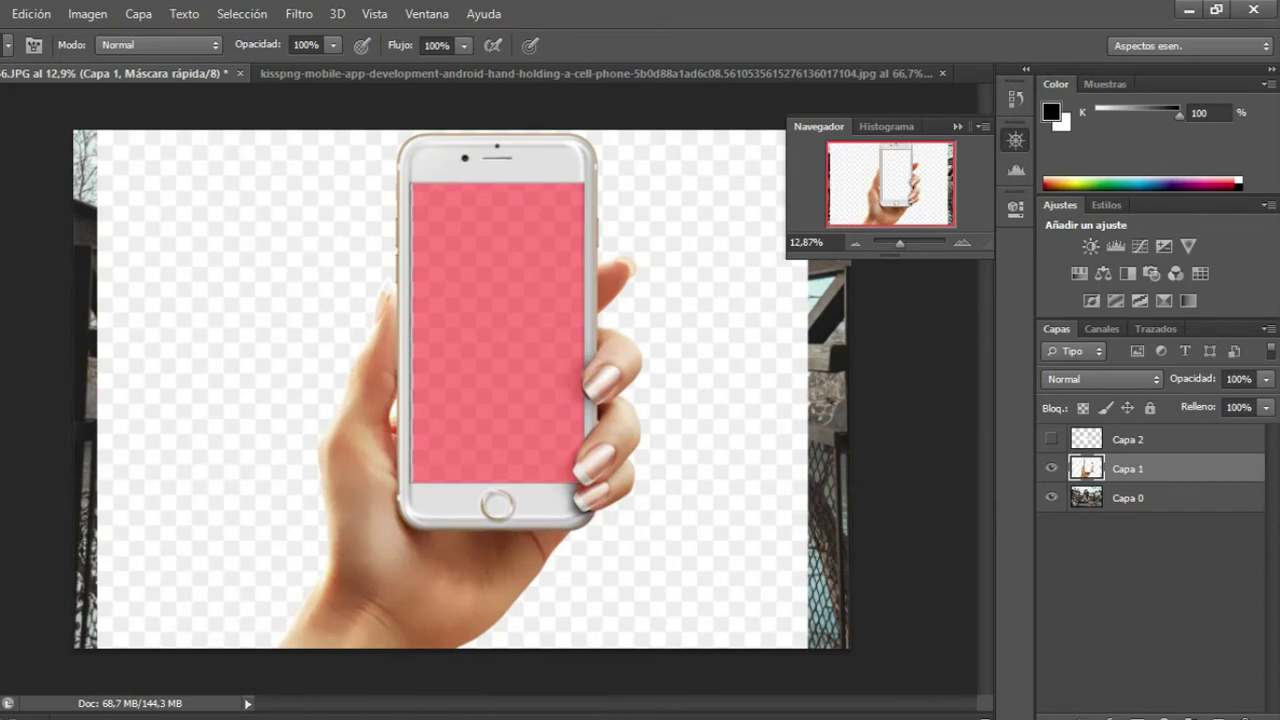
key(q)
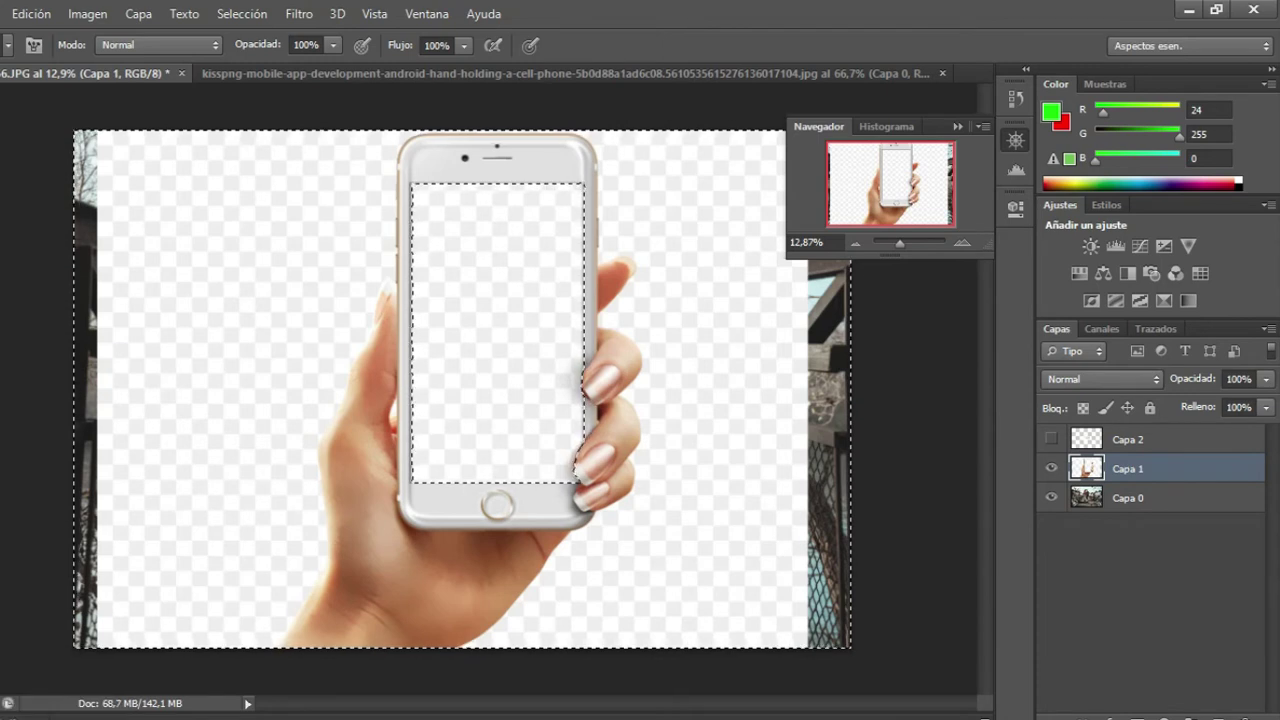
key(Delete)
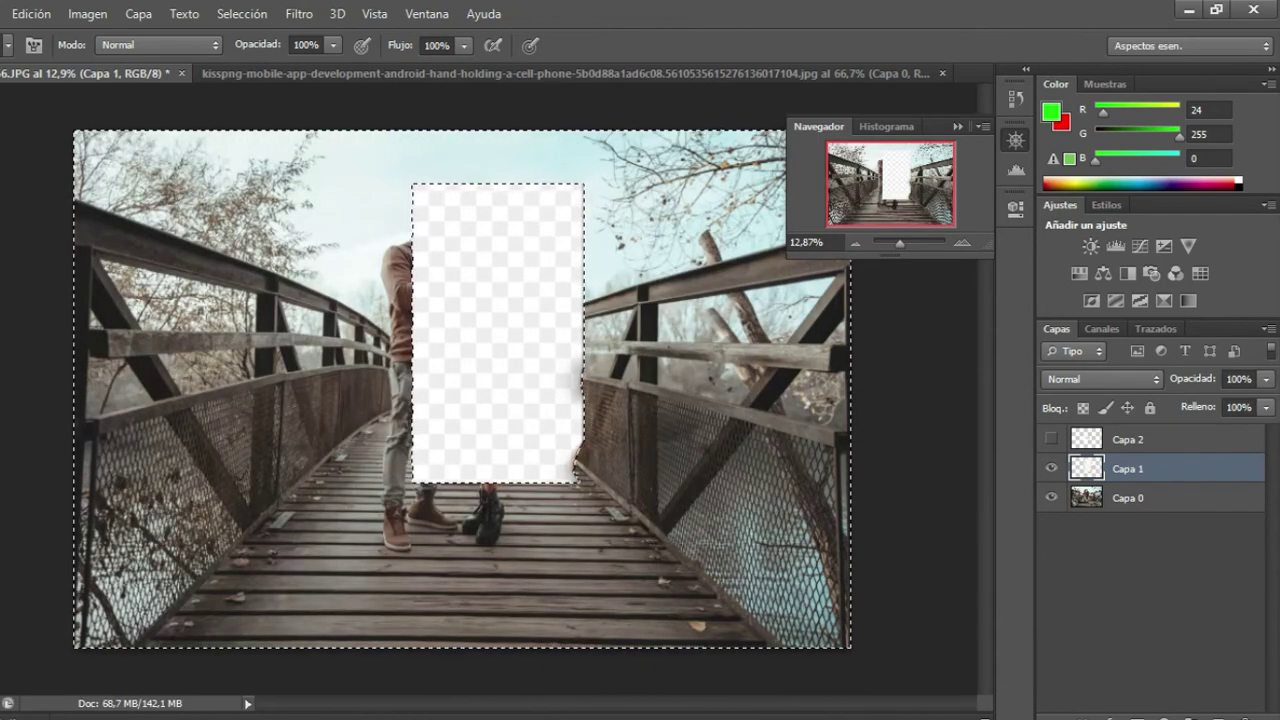
key(ctrl+z)
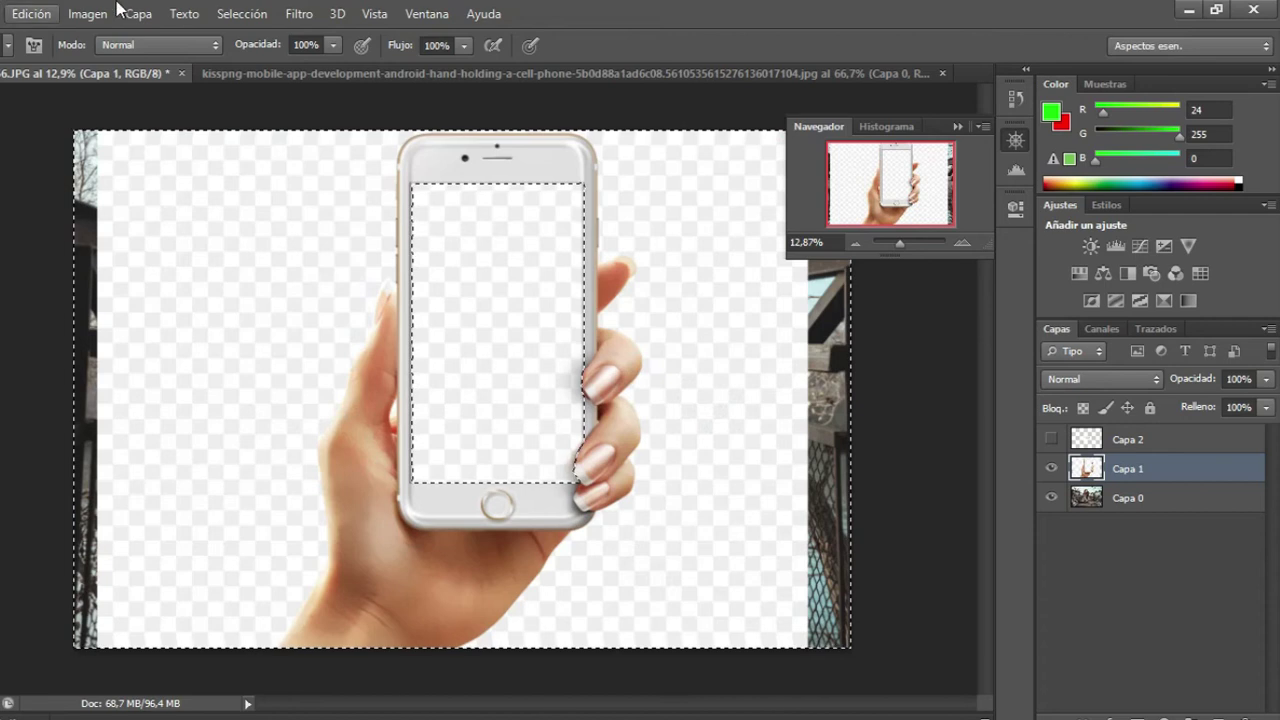
click(290, 16)
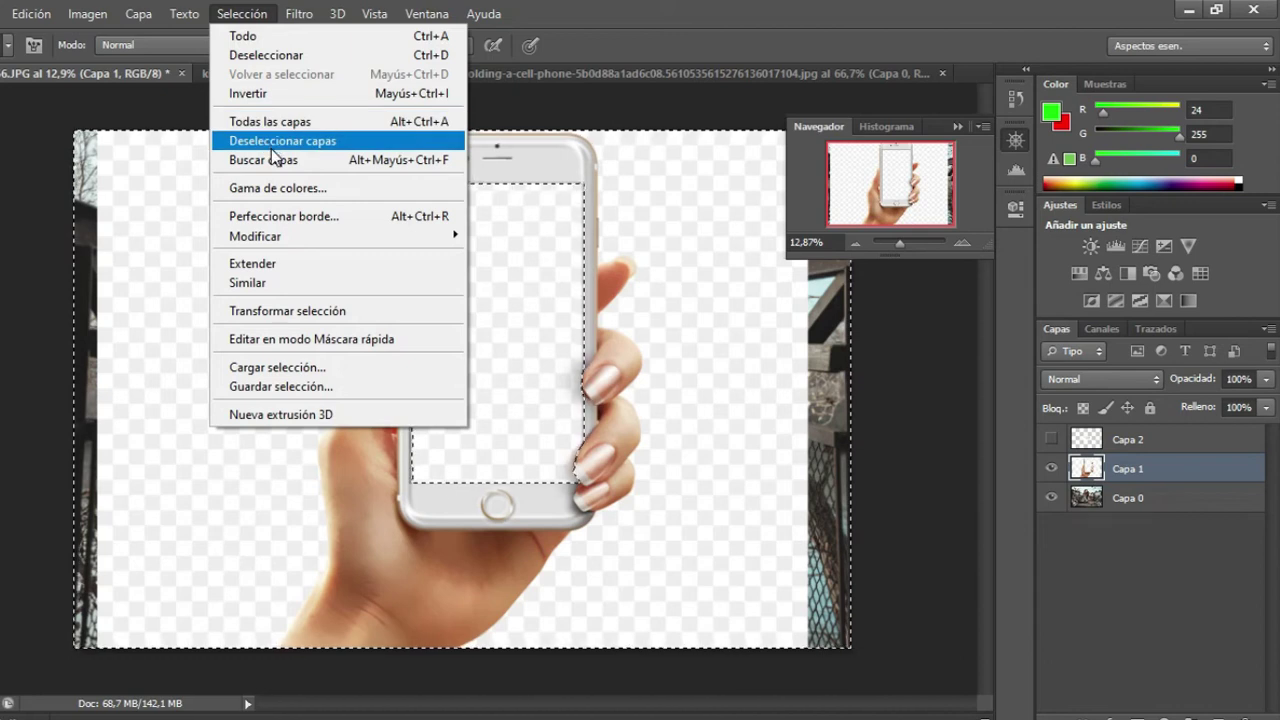
click(258, 93)
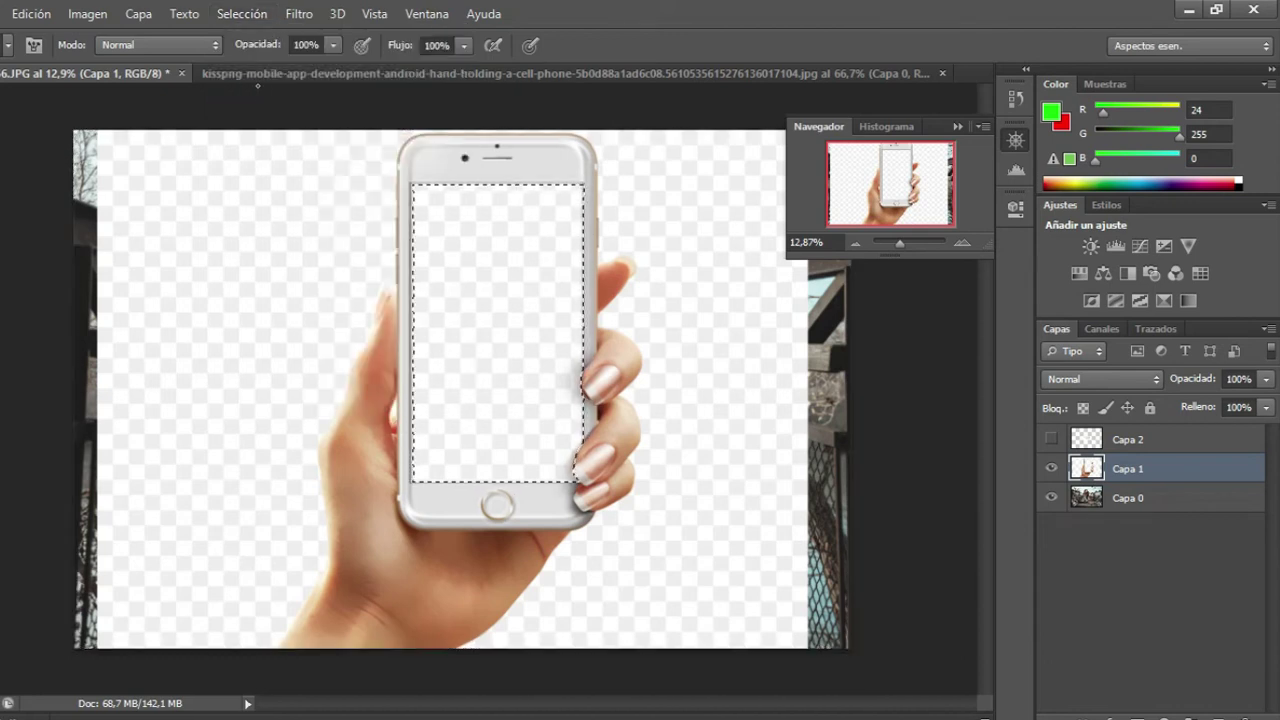
key(Delete)
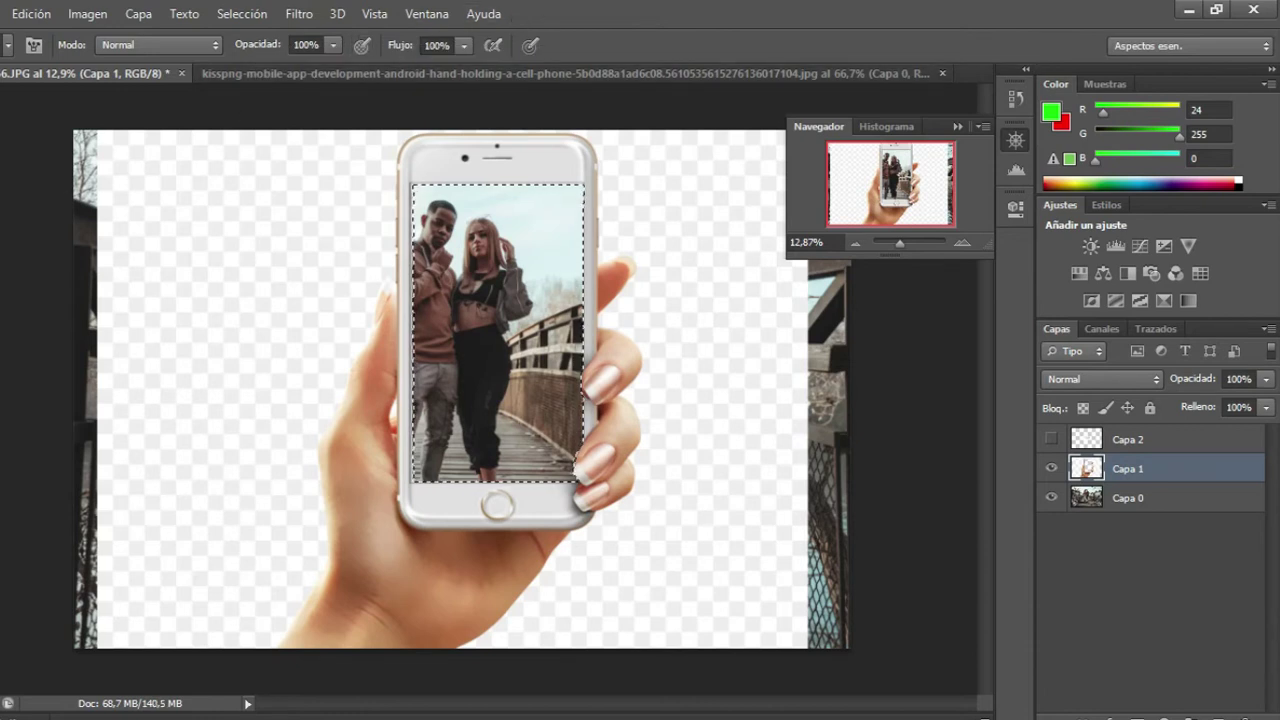
With the Magic Wand, zoom on the hand's edge, invert the selection, then deselect and toggle Quick Mask.
key(w)
key(shift+w)
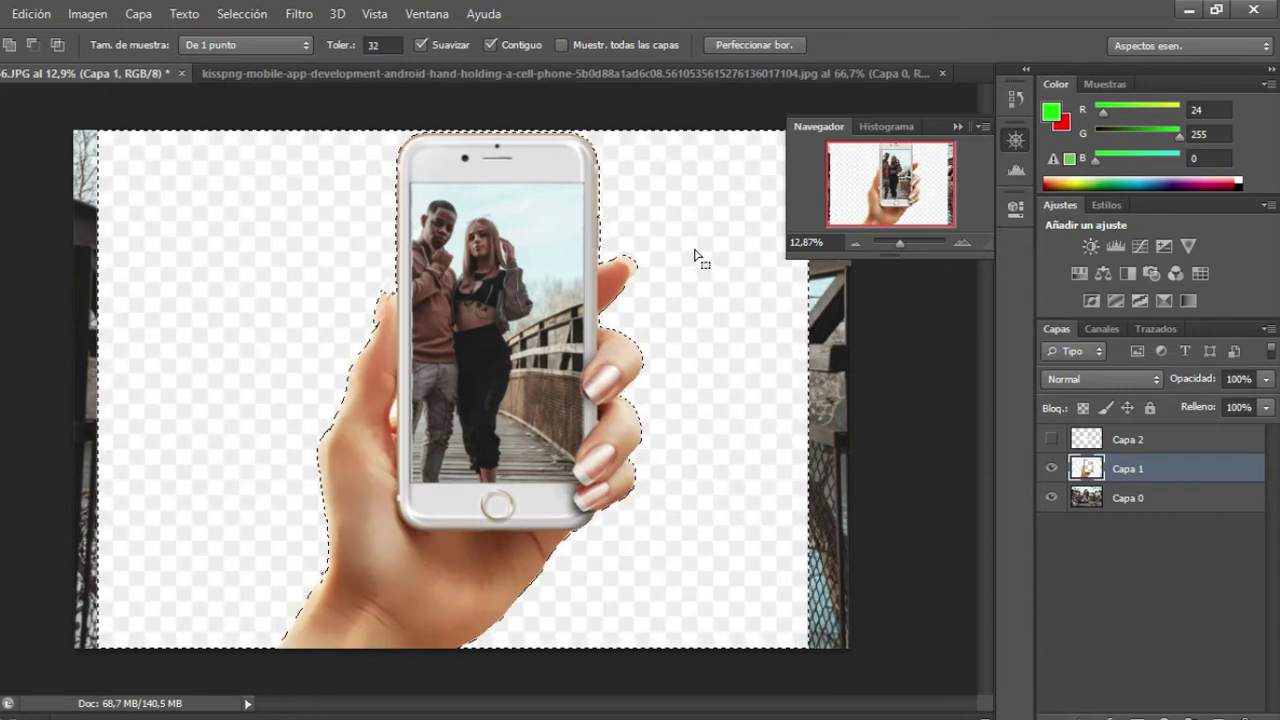
drag(899, 243, 907, 244)
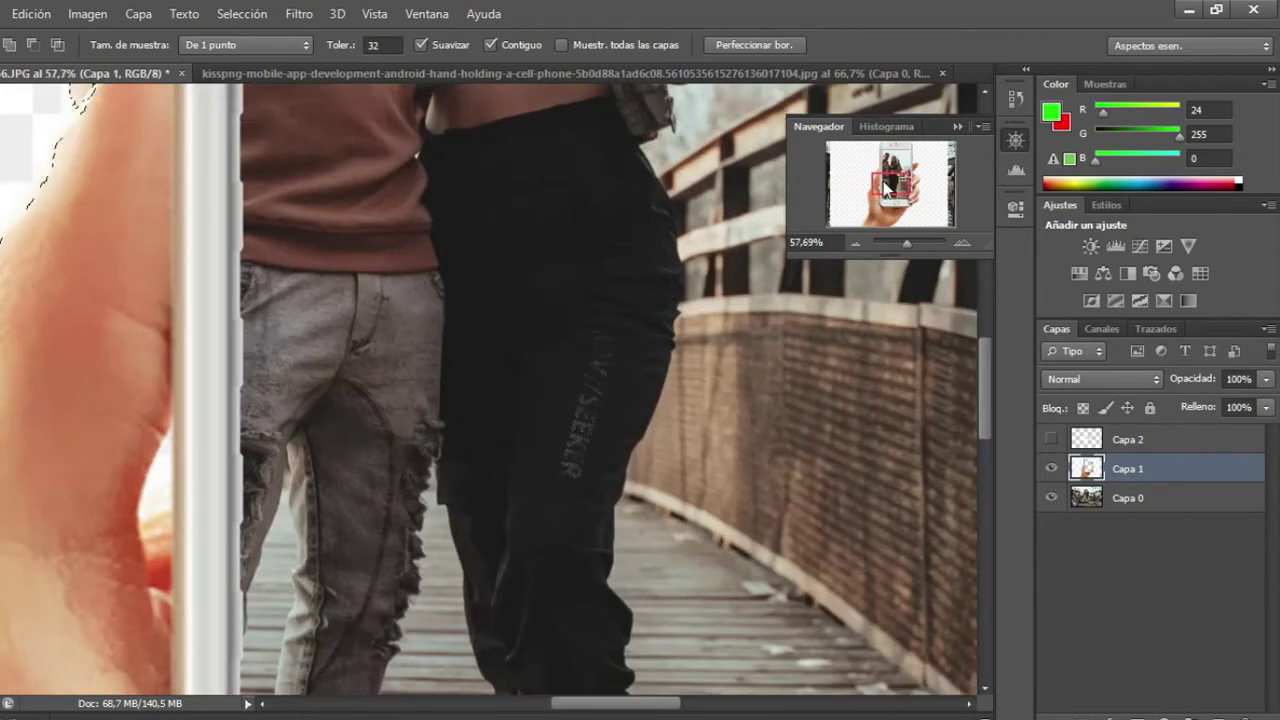
drag(880, 183, 867, 160)
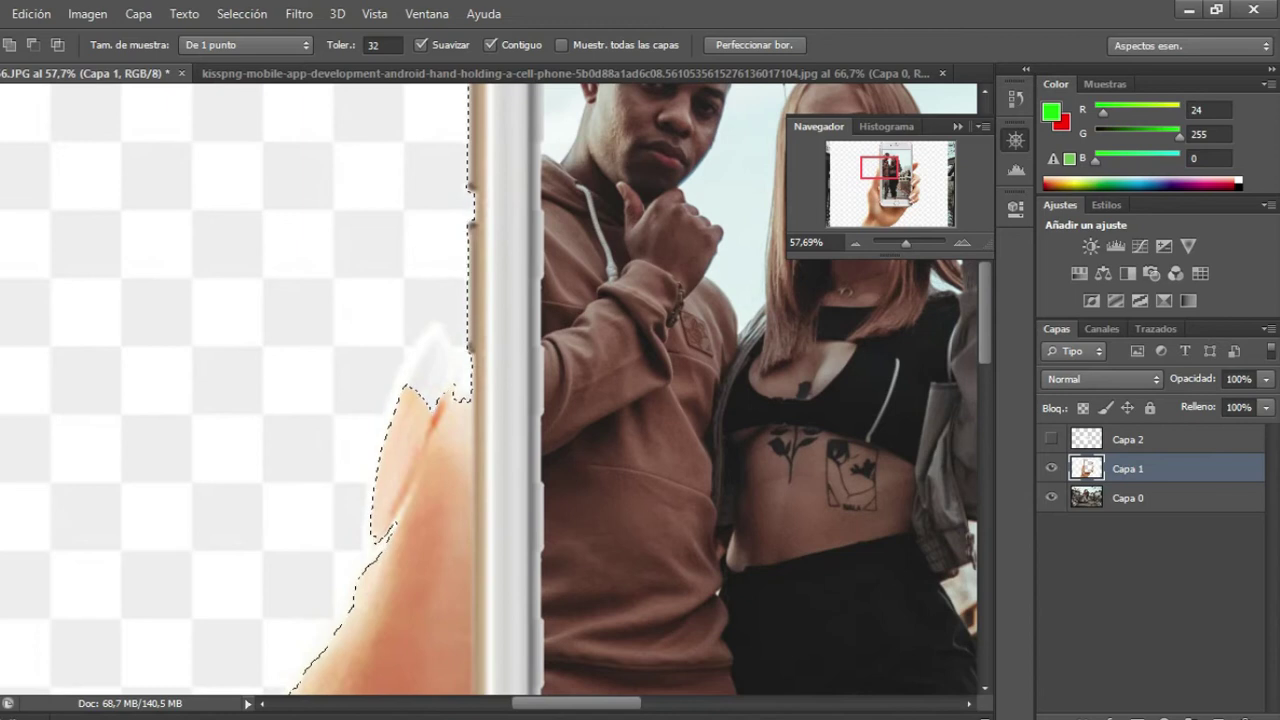
key(q)
key(q)
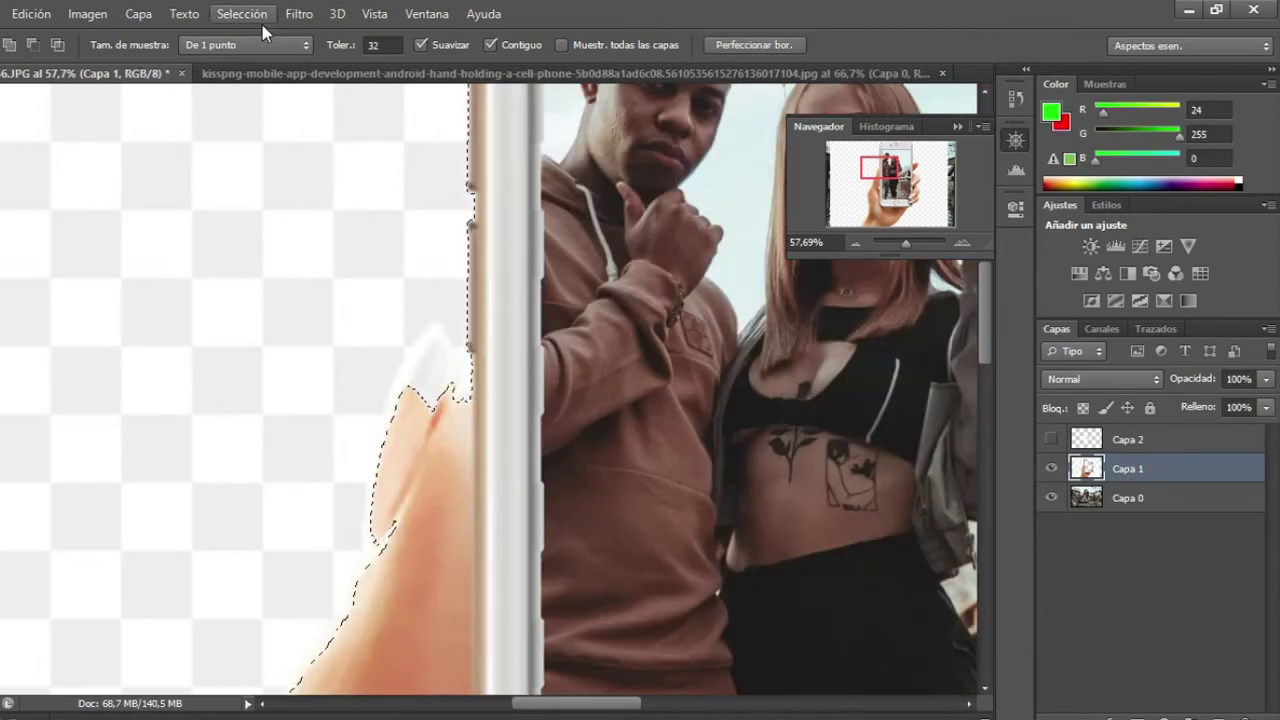
click(242, 14)
click(250, 93)
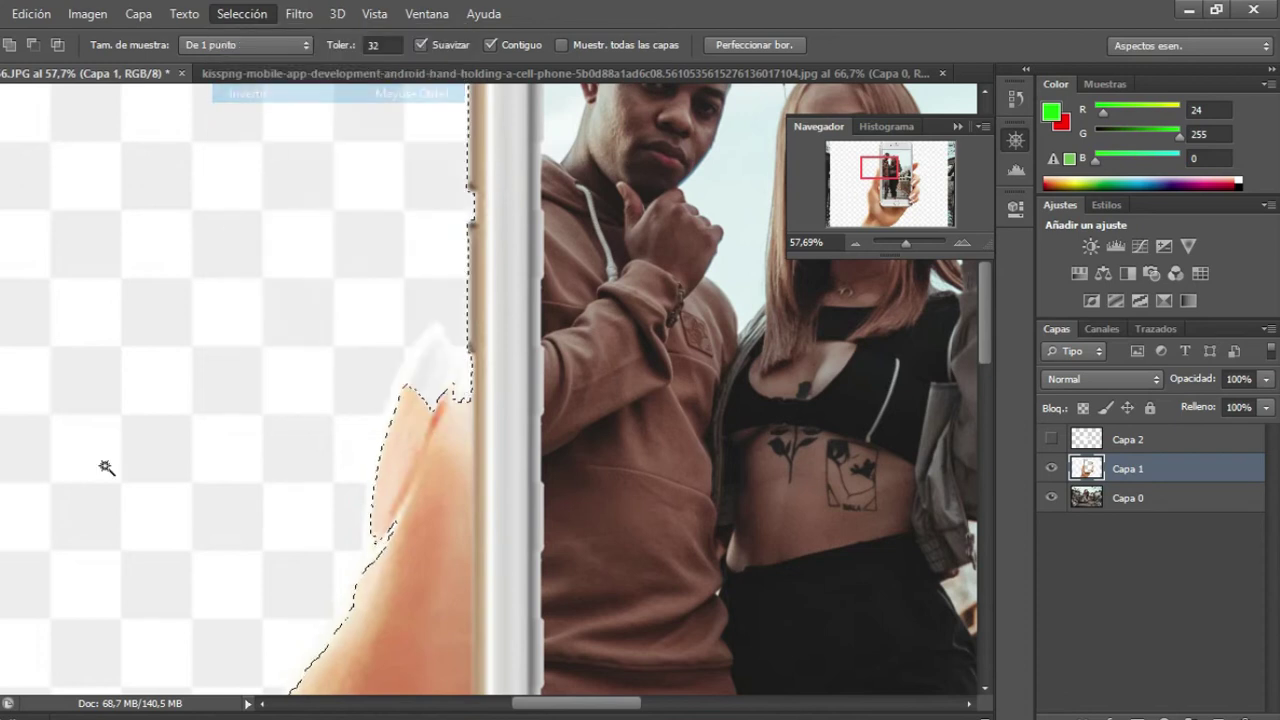
key(ctrl+d)
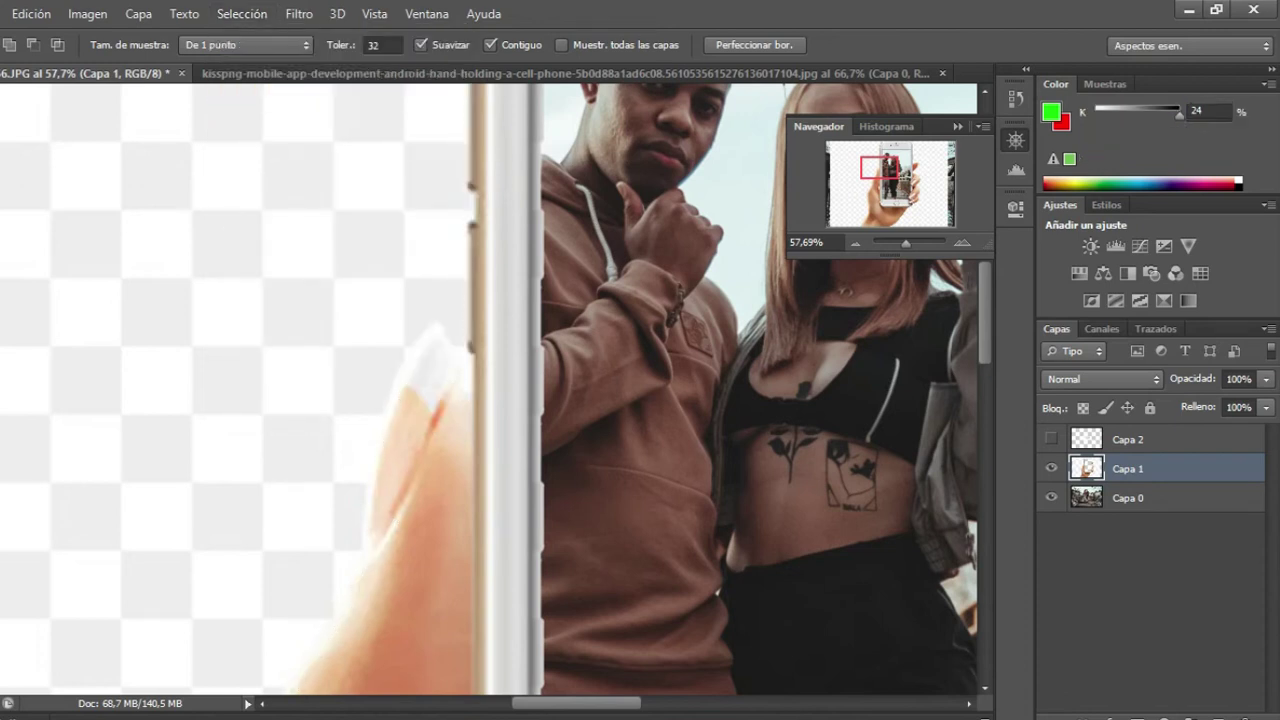
key(q)
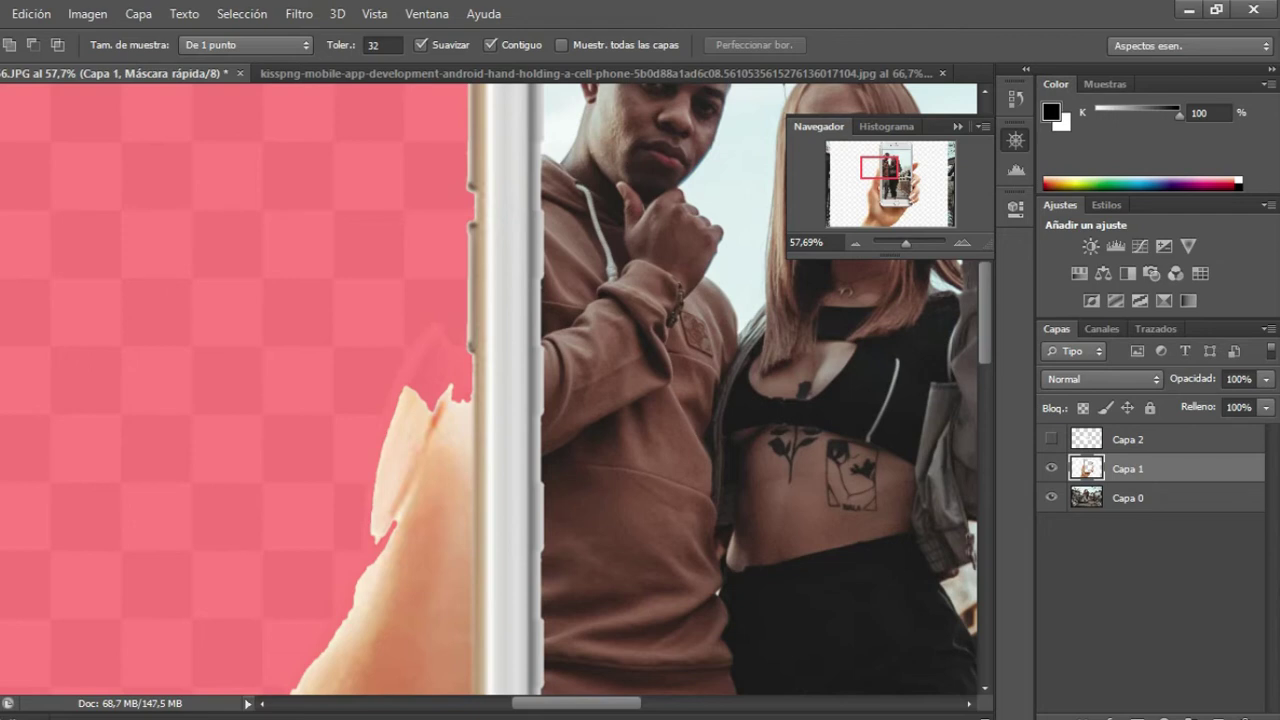
key(q)
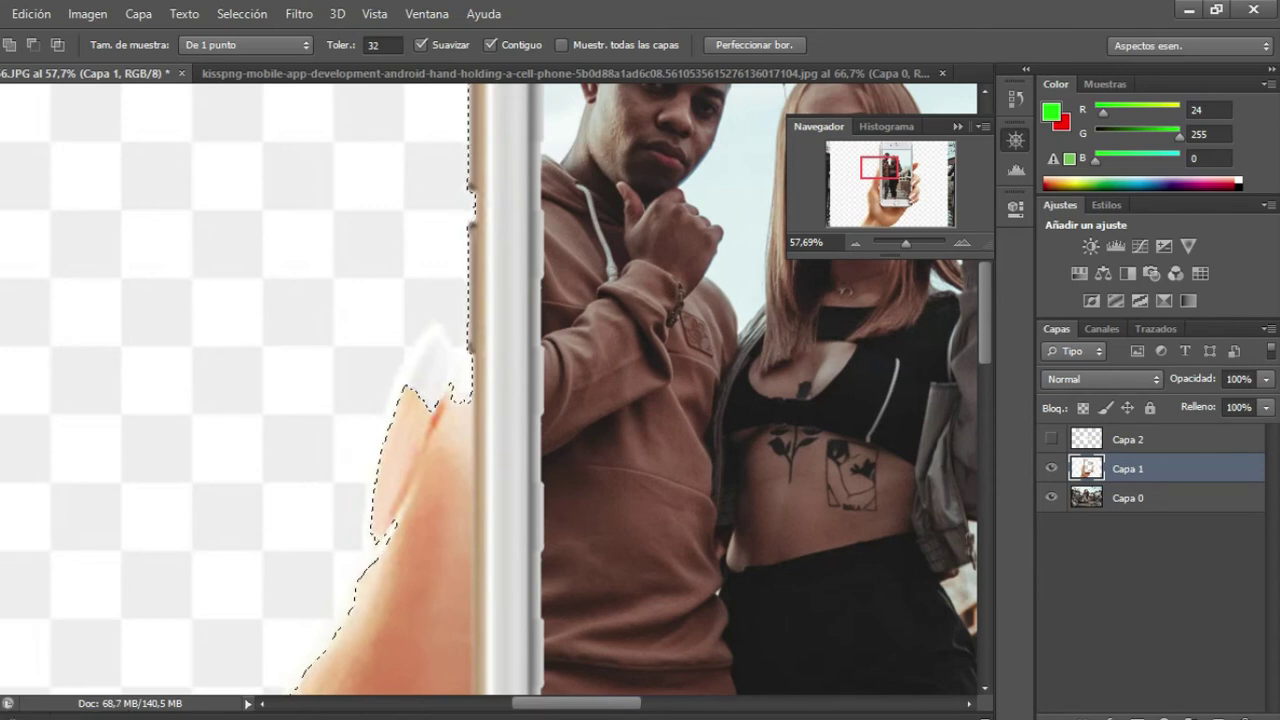
key(q)
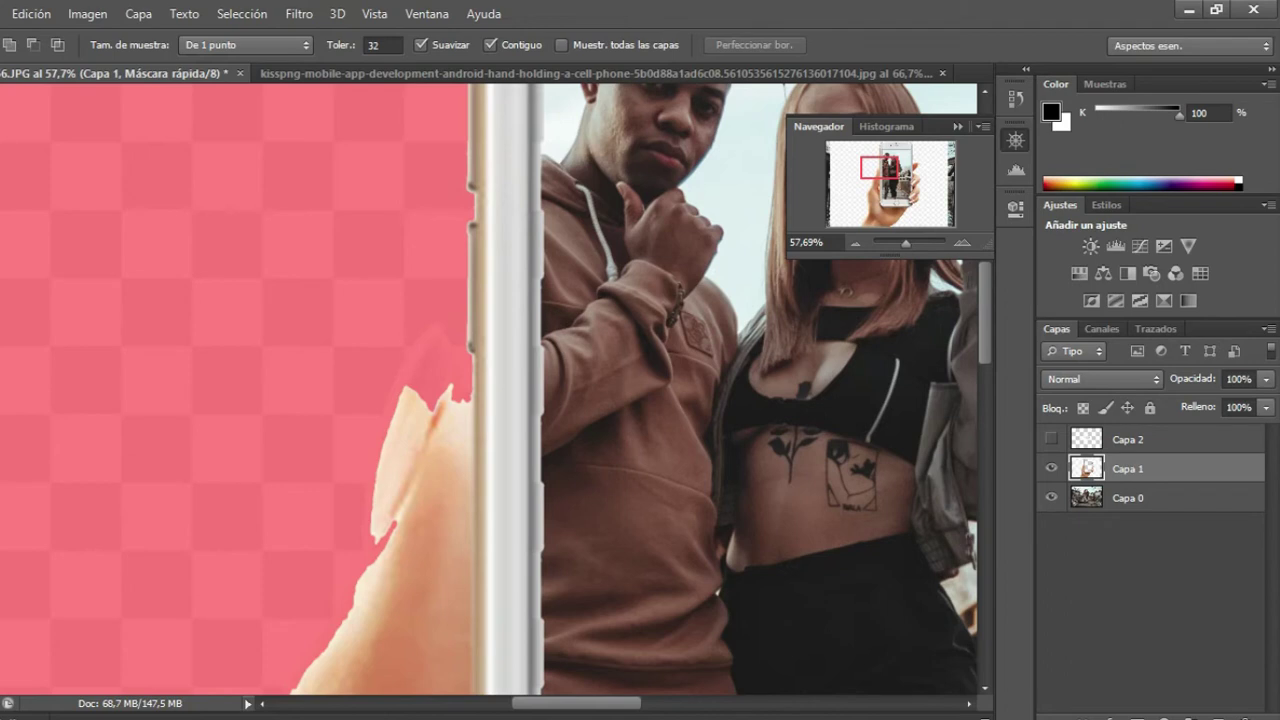
scroll(368, 402, up, 3)
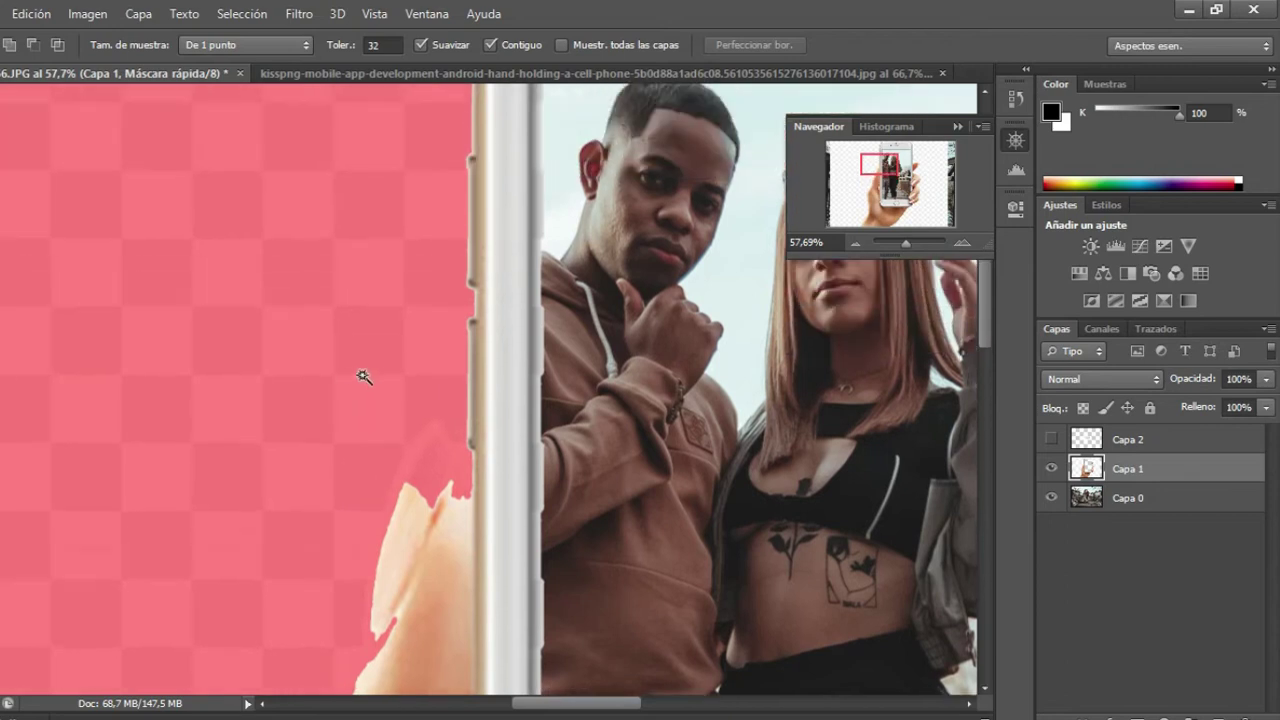
drag(908, 250, 906, 250)
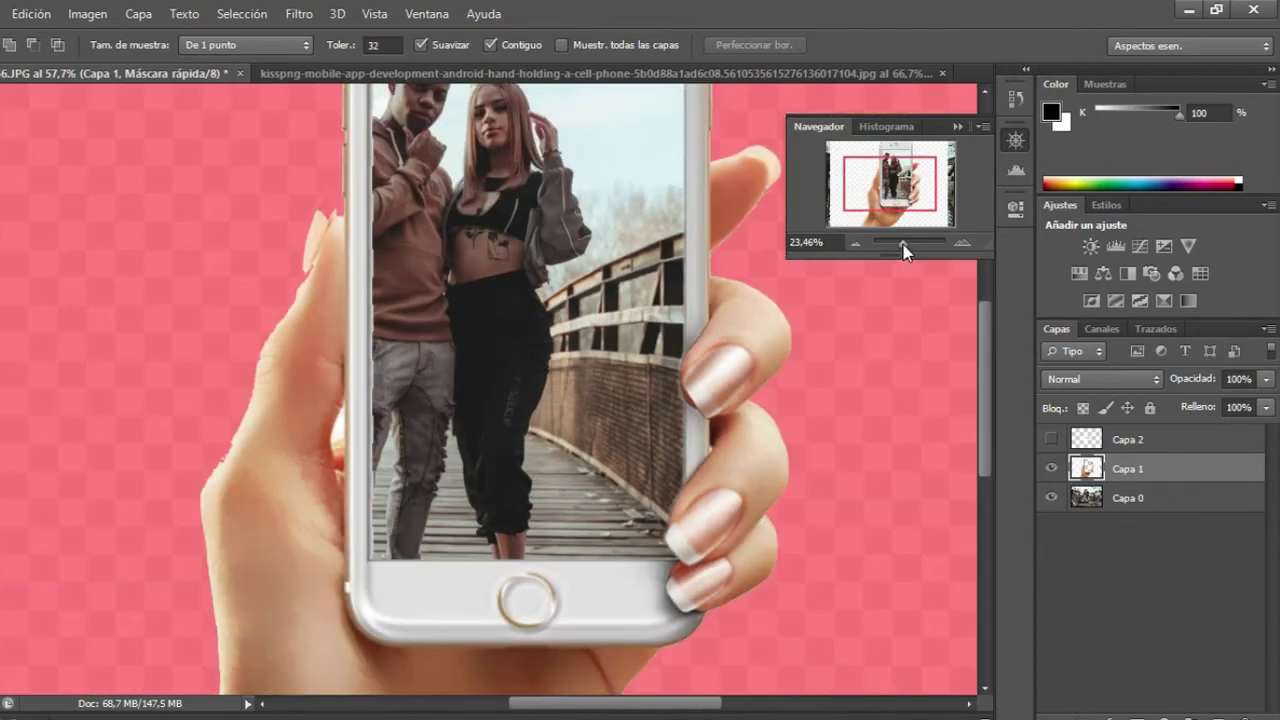
drag(903, 252, 907, 250)
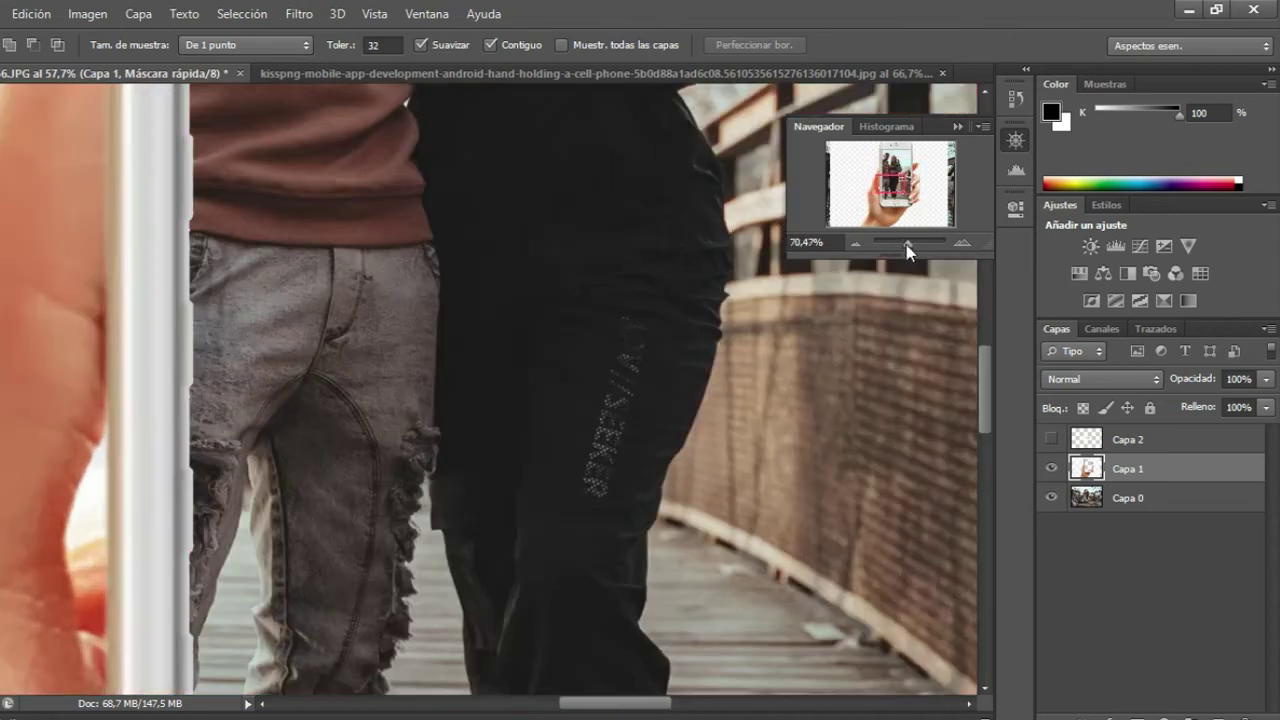
scroll(638, 303, up, 10)
scroll(638, 303, left, 10)
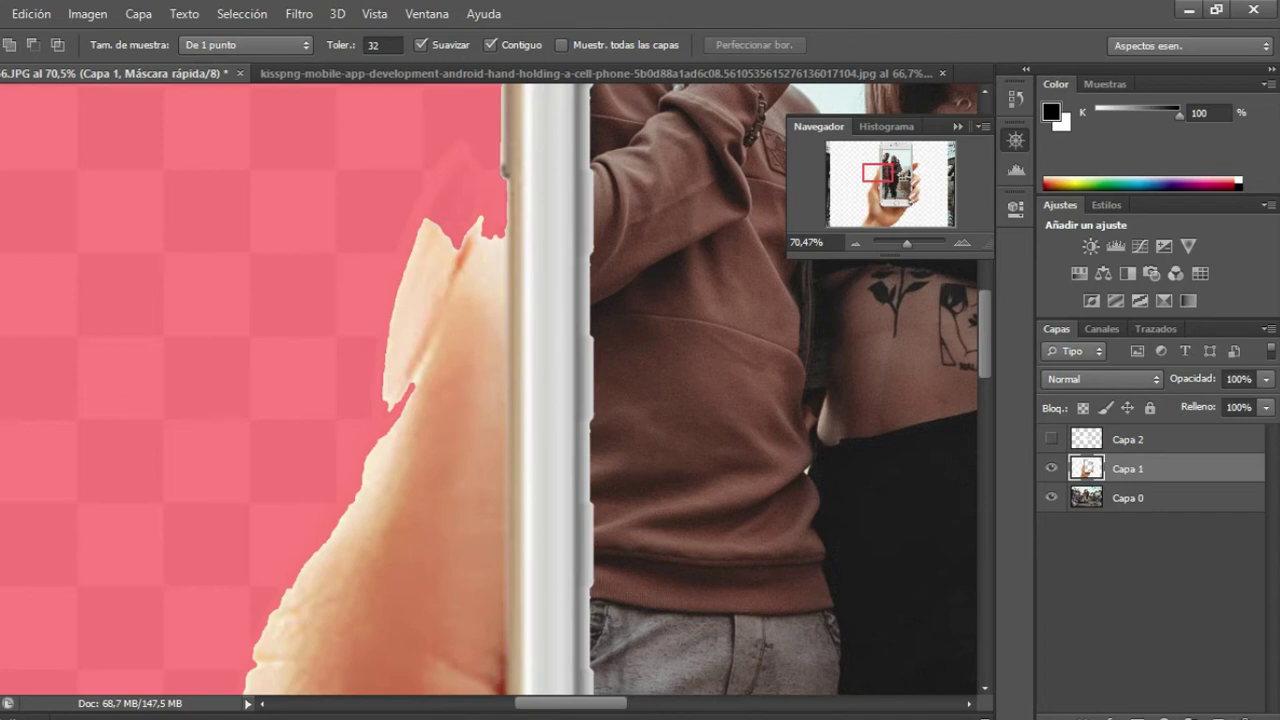
Set a white 59 px brush and paint the fingertip and finger notch into the selection.
key(b)
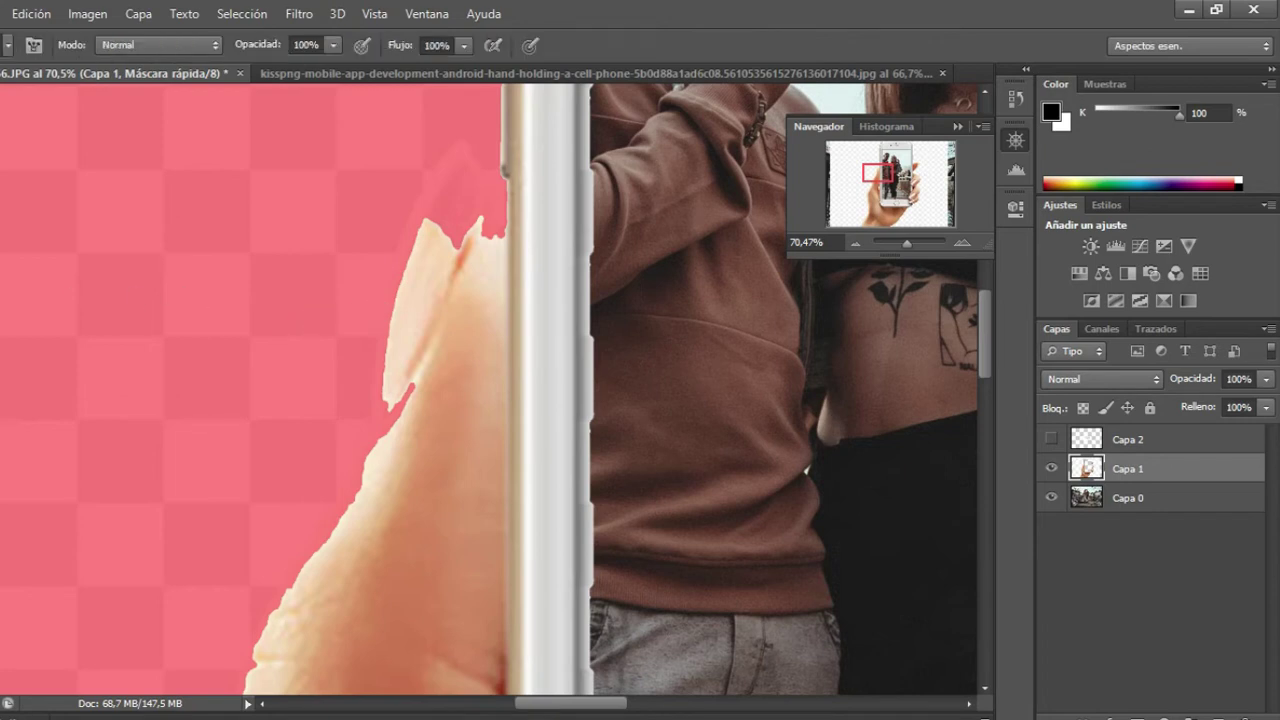
key(x)
click(9, 47)
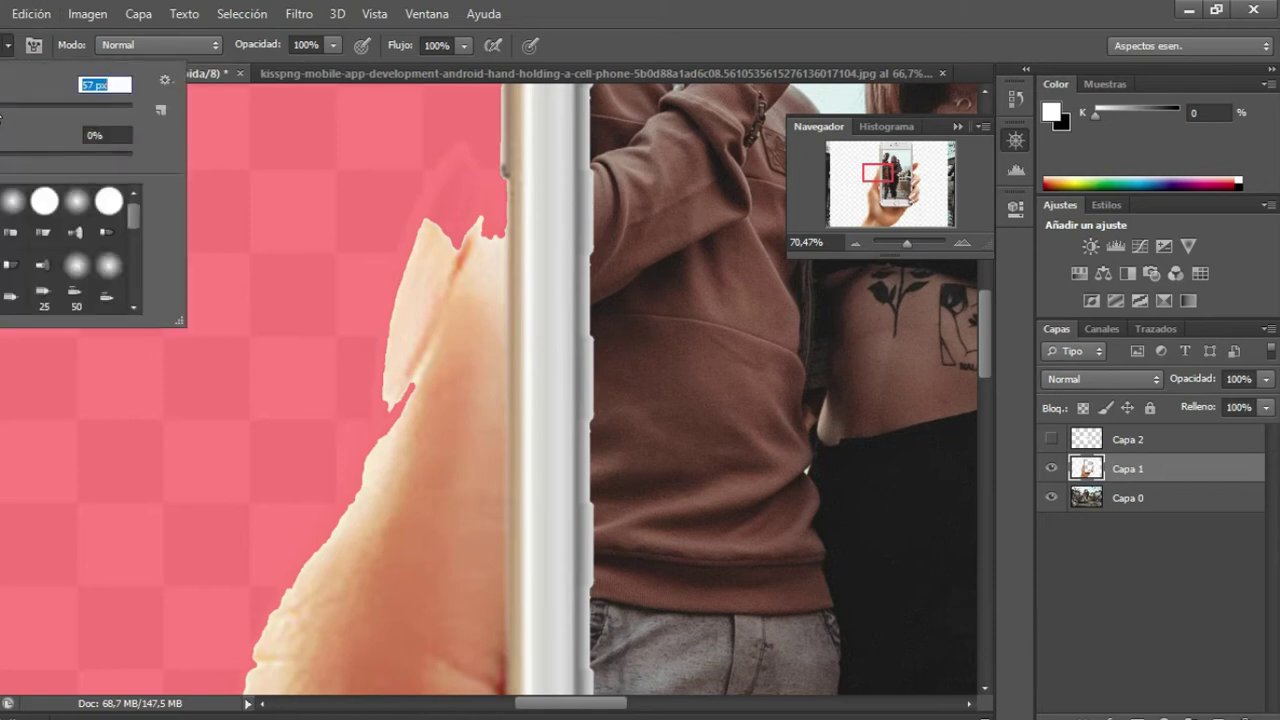
key(Up)
key(Up)
key(Return)
drag(458, 222, 490, 206)
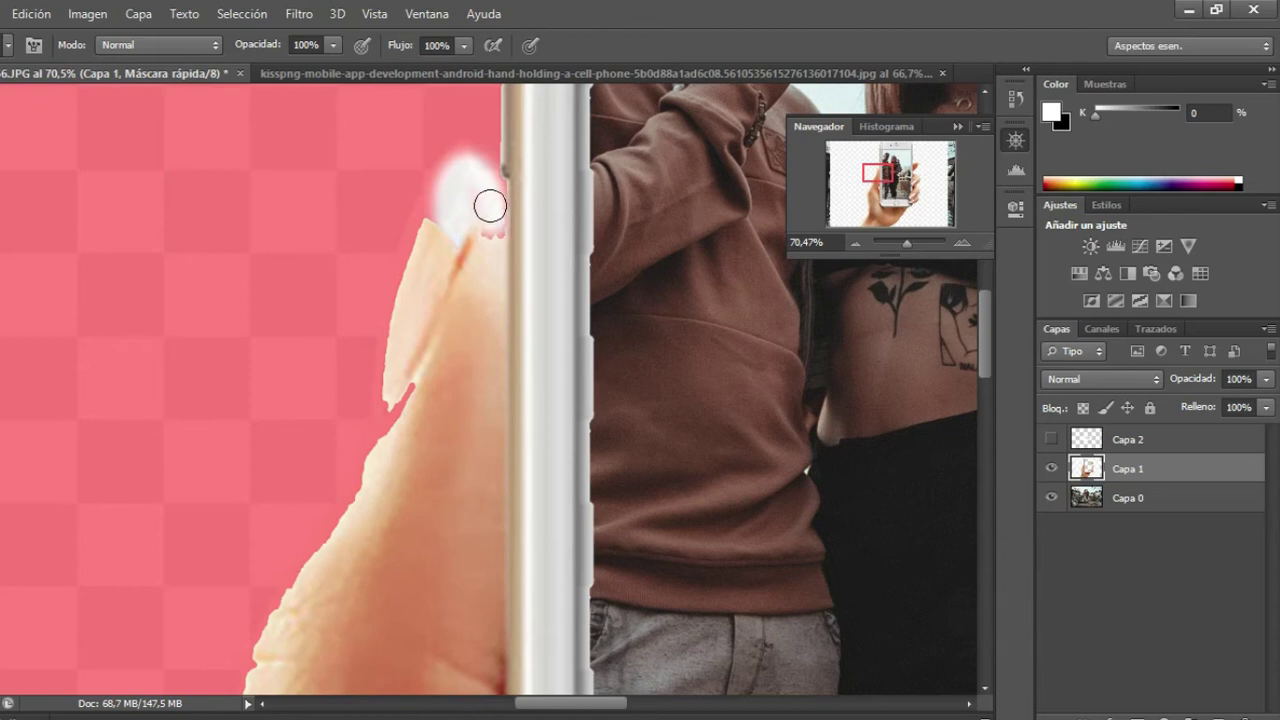
scroll(490, 250, up, 2)
scroll(491, 277, up, 2)
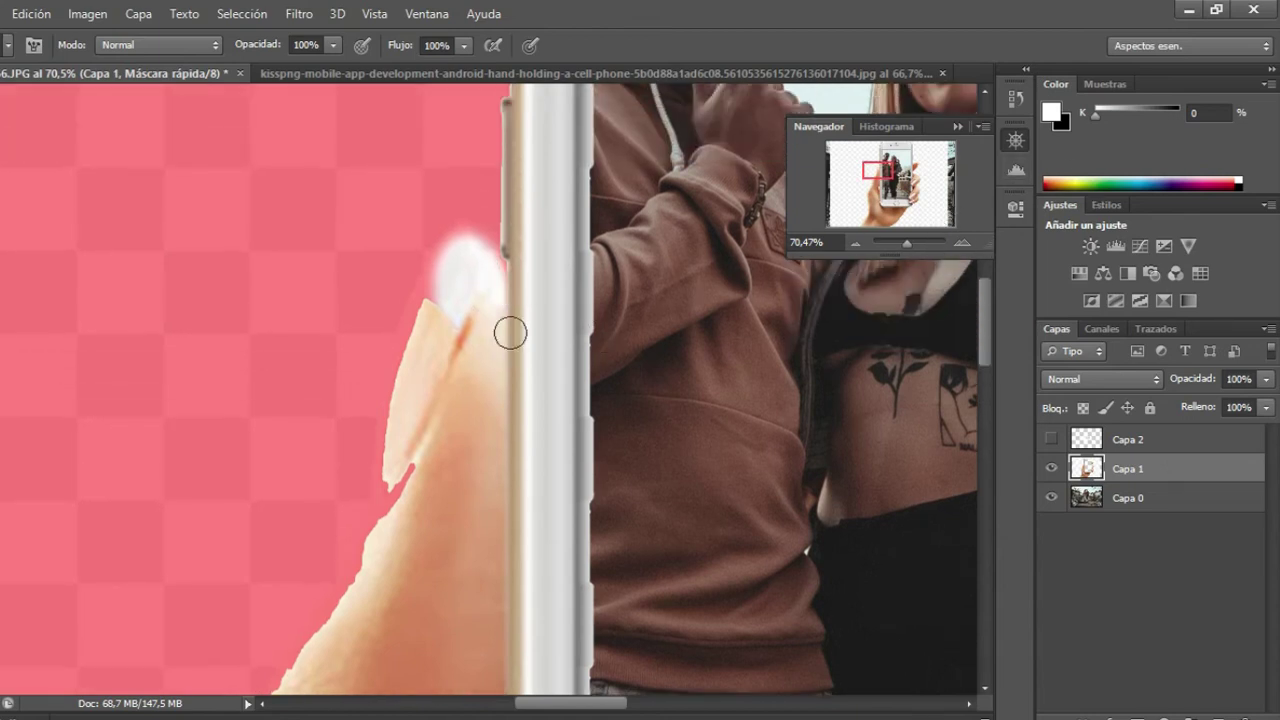
mouse_move(433, 318)
mouse_down()
mouse_move(397, 503)
mouse_move(399, 450)
mouse_move(467, 284)
mouse_up()
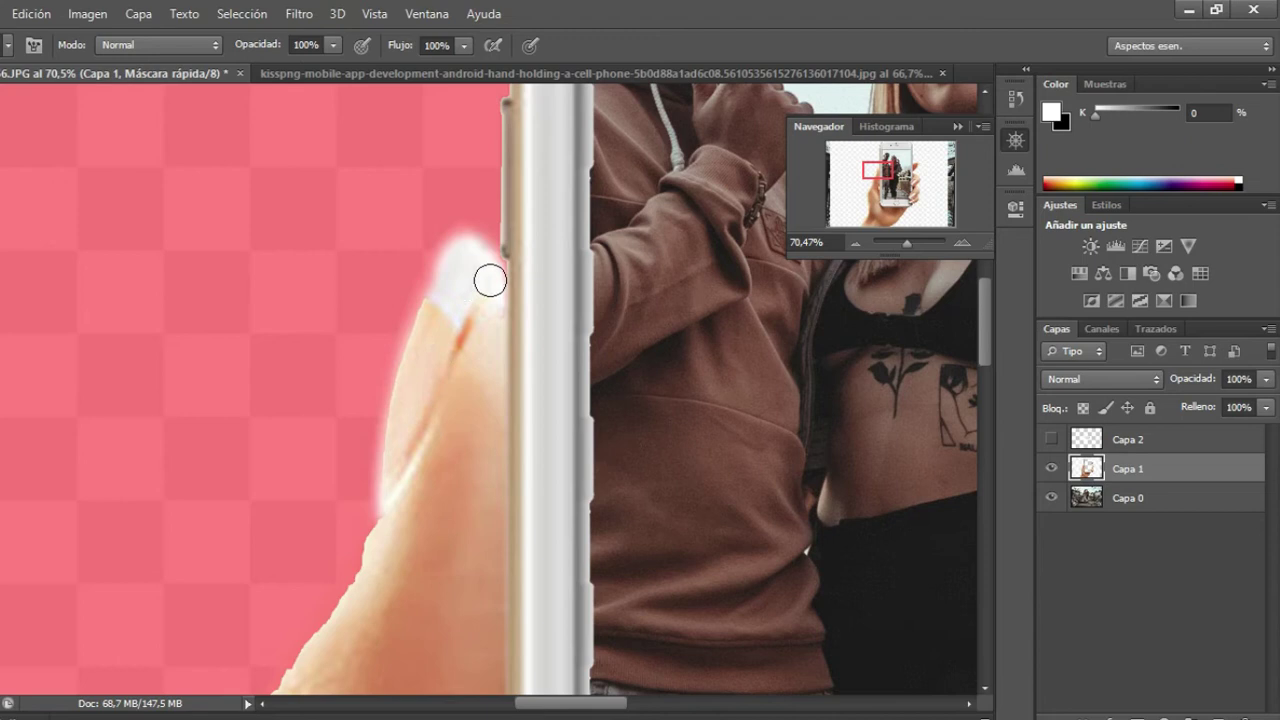
Refine the quick mask down the finger's left edge, clearing jagged white pixels.
scroll(426, 500, down, 1)
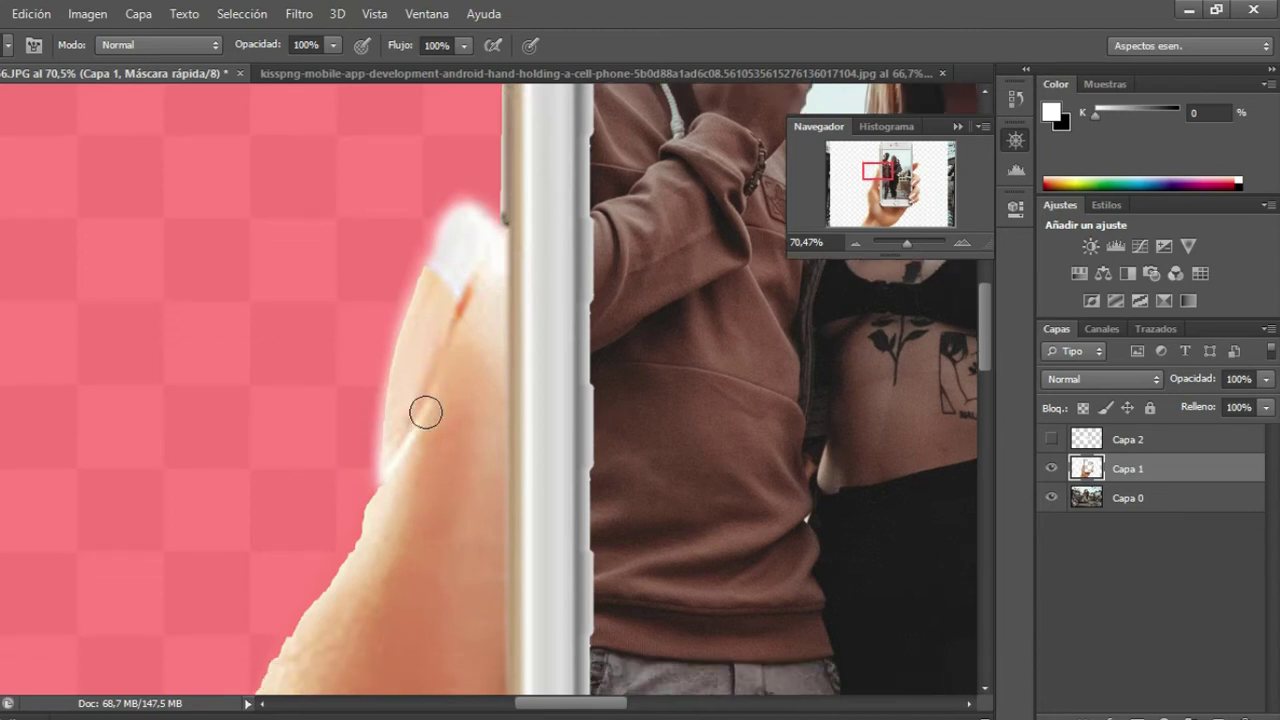
scroll(423, 411, down, 2)
scroll(423, 411, down, 1)
scroll(419, 378, down, 3)
scroll(417, 380, down, 1)
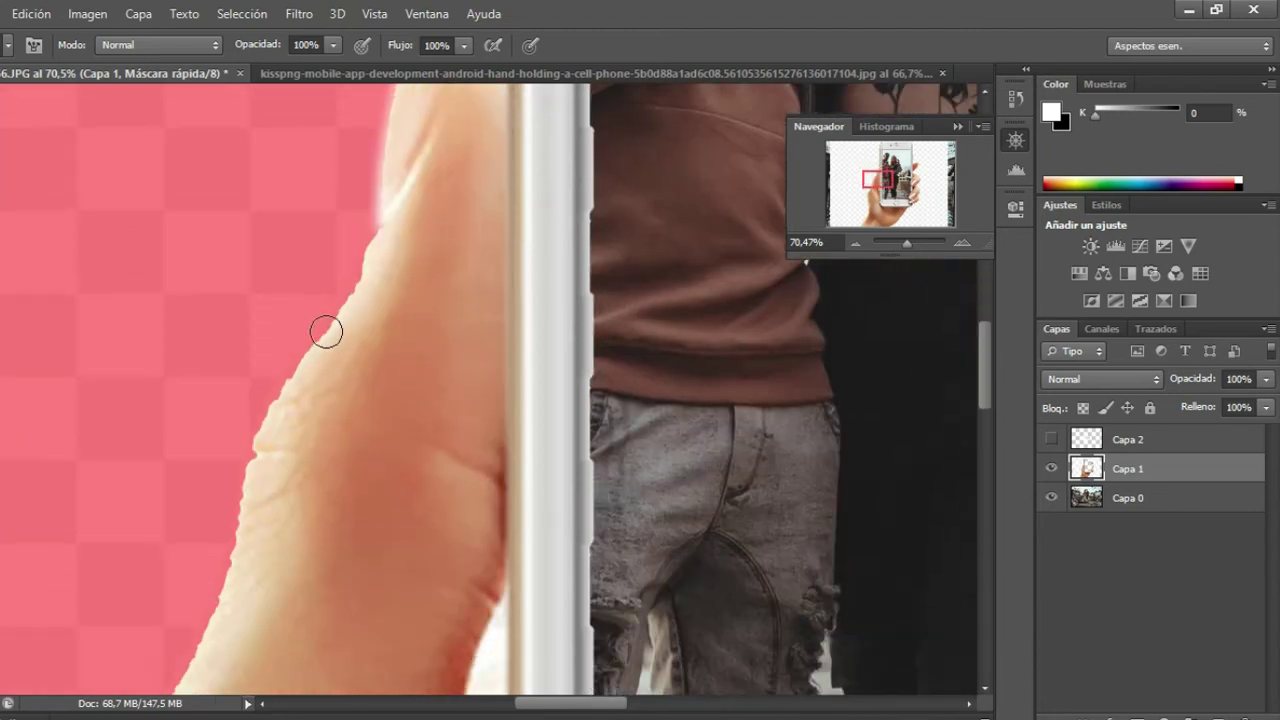
mouse_move(401, 213)
mouse_down()
mouse_move(307, 393)
mouse_move(406, 209)
mouse_move(354, 321)
mouse_up()
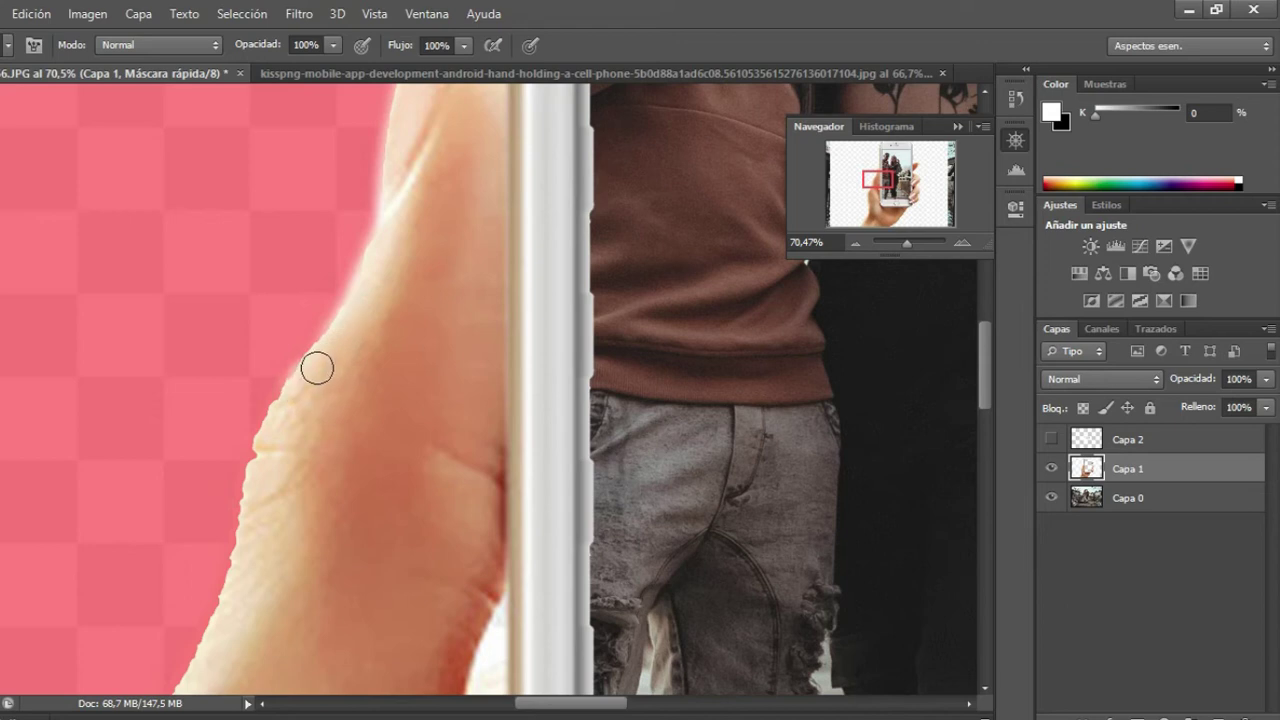
drag(303, 390, 342, 339)
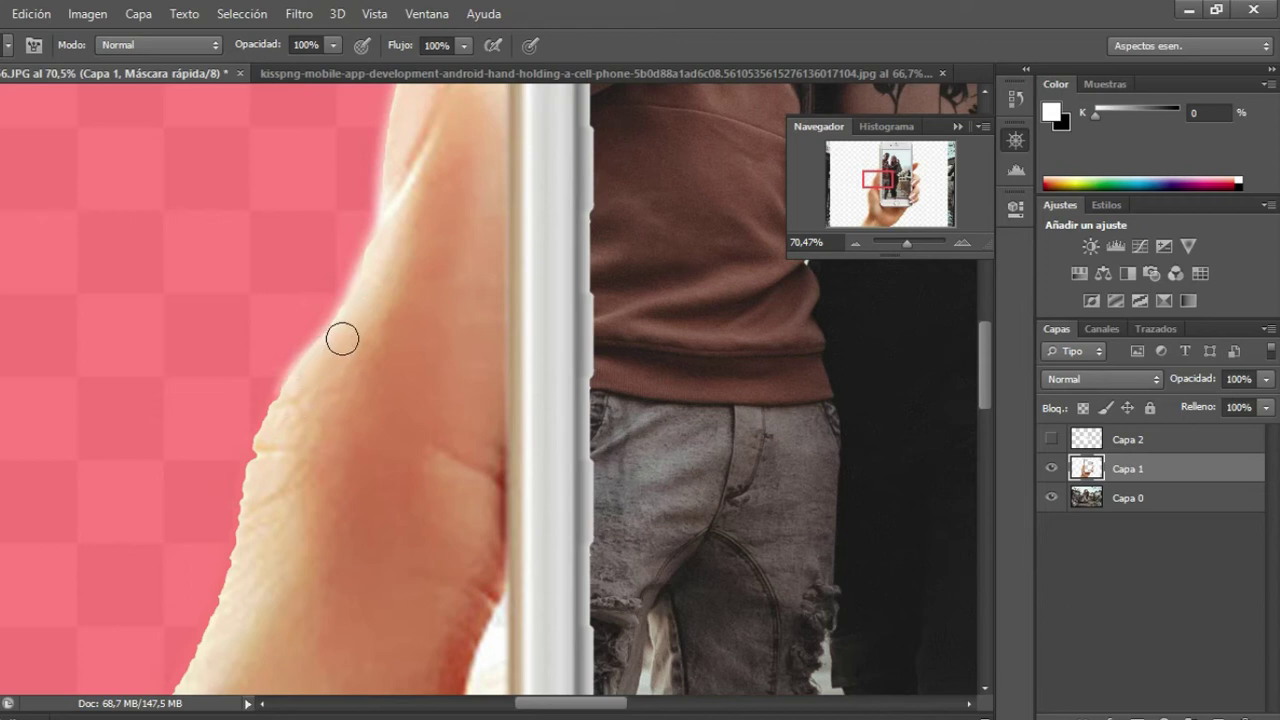
scroll(304, 382, down, 2)
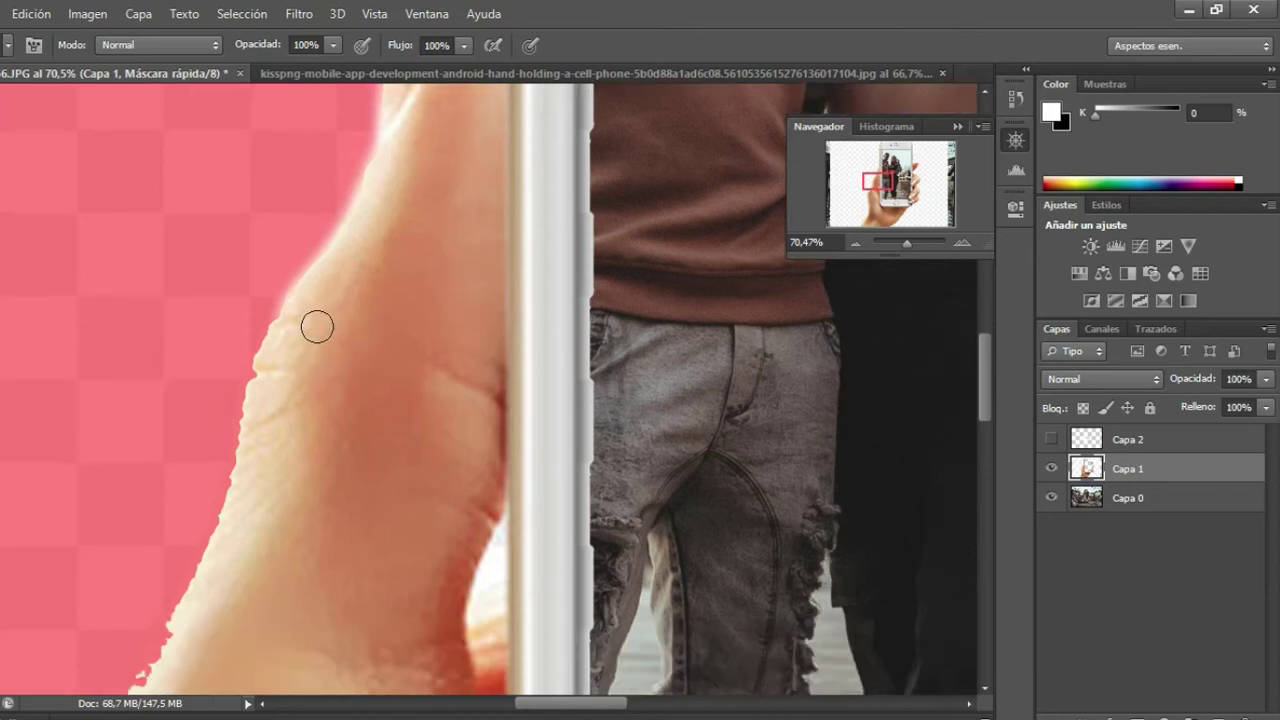
mouse_move(316, 295)
mouse_down()
mouse_move(266, 371)
mouse_move(235, 529)
mouse_move(261, 408)
mouse_up()
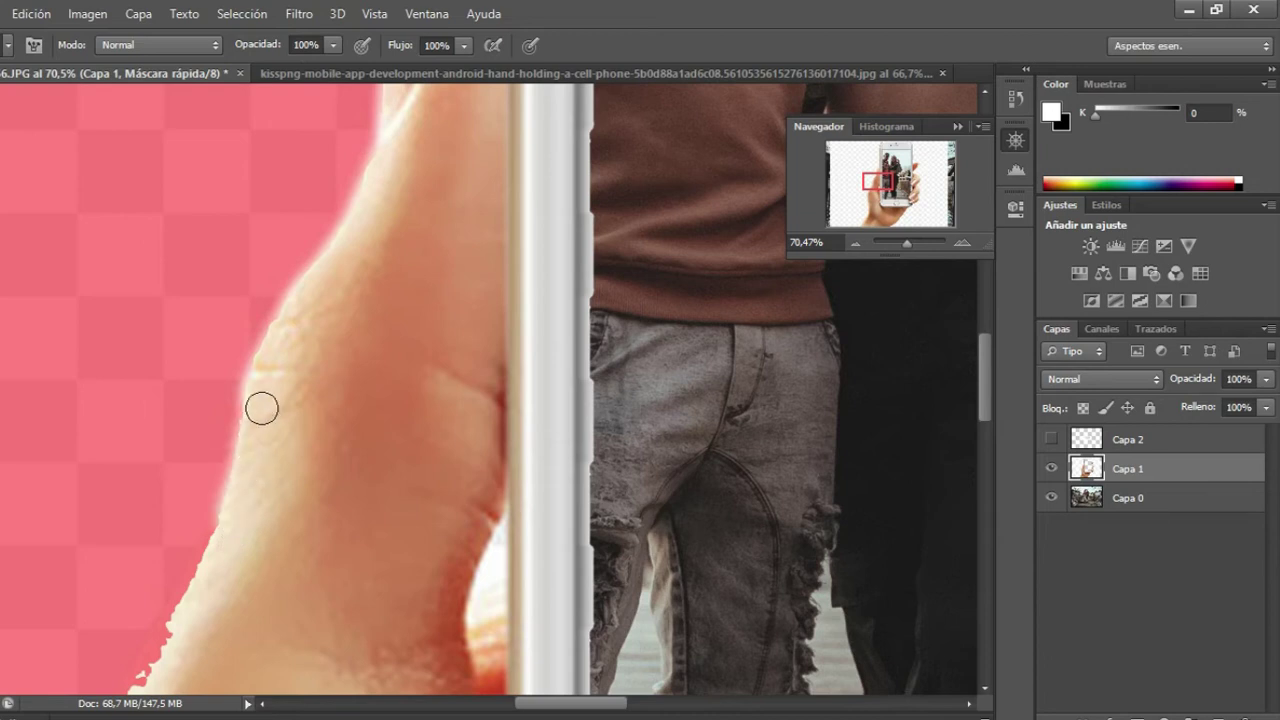
scroll(240, 450, down, 3)
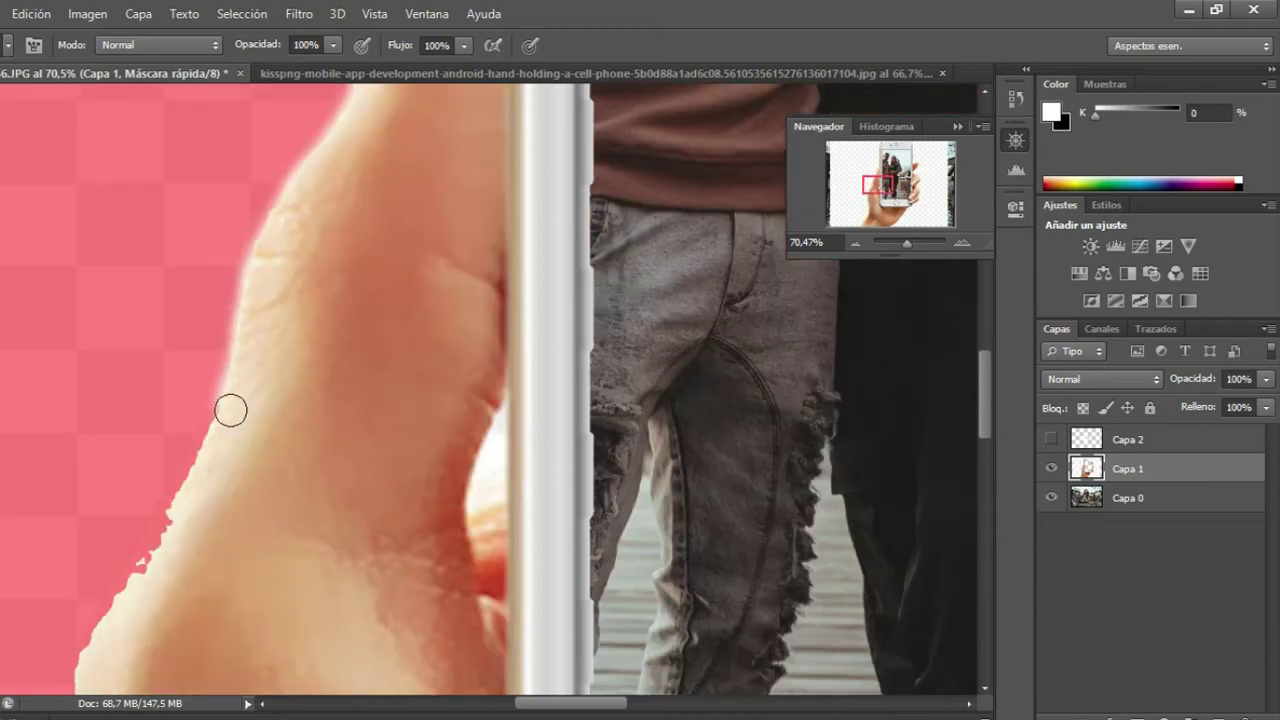
scroll(191, 394, down, 1)
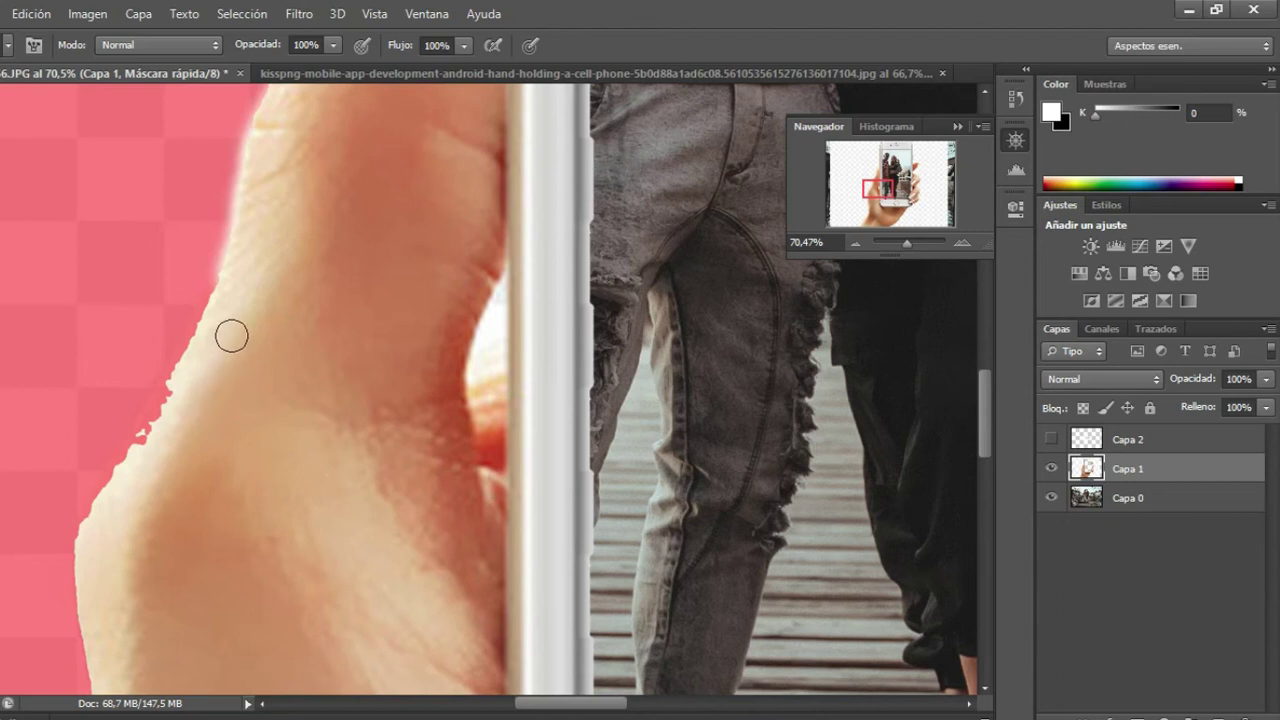
drag(231, 280, 159, 441)
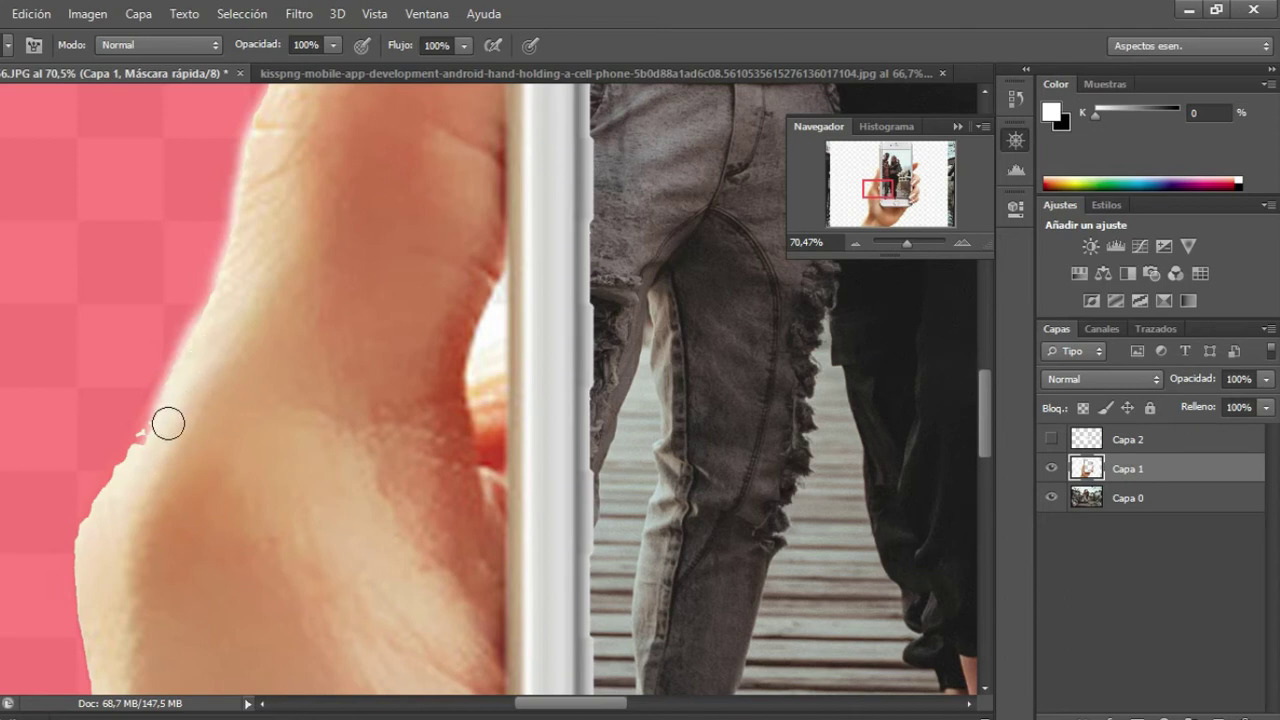
Zoom out to about 23.46% to view the lower hand and wrist edge.
scroll(166, 432, down, 2)
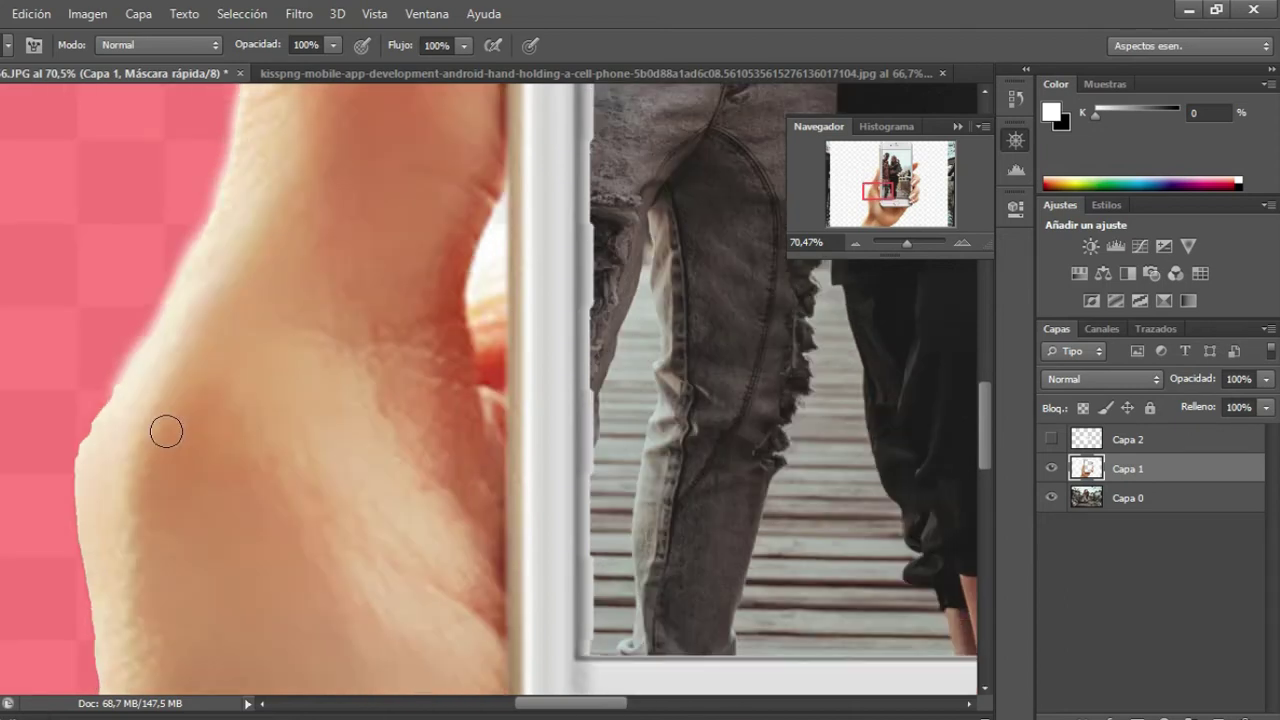
scroll(166, 432, down, 2)
scroll(128, 366, down, 2)
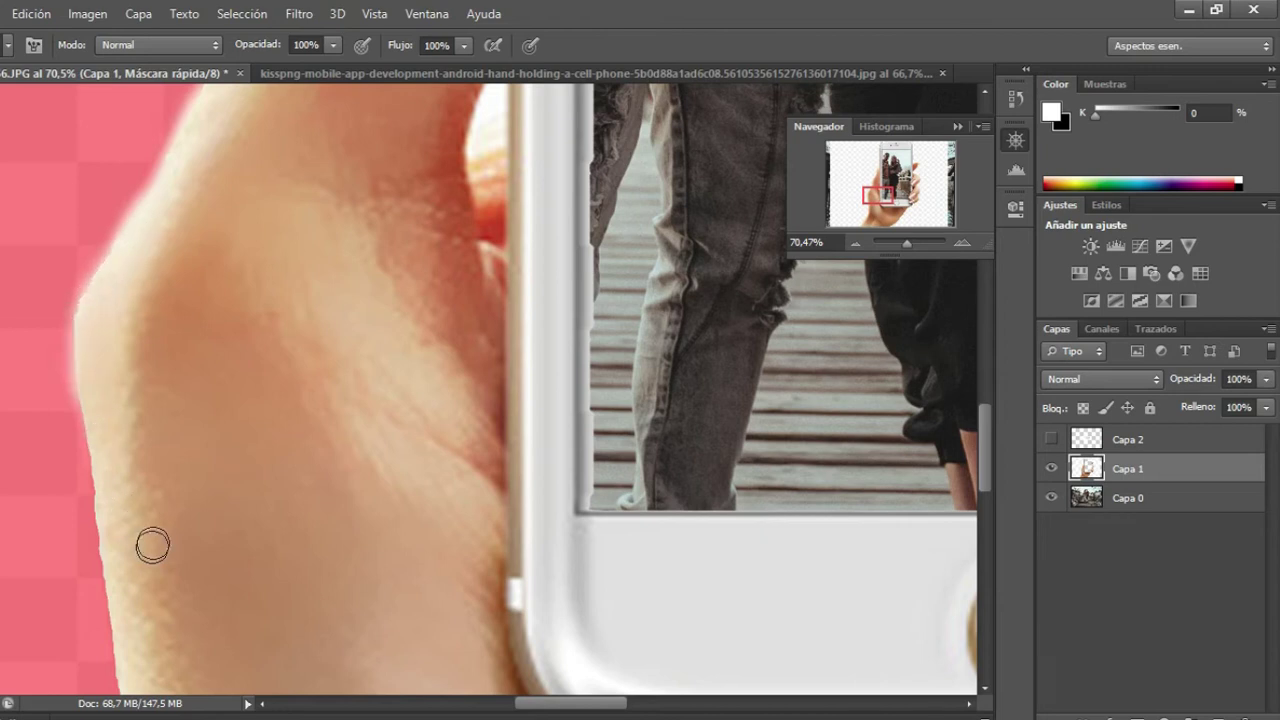
scroll(147, 515, down, 3)
scroll(240, 463, down, 2)
scroll(534, 434, down, 2)
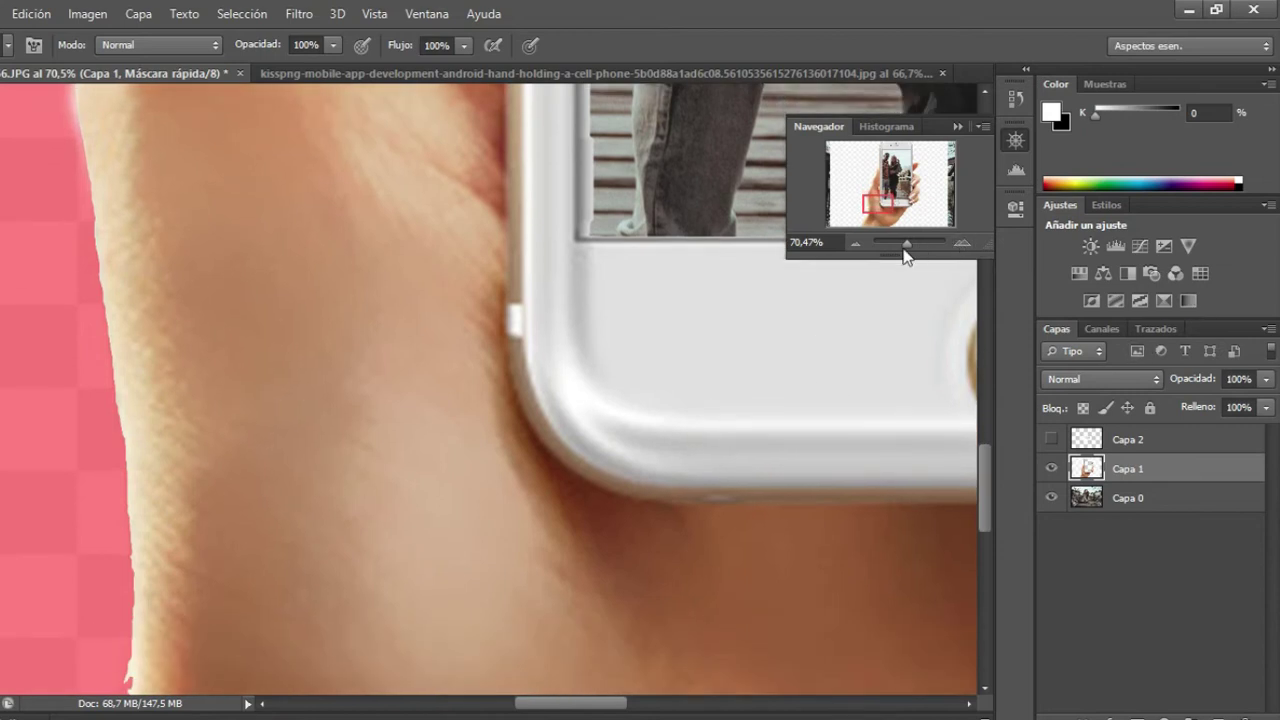
drag(911, 251, 905, 257)
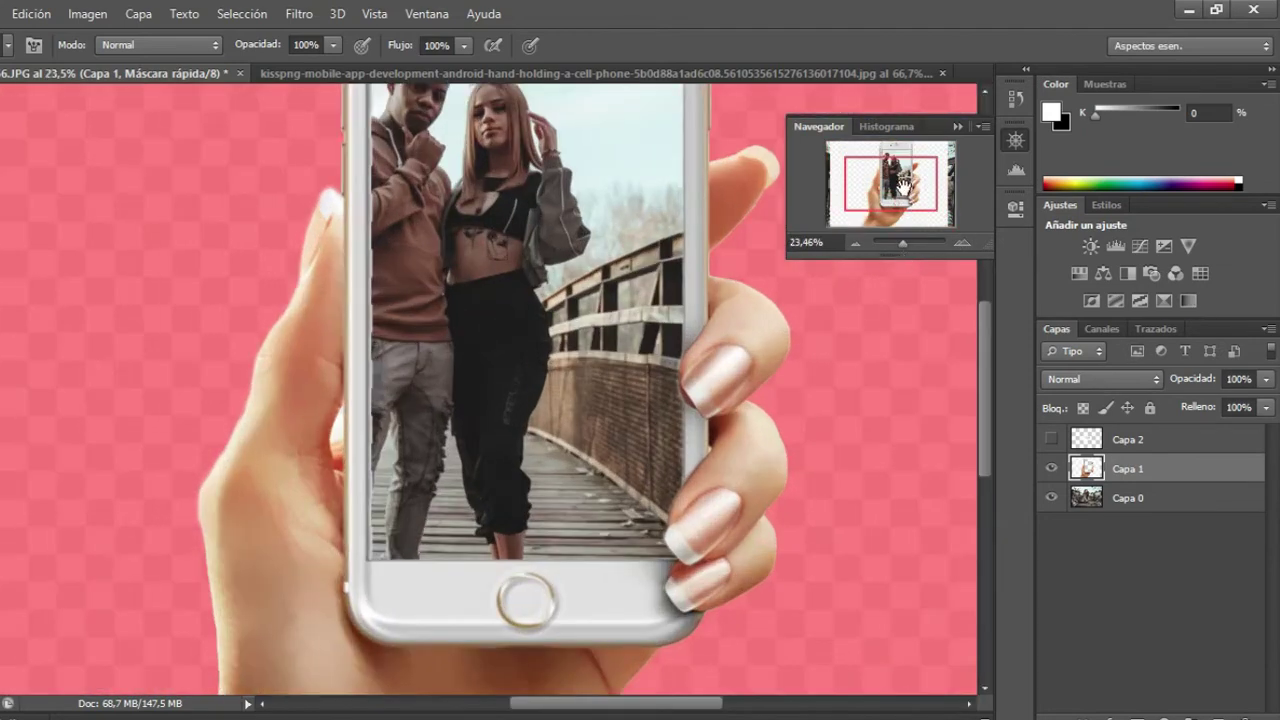
drag(903, 186, 881, 231)
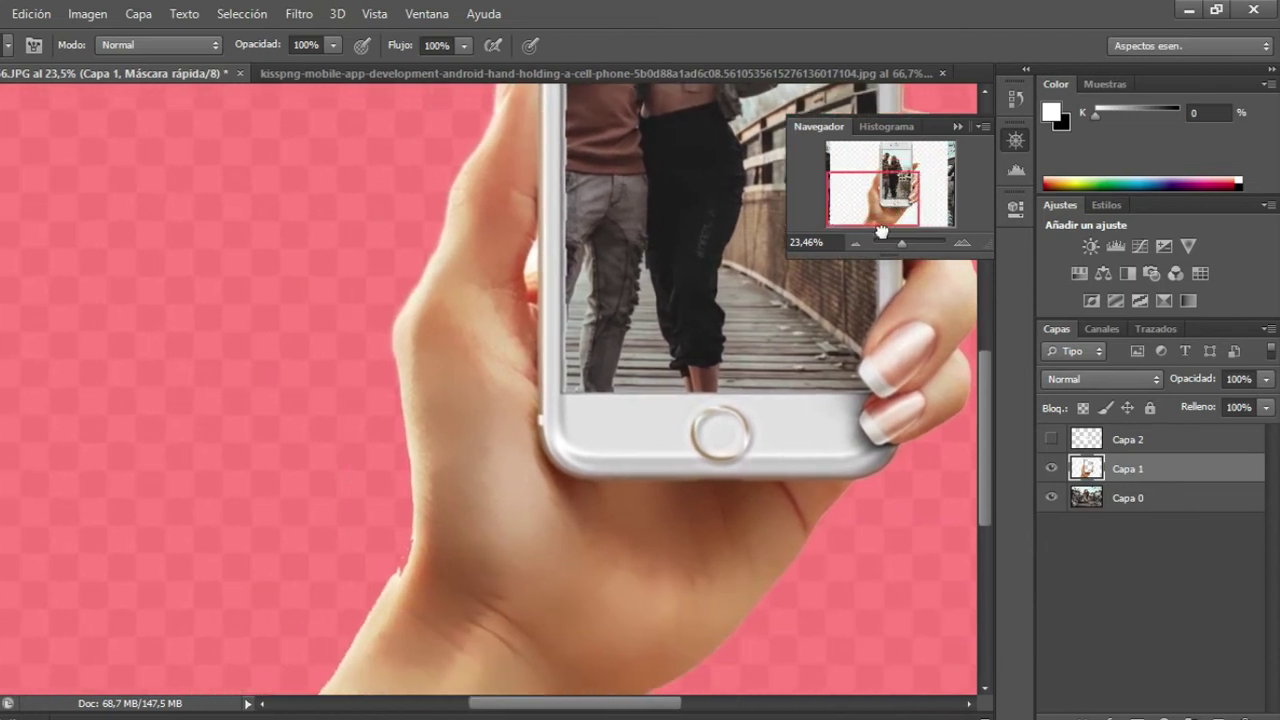
scroll(448, 364, down, 5)
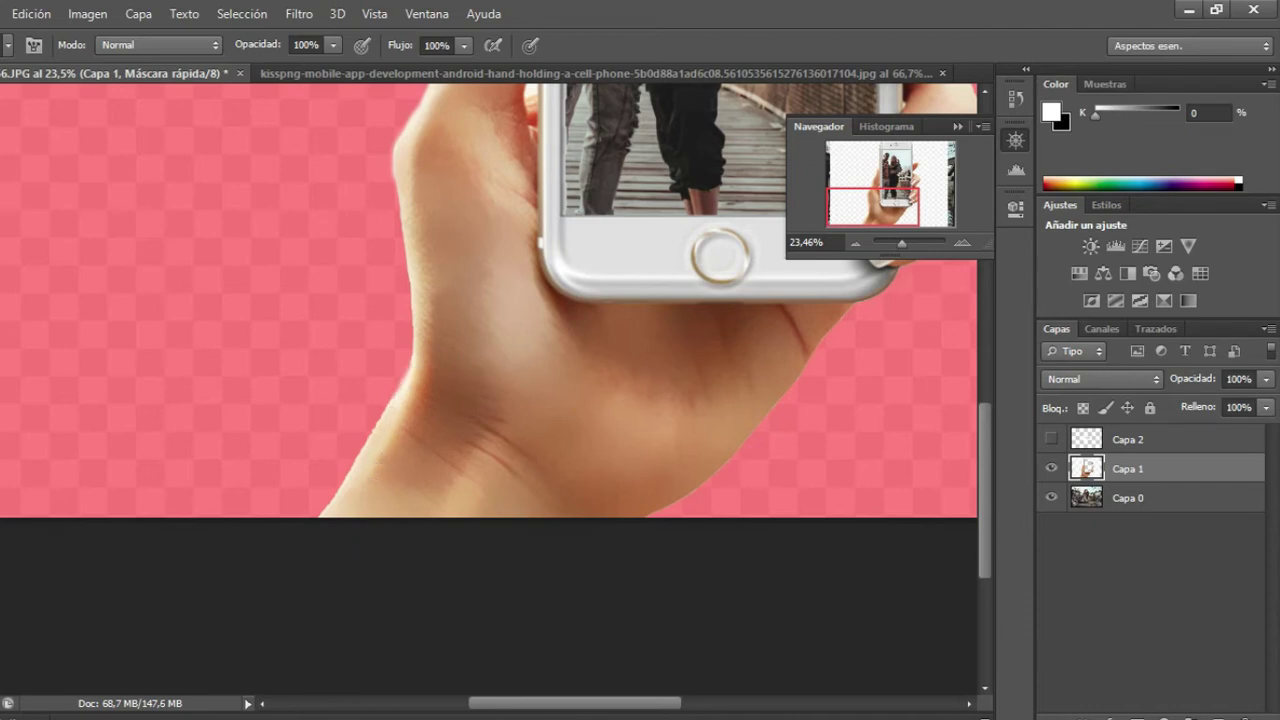
Exit Quick Mask and undo the accidental deletion to restore the hand.
key(q)
mouse_move(881, 210)
mouse_down()
mouse_move(882, 151)
mouse_move(903, 153)
mouse_move(903, 258)
mouse_up()
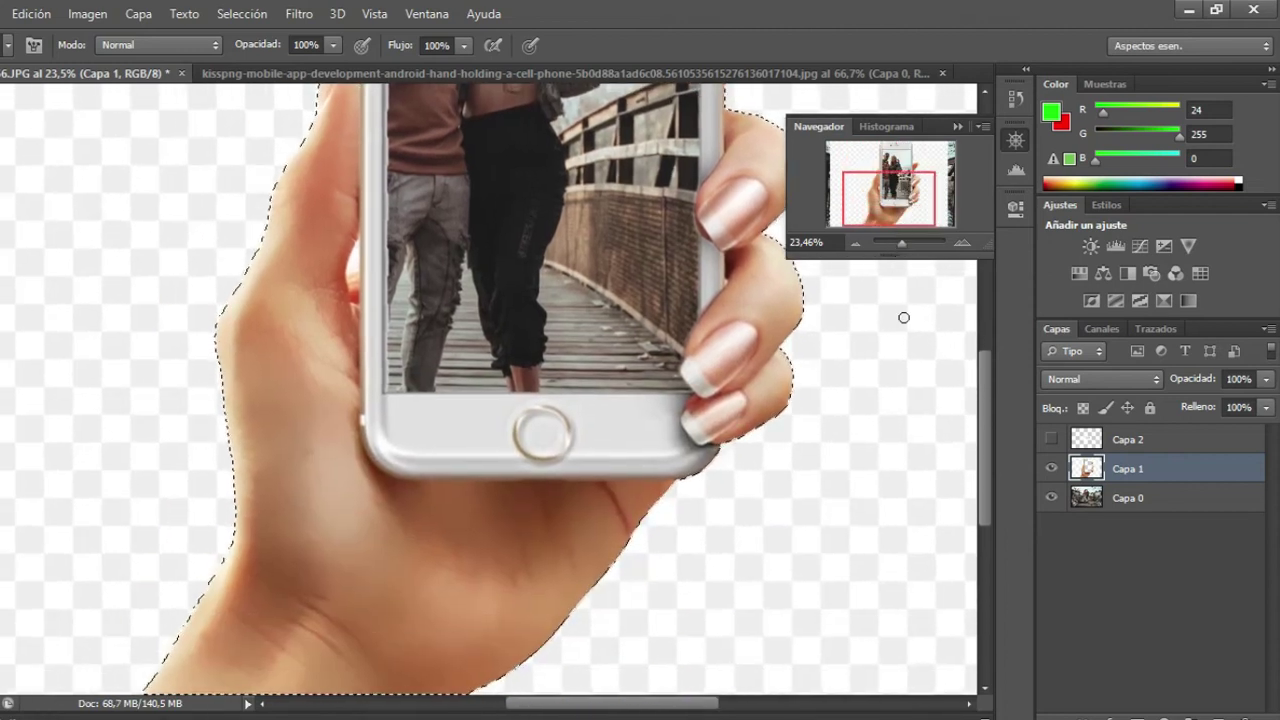
drag(902, 245, 895, 242)
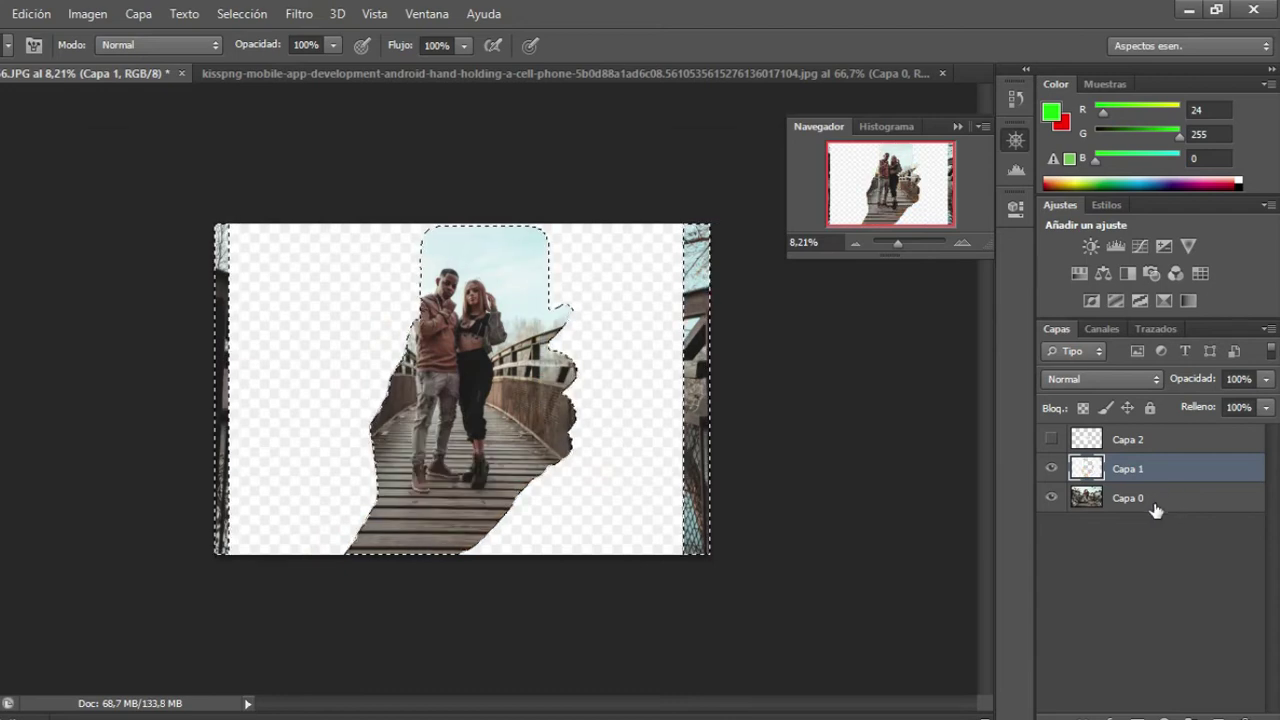
key(ctrl+z)
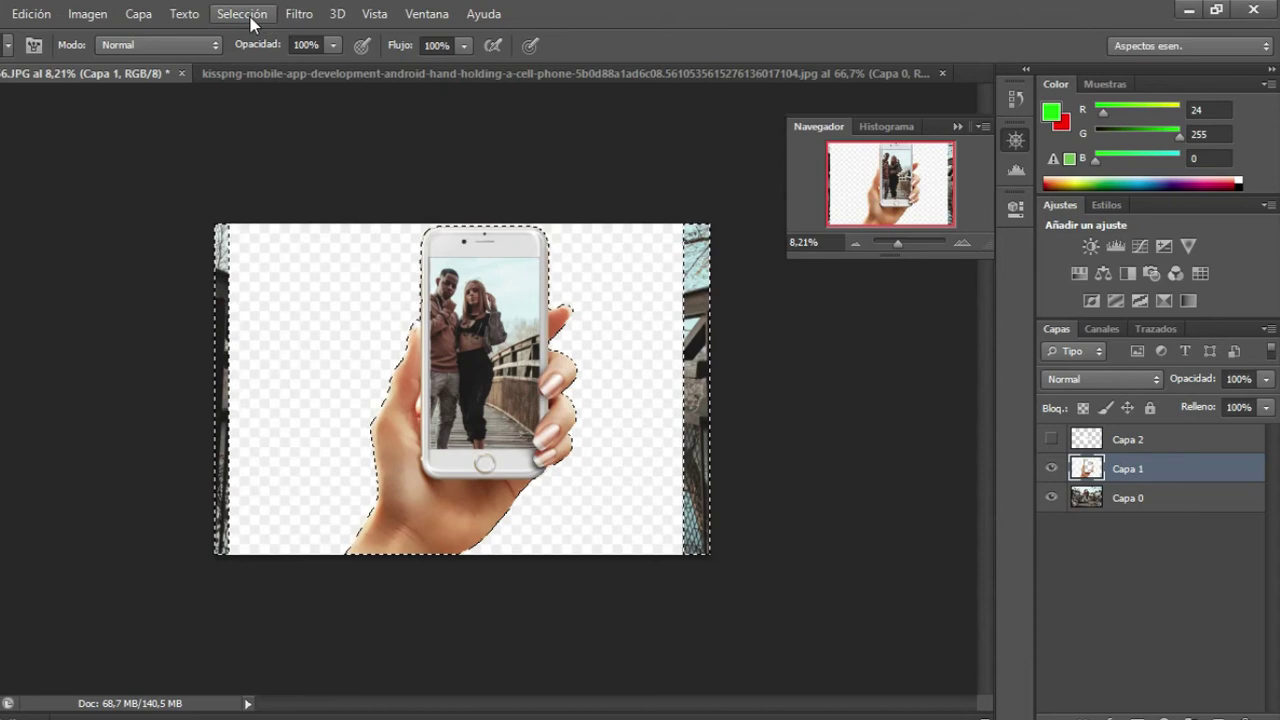
Invert the selection, delete the checkerboard background around the hand, and deselect.
click(242, 14)
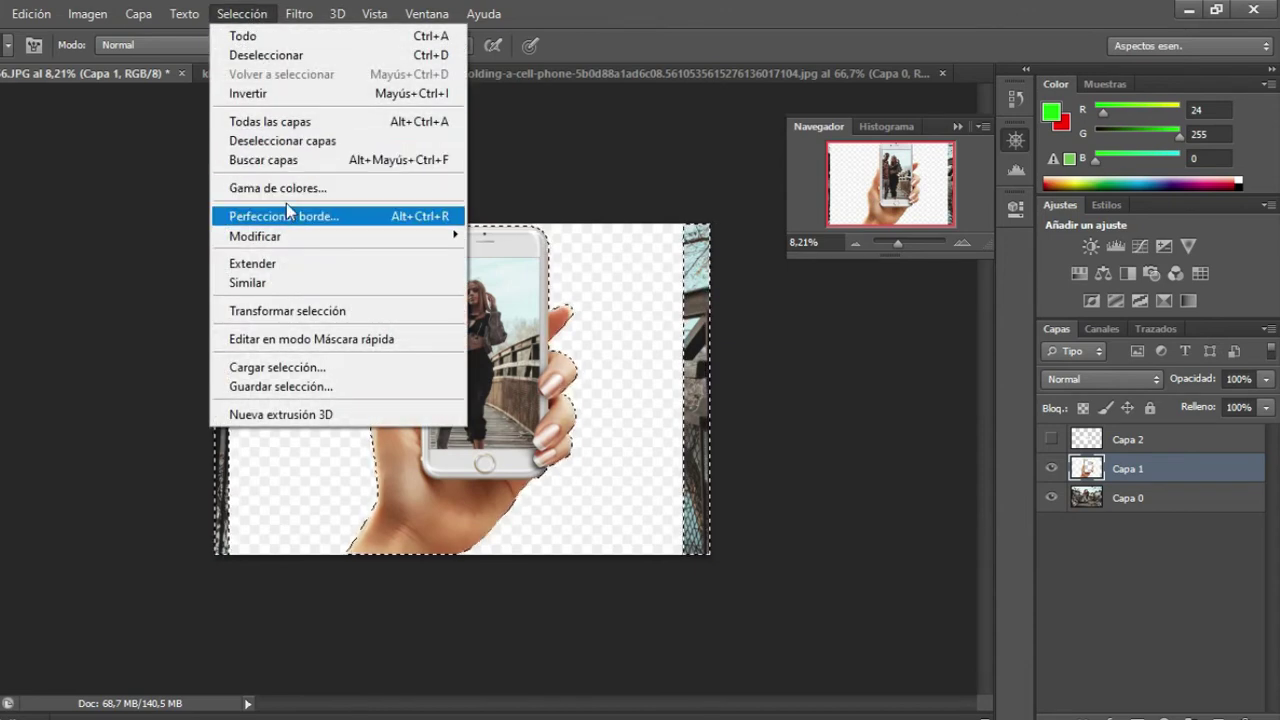
click(290, 93)
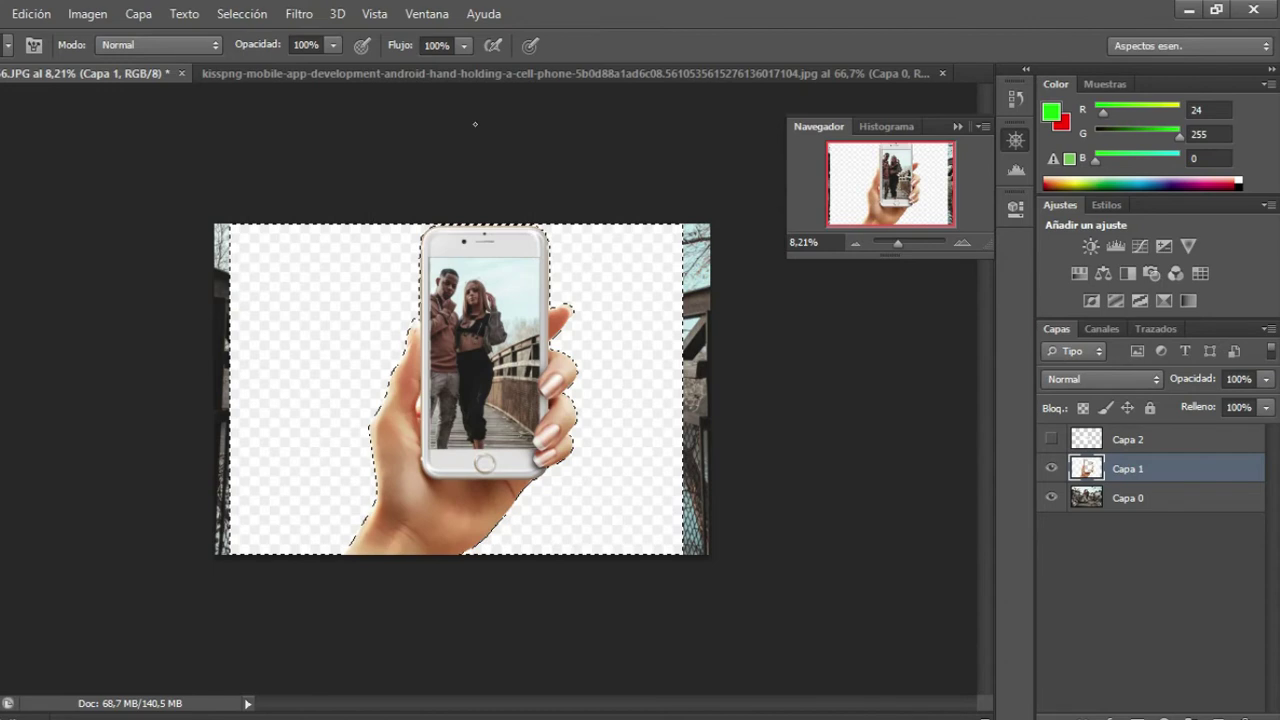
key(Delete)
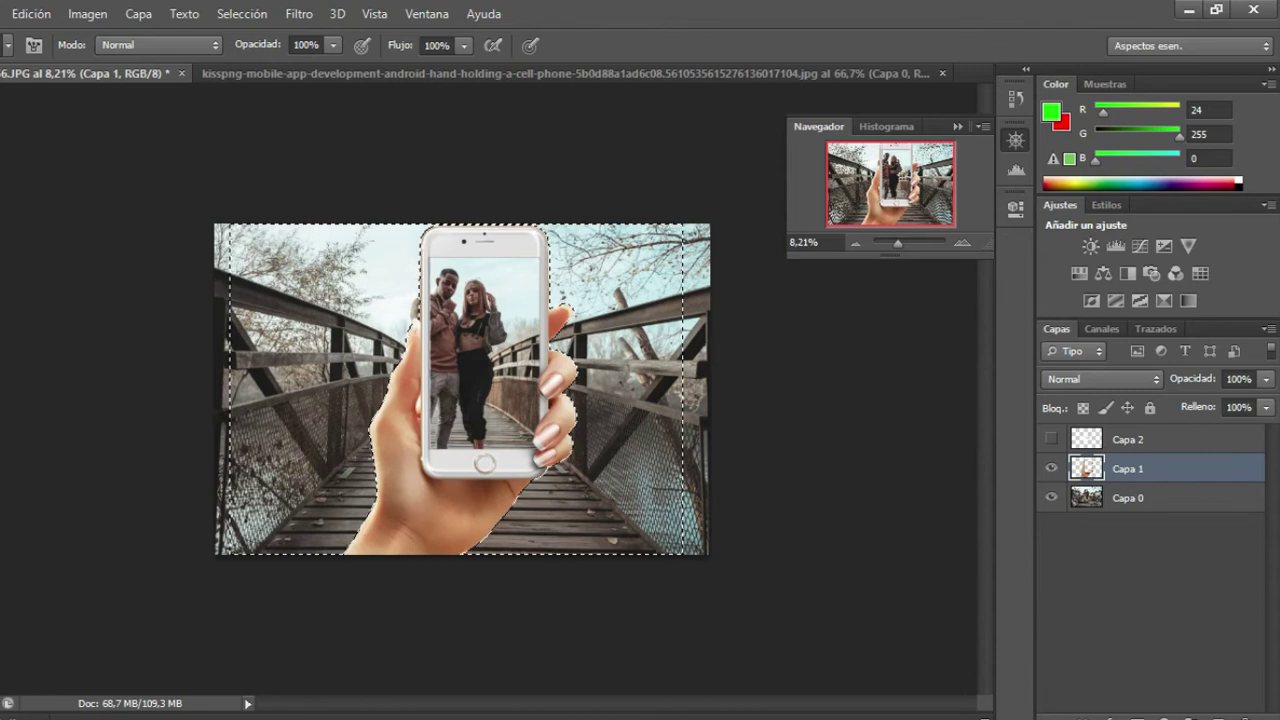
key(m)
click(75, 224)
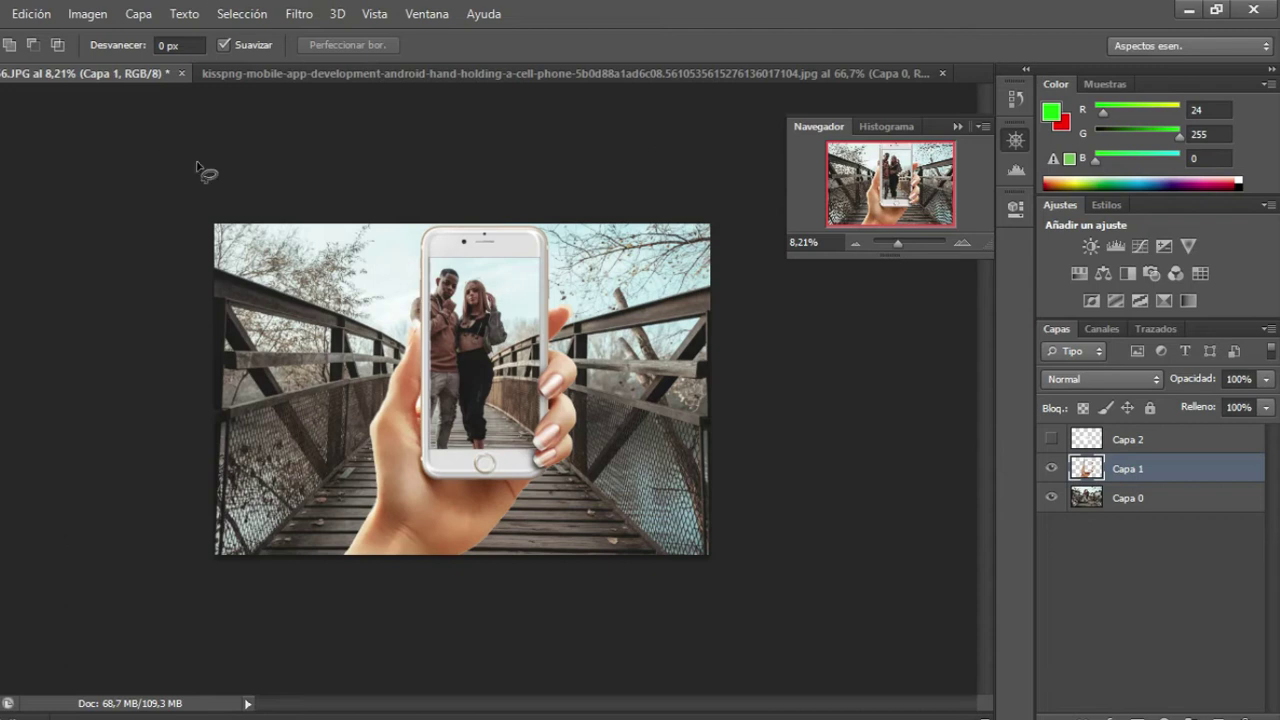
Scale the hand-and-phone layer to 107.66%, shift it left, and apply the transformation.
key(v)
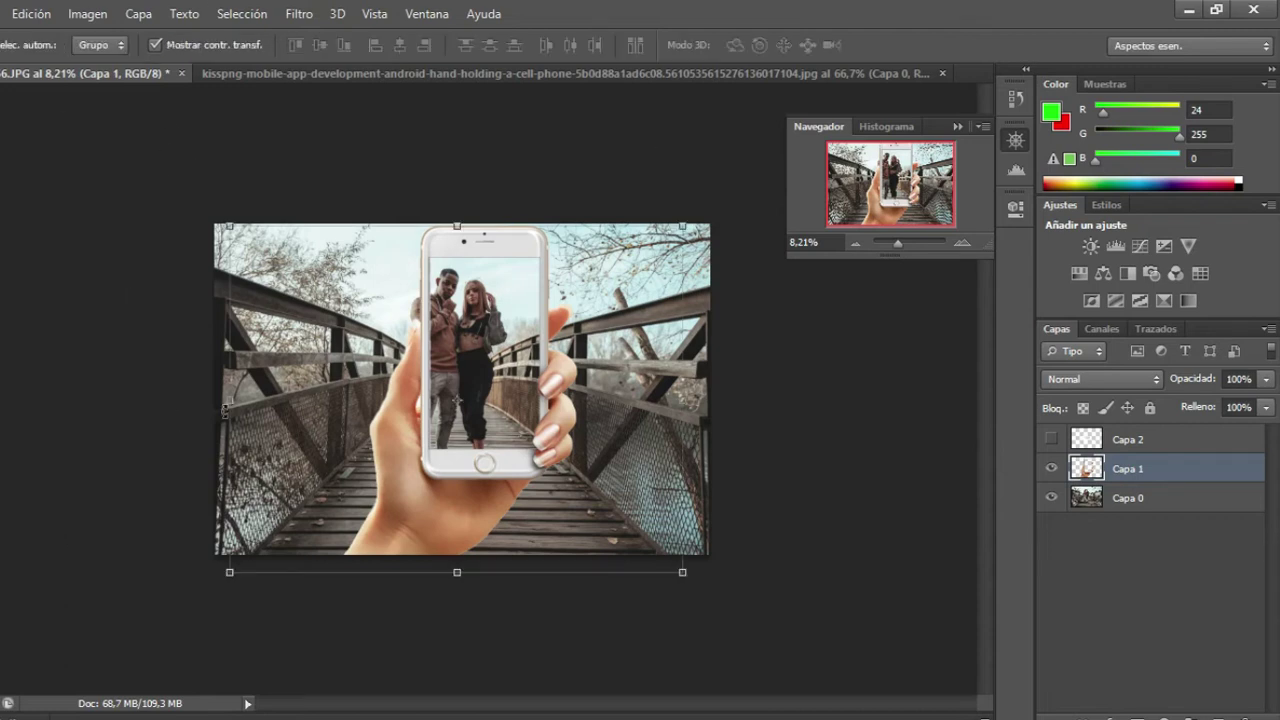
drag(451, 474, 425, 478)
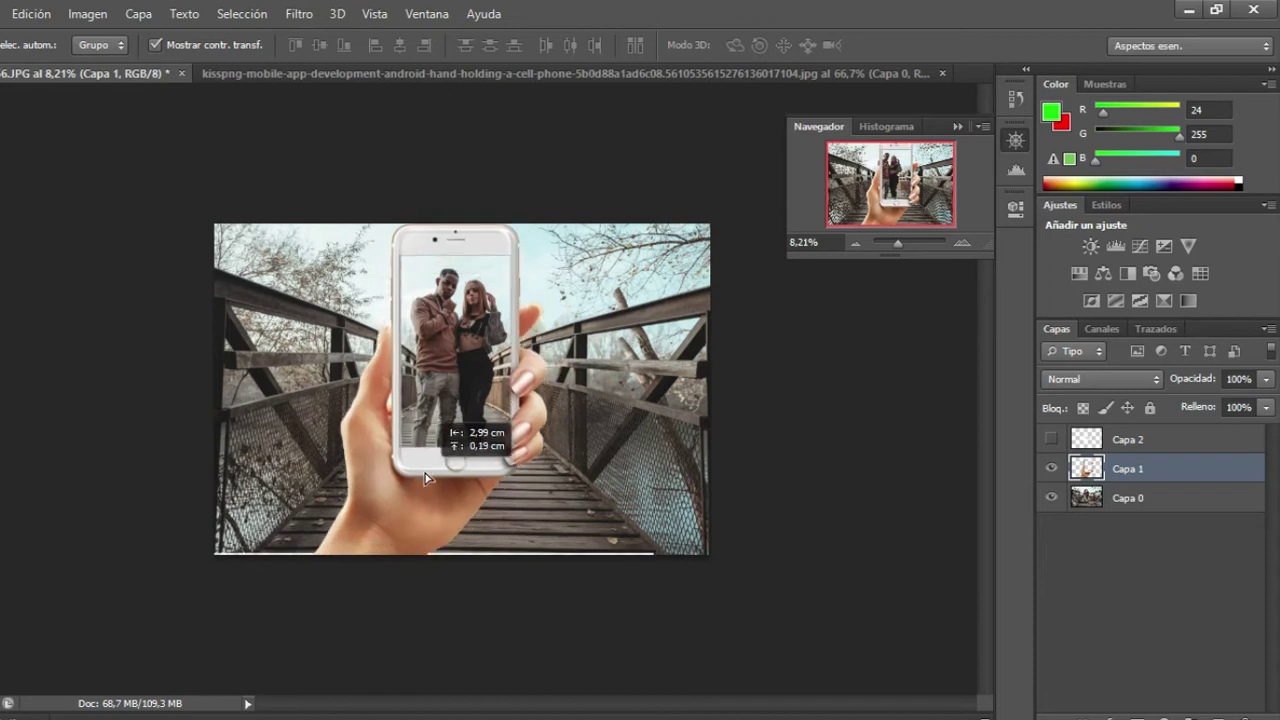
drag(425, 478, 425, 478)
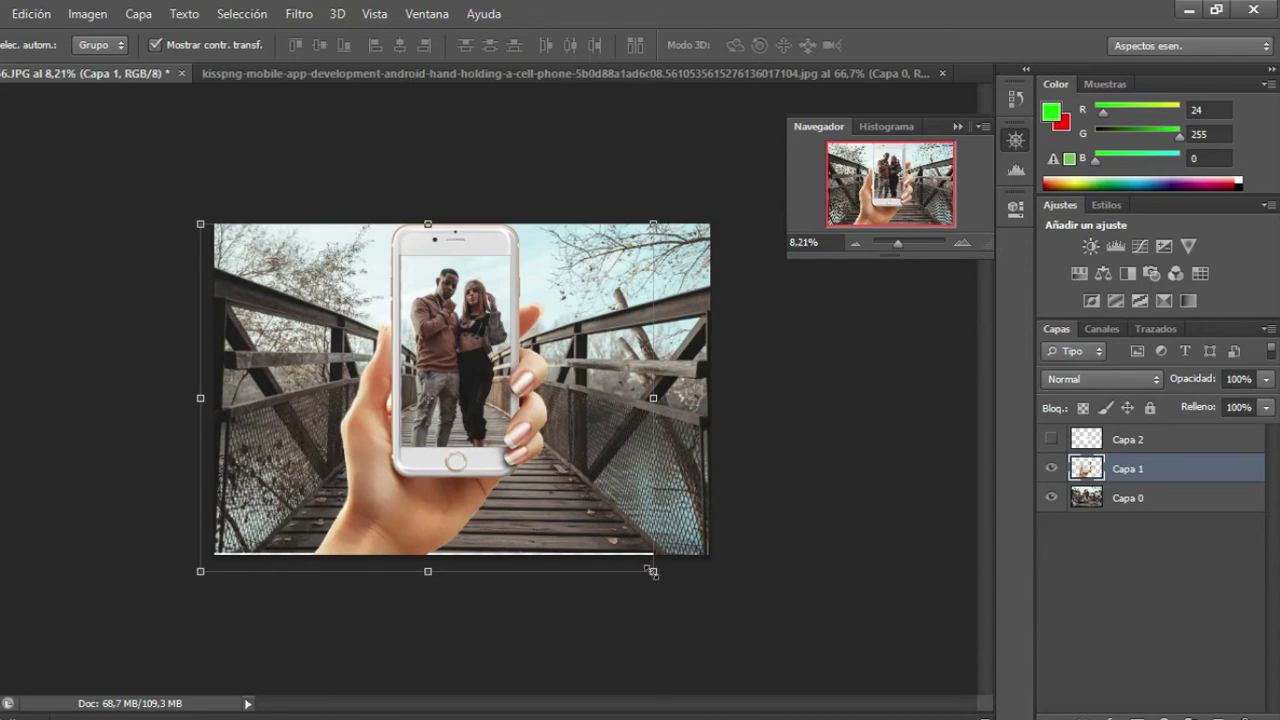
drag(651, 581, 669, 620)
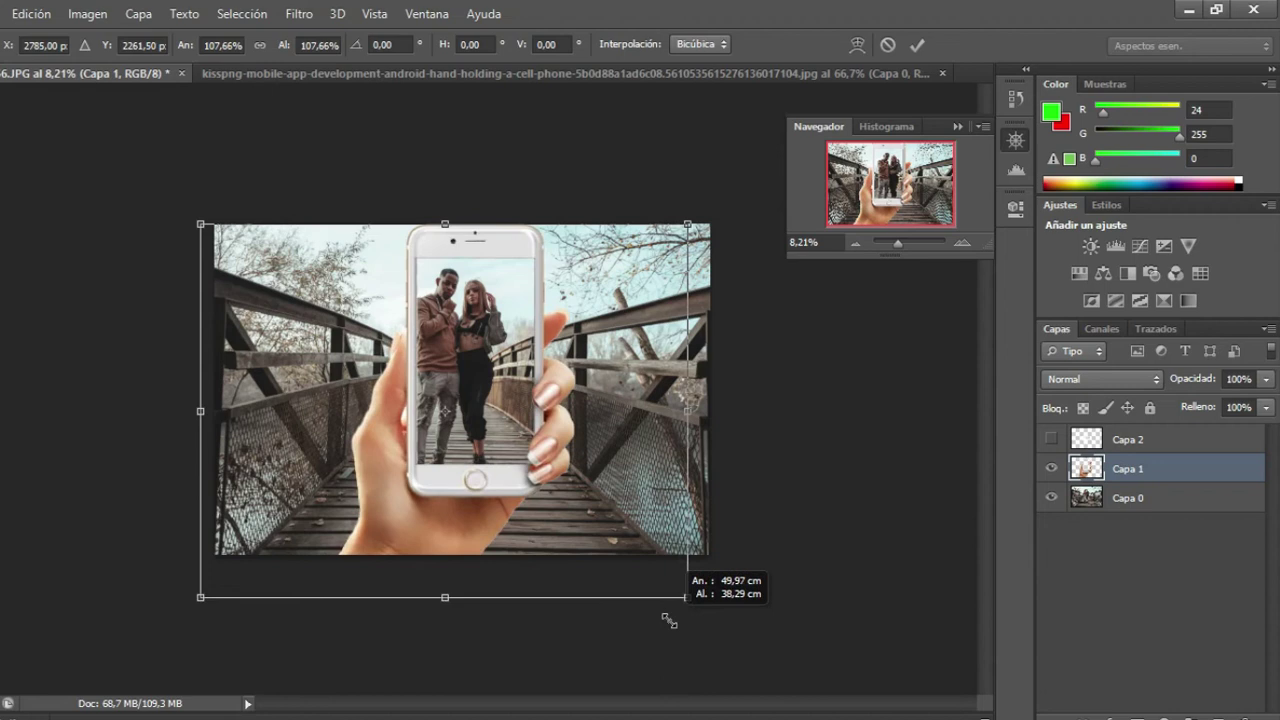
drag(519, 482, 496, 478)
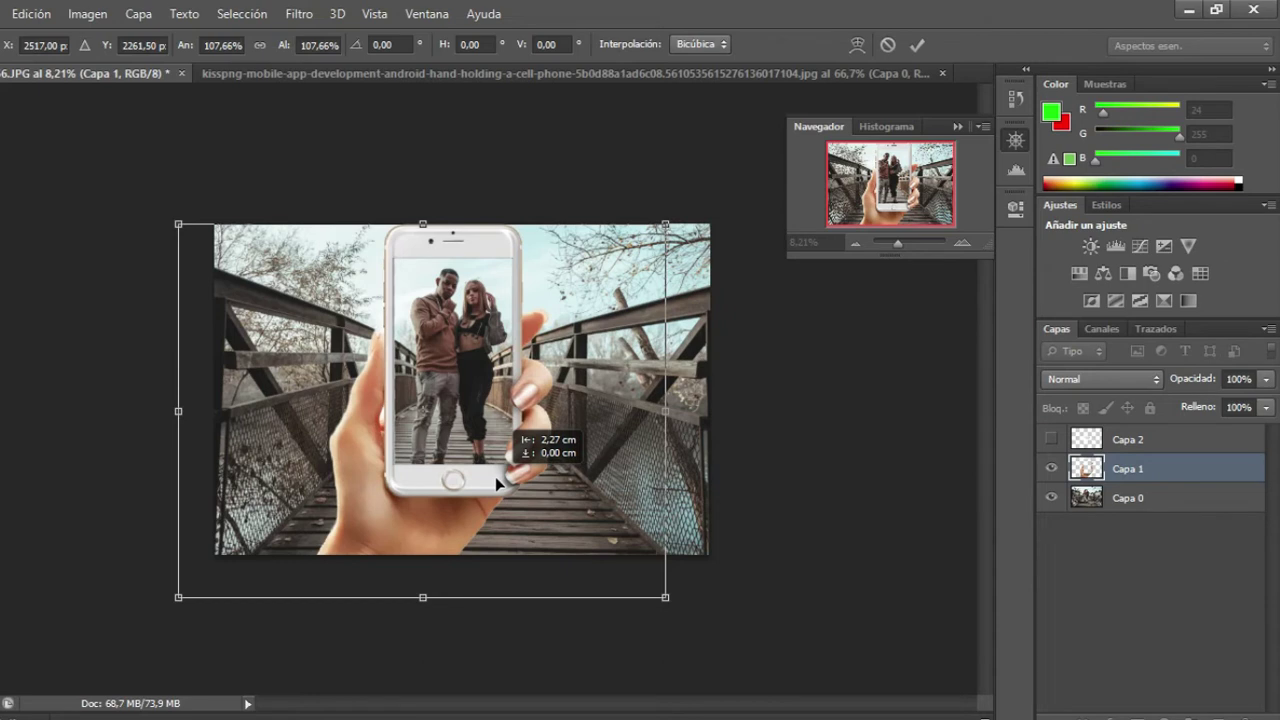
drag(496, 482, 501, 482)
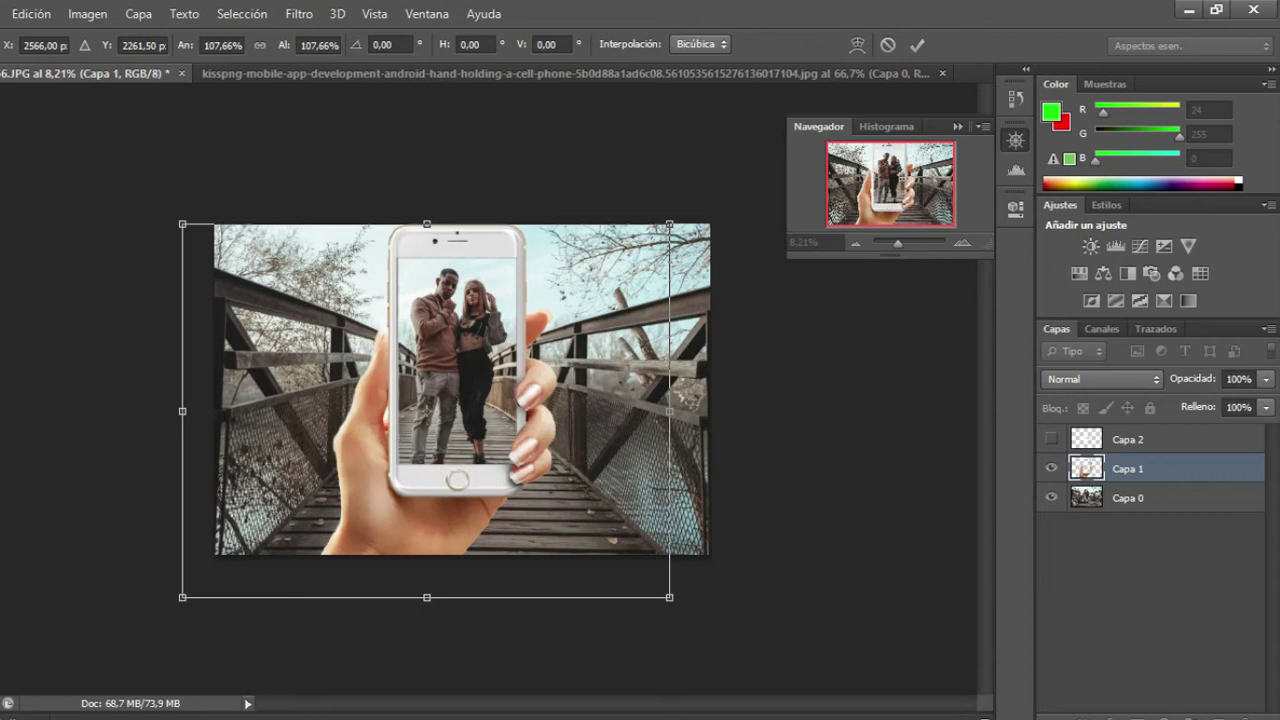
key(v)
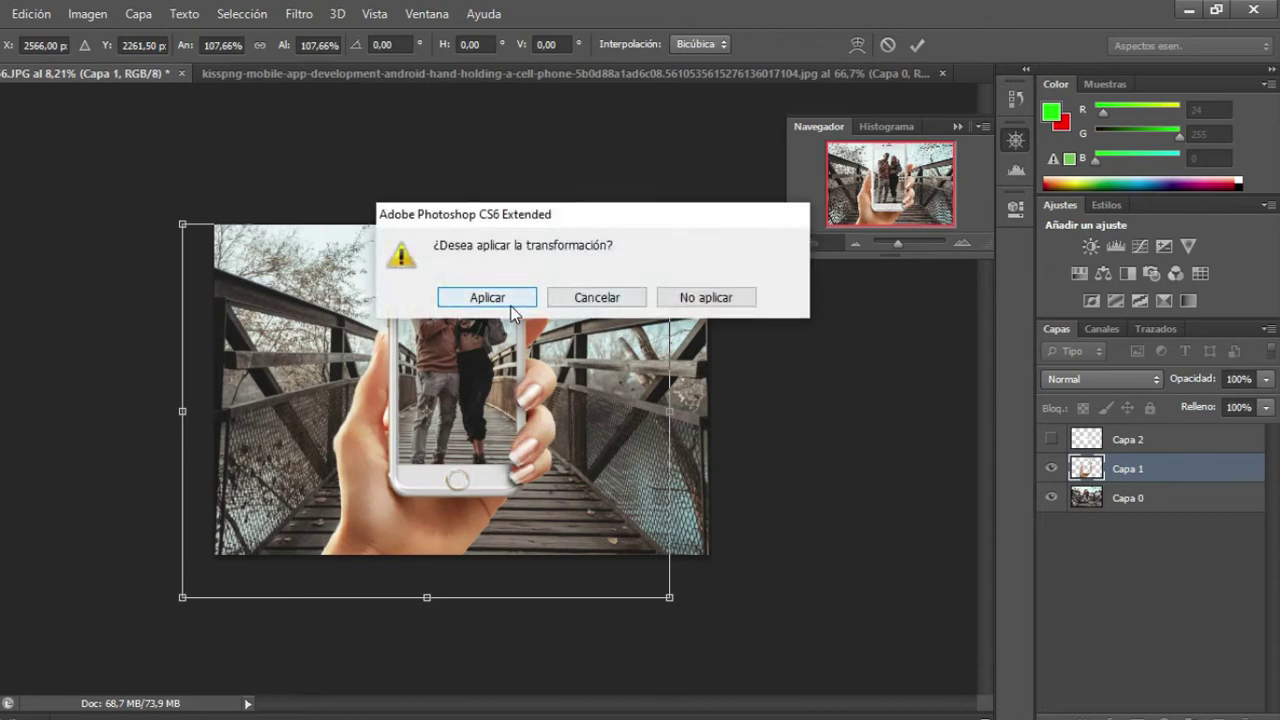
click(510, 308)
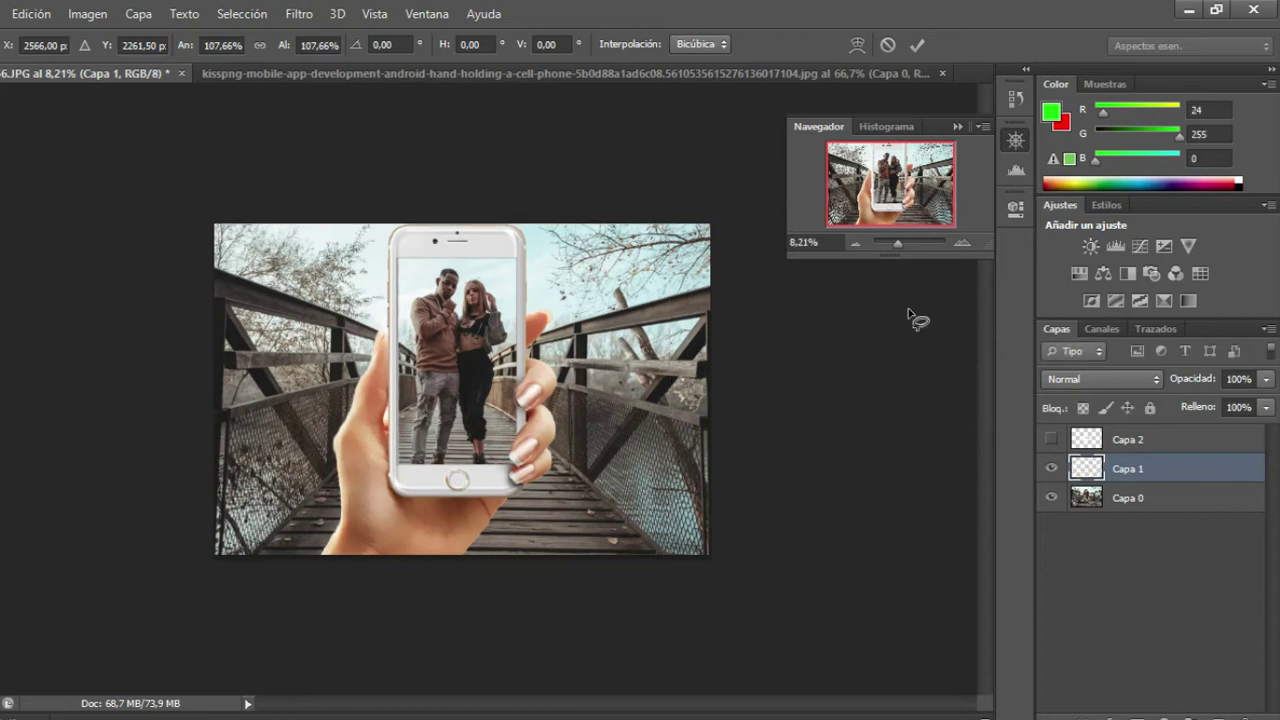
Zoom the view to 86.1% on the finger beside the phone edge and pick the Eraser.
drag(896, 243, 907, 250)
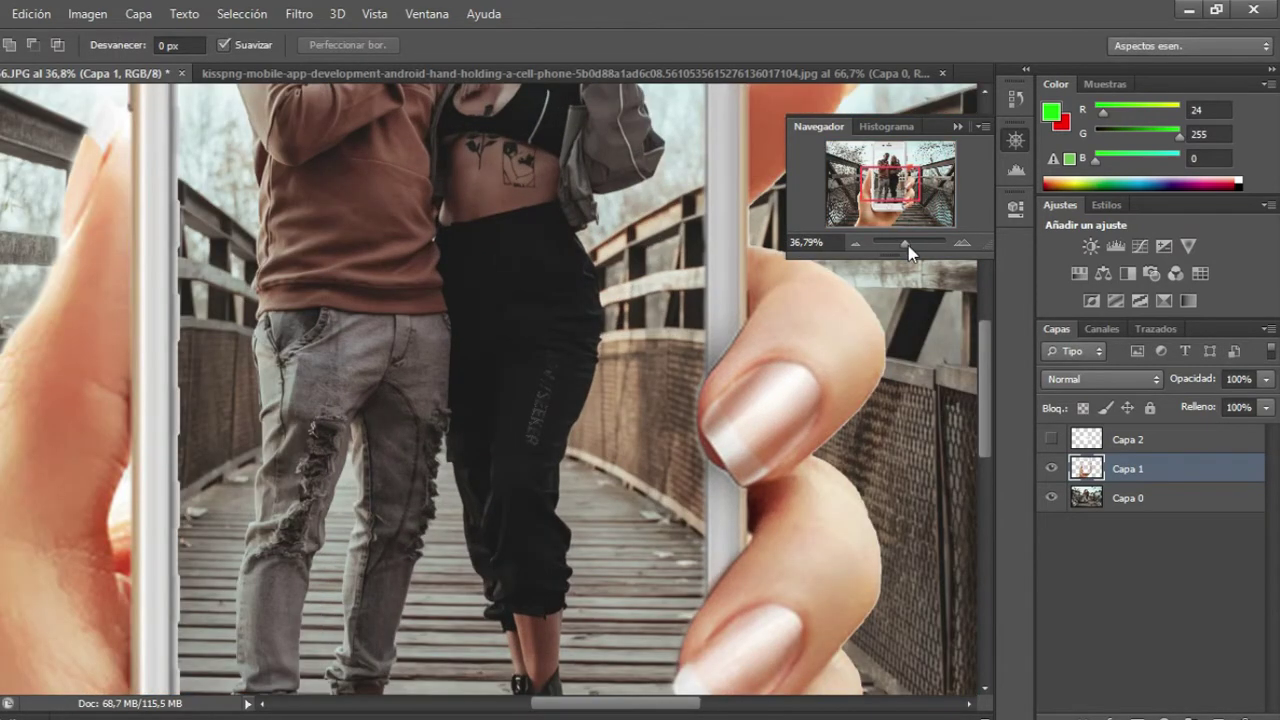
drag(908, 250, 911, 248)
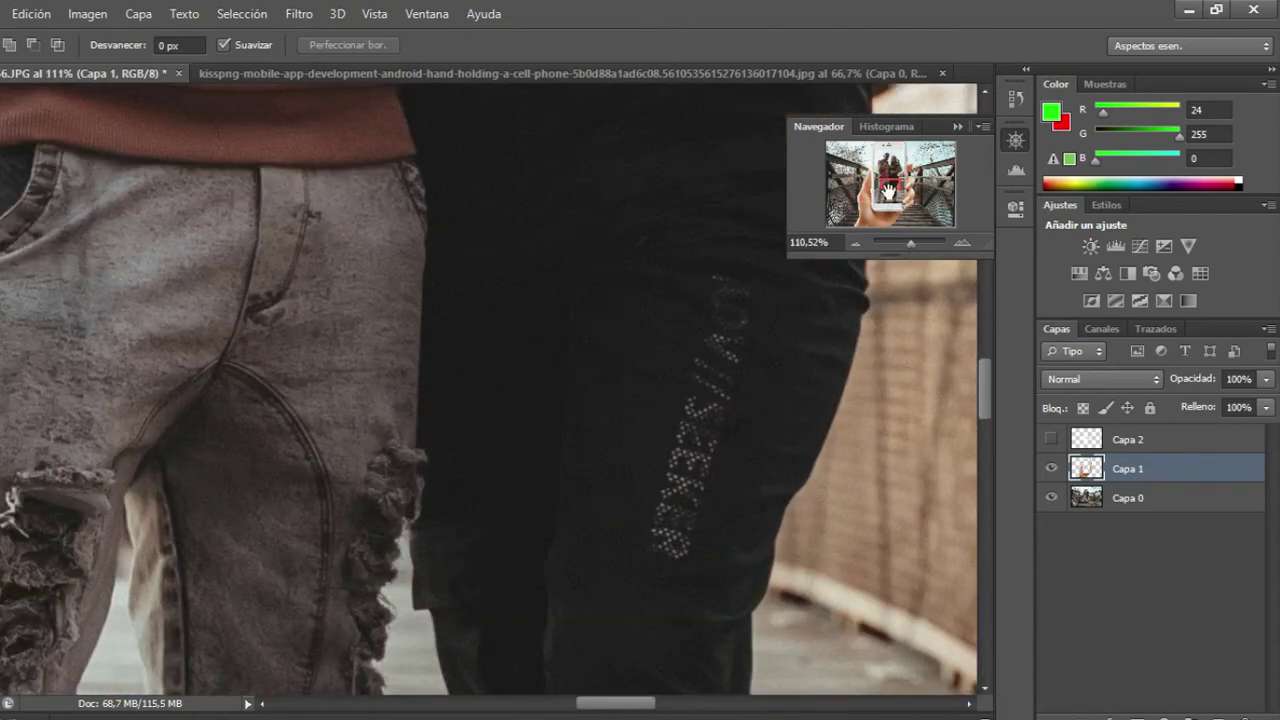
drag(888, 190, 857, 162)
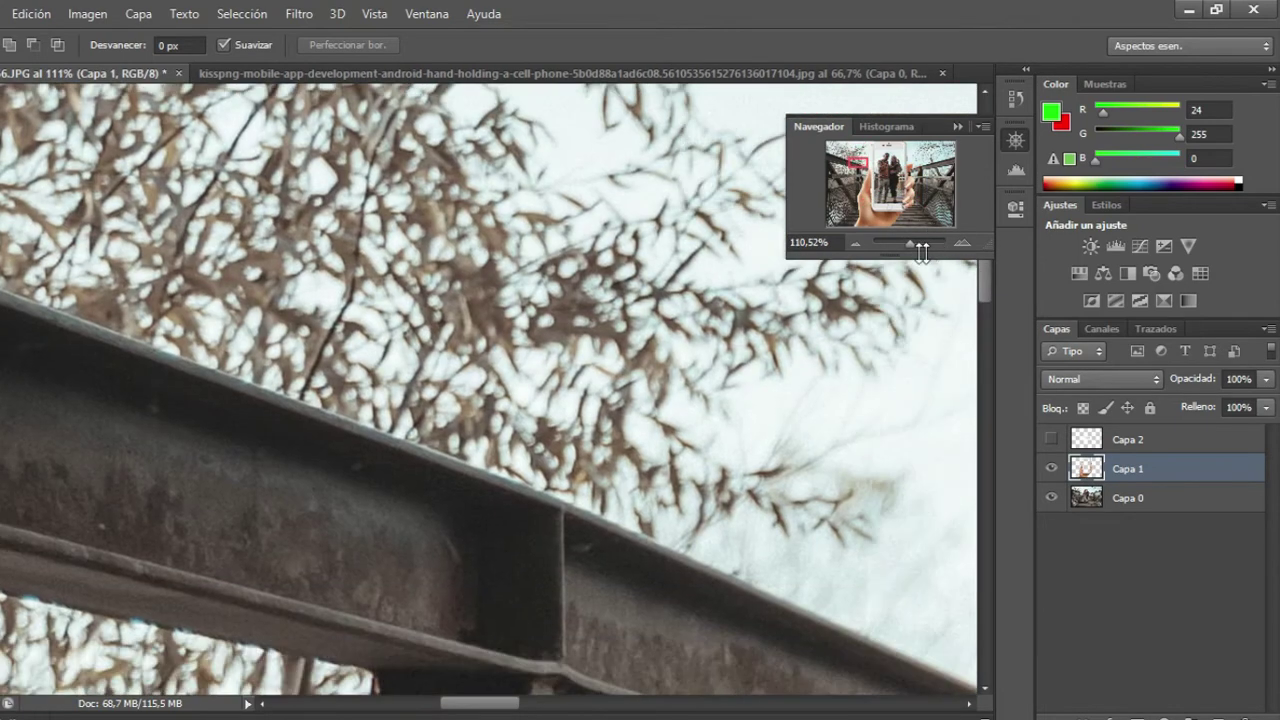
drag(908, 248, 909, 248)
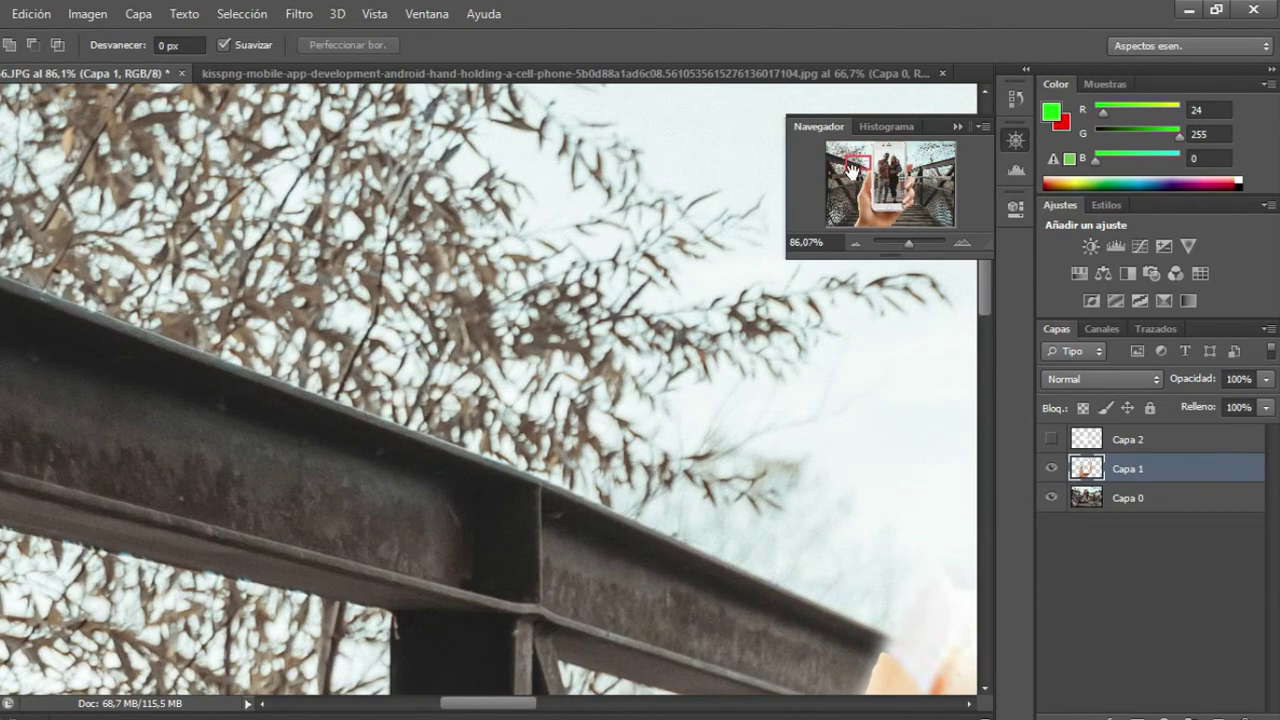
drag(851, 170, 865, 187)
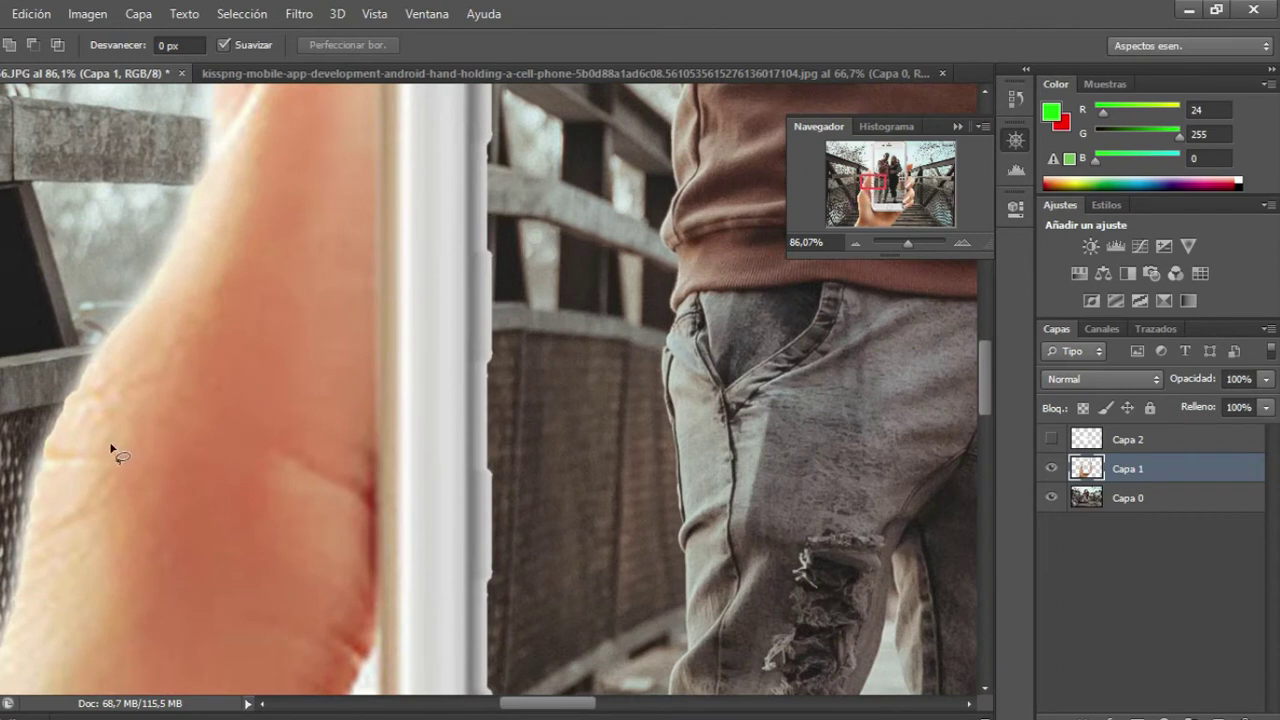
key(e)
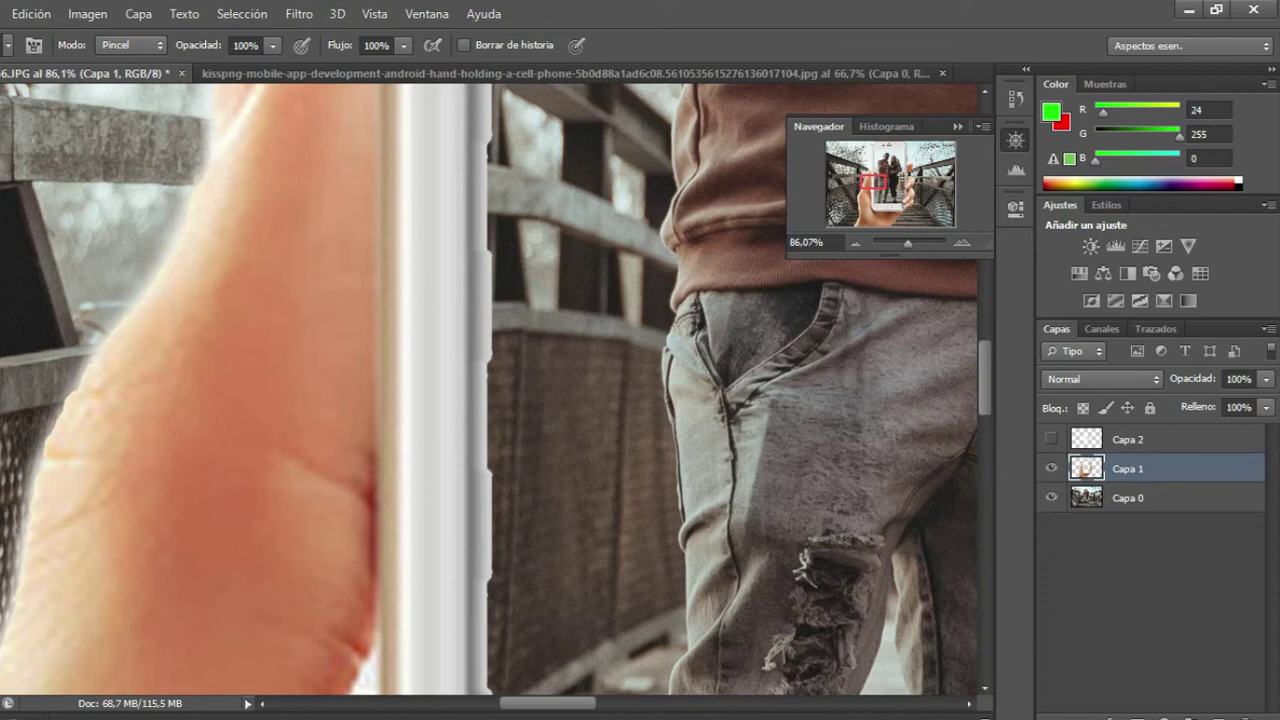
Set the soft eraser brush size to 45 px.
click(8, 46)
text(30)
key(Return)
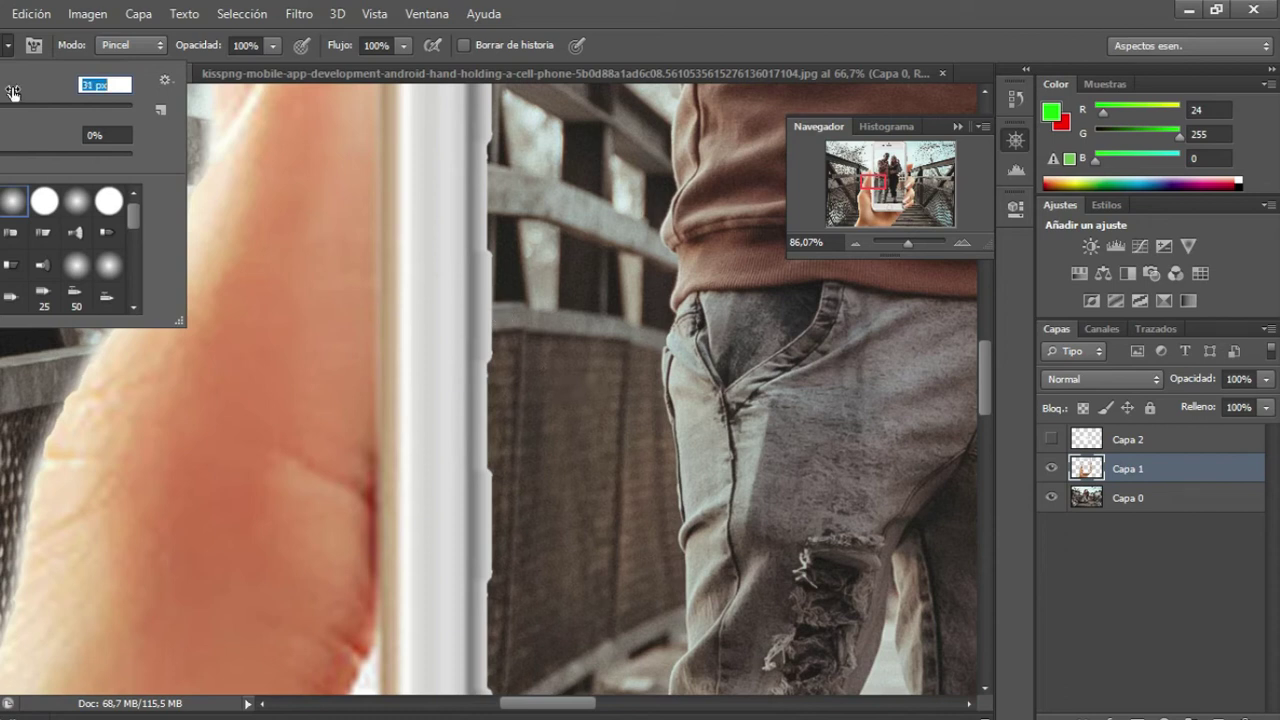
text(81)
key(Return)
click(515, 215)
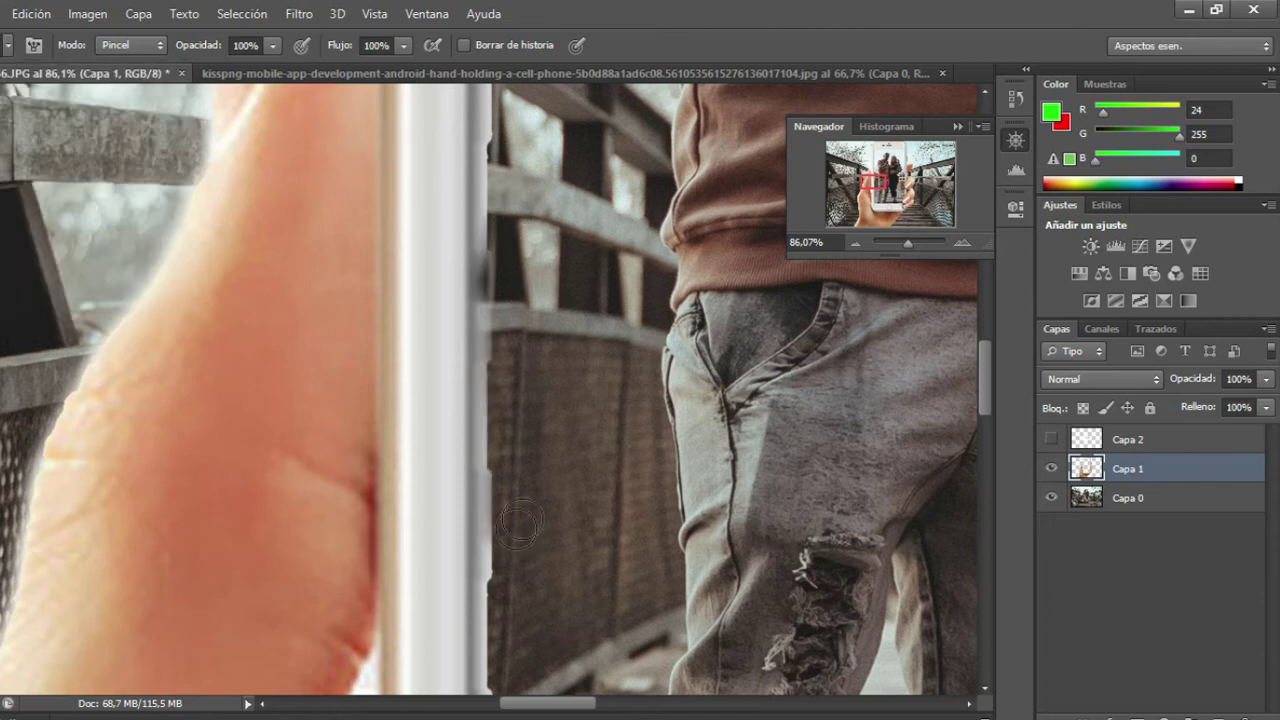
scroll(540, 360, down, 2)
scroll(535, 330, up, 2)
scroll(532, 318, up, 2)
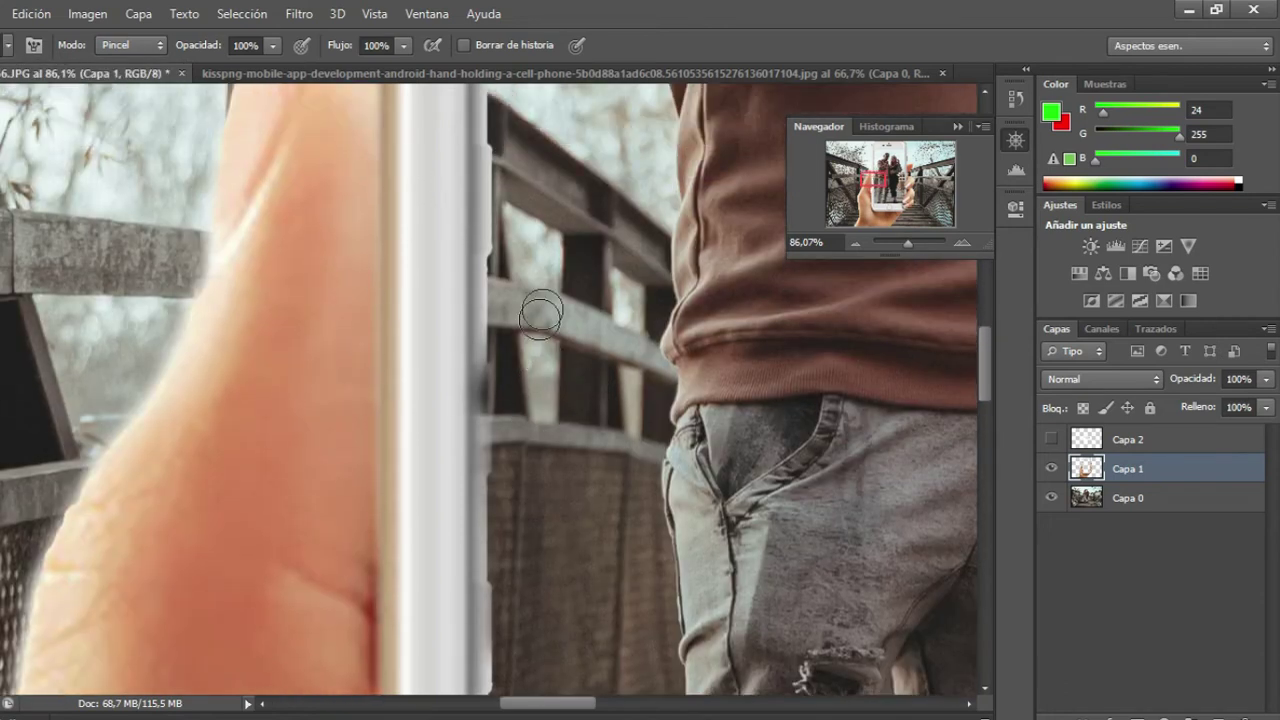
scroll(528, 300, up, 1)
scroll(500, 220, up, 2)
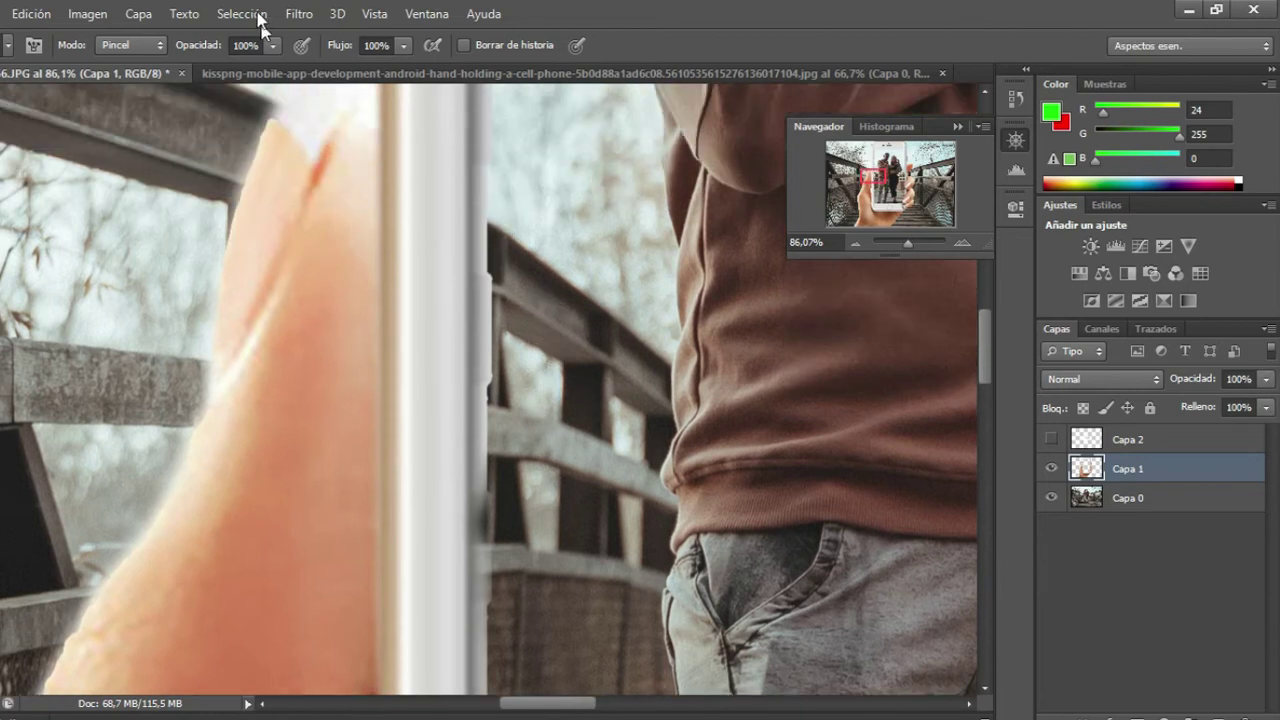
click(5, 45)
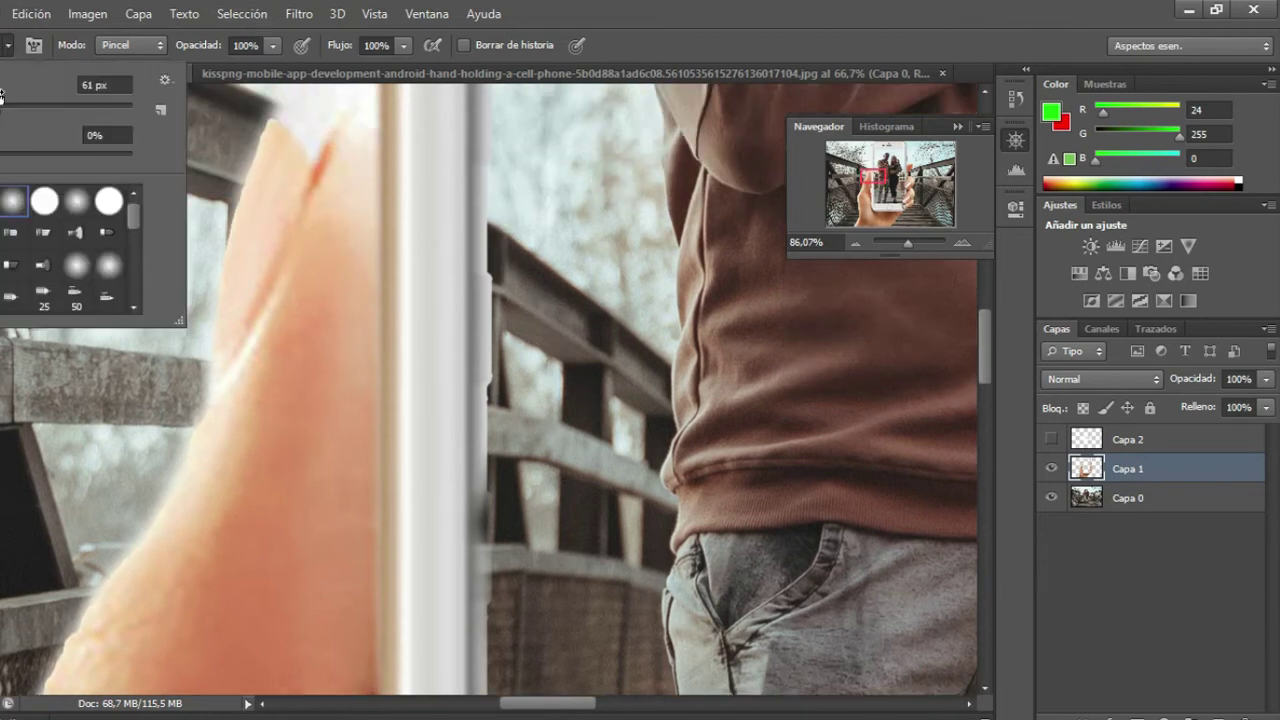
text(45)
key(Return)
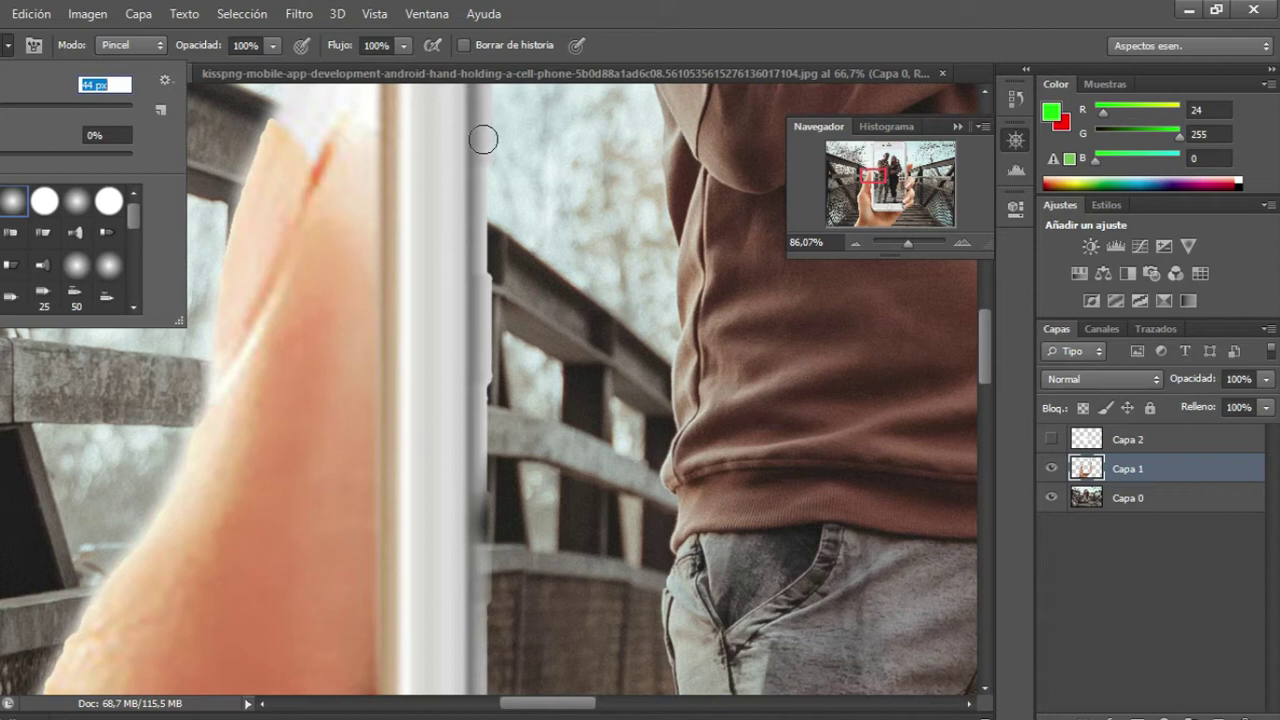
Erase the grey strip along the phone screen's inner left edge.
click(493, 263)
mouse_move(498, 258)
mouse_down()
mouse_move(486, 528)
mouse_move(515, 638)
mouse_up()
scroll(563, 303, up, 3)
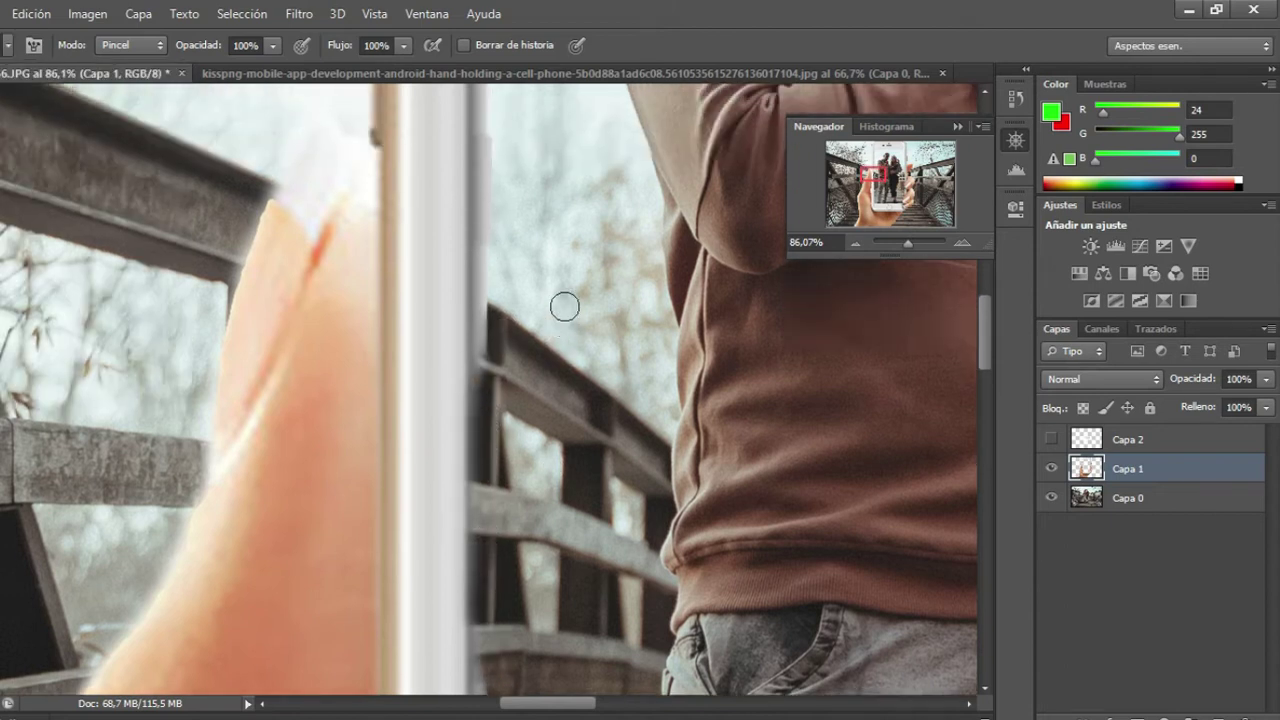
scroll(568, 274, up, 2)
scroll(568, 274, up, 2)
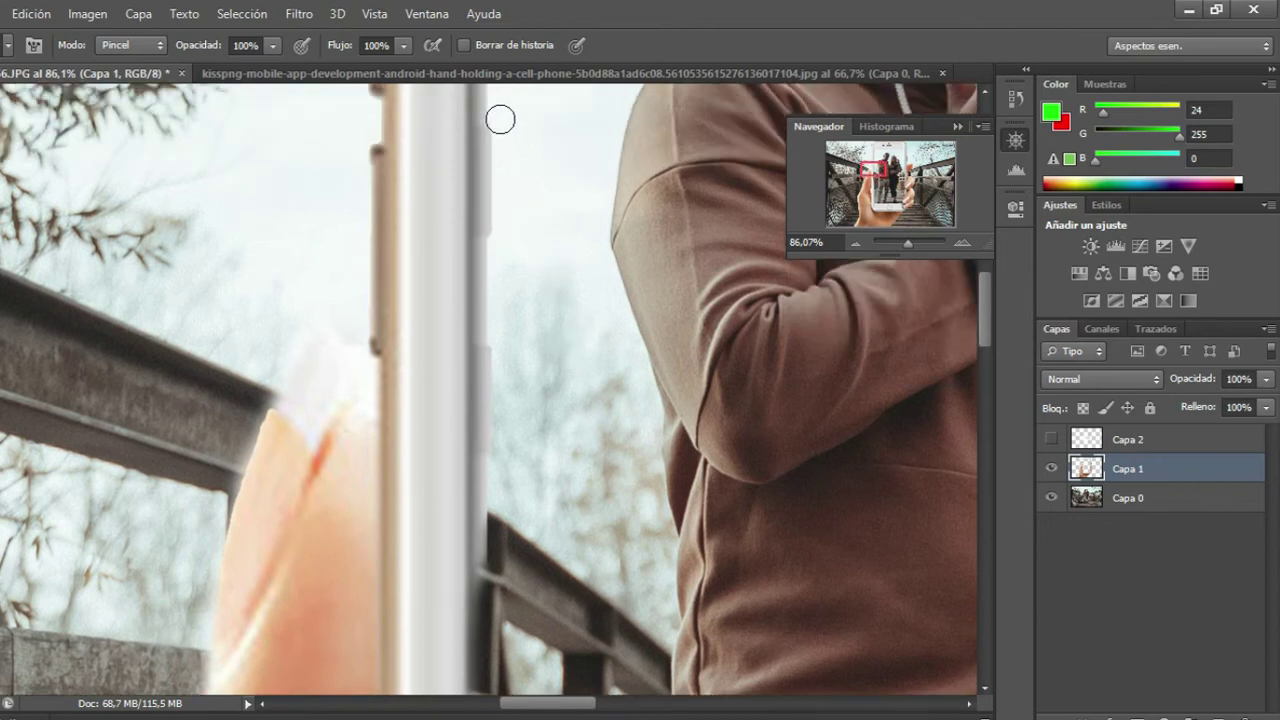
drag(486, 162, 491, 500)
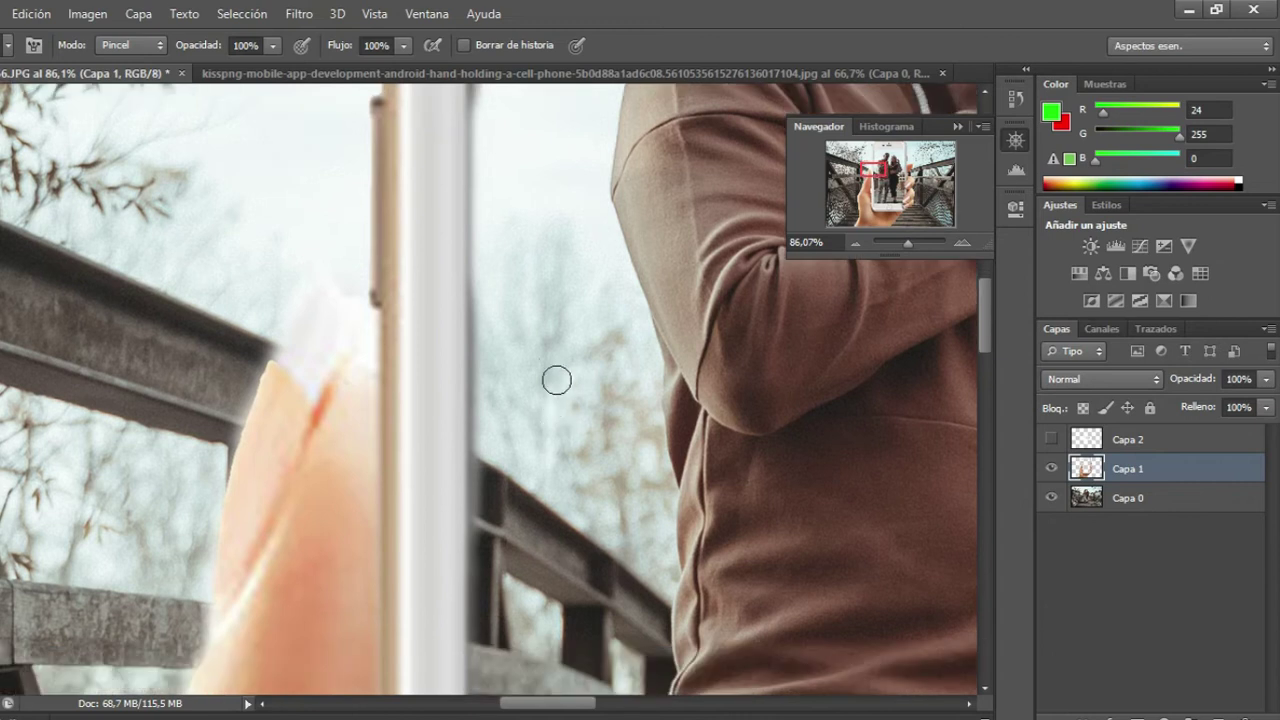
scroll(557, 377, down, 5)
scroll(502, 423, up, 2)
scroll(497, 406, up, 3)
scroll(497, 349, up, 3)
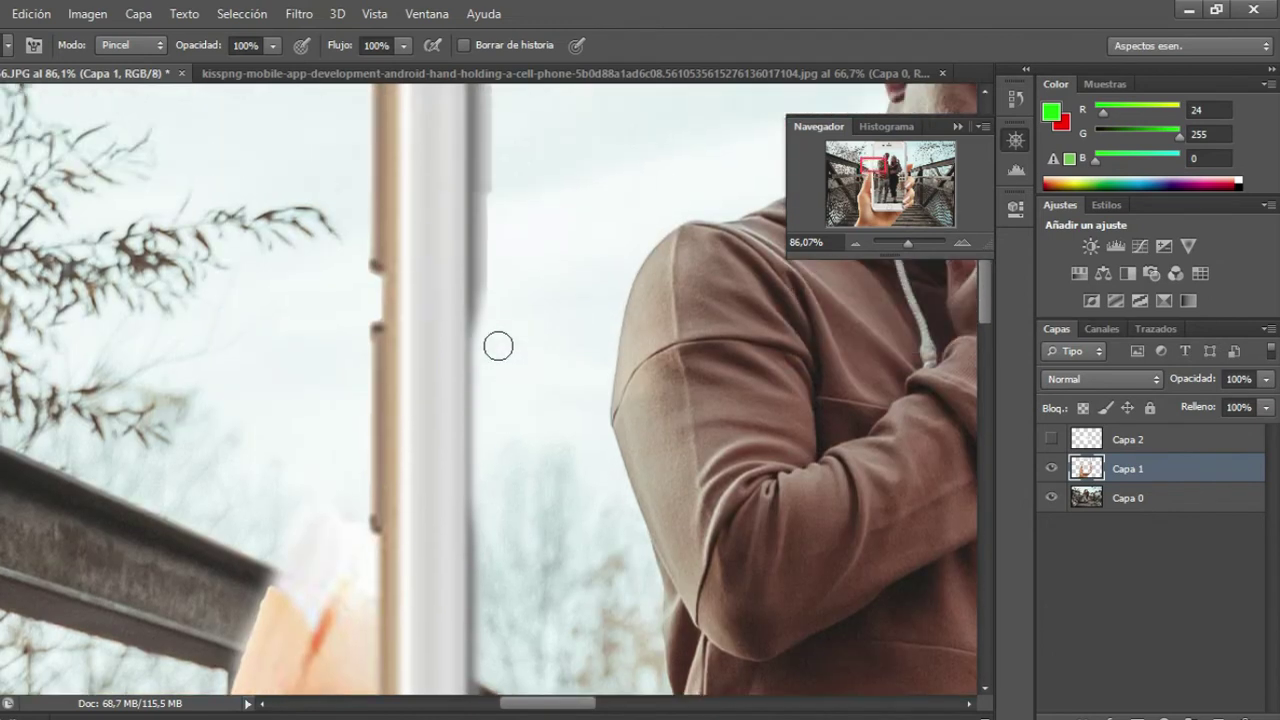
scroll(497, 343, up, 2)
scroll(500, 284, up, 1)
click(5, 45)
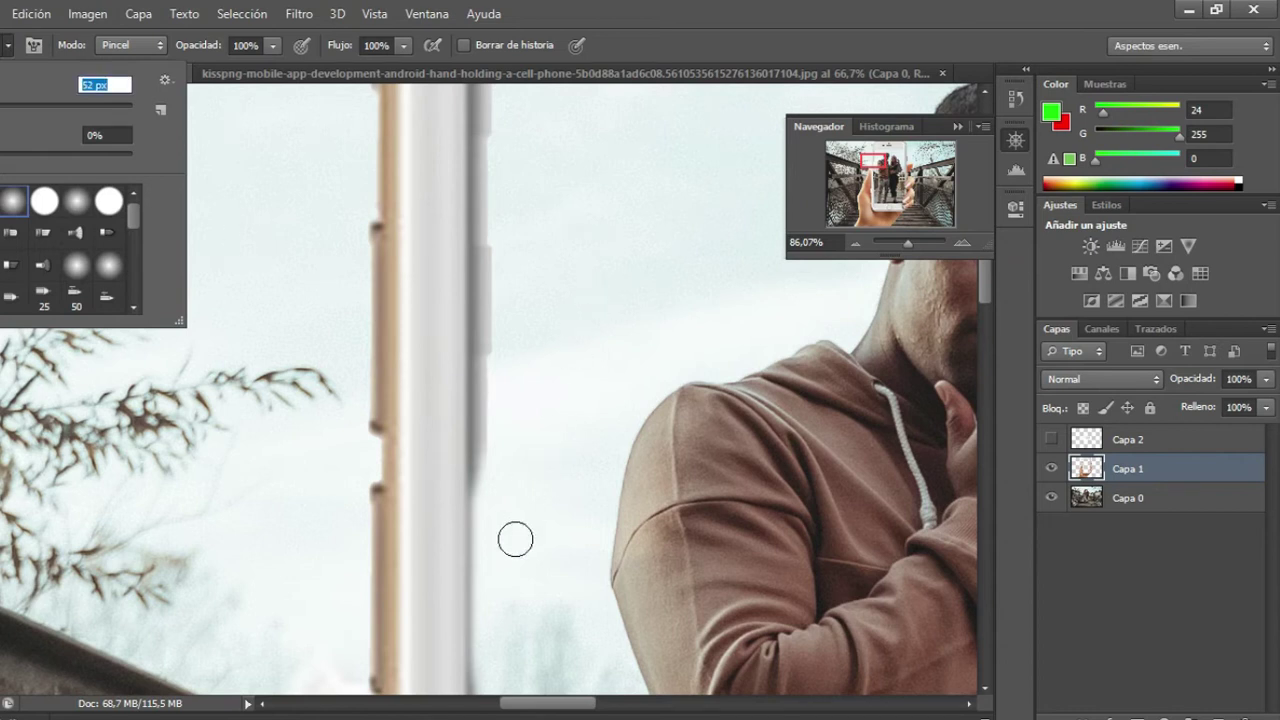
click(506, 510)
mouse_move(506, 510)
mouse_down()
mouse_move(491, 451)
mouse_move(494, 242)
mouse_up()
scroll(516, 190, up, 3)
scroll(517, 206, up, 3)
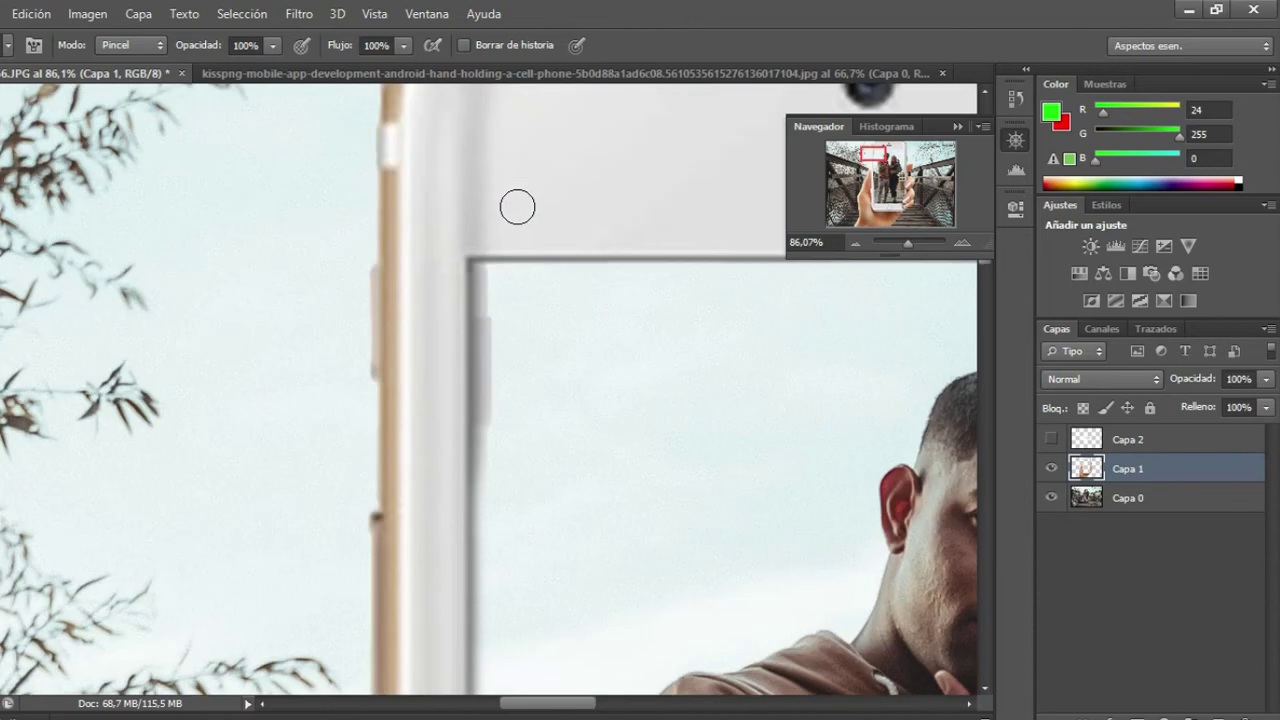
drag(500, 311, 494, 527)
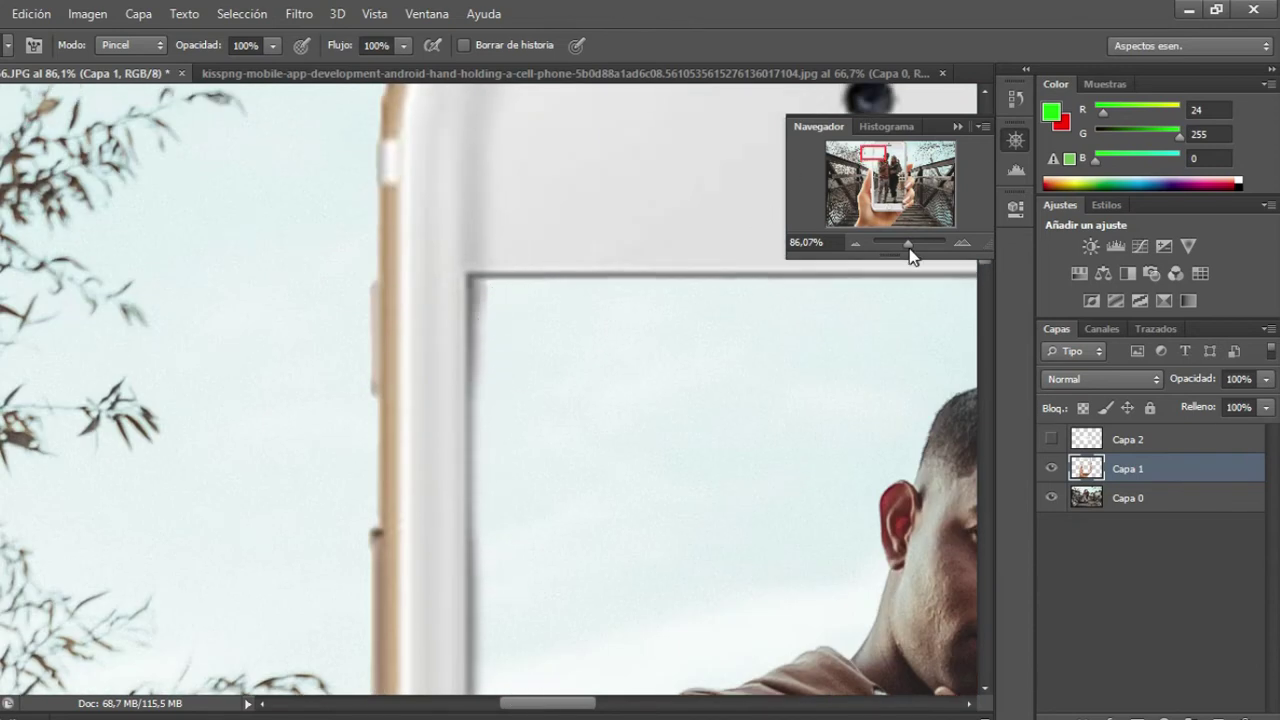
At about 110% zoom, erase the remaining light strip down to the bottom of the phone edge.
mouse_move(909, 252)
mouse_down()
mouse_move(897, 258)
mouse_move(906, 252)
mouse_up()
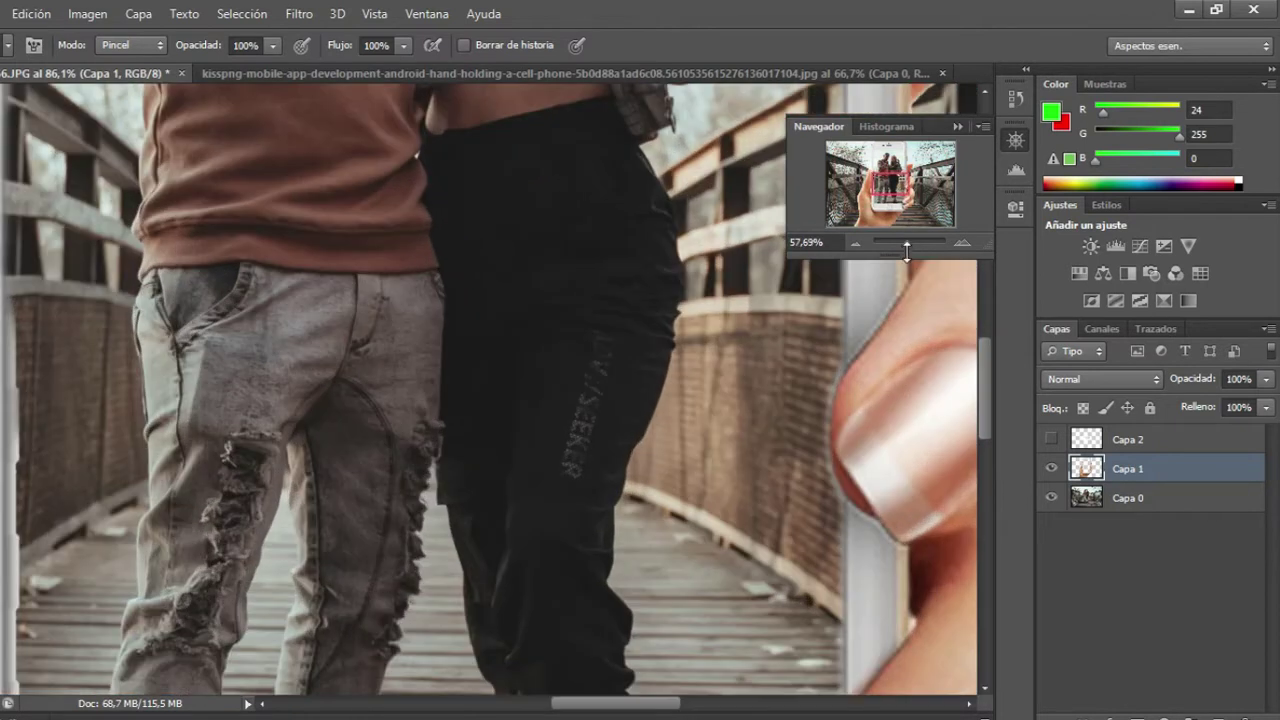
drag(892, 183, 884, 187)
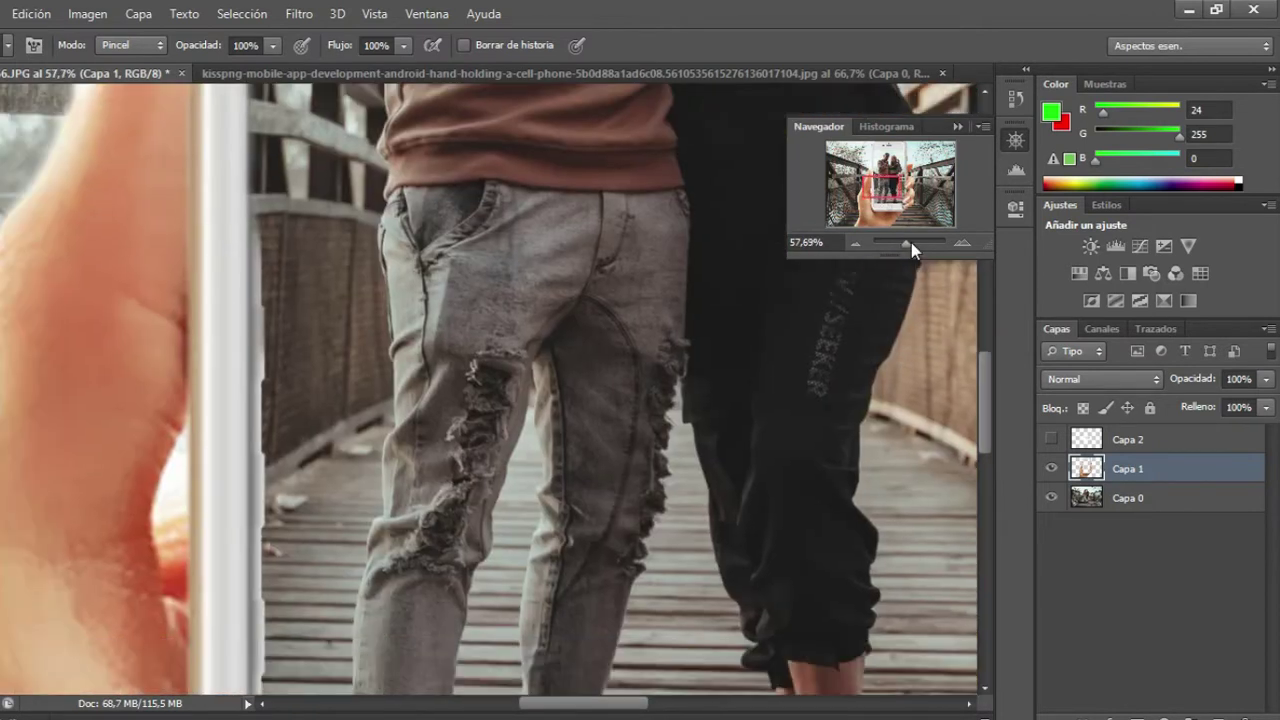
drag(908, 243, 911, 243)
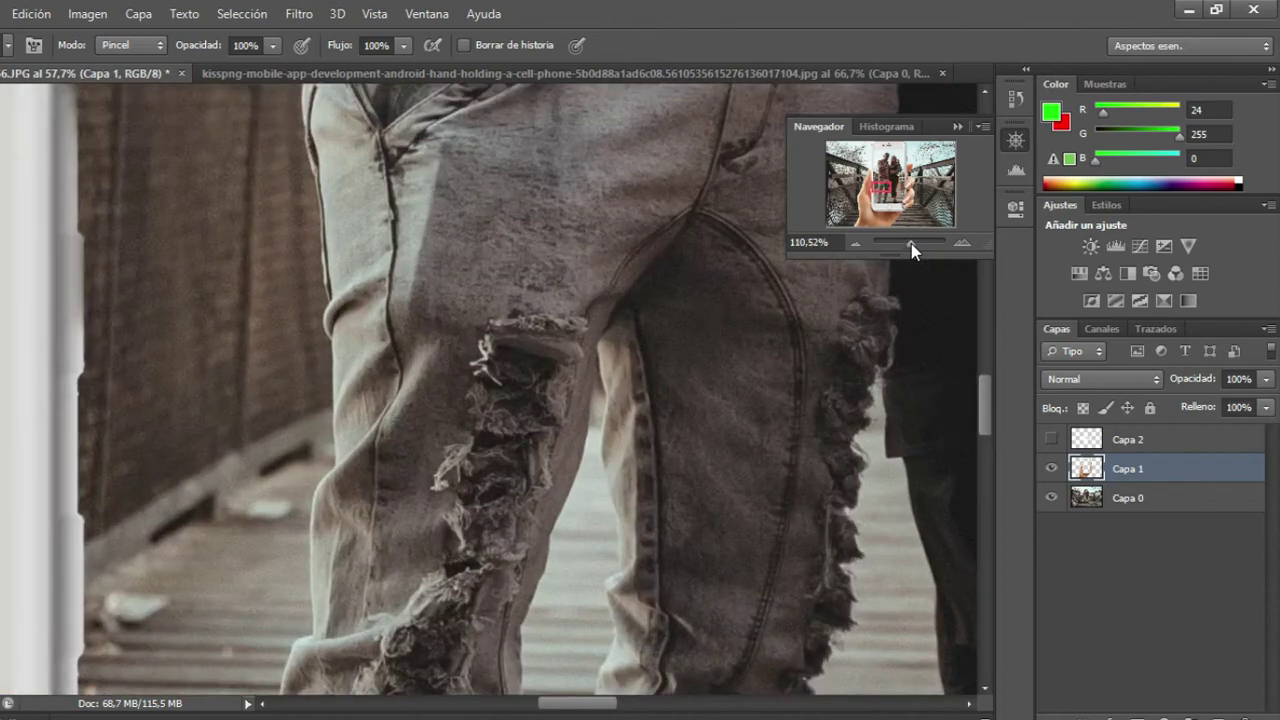
drag(887, 193, 876, 189)
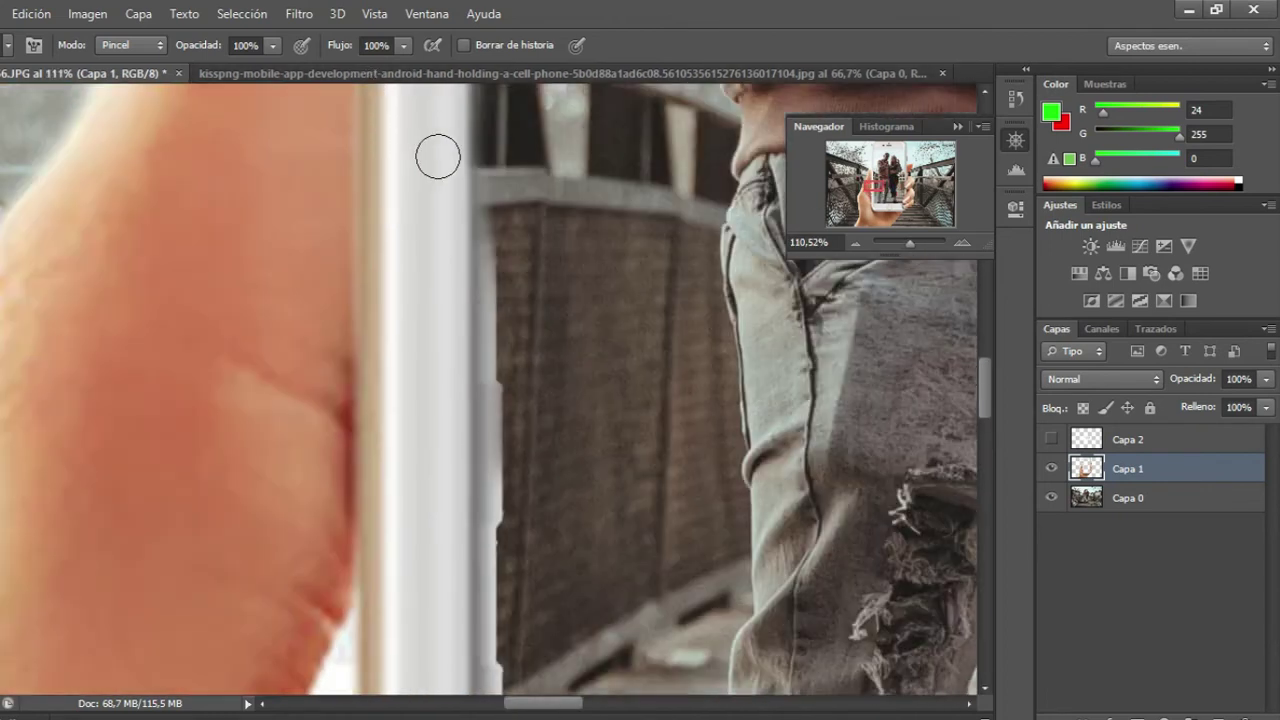
scroll(437, 149, up, 3)
mouse_move(511, 248)
mouse_down()
mouse_move(500, 500)
mouse_move(523, 594)
mouse_up()
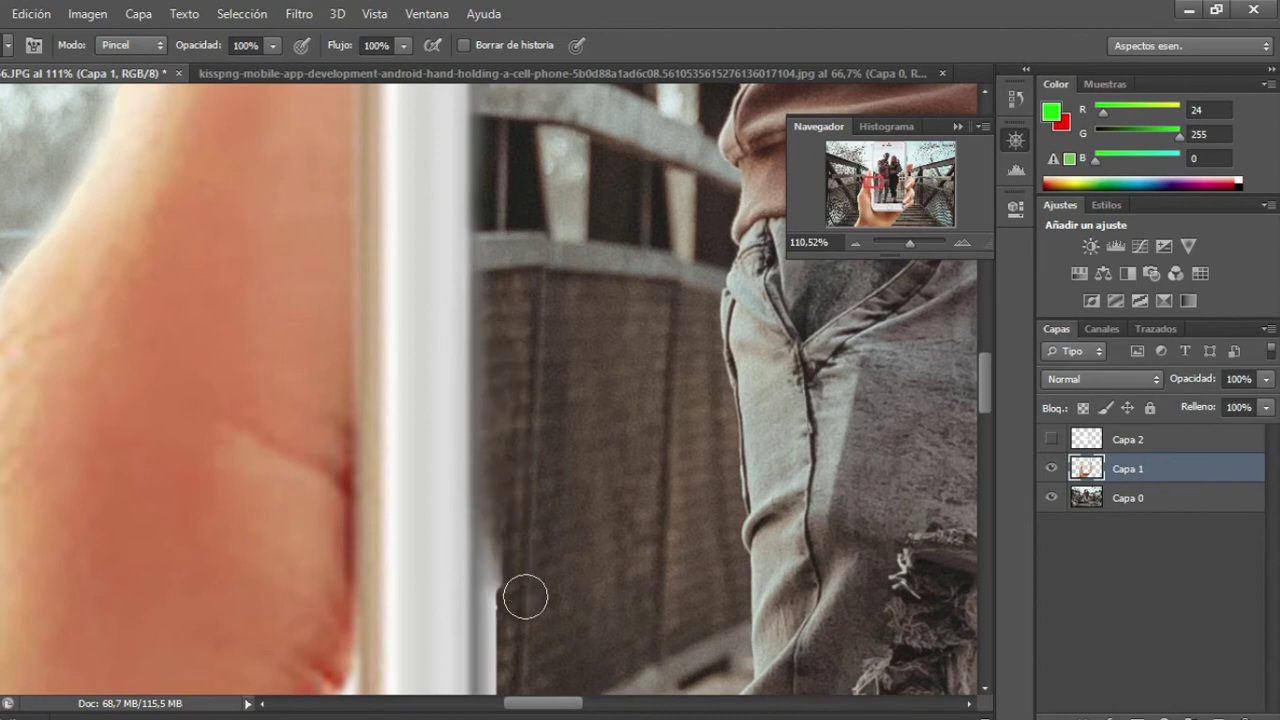
scroll(550, 320, down, 2)
scroll(549, 288, down, 2)
scroll(550, 288, down, 3)
scroll(511, 289, down, 3)
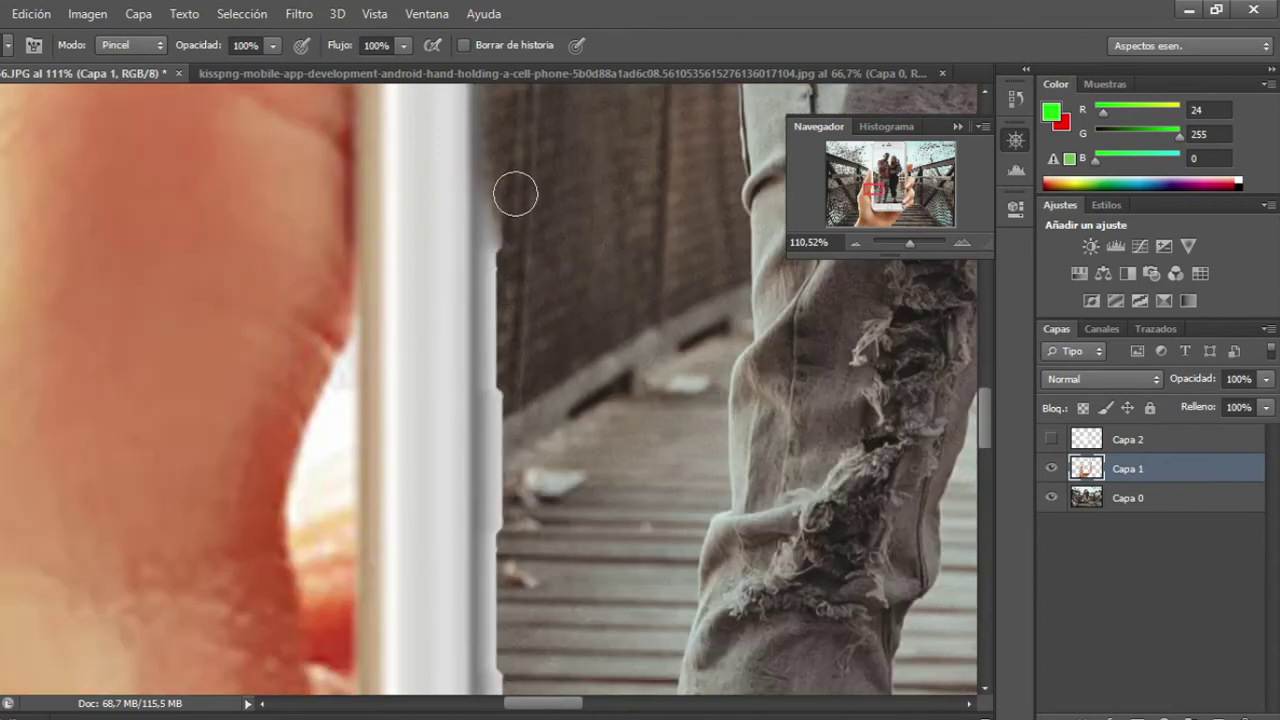
drag(505, 175, 516, 520)
scroll(524, 445, down, 2)
scroll(512, 400, down, 2)
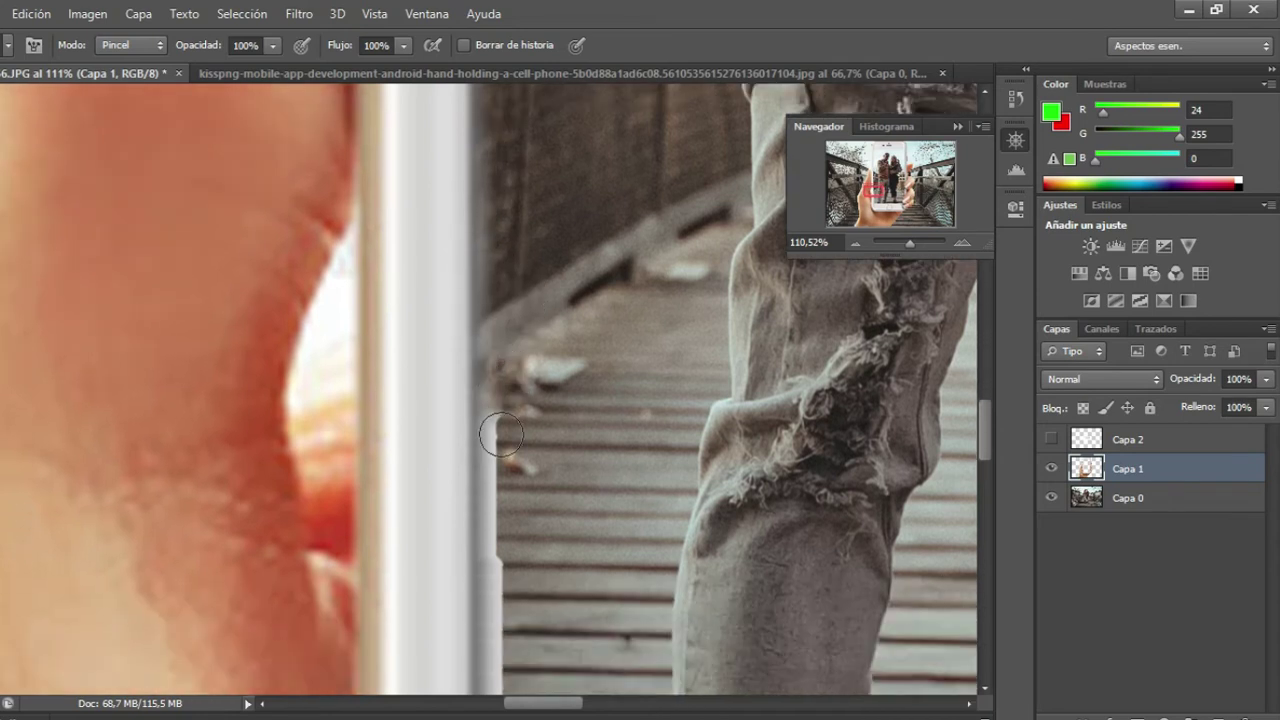
mouse_move(516, 242)
mouse_down()
mouse_move(503, 271)
mouse_move(514, 600)
mouse_up()
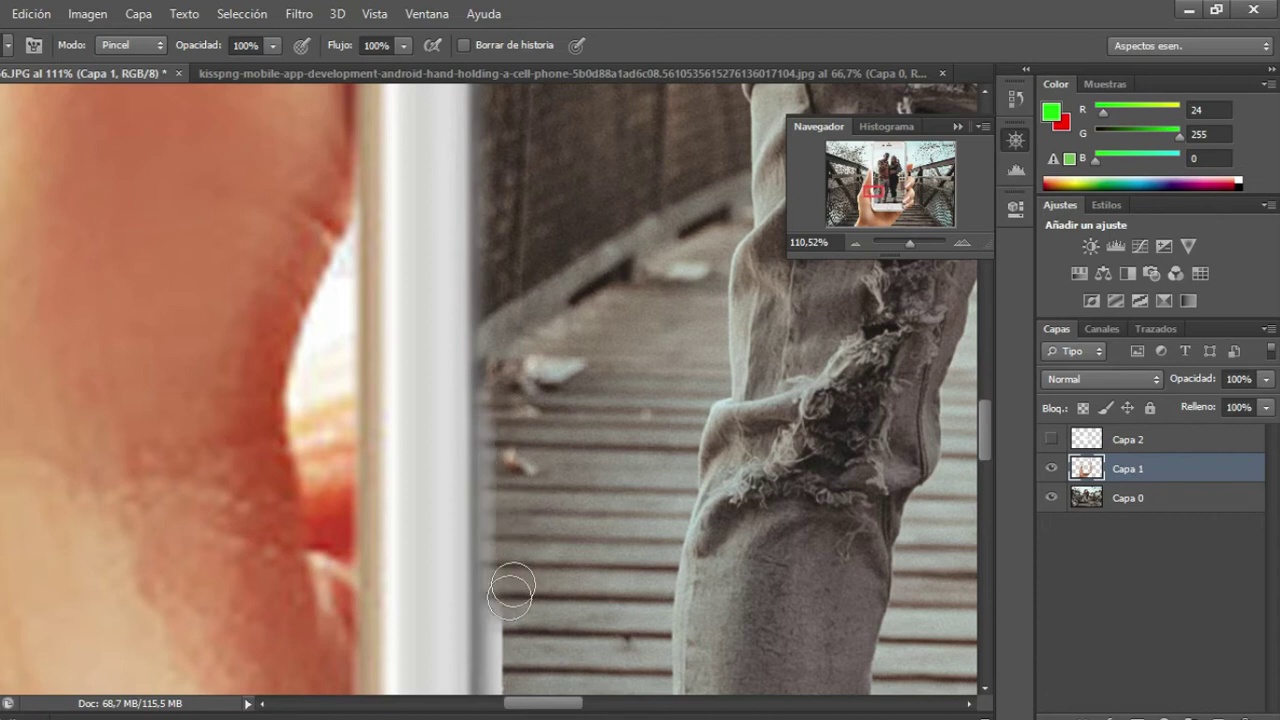
drag(510, 410, 514, 594)
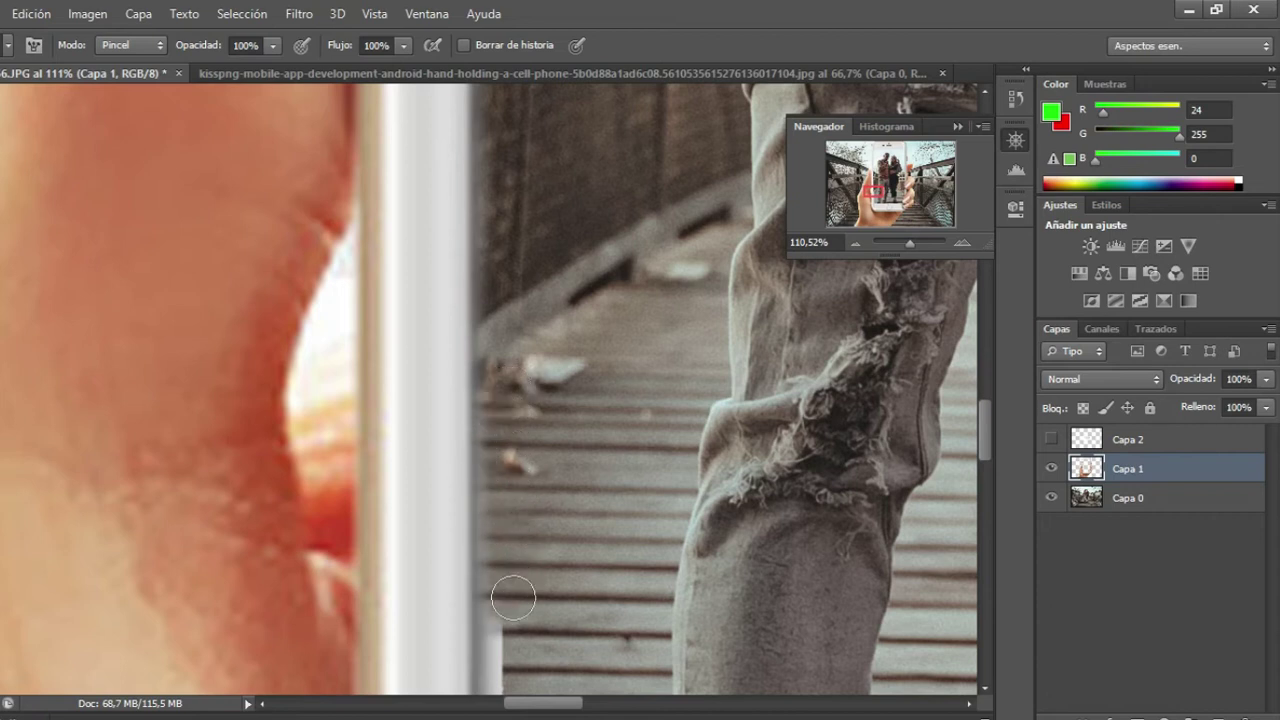
scroll(525, 421, down, 3)
scroll(515, 410, down, 2)
scroll(495, 360, down, 1)
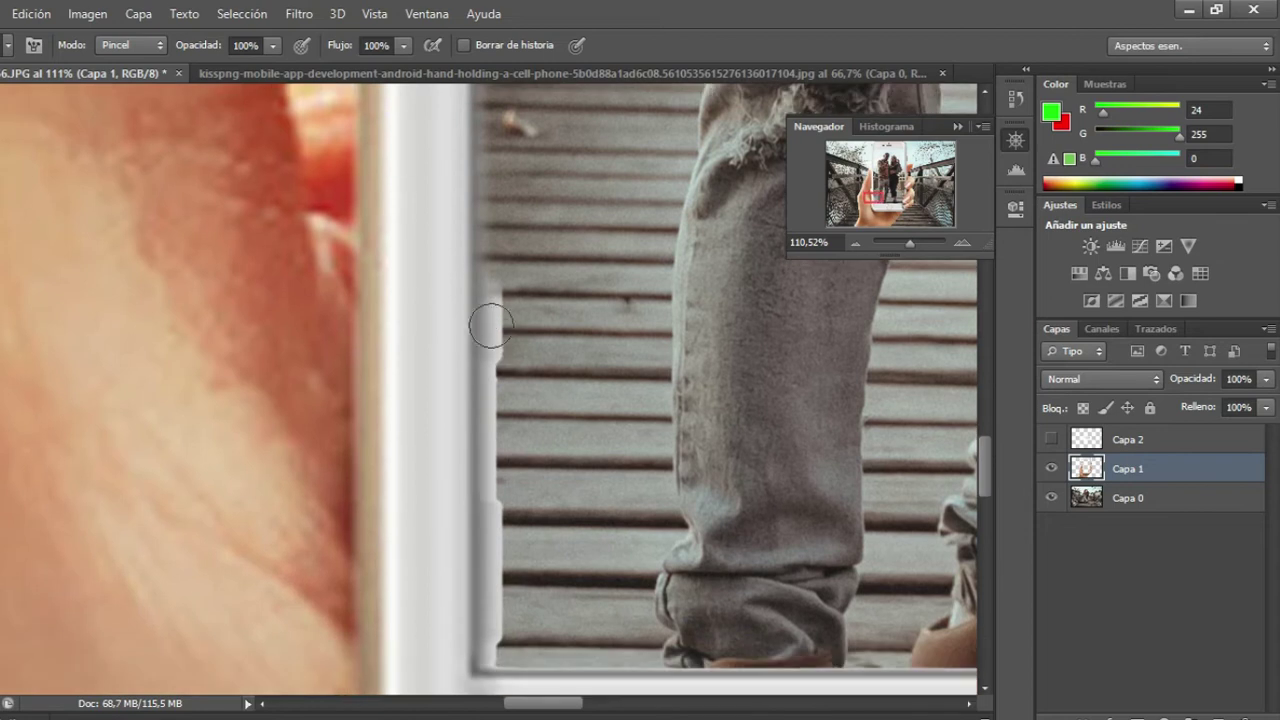
drag(506, 262, 513, 573)
scroll(512, 420, down, 2)
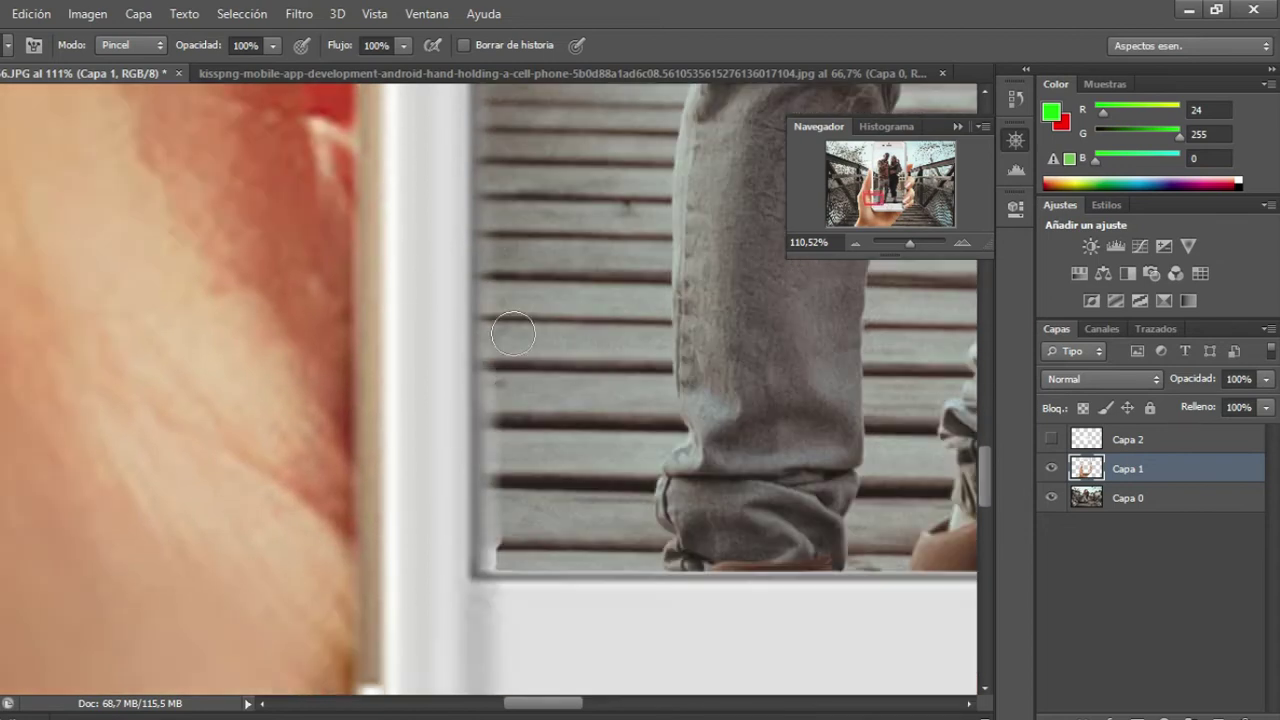
drag(501, 452, 503, 548)
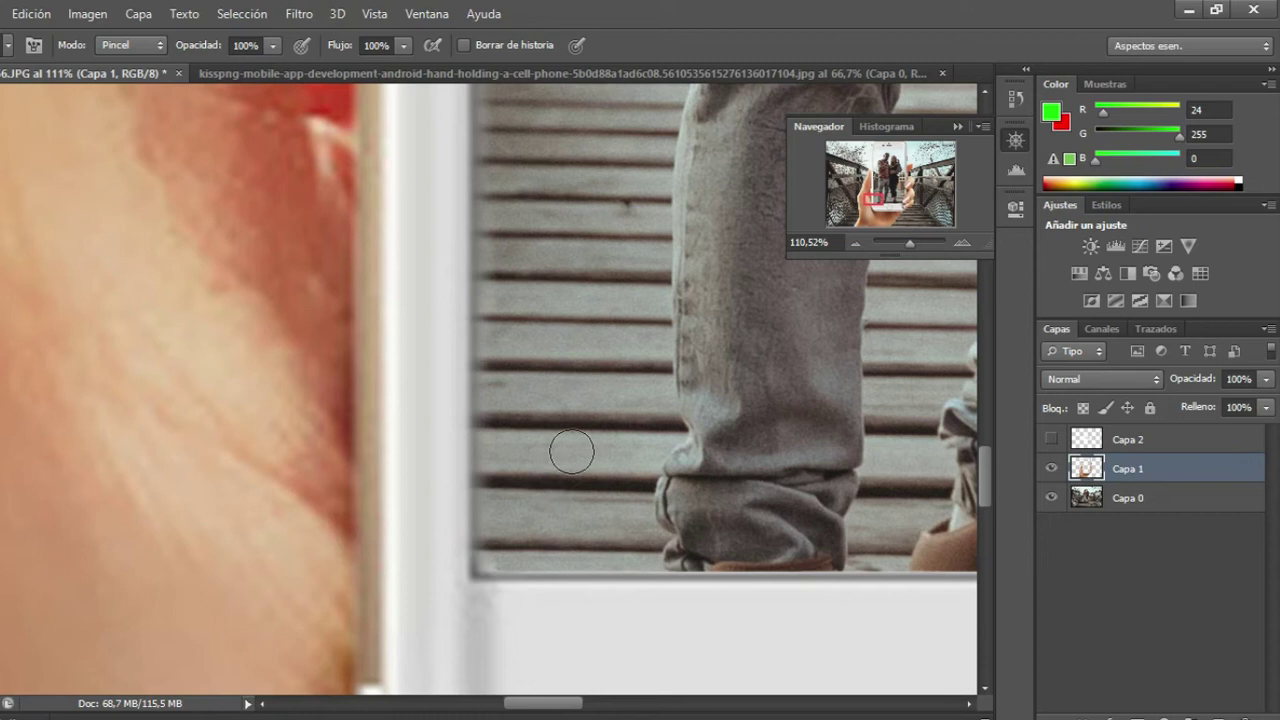
drag(910, 240, 908, 241)
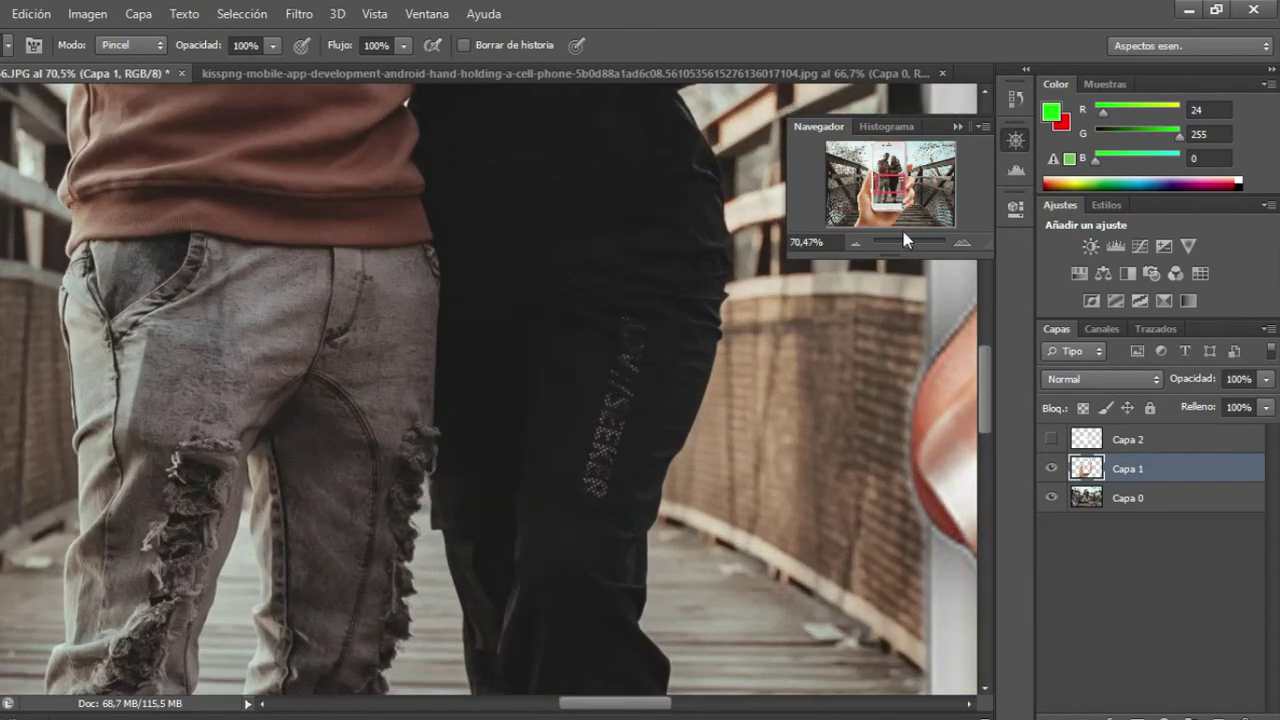
Zoom in on the fingertip gap and set the eraser brush to 14 px.
drag(890, 186, 868, 190)
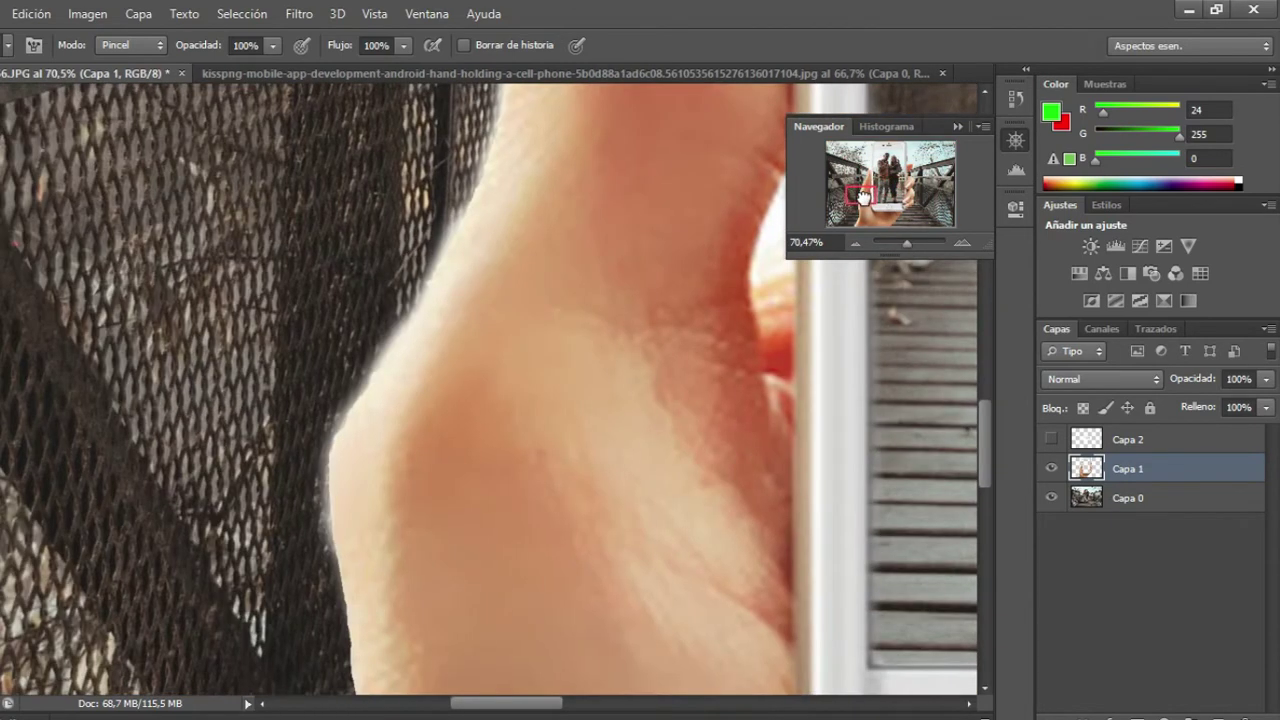
drag(598, 440, 611, 450)
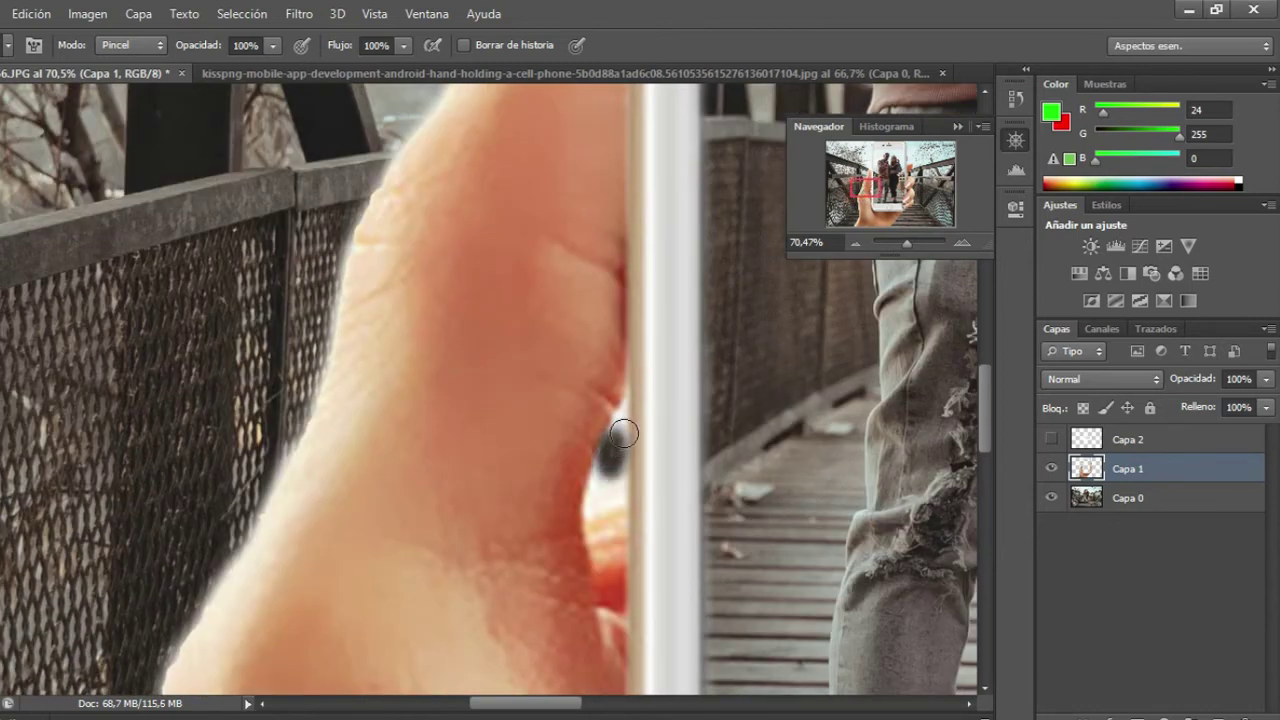
click(6, 46)
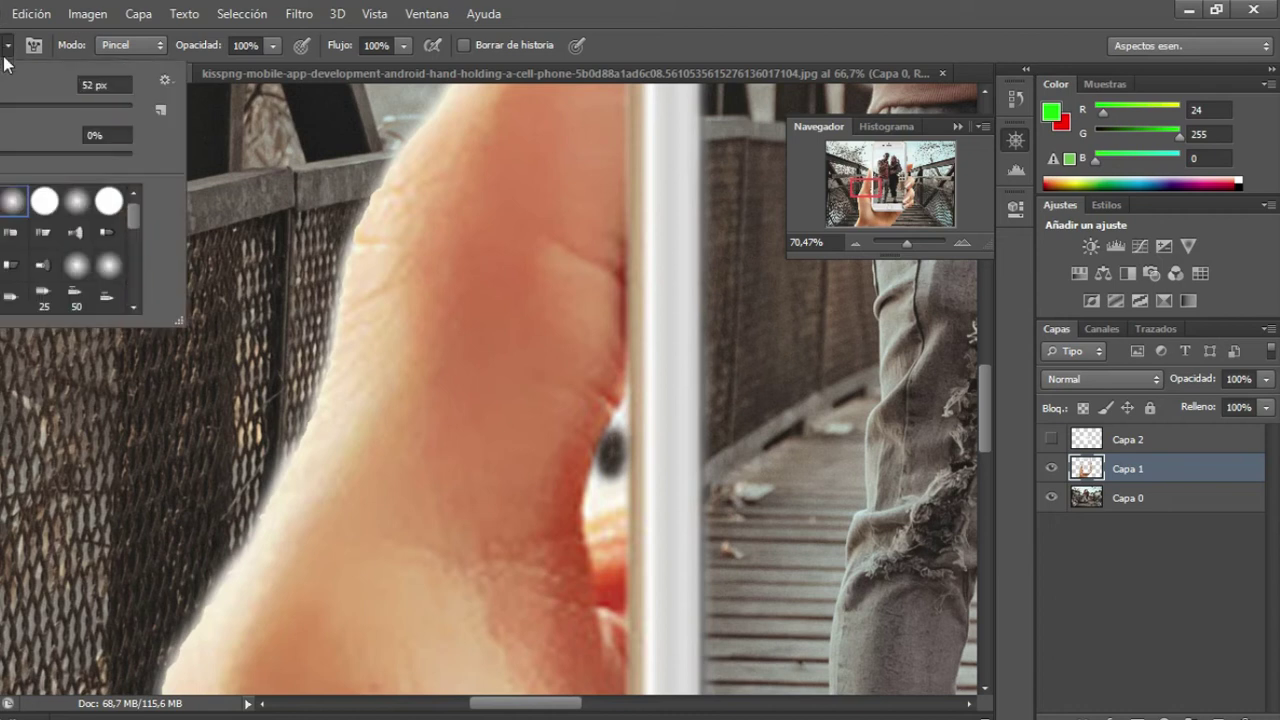
drag(1, 113, 27, 113)
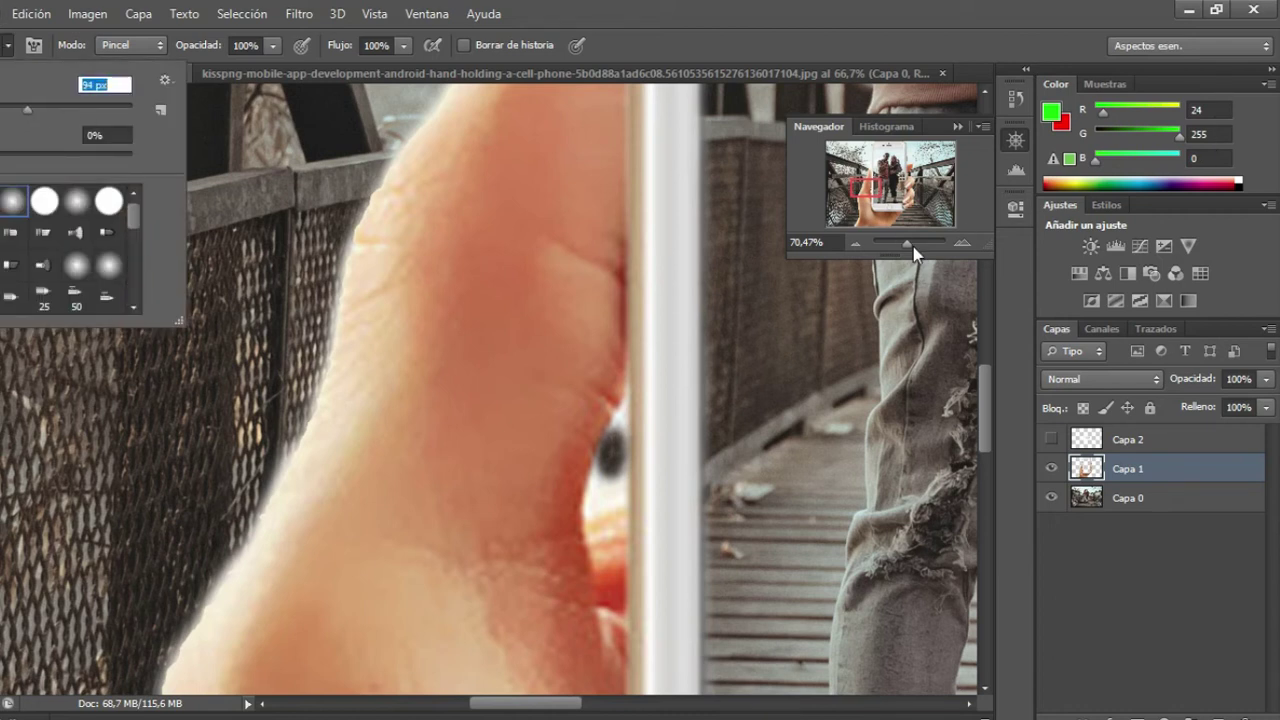
drag(907, 243, 914, 243)
mouse_move(901, 200)
mouse_down()
mouse_move(868, 186)
mouse_move(872, 198)
mouse_up()
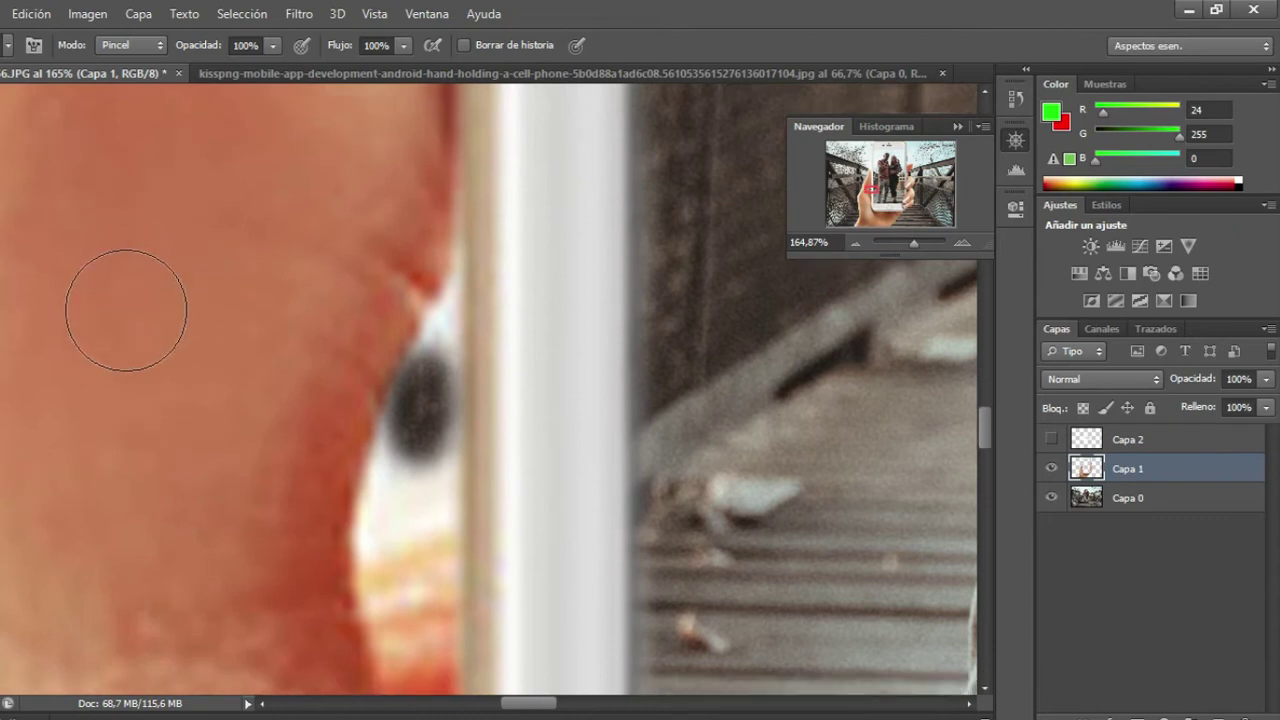
click(4, 46)
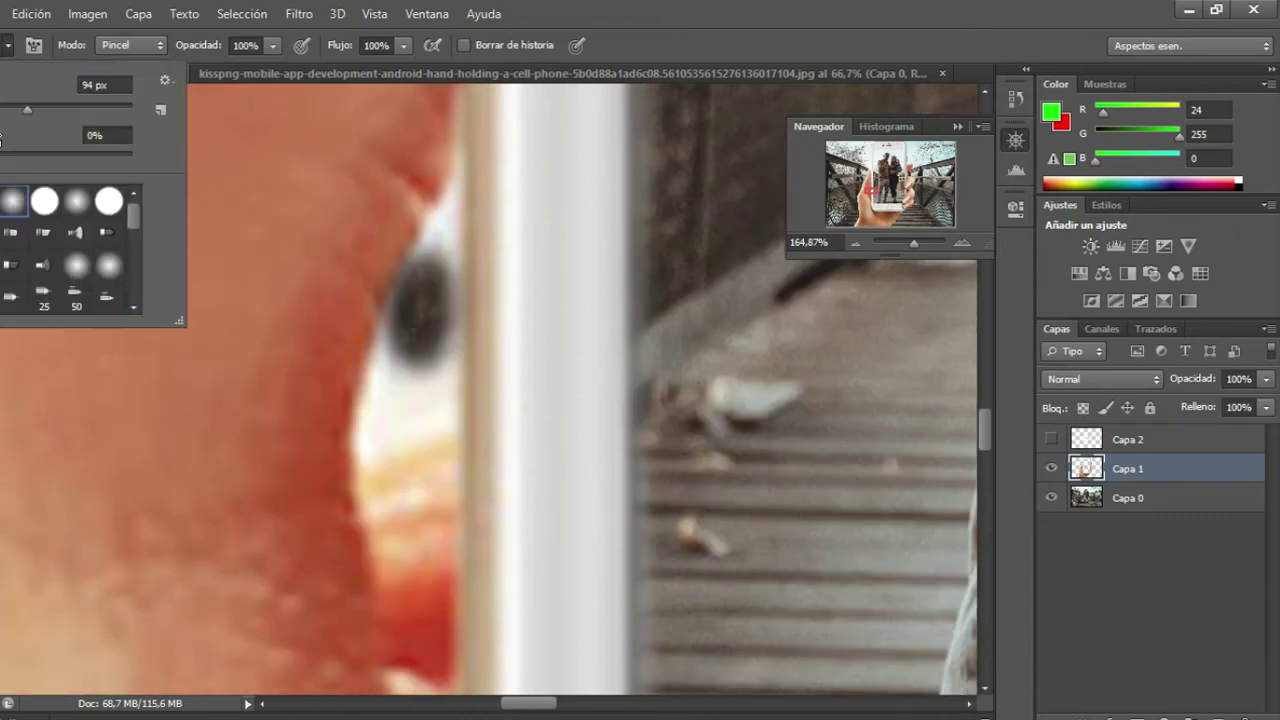
drag(2, 108, 0, 108)
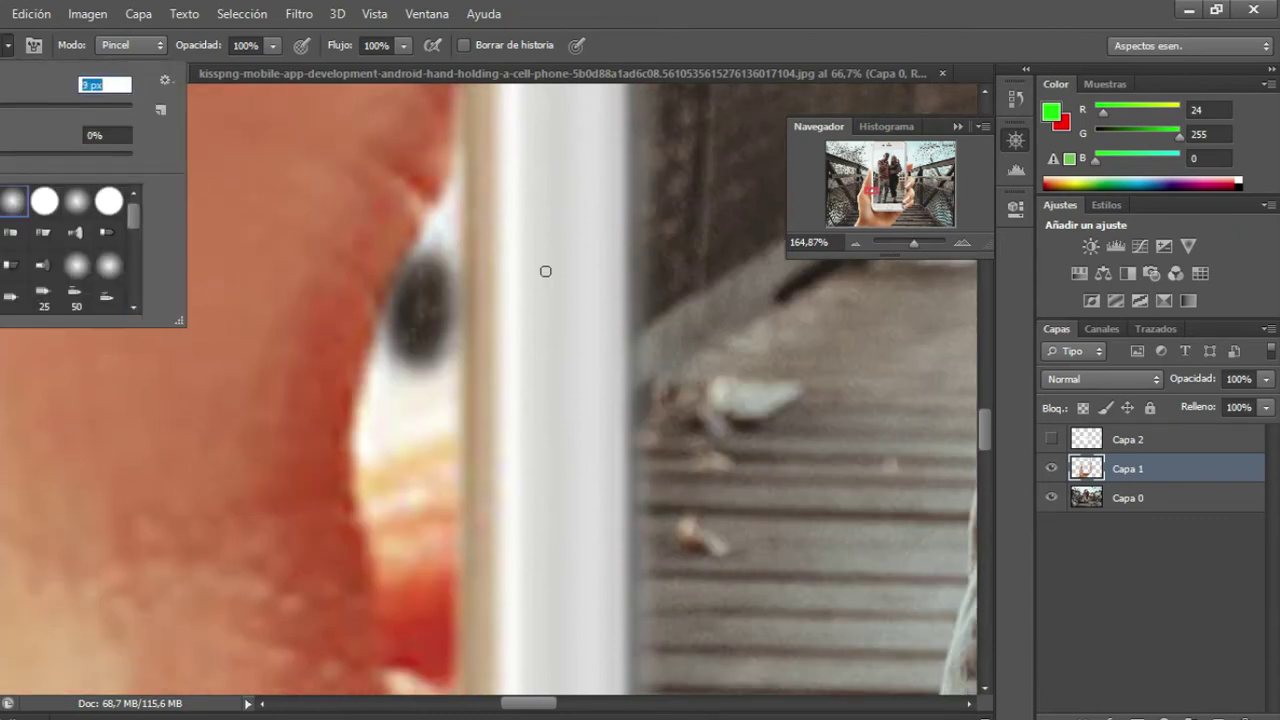
text(14)
key(Return)
Extend the dark gap beside the fingertip up along the phone edge.
mouse_move(449, 223)
mouse_down()
mouse_move(406, 434)
mouse_move(449, 375)
mouse_move(444, 244)
mouse_move(455, 300)
mouse_move(445, 404)
mouse_up()
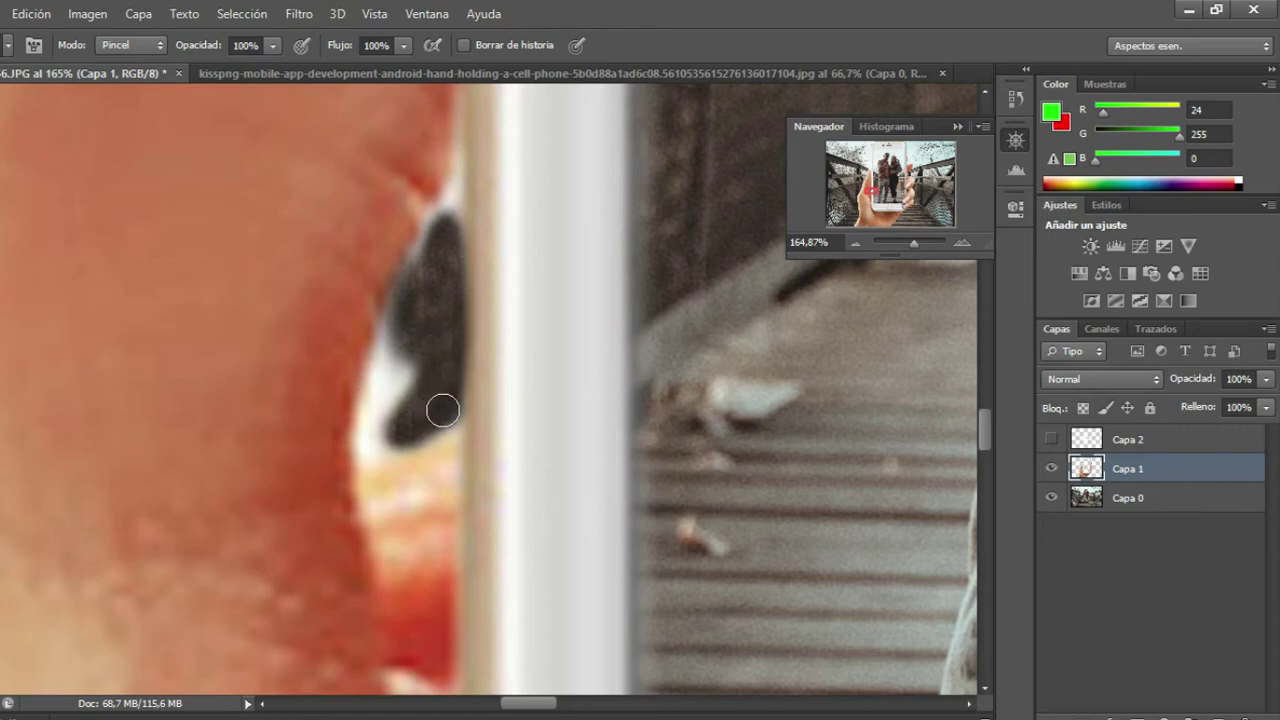
mouse_move(446, 410)
mouse_down()
mouse_move(371, 443)
mouse_move(426, 423)
mouse_move(377, 432)
mouse_move(426, 334)
mouse_move(374, 409)
mouse_move(414, 300)
mouse_move(371, 429)
mouse_move(437, 309)
mouse_move(443, 251)
mouse_move(383, 362)
mouse_move(383, 400)
mouse_move(400, 323)
mouse_move(429, 277)
mouse_up()
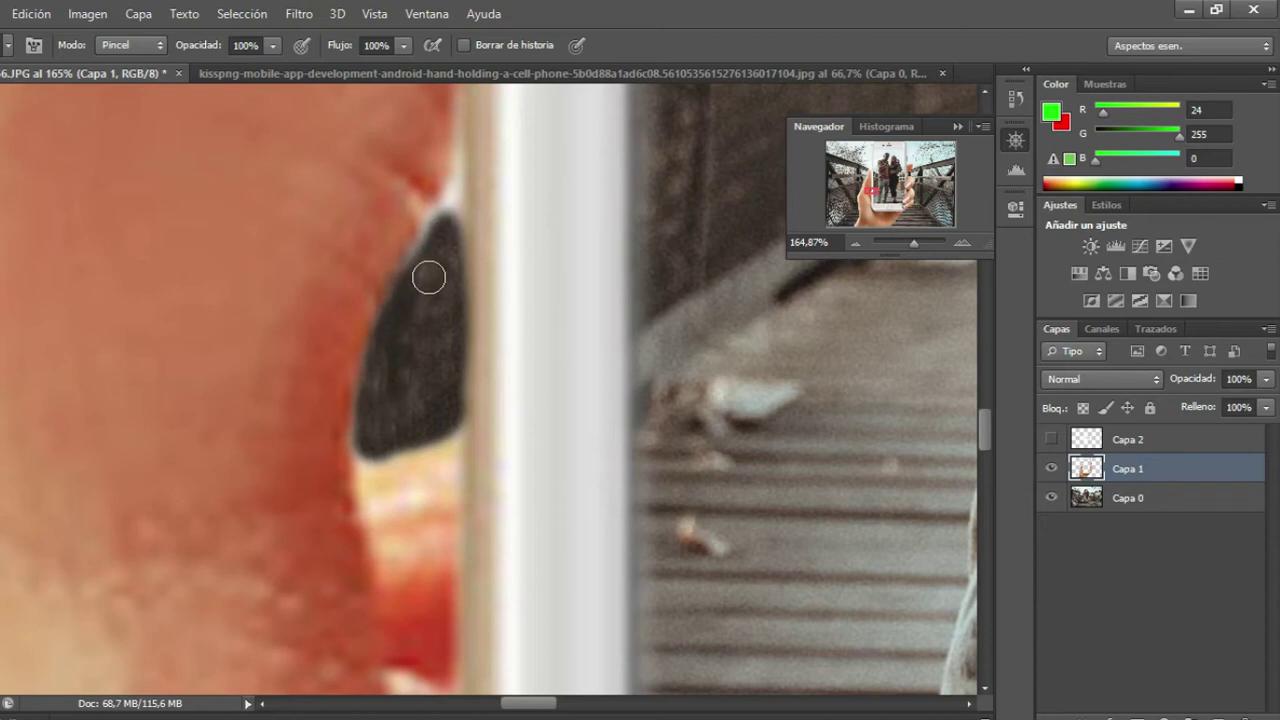
scroll(420, 295, up, 1)
scroll(414, 309, up, 4)
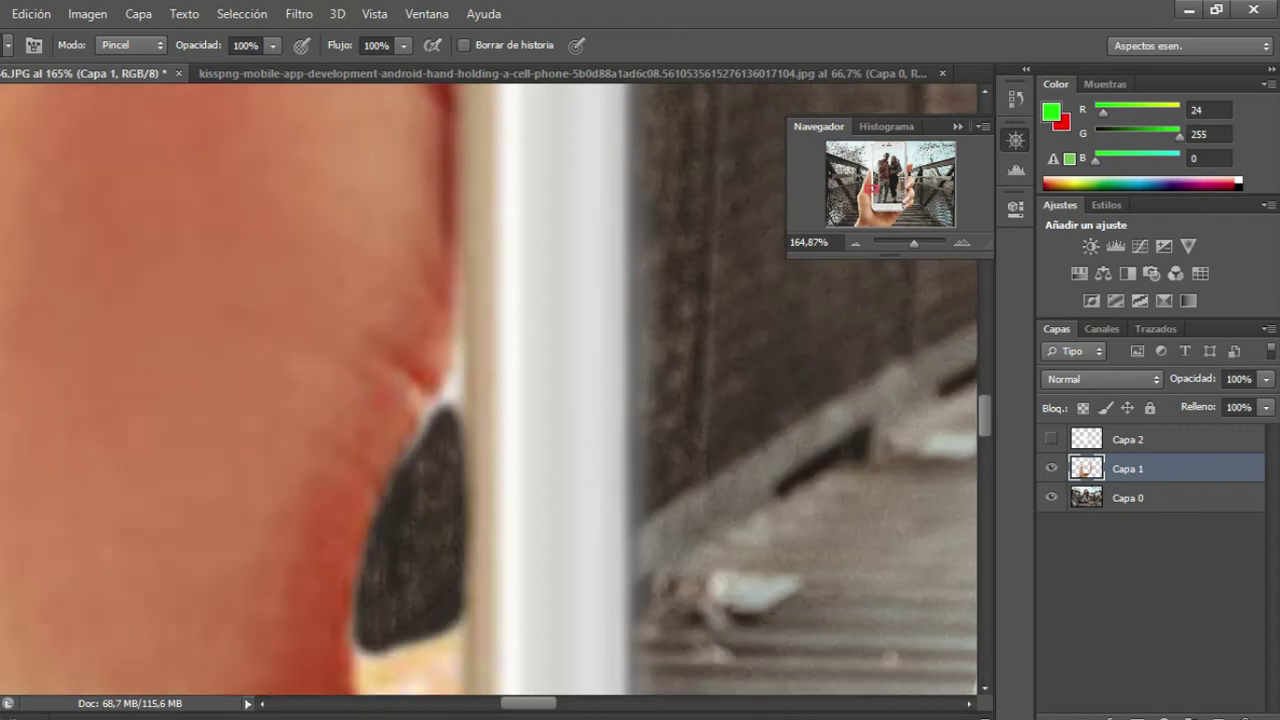
click(8, 45)
text(13)
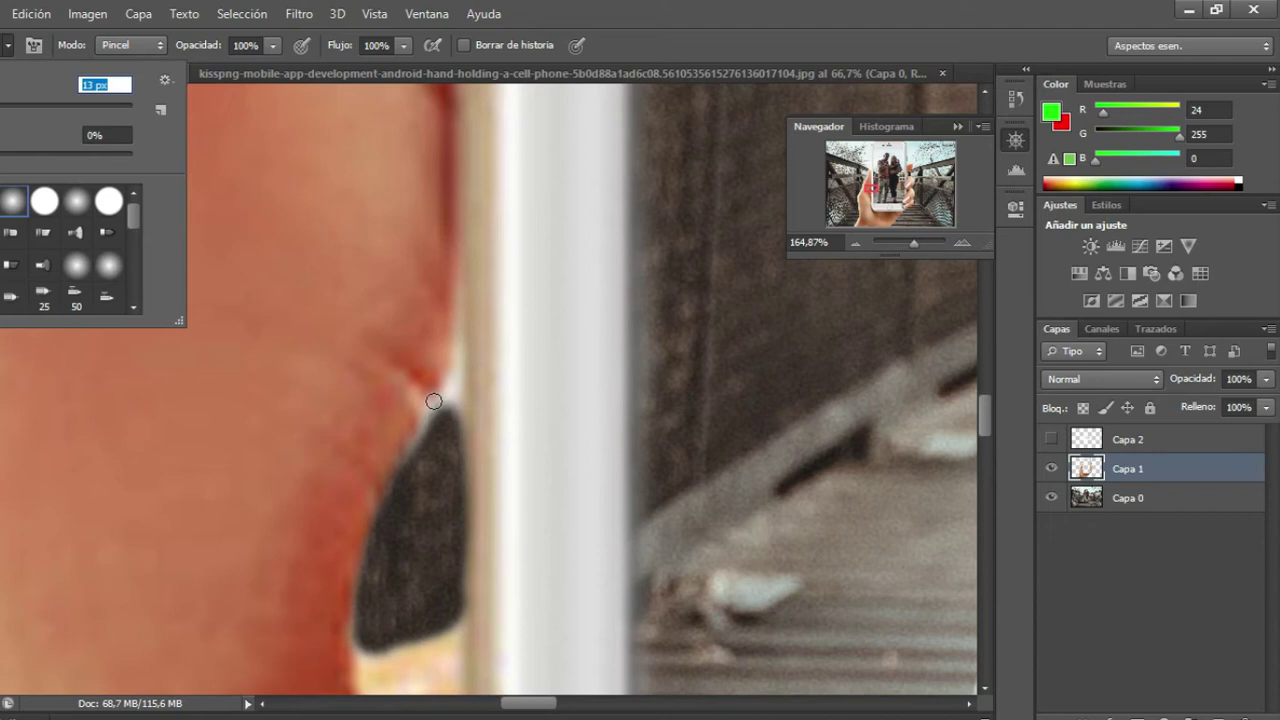
text(14)
key(Return)
key(Return)
drag(449, 422, 434, 445)
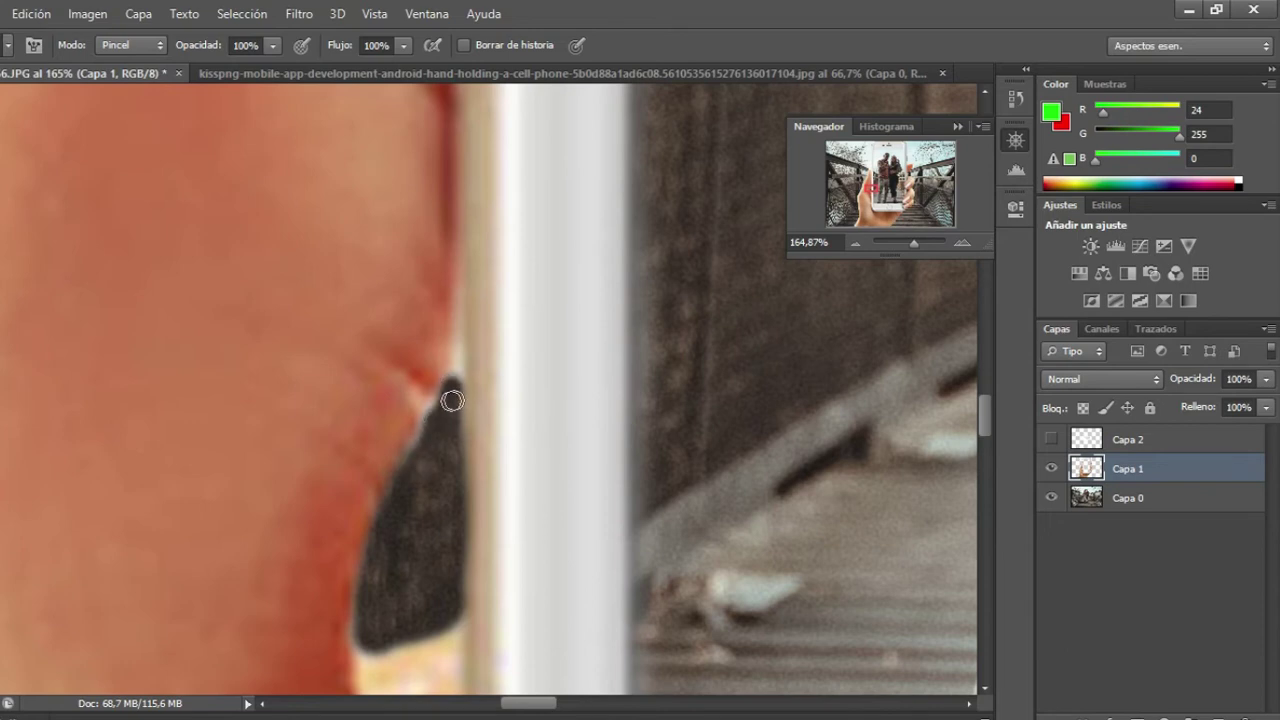
drag(913, 242, 902, 244)
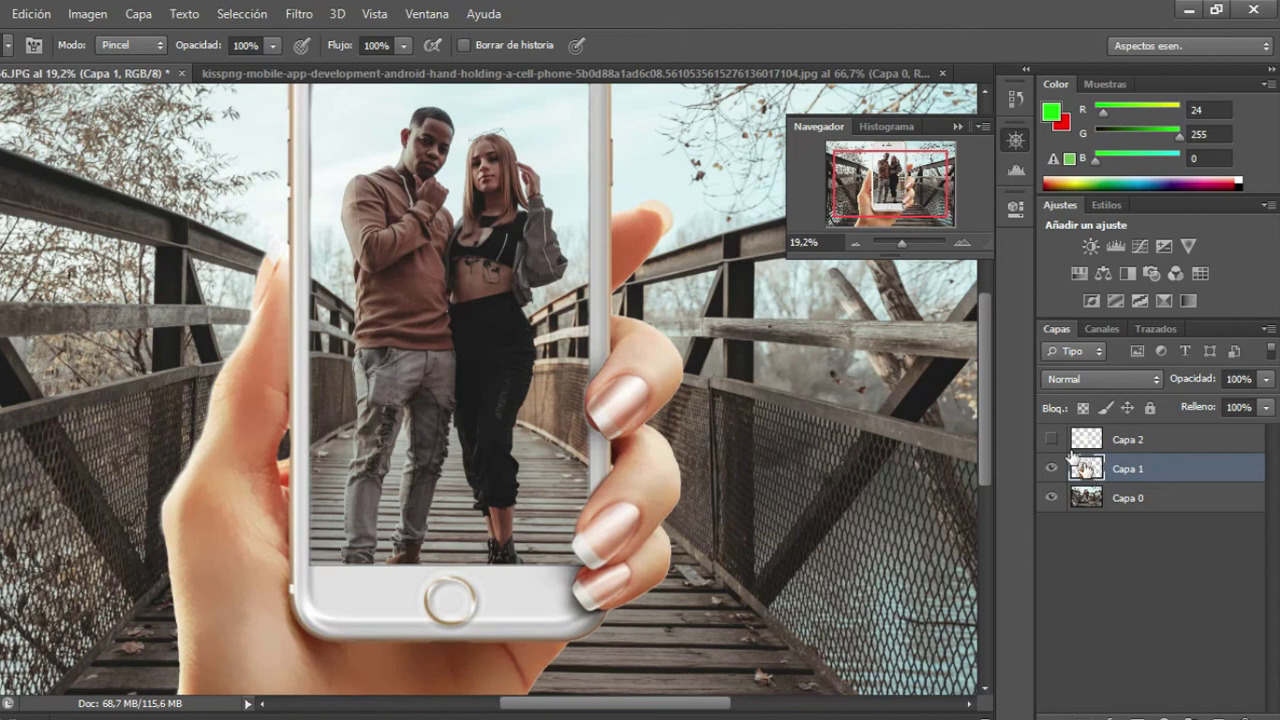
click(1165, 715)
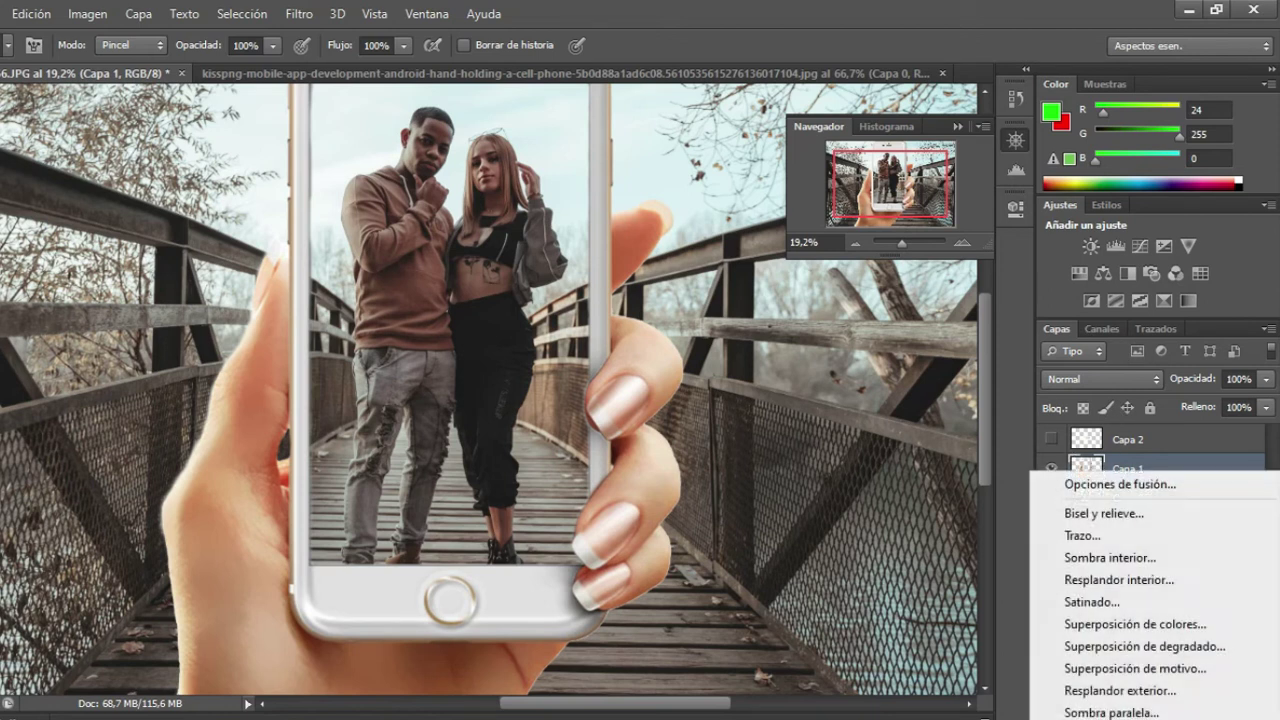
click(1172, 710)
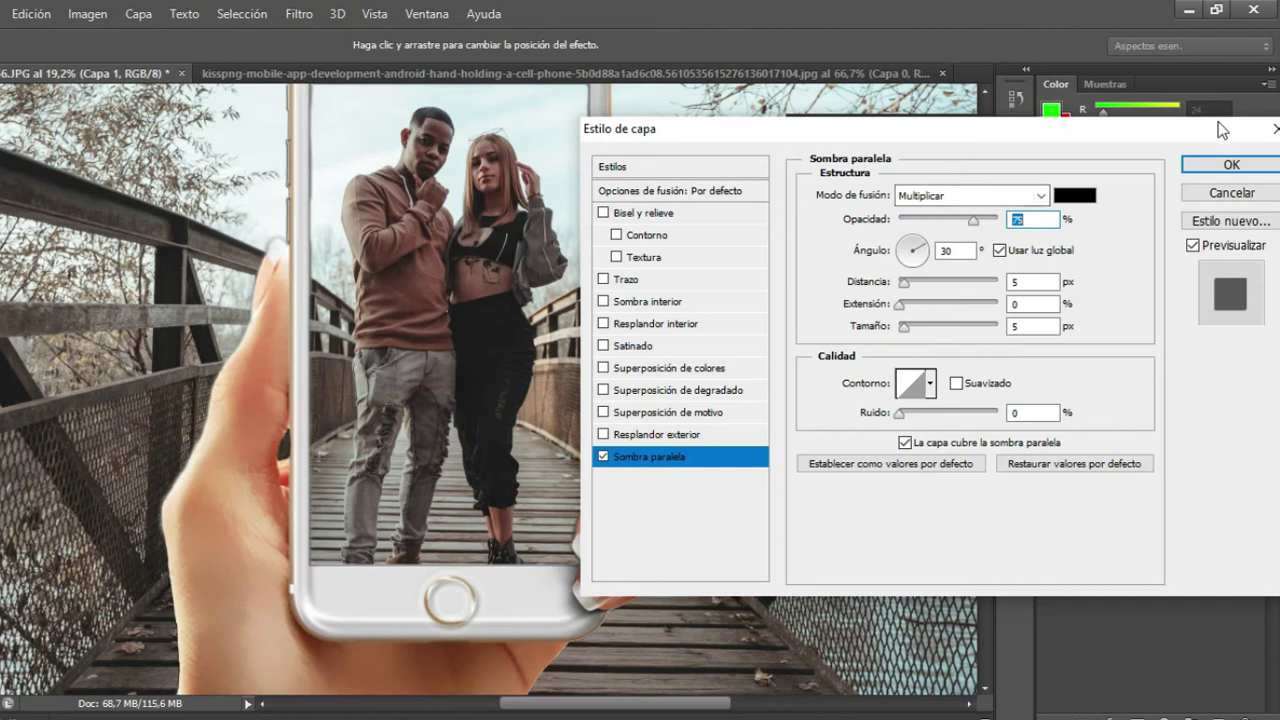
mouse_move(1220, 128)
mouse_down()
mouse_move(1279, 65)
mouse_move(1242, 58)
mouse_up()
click(950, 125)
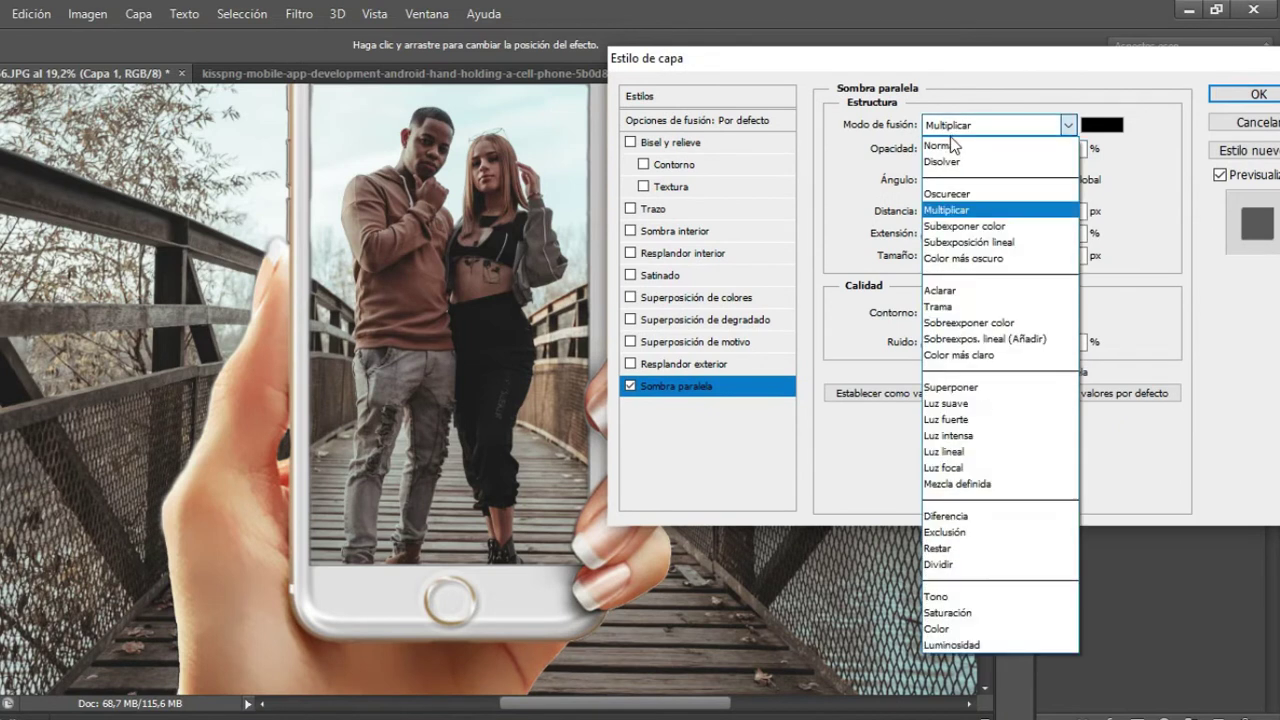
click(945, 146)
mouse_move(935, 212)
mouse_down()
mouse_move(974, 212)
mouse_move(943, 223)
mouse_move(966, 257)
mouse_move(994, 262)
mouse_up()
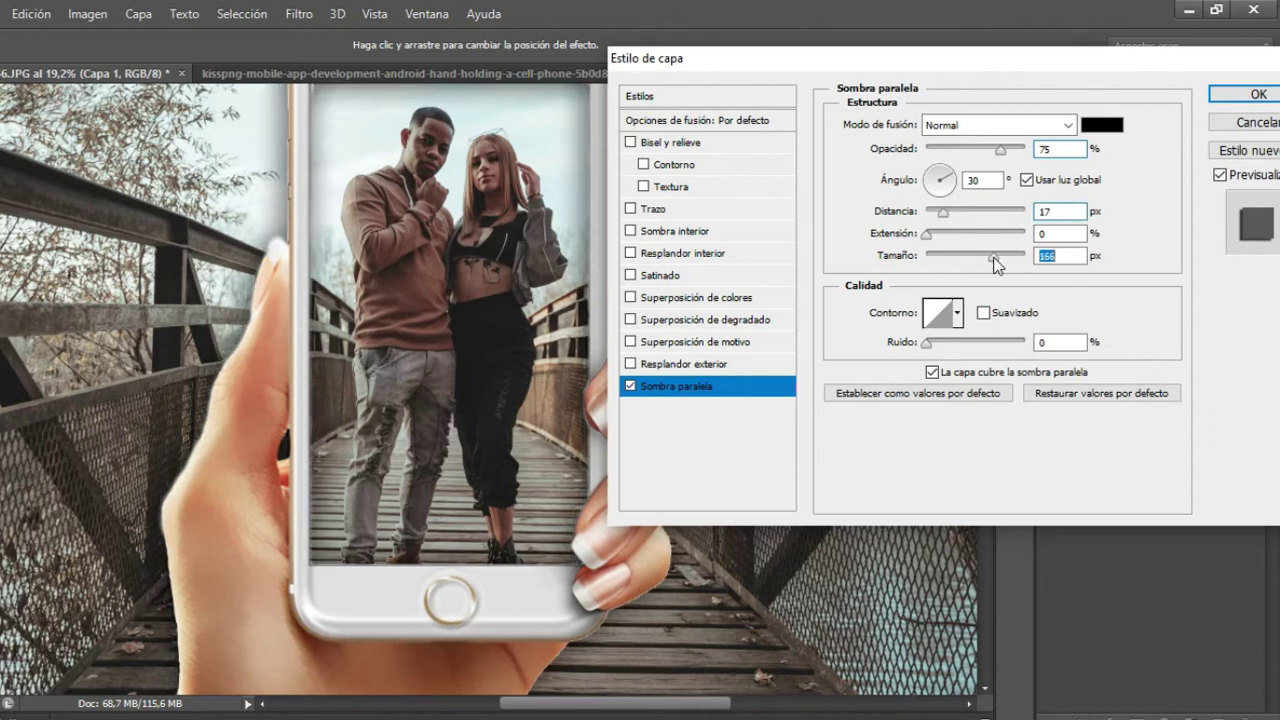
click(1253, 122)
drag(907, 184, 907, 175)
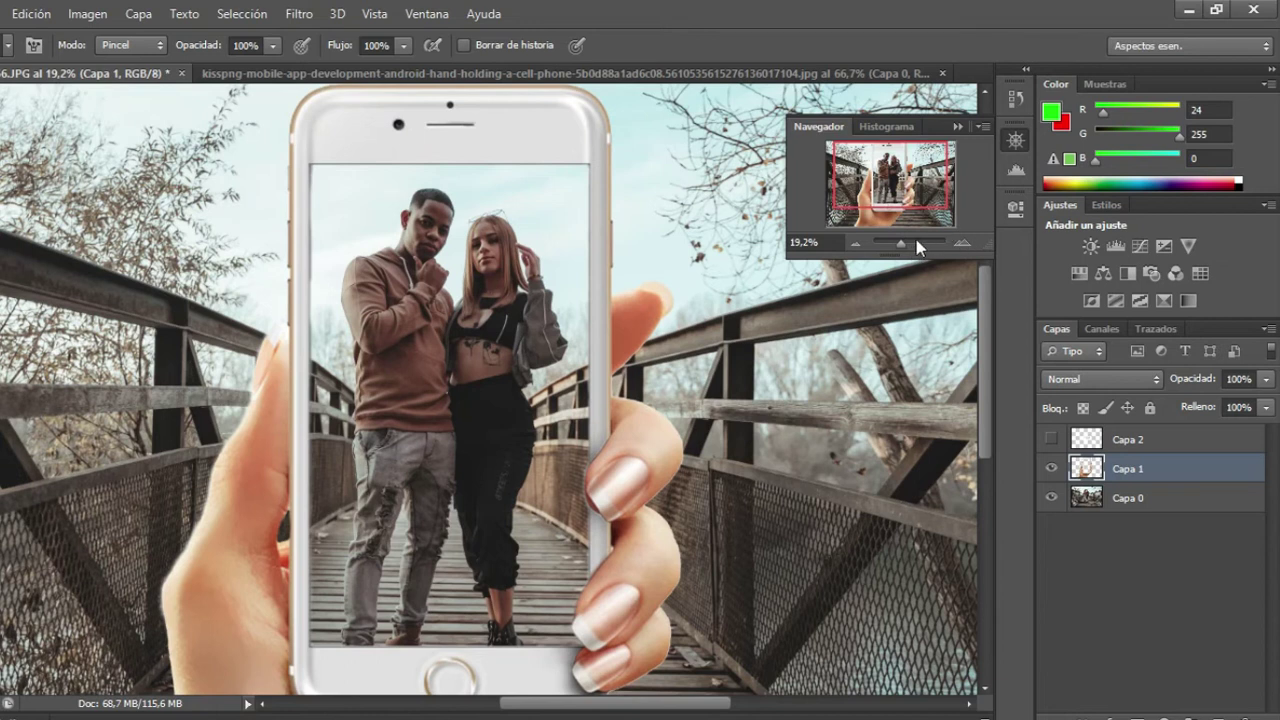
Zoom to about 70% on the fingertip where it overlaps the bridge railing.
drag(899, 240, 911, 192)
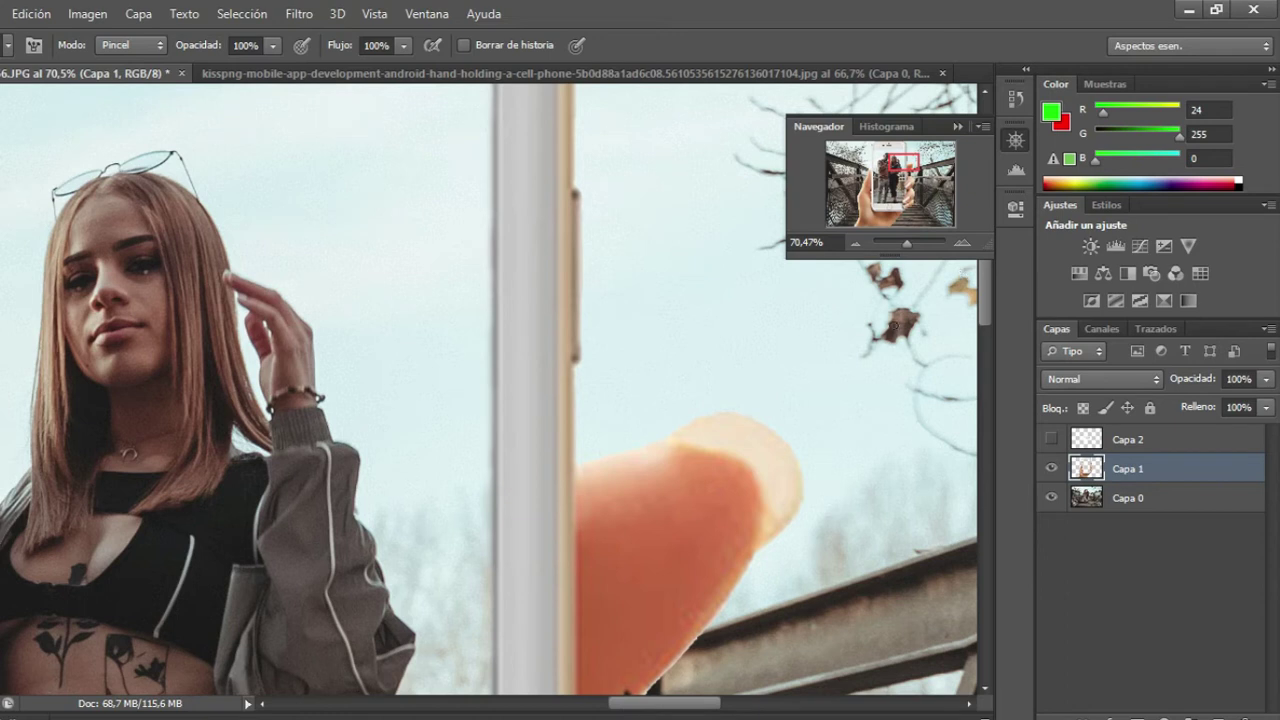
scroll(880, 320, down, 1)
scroll(880, 318, down, 1)
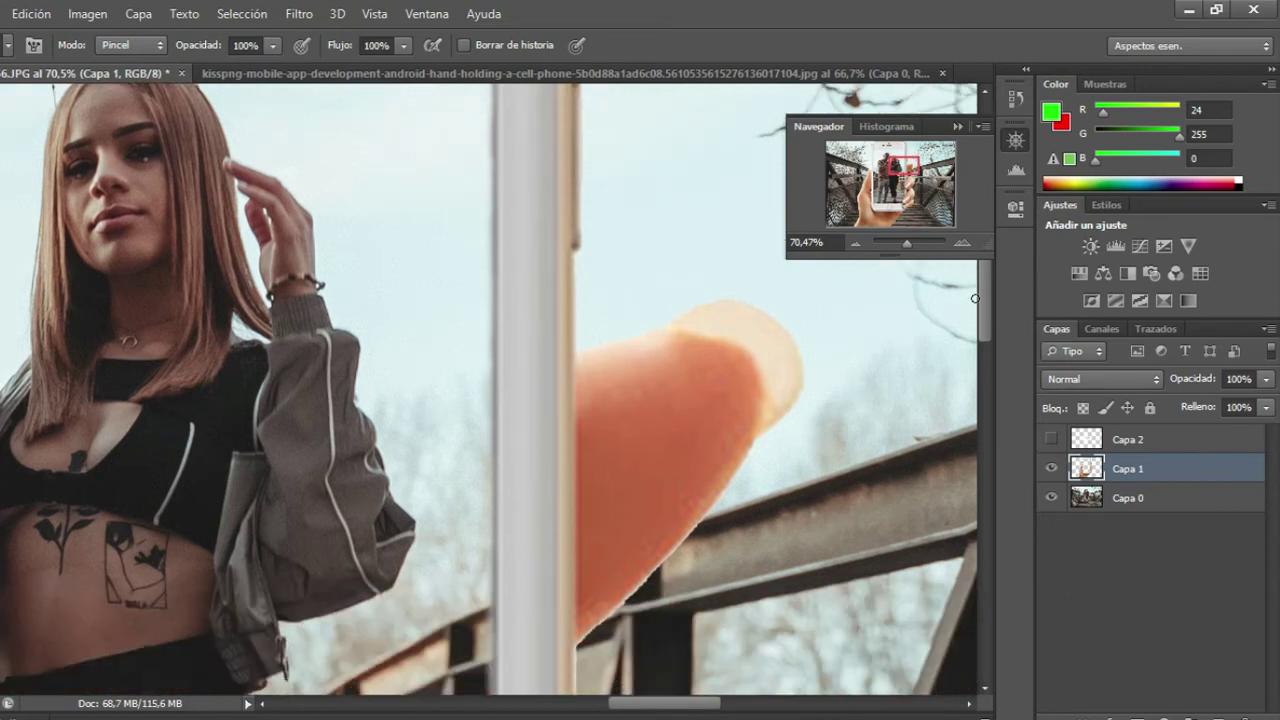
drag(991, 305, 991, 331)
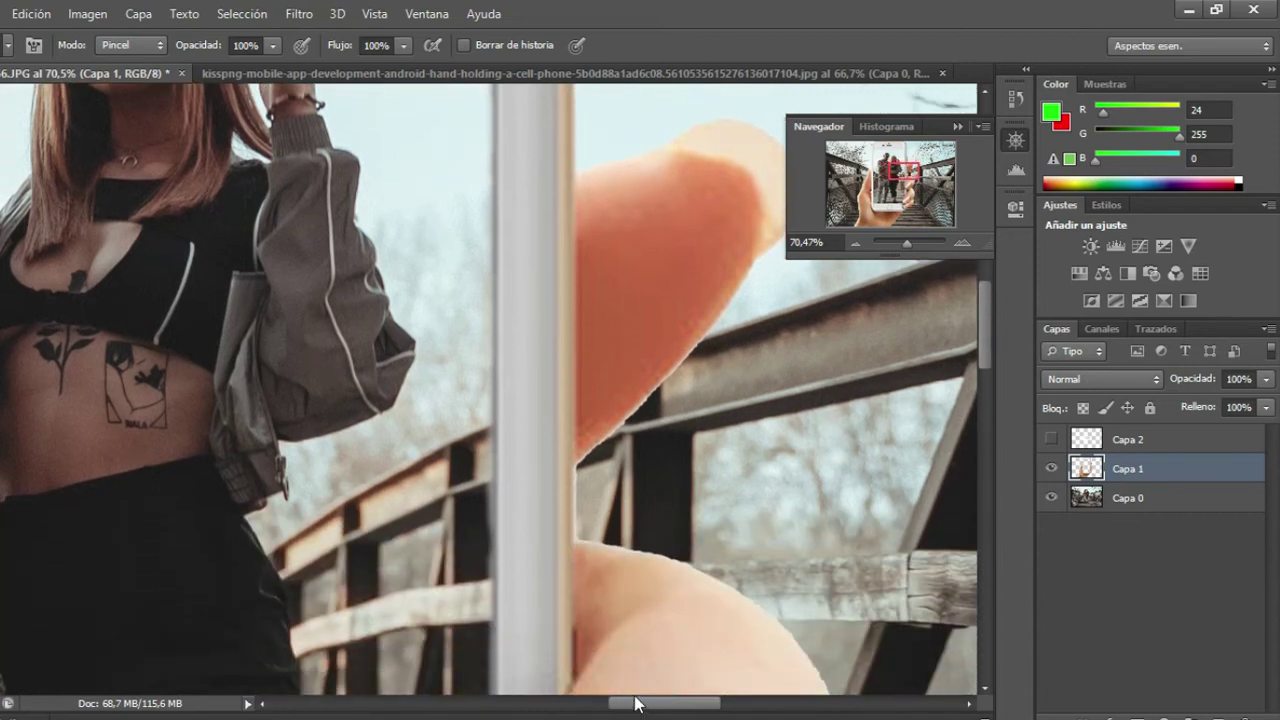
drag(637, 704, 656, 704)
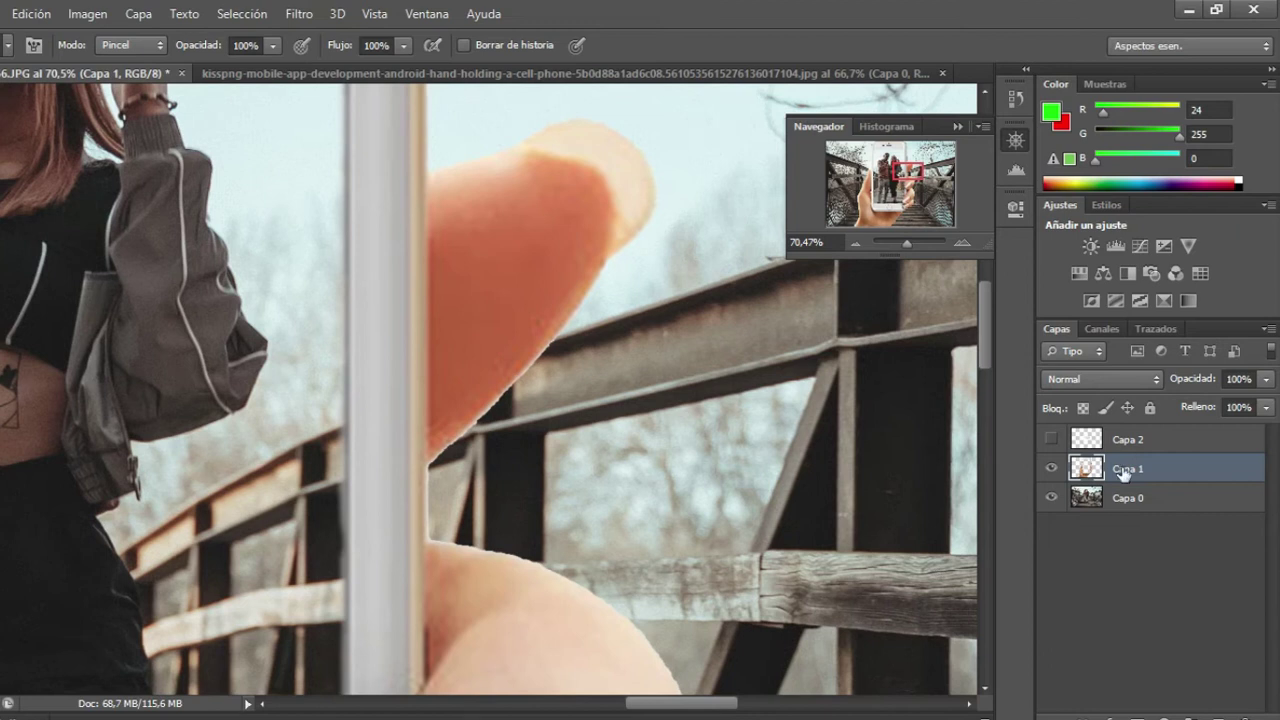
On Capa 0, draw a rectangular selection around the fingertip and railing.
click(1084, 500)
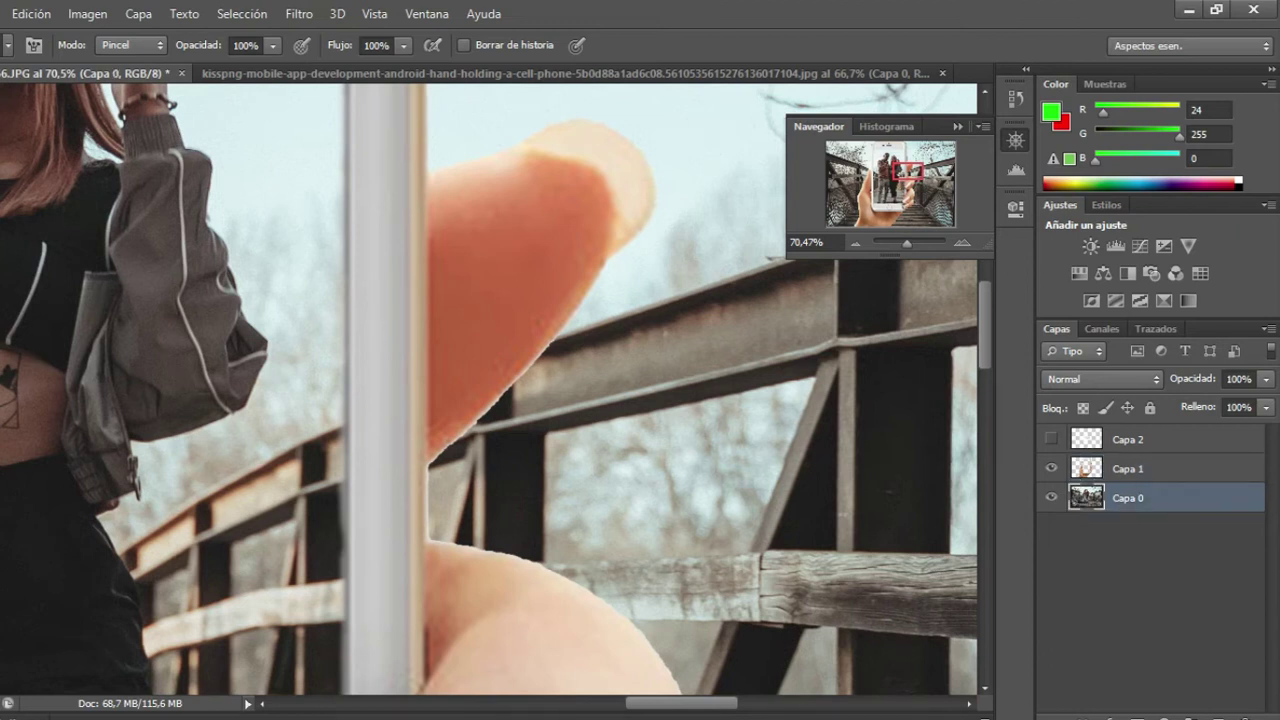
key(m)
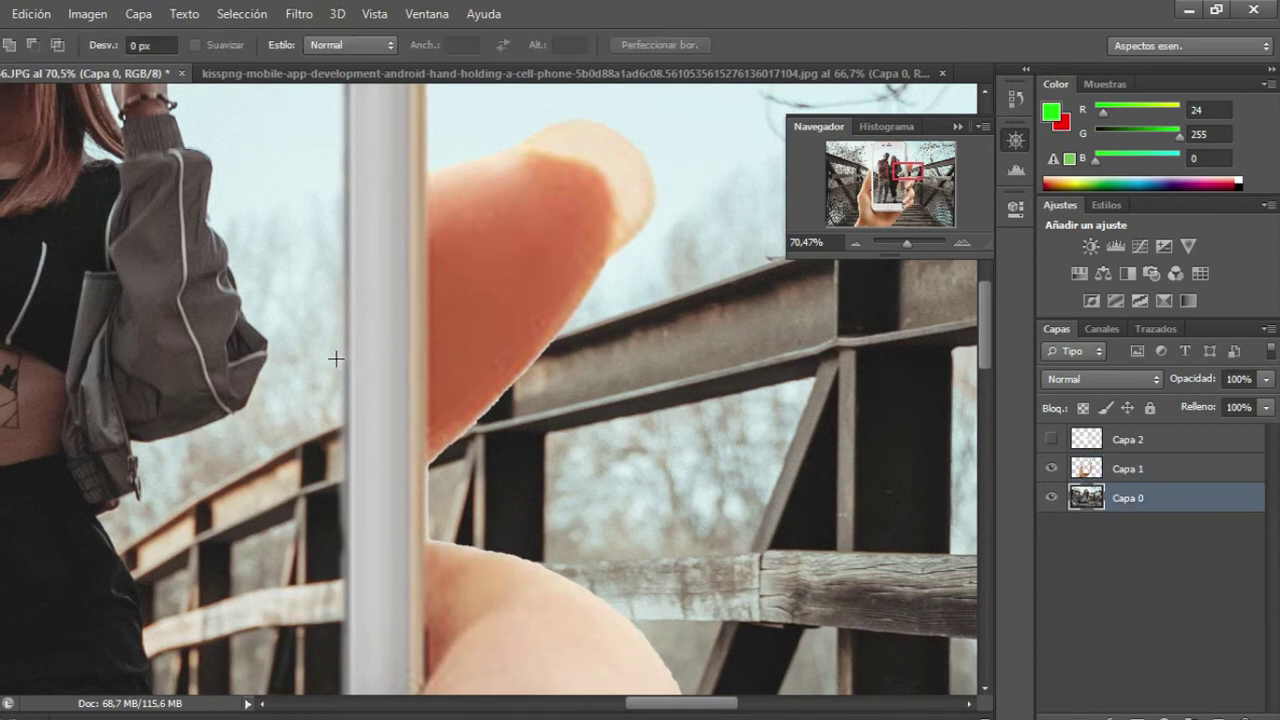
drag(336, 358, 509, 455)
click(307, 273)
key(ctrl+shift+d)
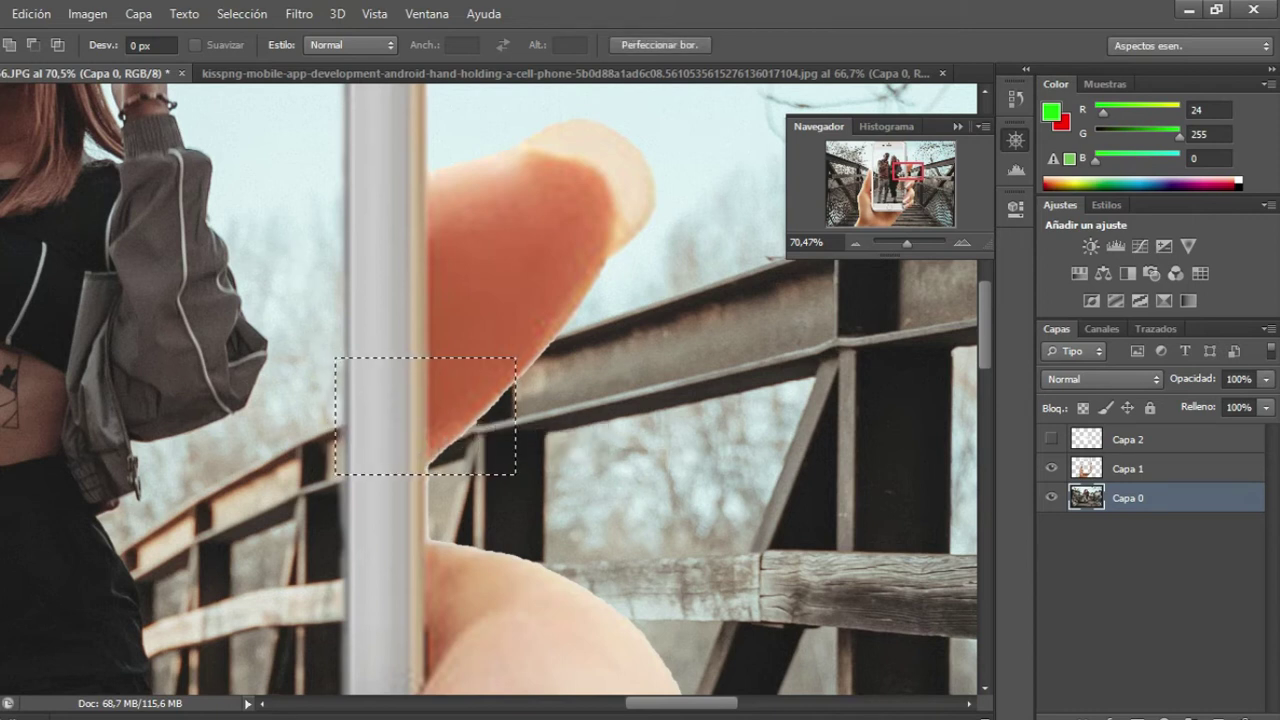
Lasso the railing section around the fingertip and copy it to a new layer.
key(l)
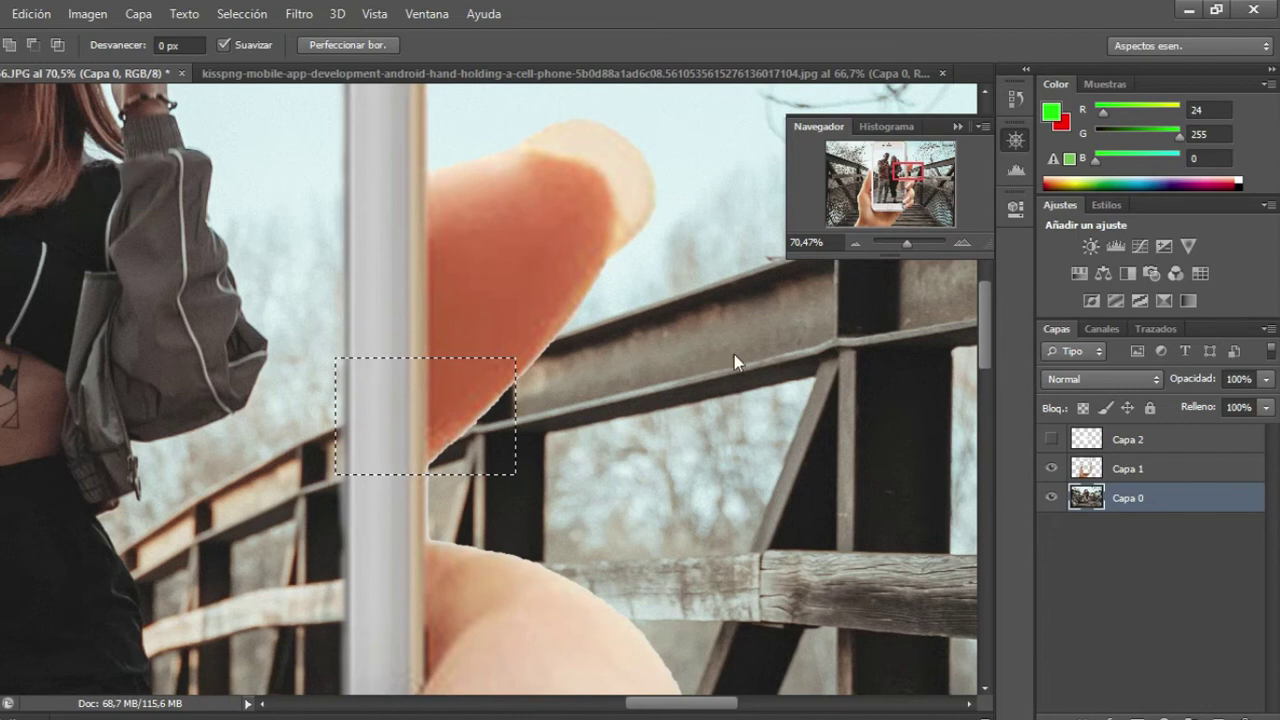
click(615, 310)
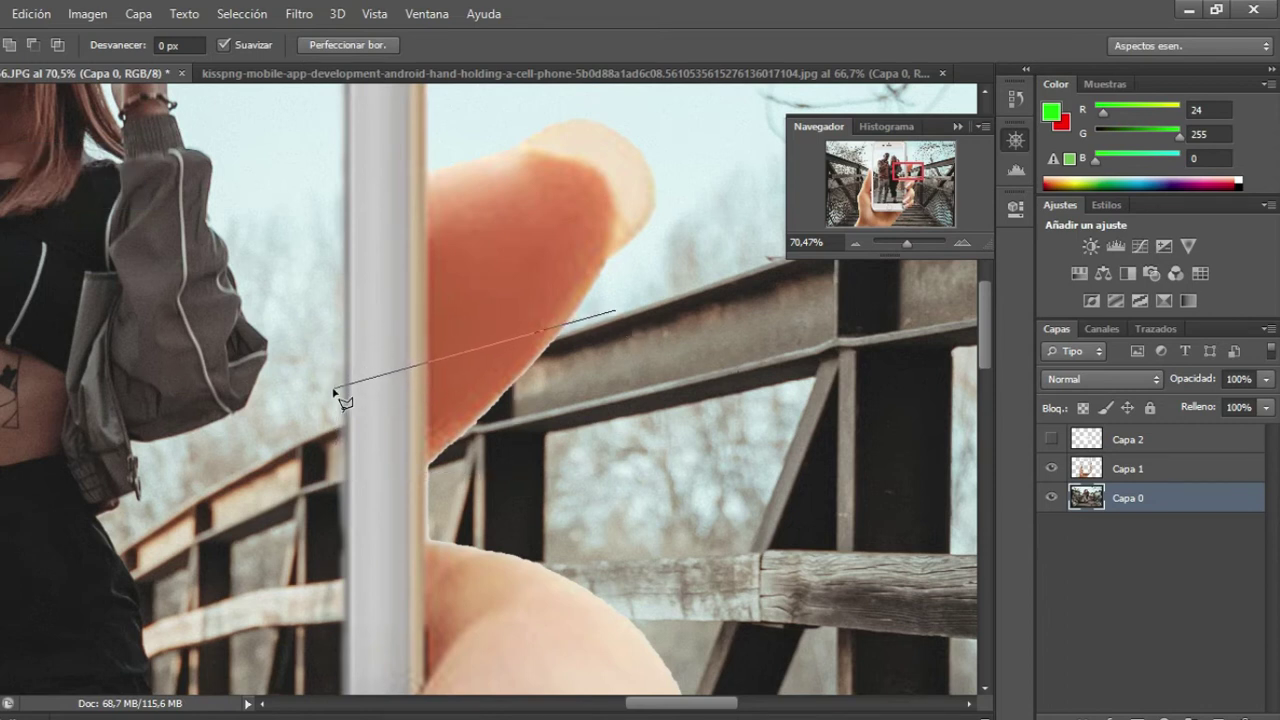
mouse_move(329, 389)
mouse_down()
mouse_move(321, 522)
mouse_move(299, 505)
mouse_up()
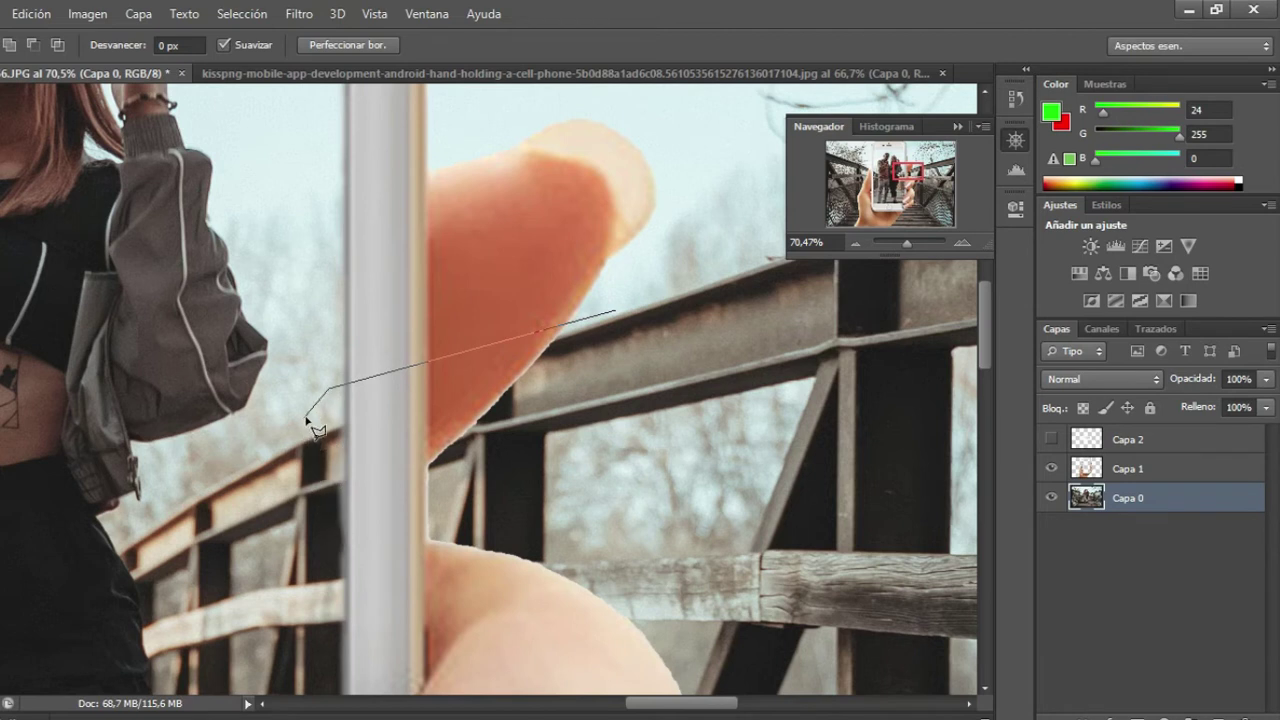
click(299, 505)
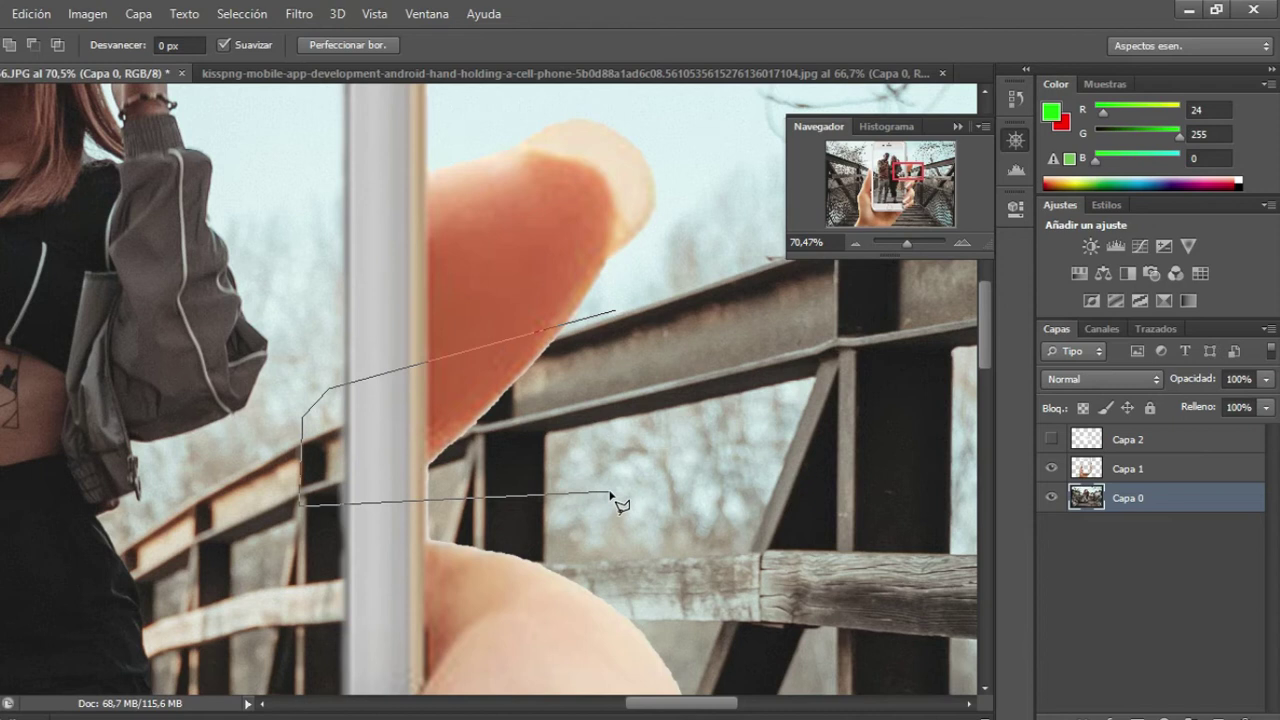
click(620, 438)
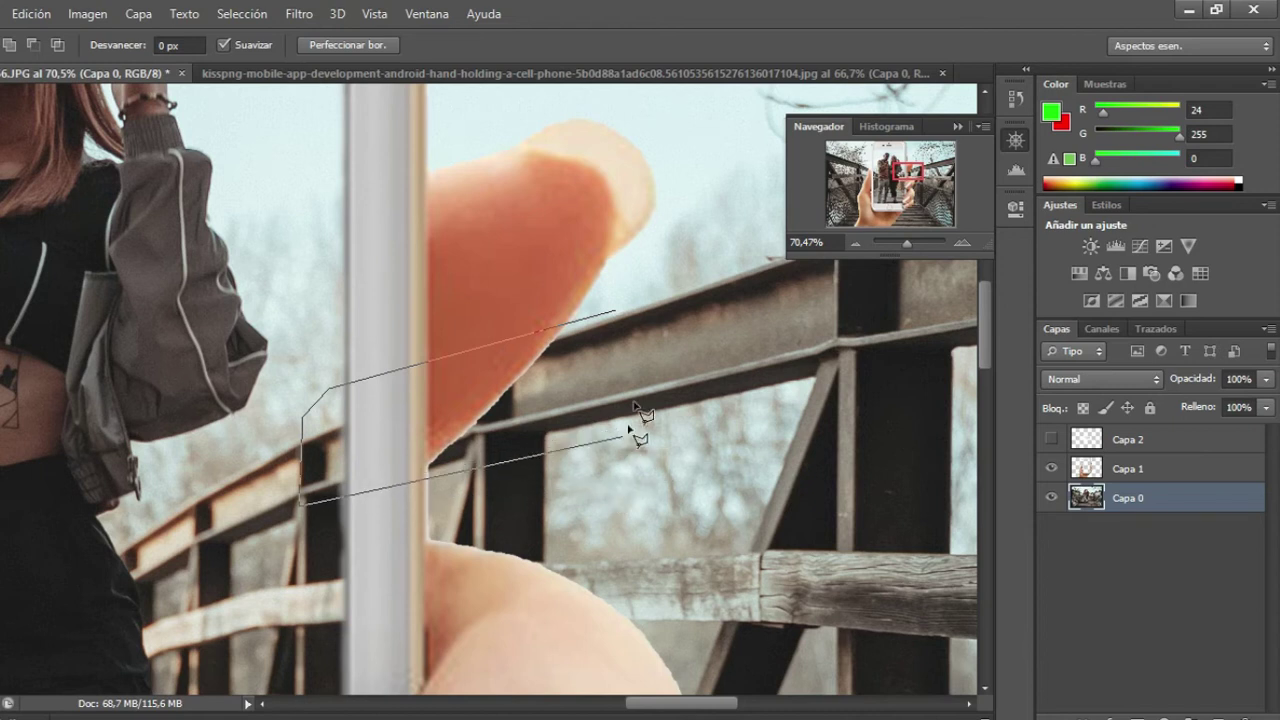
click(619, 310)
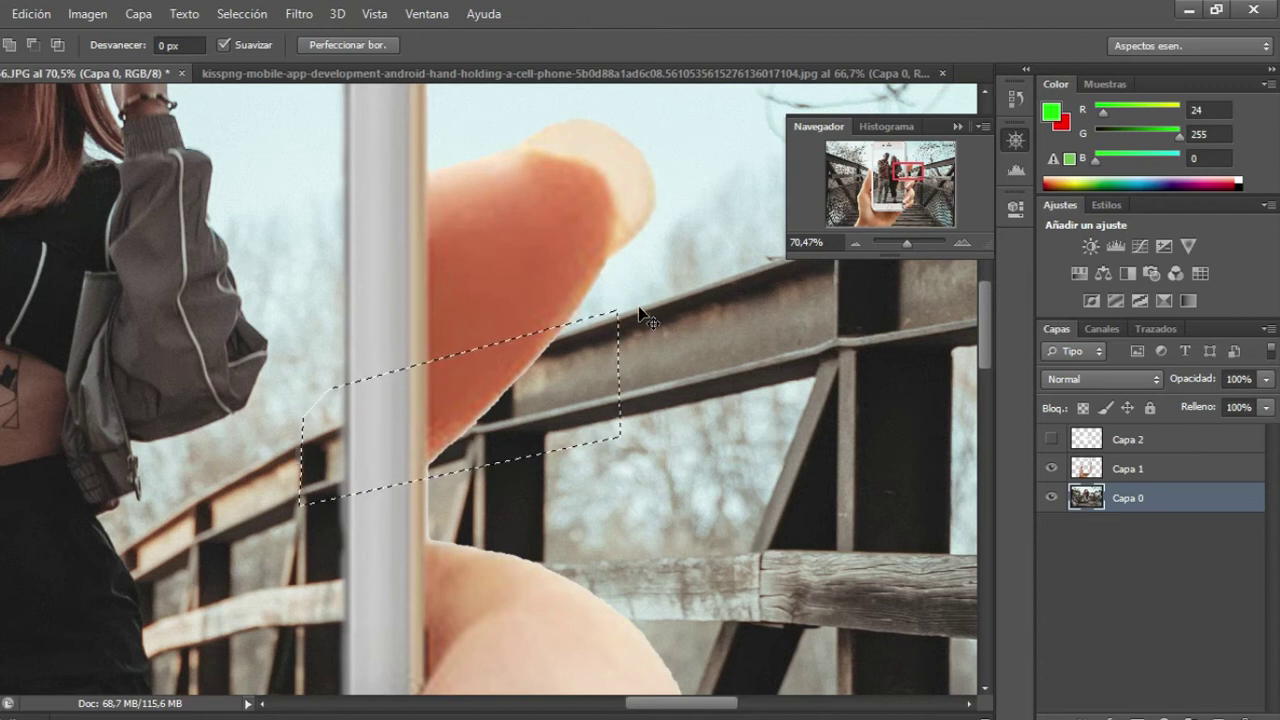
key(ctrl+j)
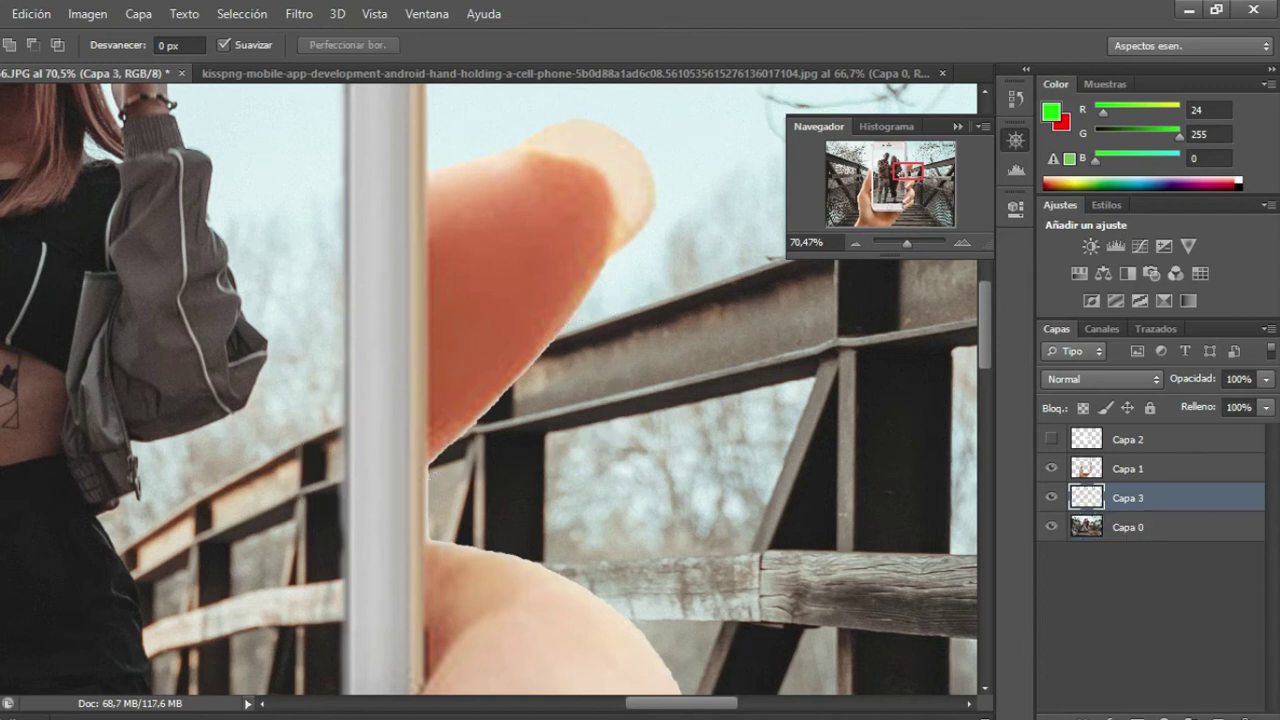
Move the railing copy above the hand layer and set the eraser to 26 px.
drag(1188, 504, 1174, 470)
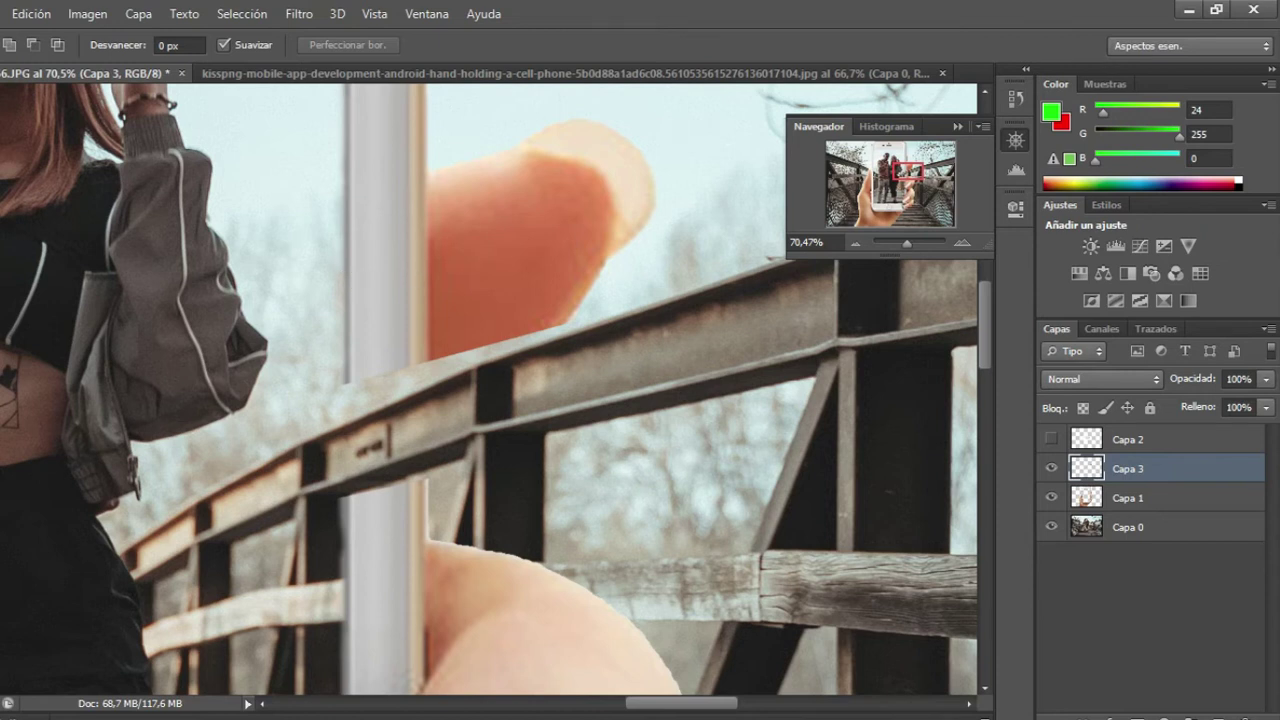
key(e)
drag(906, 240, 912, 248)
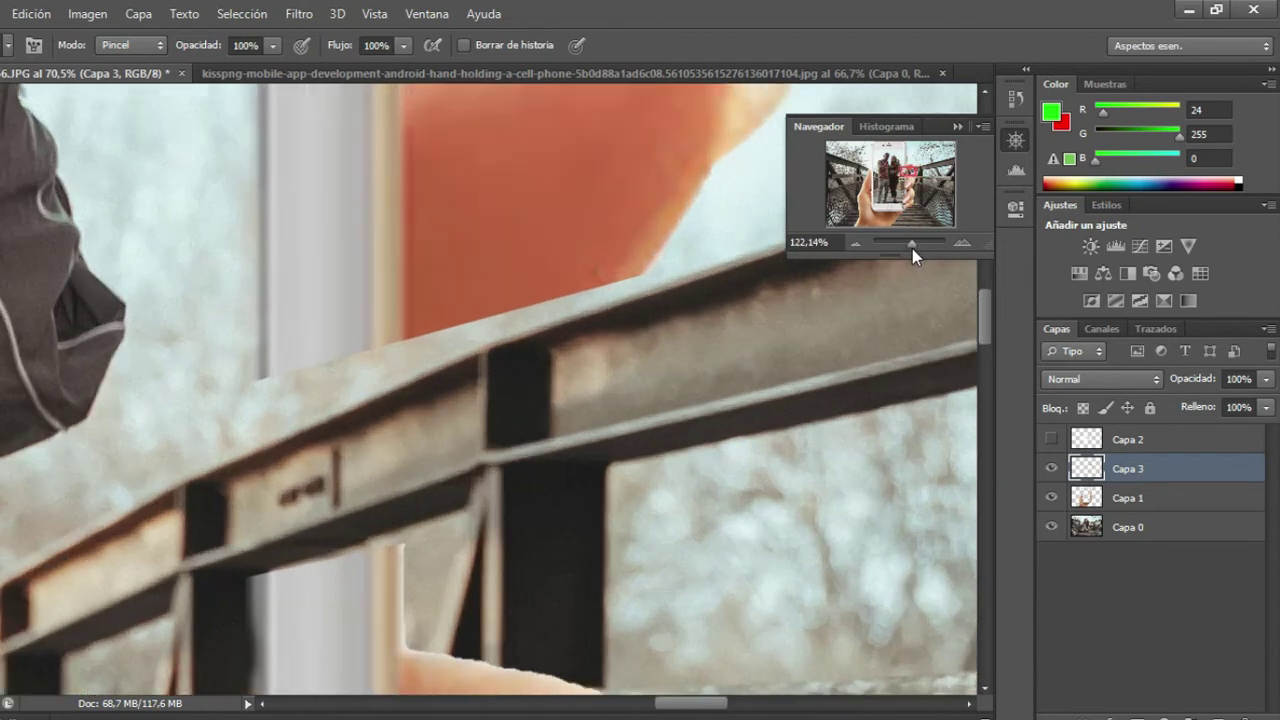
click(10, 50)
drag(20, 105, 28, 105)
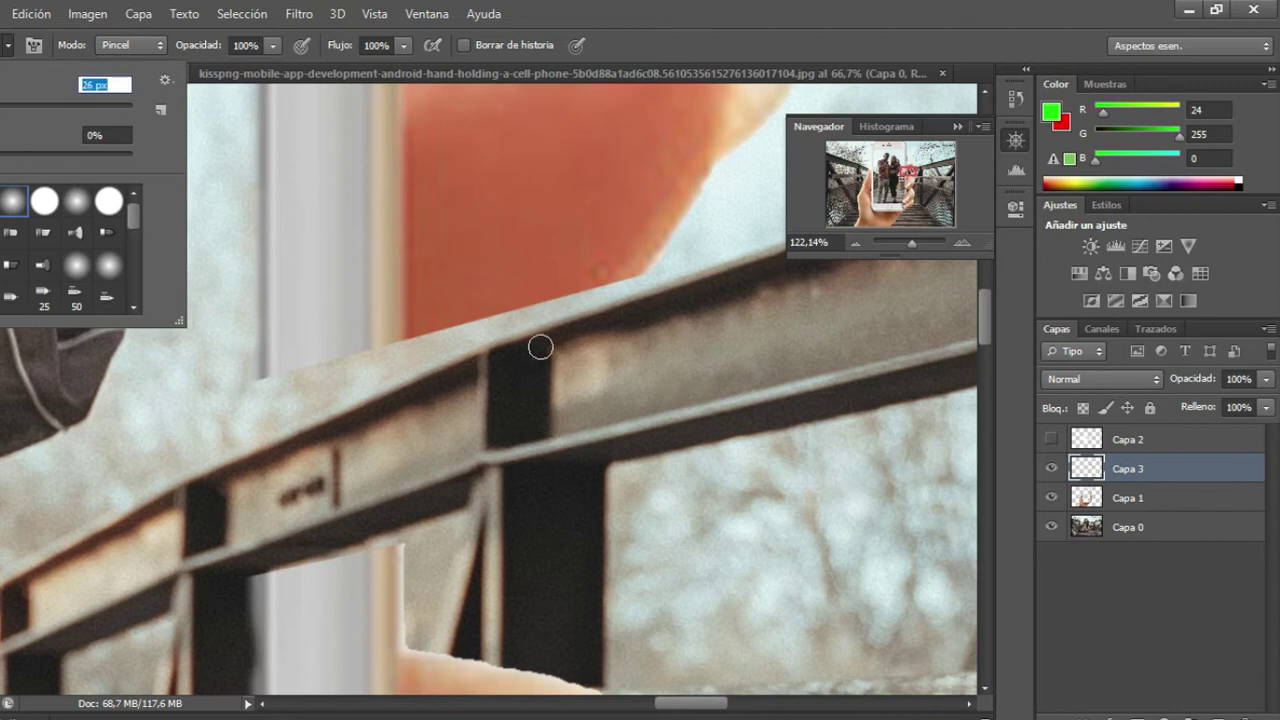
click(466, 312)
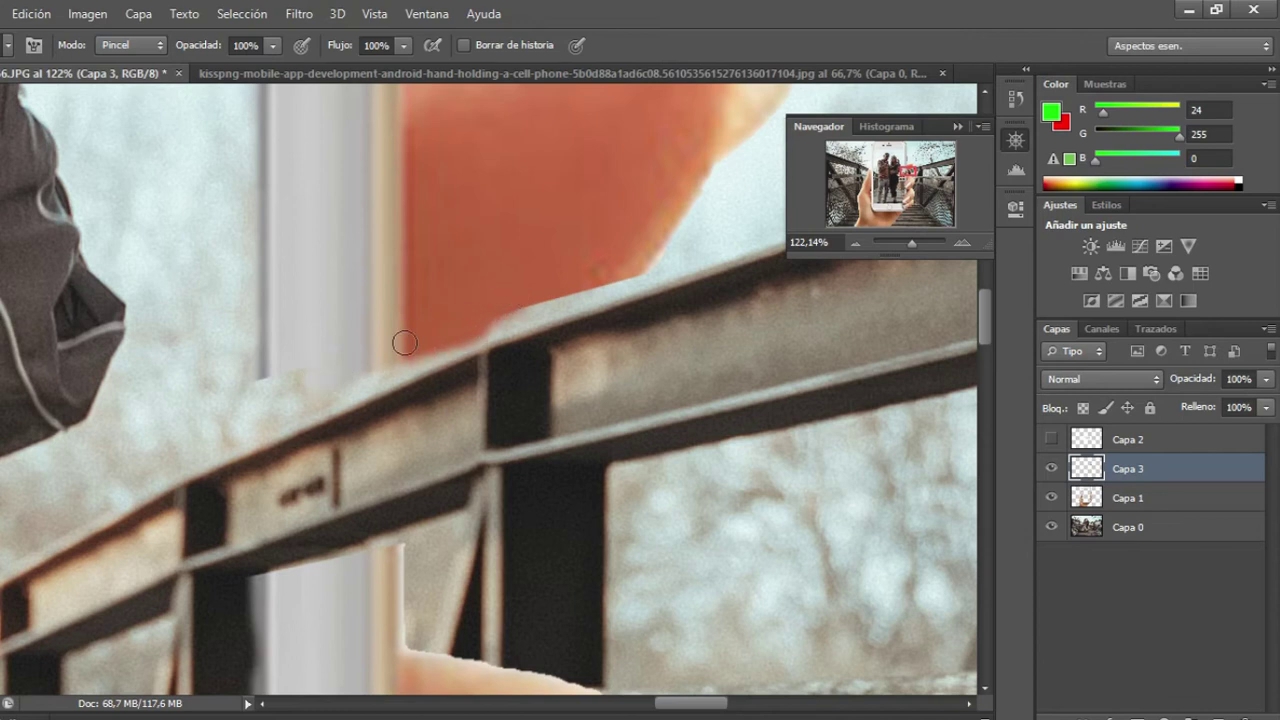
Erase the railing copy's excess edge against the finger so it crosses the fingertip.
scroll(17, 348, down, 2)
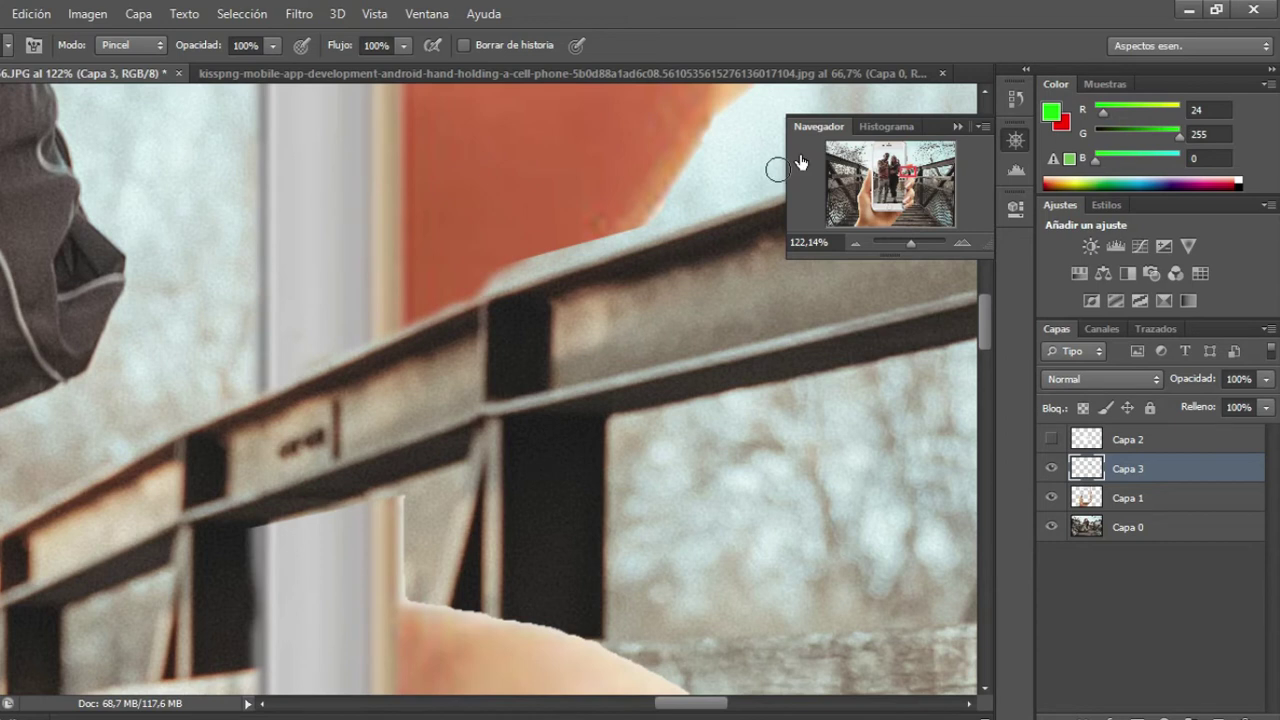
scroll(600, 250, down, 2)
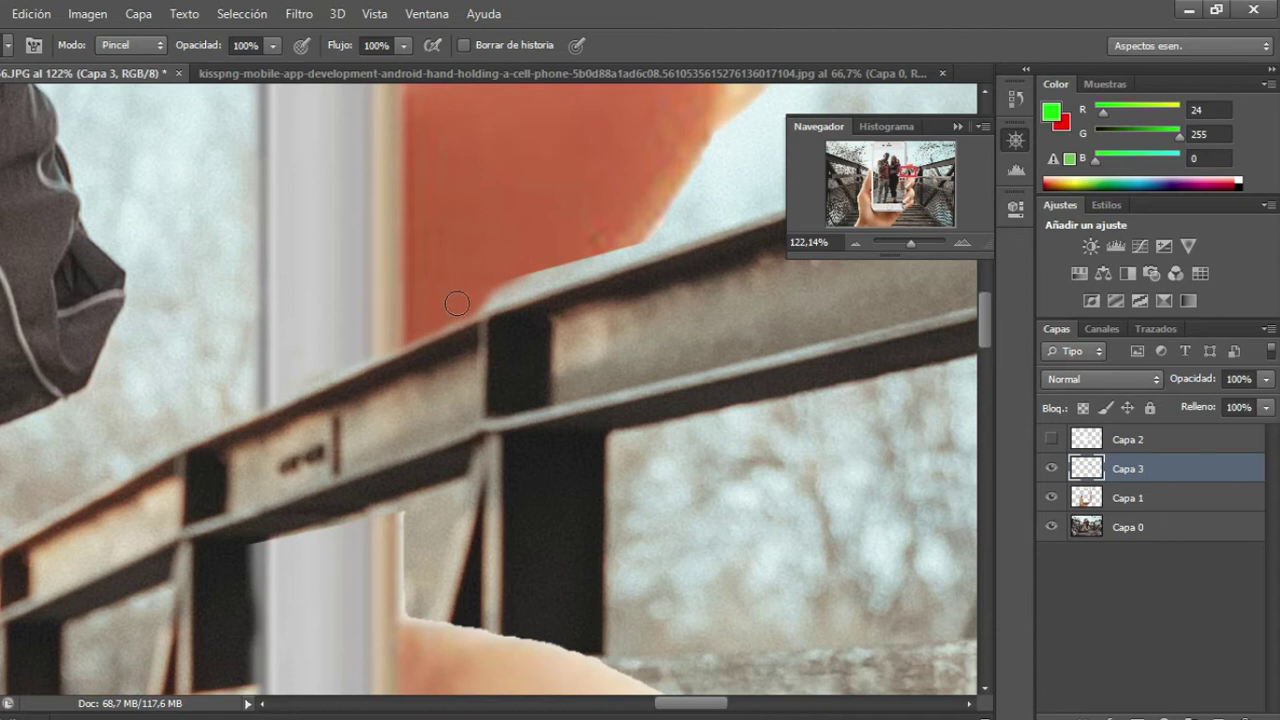
drag(460, 305, 491, 294)
drag(680, 703, 705, 706)
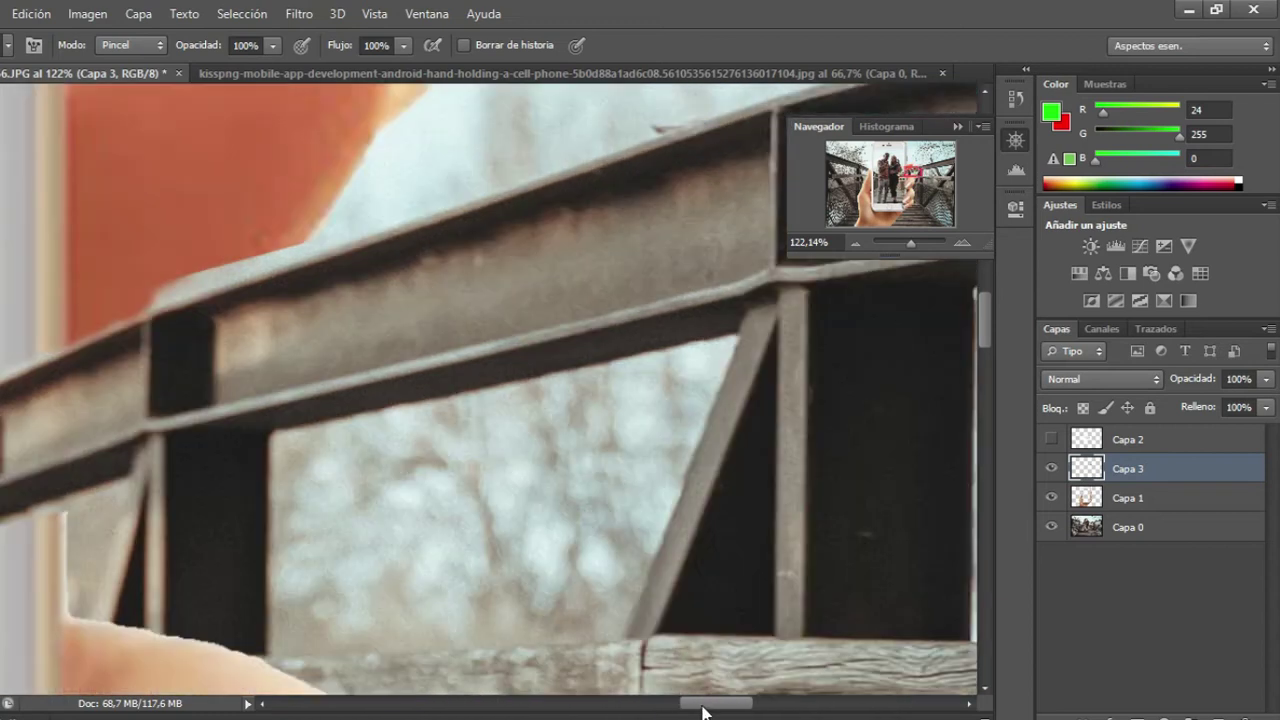
scroll(584, 408, up, 1)
scroll(500, 360, up, 2)
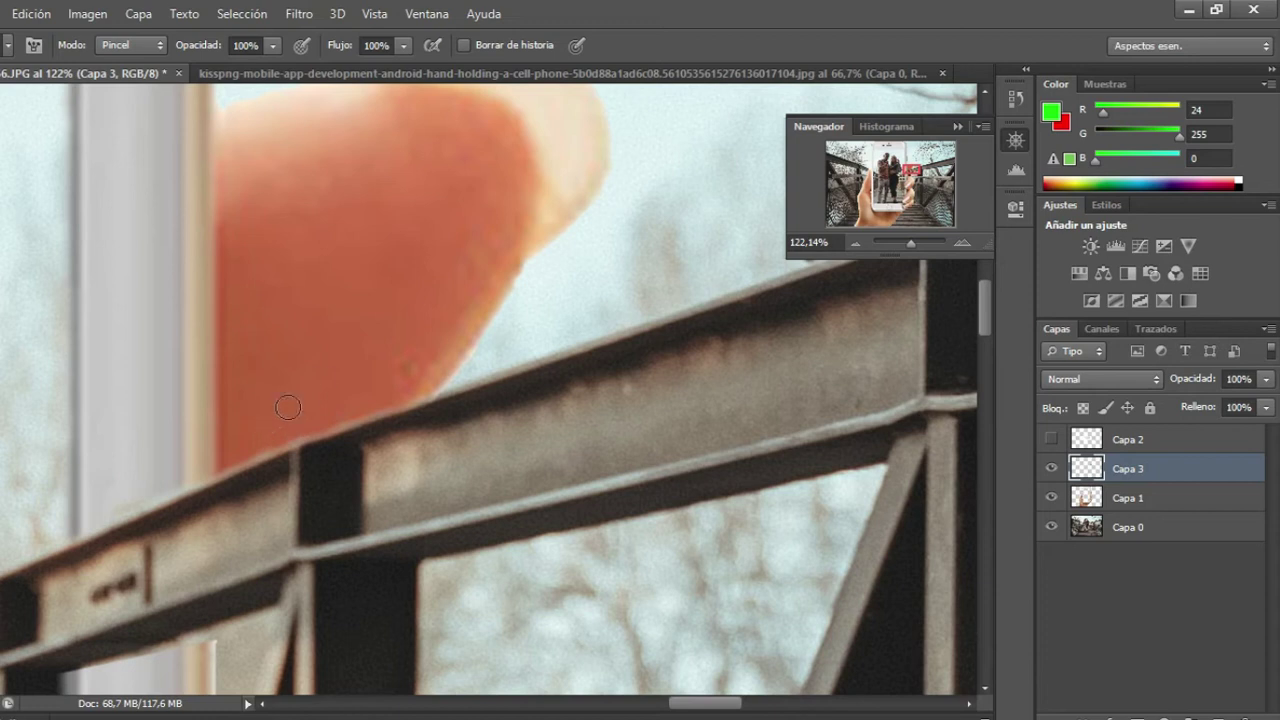
drag(909, 242, 902, 250)
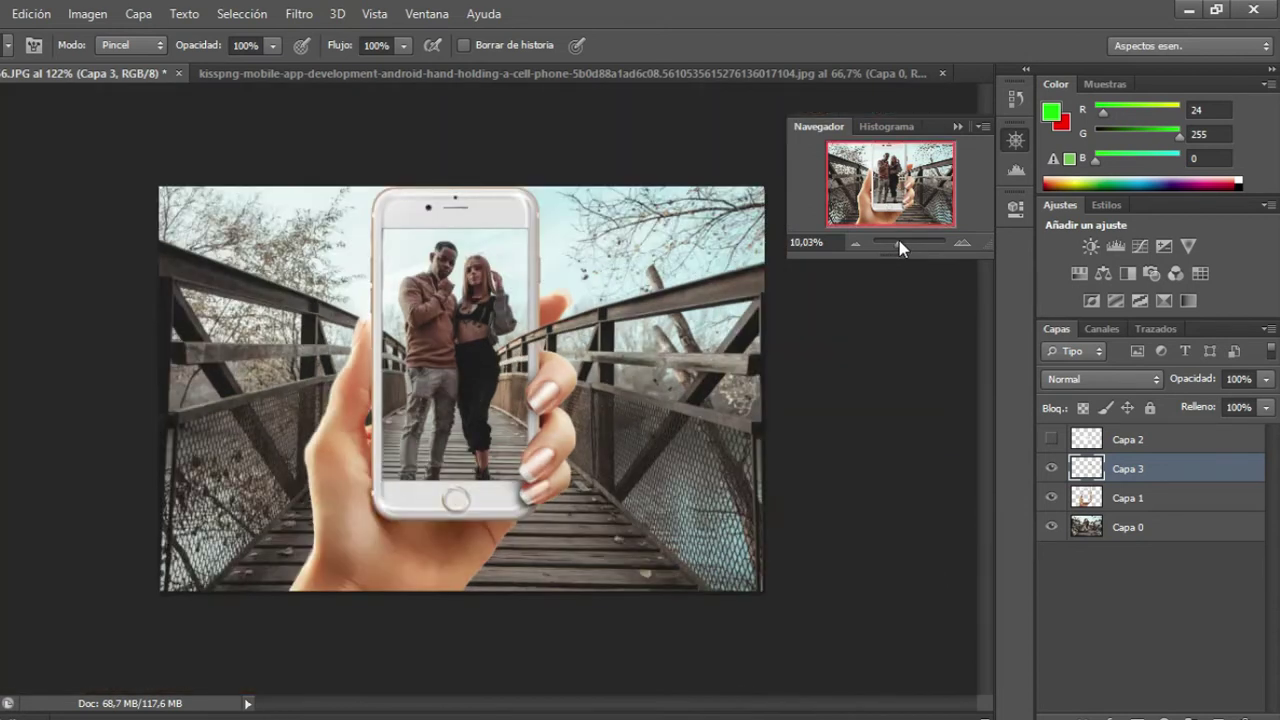
Pick the Polygonal Lasso and toggle Capa 1's visibility to compare the railing behind.
drag(902, 248, 907, 248)
mouse_move(893, 192)
mouse_down()
mouse_move(871, 172)
mouse_move(857, 228)
mouse_up()
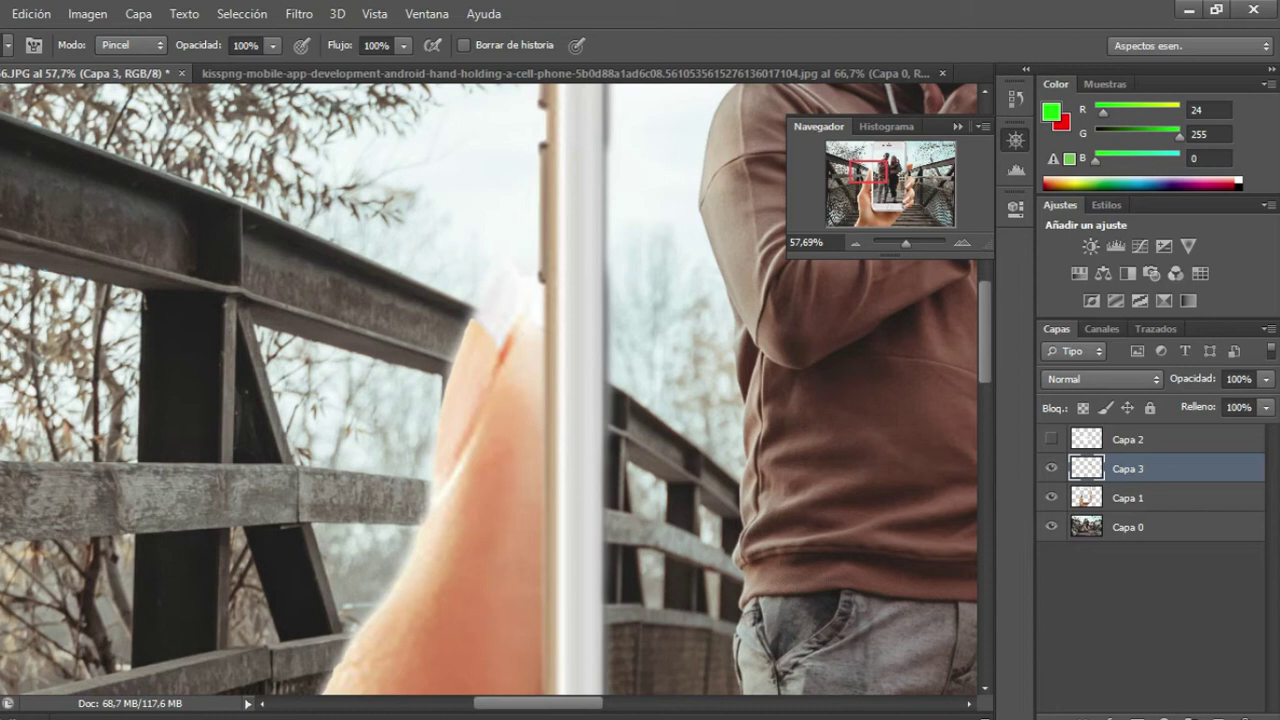
click(60, 158)
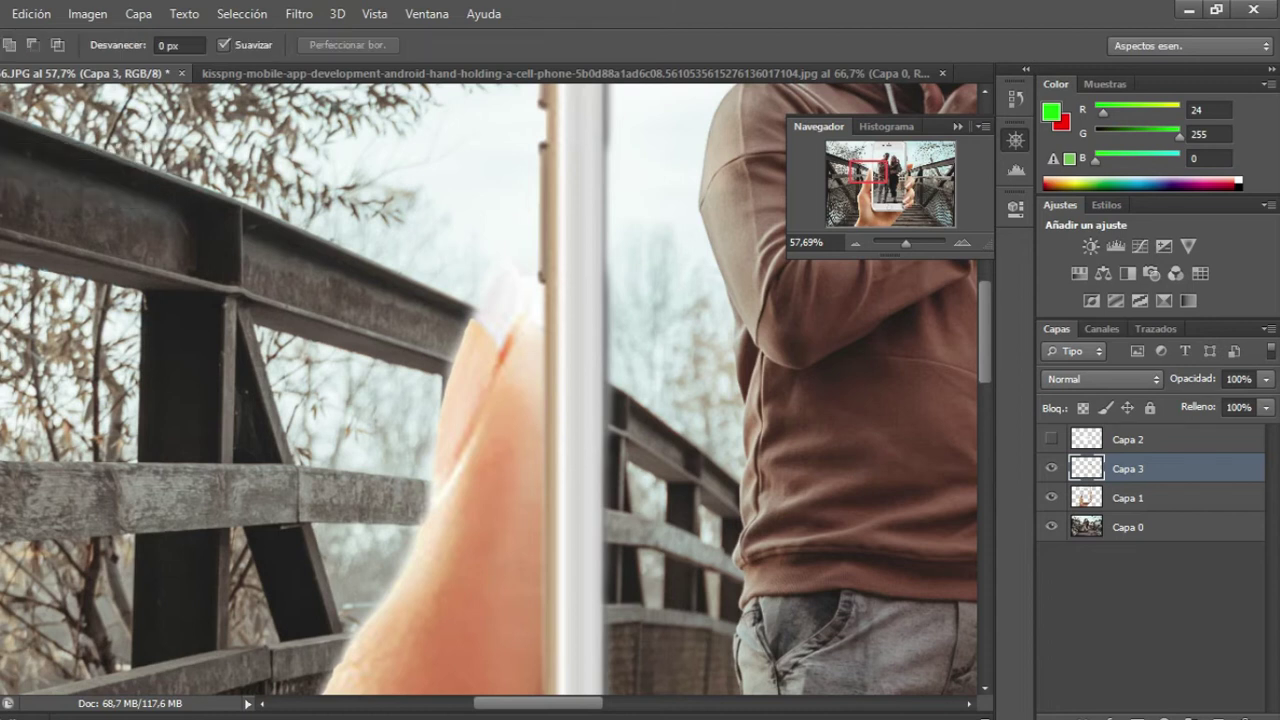
click(1051, 497)
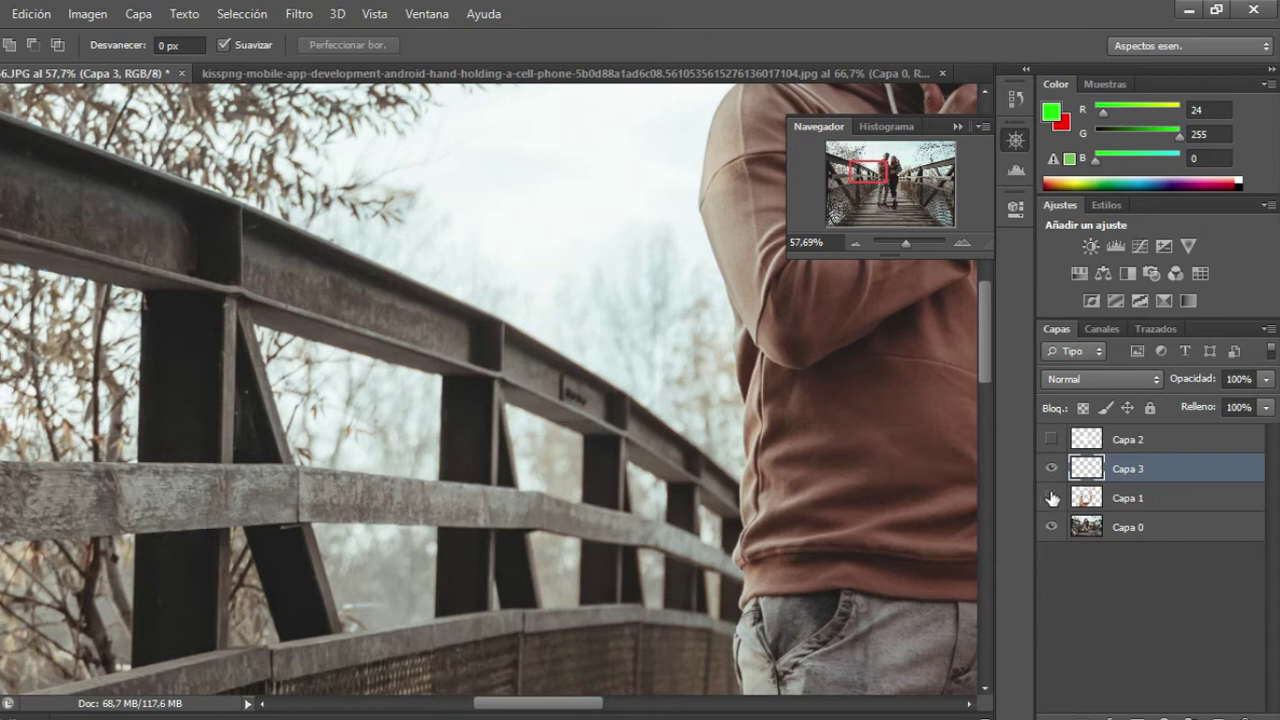
click(1051, 497)
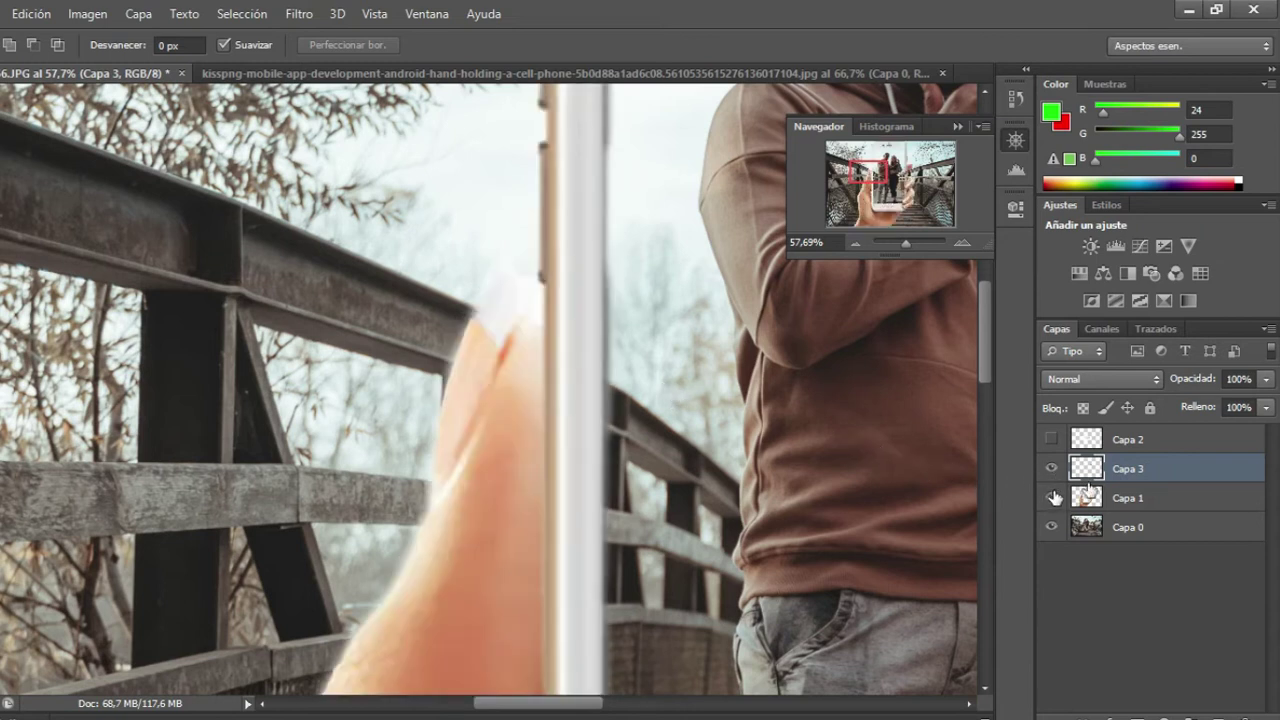
Select Capa 1 and lower its opacity to 26%.
click(1265, 407)
drag(1260, 401, 1193, 409)
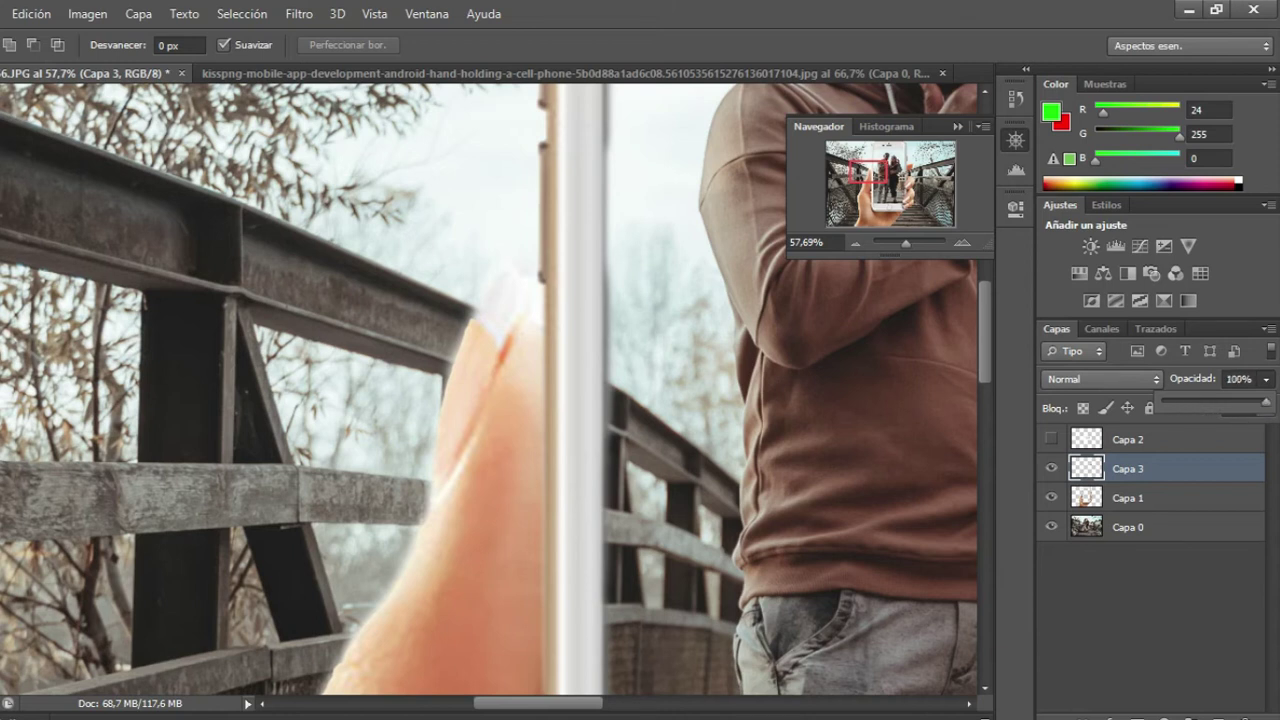
key(Escape)
click(1186, 502)
click(1264, 379)
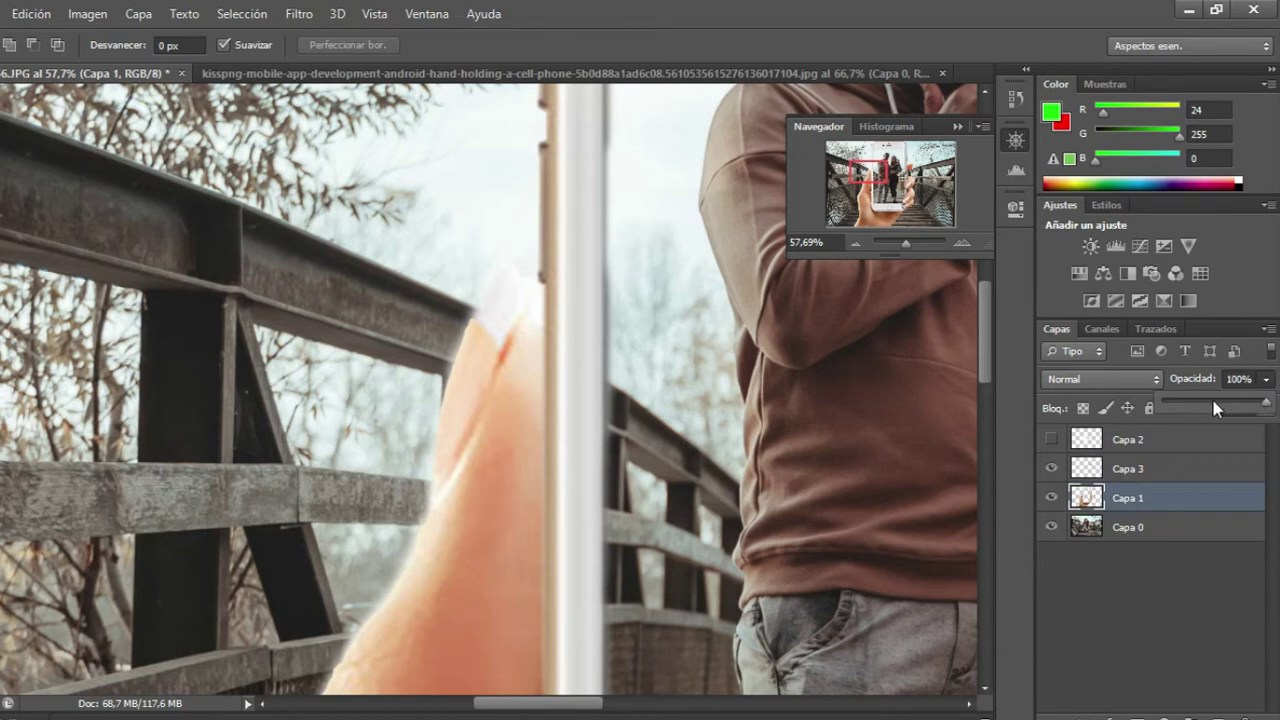
drag(1215, 409, 1192, 411)
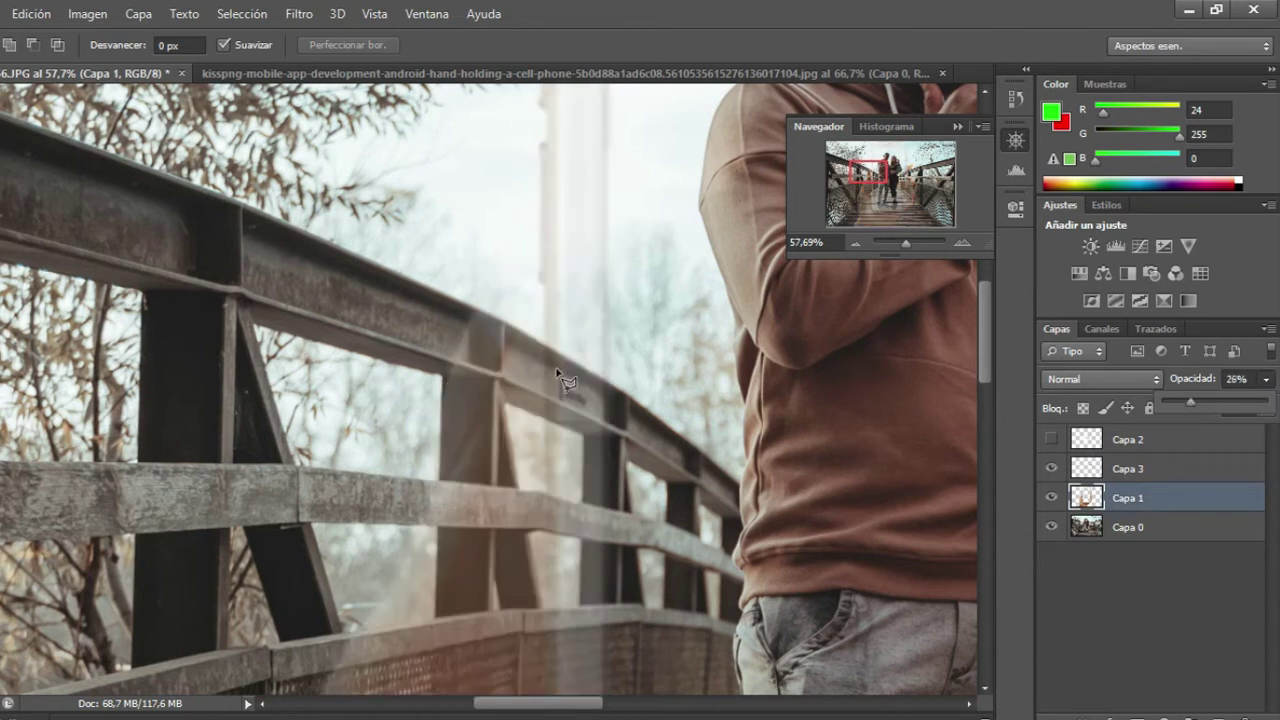
Trace the top railing beam with a polygonal selection and copy it from Capa 0 to Capa 4.
click(676, 432)
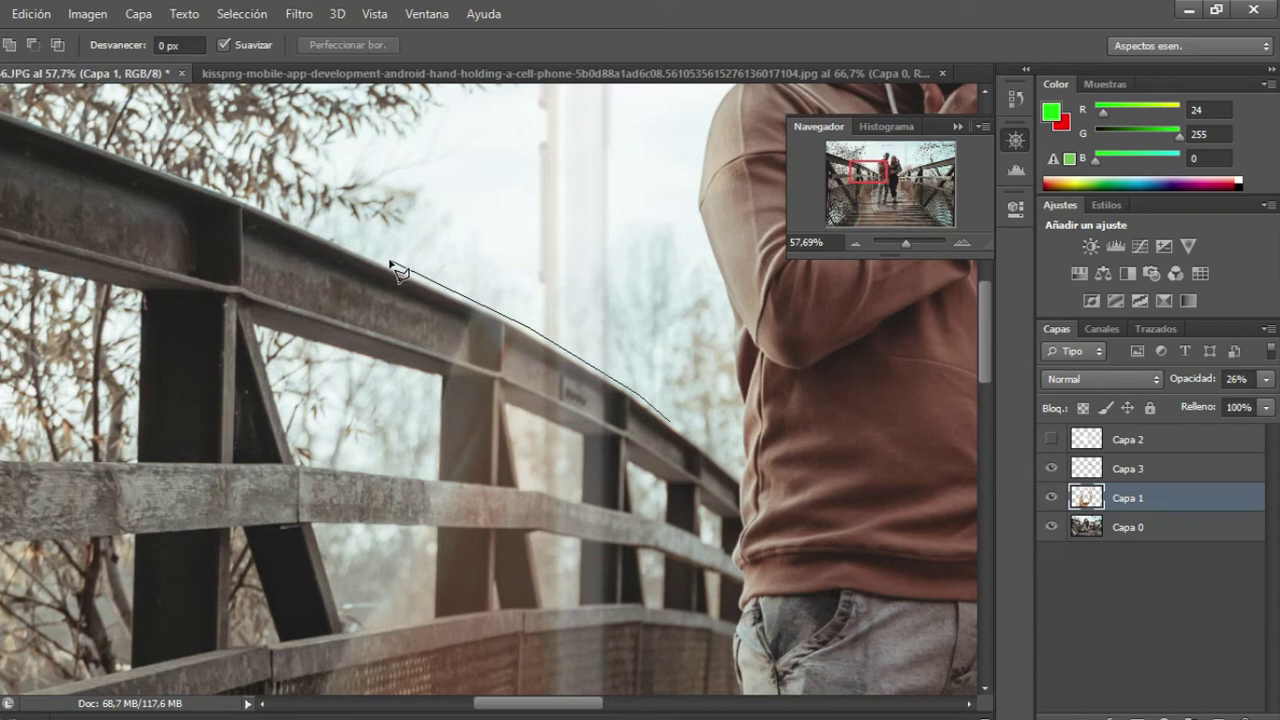
click(389, 262)
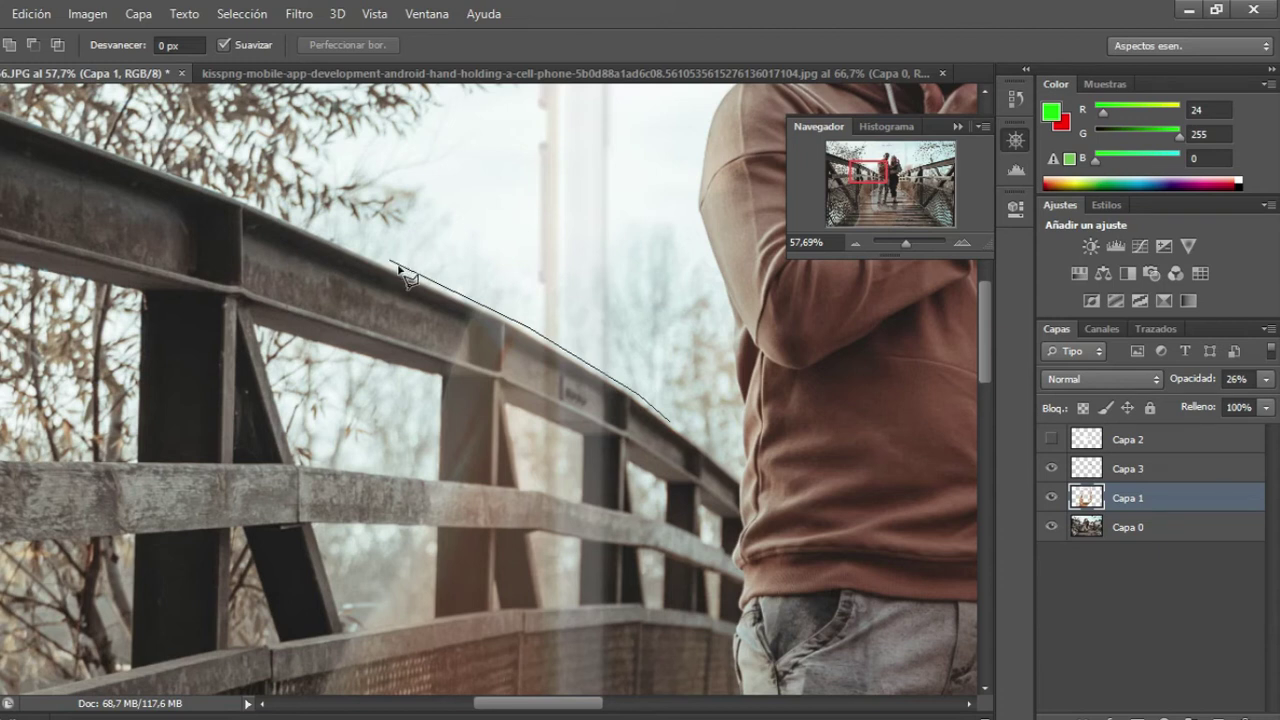
click(376, 369)
click(626, 464)
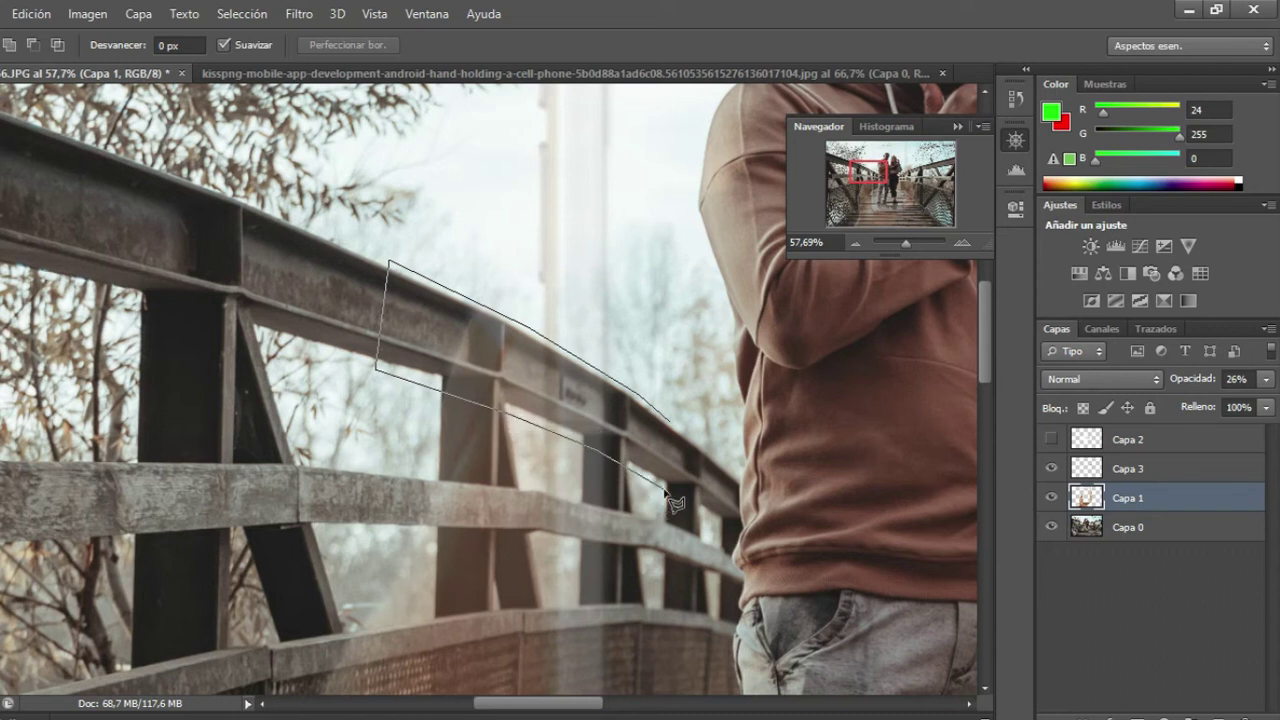
click(719, 519)
click(709, 432)
double_click(669, 428)
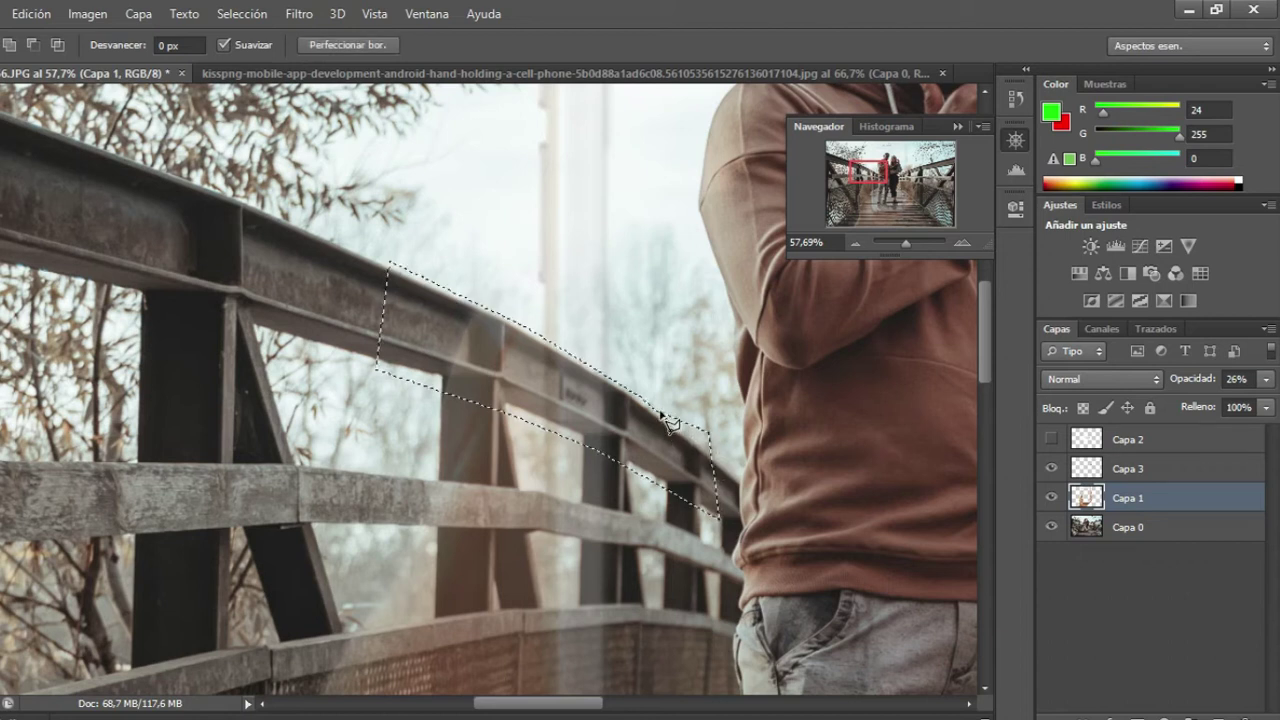
click(1103, 536)
key(ctrl+j)
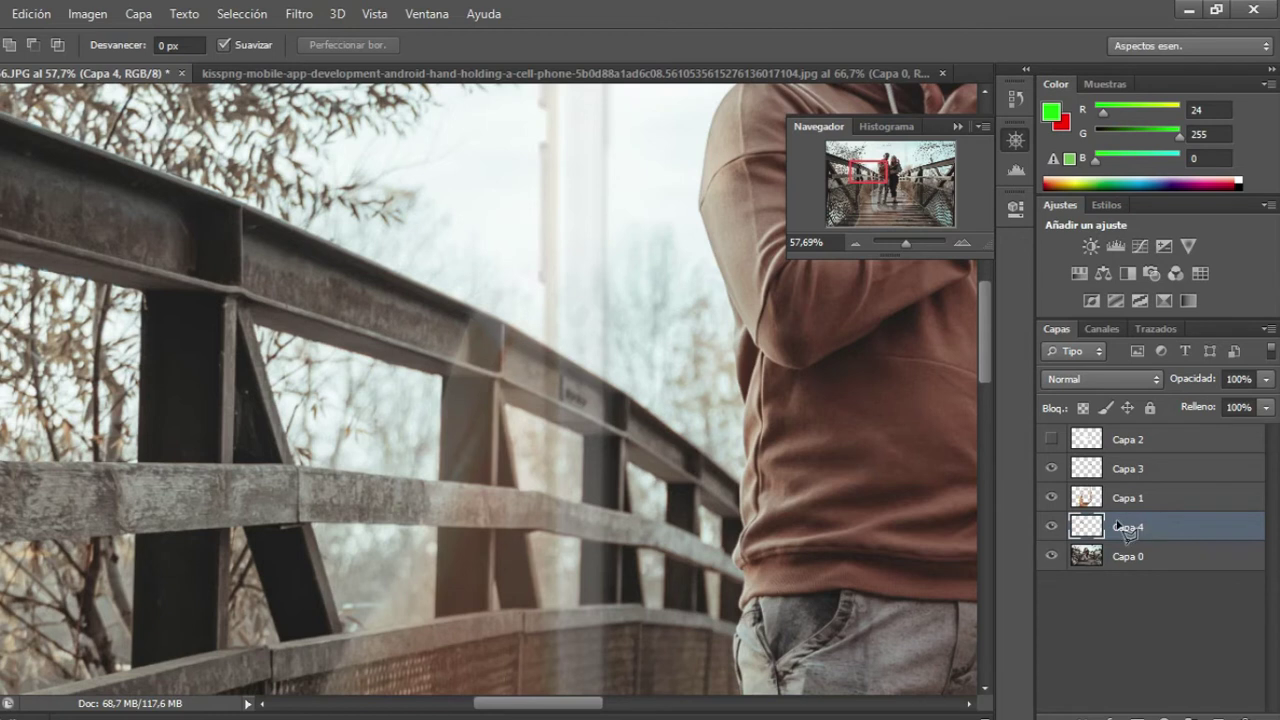
Move Capa 4 above hand layer Capa 1 and return Capa 1 to 100% opacity.
key(v)
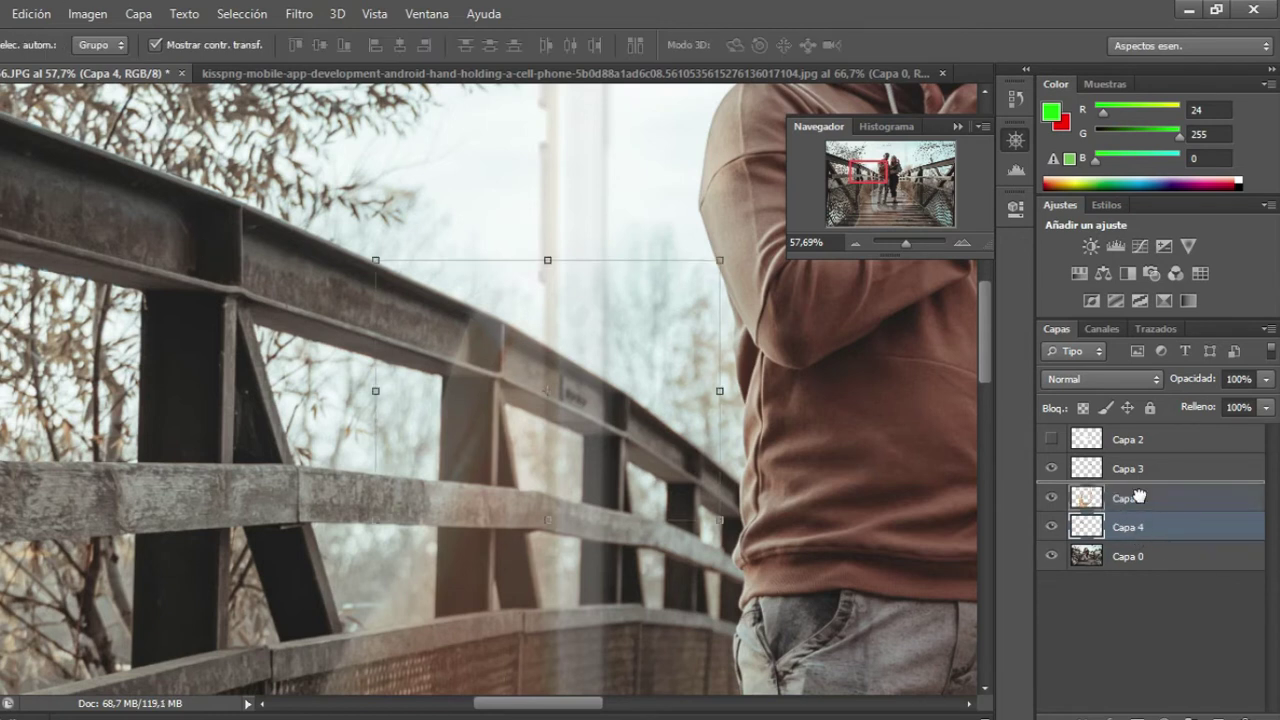
drag(1143, 532, 1100, 490)
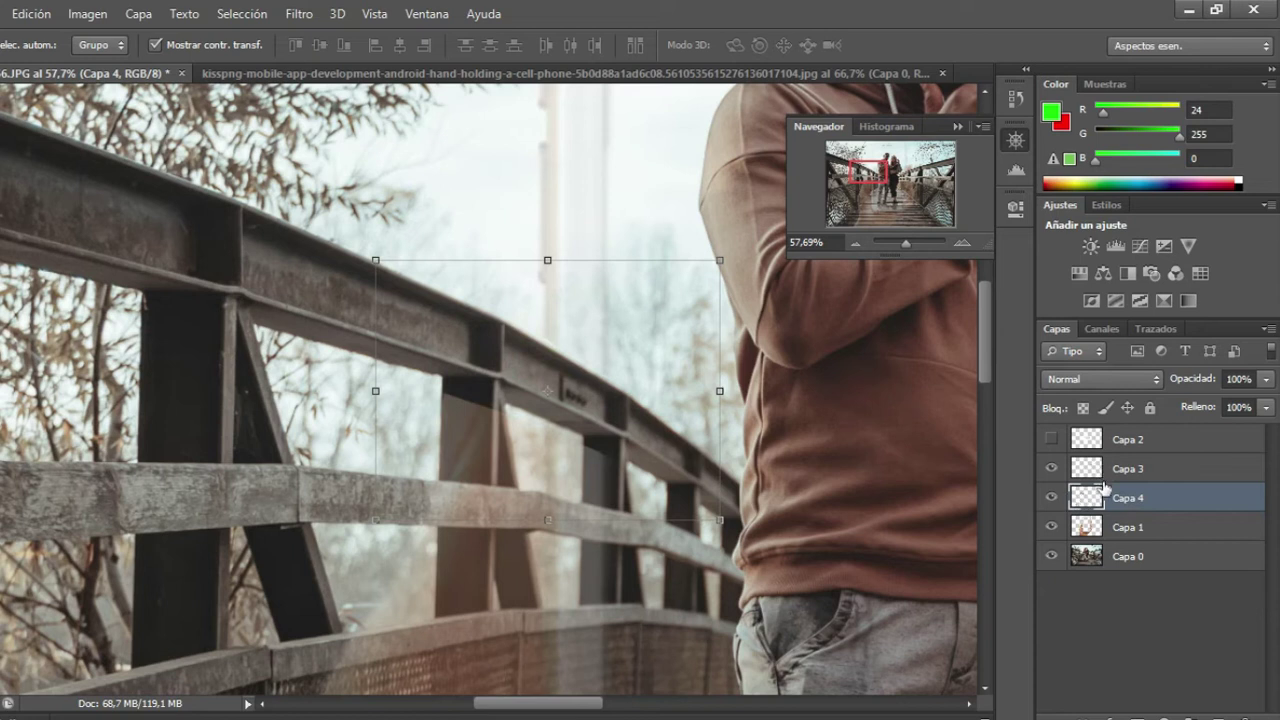
click(1101, 530)
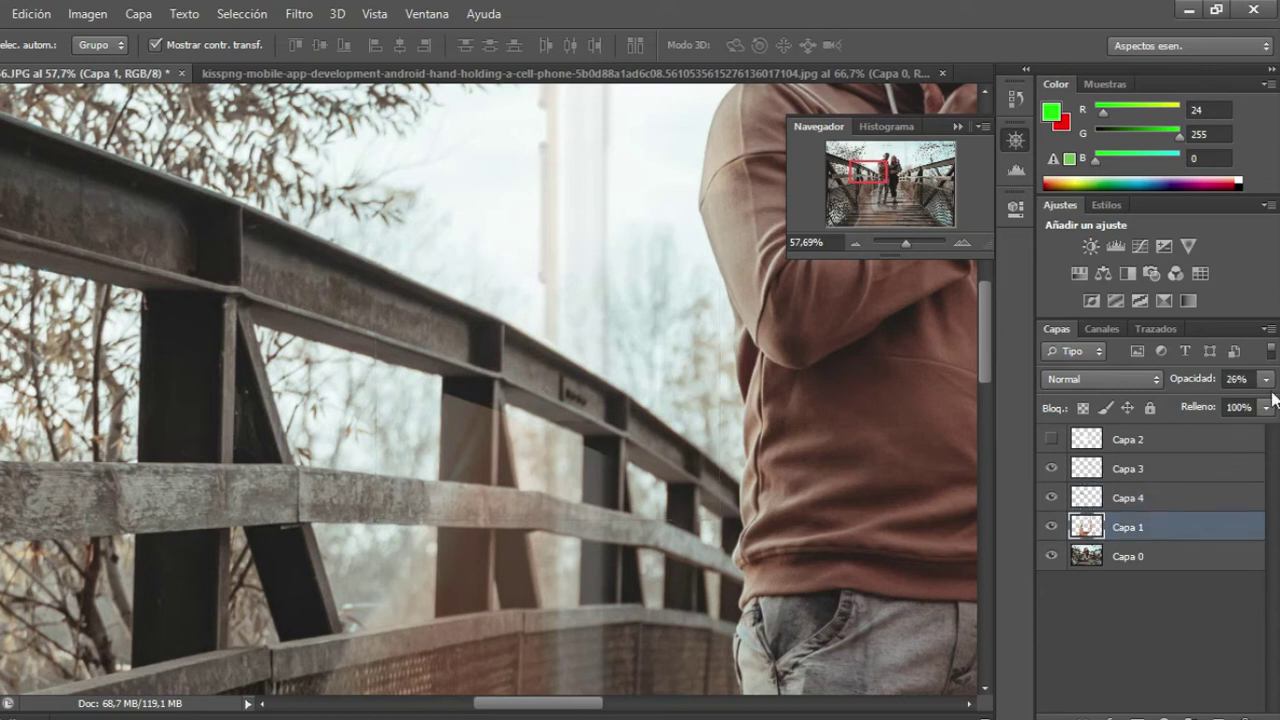
drag(1266, 379, 1279, 404)
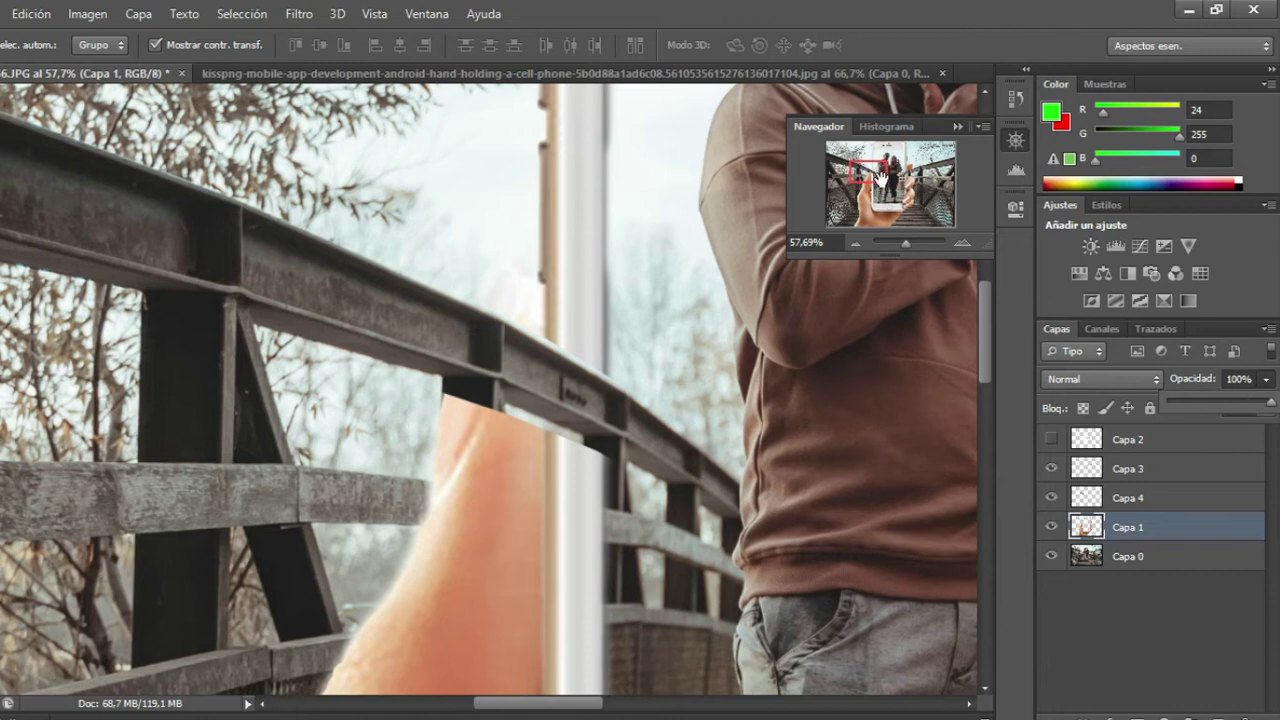
drag(906, 248, 910, 250)
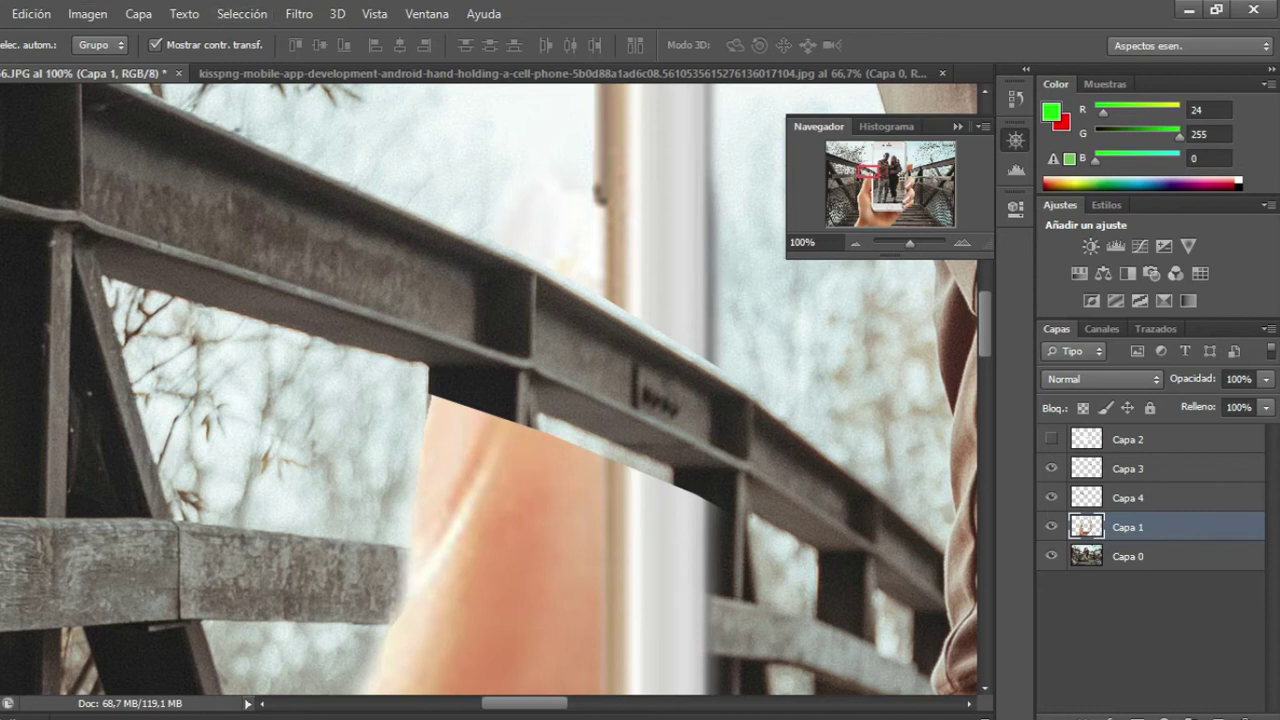
Try an eraser stroke on the beam, undo it, and hide the empty Capa 3.
key(e)
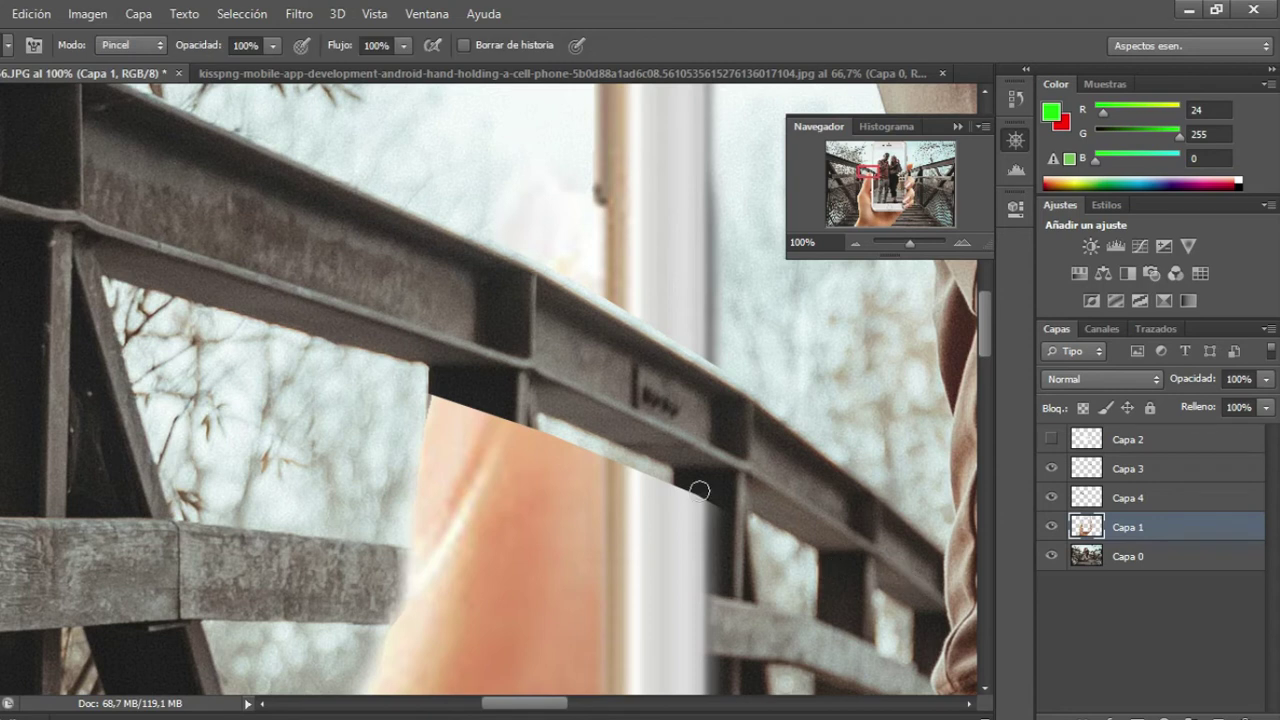
mouse_move(708, 503)
mouse_down()
mouse_move(697, 514)
mouse_move(762, 479)
mouse_up()
key(ctrl+z)
click(1090, 497)
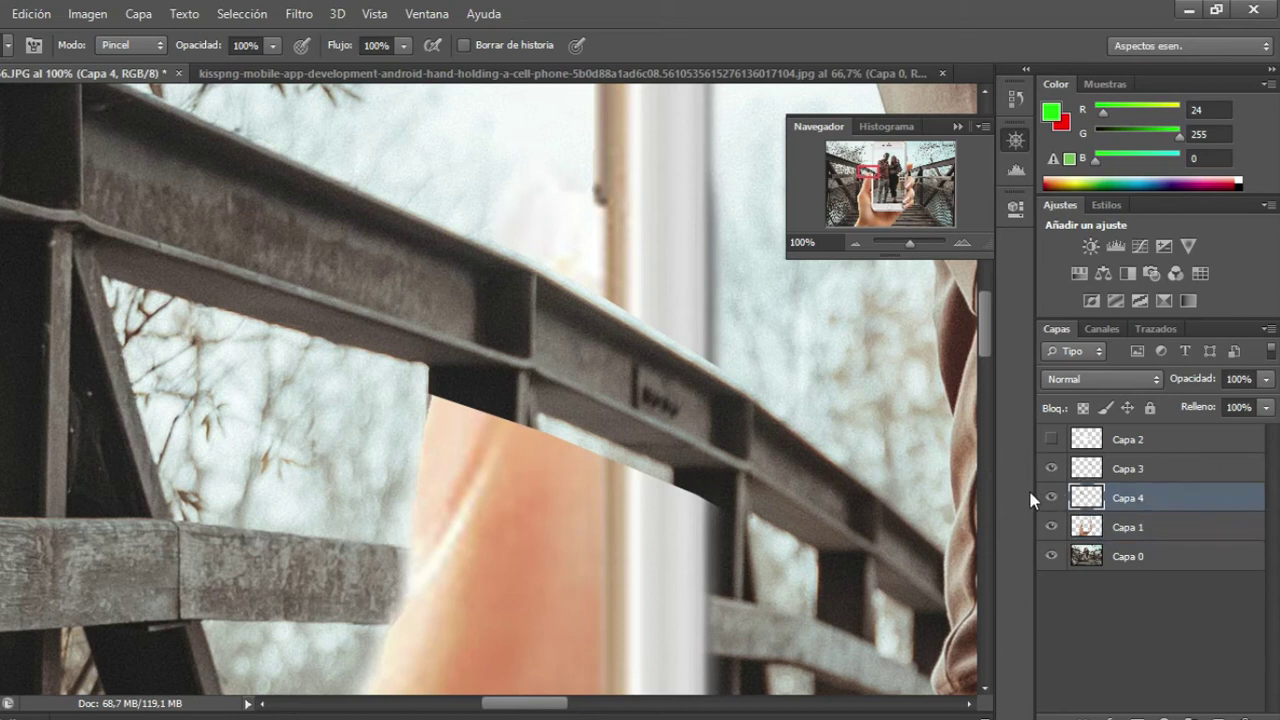
click(1050, 499)
click(1050, 468)
Compare layer visibility, then erase the dark shadow under the railing beam on Capa 4.
click(1050, 530)
click(1050, 497)
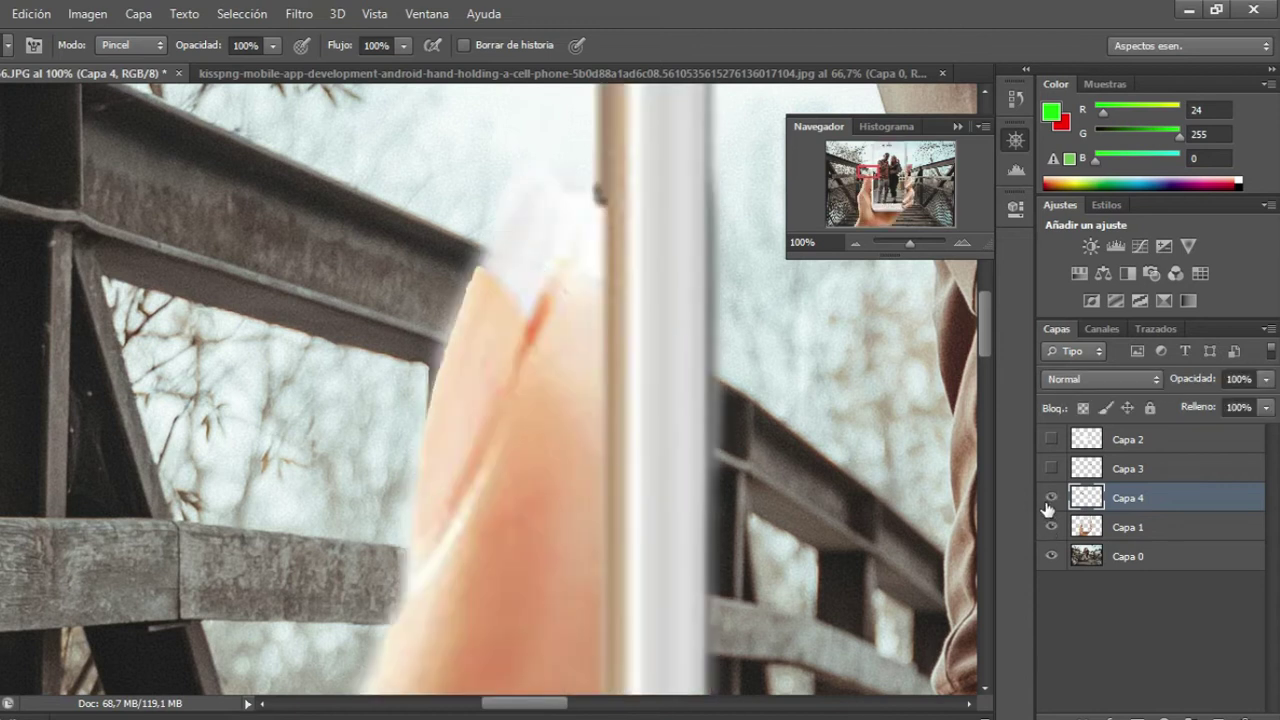
click(1048, 500)
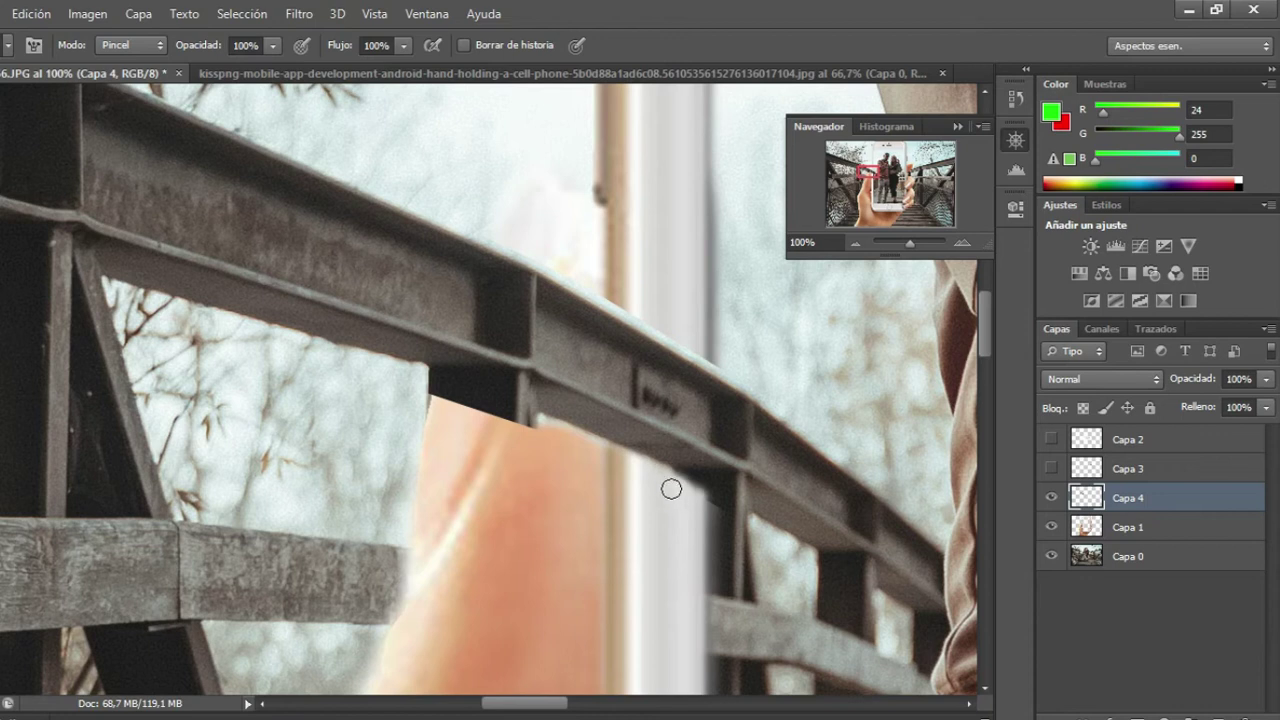
drag(712, 513, 700, 507)
drag(910, 243, 905, 257)
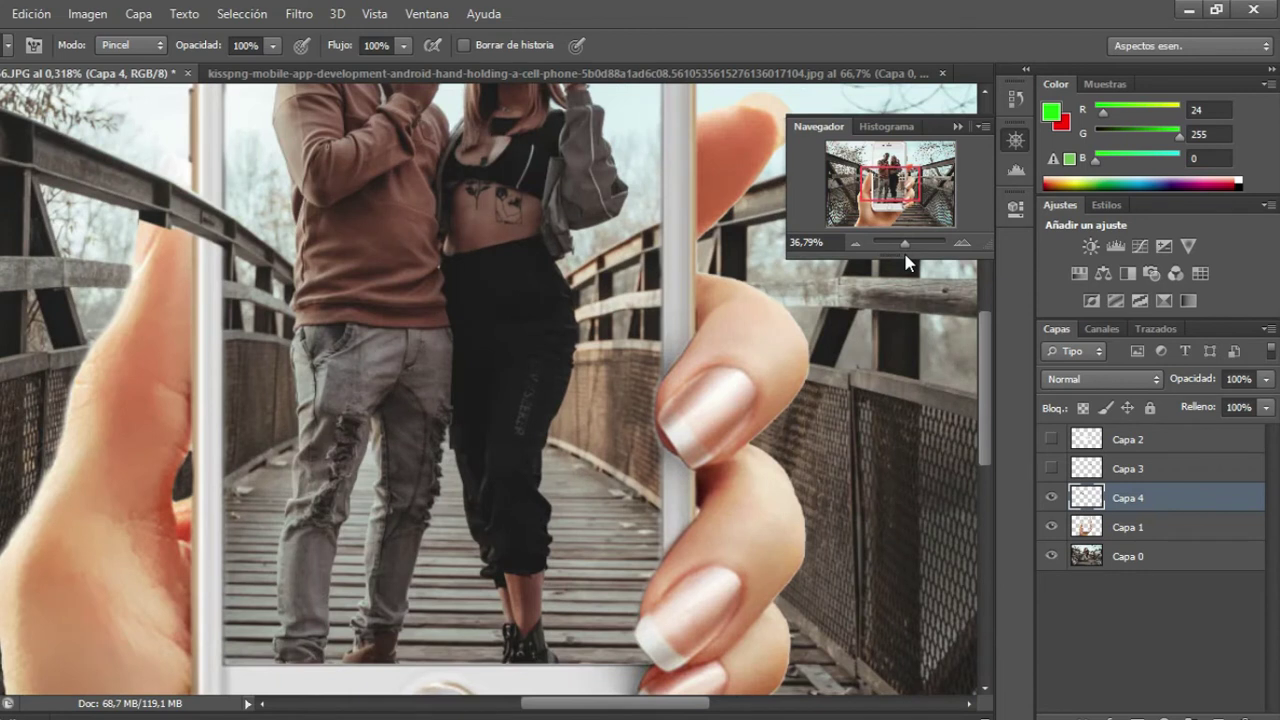
Zoom to 122% and pan to where the railing beam crosses the fingertip.
drag(905, 254, 909, 268)
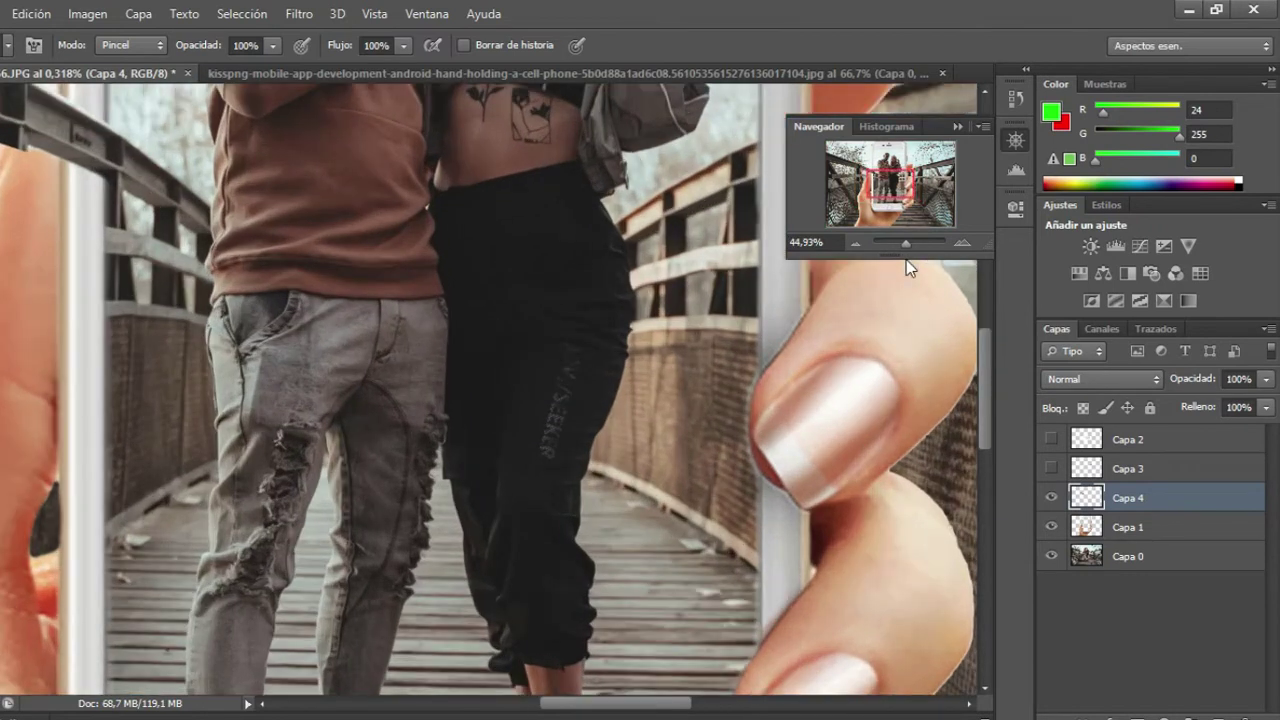
drag(909, 268, 912, 270)
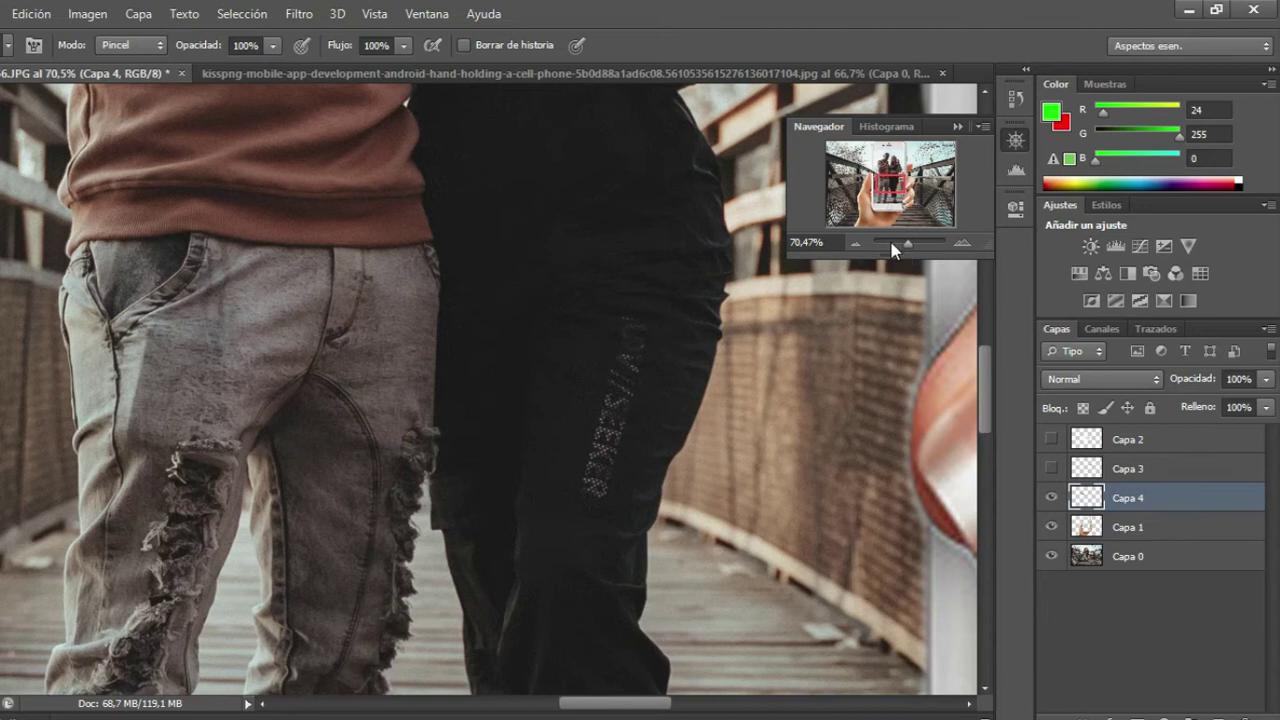
drag(888, 194, 858, 178)
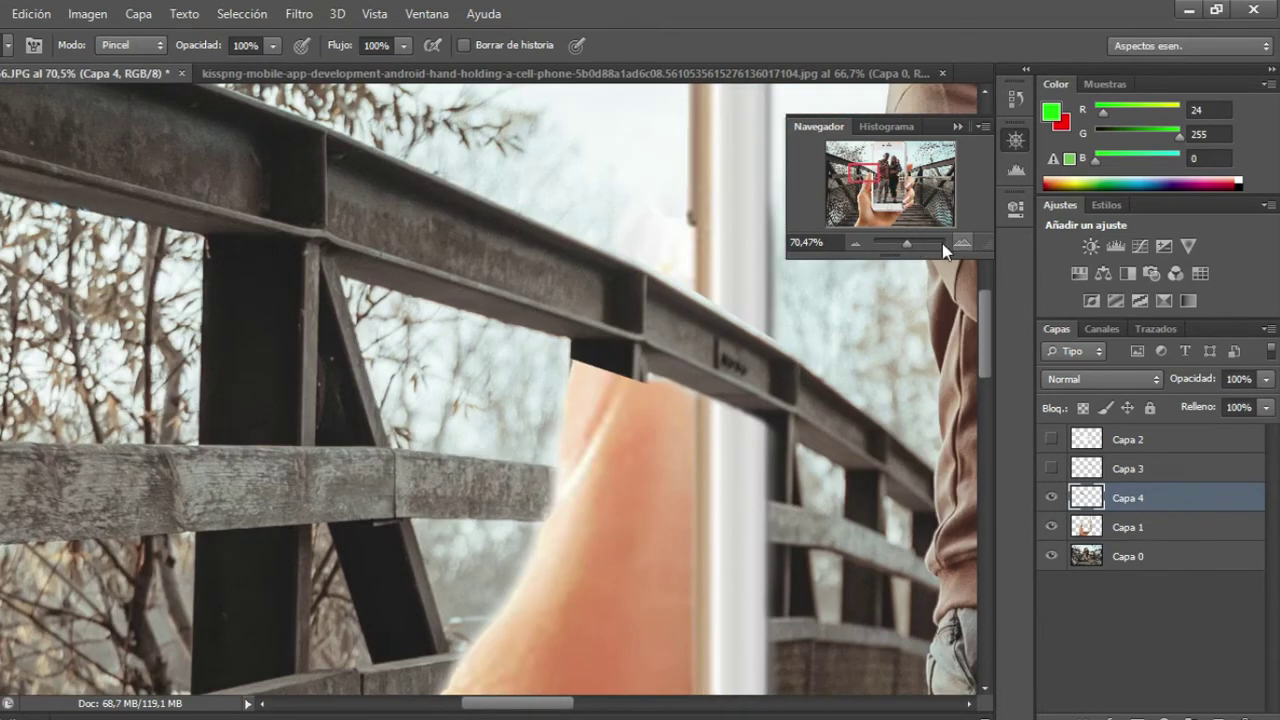
click(912, 244)
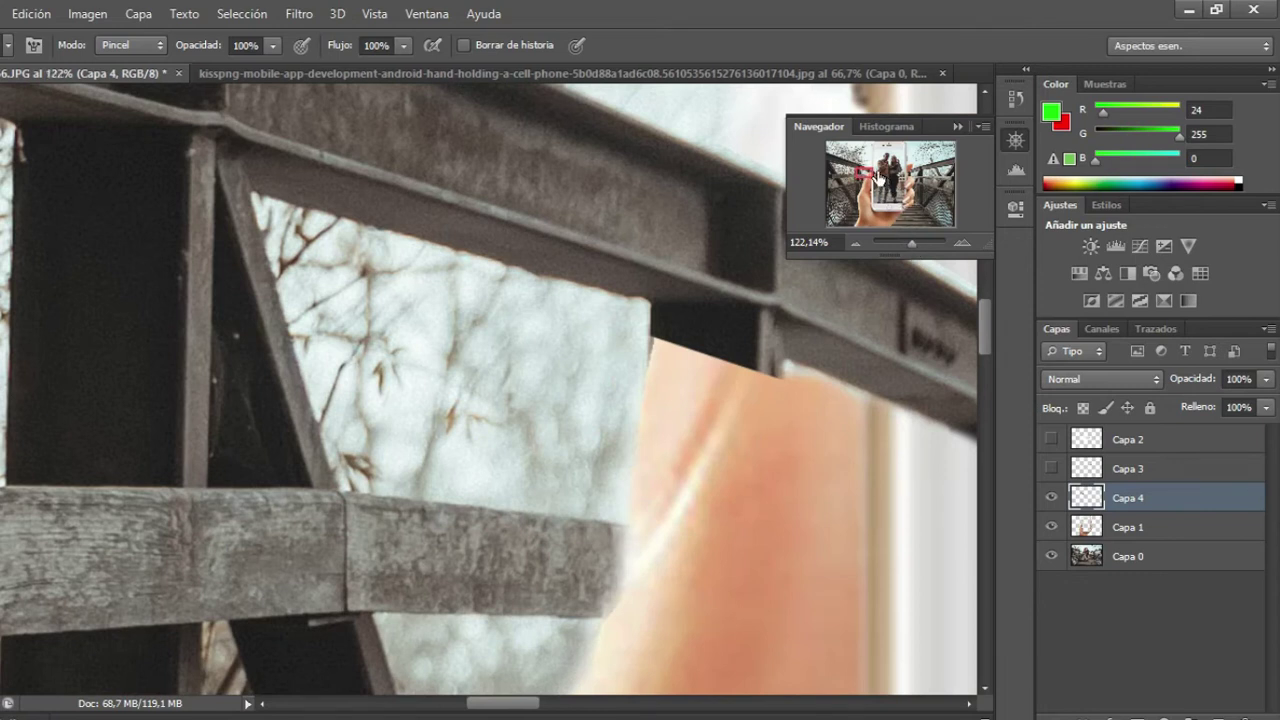
drag(864, 168, 869, 164)
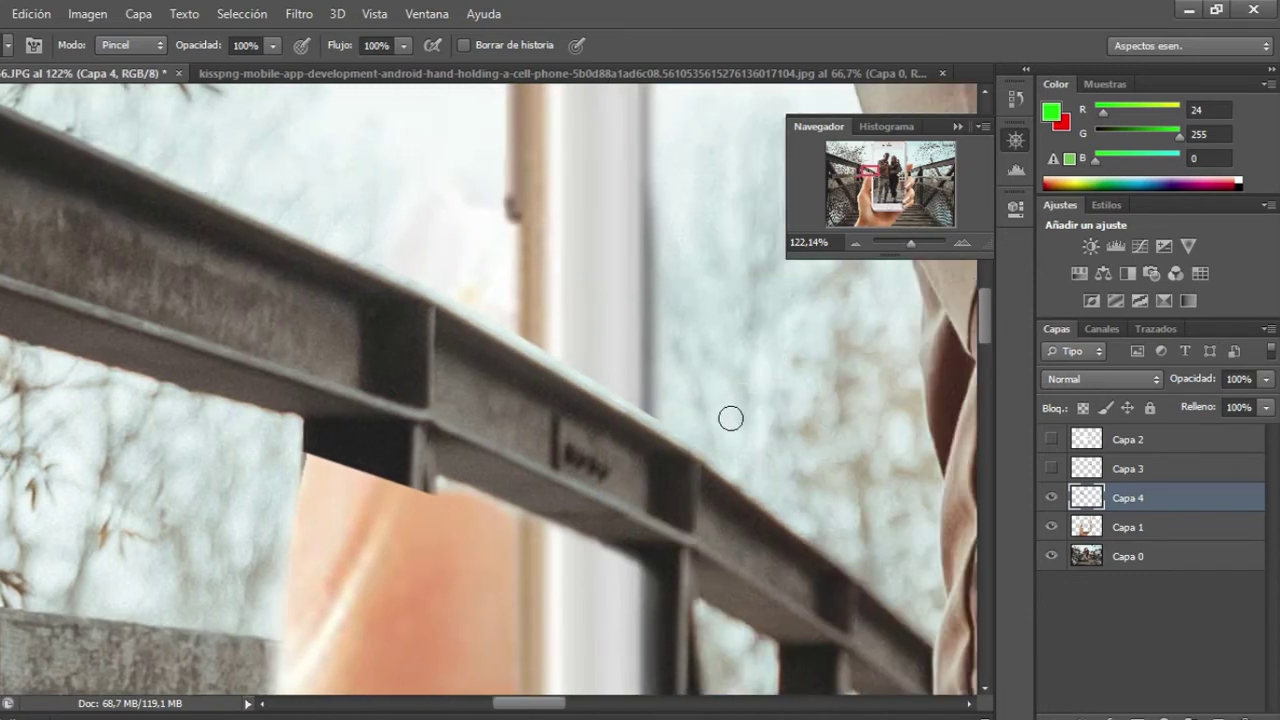
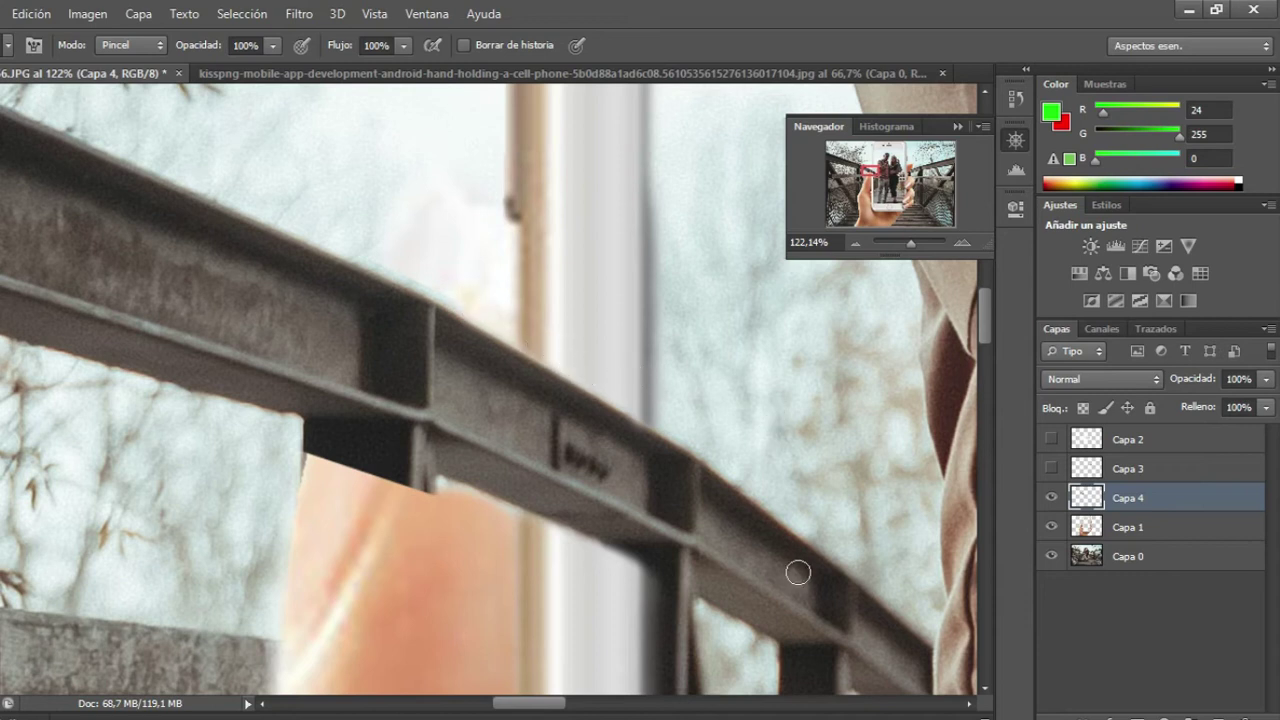
Lower Capa 4's opacity to see the finger, and enlarge the Eraser brush.
click(1266, 379)
drag(1268, 403, 1192, 408)
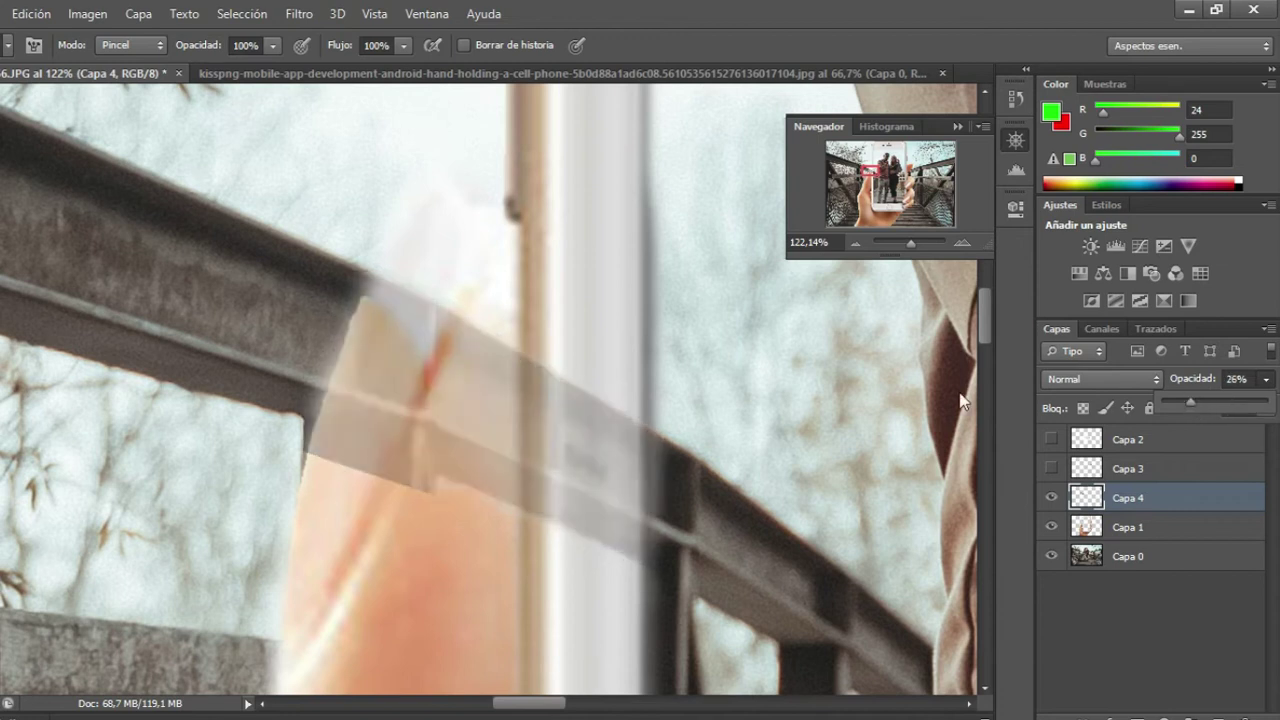
click(7, 46)
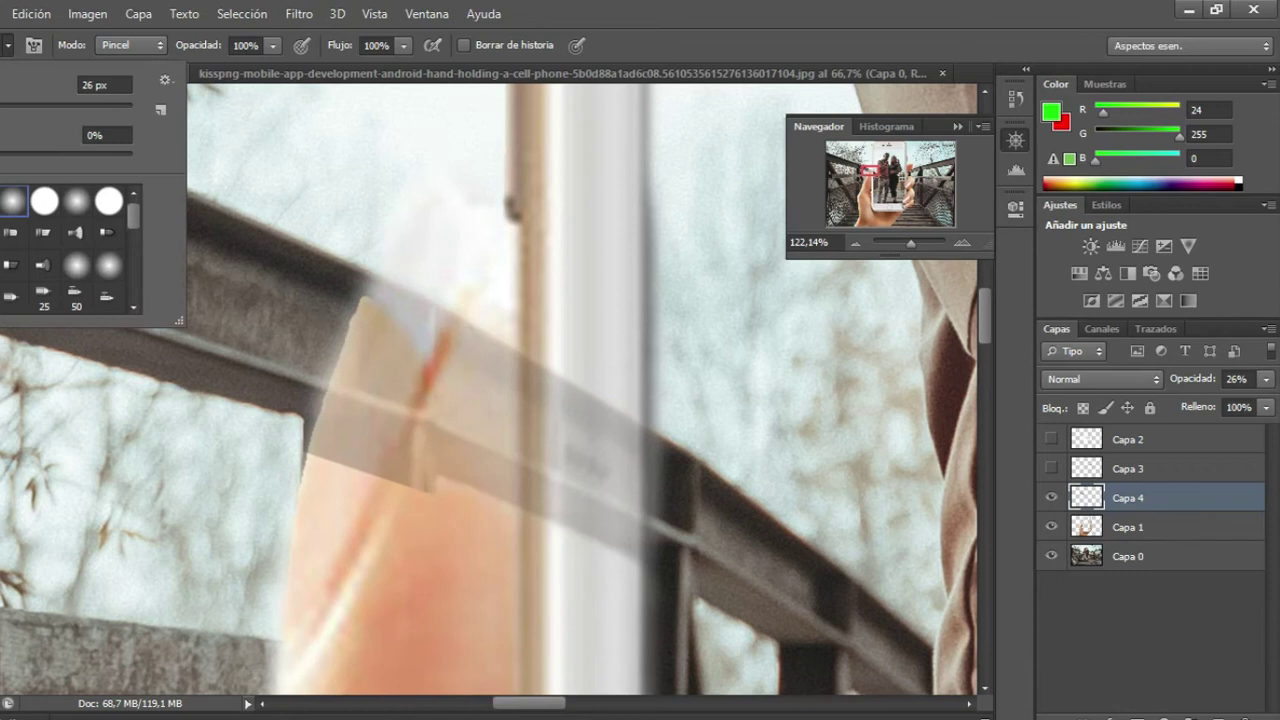
key(Up)
key(Up)
key(Up)
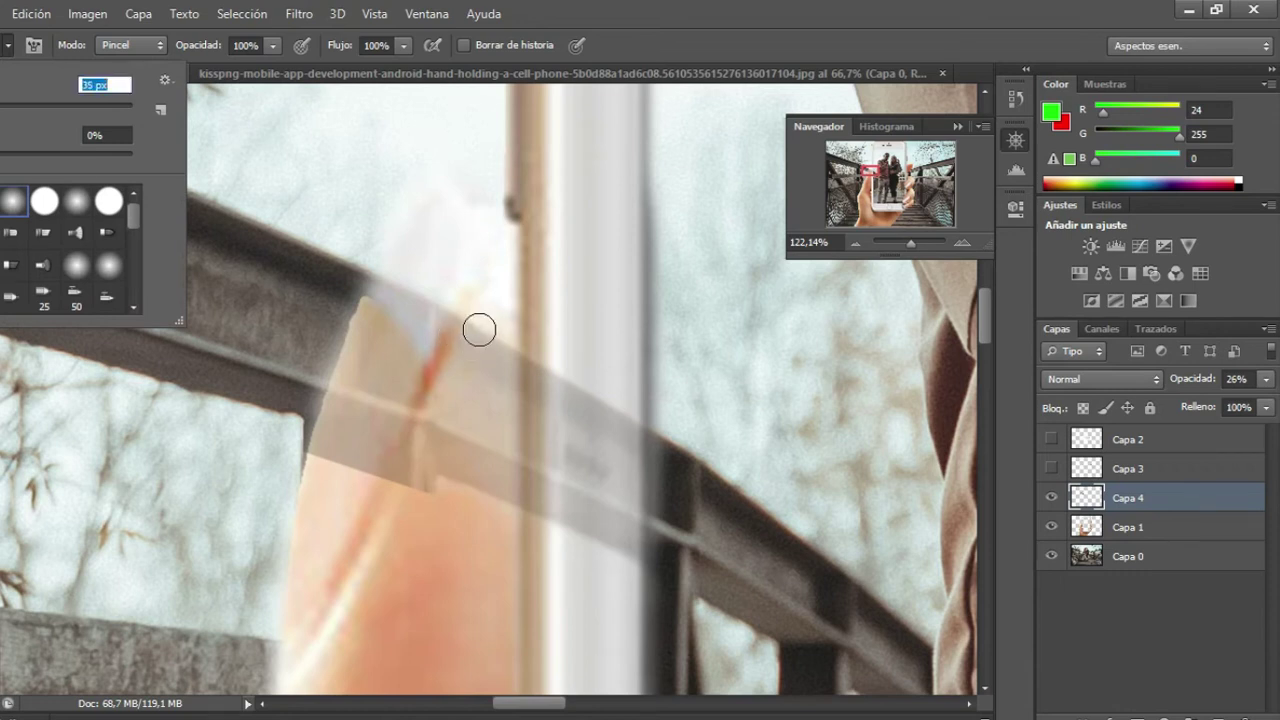
key(Return)
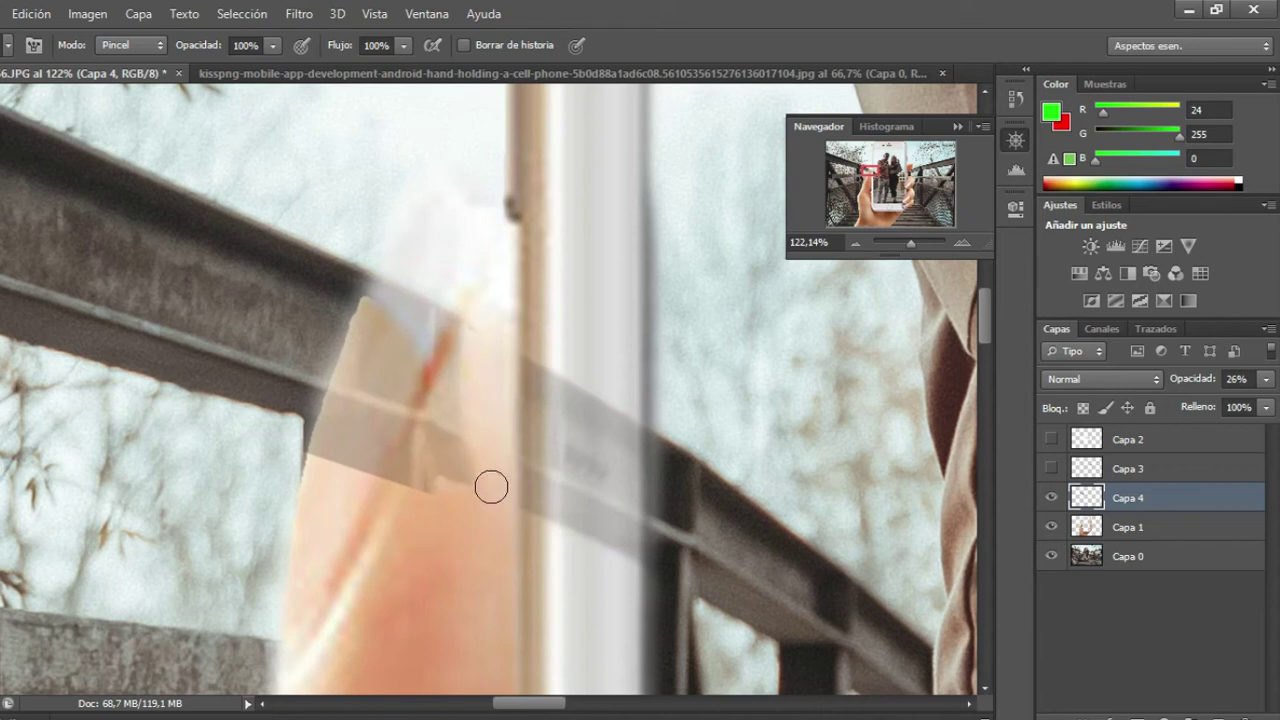
Erase the railing along the finger's left edge and fingertip, restoring Capa 4 to 100% opacity.
click(1266, 381)
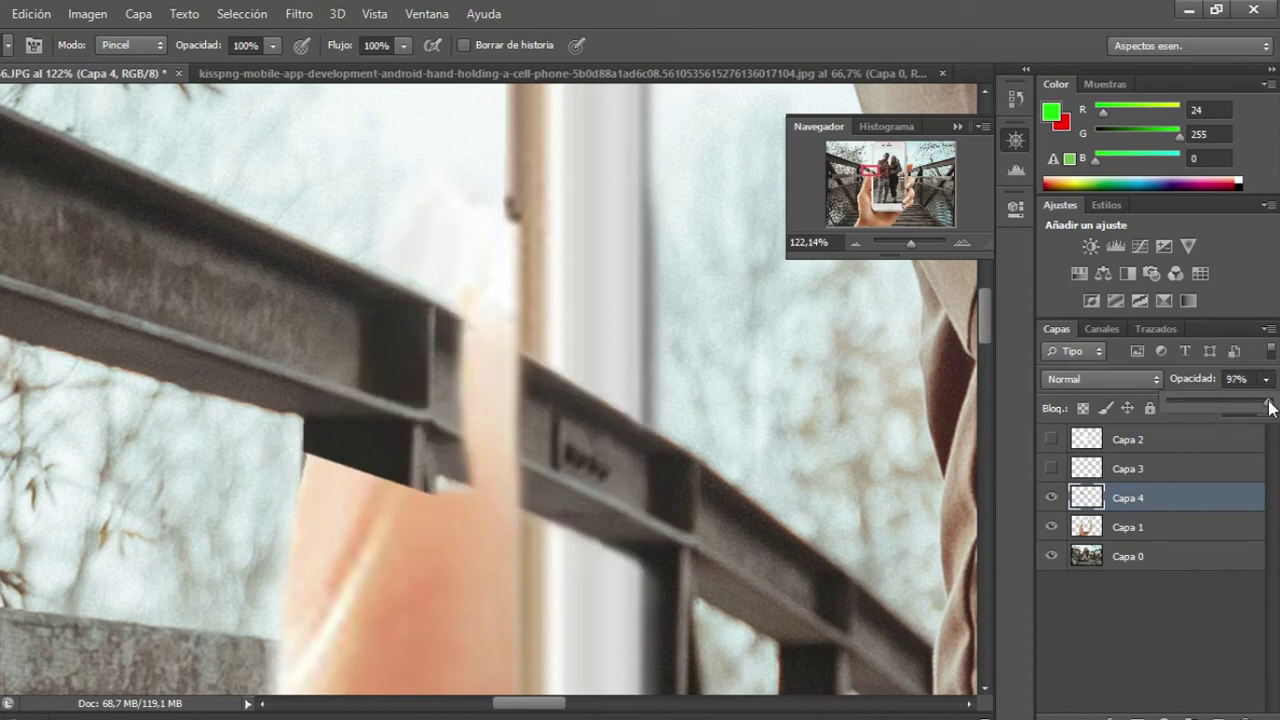
mouse_move(1272, 402)
mouse_down()
mouse_move(1144, 398)
mouse_move(1219, 391)
mouse_move(1196, 401)
mouse_up()
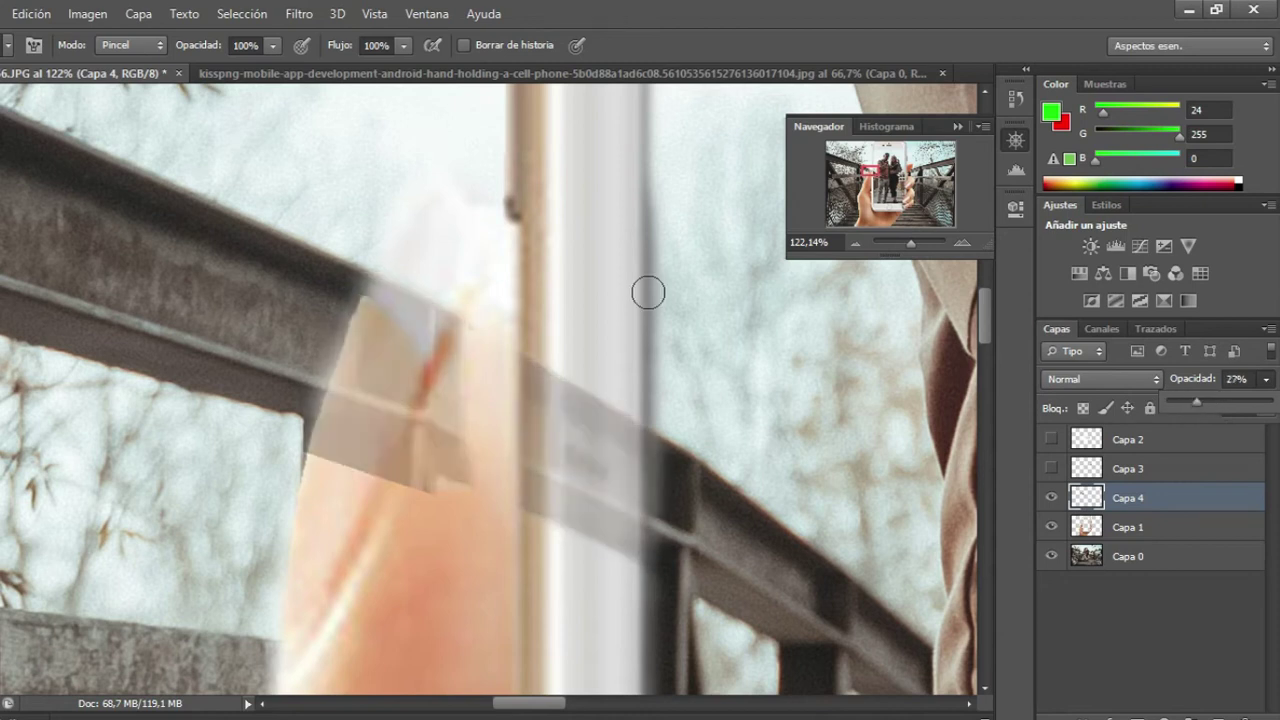
click(405, 265)
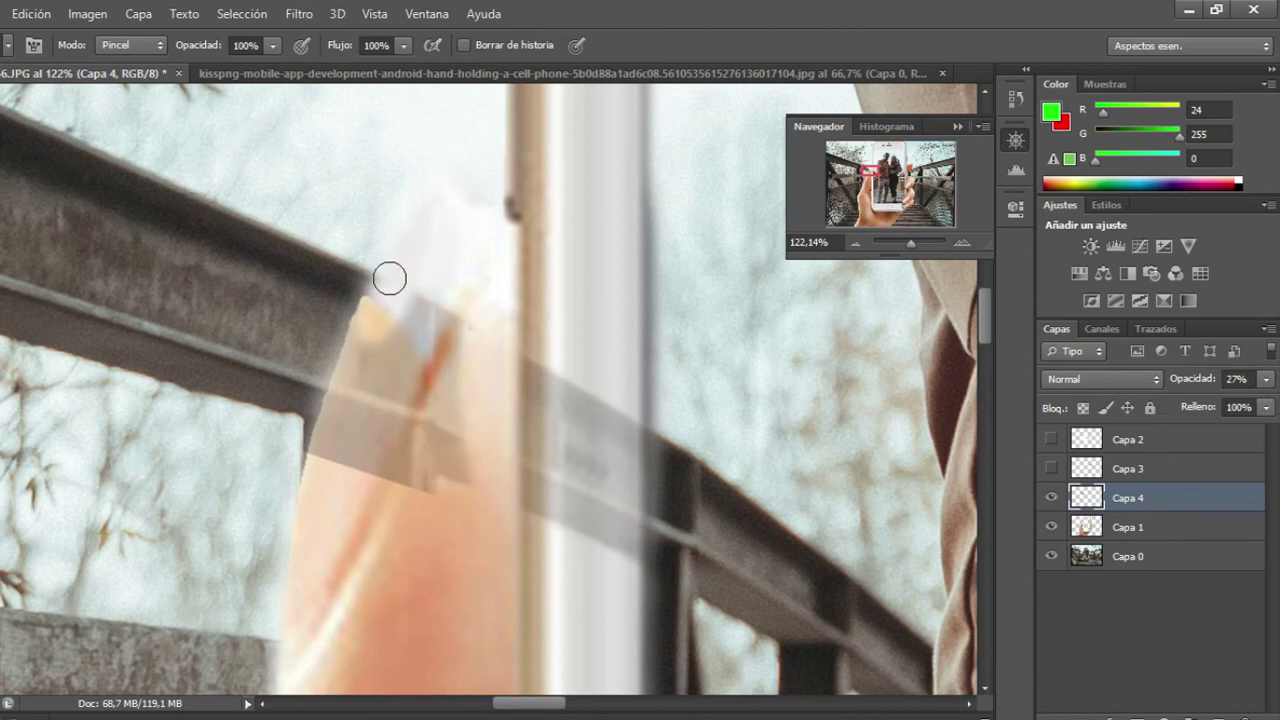
drag(359, 325, 318, 475)
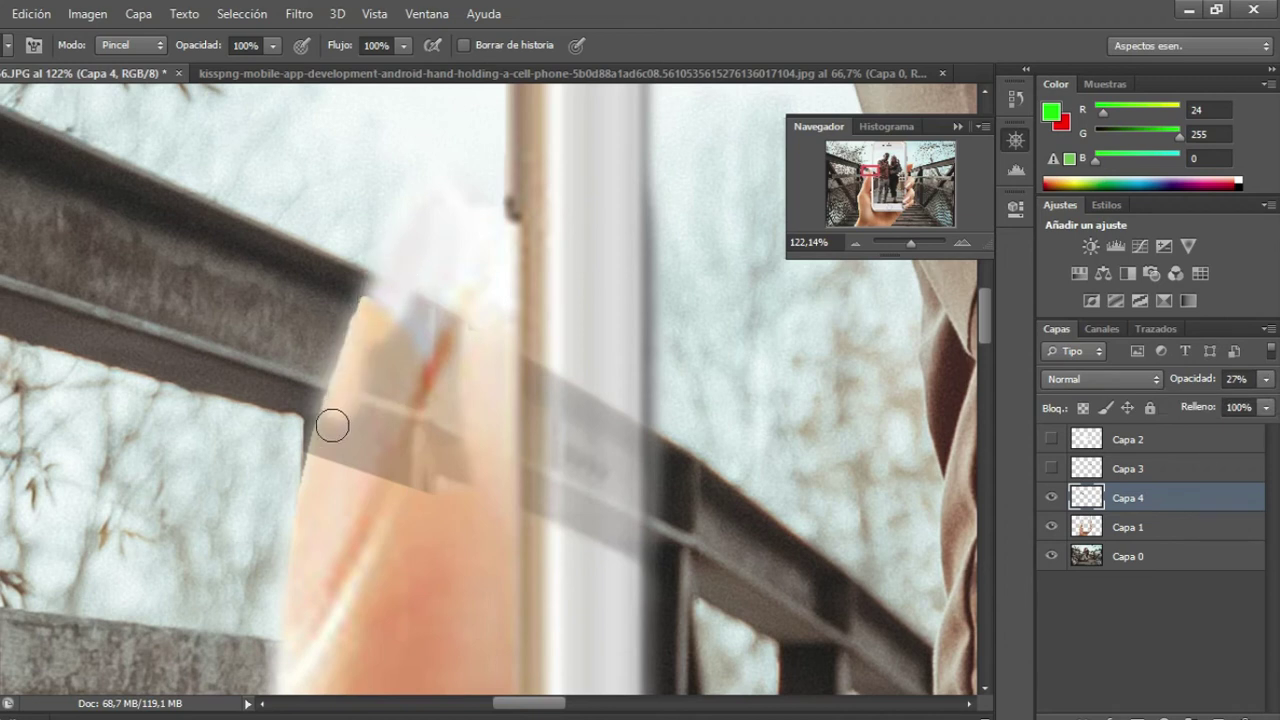
click(1272, 384)
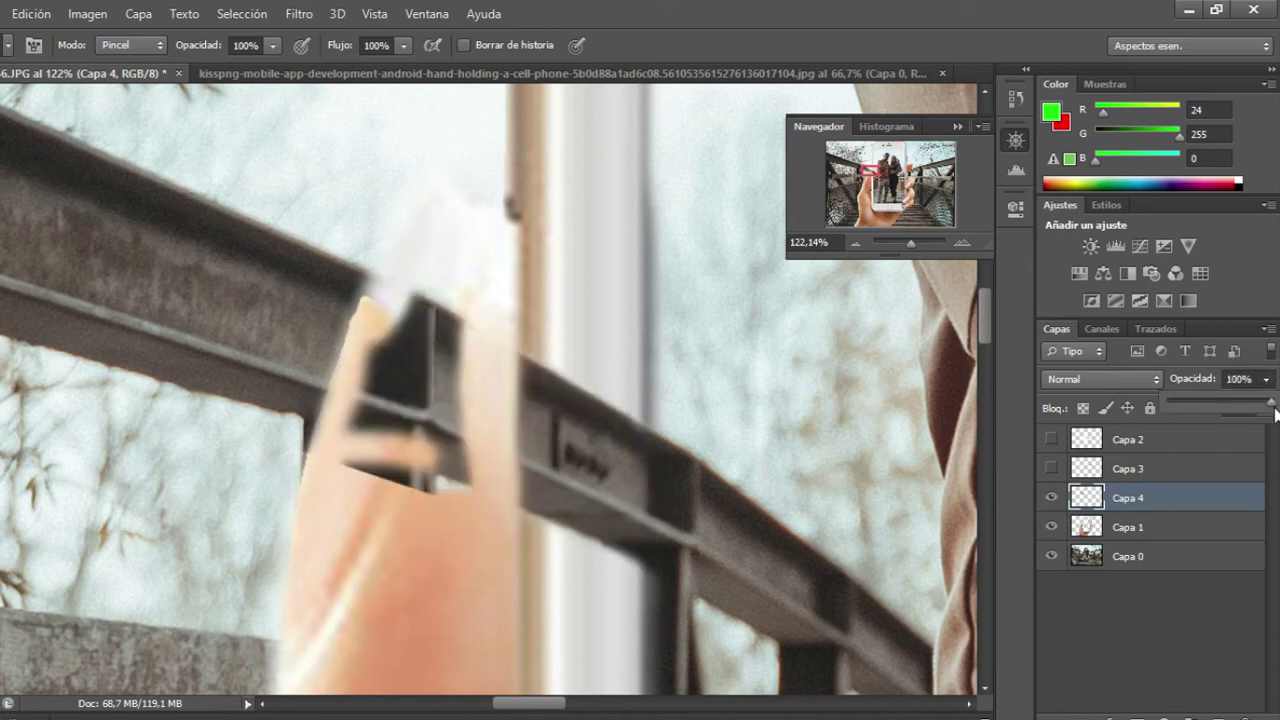
drag(423, 297, 434, 300)
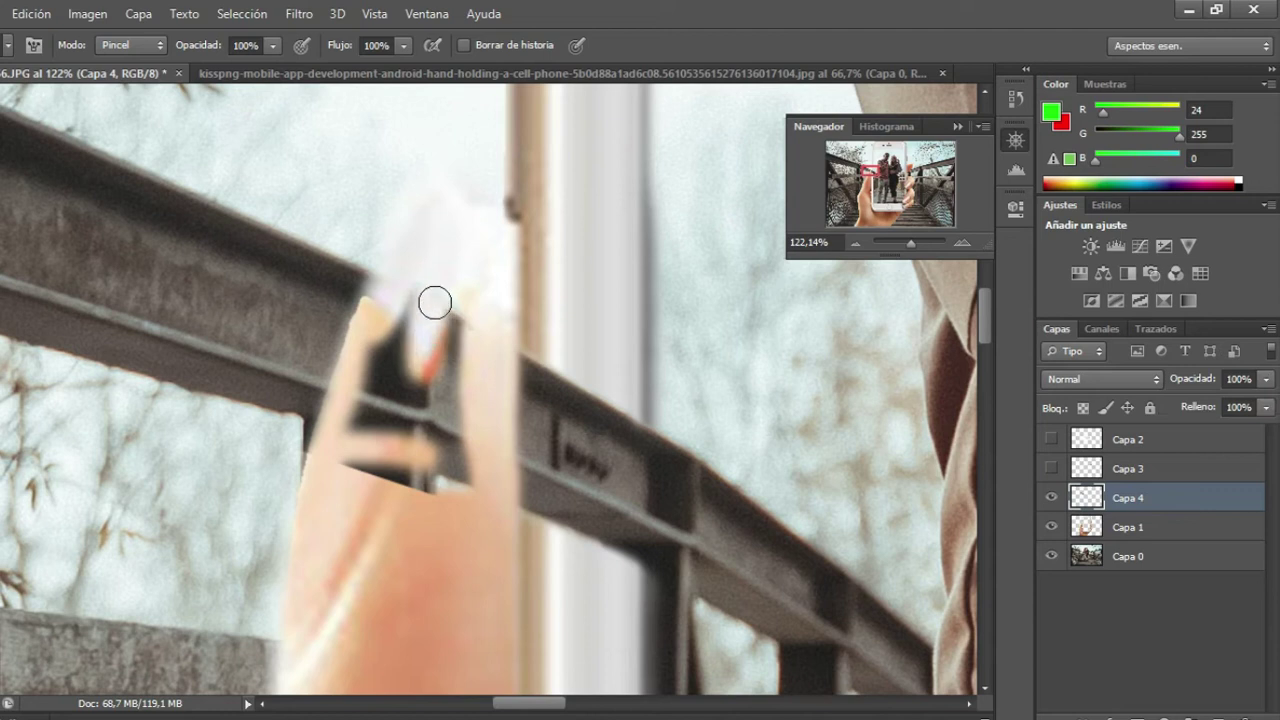
Outline the fingertip and rail block above it with a Polygonal Lasso selection.
key(l)
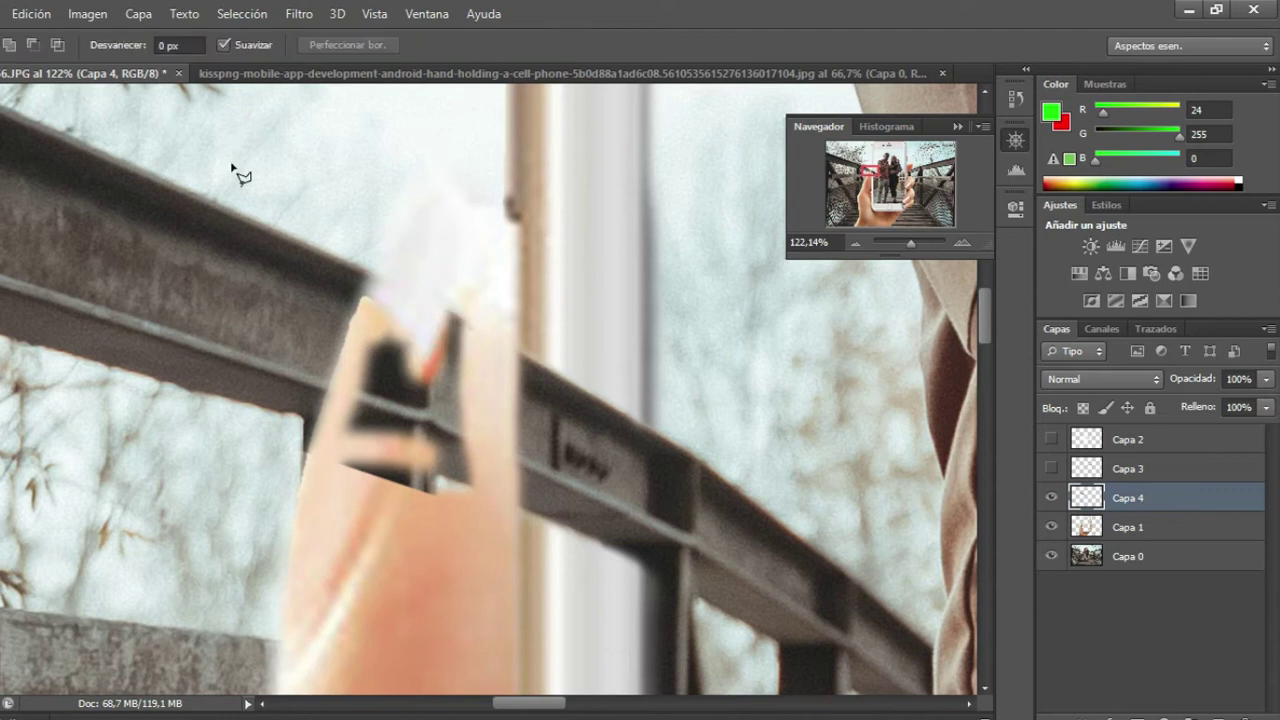
click(420, 225)
click(474, 223)
click(502, 268)
click(486, 552)
click(389, 571)
click(315, 468)
click(375, 284)
click(423, 227)
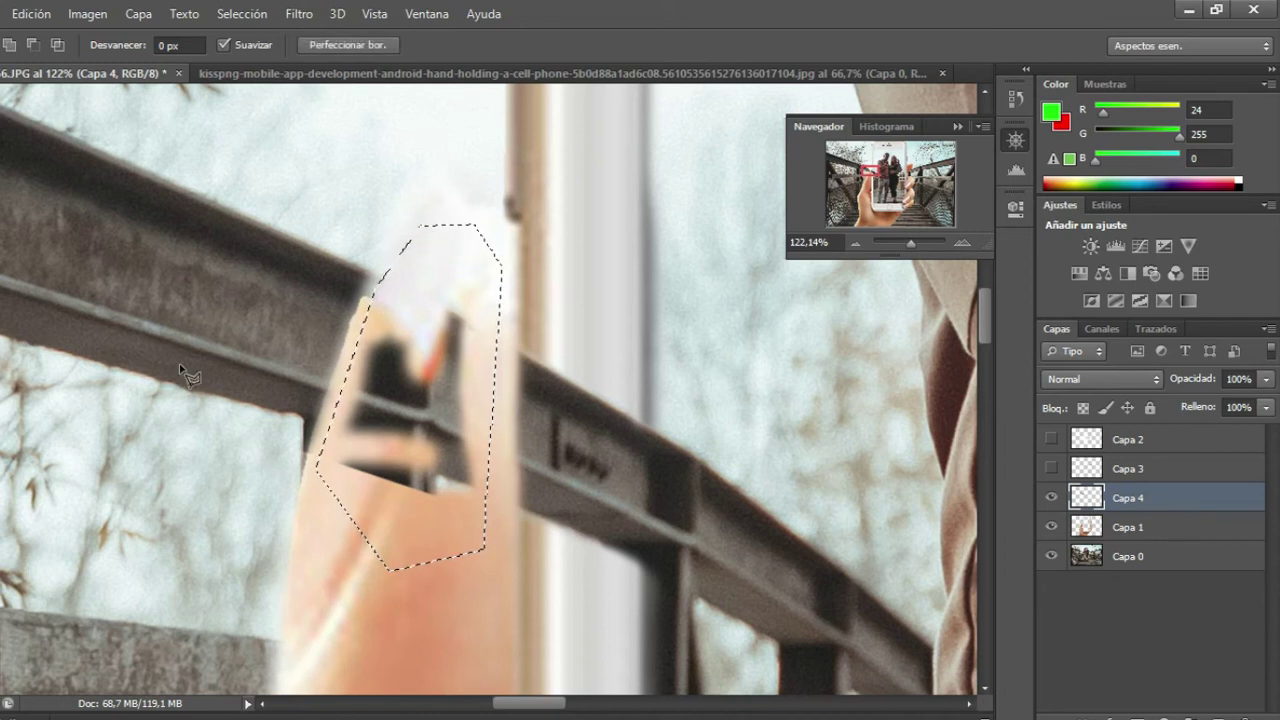
Delete the railing pixels inside the selection, deselect, and zoom out to the couple and phone.
key(Delete)
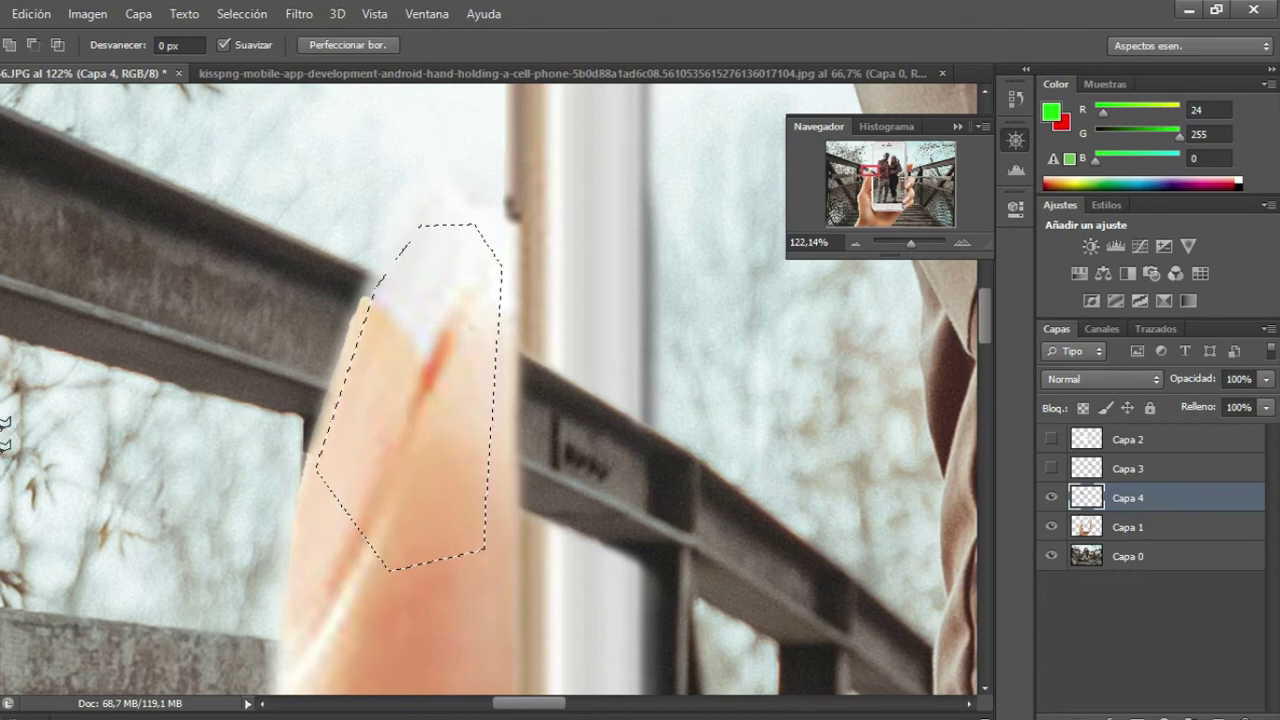
click(60, 148)
key(ctrl+d)
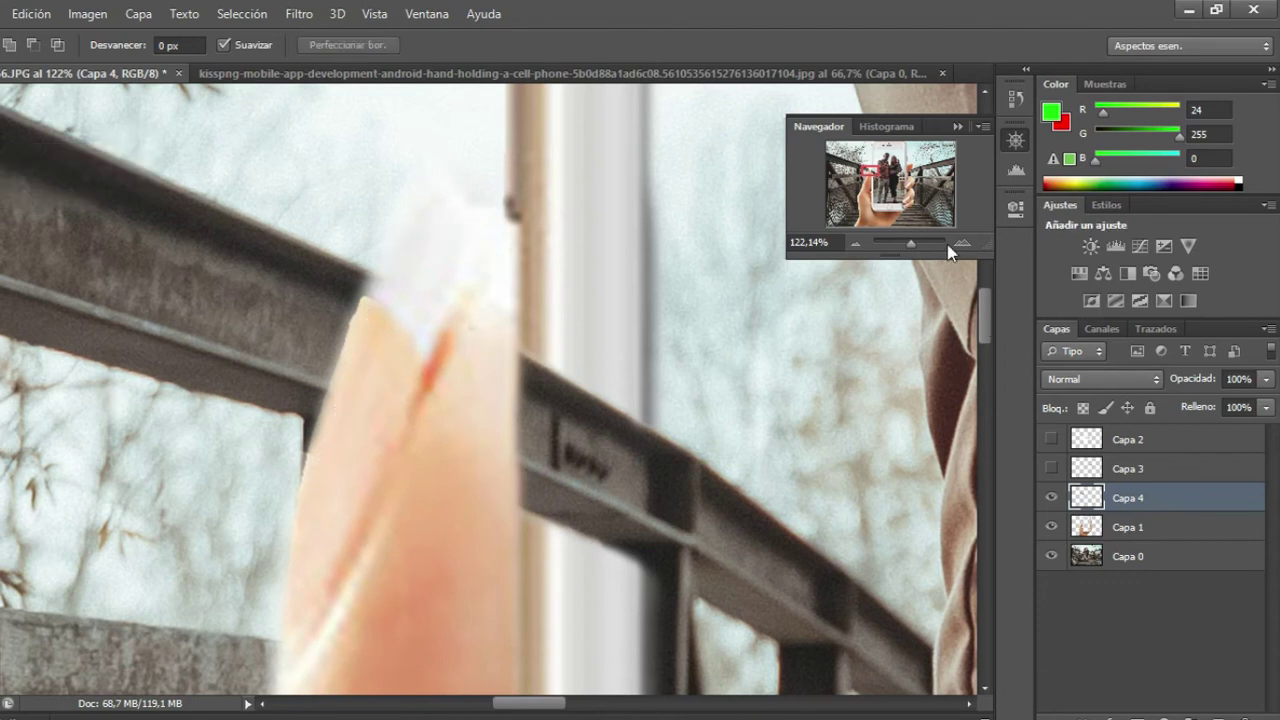
drag(911, 244, 904, 260)
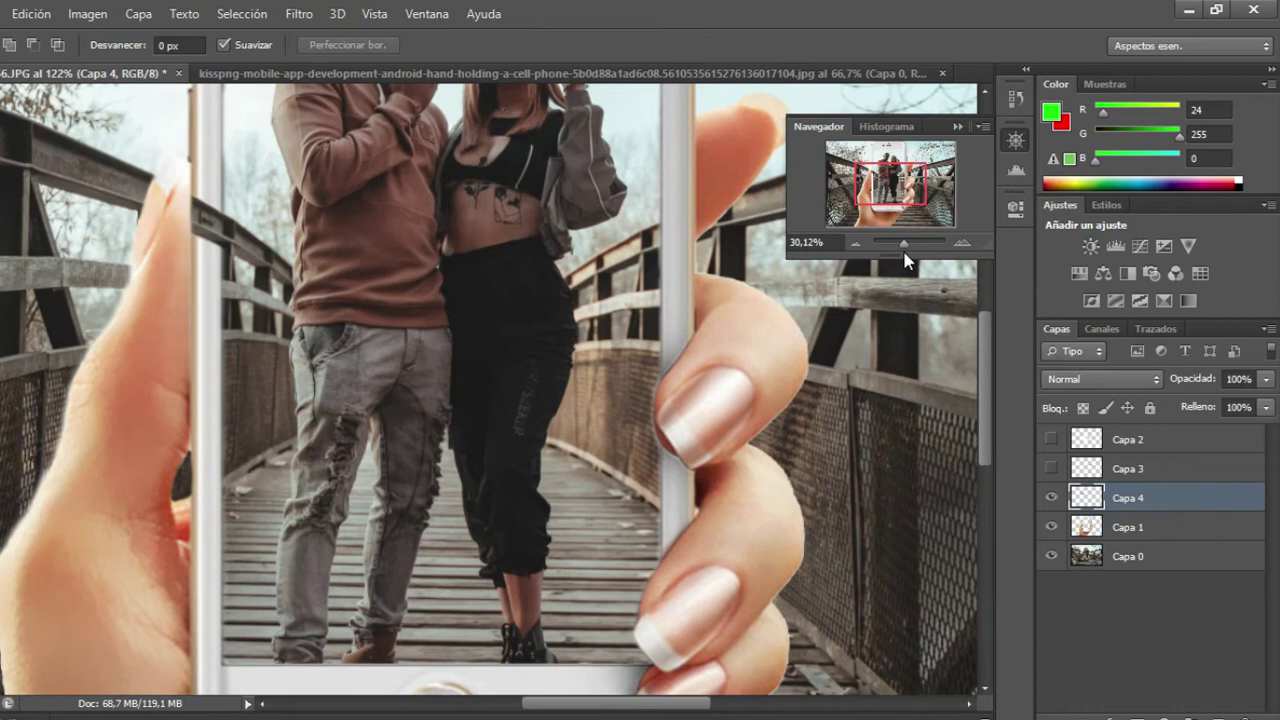
Hide Capa 4, Capa 3 and Capa 1, leaving only the bridge photo on Capa 0.
drag(903, 256, 902, 256)
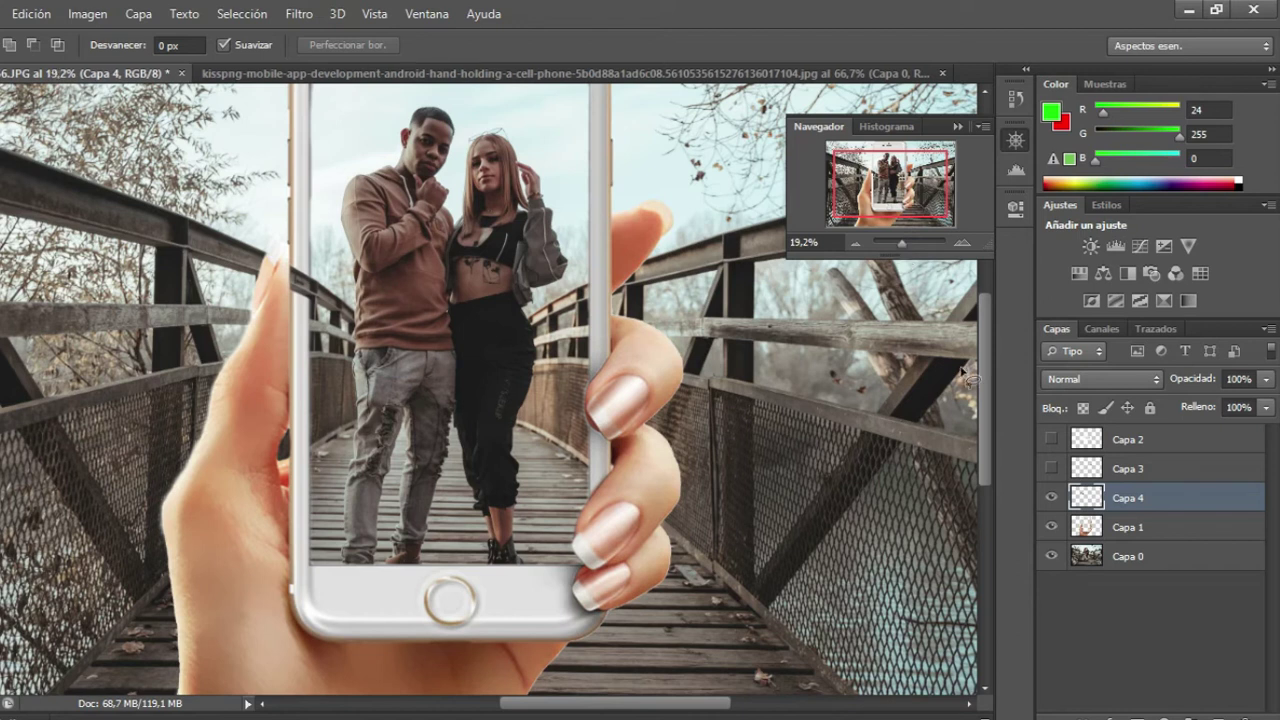
click(1051, 468)
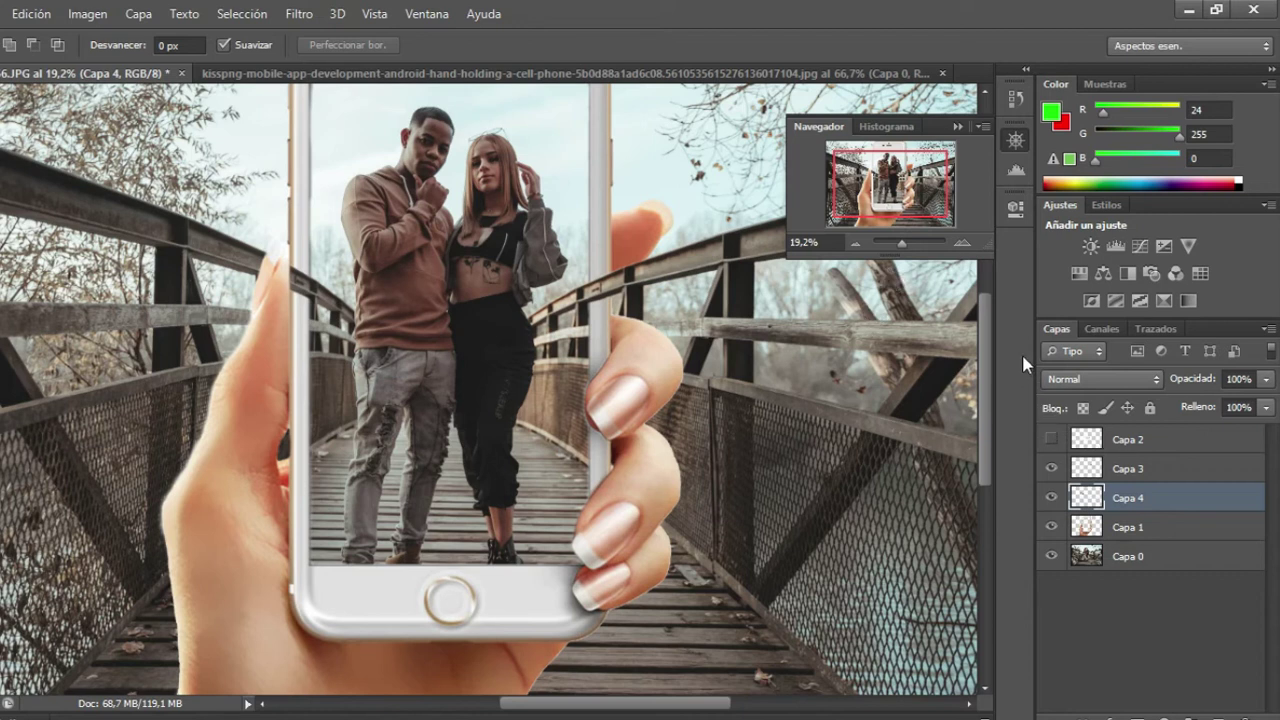
click(1051, 497)
click(1051, 468)
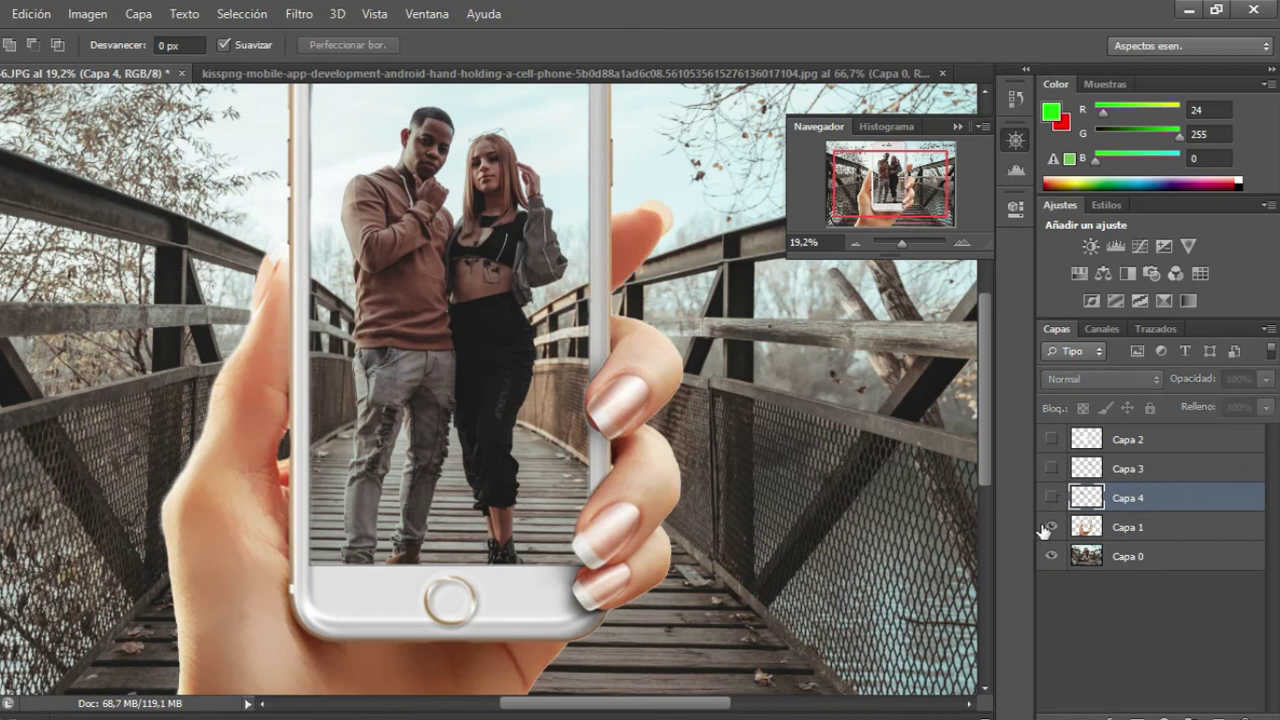
click(1051, 528)
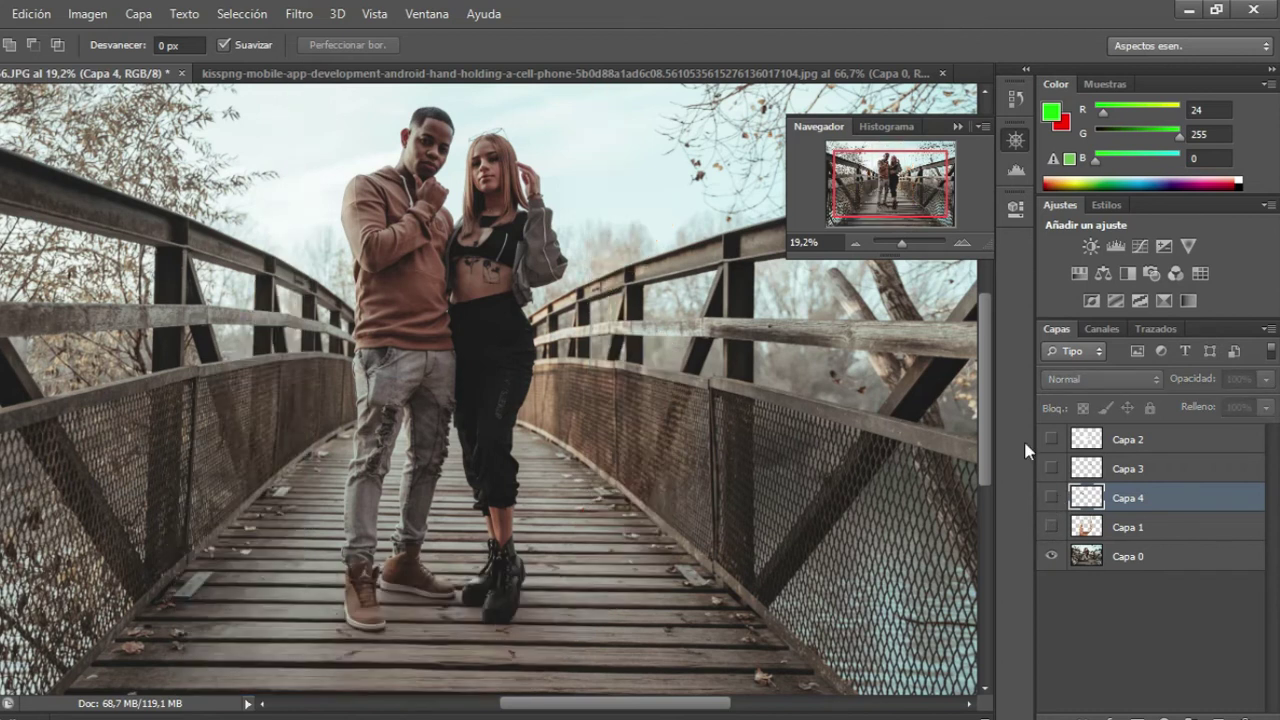
scroll(988, 334, down, 1)
scroll(988, 334, down, 3)
scroll(988, 334, down, 2)
scroll(988, 334, down, 1)
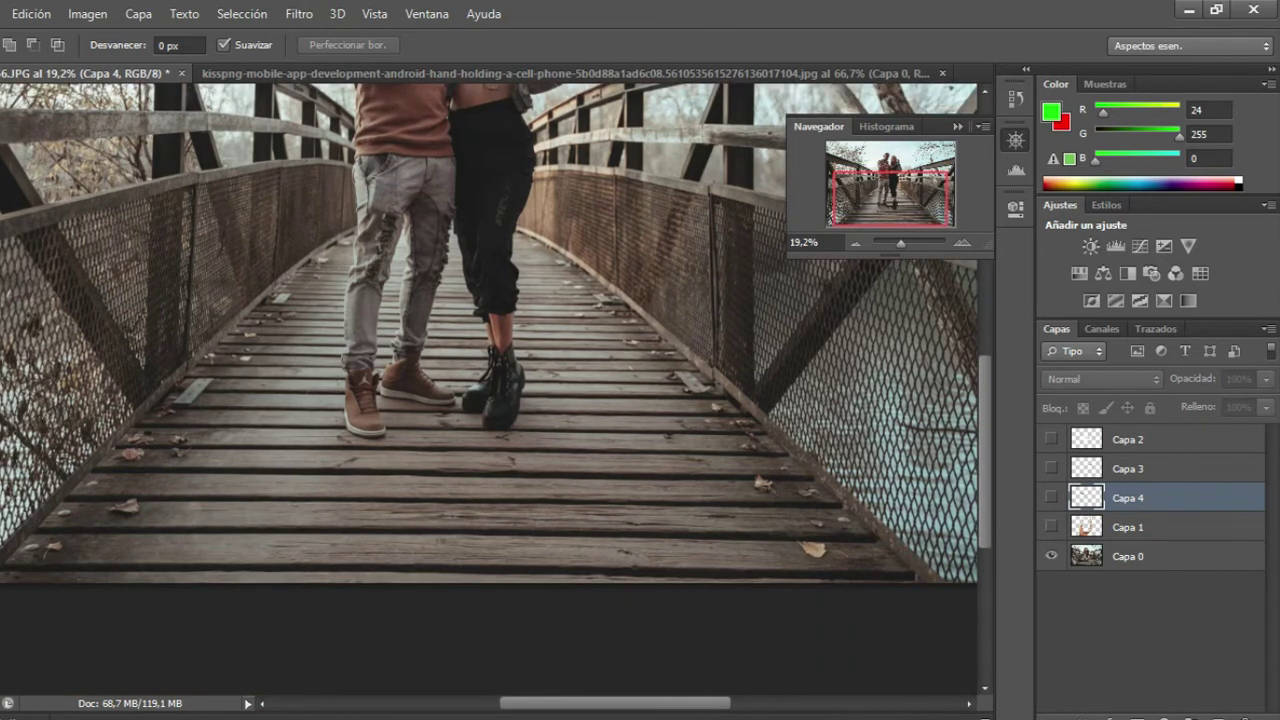
Select the lower bridge deck and right railing with the Polygonal Lasso and copy it from Capa 0 to a new layer.
right_click(3, 152)
click(35, 175)
click(773, 421)
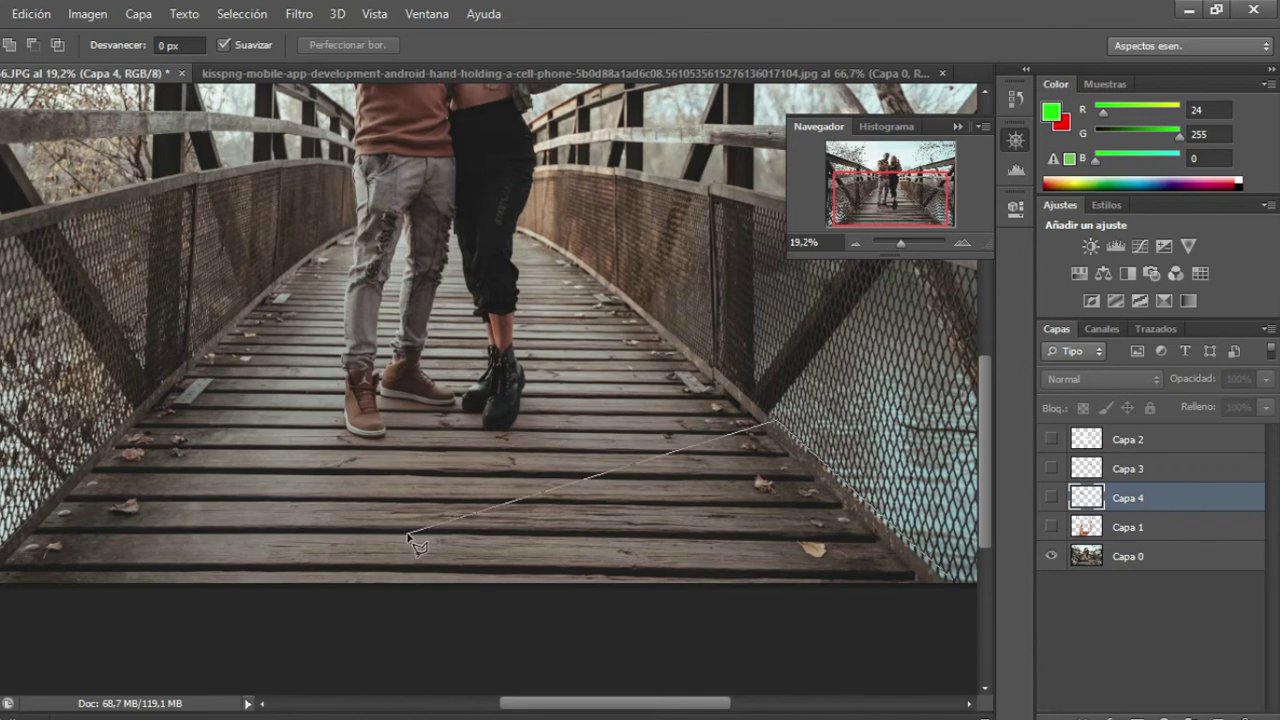
click(419, 442)
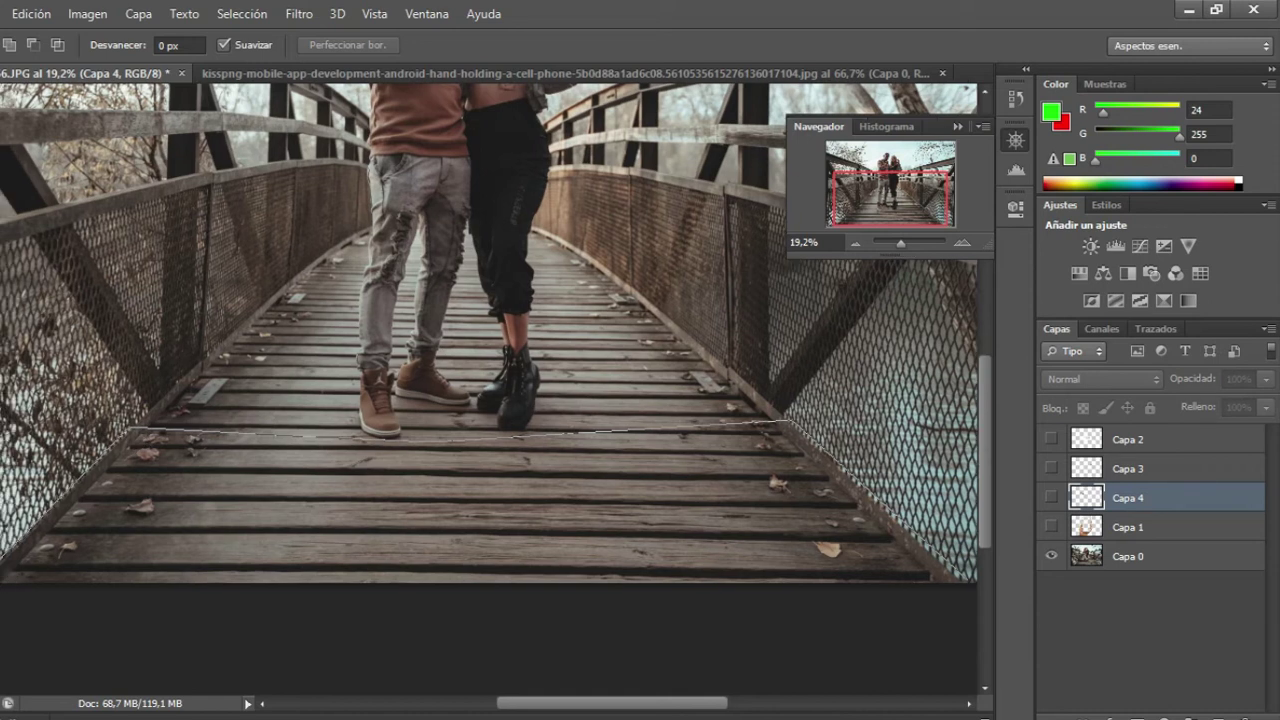
scroll(585, 640, right, 5)
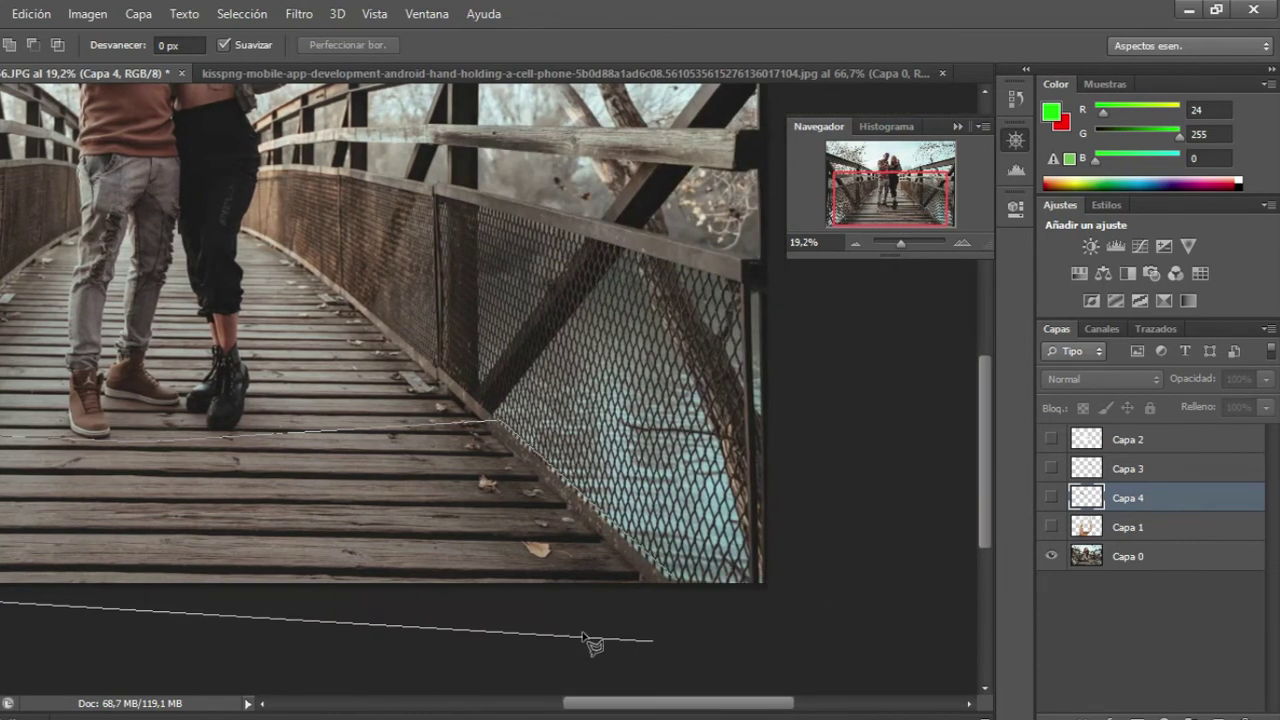
click(689, 585)
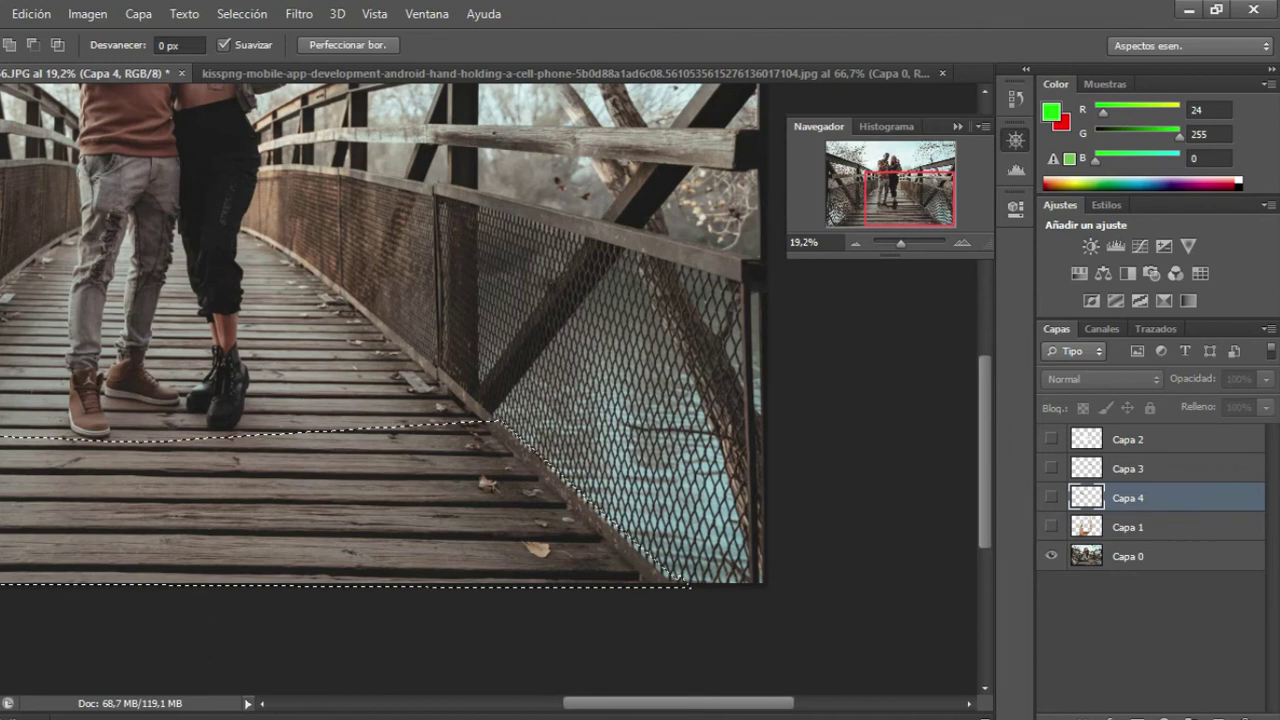
click(1166, 564)
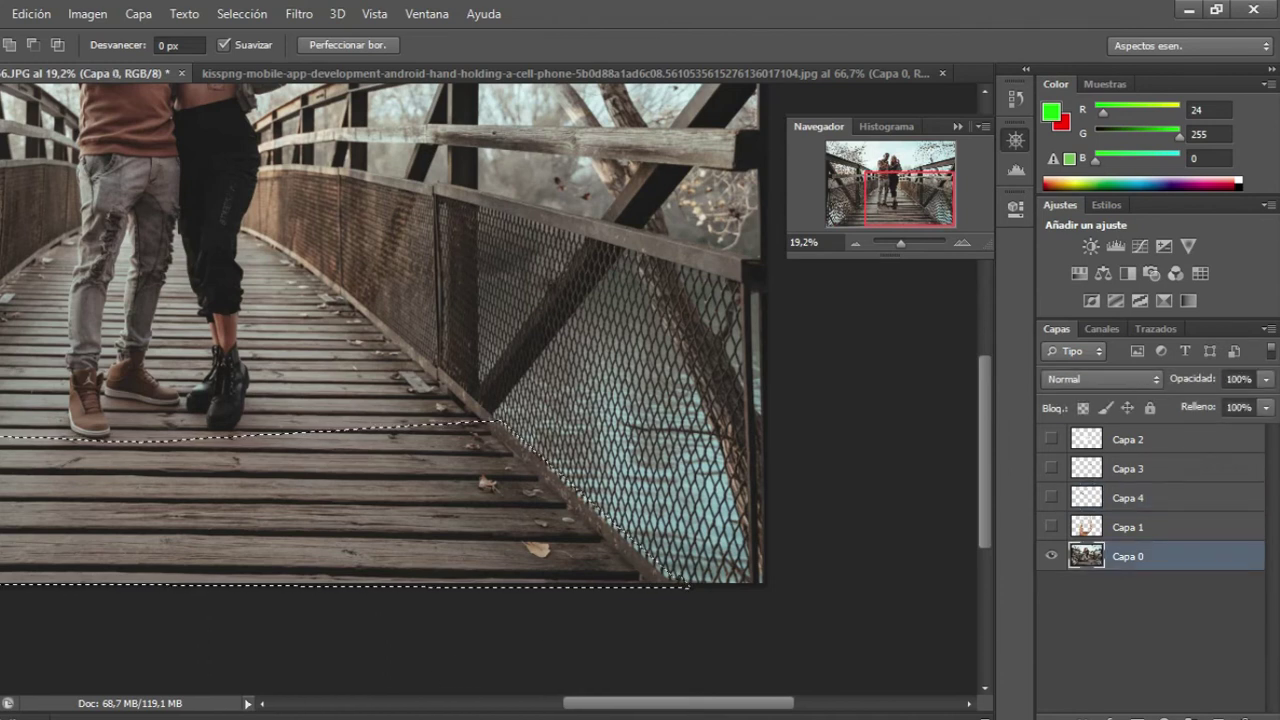
key(ctrl+j)
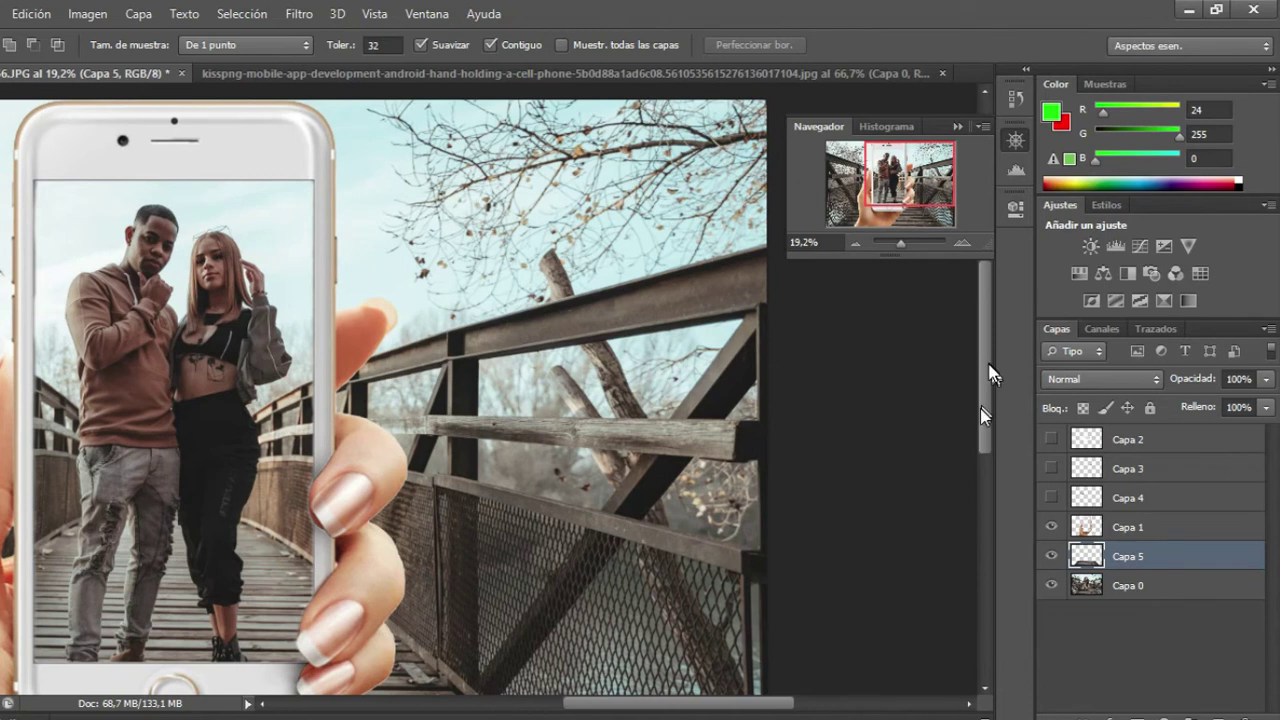
Move Capa 5 above the hand layer Capa 1 and zoom out to the whole composition.
scroll(988, 373, down, 5)
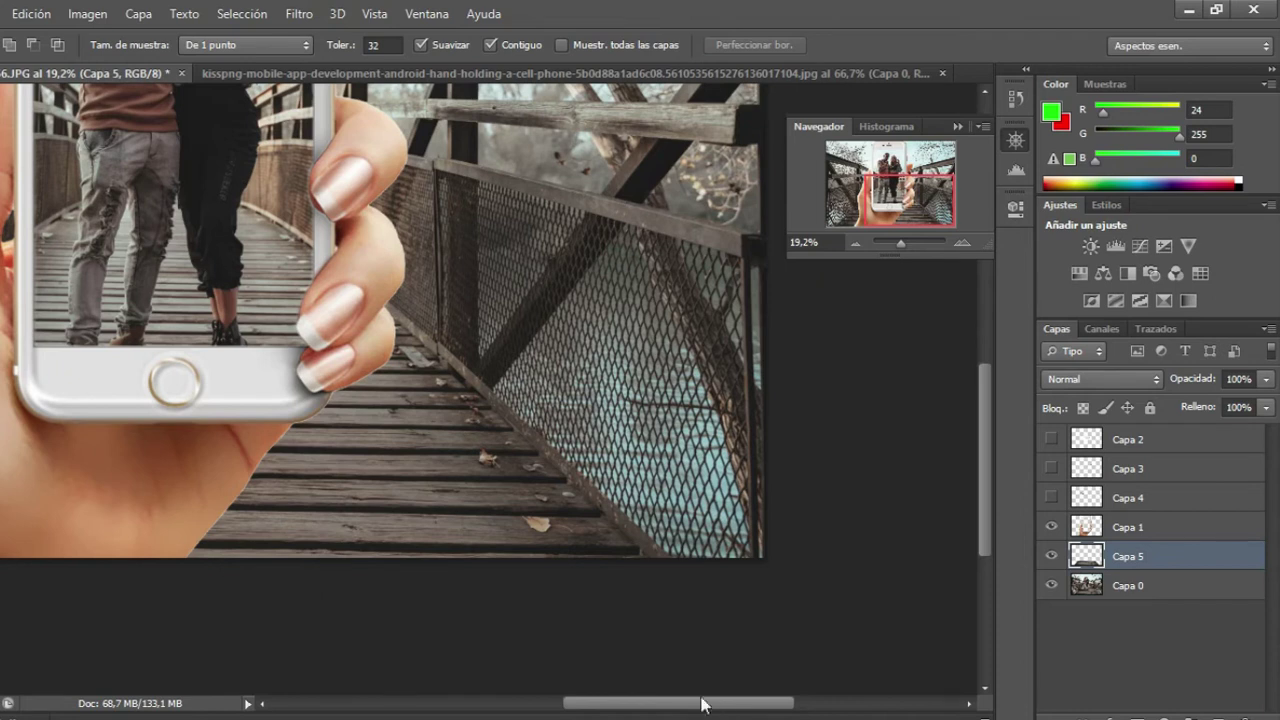
drag(703, 705, 672, 705)
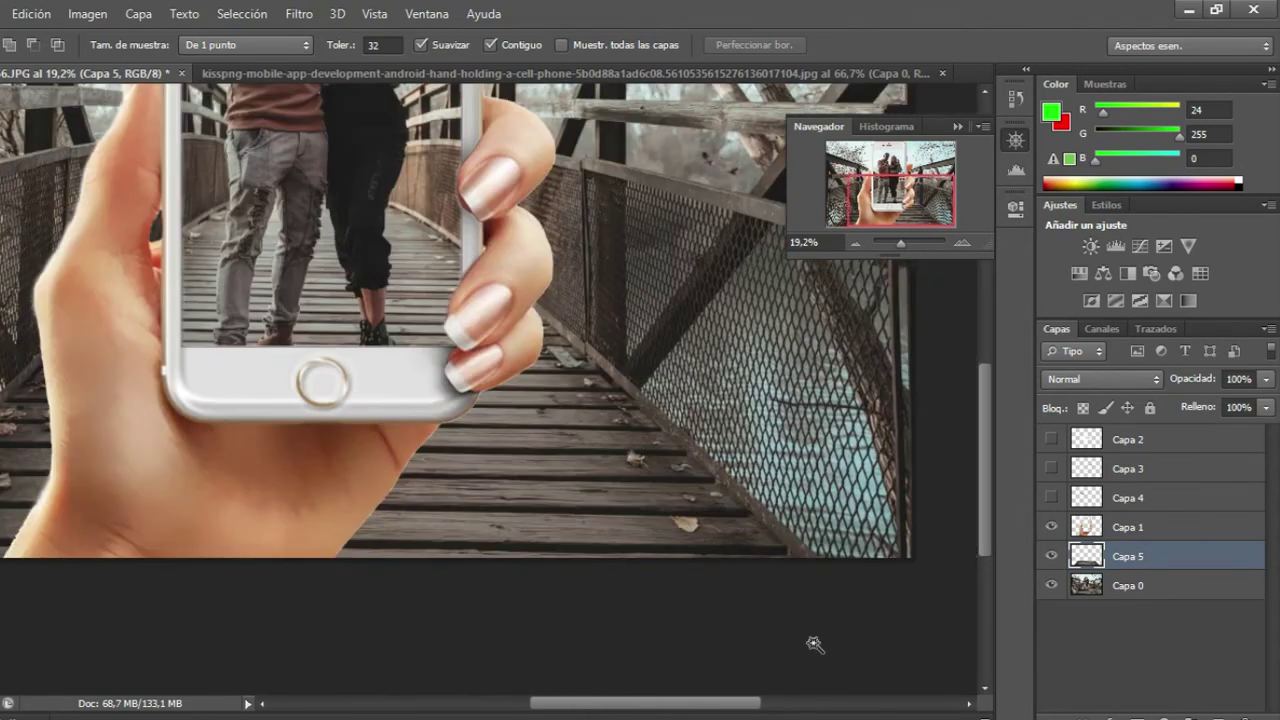
drag(1136, 556, 1128, 526)
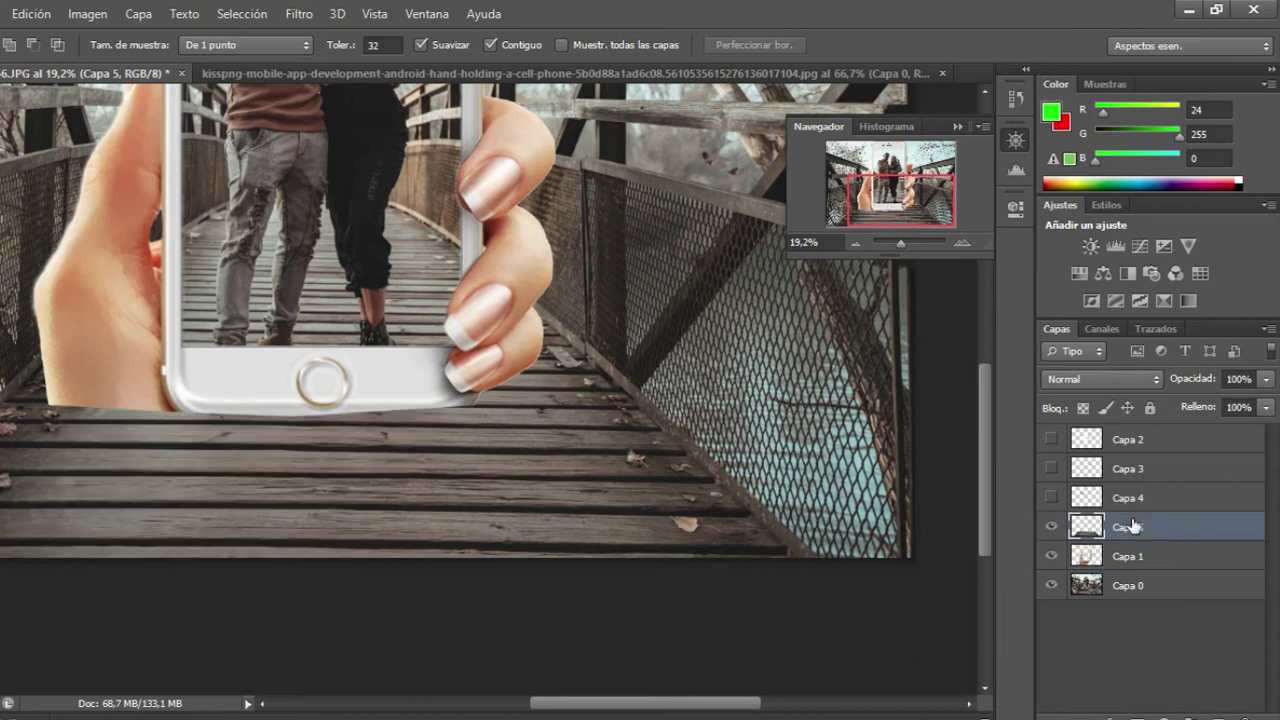
drag(900, 245, 899, 239)
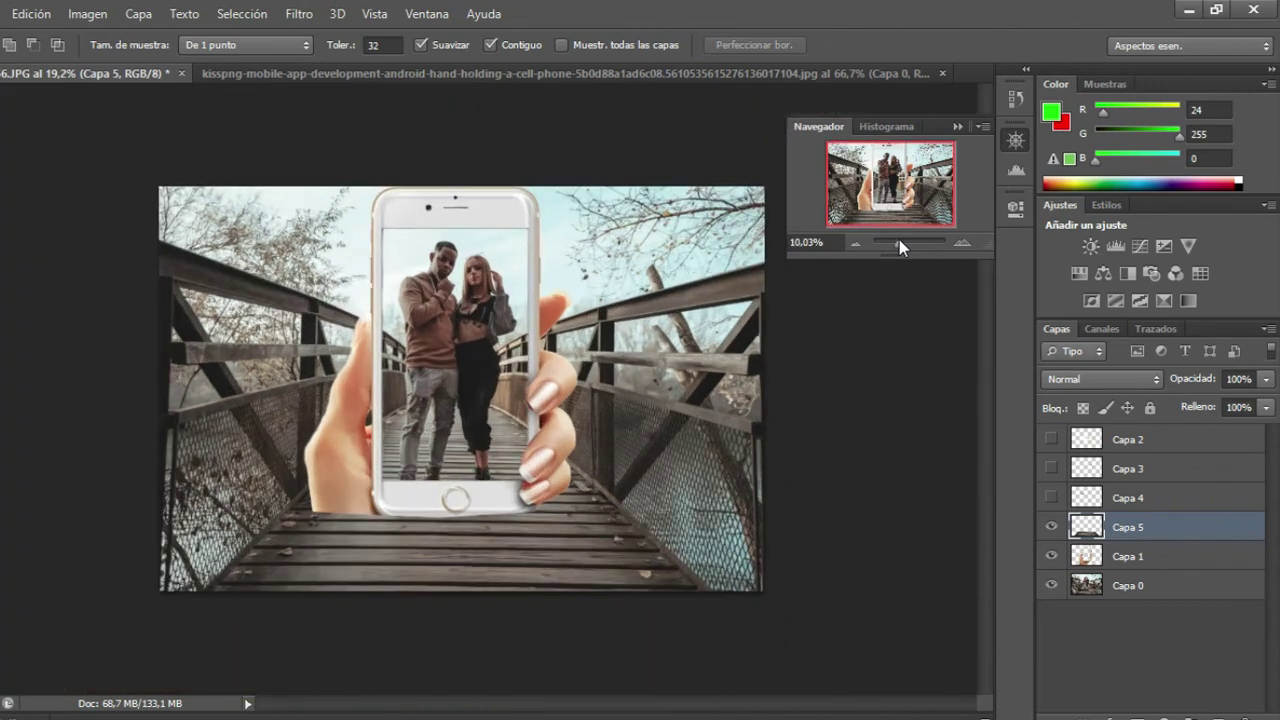
click(28, 18)
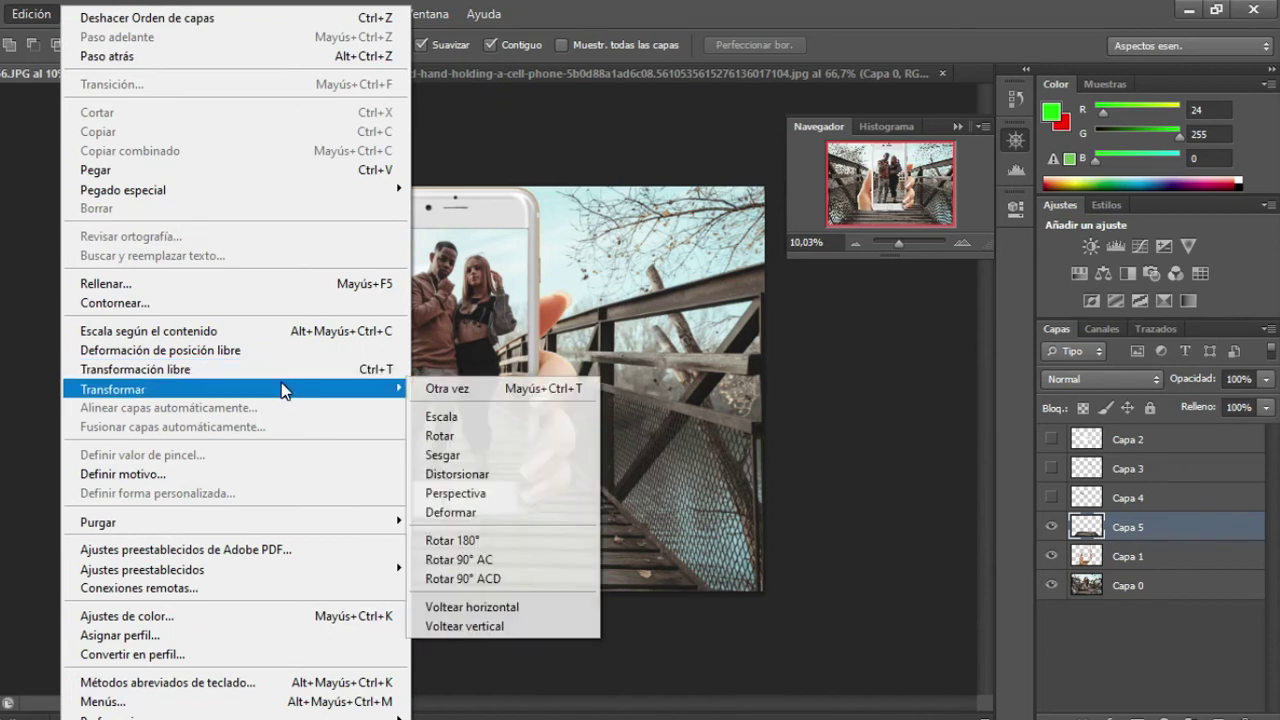
mouse_move(112, 389)
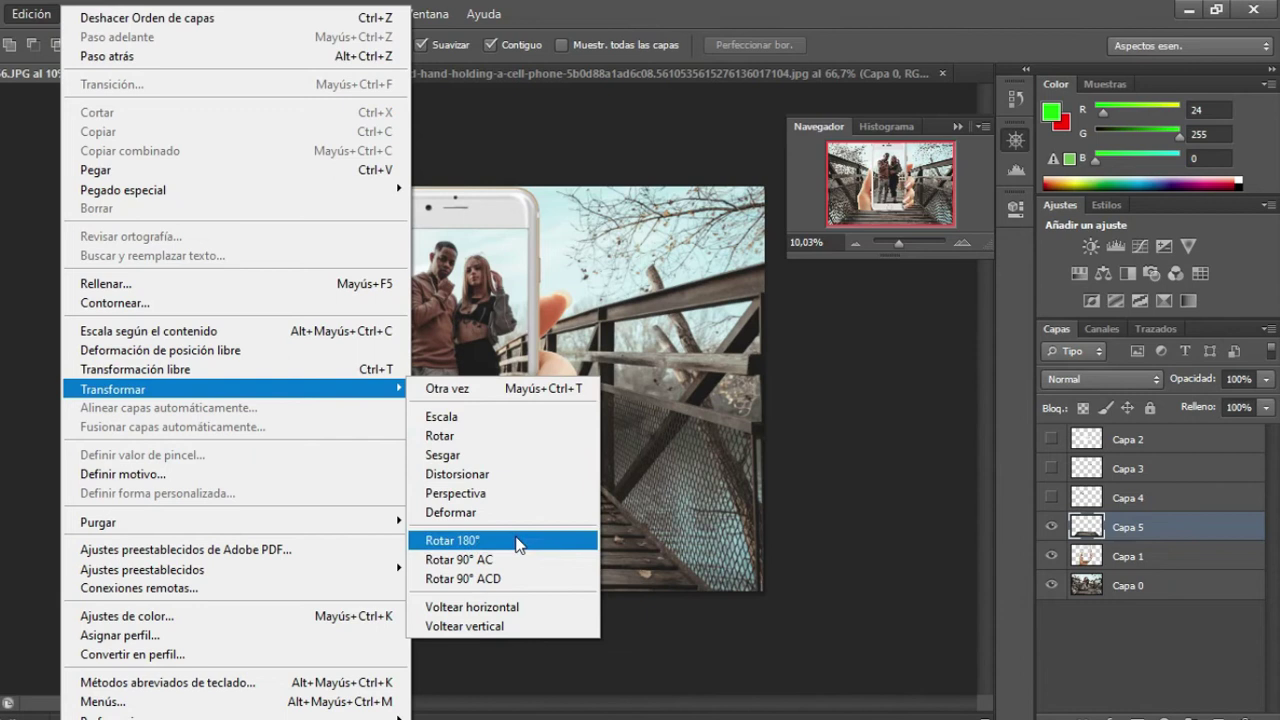
Skew Capa 5's deck into a perspective trapezoid below the phone screen and apply it.
click(502, 505)
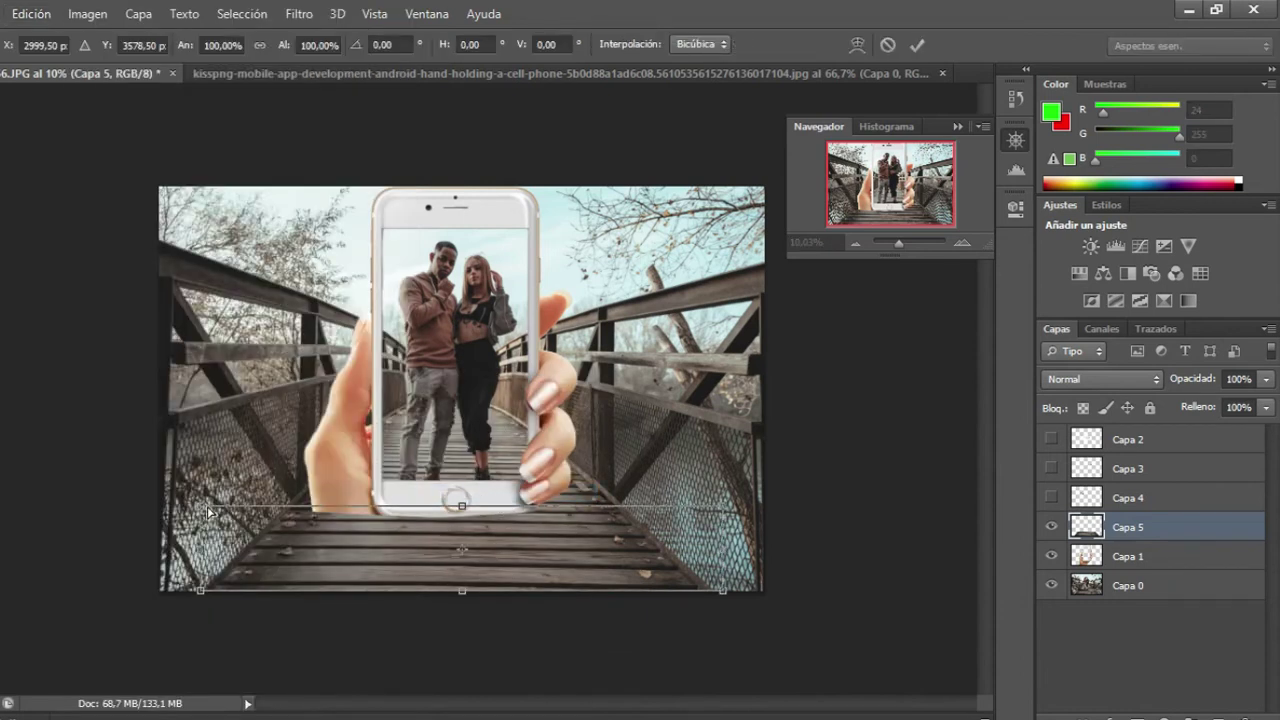
drag(208, 512, 350, 482)
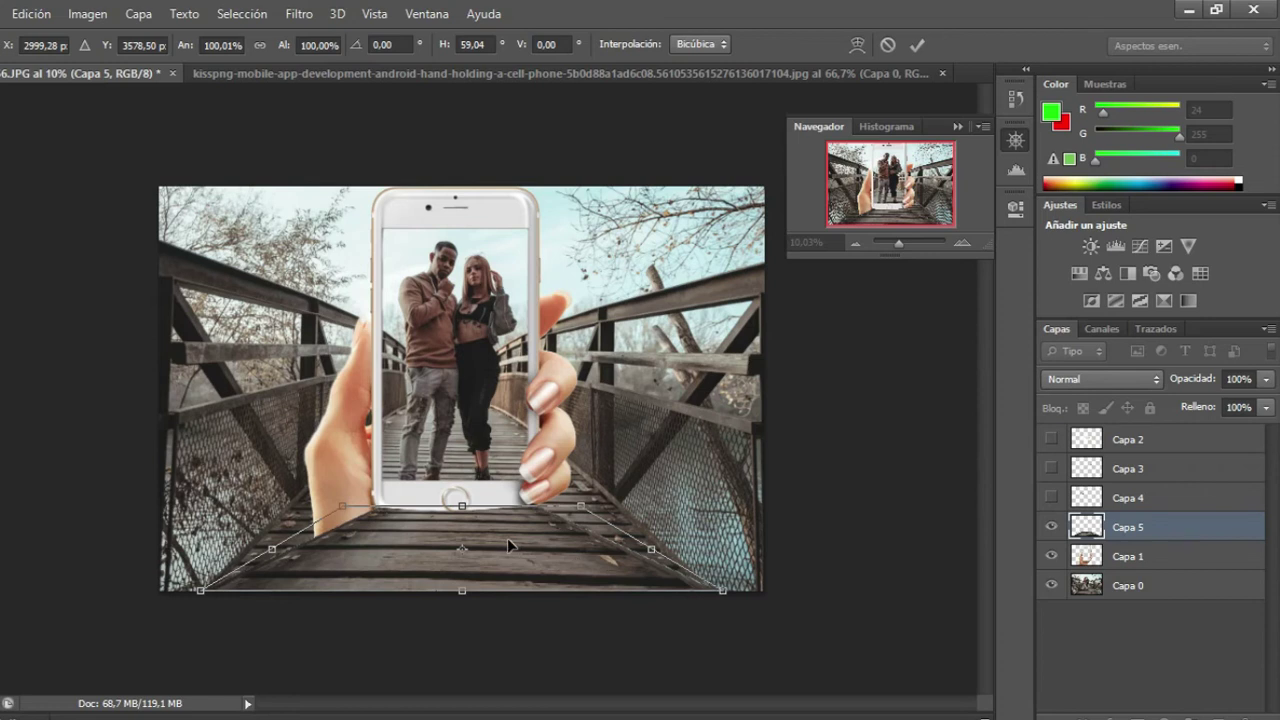
drag(507, 538, 500, 511)
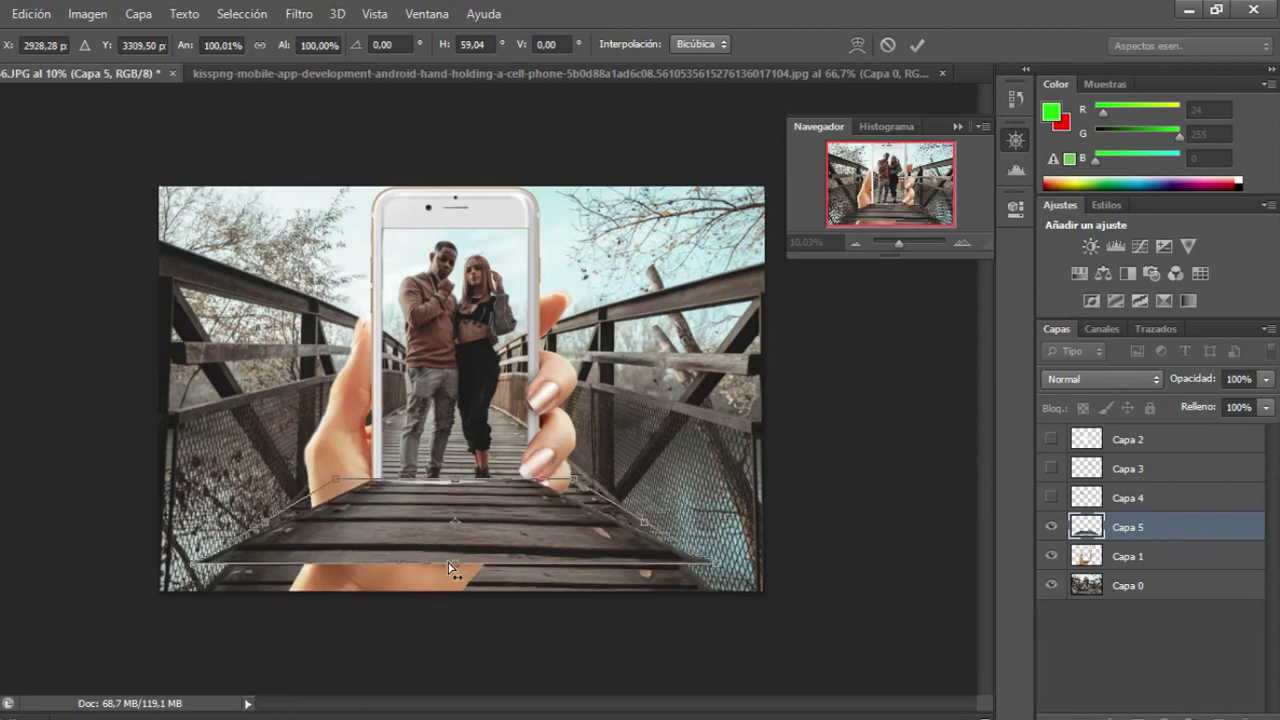
drag(455, 574, 460, 597)
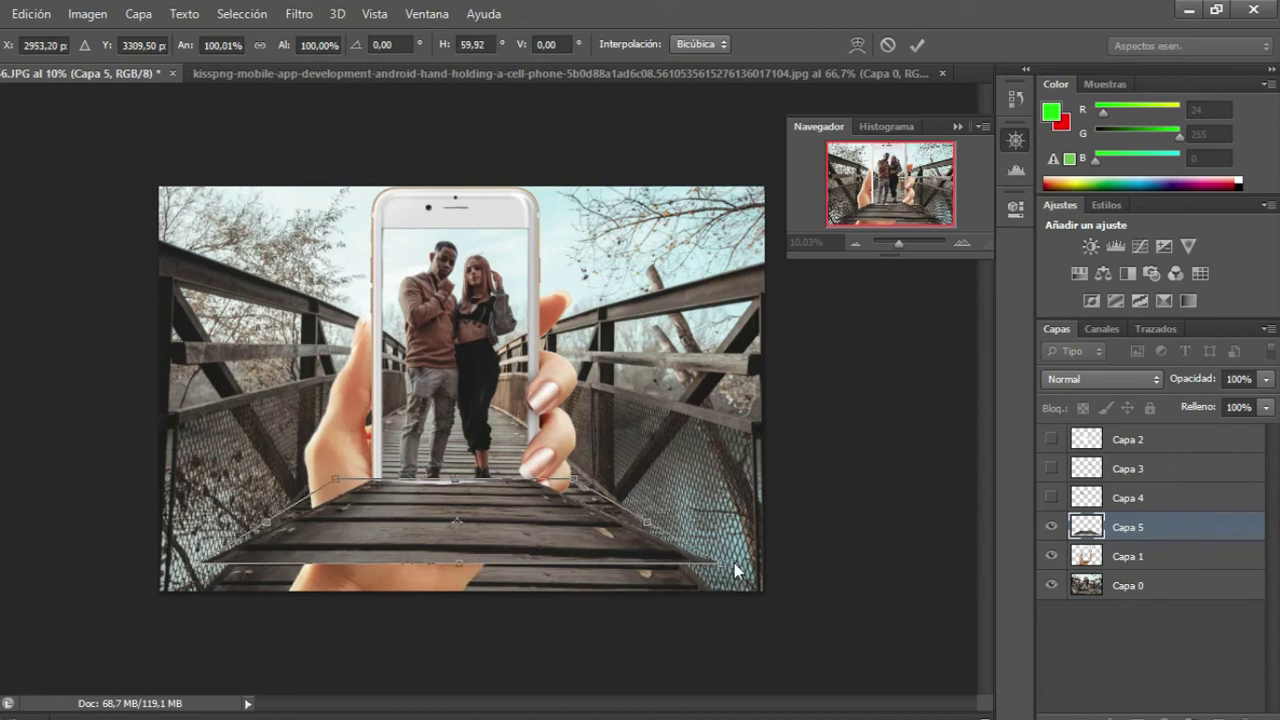
drag(724, 572, 609, 624)
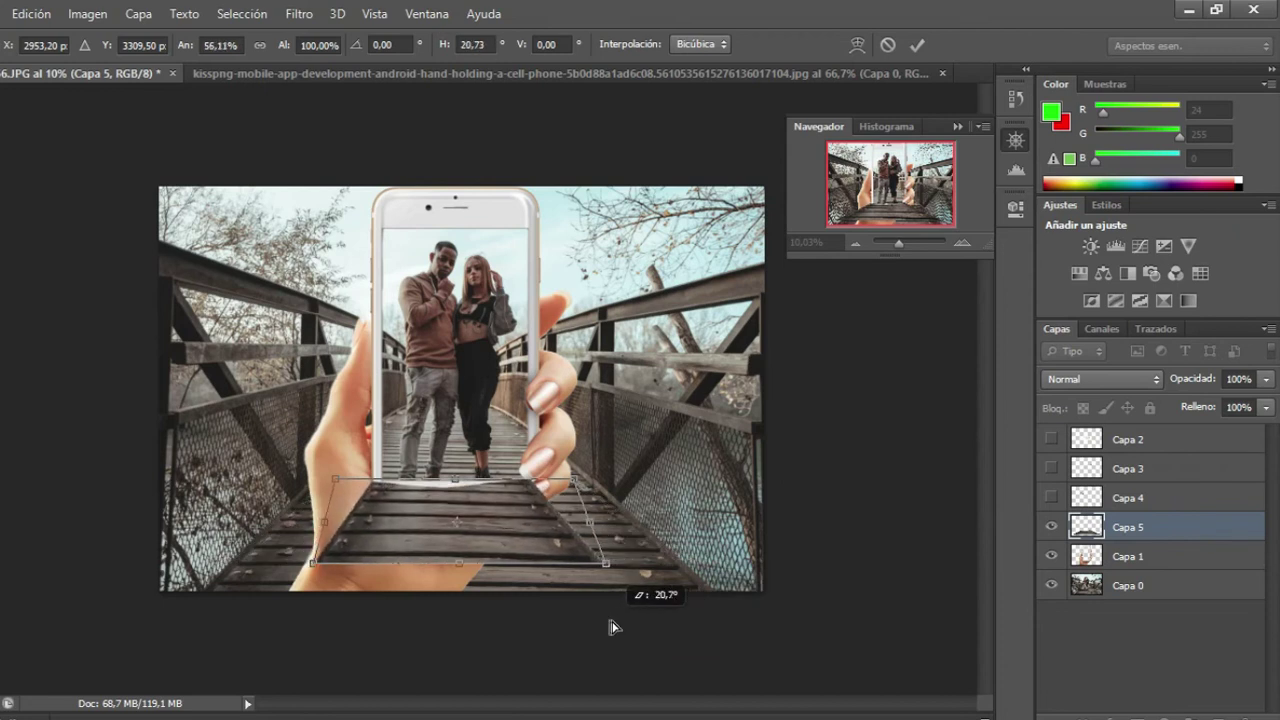
drag(511, 497, 513, 507)
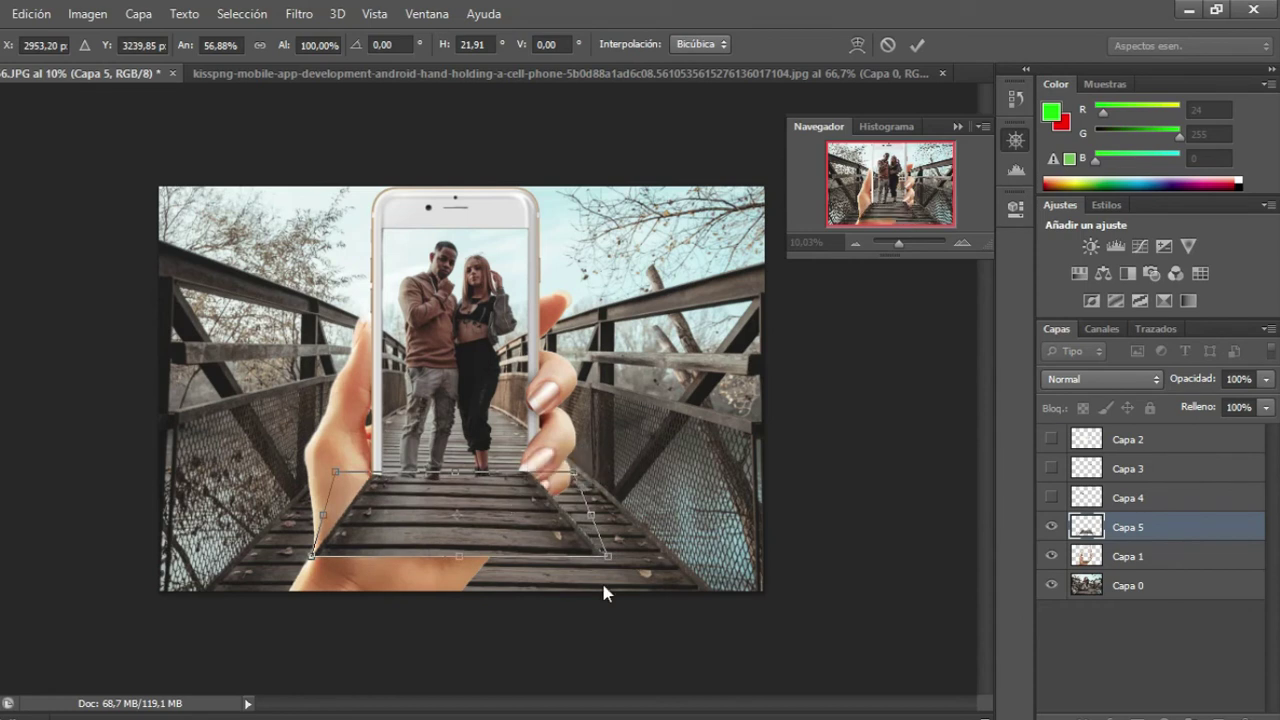
mouse_move(610, 561)
mouse_down()
mouse_move(621, 562)
mouse_move(587, 556)
mouse_up()
mouse_move(328, 557)
mouse_down()
mouse_move(295, 566)
mouse_move(297, 597)
mouse_up()
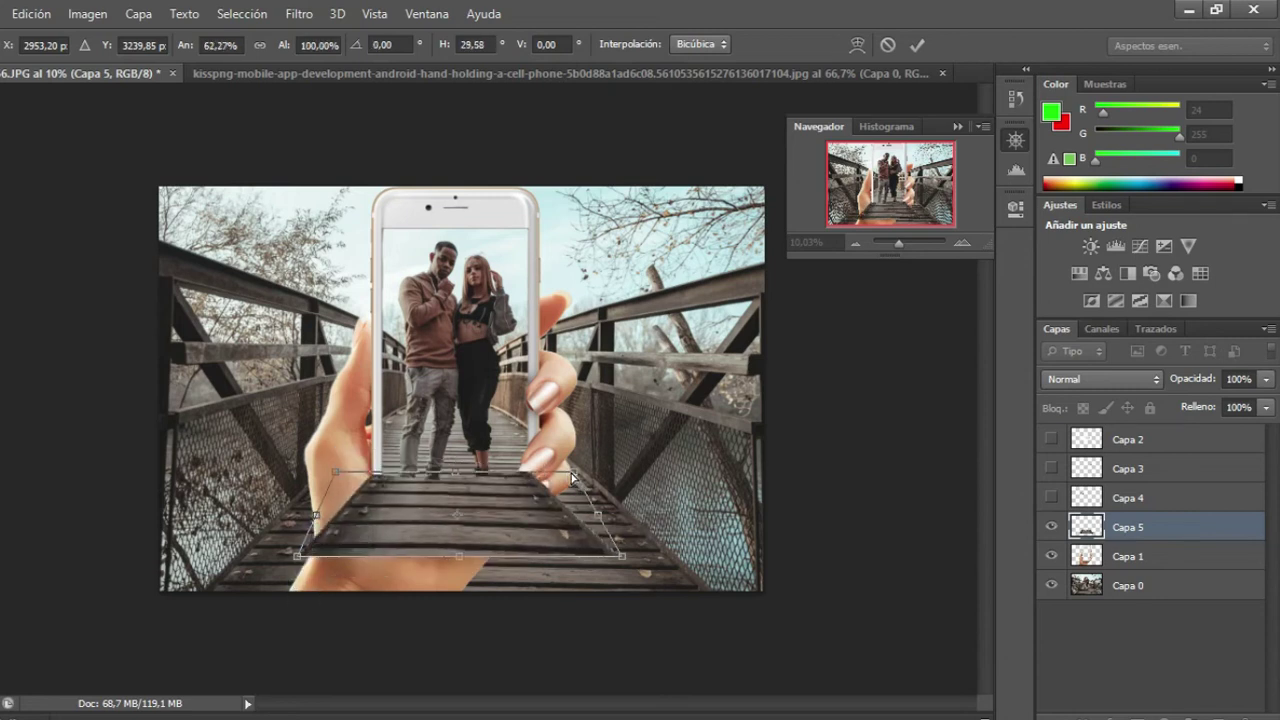
drag(572, 480, 557, 480)
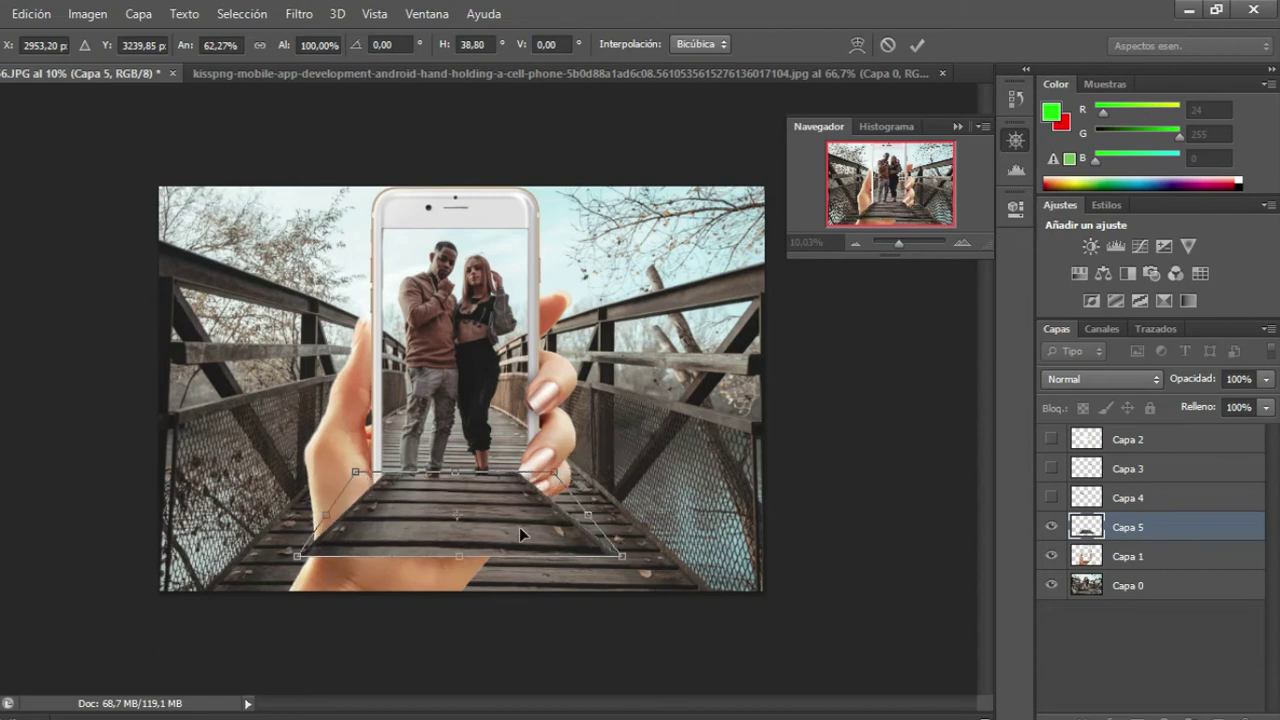
drag(519, 527, 524, 528)
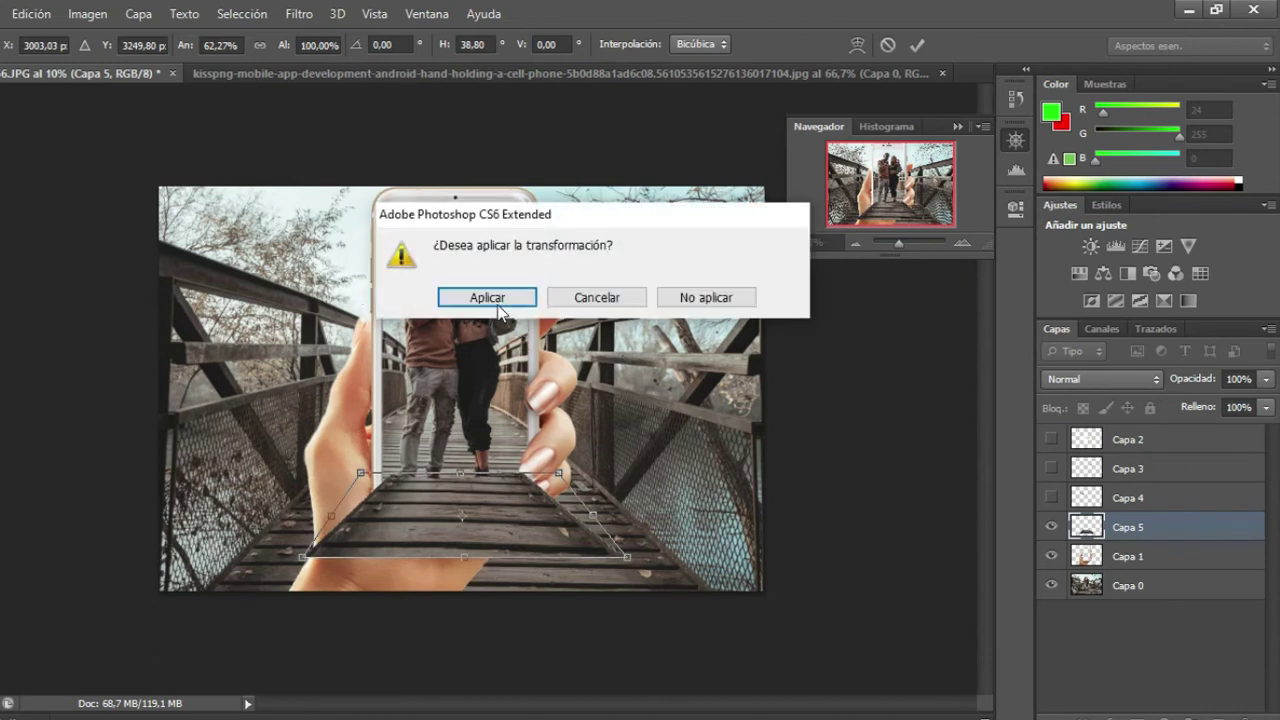
click(467, 291)
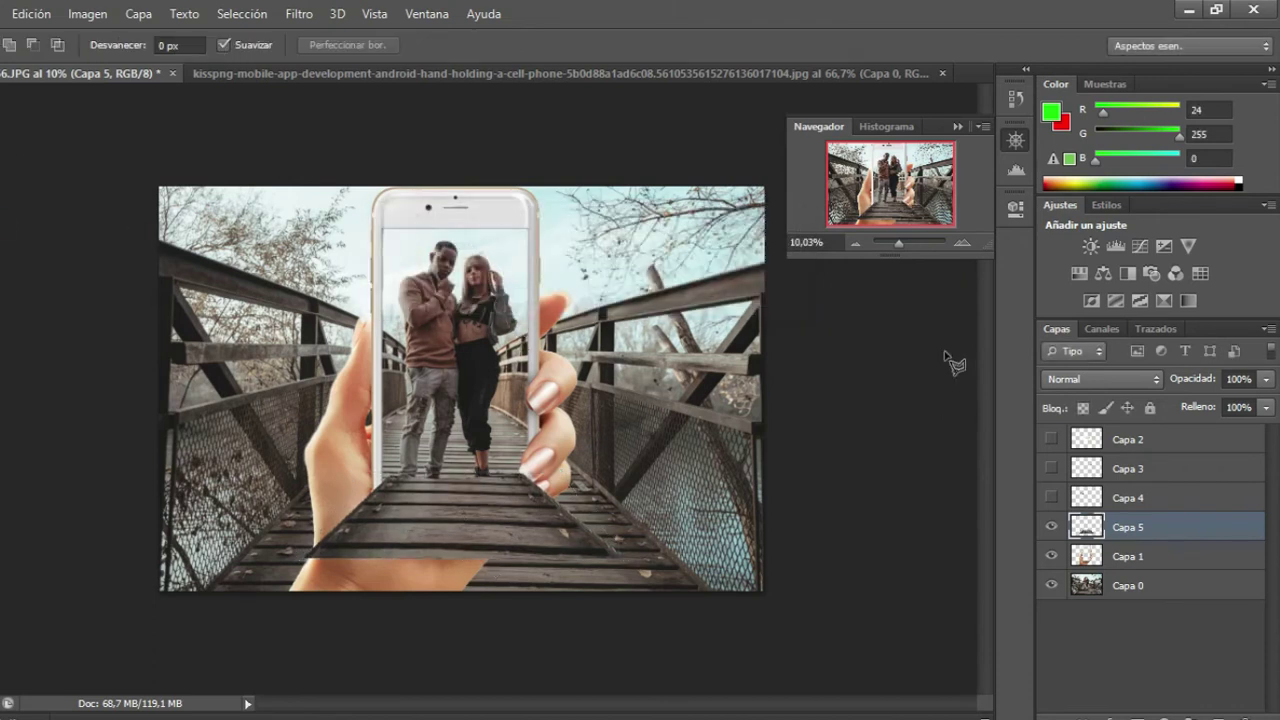
Move and scale Capa 5's deck to about 146% so its planks span the canvas bottom.
drag(906, 251, 901, 255)
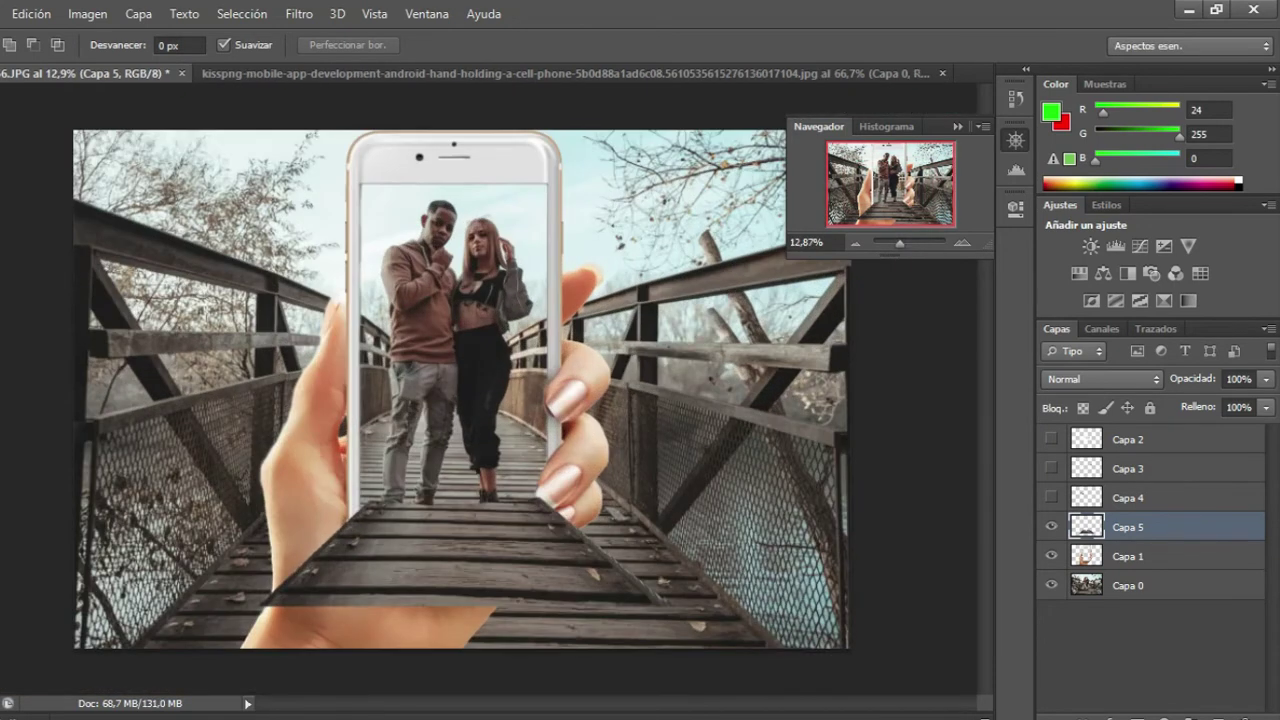
key(v)
drag(522, 543, 492, 608)
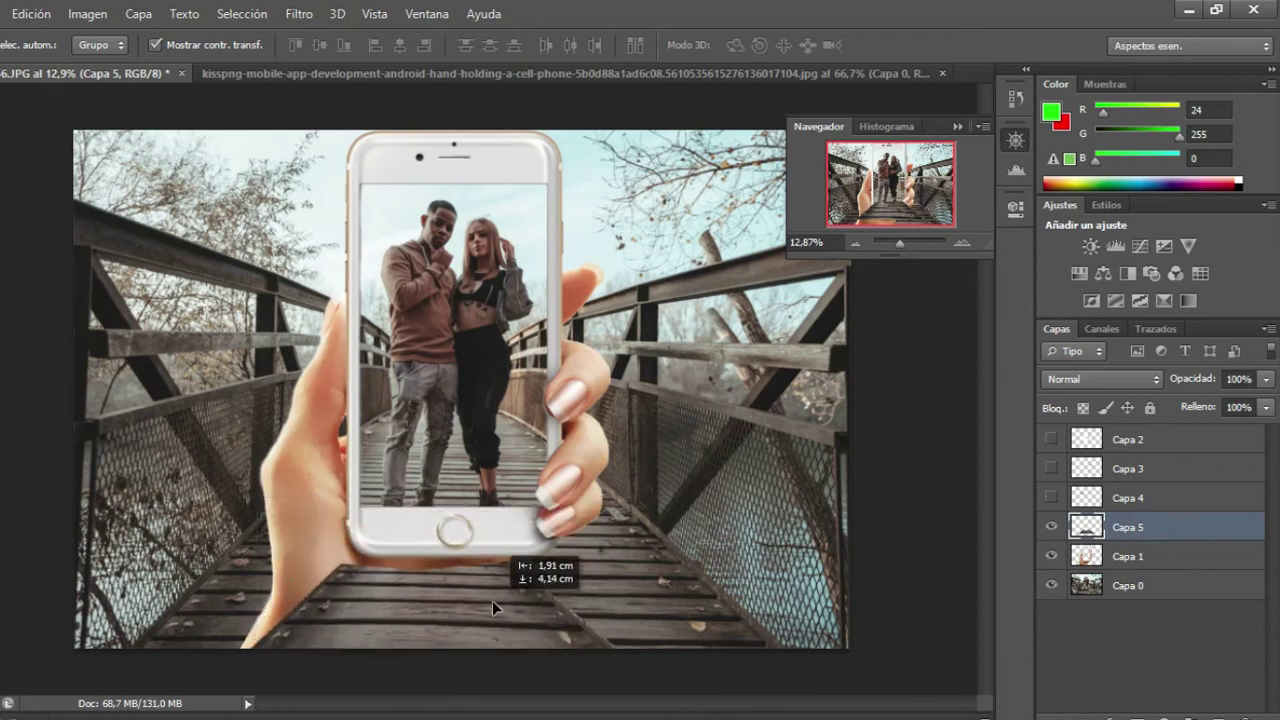
drag(492, 600, 513, 538)
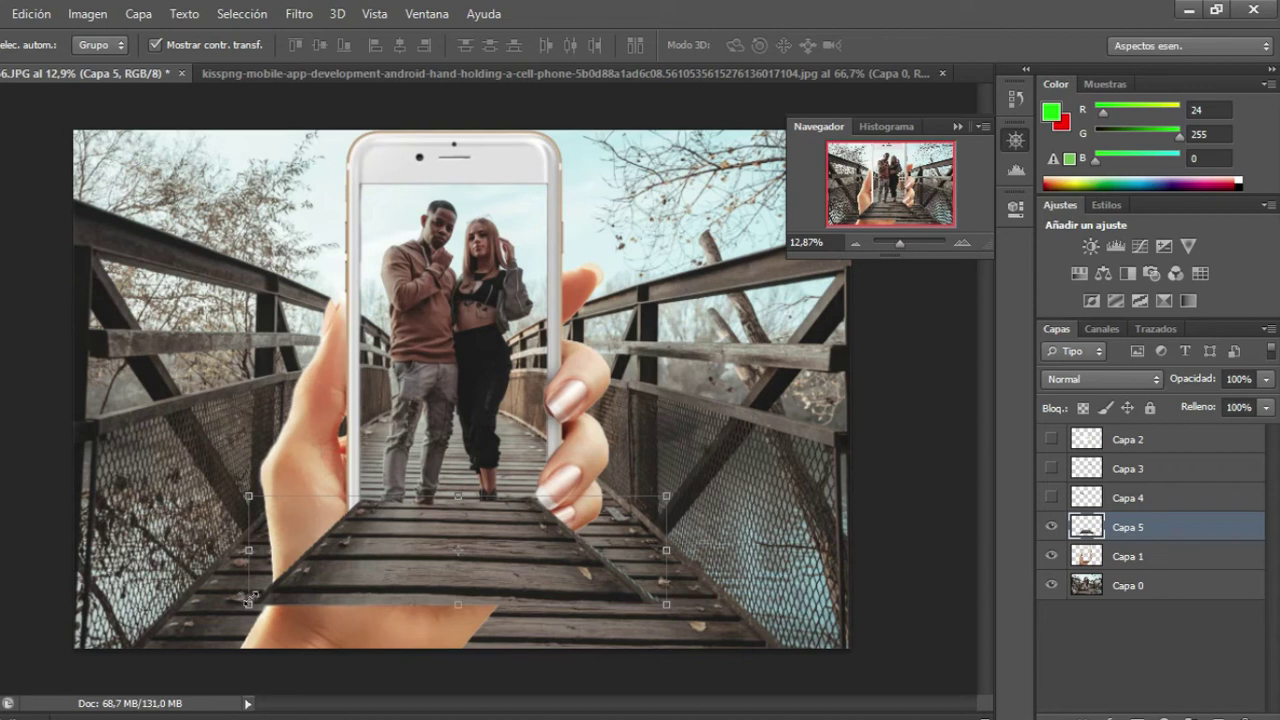
drag(249, 602, 114, 640)
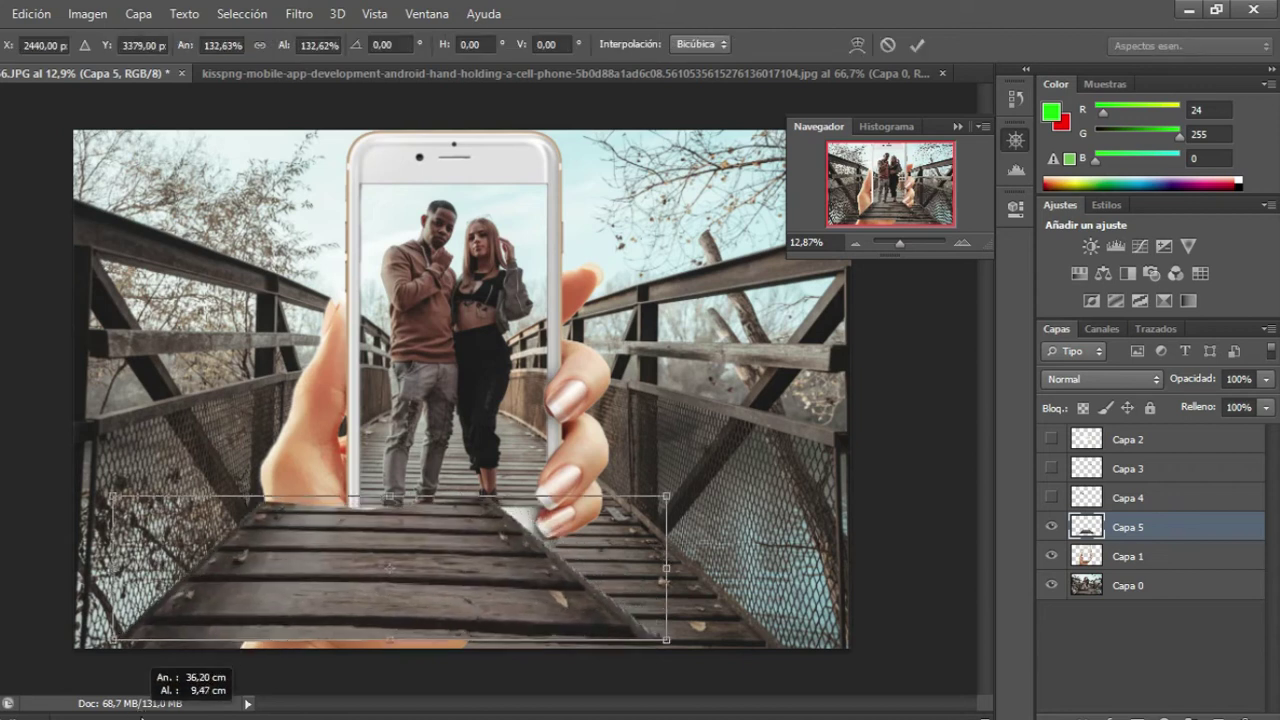
drag(471, 604, 542, 592)
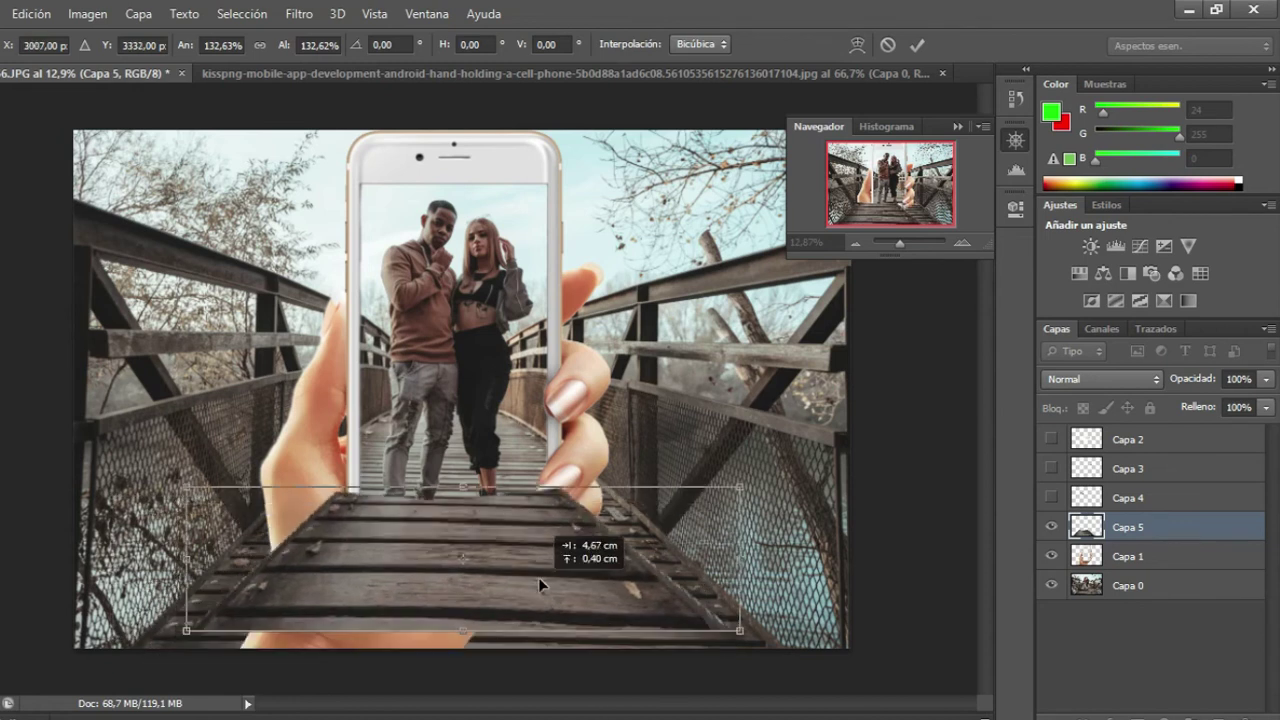
drag(742, 634, 790, 684)
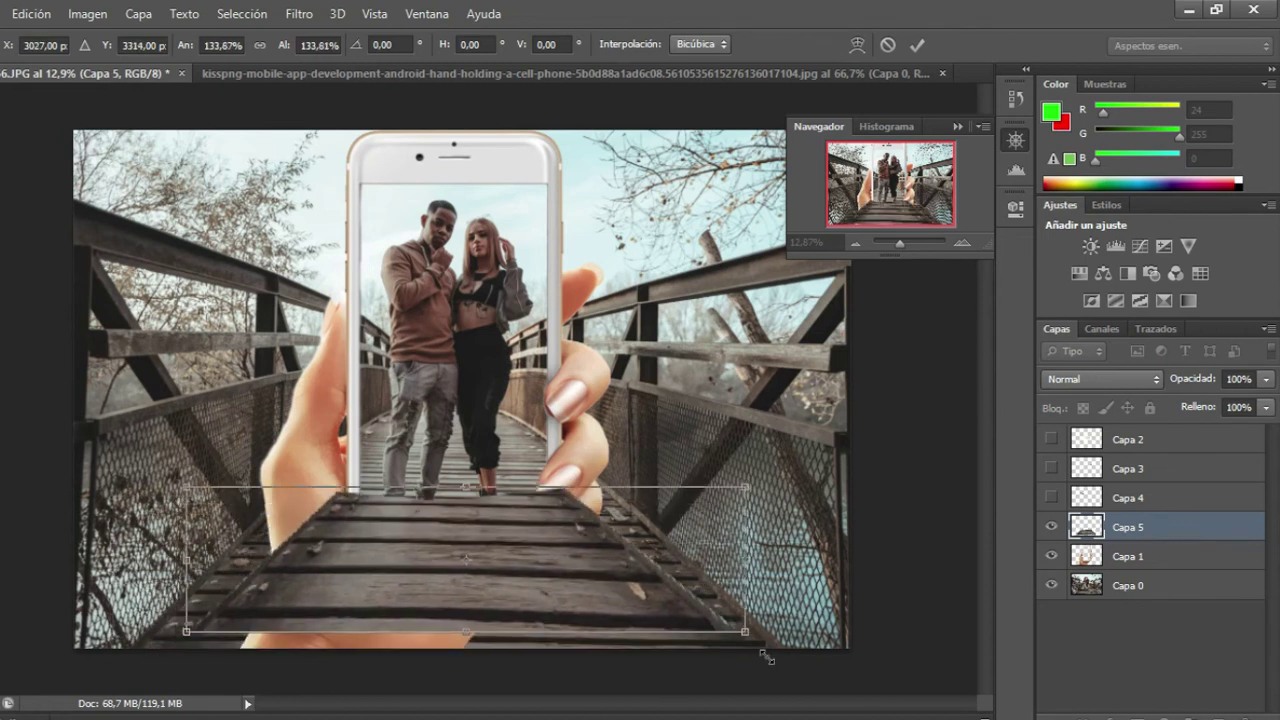
drag(709, 601, 679, 600)
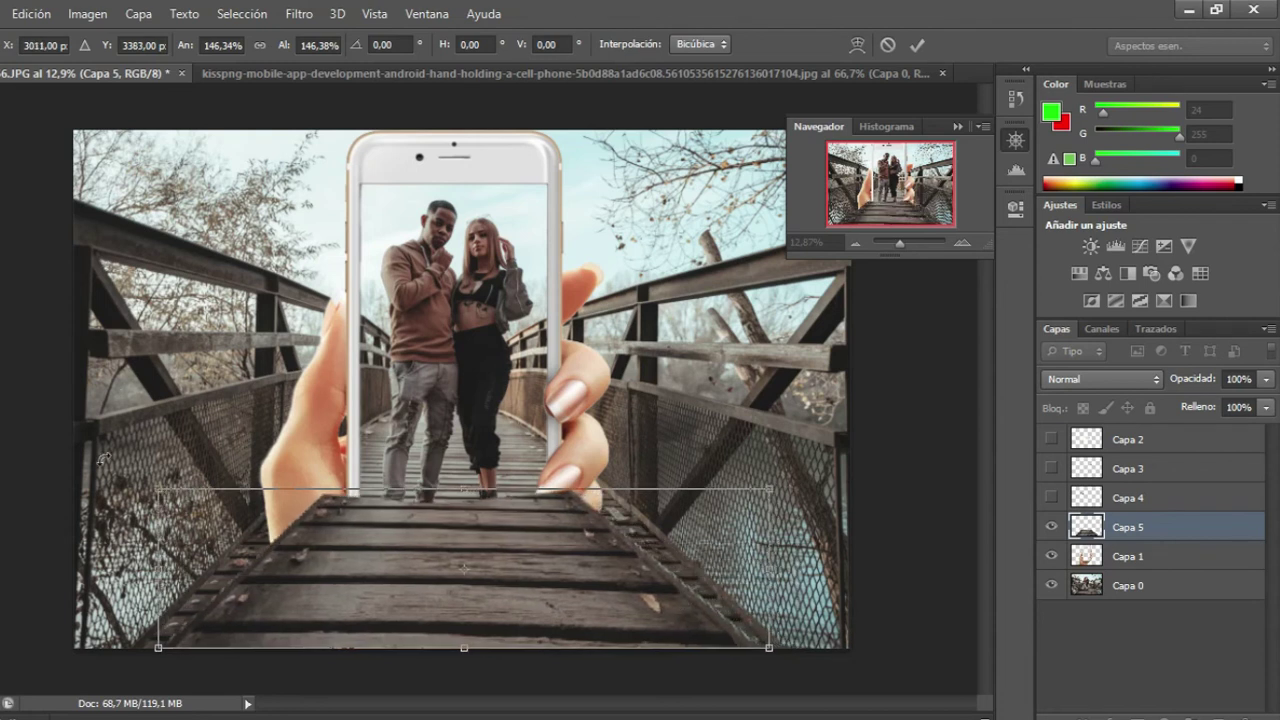
key(v)
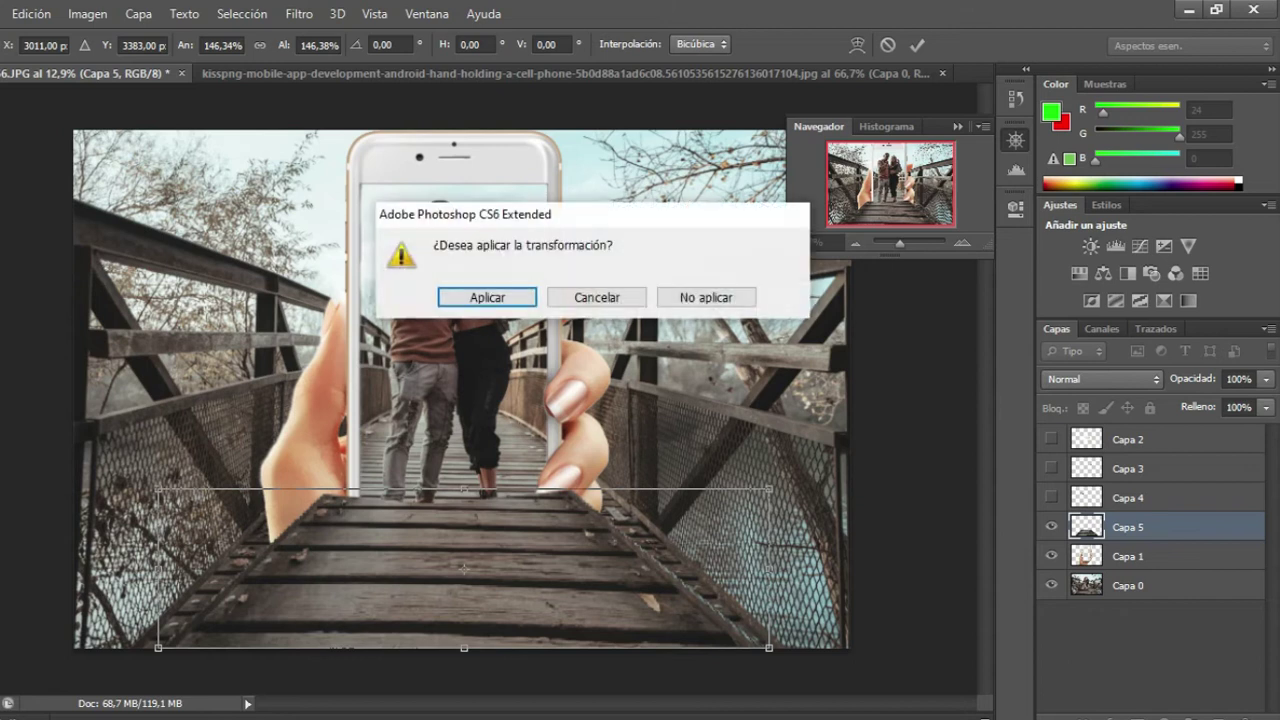
click(500, 298)
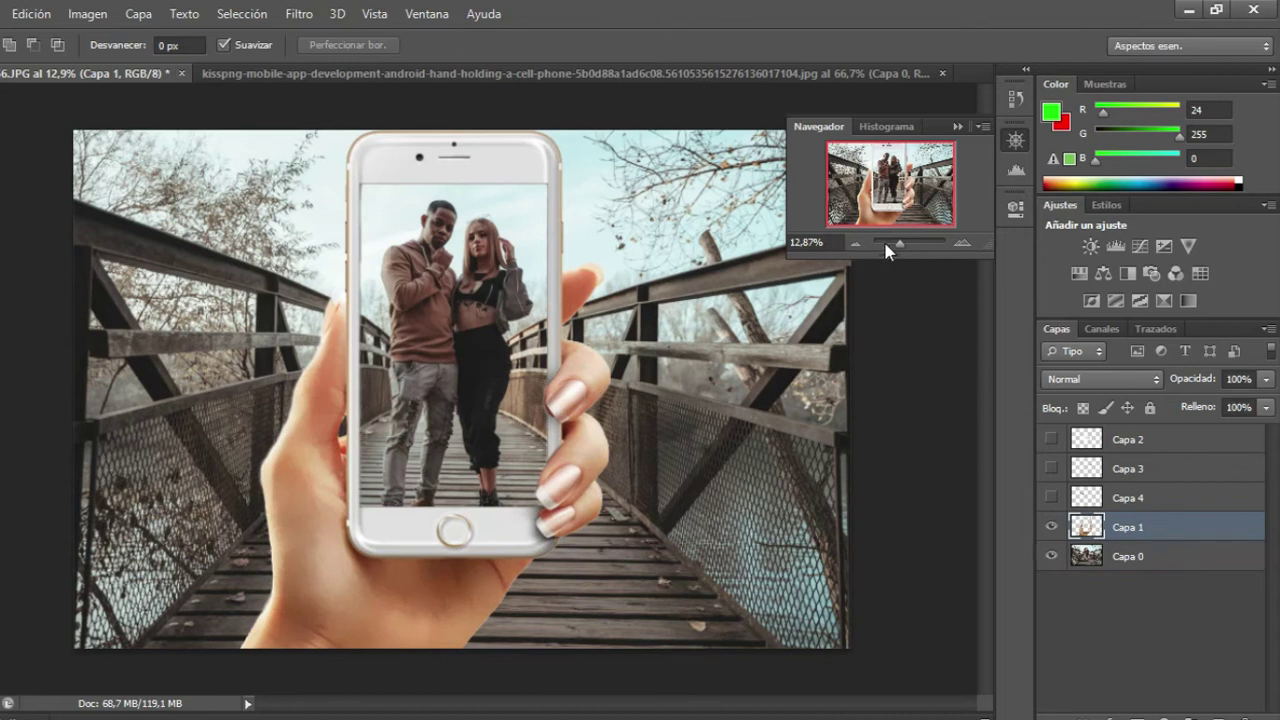
Zoom in on the right railing and place the first lasso point along its top edge.
drag(899, 244, 904, 250)
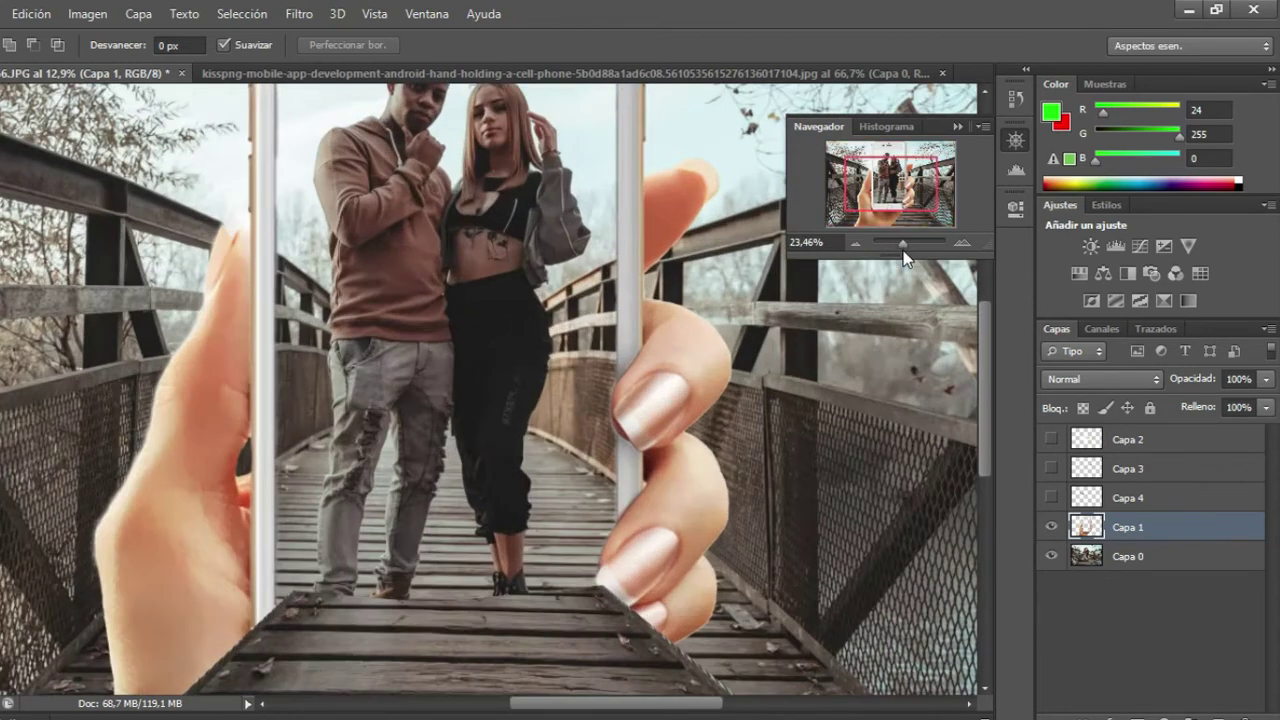
drag(890, 182, 936, 163)
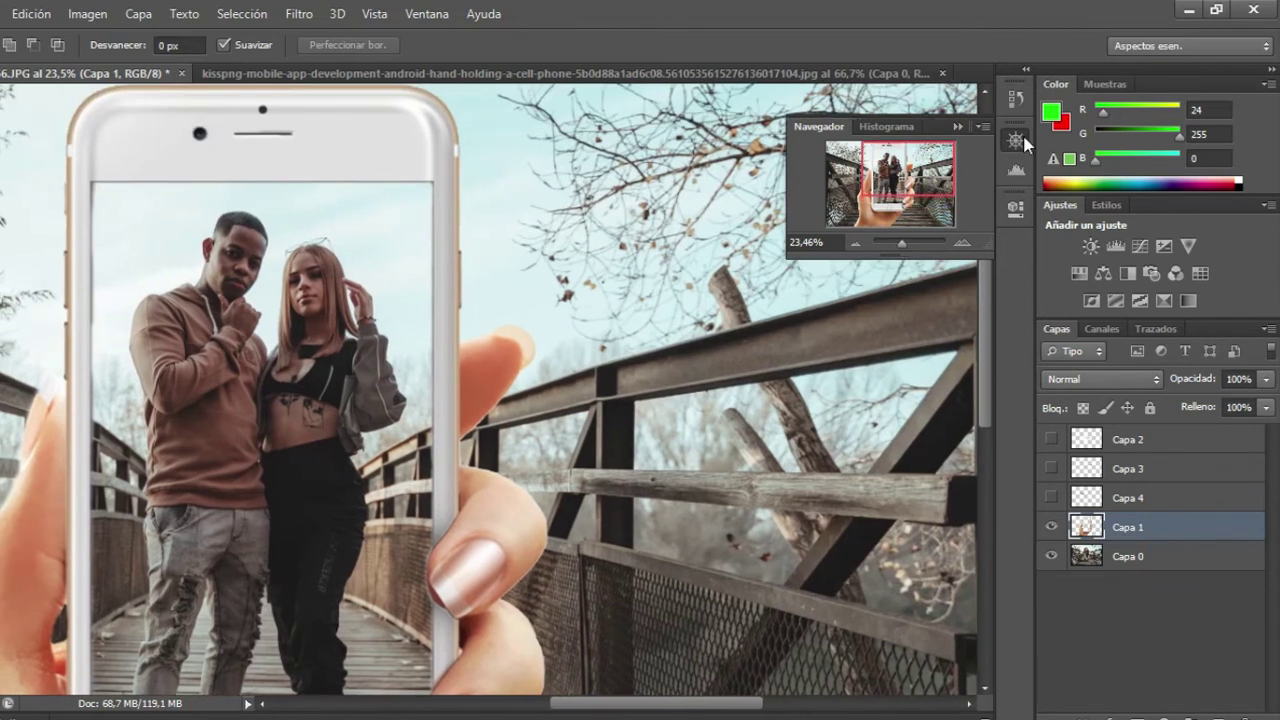
click(1020, 140)
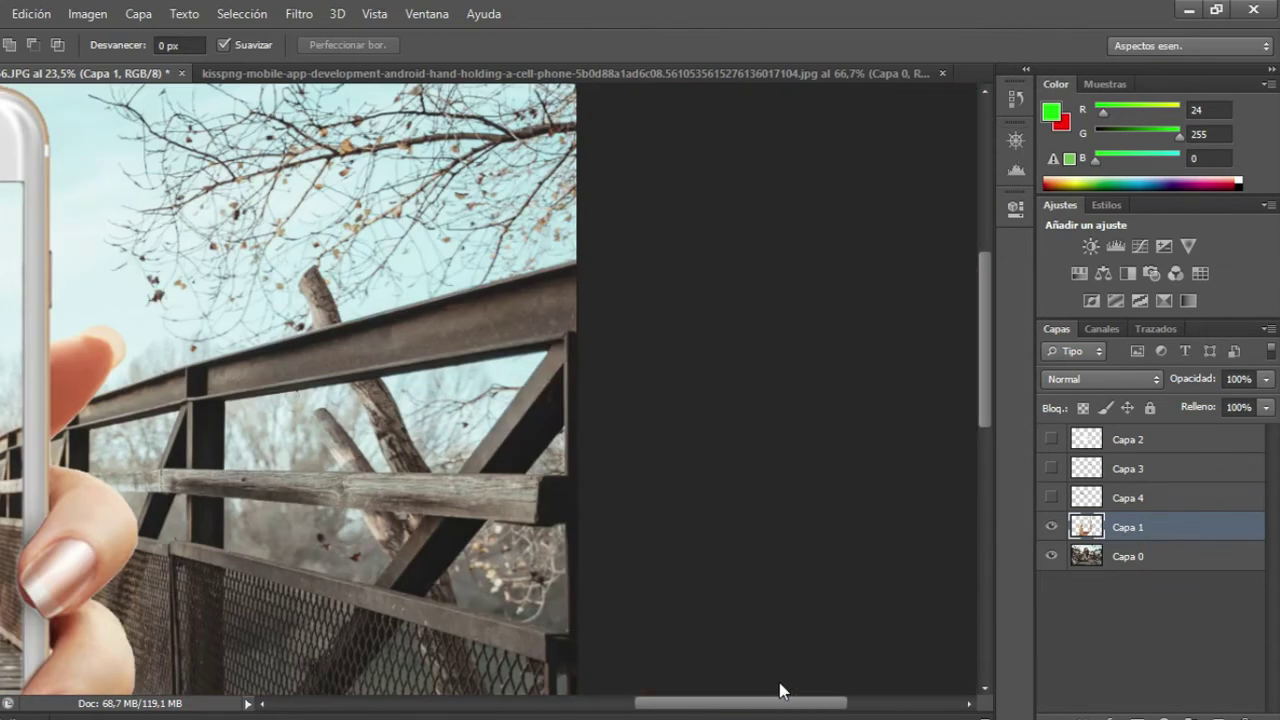
drag(695, 708, 757, 688)
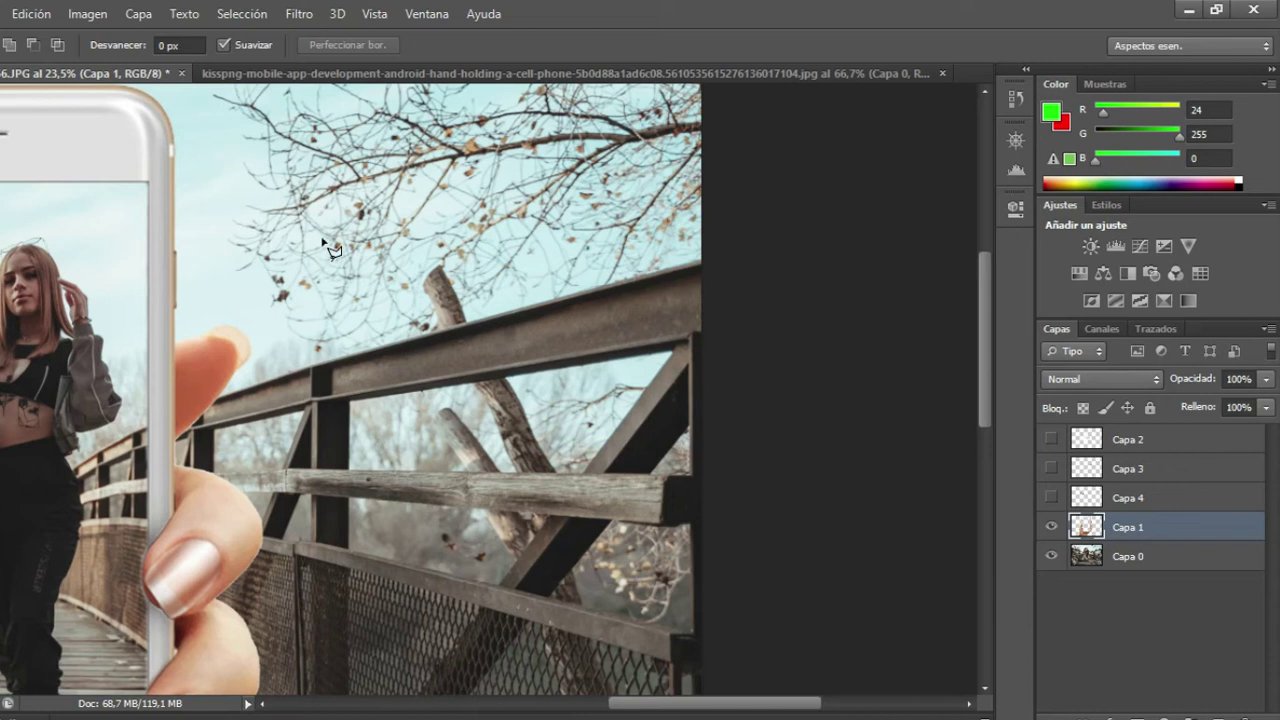
click(711, 256)
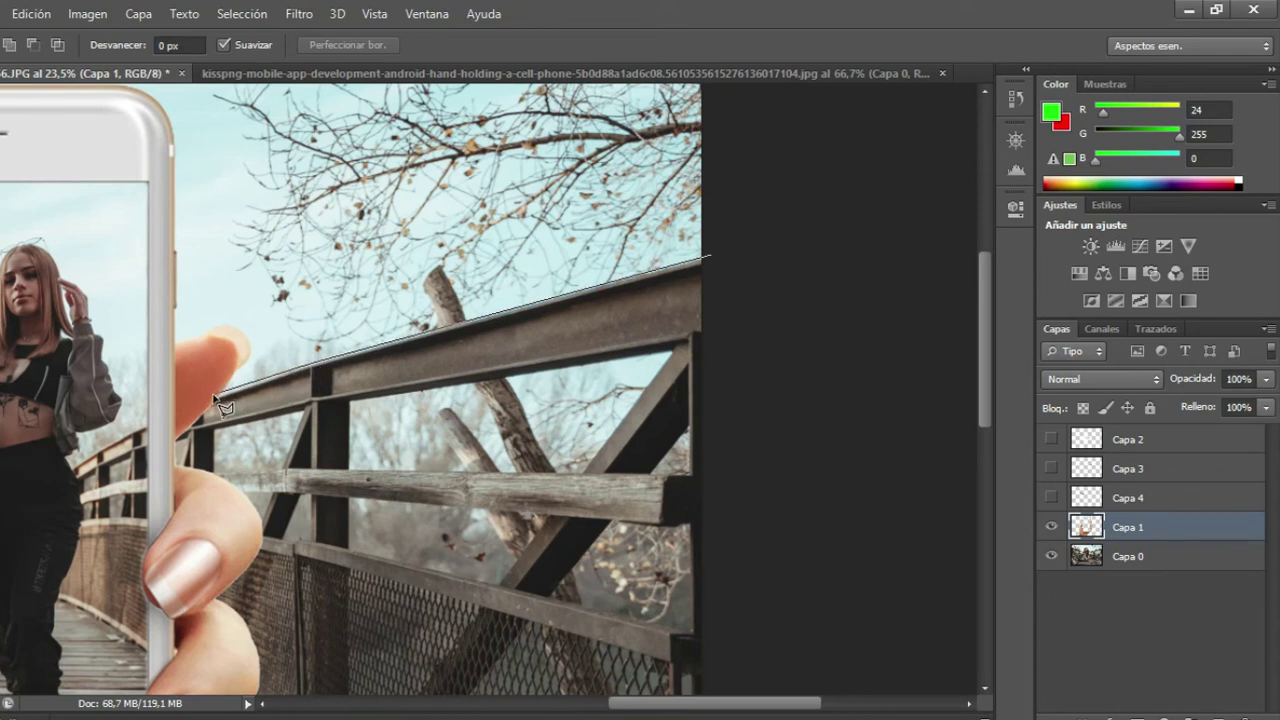
Close a Polygonal Lasso selection around the sky and branches above the right railing, beside the phone.
click(164, 418)
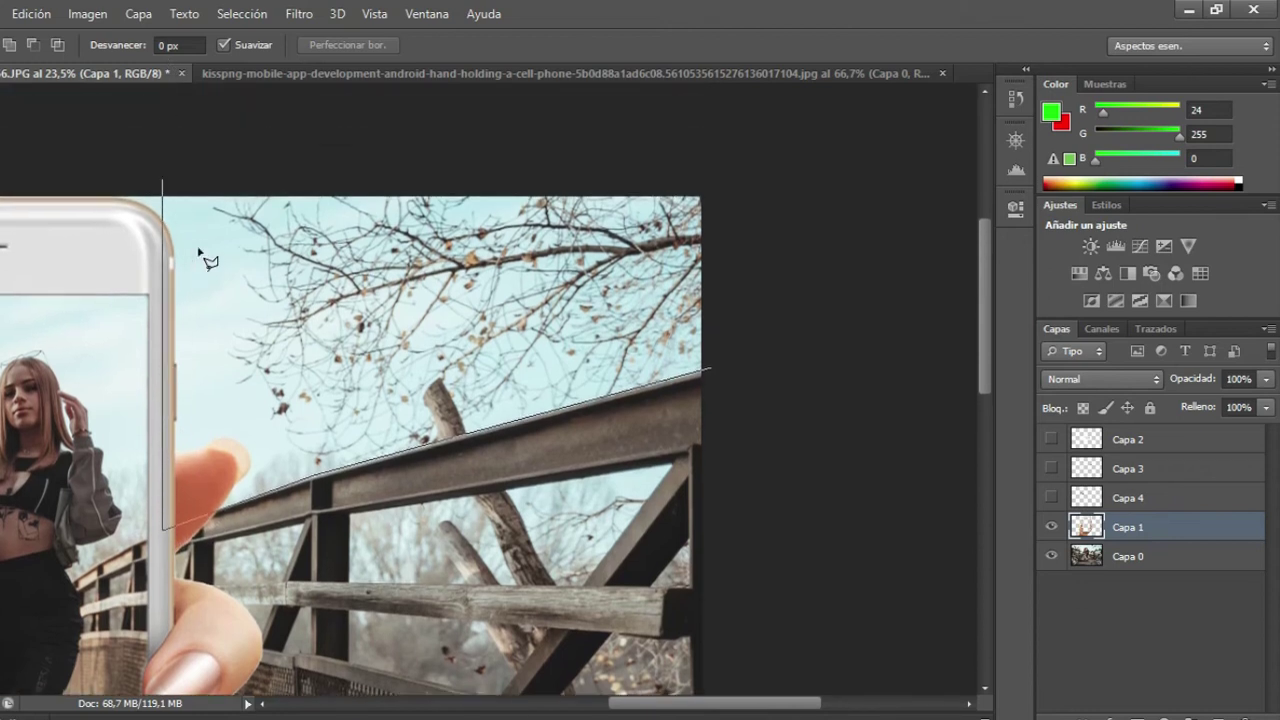
click(166, 260)
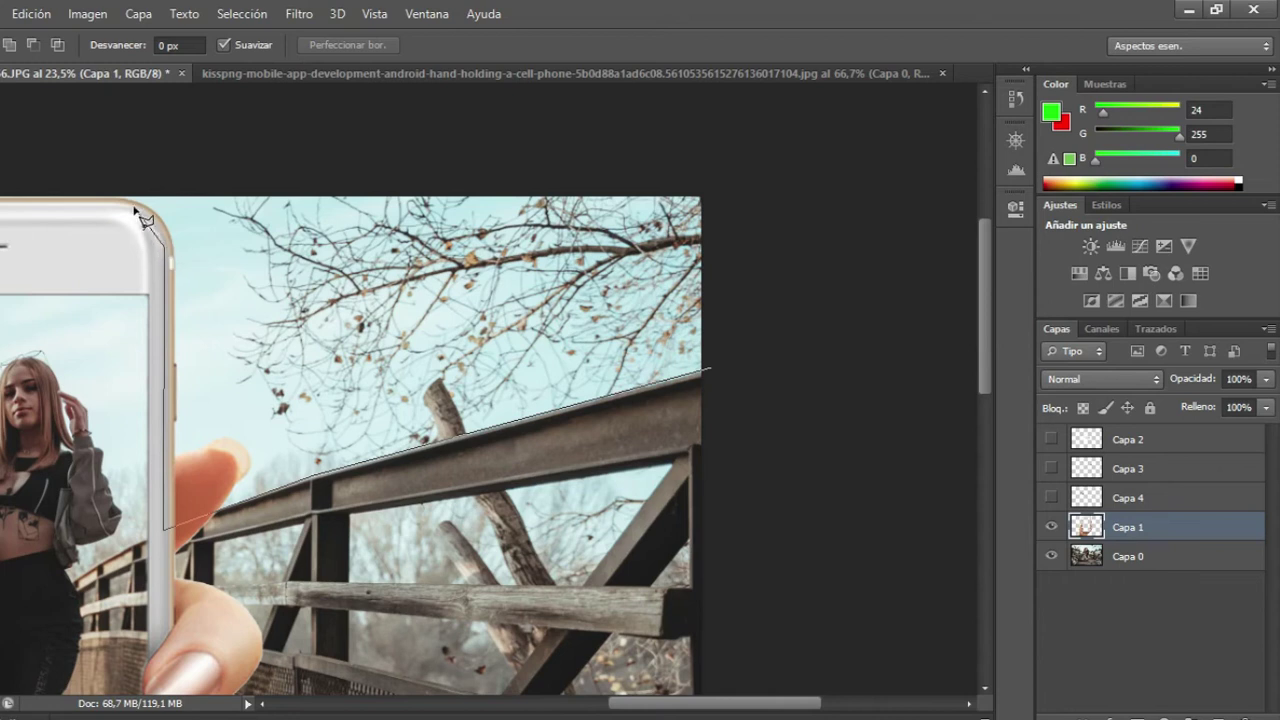
click(74, 162)
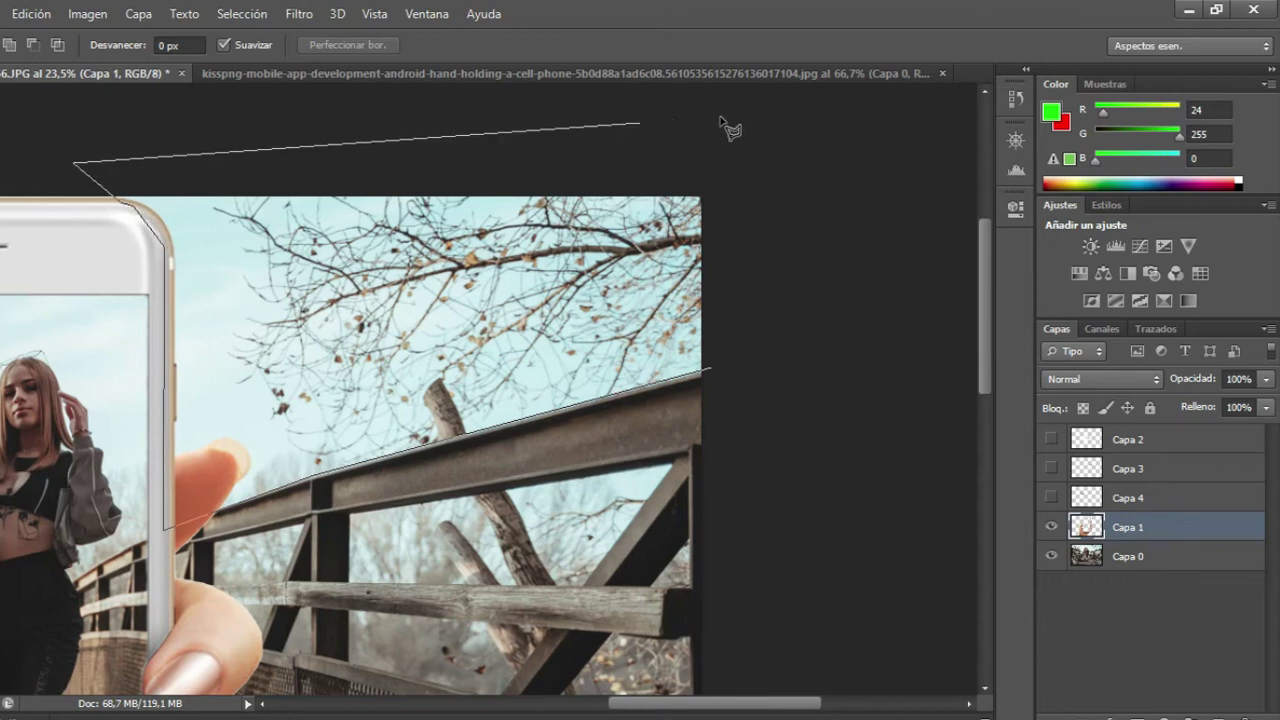
click(771, 86)
click(756, 340)
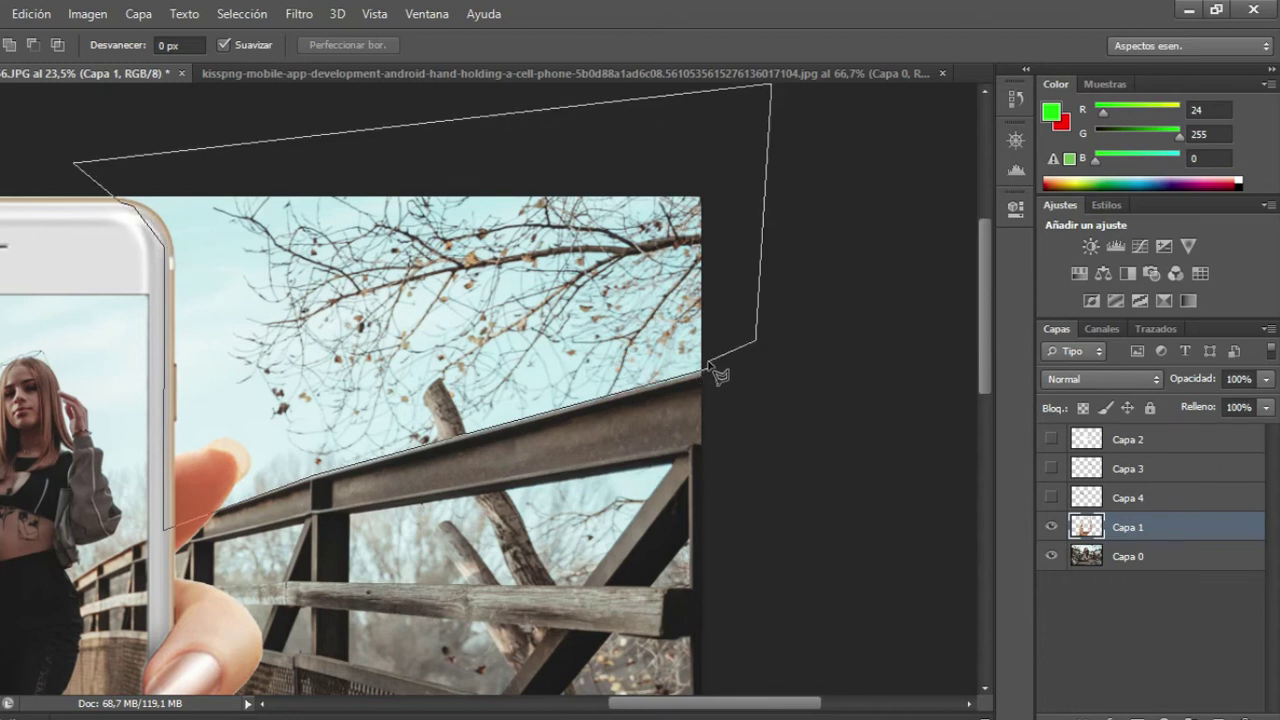
click(704, 371)
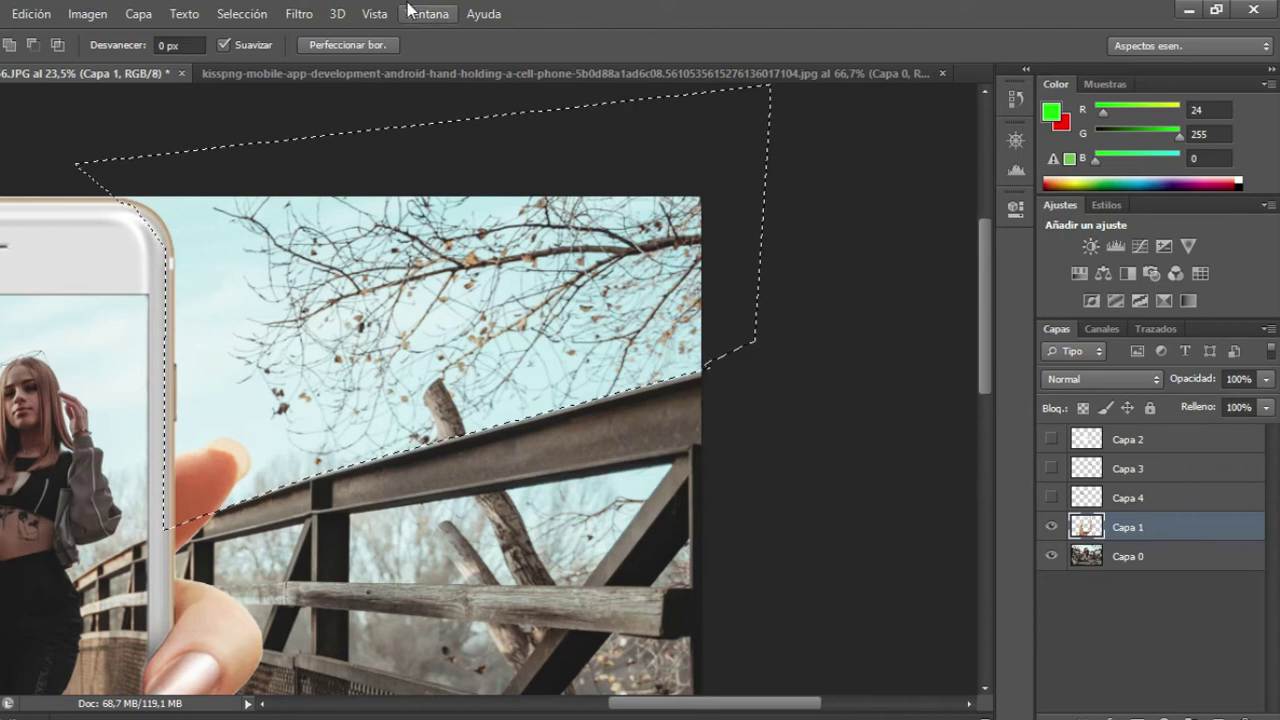
click(300, 14)
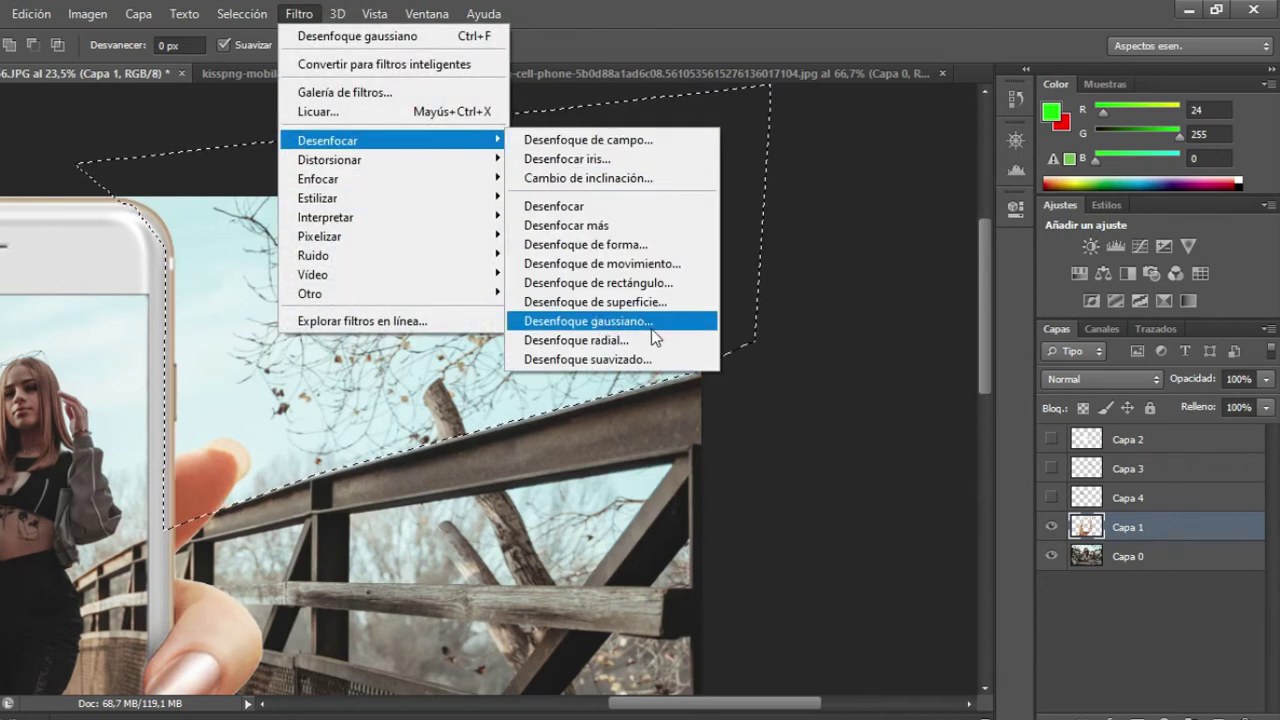
Try a Gaussian blur on hand layer Capa 1, then cancel it.
mouse_move(390, 140)
click(651, 329)
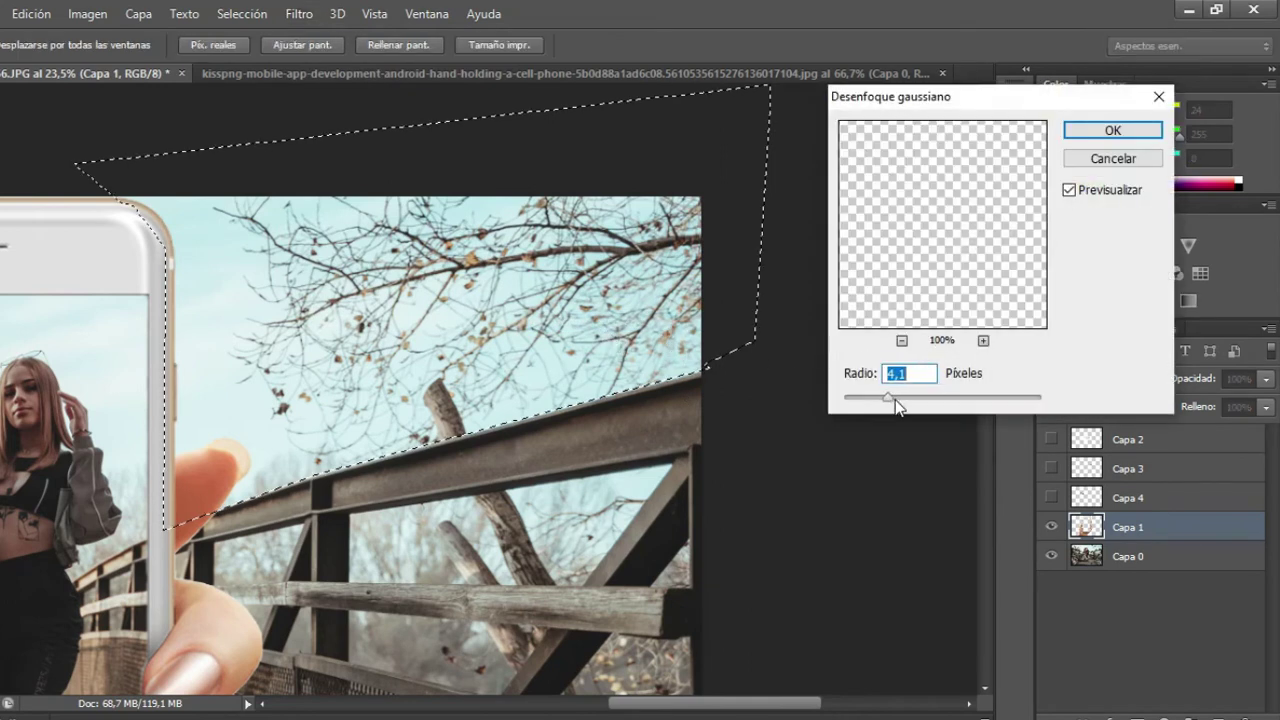
click(924, 396)
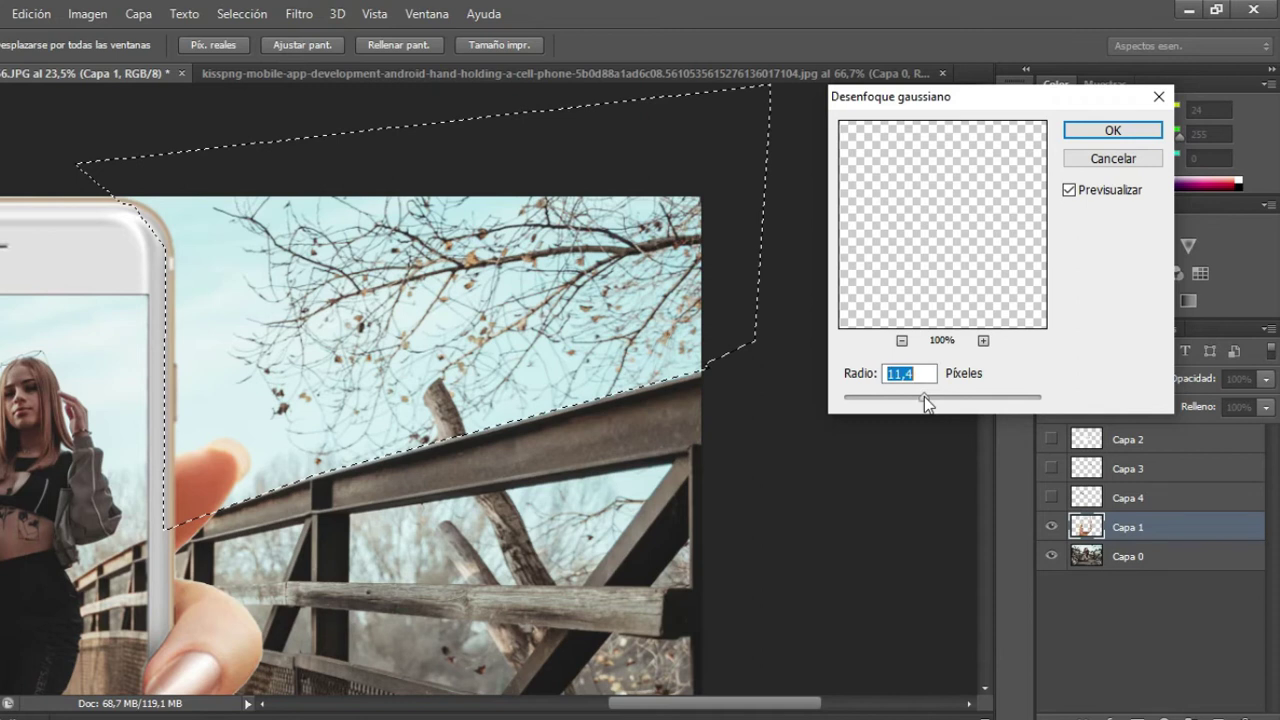
drag(1137, 170, 1145, 358)
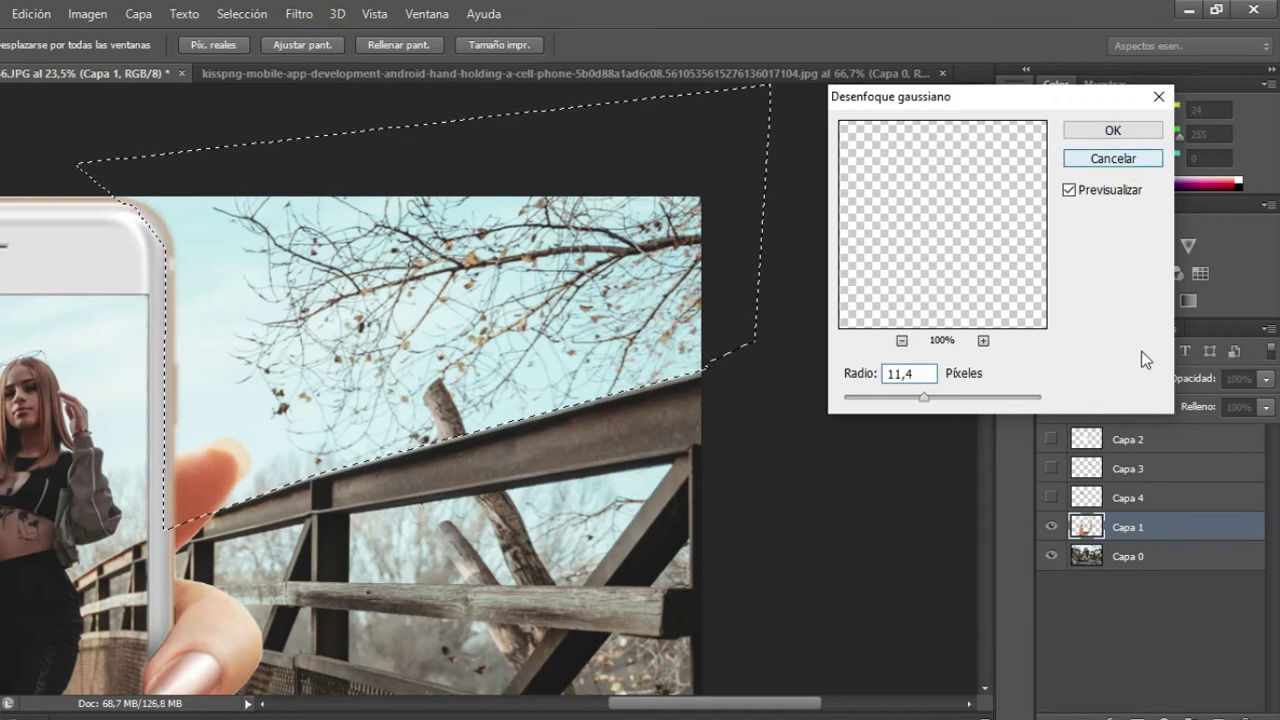
key(Escape)
Apply a 22,3-pixel Desenfoque gaussiano to the selected sky on Capa 0.
click(1127, 562)
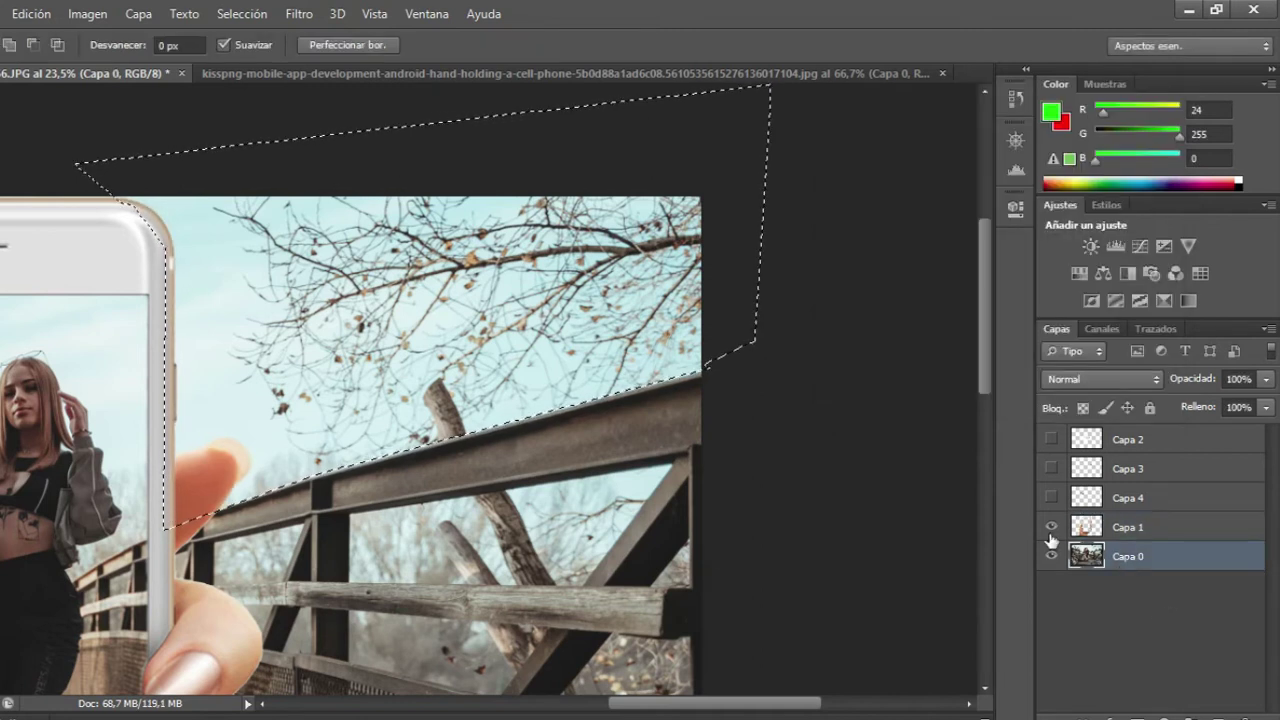
click(299, 13)
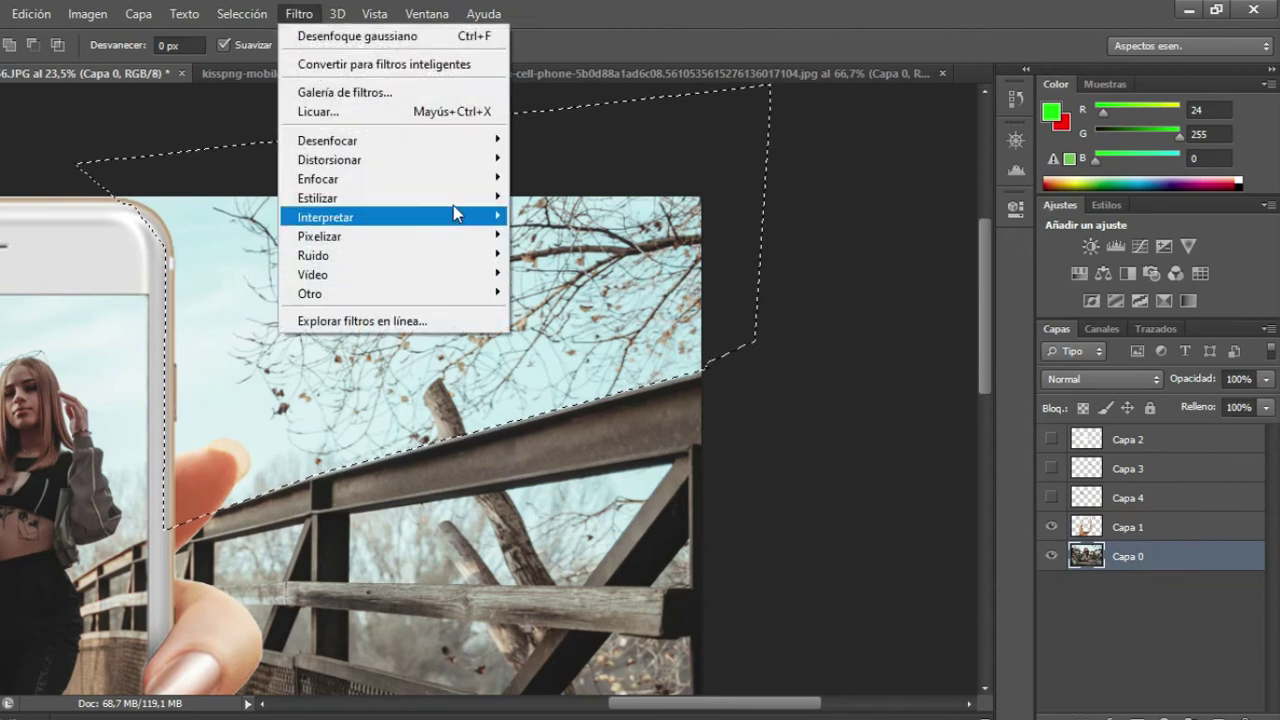
mouse_move(390, 140)
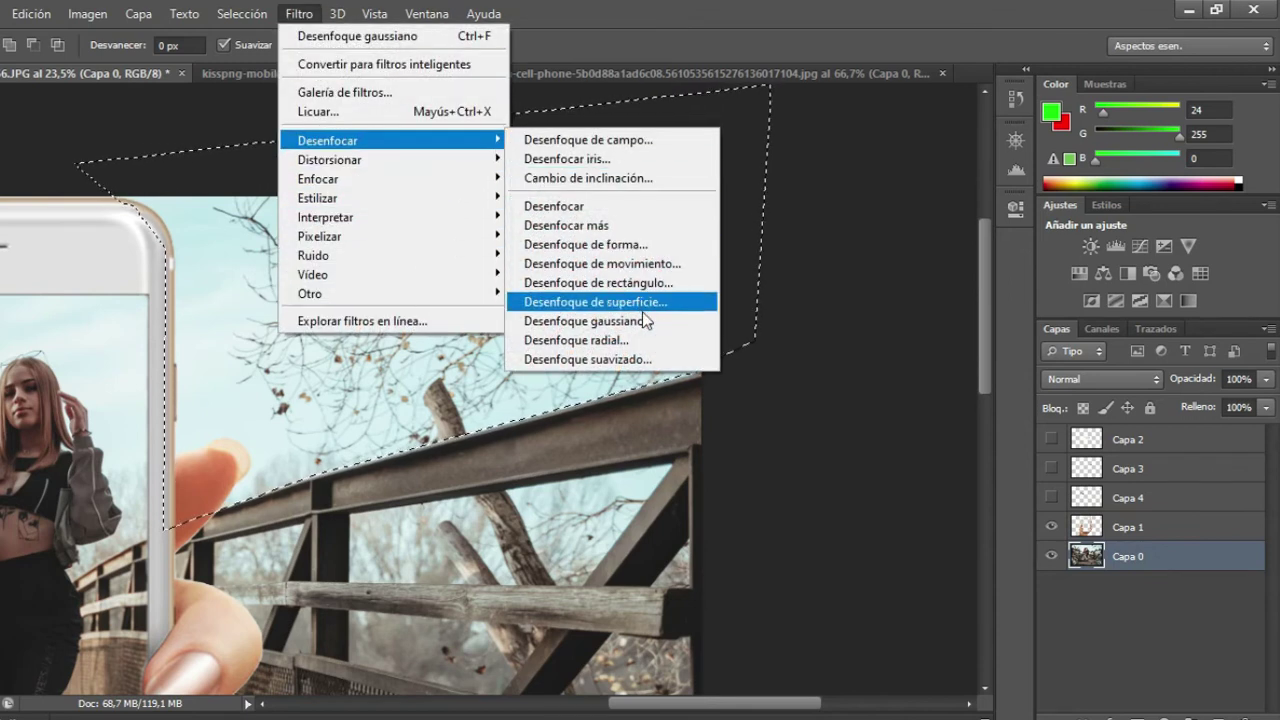
click(640, 321)
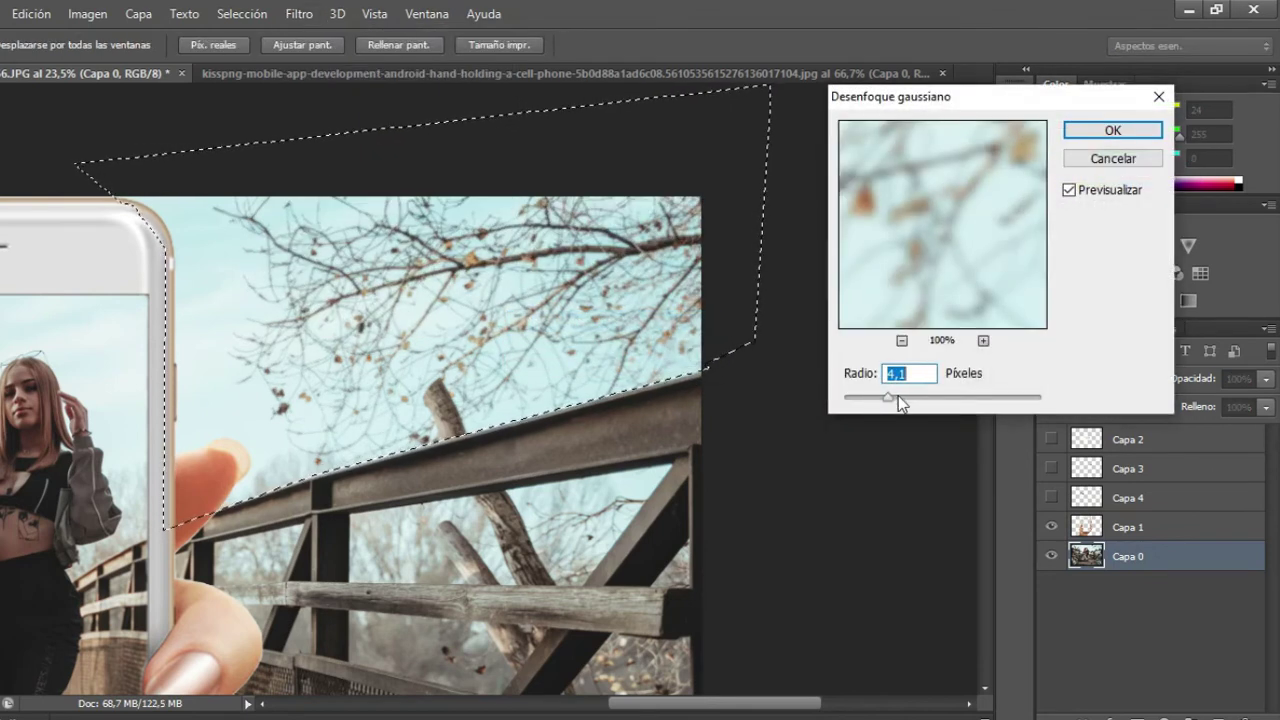
drag(893, 398, 932, 400)
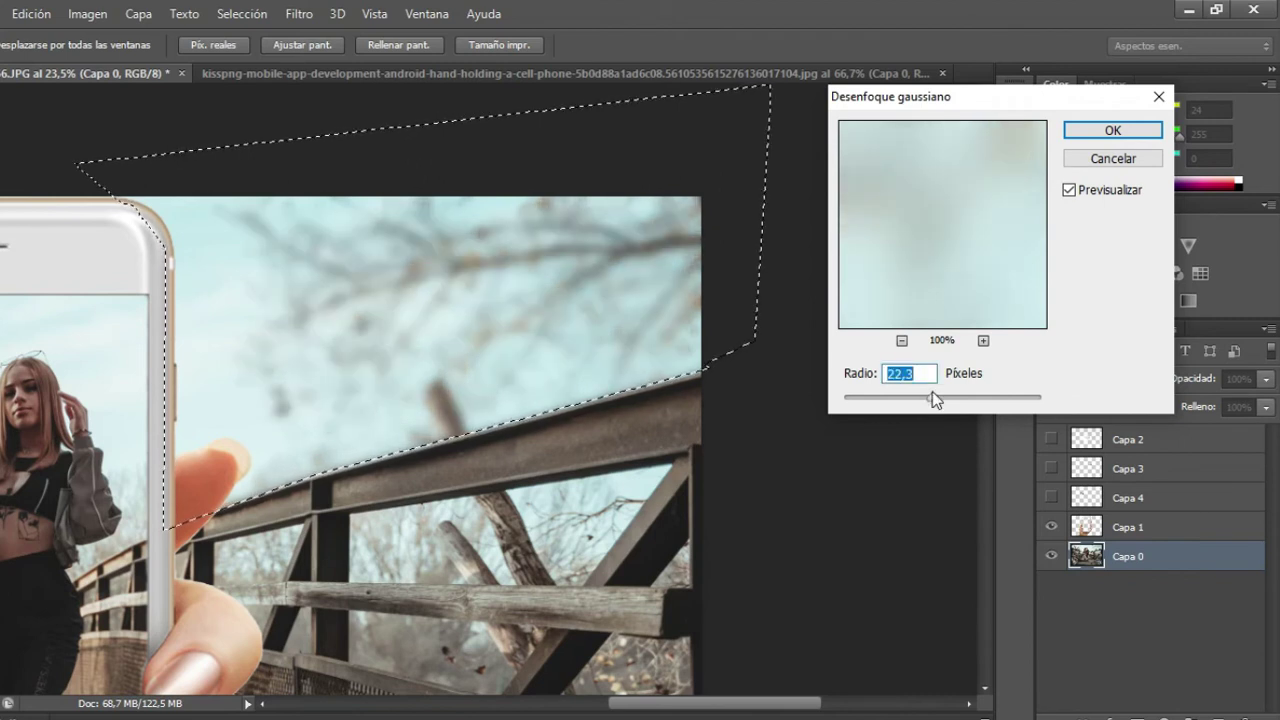
click(1096, 137)
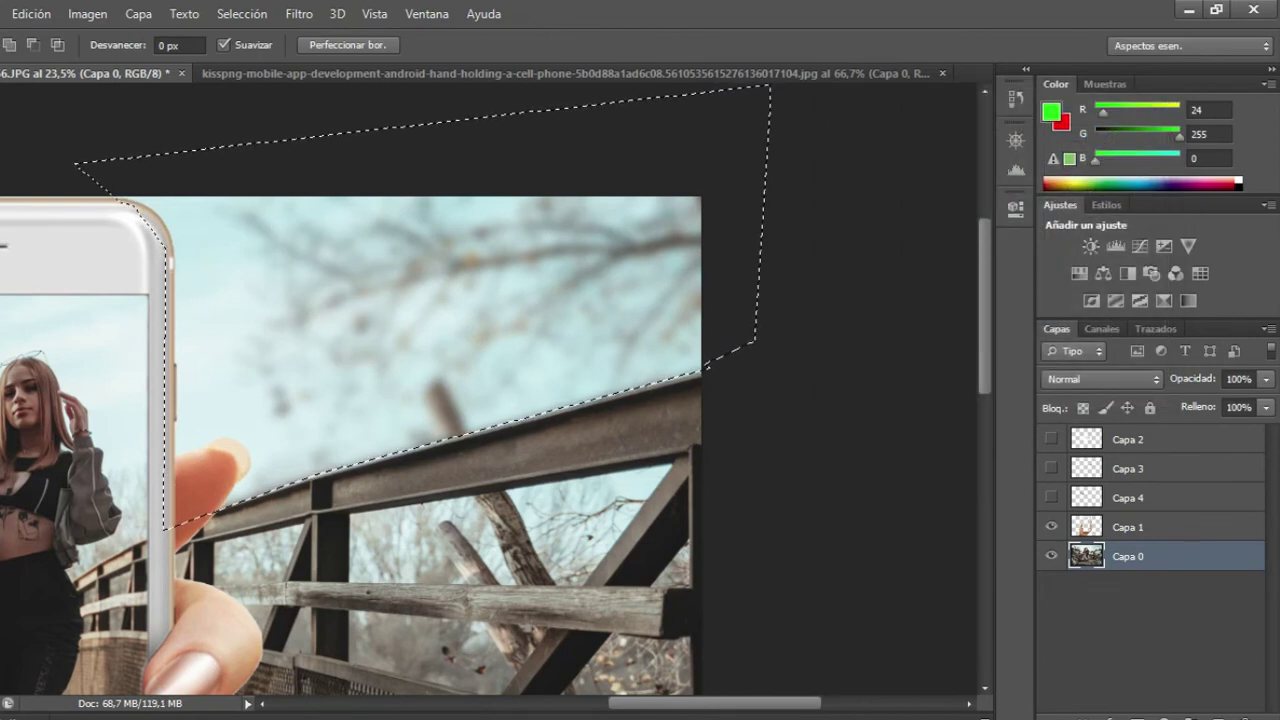
Drop the selection around the blurred sky and scroll left to the left bridge rail and phone.
click(2, 153)
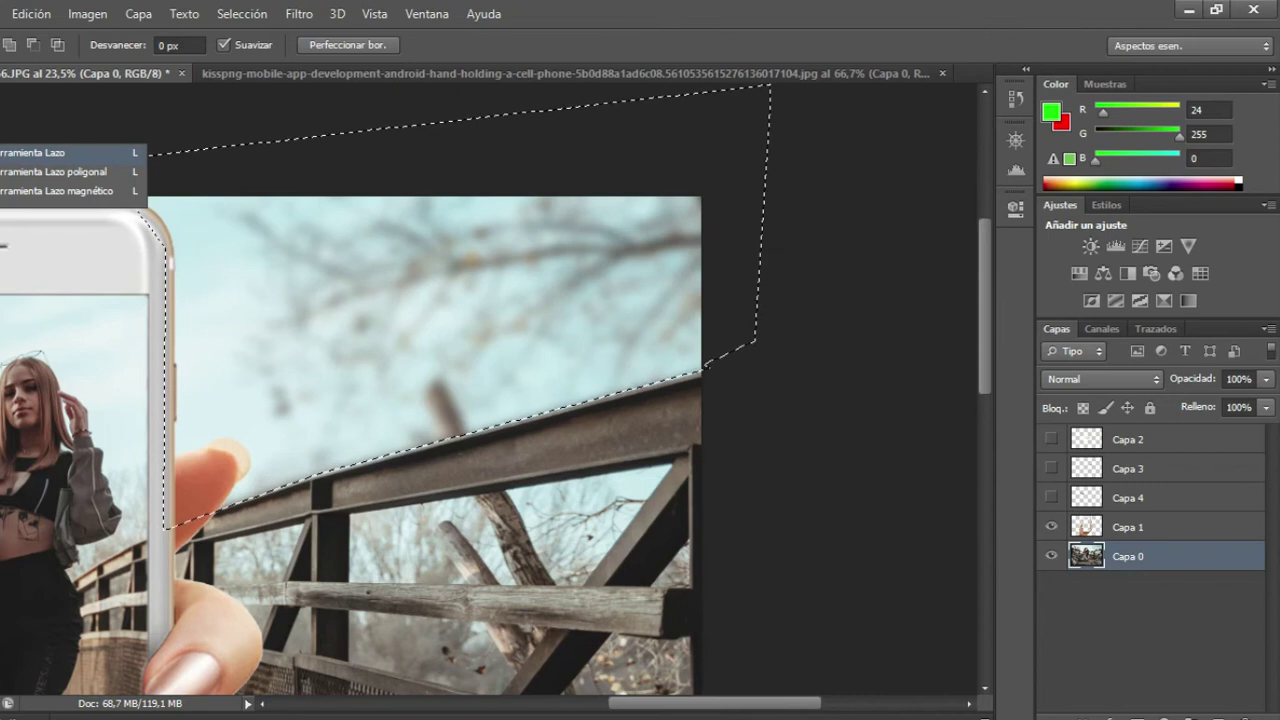
click(40, 153)
click(6, 134)
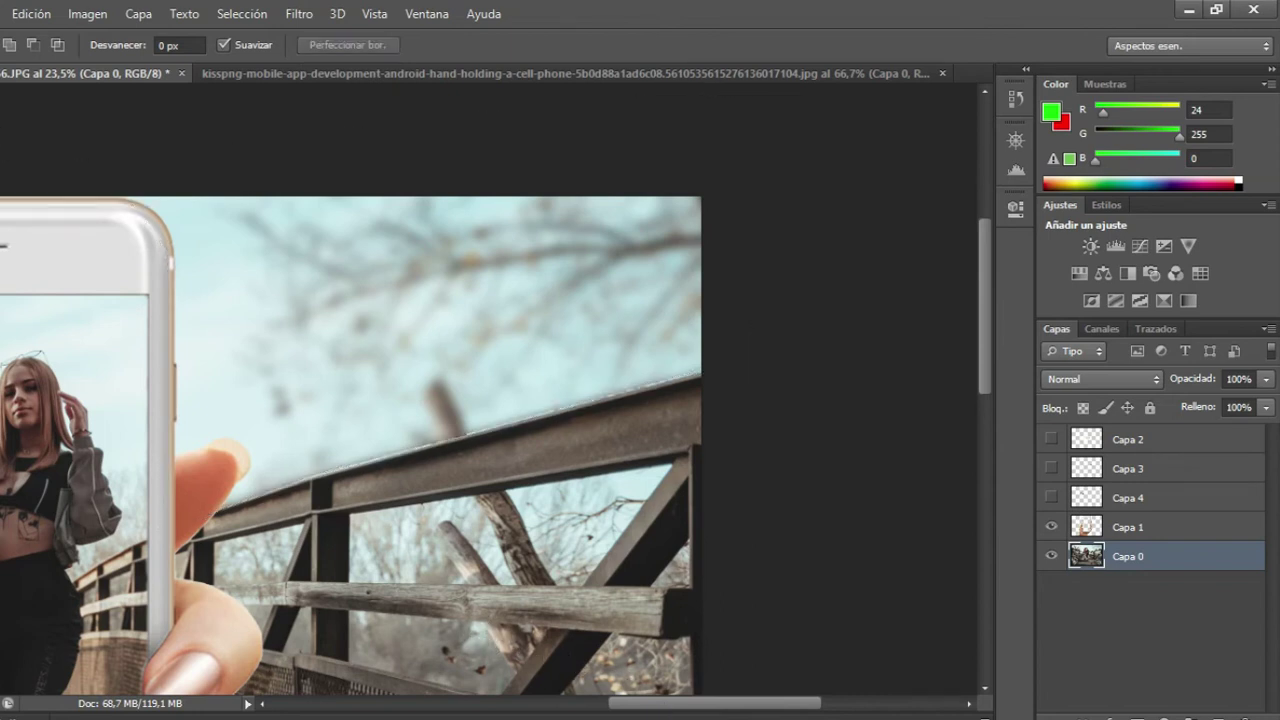
mouse_move(757, 712)
mouse_down()
mouse_move(556, 712)
mouse_move(576, 703)
mouse_up()
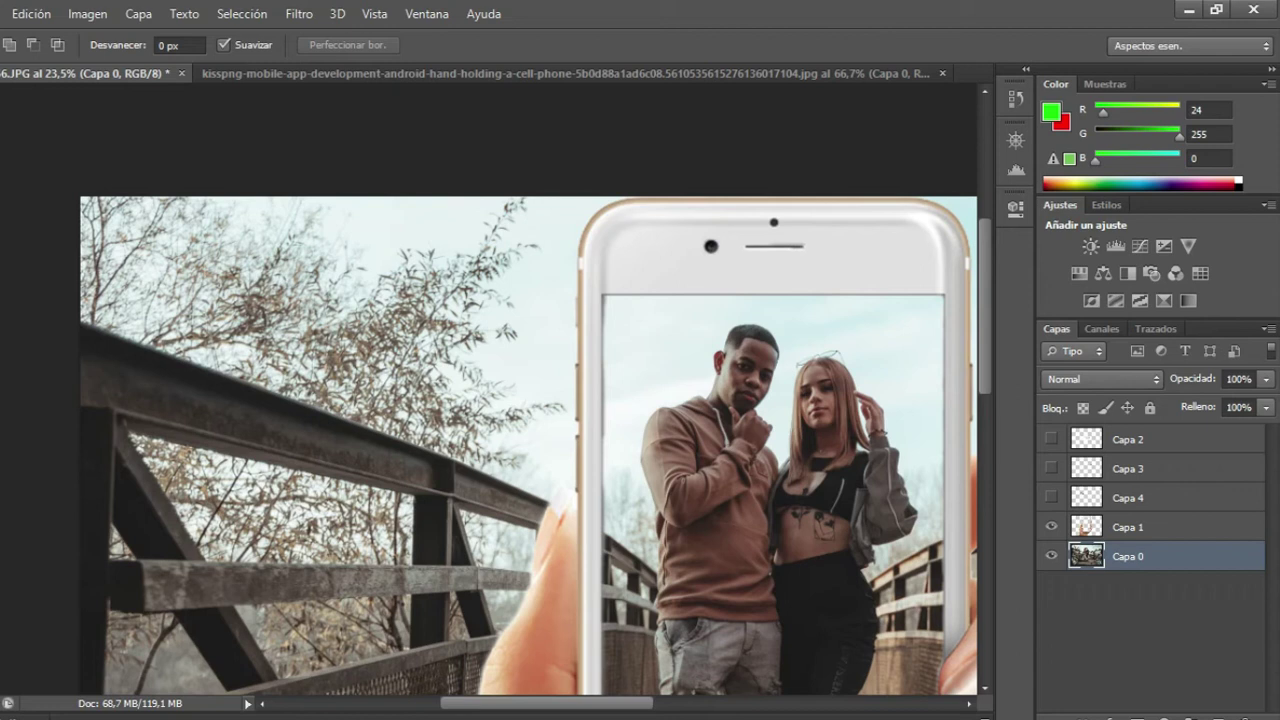
With the Polygonal Lasso, trace along the left rail top and up the phone's left edge.
right_click(2, 152)
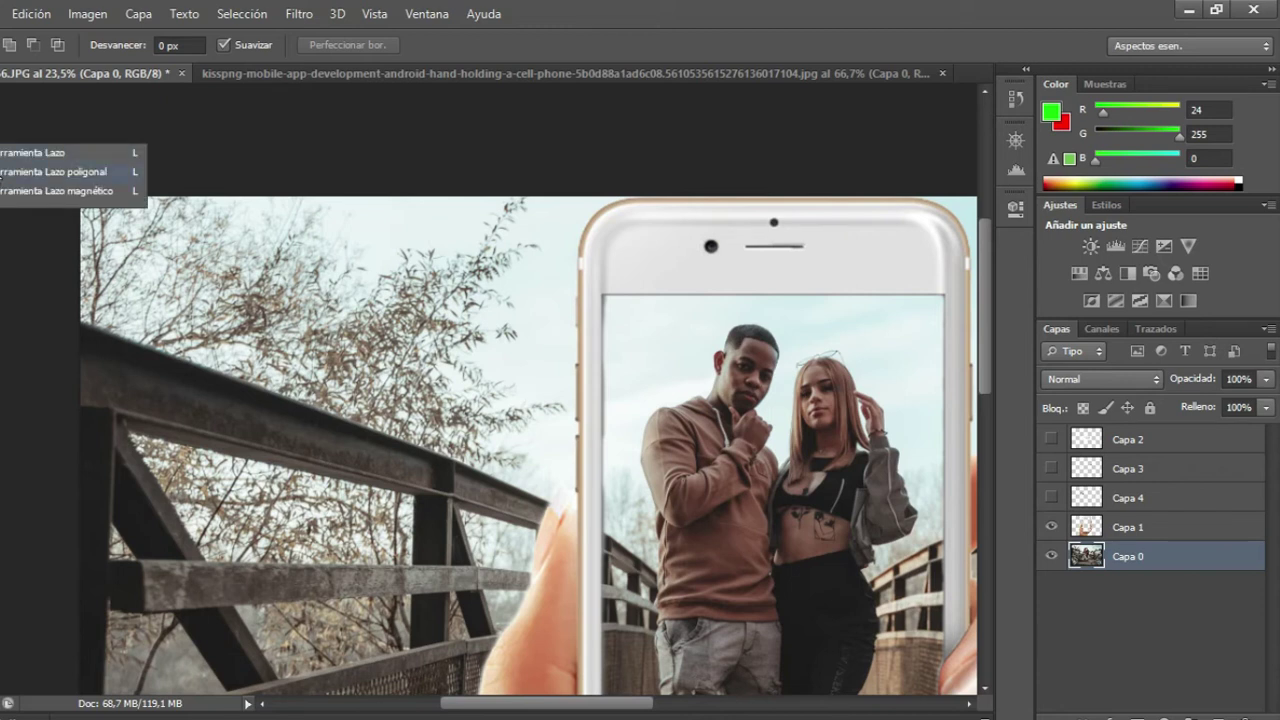
click(2, 172)
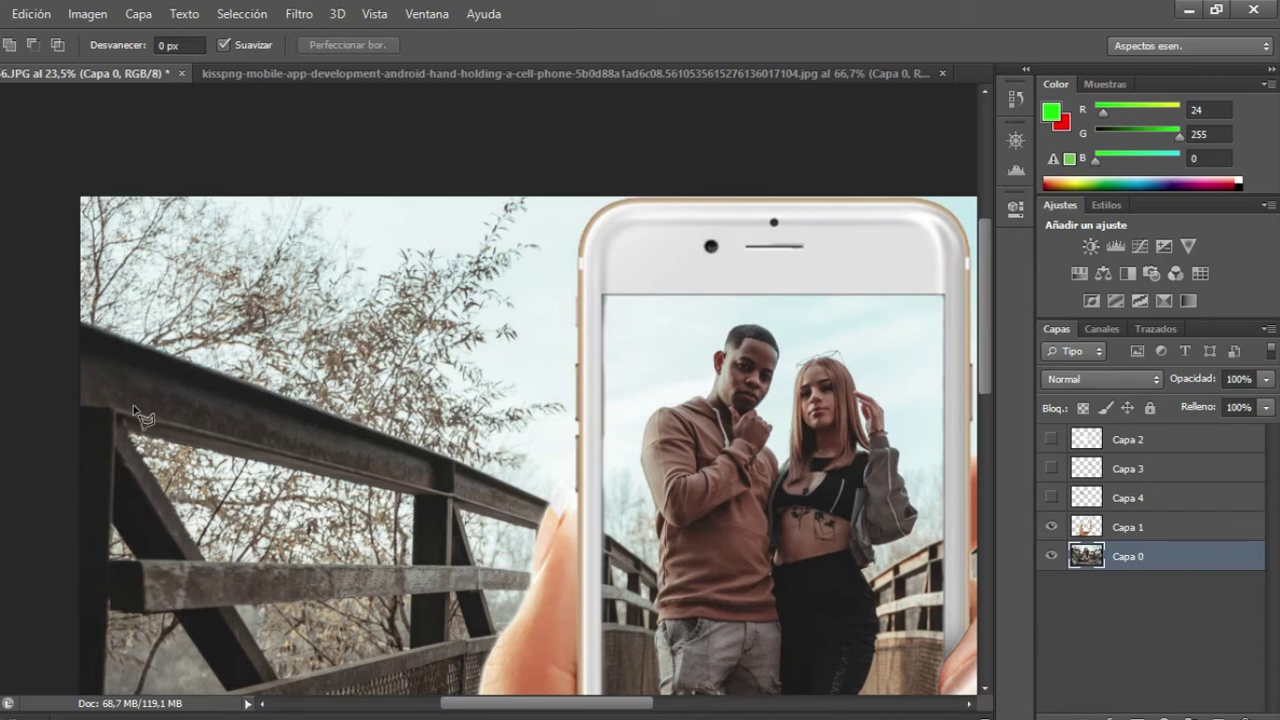
click(72, 315)
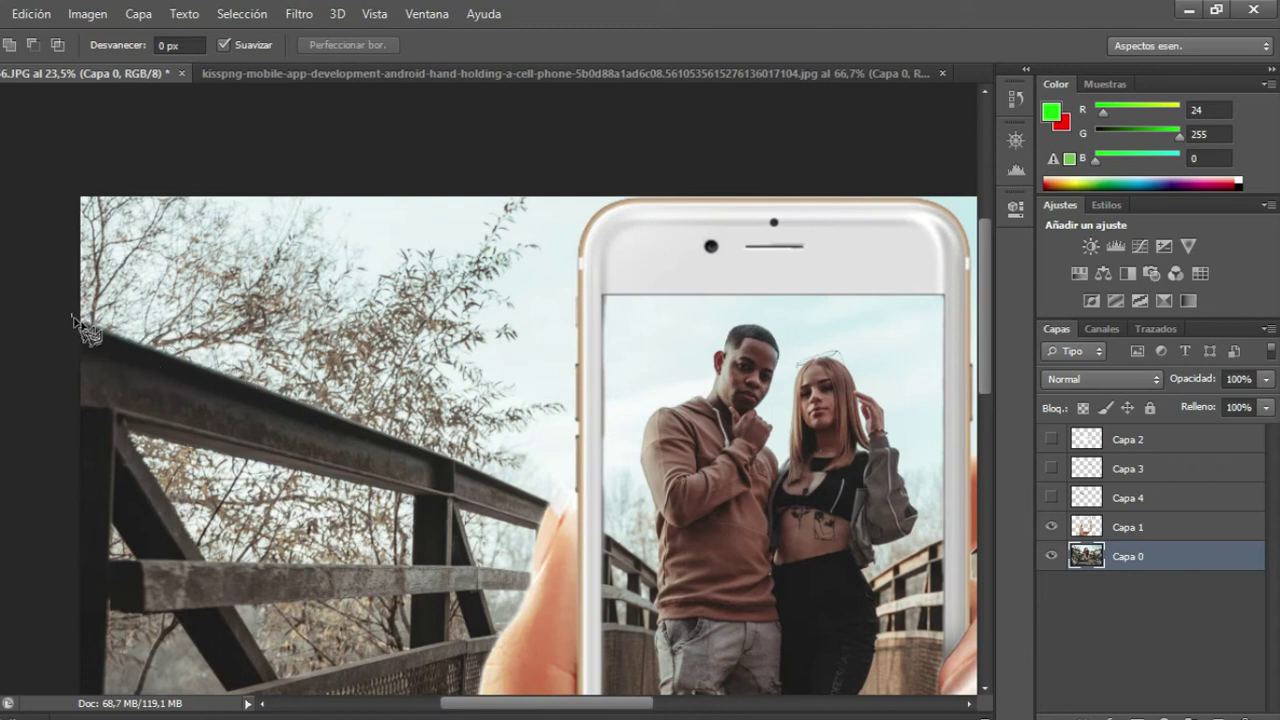
click(467, 462)
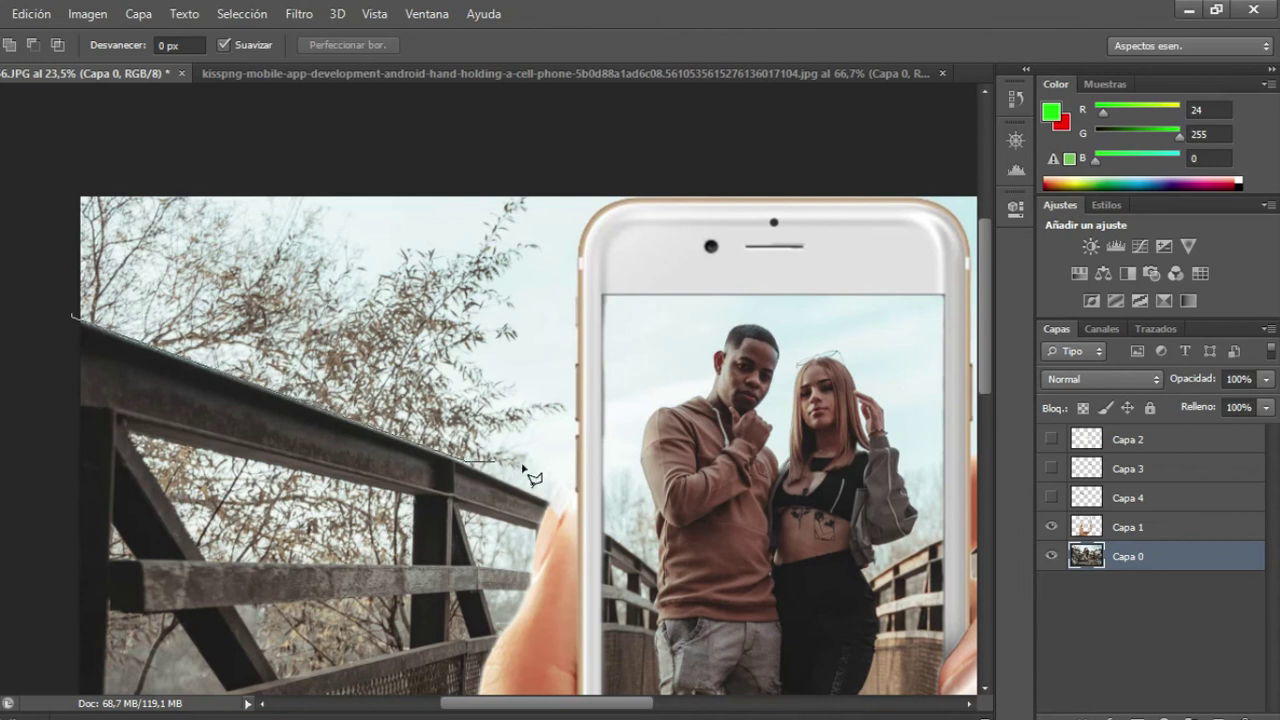
click(597, 523)
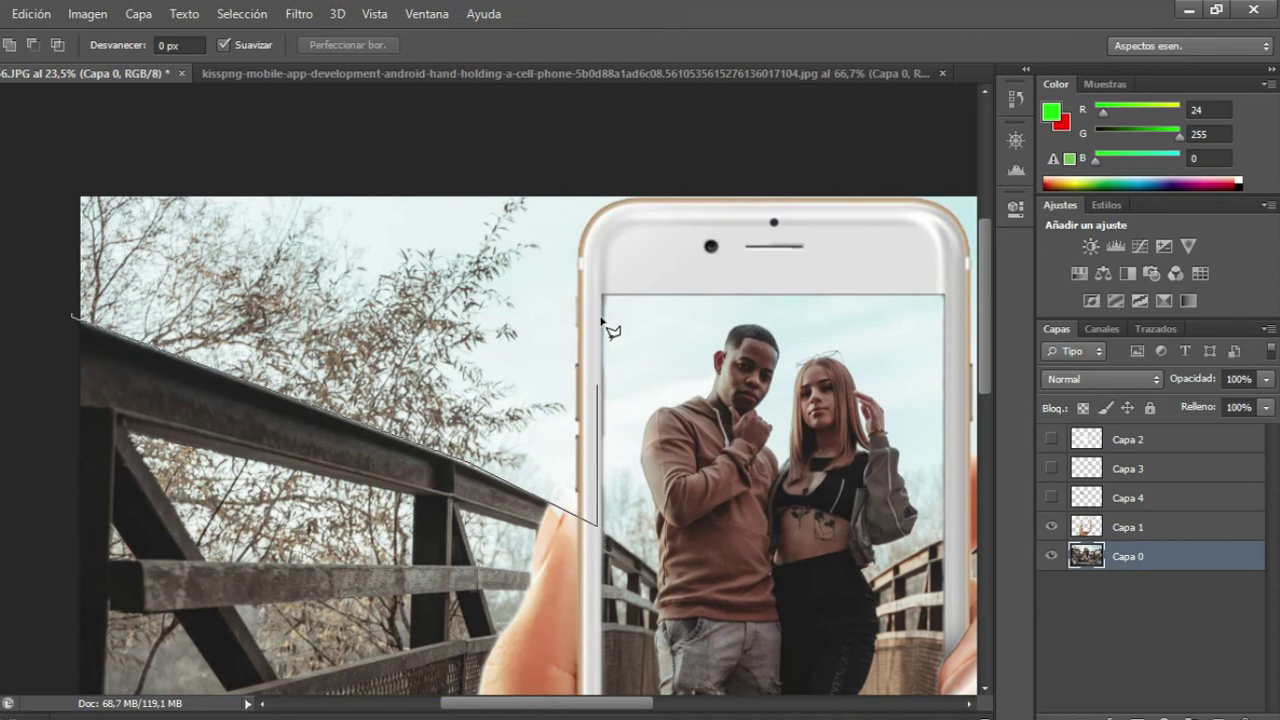
click(595, 258)
click(620, 212)
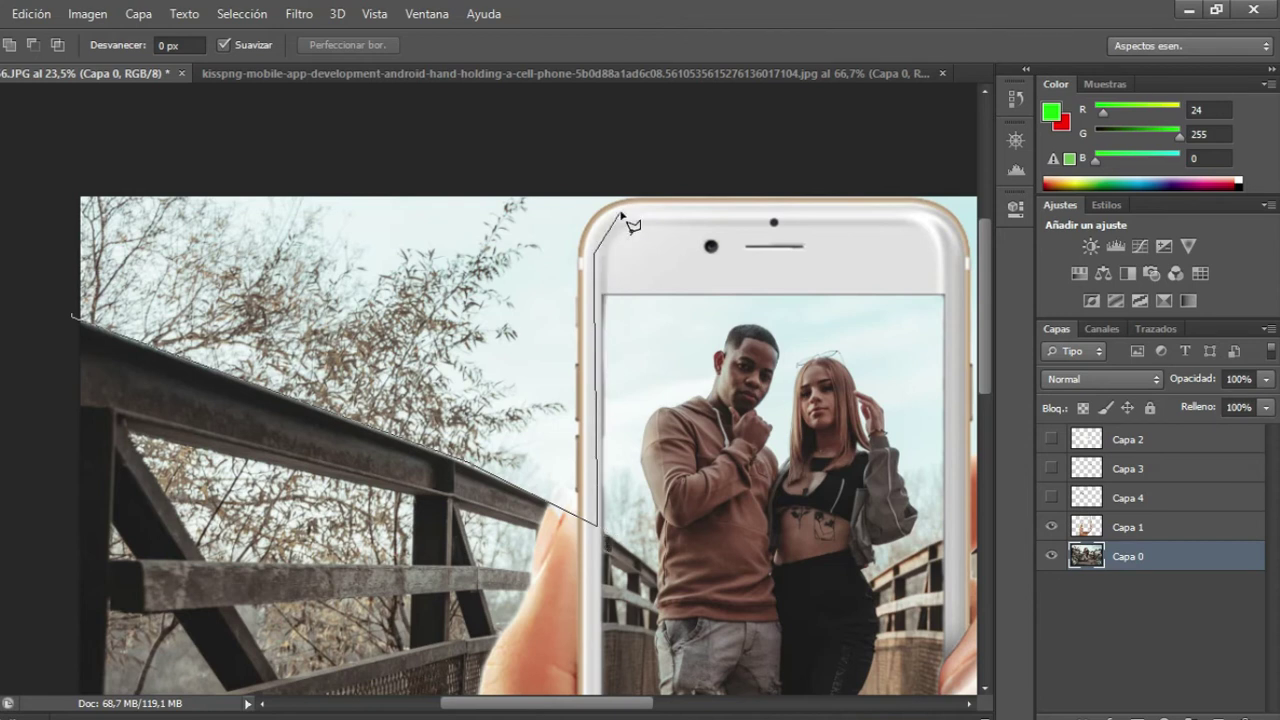
Carry the outline above the image top and across to the left, closing it at the rail's start.
click(662, 212)
click(662, 180)
click(538, 126)
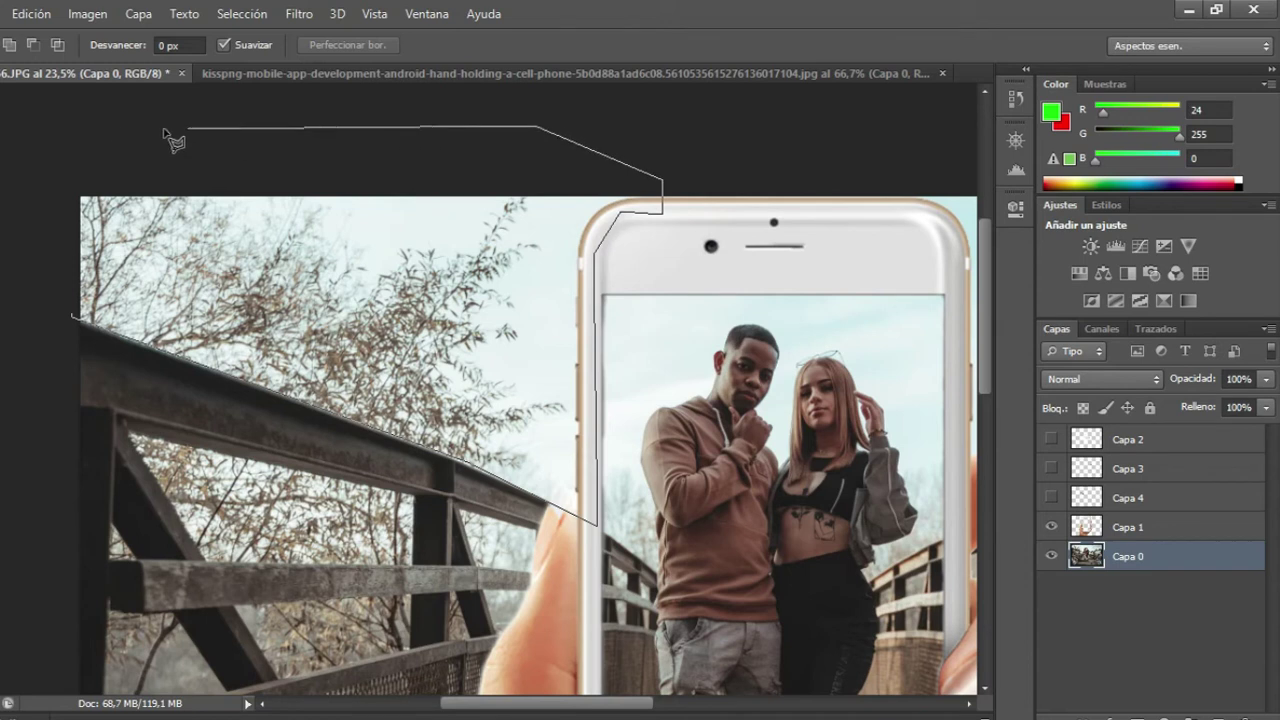
click(48, 132)
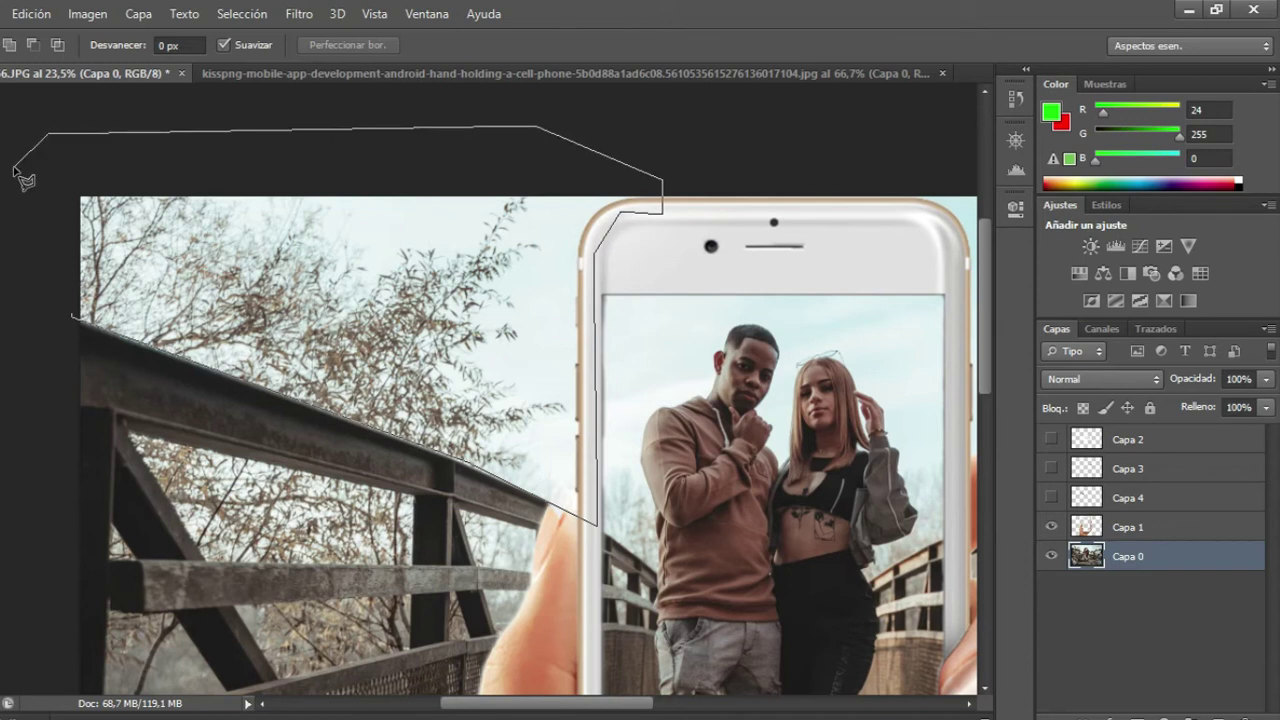
click(84, 324)
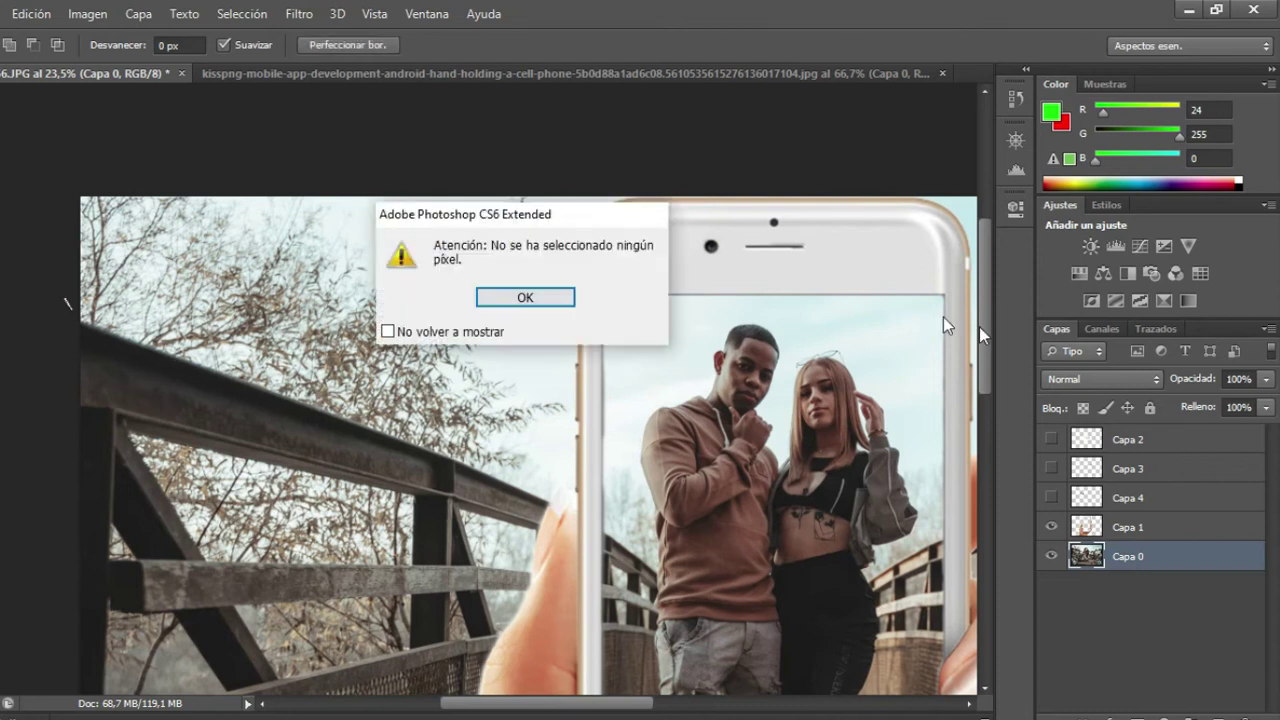
click(556, 300)
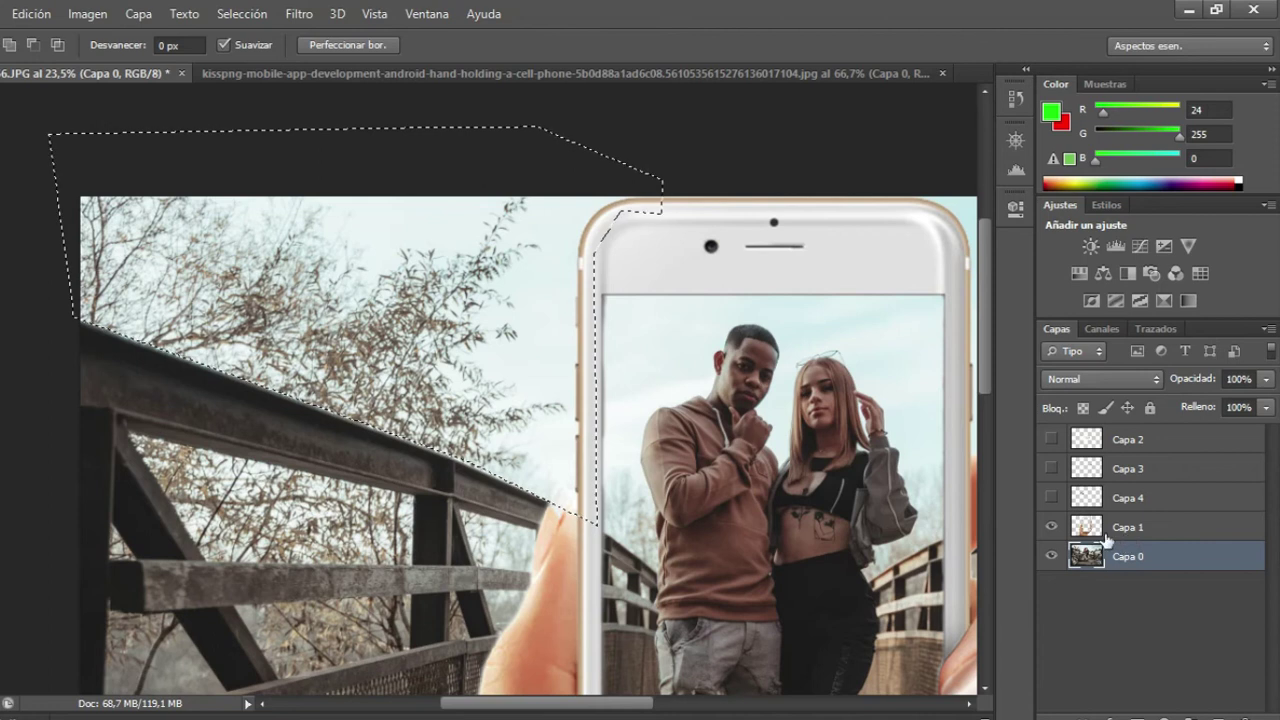
click(300, 15)
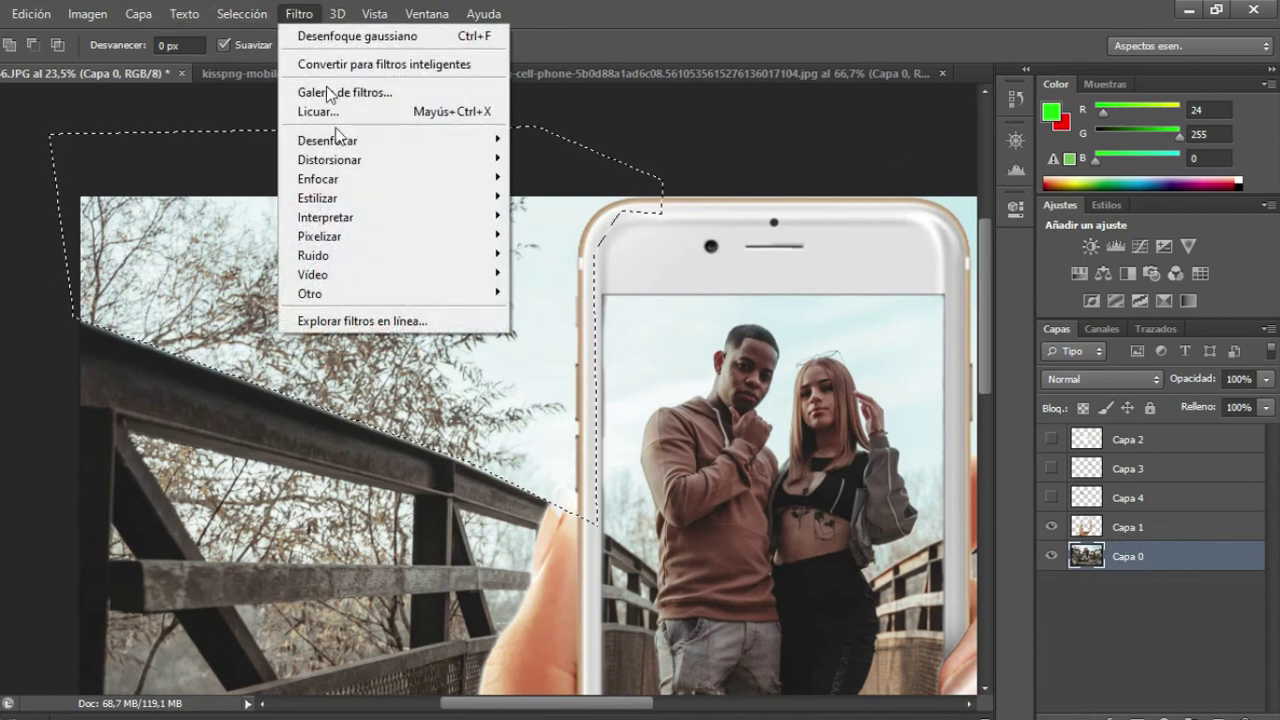
mouse_move(390, 140)
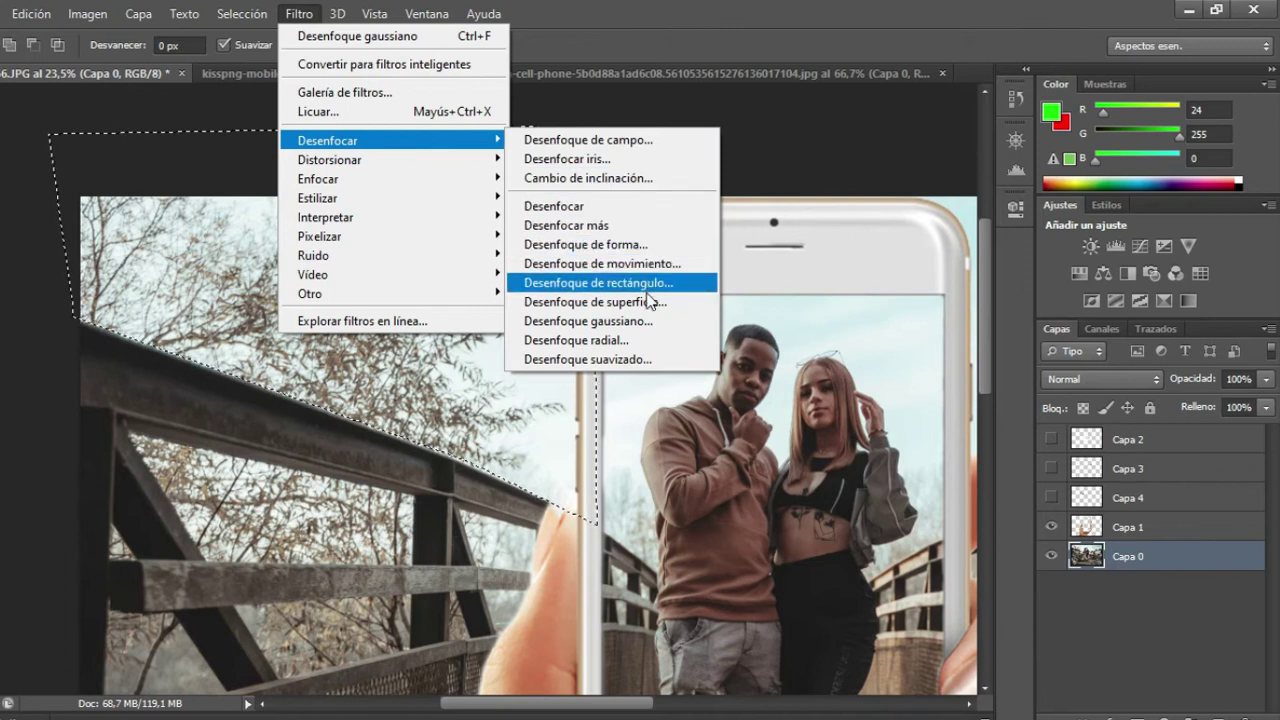
Apply a 22,3-pixel Gaussian blur to the left sky and trees, then drop the selection.
click(585, 321)
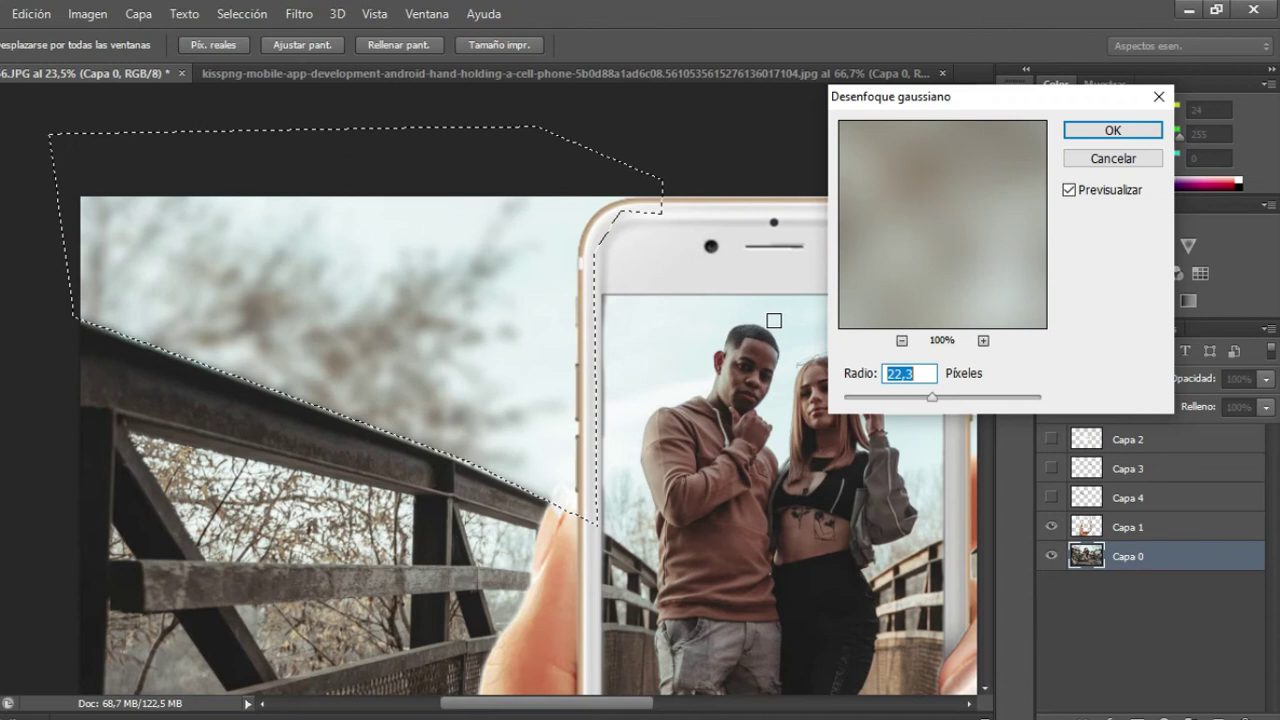
click(1108, 130)
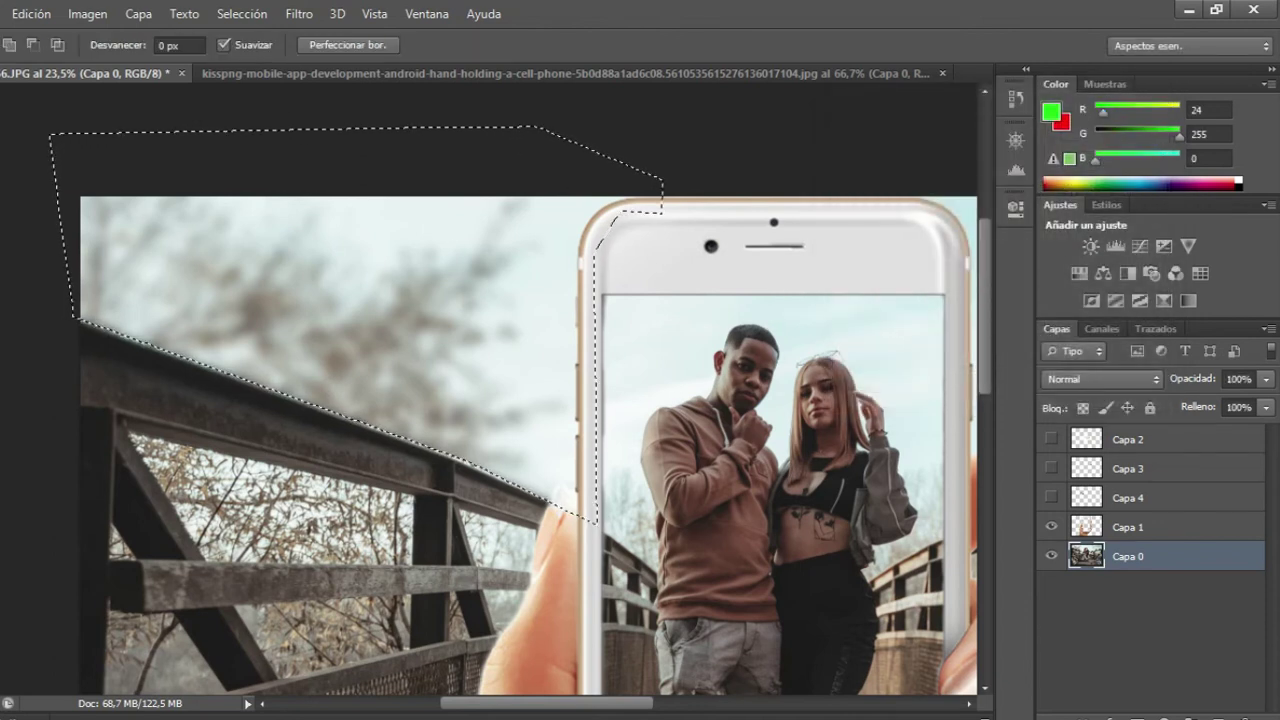
right_click(0, 152)
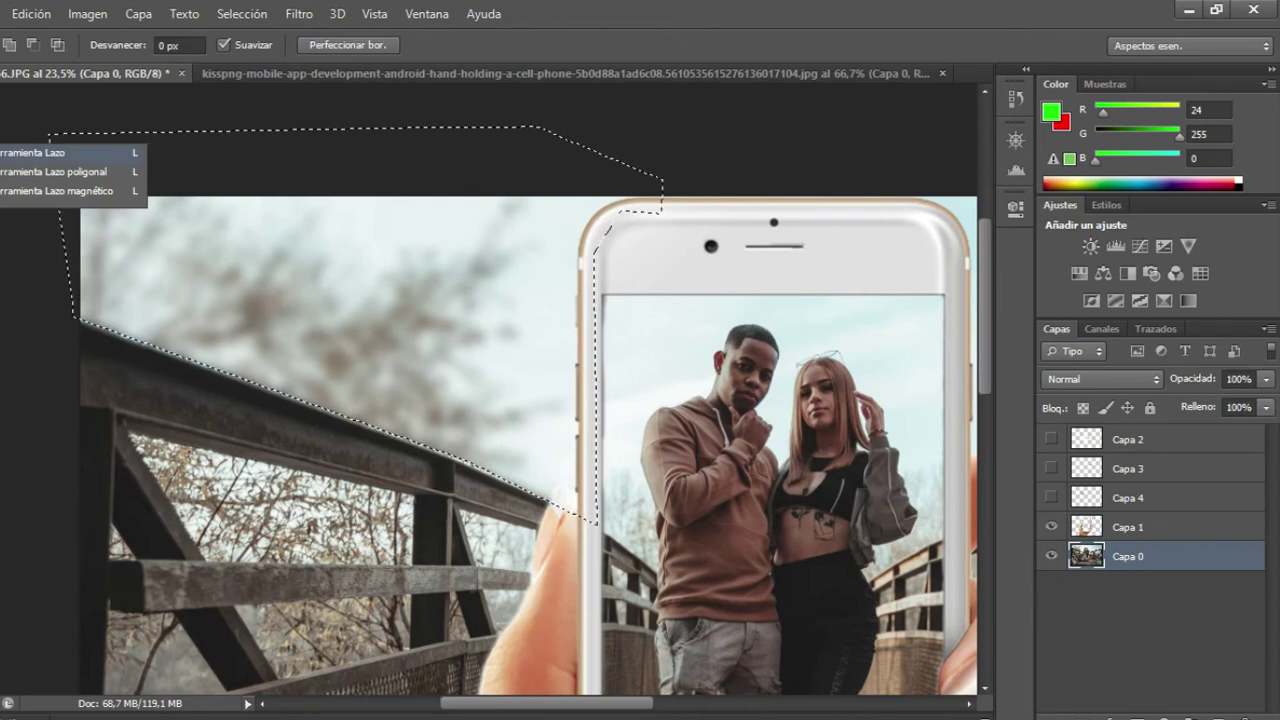
click(30, 152)
click(385, 250)
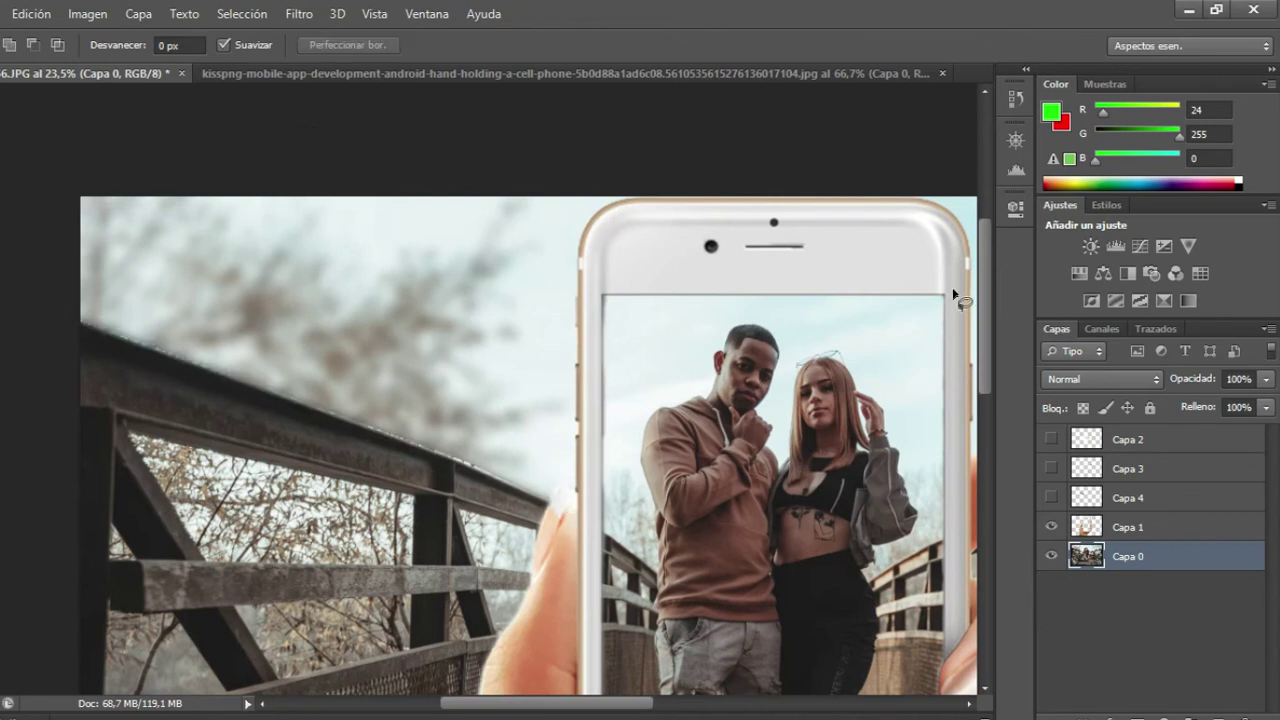
Zoom out with the Navigator slider to about 12,87% to see the whole composite.
click(1016, 140)
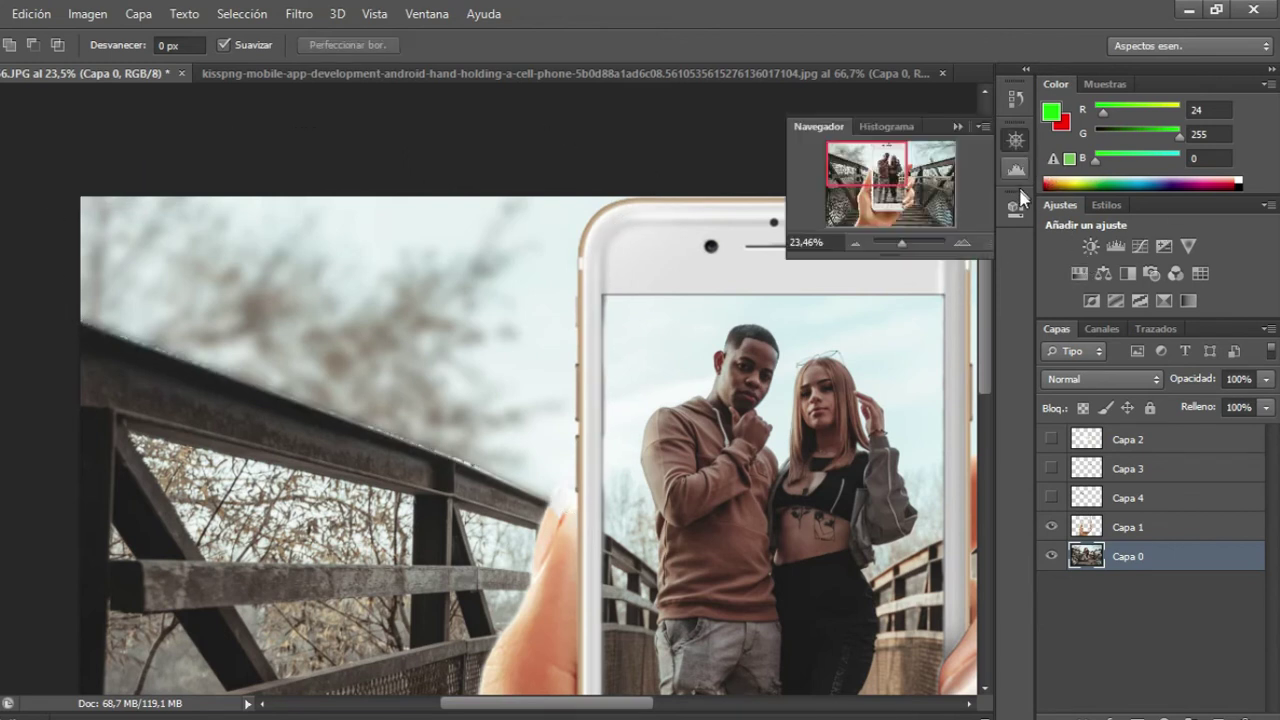
drag(900, 248, 903, 249)
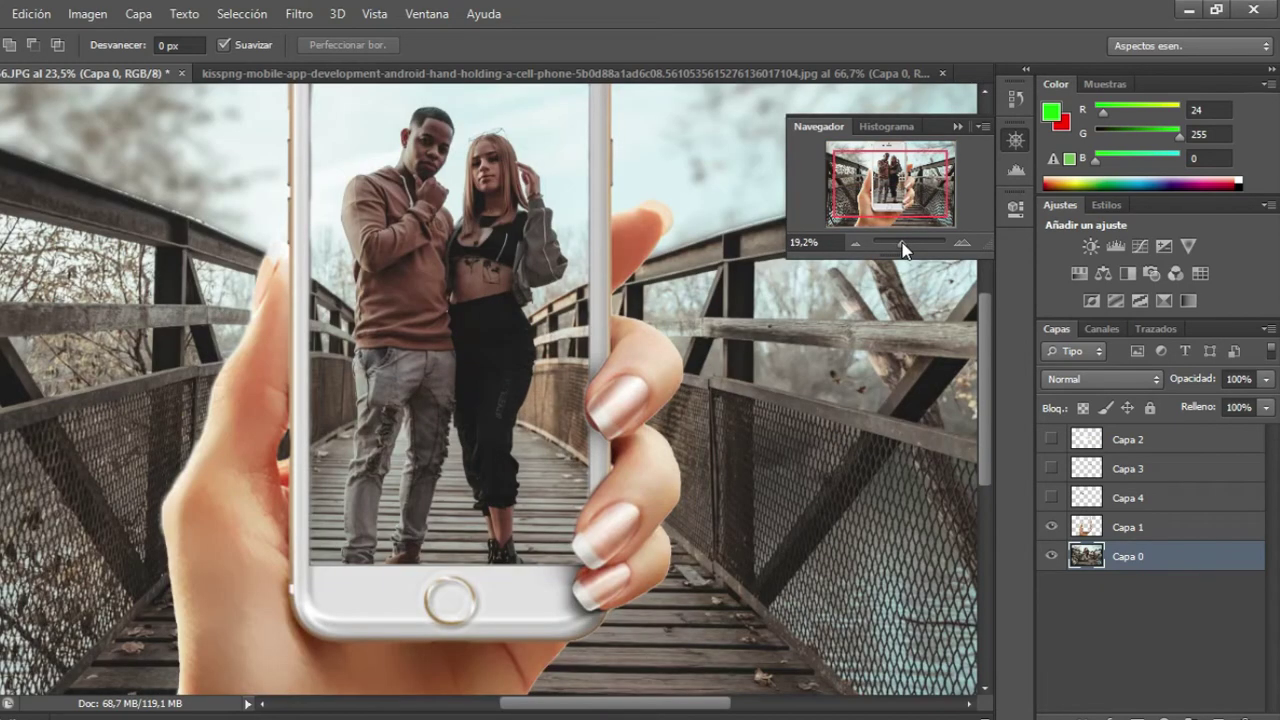
drag(903, 249, 901, 243)
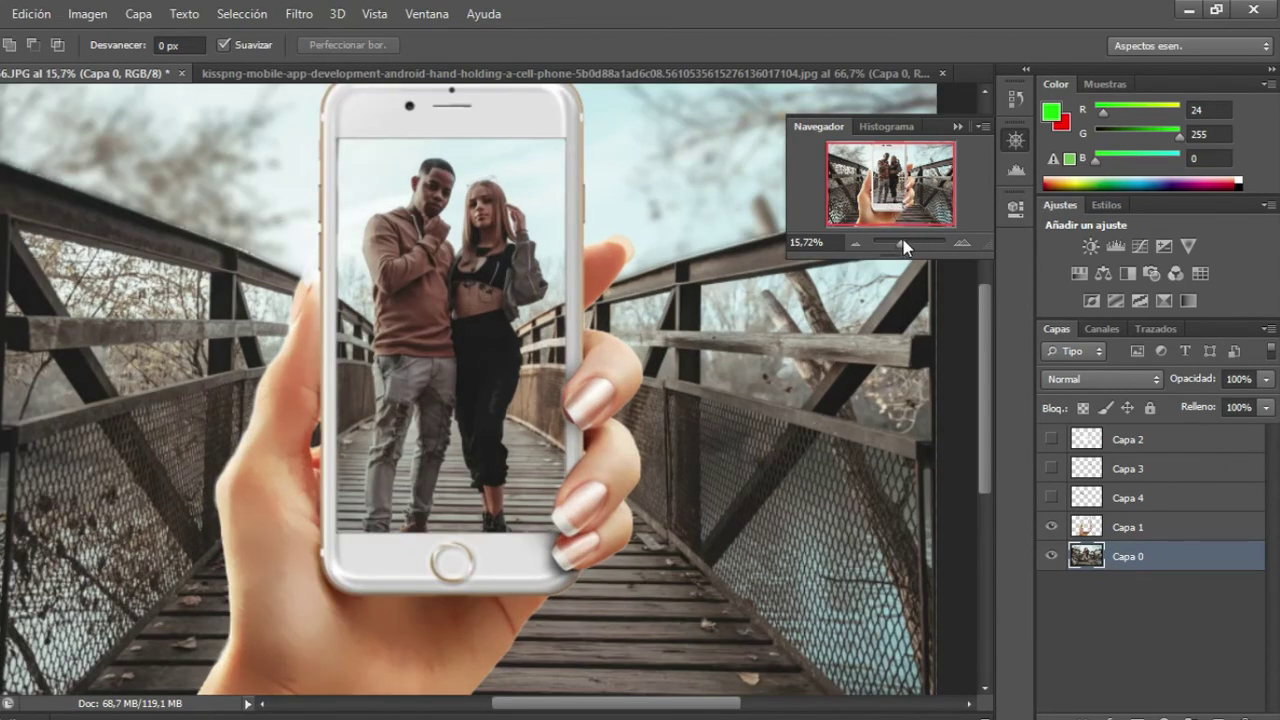
drag(903, 241, 900, 241)
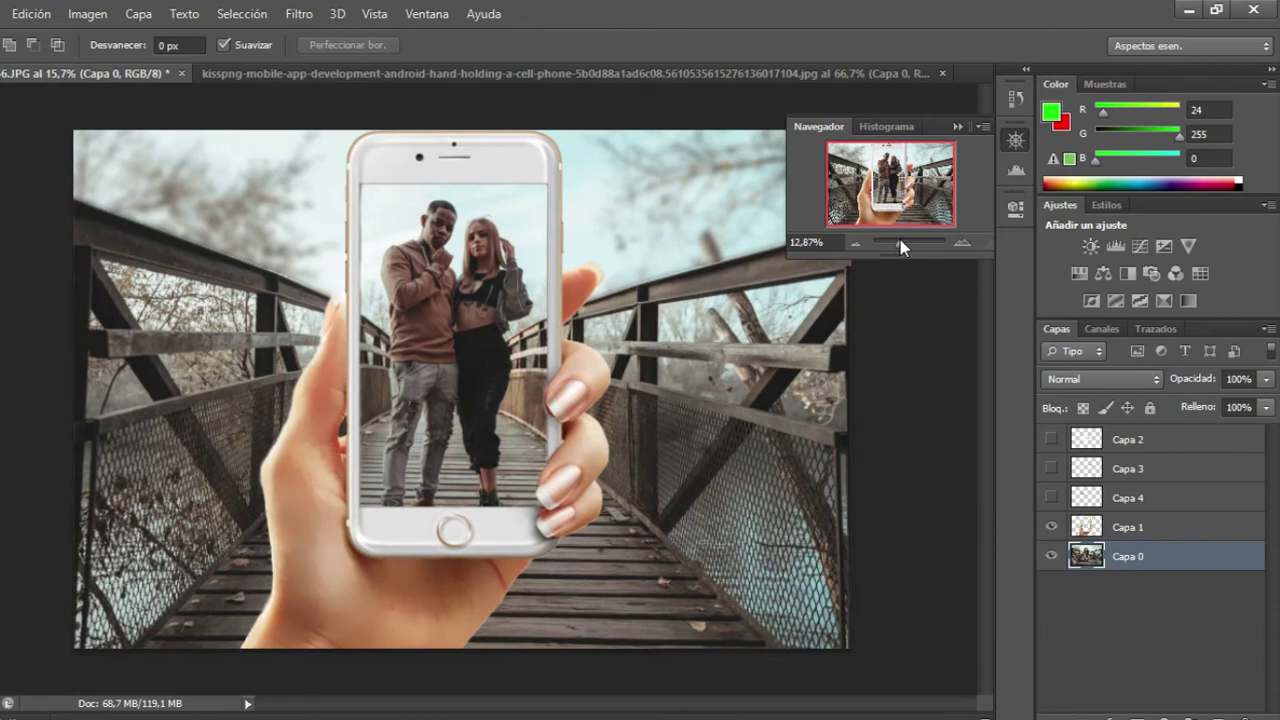
Toggle the chat screenshot layers, leaving Capa 2 visible and active, and zoom in on it.
click(1051, 497)
click(1051, 468)
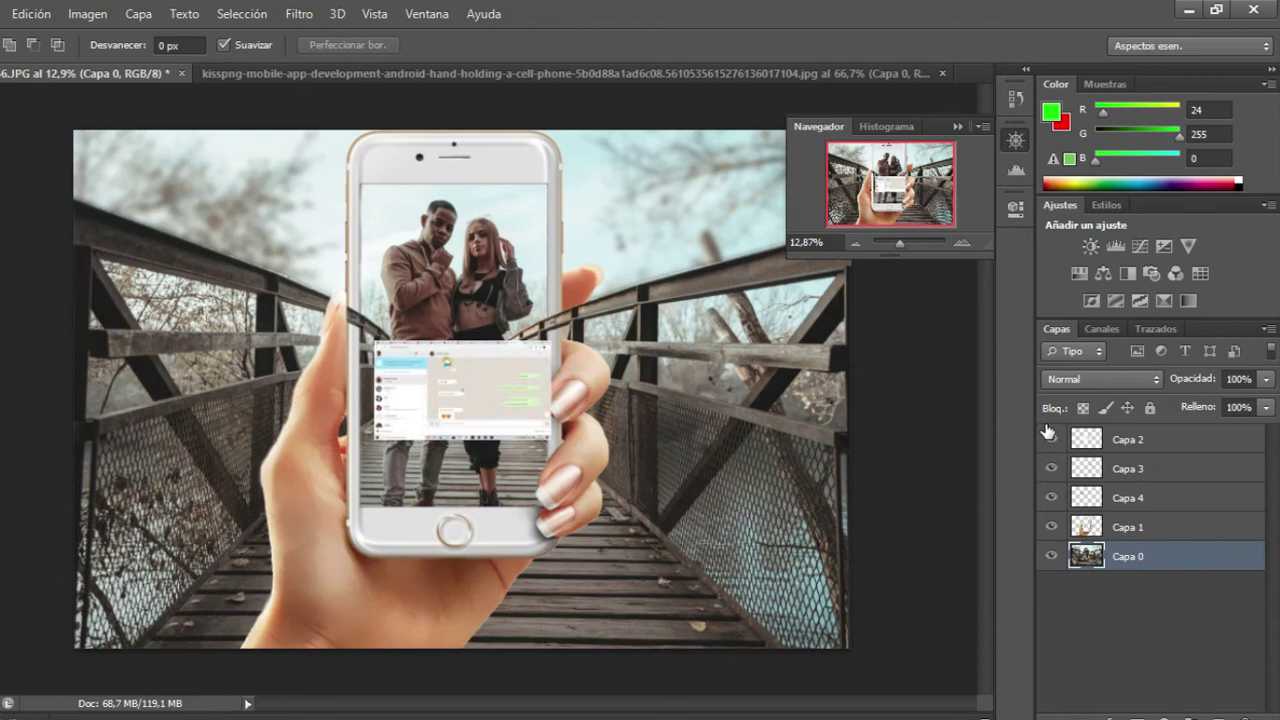
click(1051, 441)
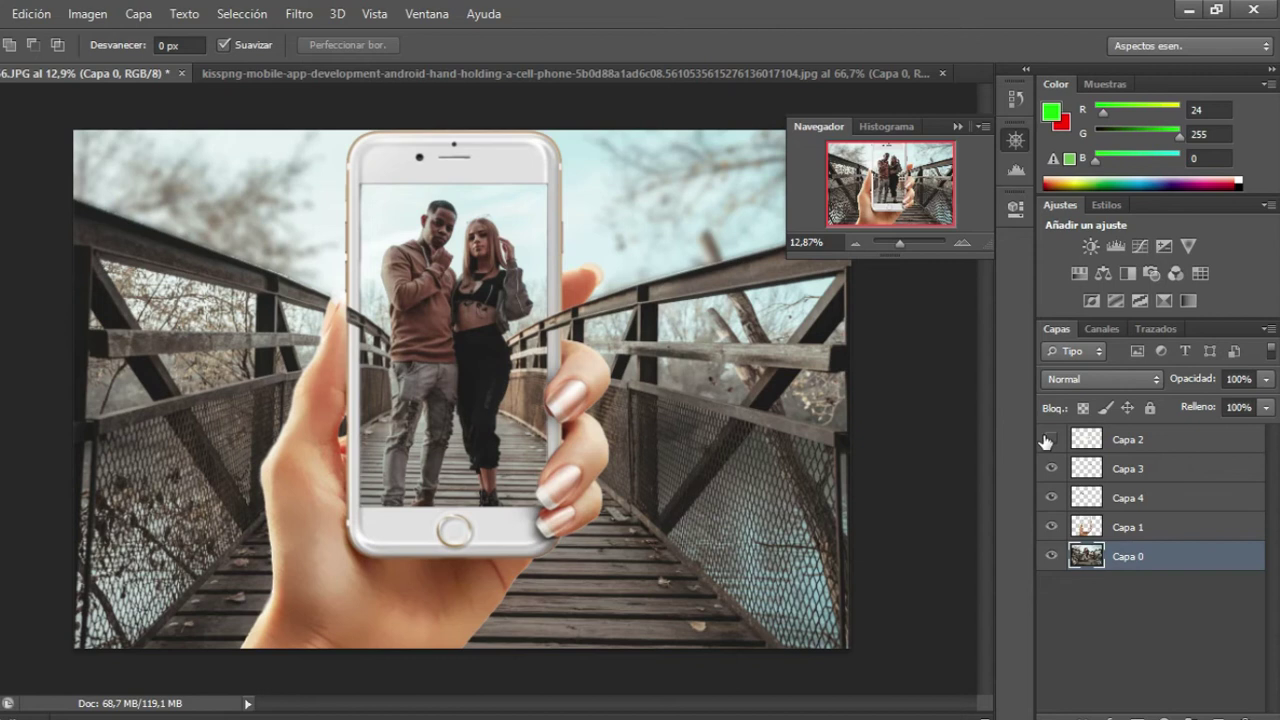
click(1046, 440)
click(1160, 445)
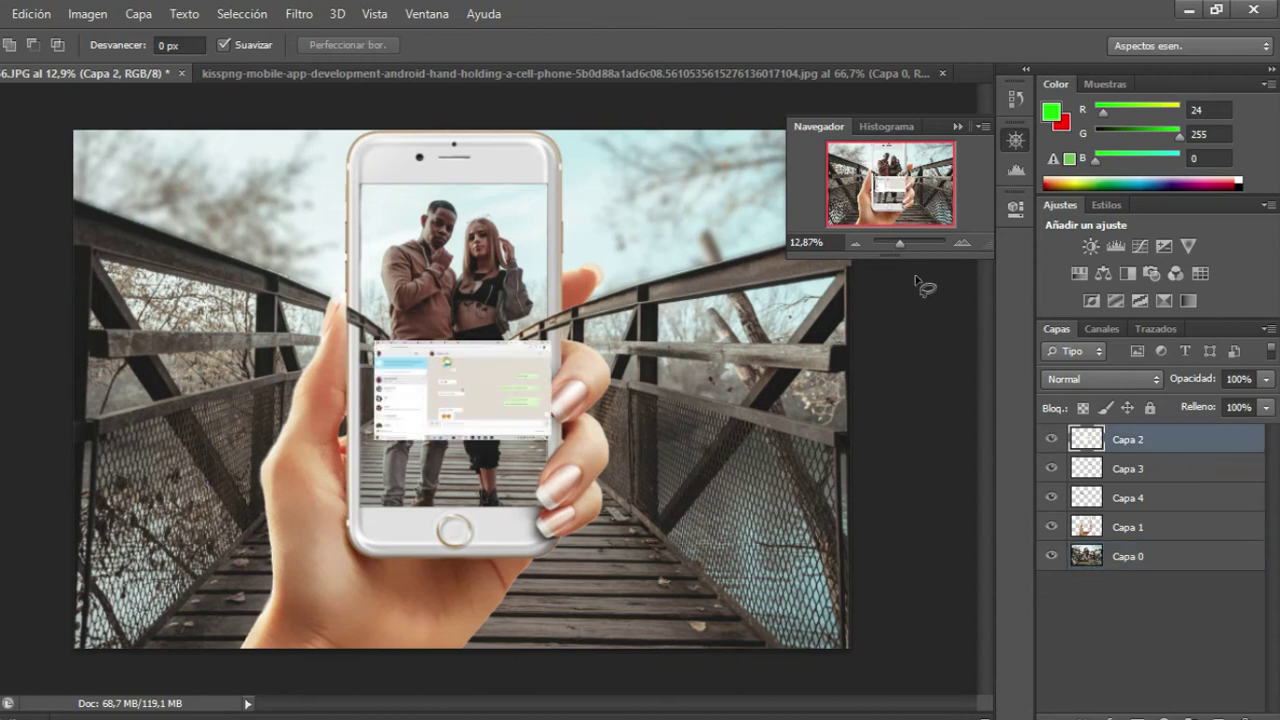
drag(900, 245, 912, 239)
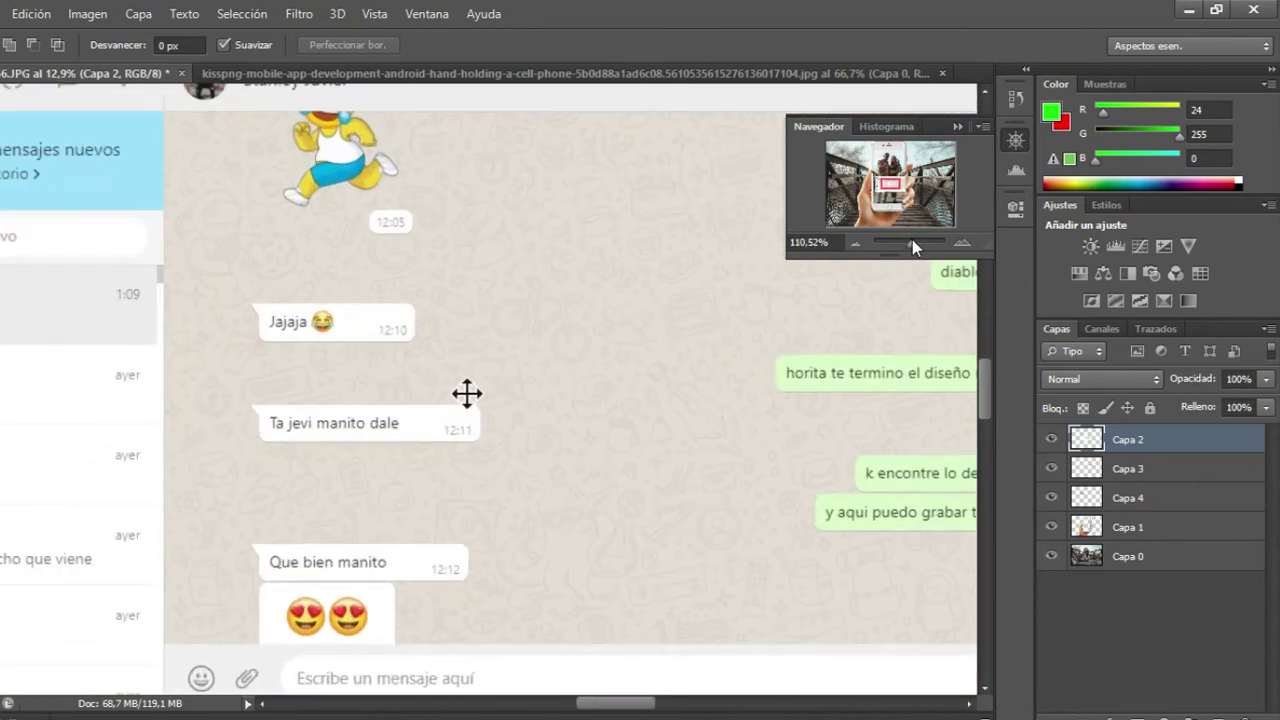
Pan to the green bubbles and cut the 'diablo jajaja' bubble out with a rectangular marquee.
drag(467, 393, 0, 220)
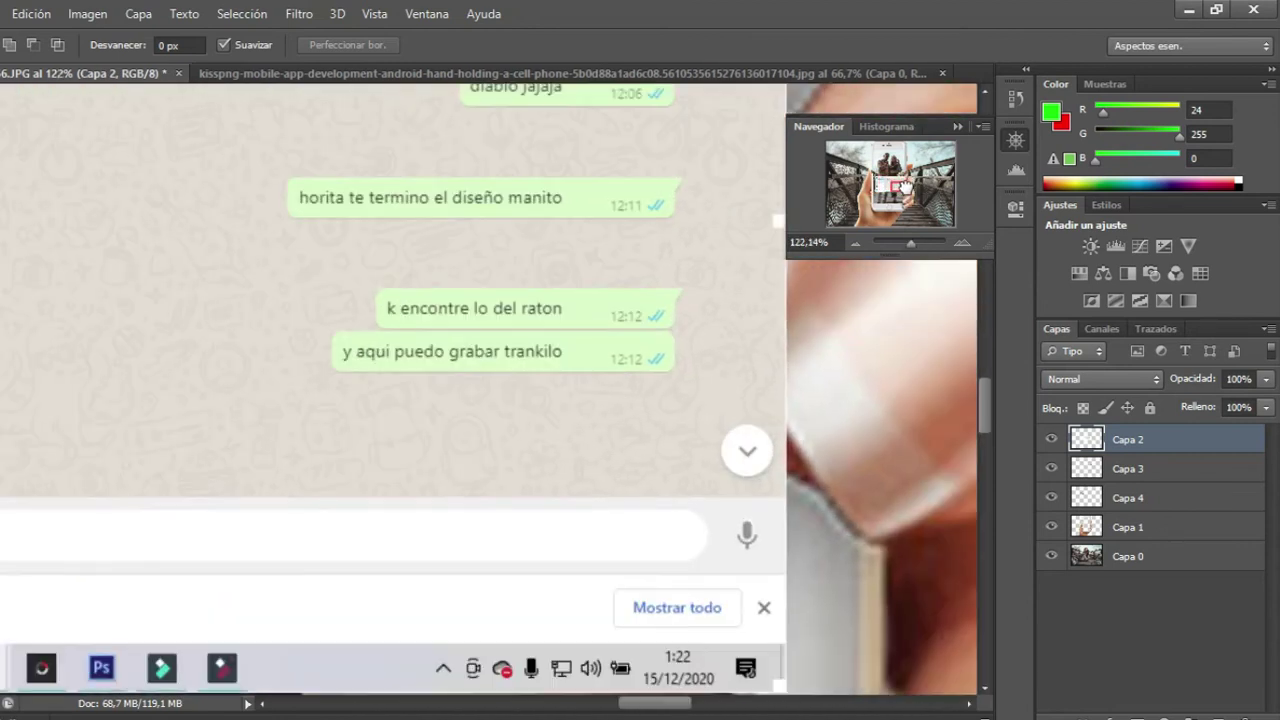
drag(400, 300, 342, 473)
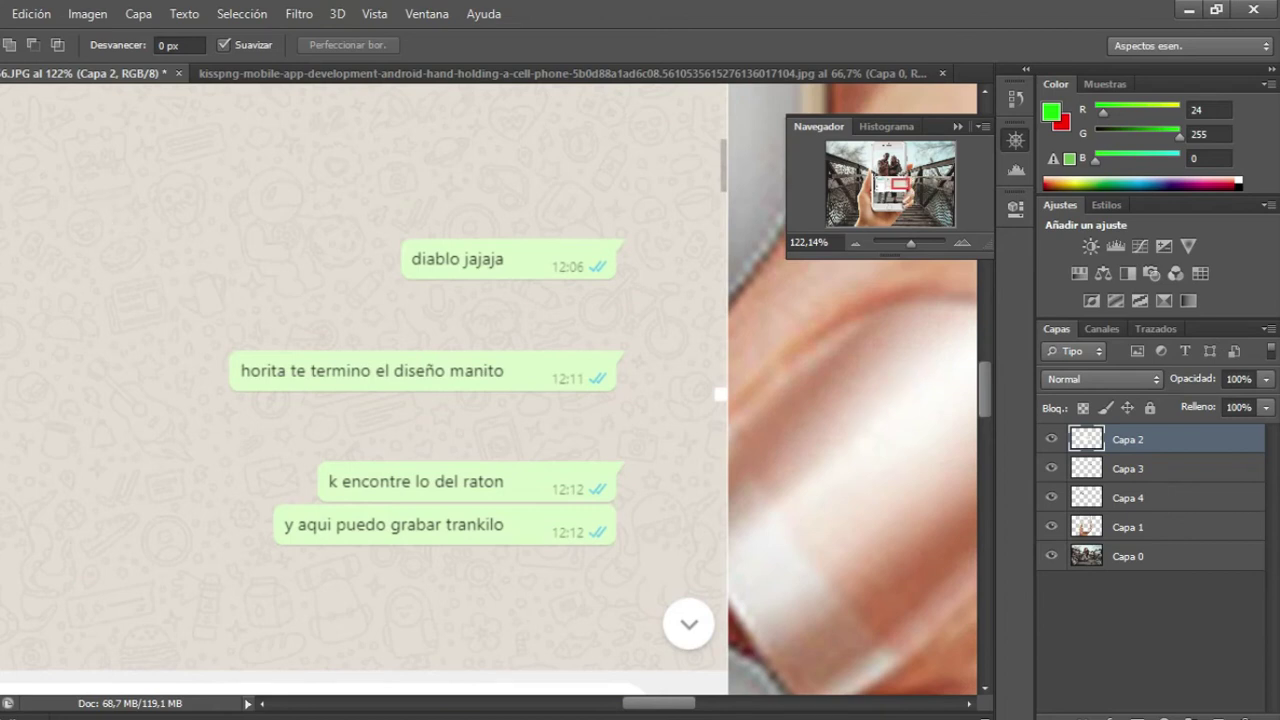
key(m)
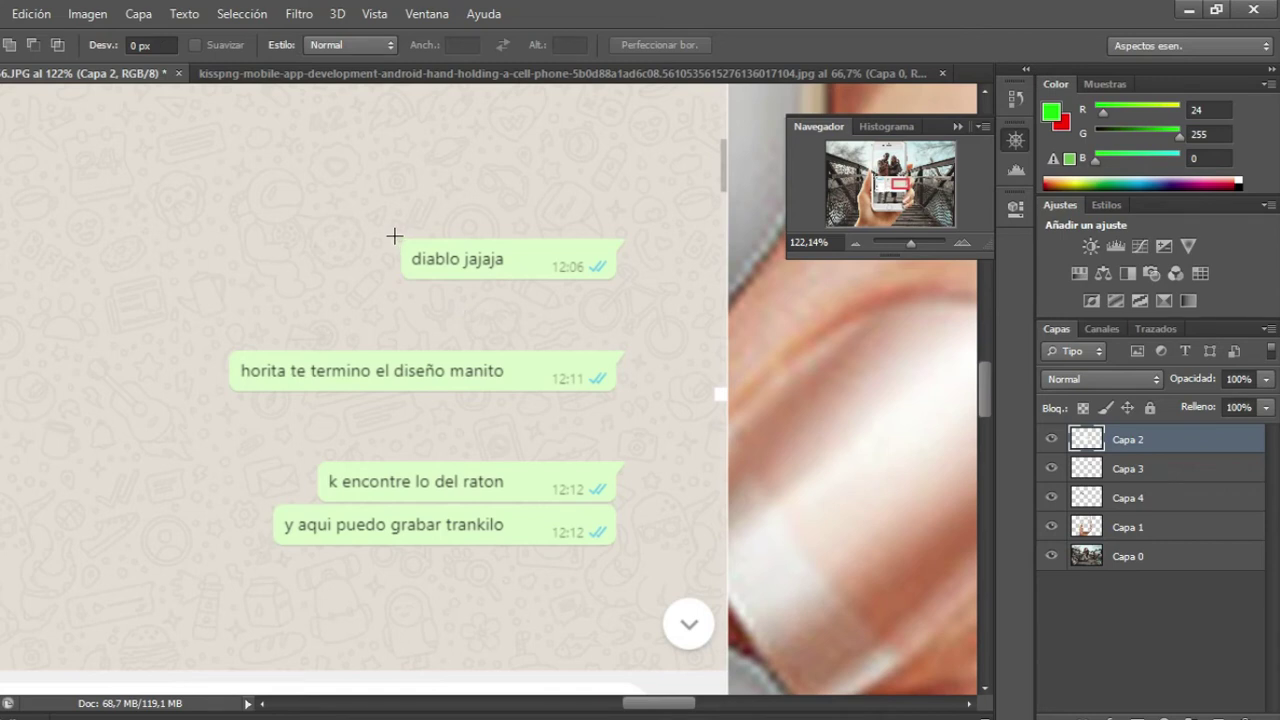
drag(394, 234, 632, 285)
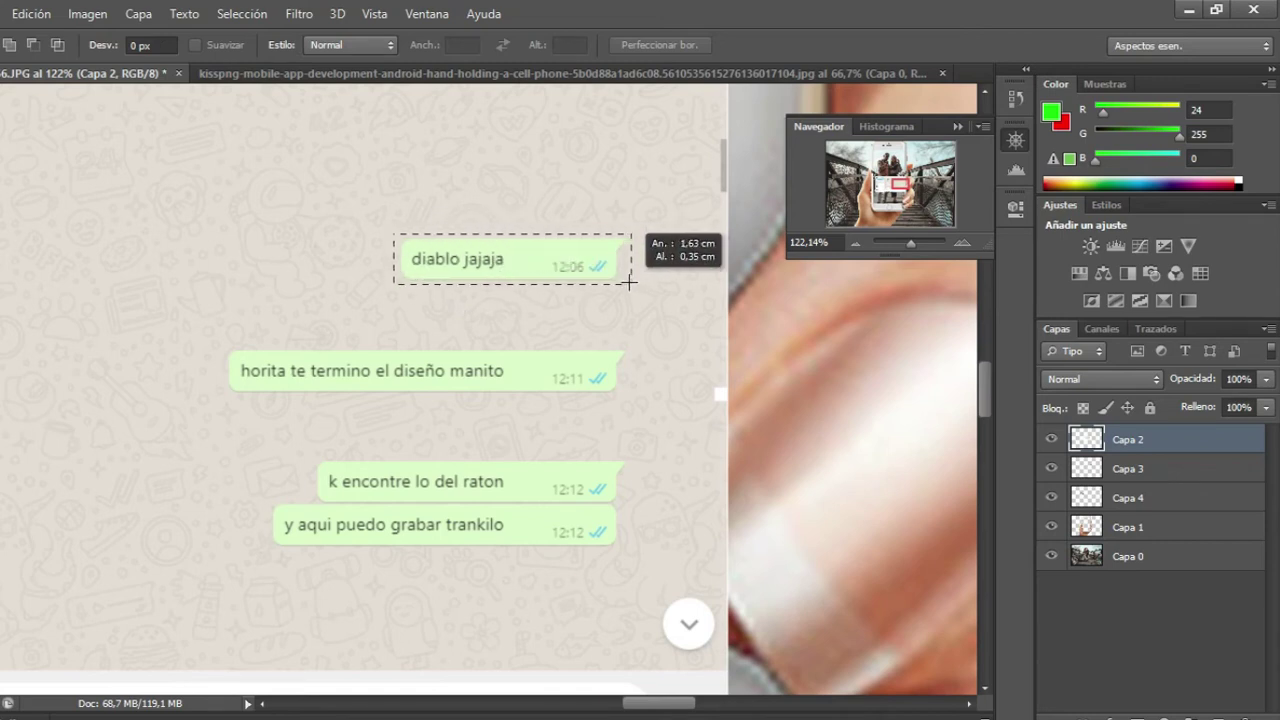
drag(631, 285, 629, 283)
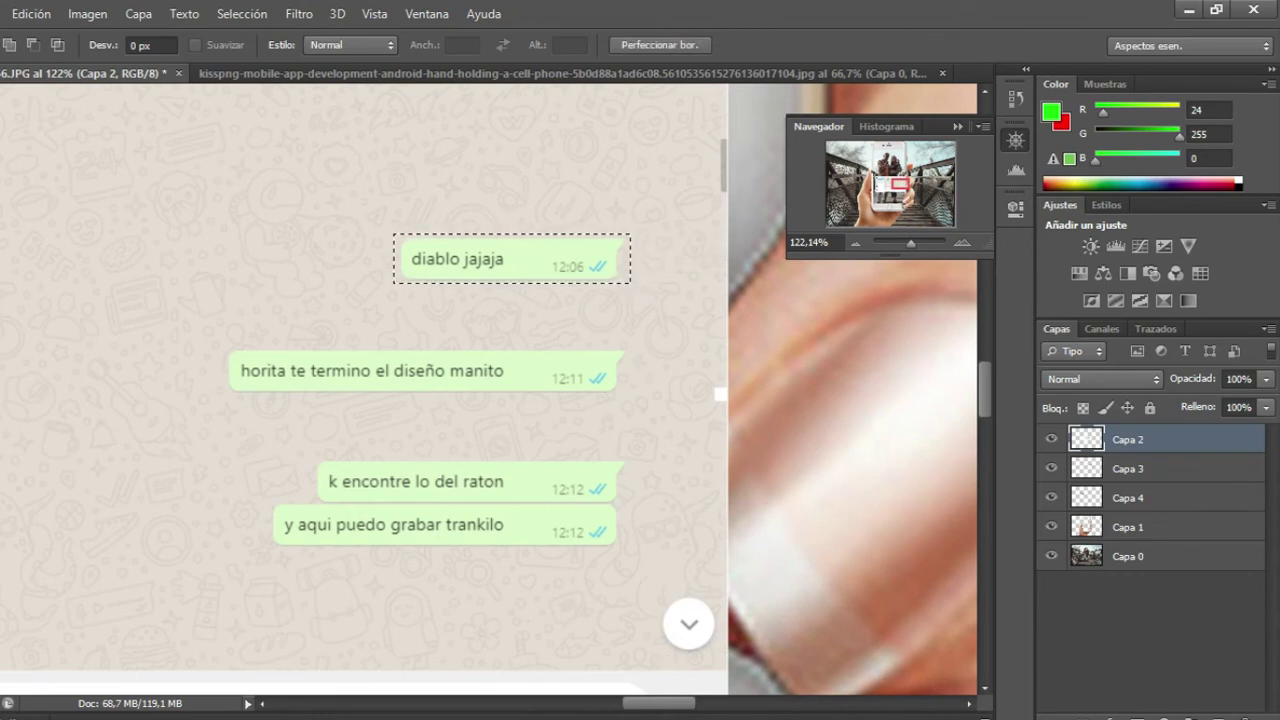
key(ctrl+x)
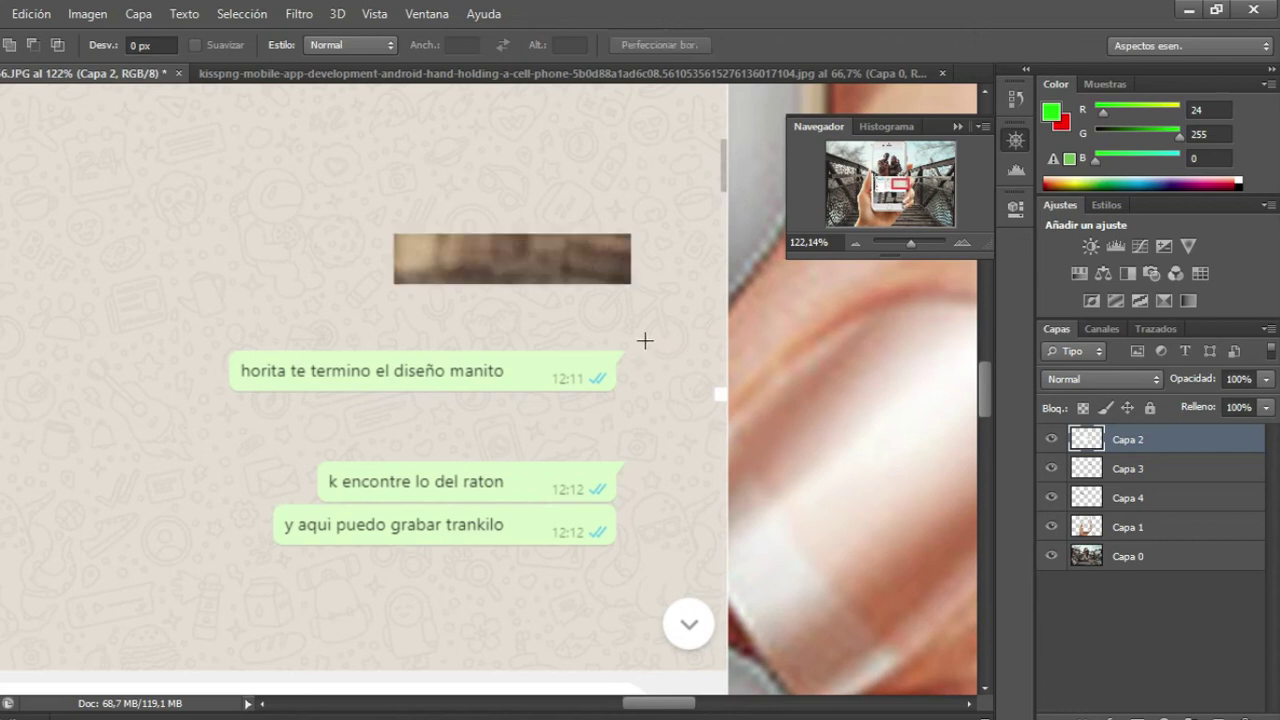
Paste the bubble as a new layer, delete the Capa 2 screenshot layer, and zoom in on the bubble.
key(ctrl+v)
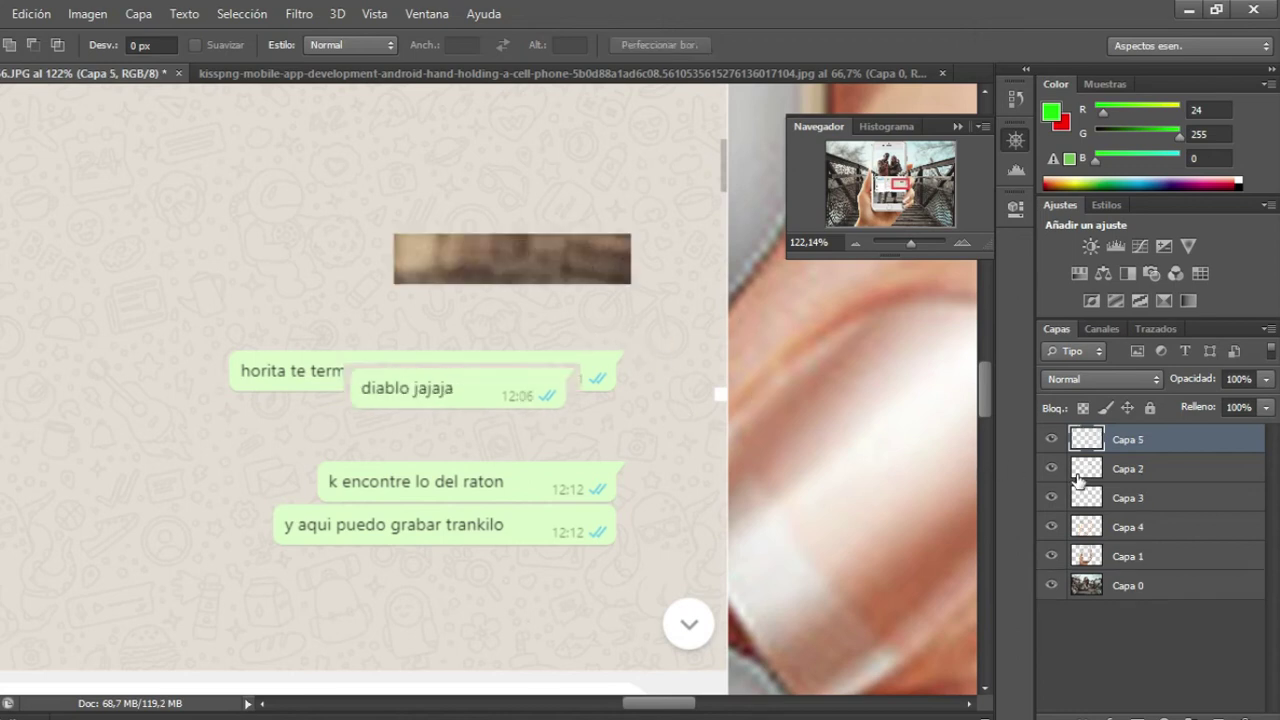
drag(1083, 466, 1085, 712)
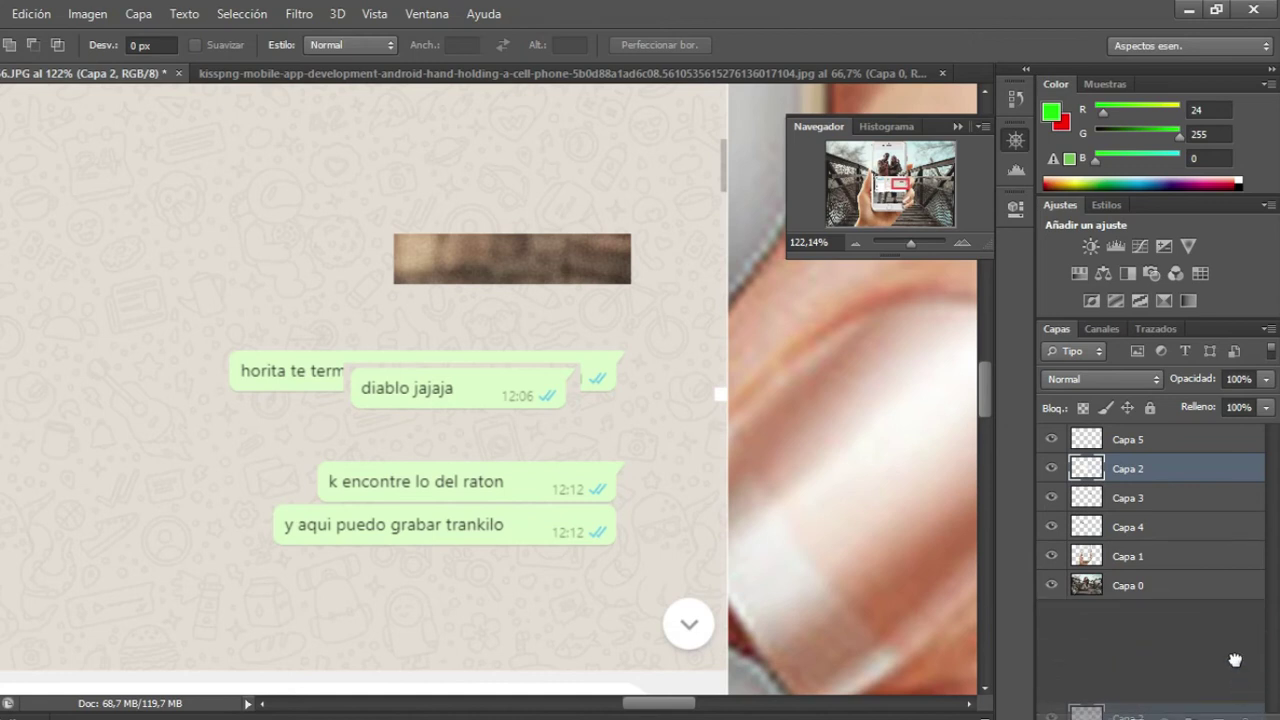
drag(1235, 660, 1252, 716)
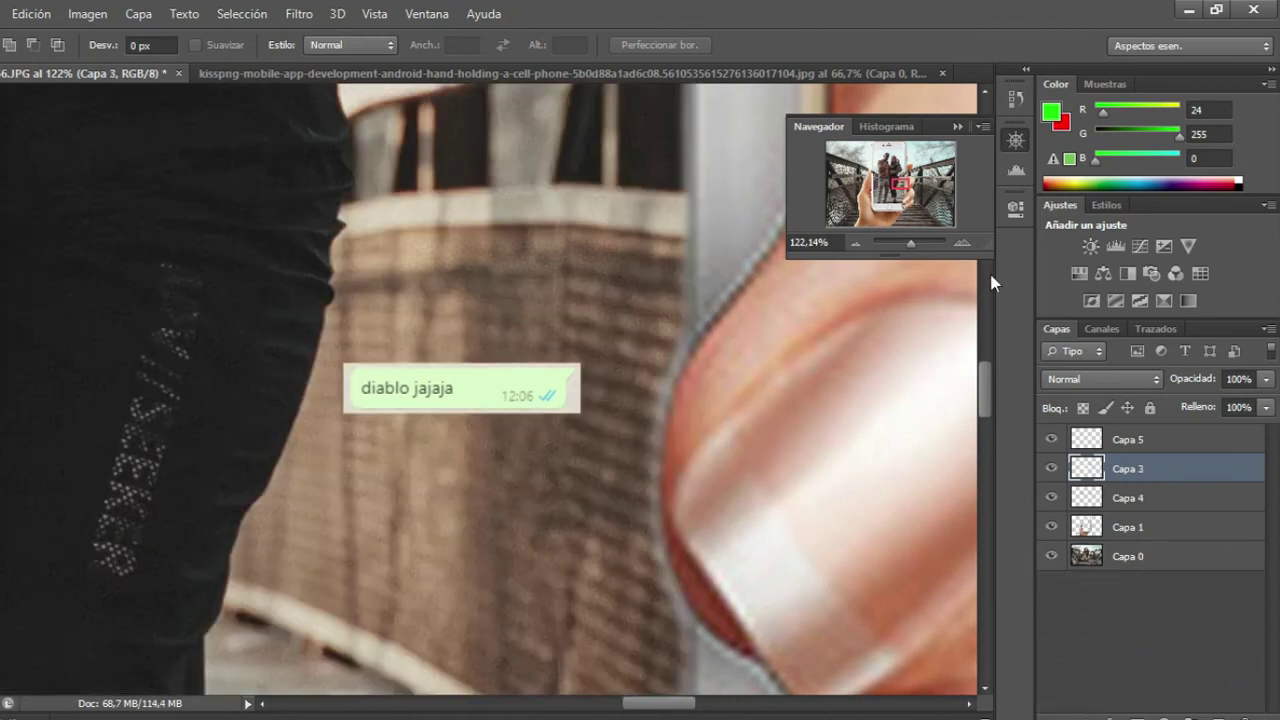
drag(912, 244, 923, 245)
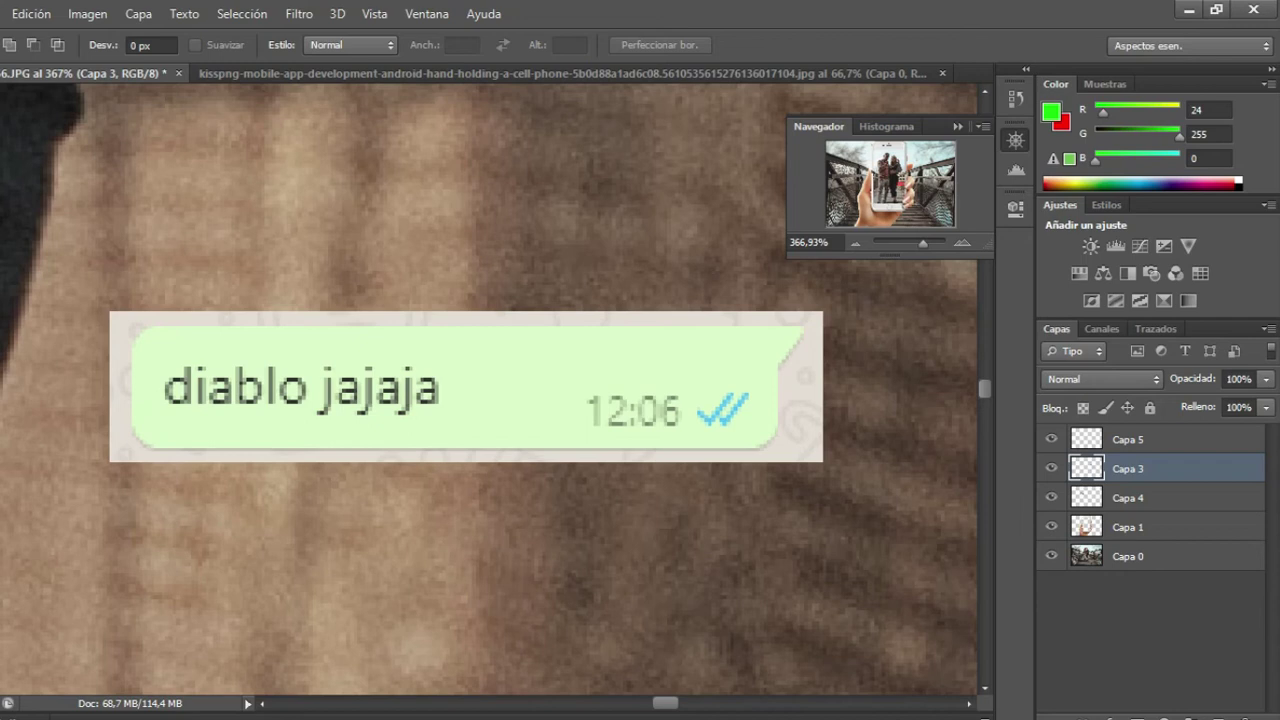
Set the Eraser size to 27 px and make the bubble layer Capa 5 active.
key(e)
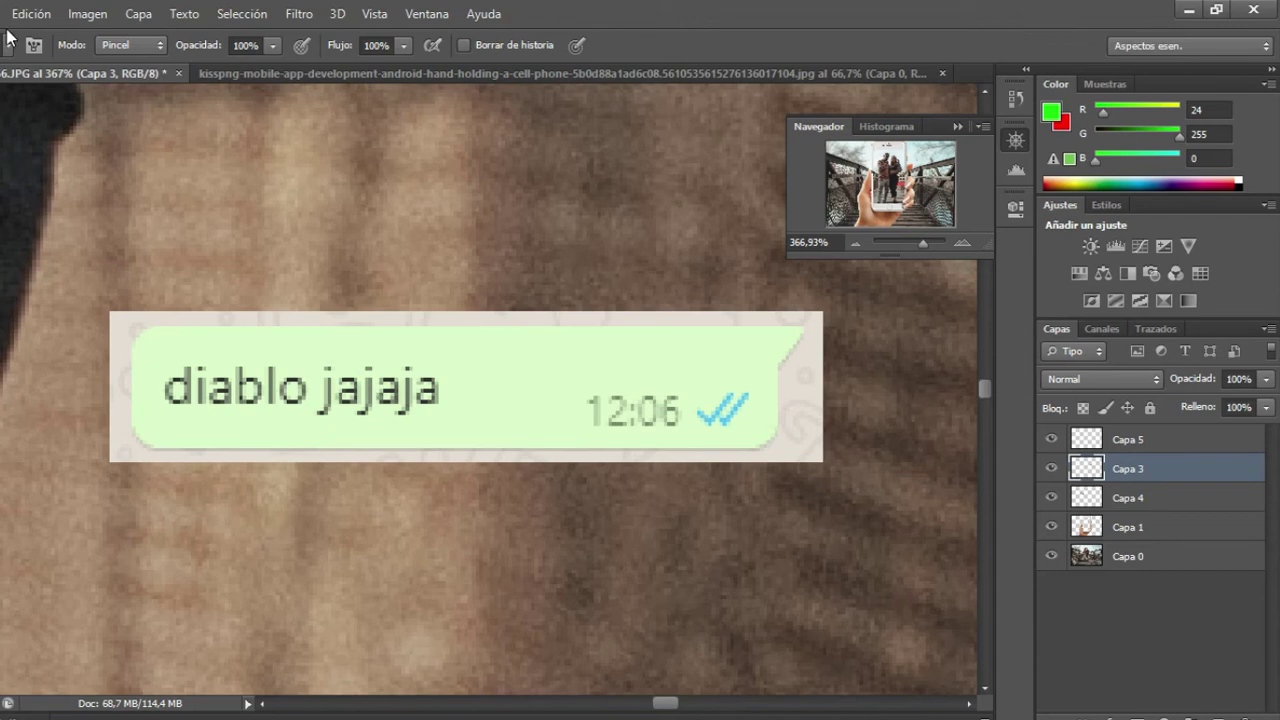
click(12, 45)
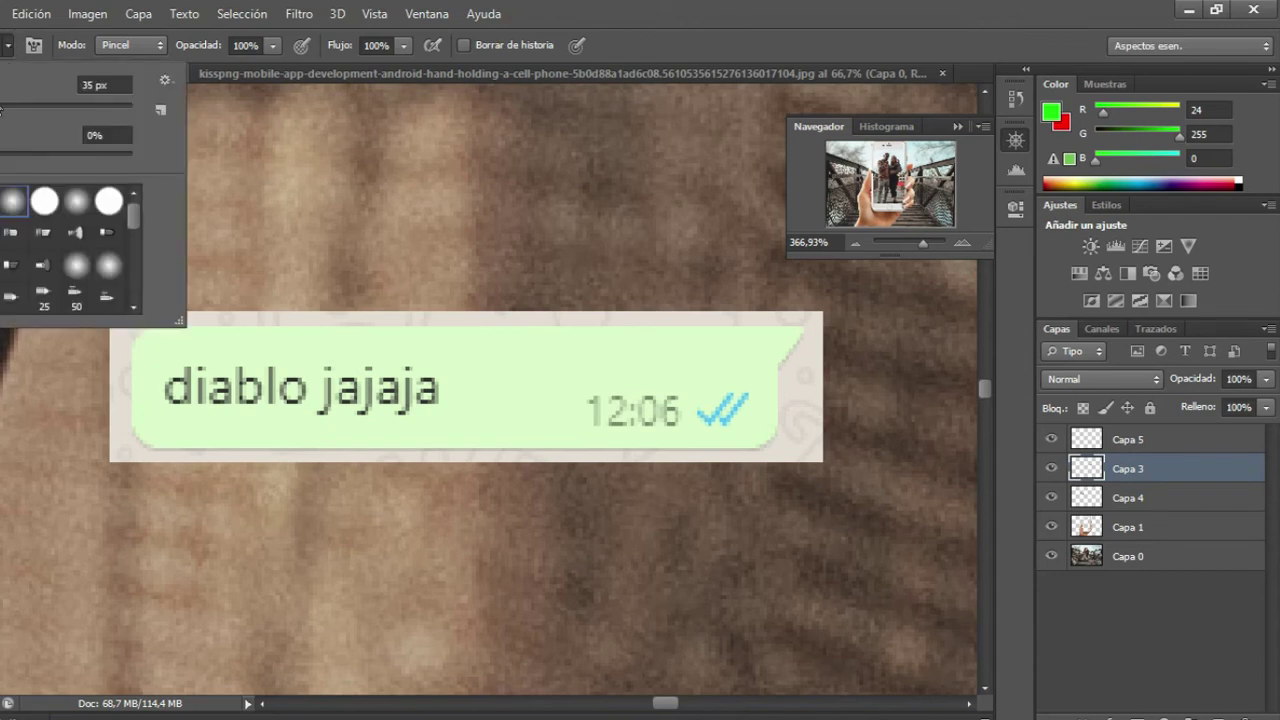
text(27)
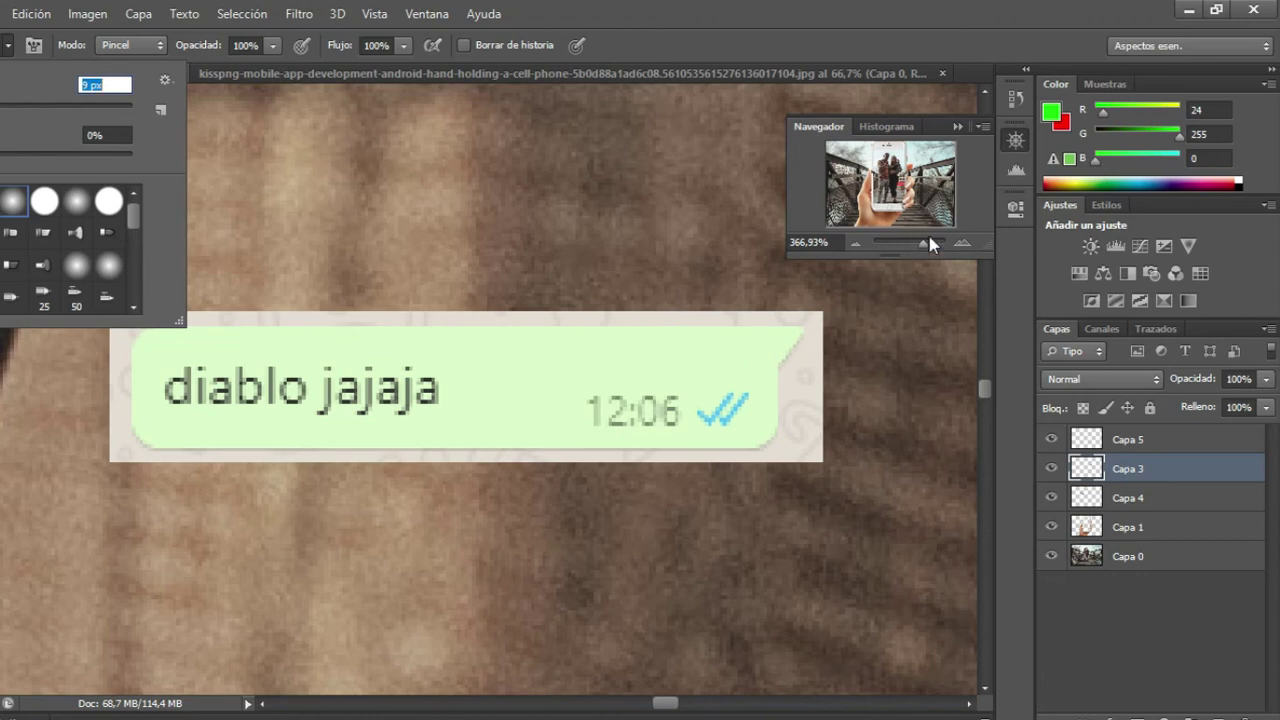
click(825, 310)
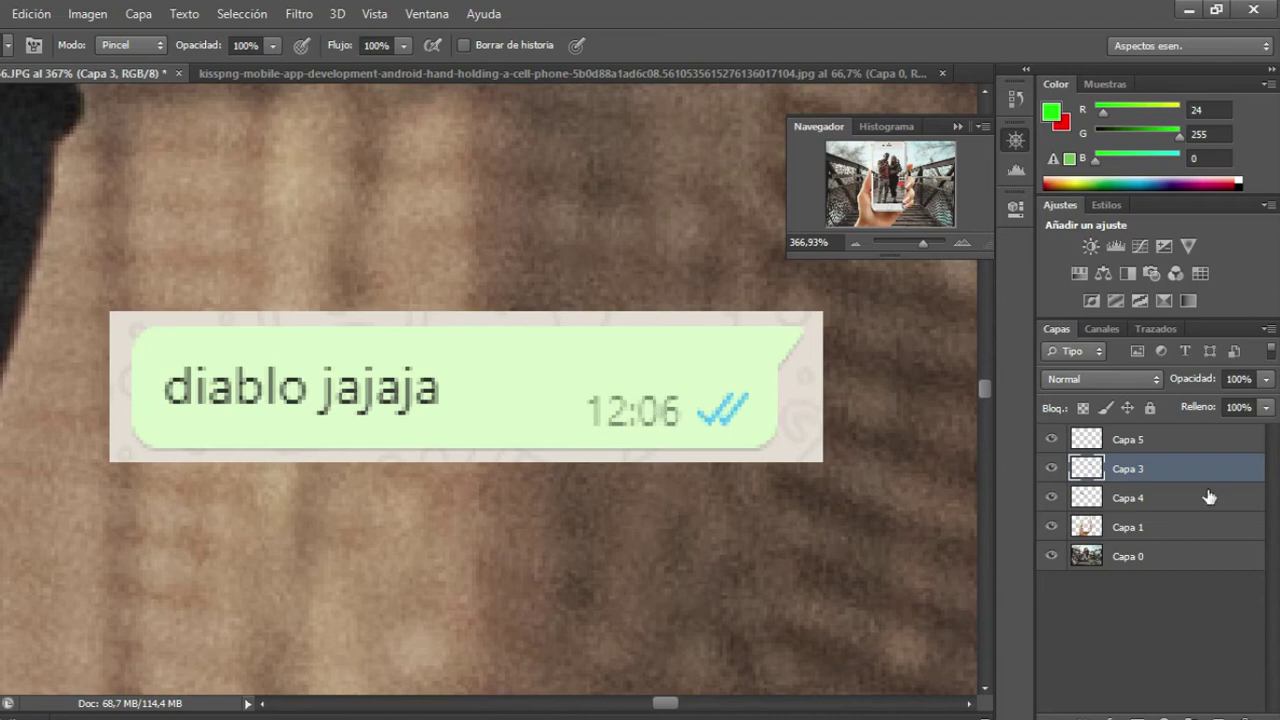
click(1153, 443)
Erase the beige border along the bubble's right edge, bottom-right corner and bottom strip.
mouse_move(815, 372)
mouse_down()
mouse_move(810, 451)
mouse_move(806, 398)
mouse_up()
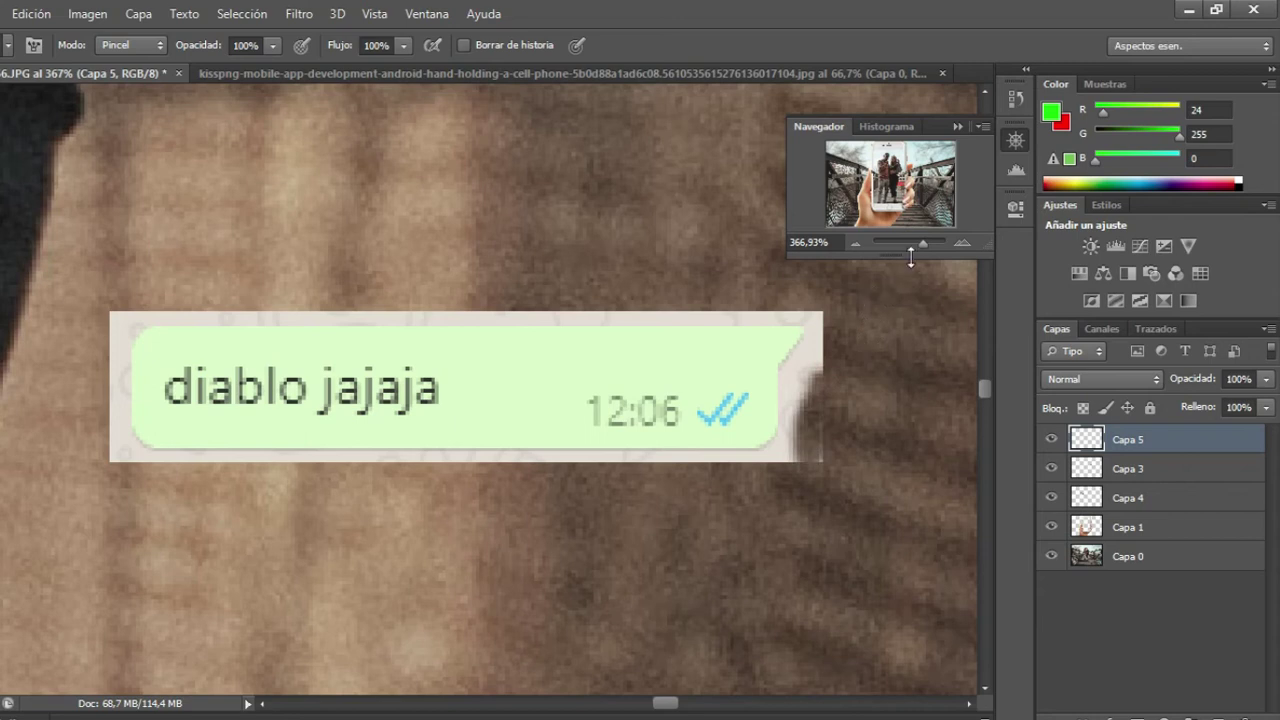
drag(924, 245, 926, 245)
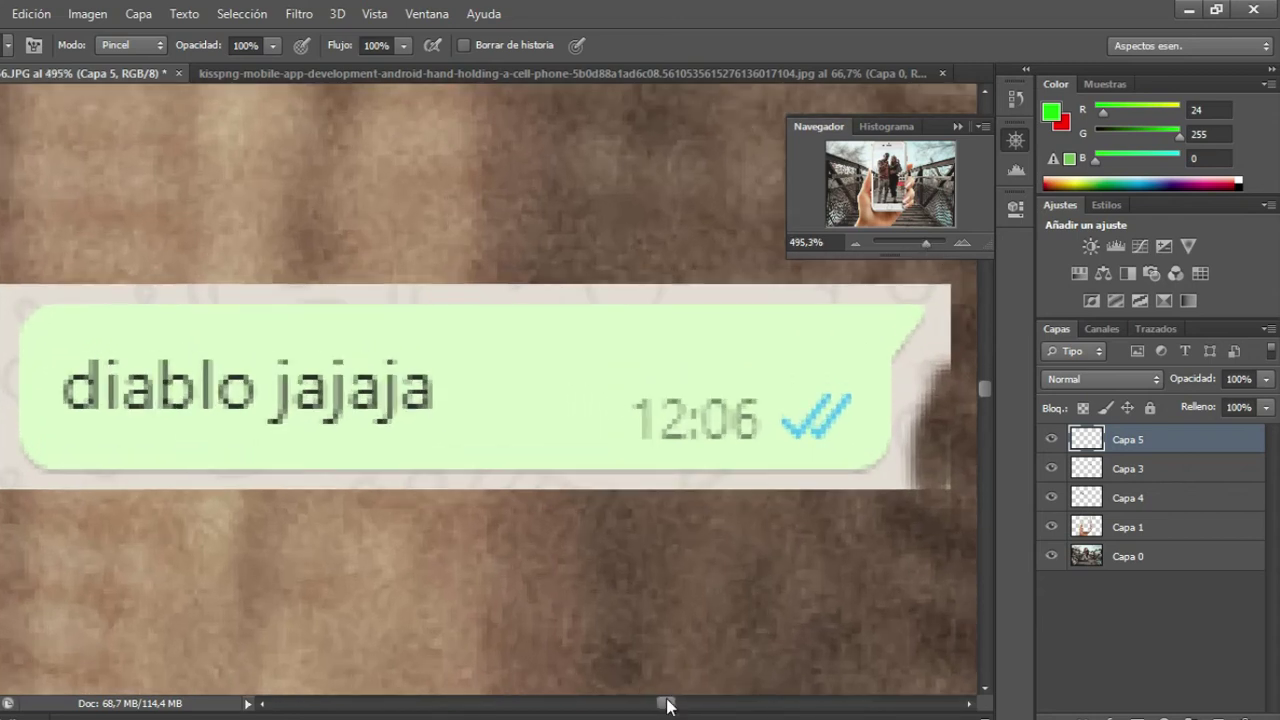
drag(667, 705, 673, 705)
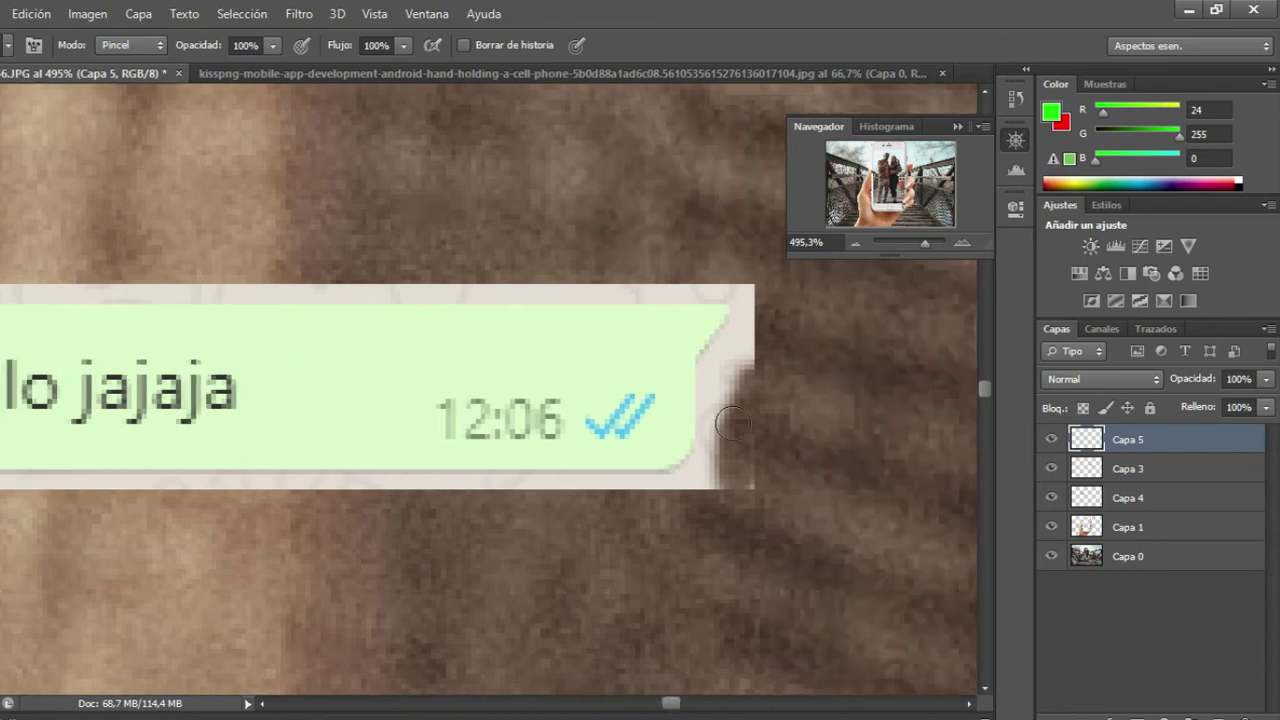
mouse_move(748, 252)
mouse_down()
mouse_move(735, 362)
mouse_move(743, 350)
mouse_move(719, 367)
mouse_move(745, 480)
mouse_up()
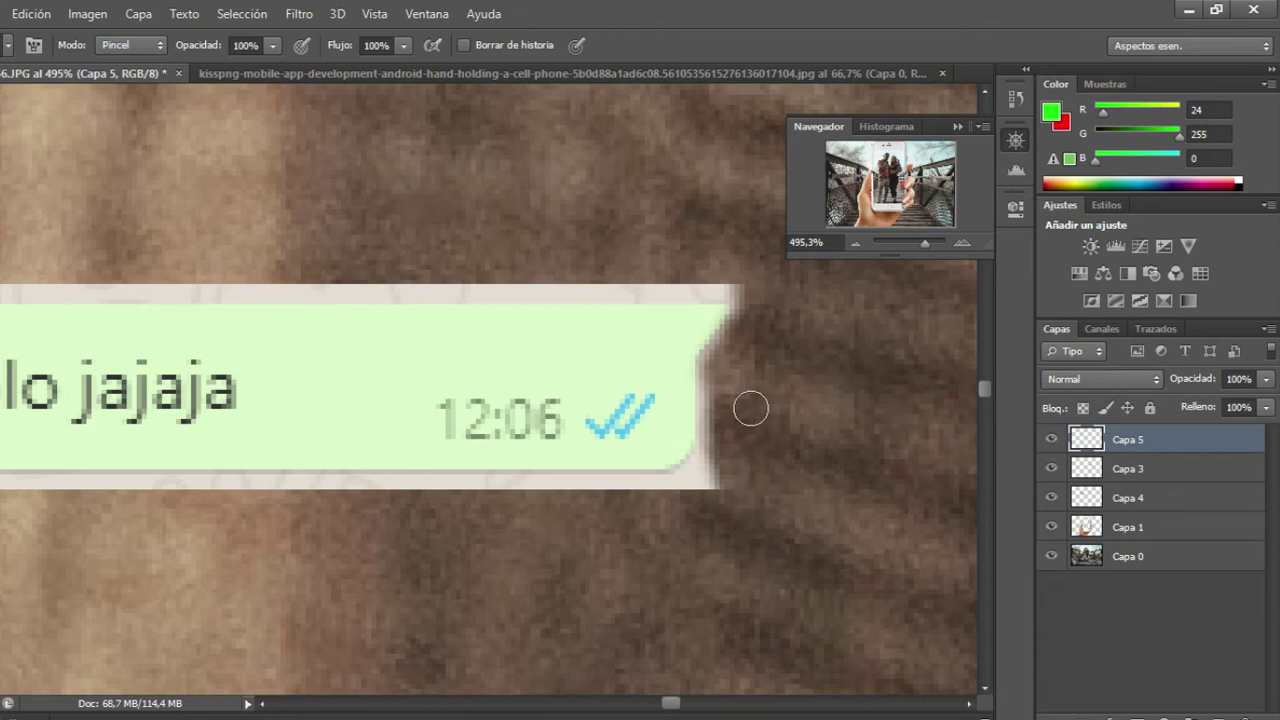
mouse_move(727, 377)
mouse_down()
mouse_move(720, 486)
mouse_move(718, 467)
mouse_move(669, 523)
mouse_up()
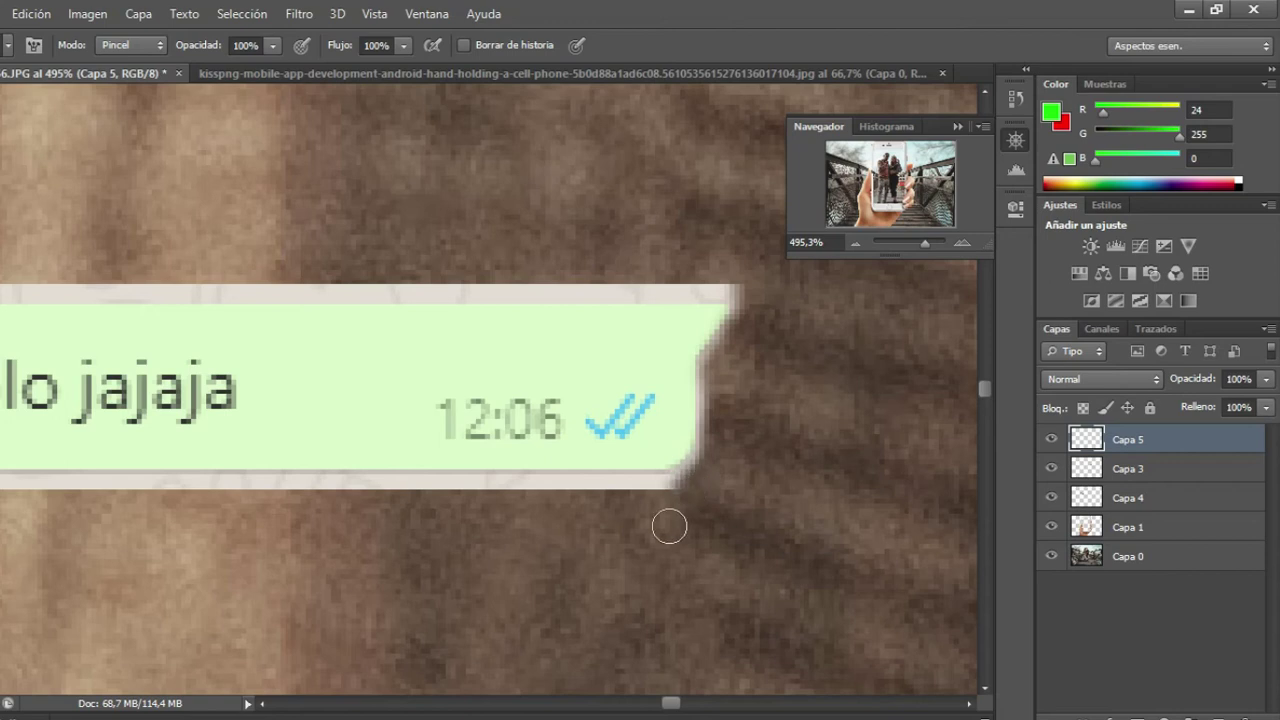
mouse_move(698, 476)
mouse_down()
mouse_move(663, 506)
mouse_move(617, 503)
mouse_up()
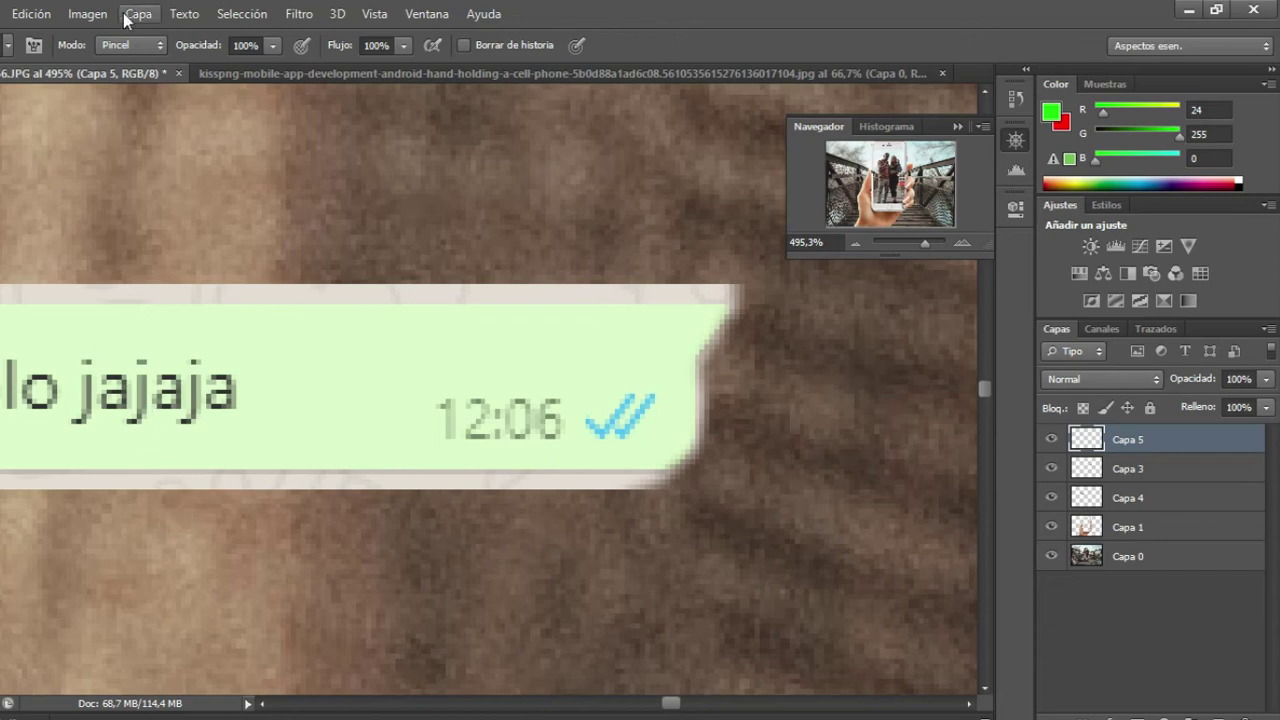
drag(710, 497, 450, 498)
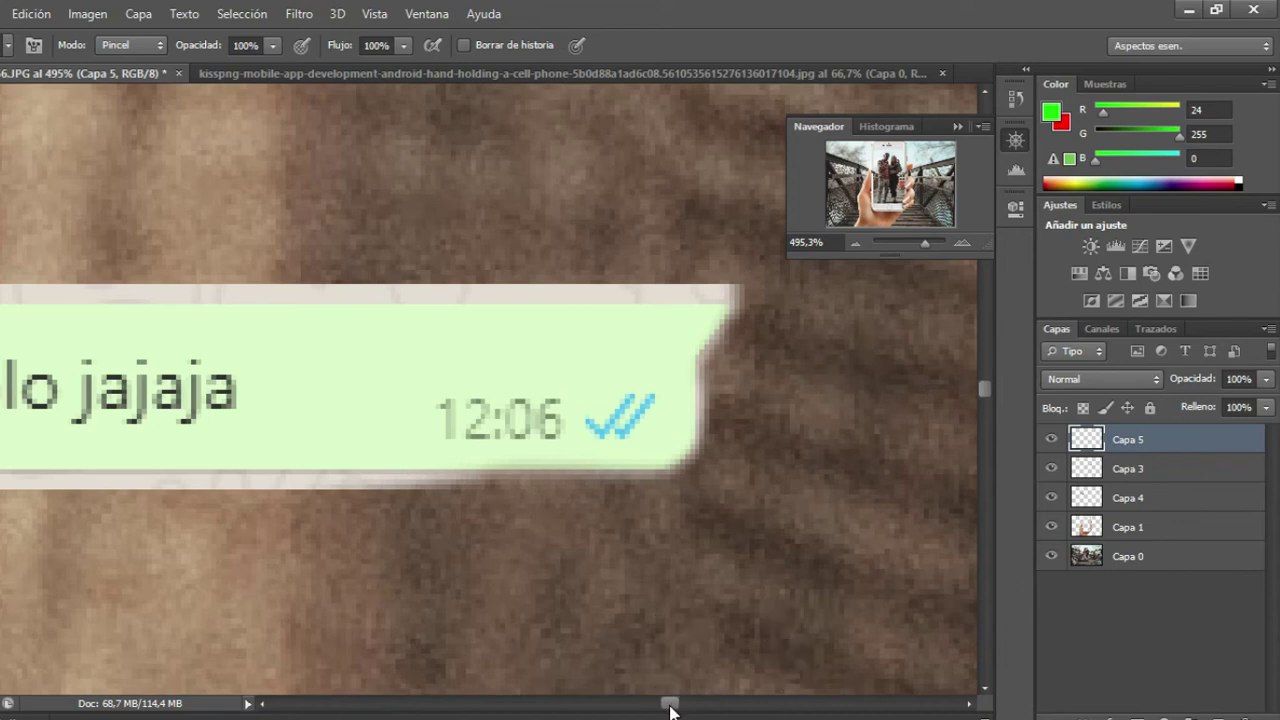
drag(661, 708, 668, 712)
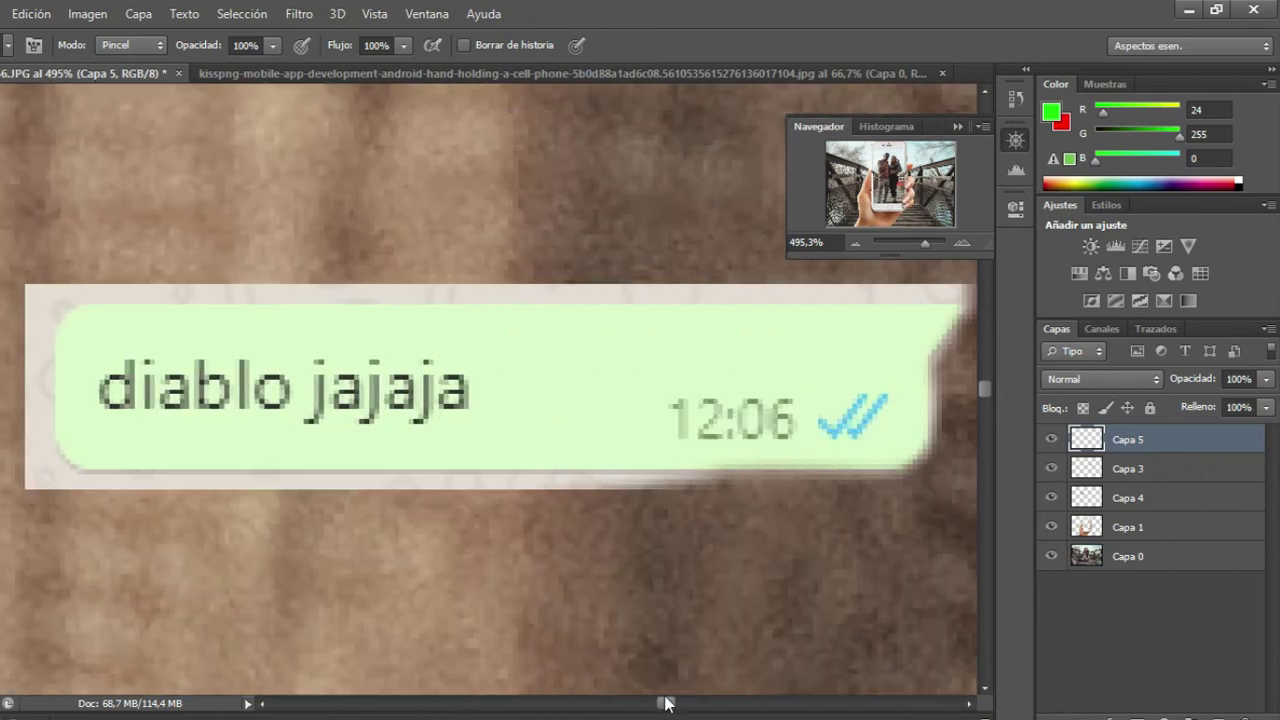
key(m)
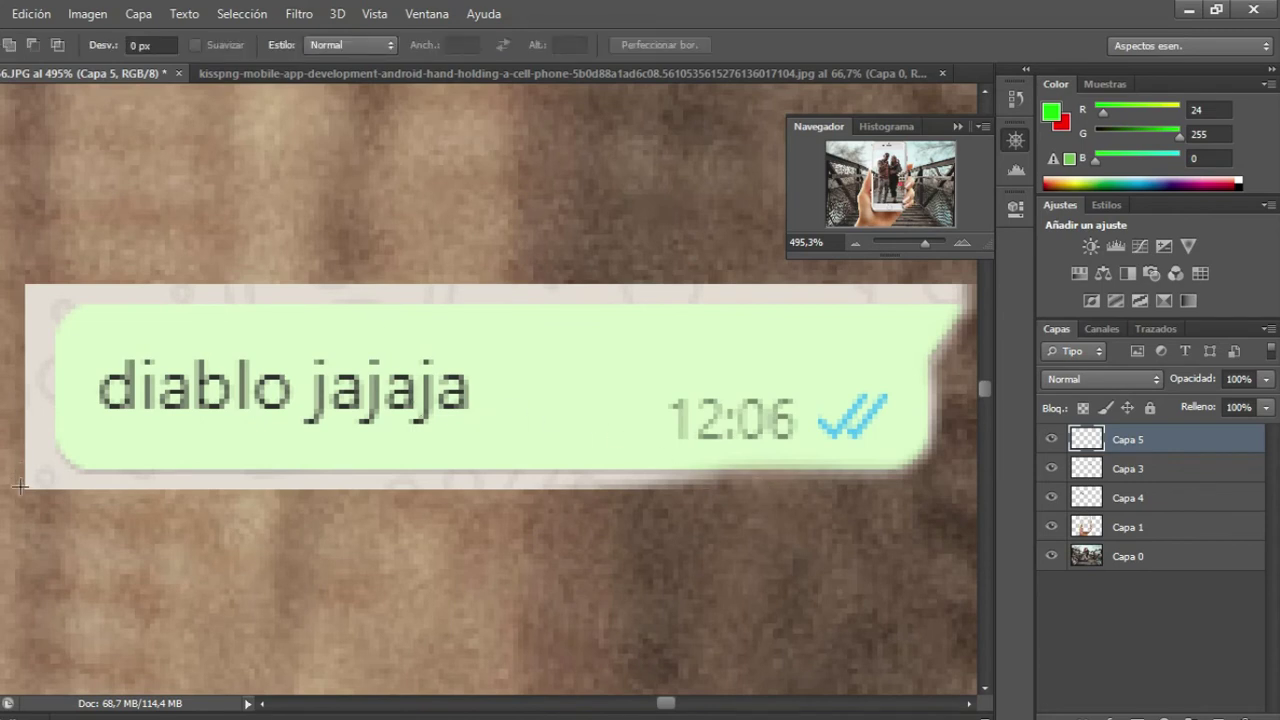
Marquee-select the beige strip beneath the bubble several times, then deselect.
drag(15, 486, 418, 598)
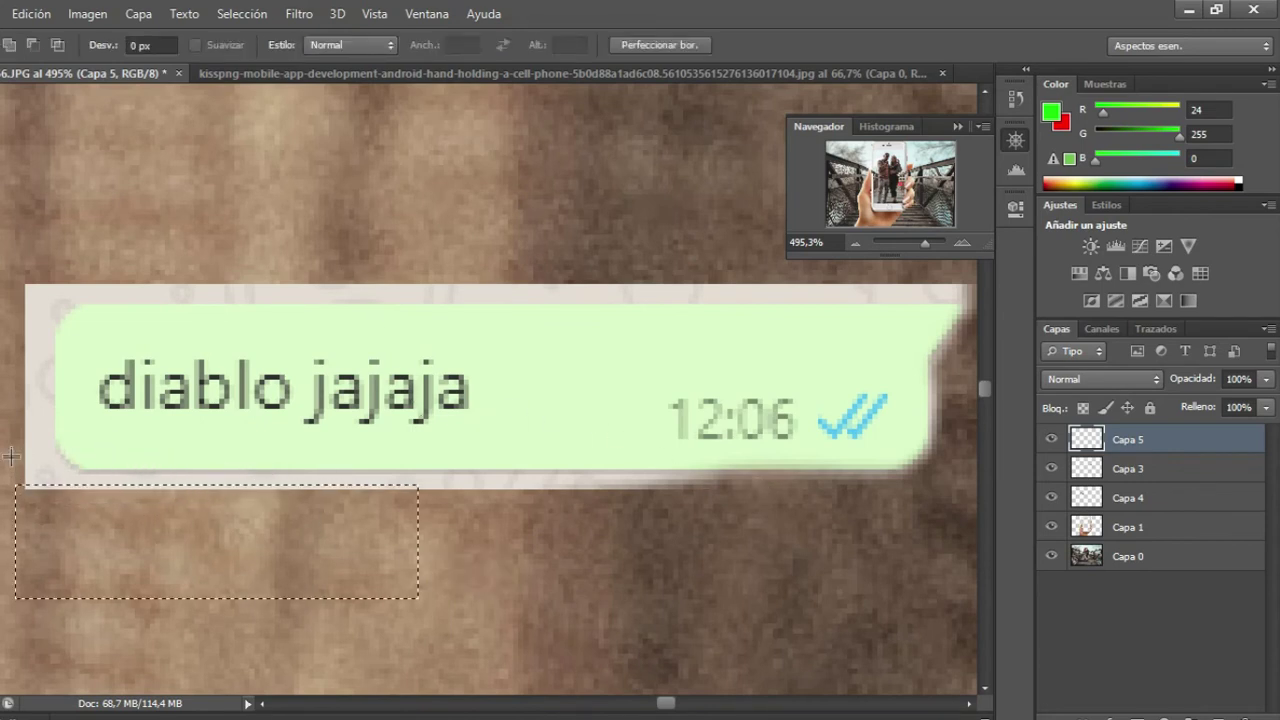
drag(10, 464, 139, 502)
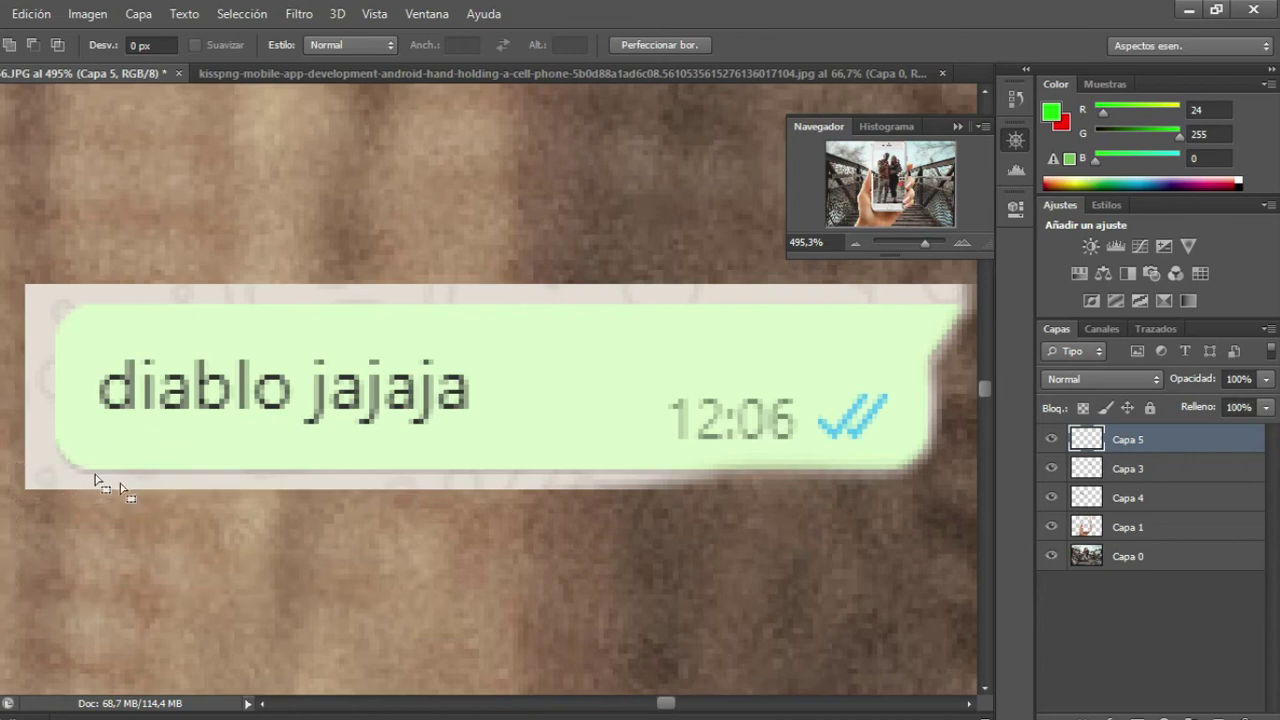
drag(2, 469, 183, 518)
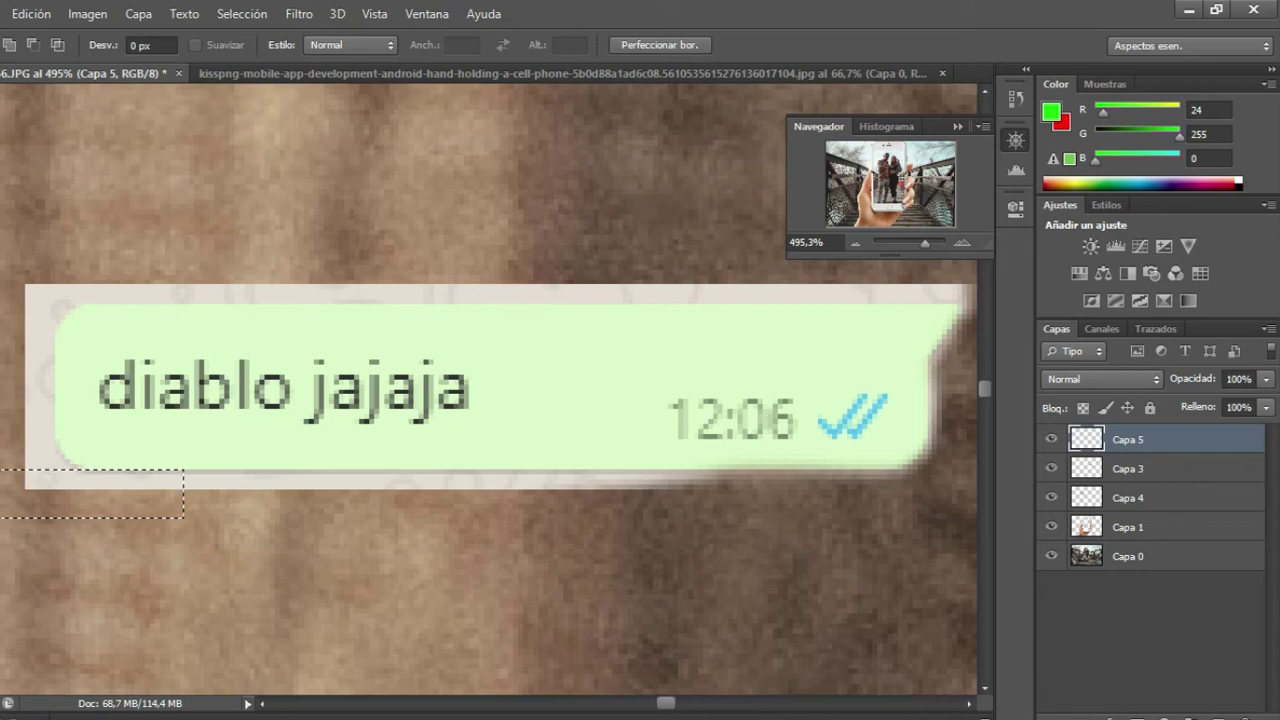
mouse_move(2, 473)
mouse_down()
mouse_move(696, 658)
mouse_move(948, 684)
mouse_move(929, 678)
mouse_up()
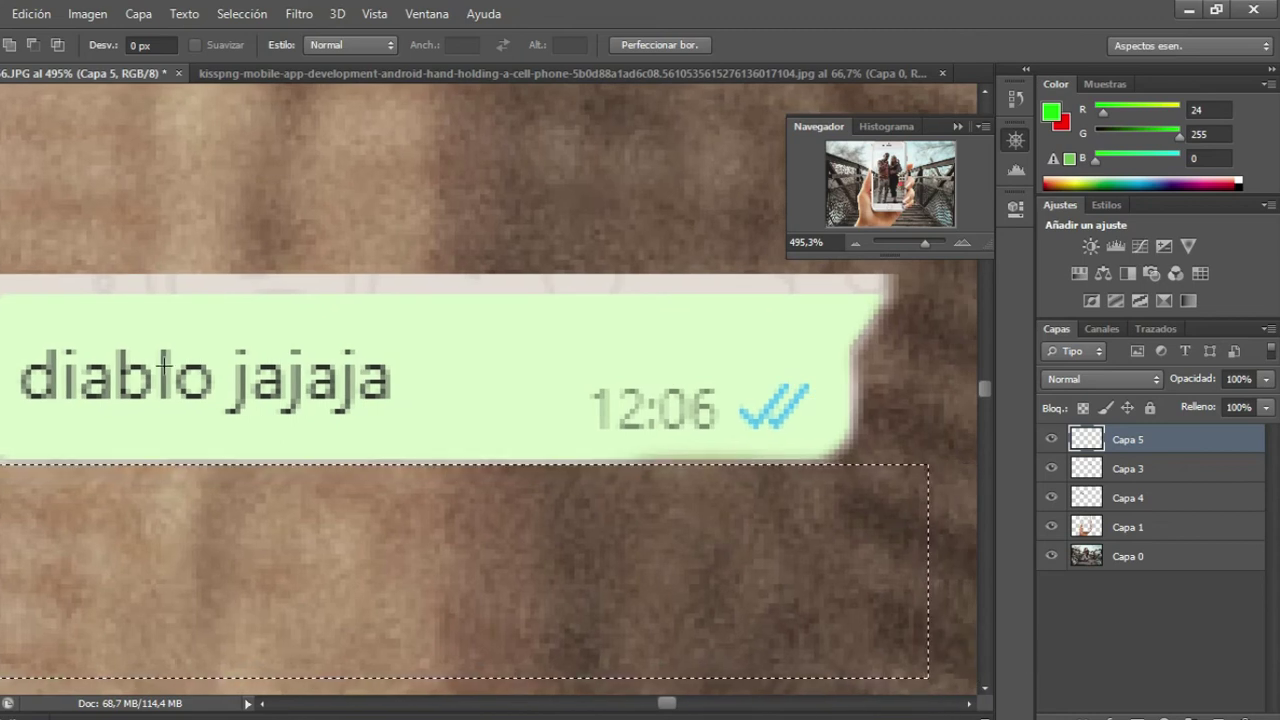
key(ctrl+d)
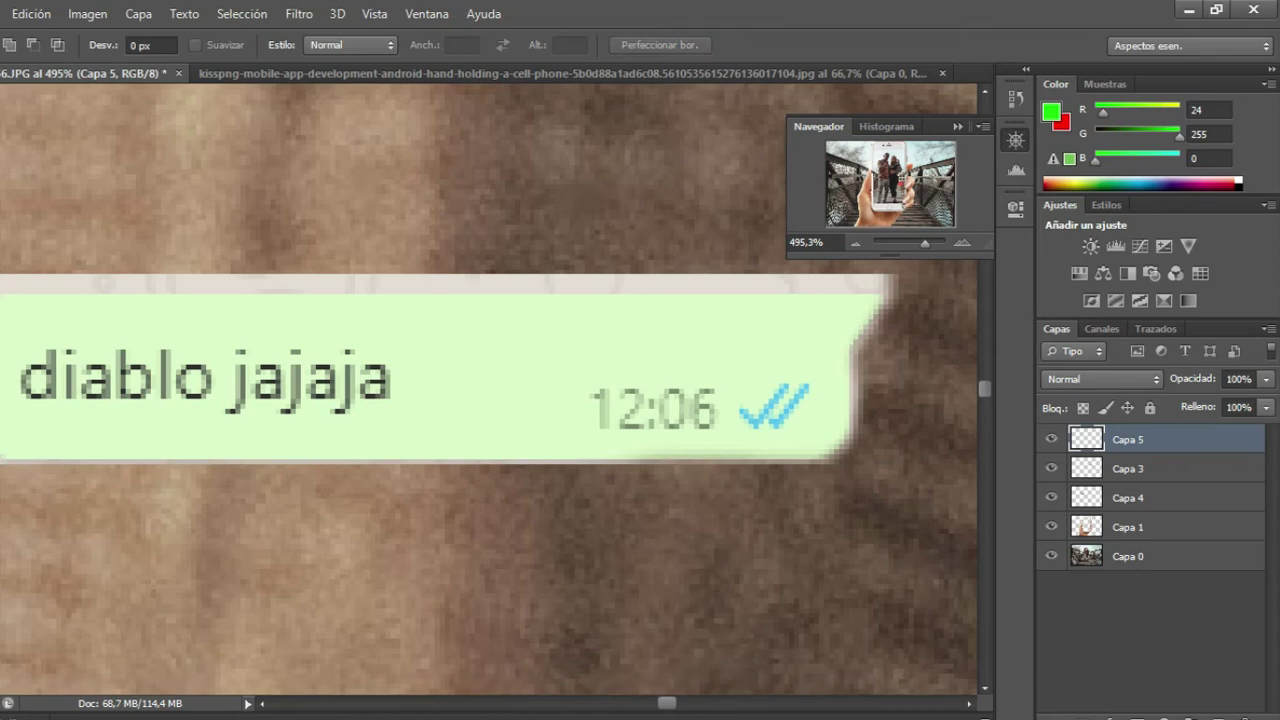
drag(664, 706, 671, 706)
Select and delete the pale strip along the bubble's top edge, then clear the selection.
drag(700, 164, 591, 286)
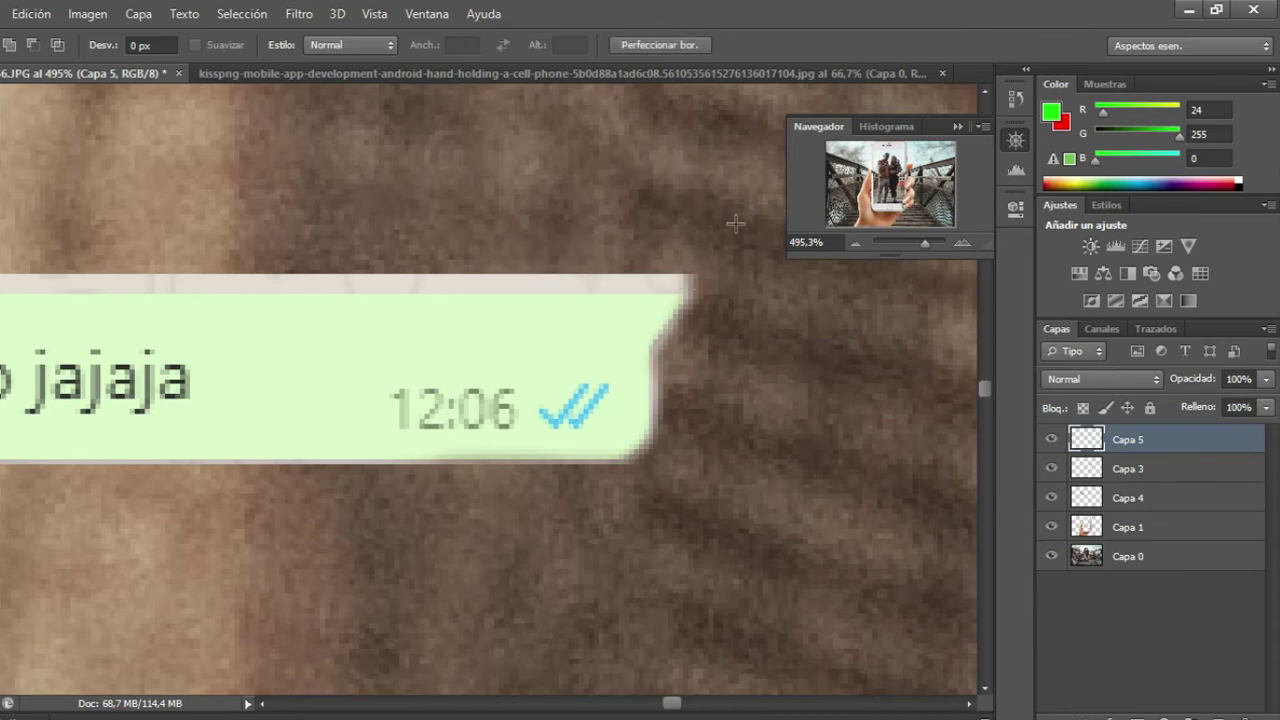
mouse_move(733, 205)
mouse_down()
mouse_move(107, 277)
mouse_move(68, 293)
mouse_up()
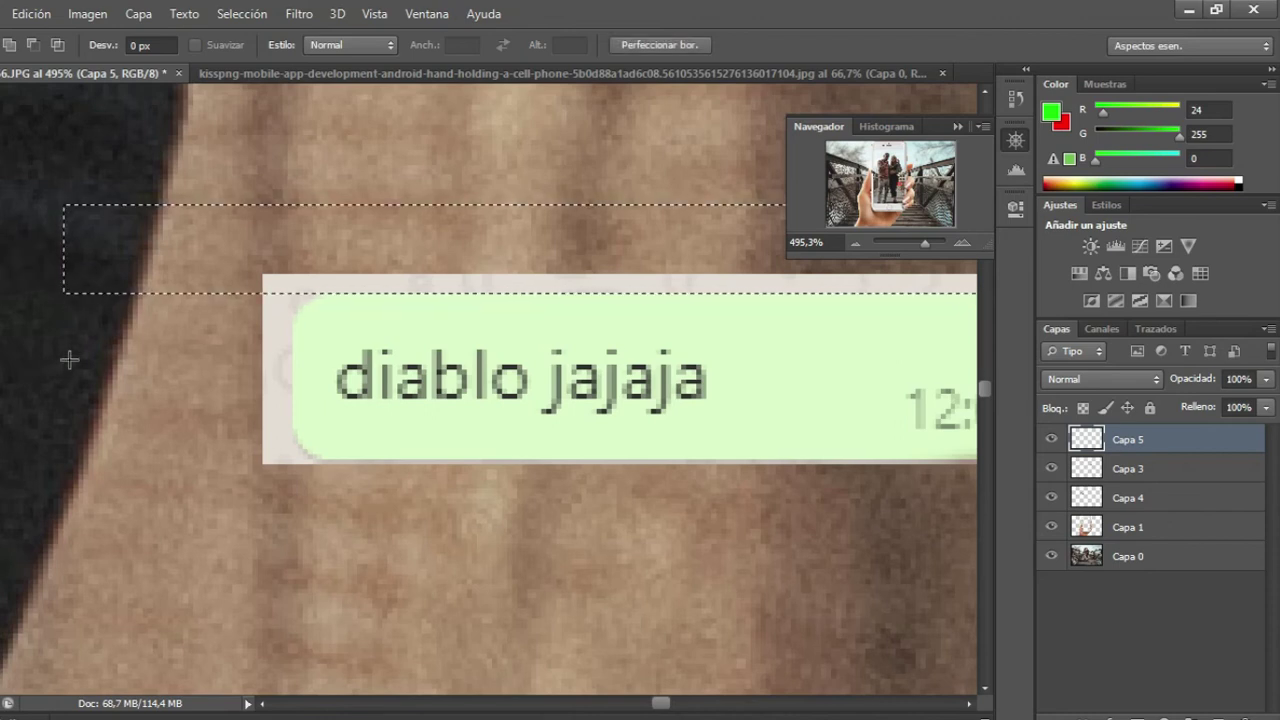
key(Delete)
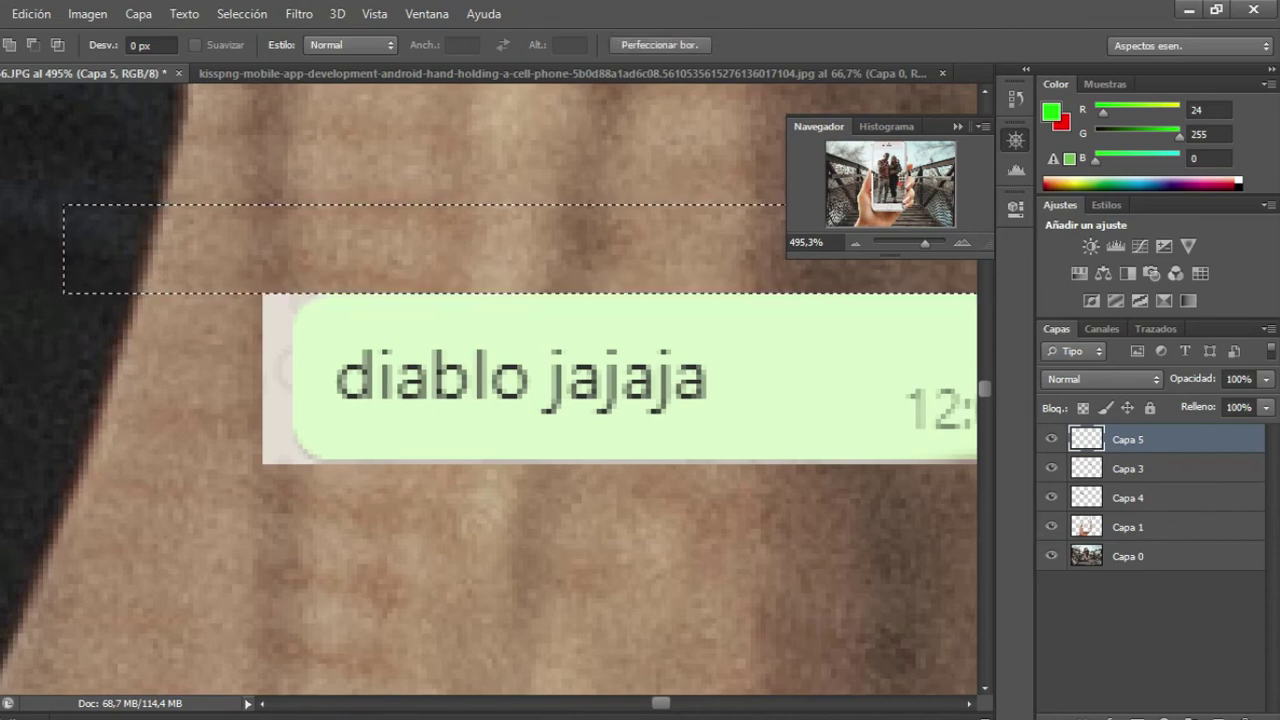
click(325, 170)
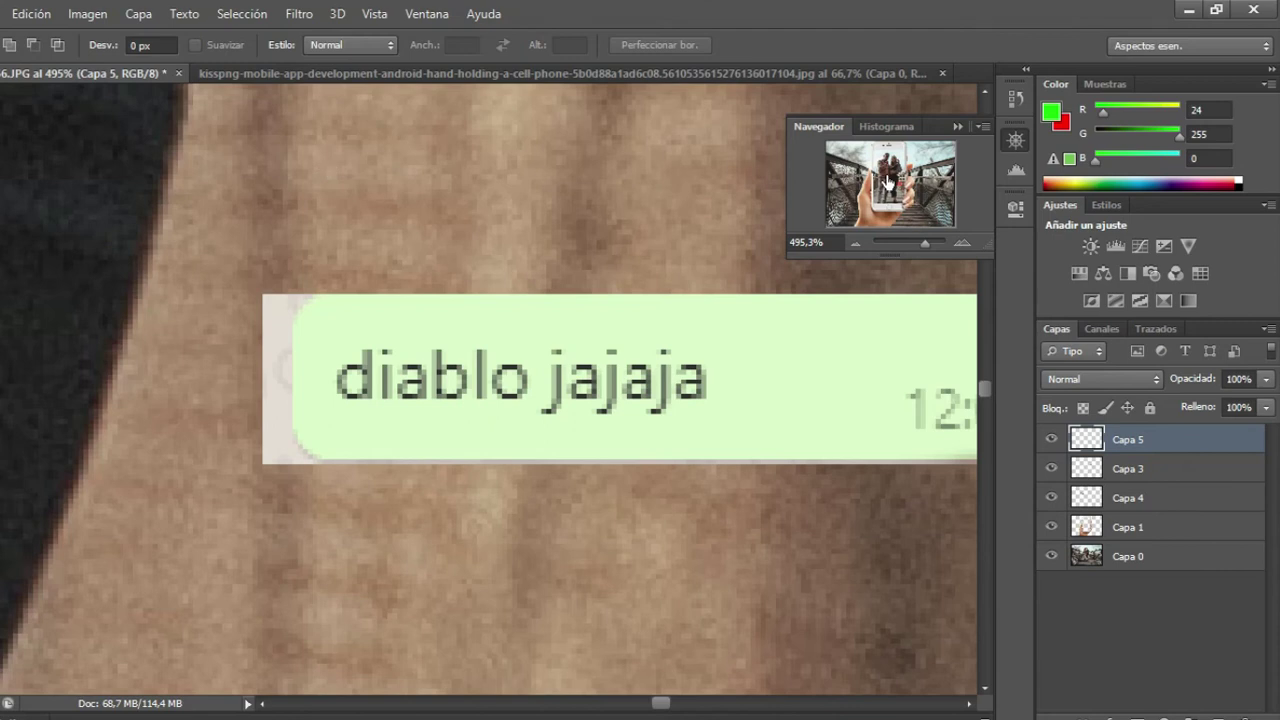
mouse_move(889, 188)
mouse_down()
mouse_move(905, 180)
mouse_move(908, 233)
mouse_up()
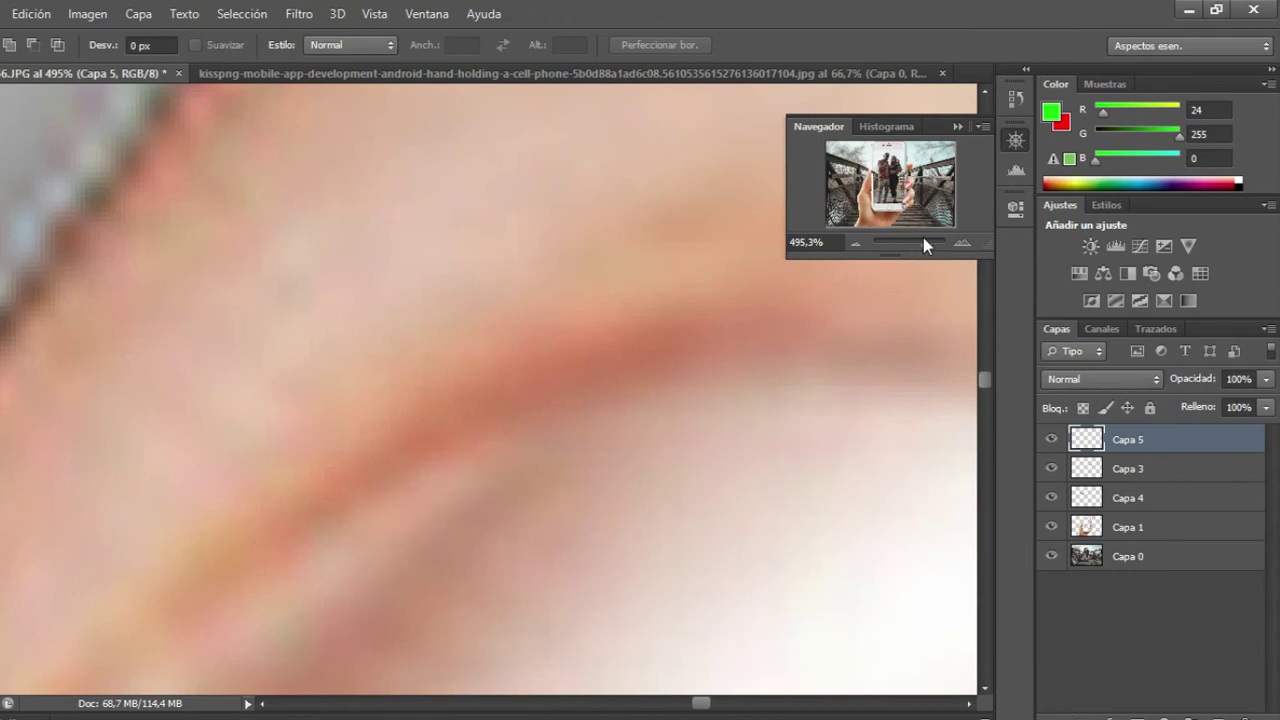
Zoom and scroll in close on the bubble's right end and its 12:06 timestamp.
mouse_move(920, 240)
mouse_down()
mouse_move(905, 239)
mouse_move(916, 238)
mouse_up()
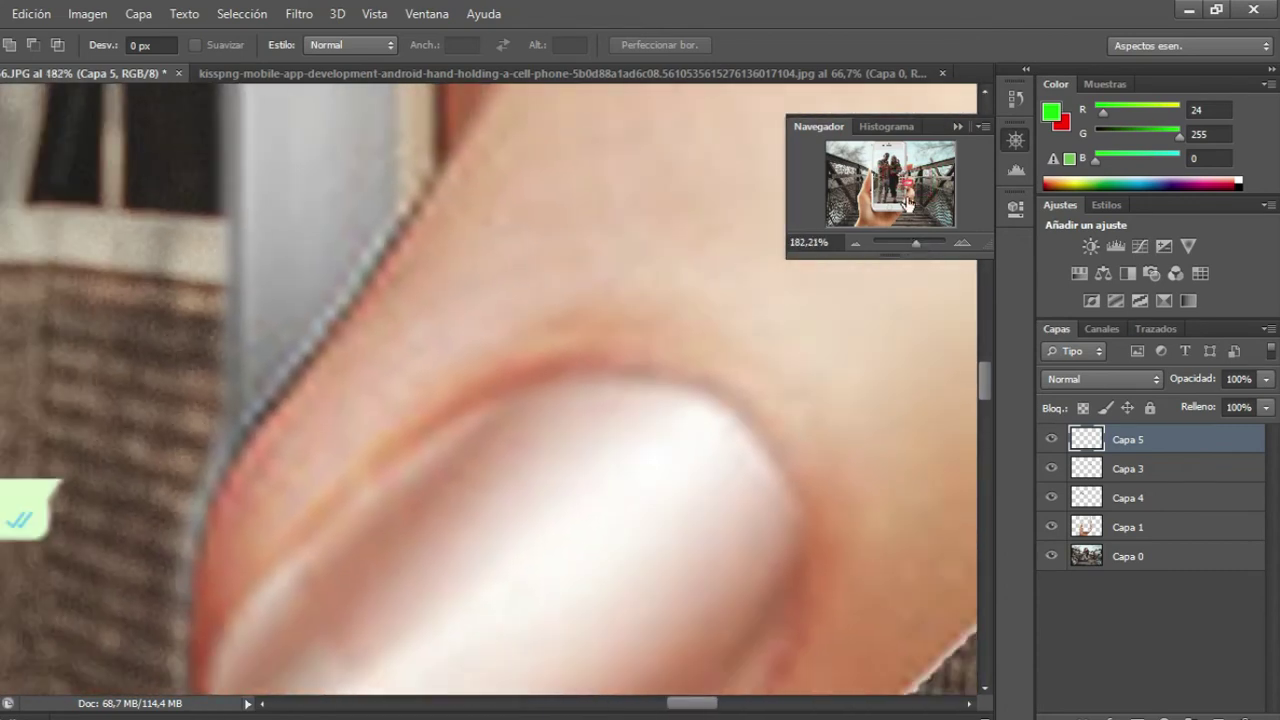
drag(903, 178, 897, 180)
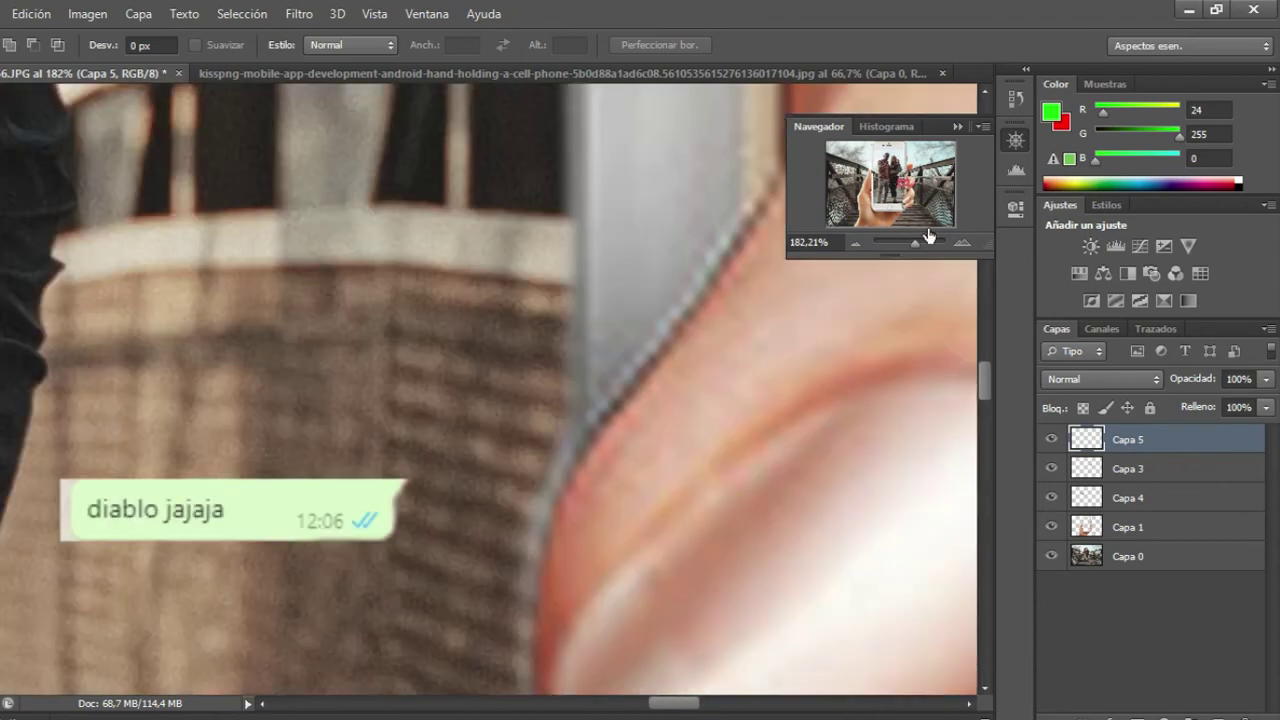
drag(913, 241, 924, 243)
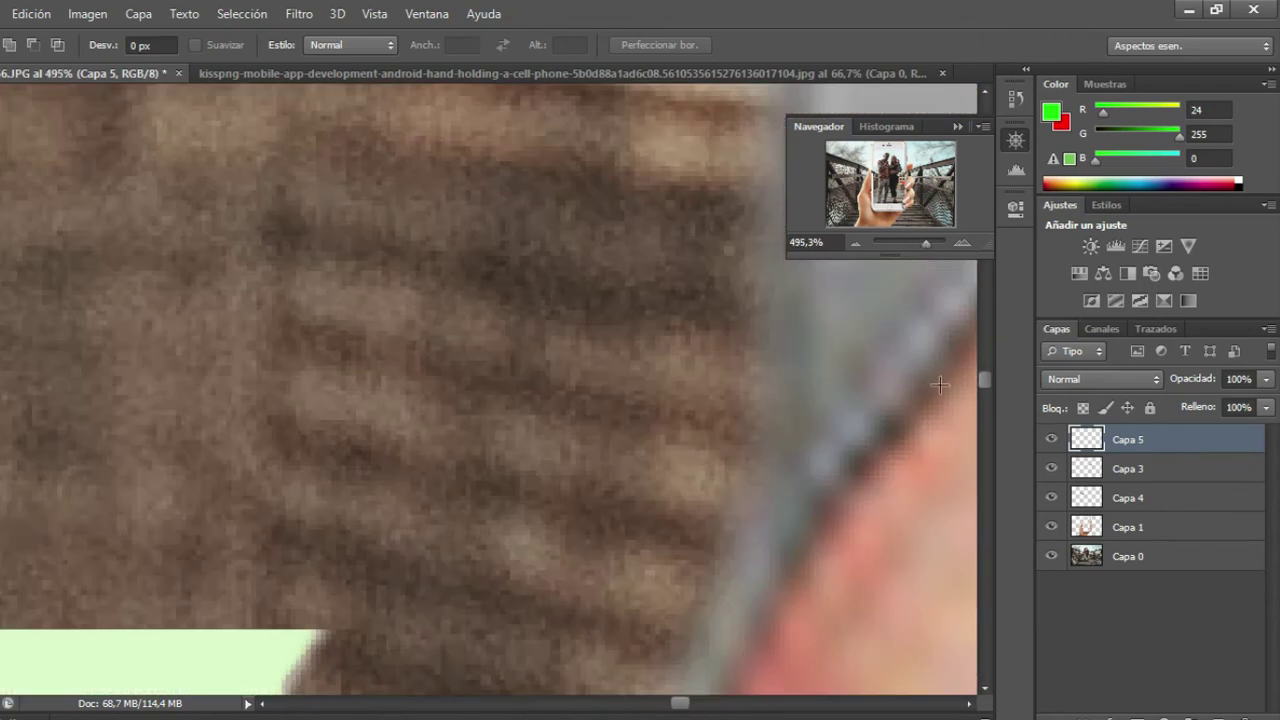
scroll(988, 380, down, 3)
scroll(985, 385, down, 2)
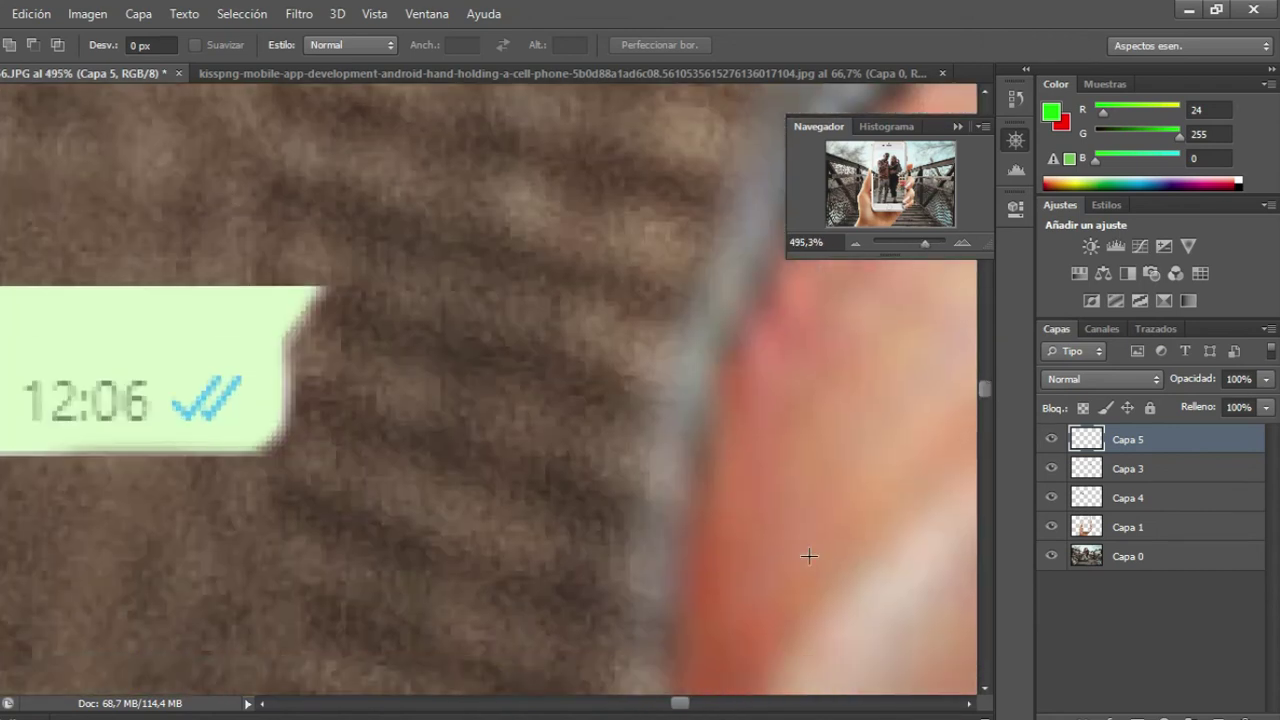
drag(678, 706, 668, 708)
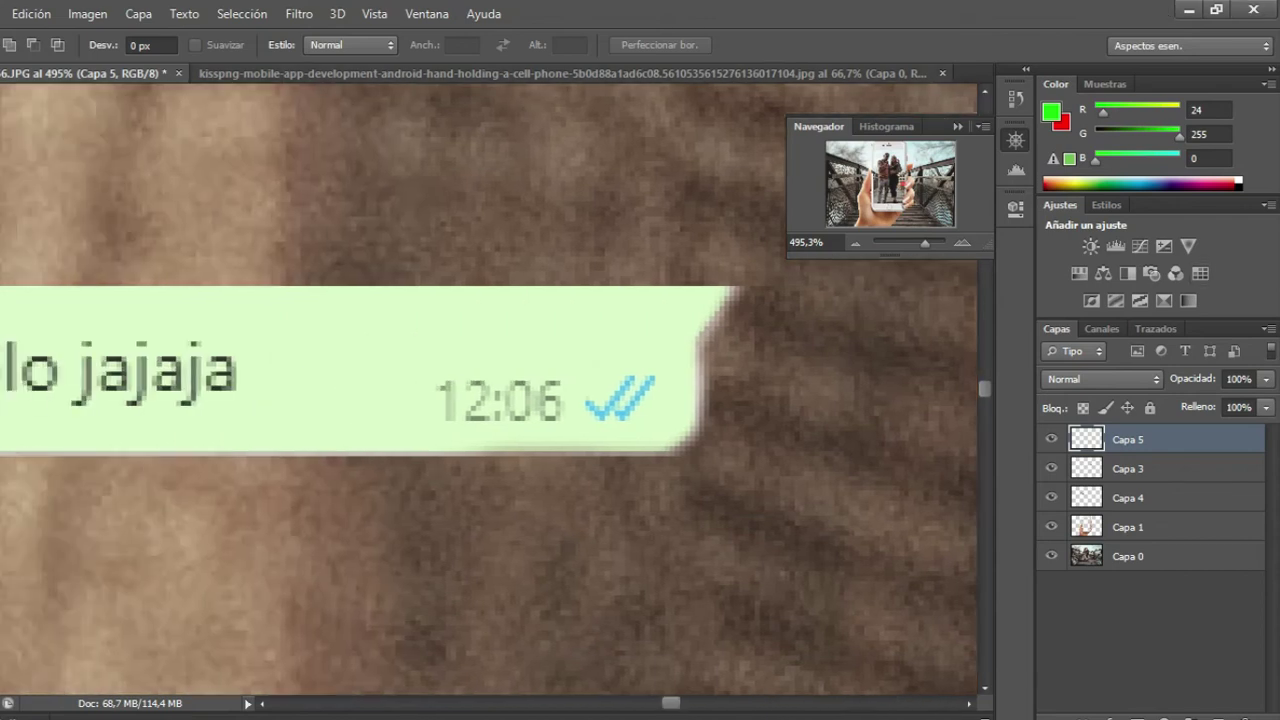
Set the Eraser brush size in the options bar brush picker.
key(e)
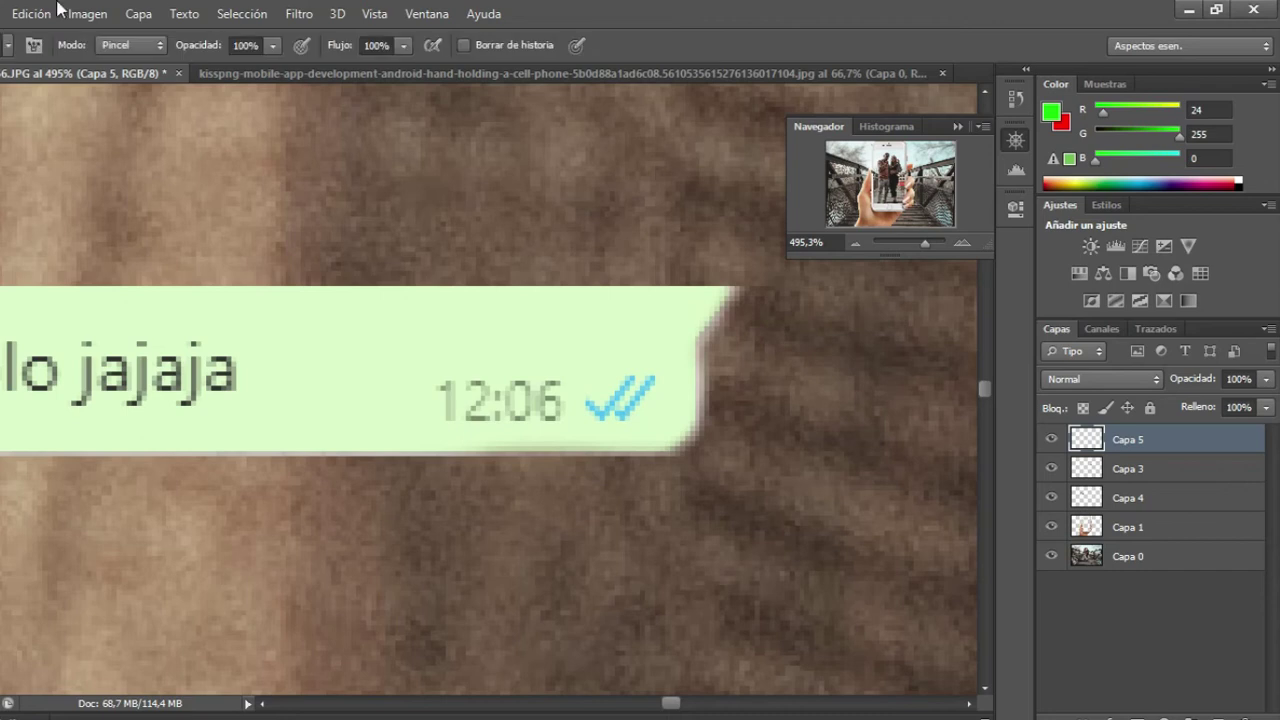
click(33, 45)
click(105, 85)
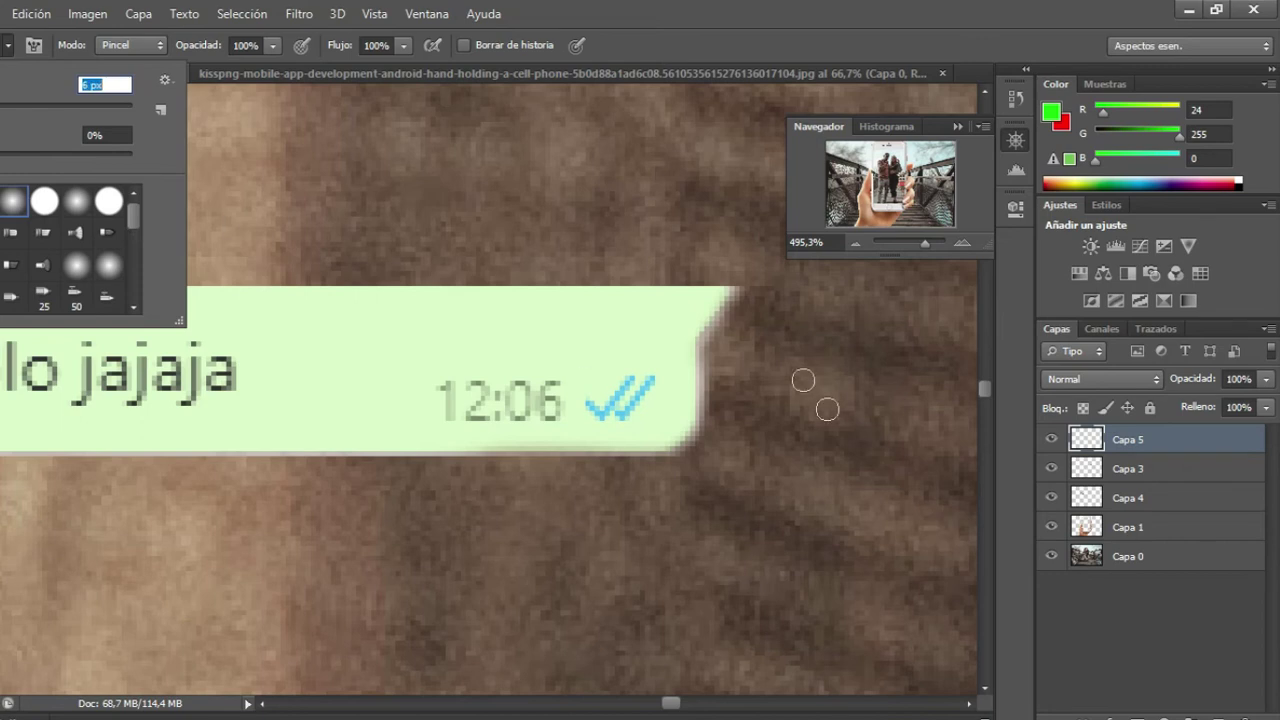
key(Return)
Erase the bubble's corners into curves and remove the whitish rim along its left edge.
drag(737, 315, 712, 356)
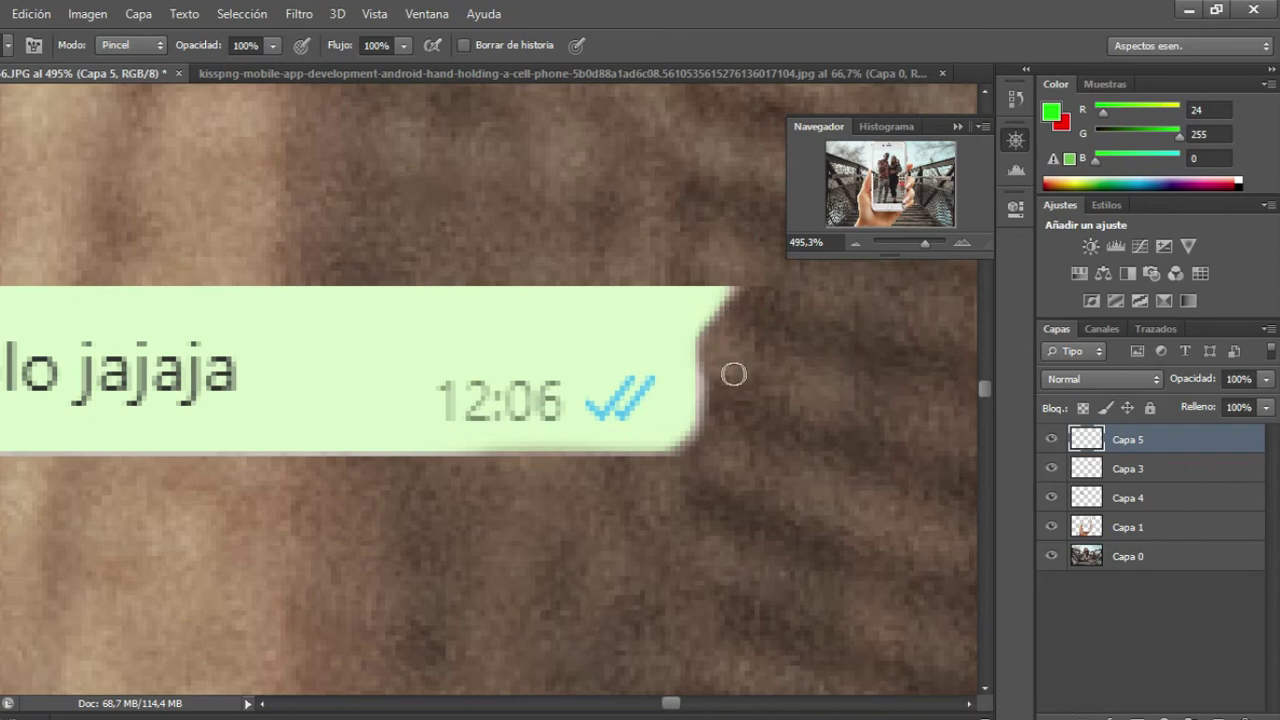
scroll(780, 335, down, 1)
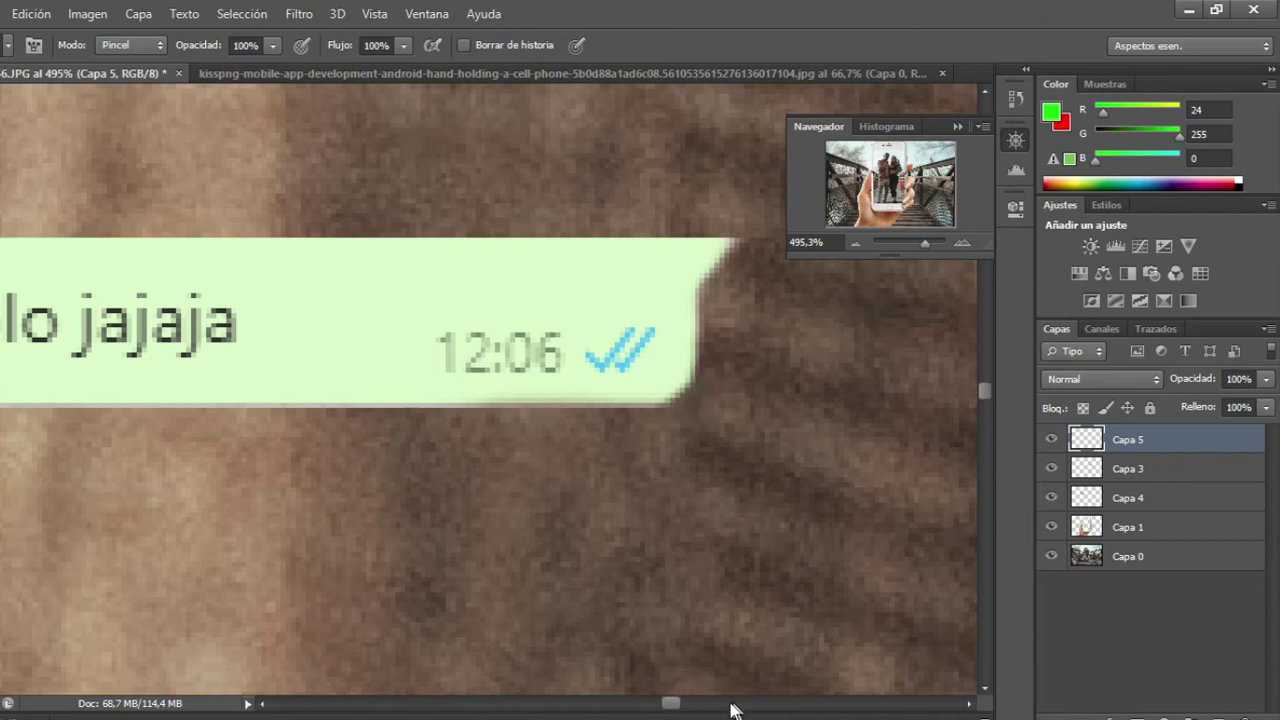
drag(668, 707, 650, 705)
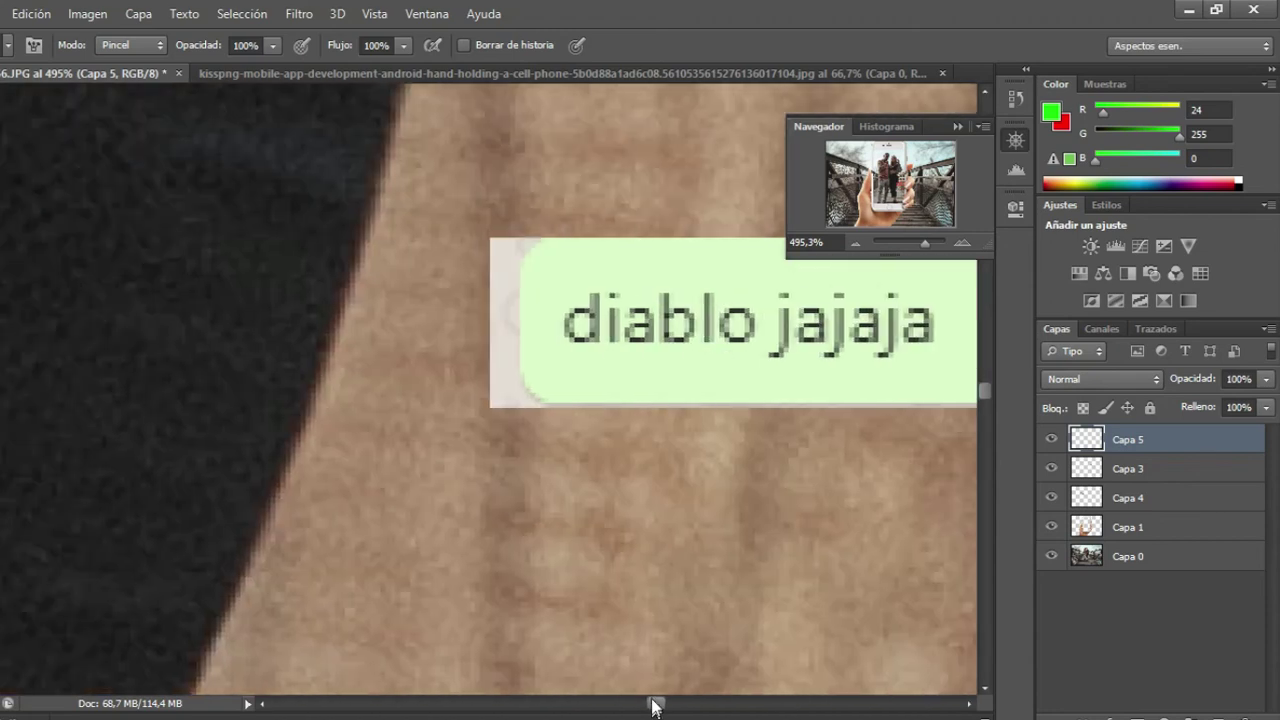
mouse_move(523, 400)
mouse_down()
mouse_move(507, 394)
mouse_move(534, 427)
mouse_move(543, 414)
mouse_move(497, 366)
mouse_move(489, 221)
mouse_move(491, 437)
mouse_up()
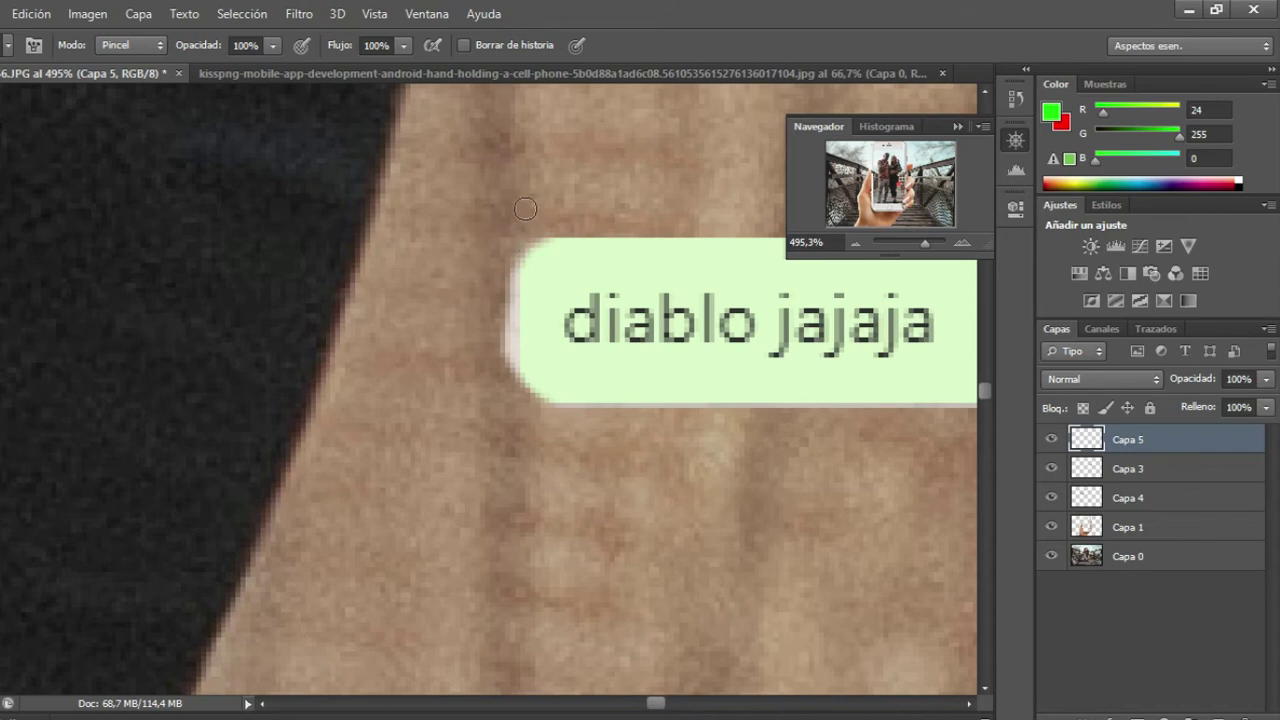
drag(510, 253, 488, 359)
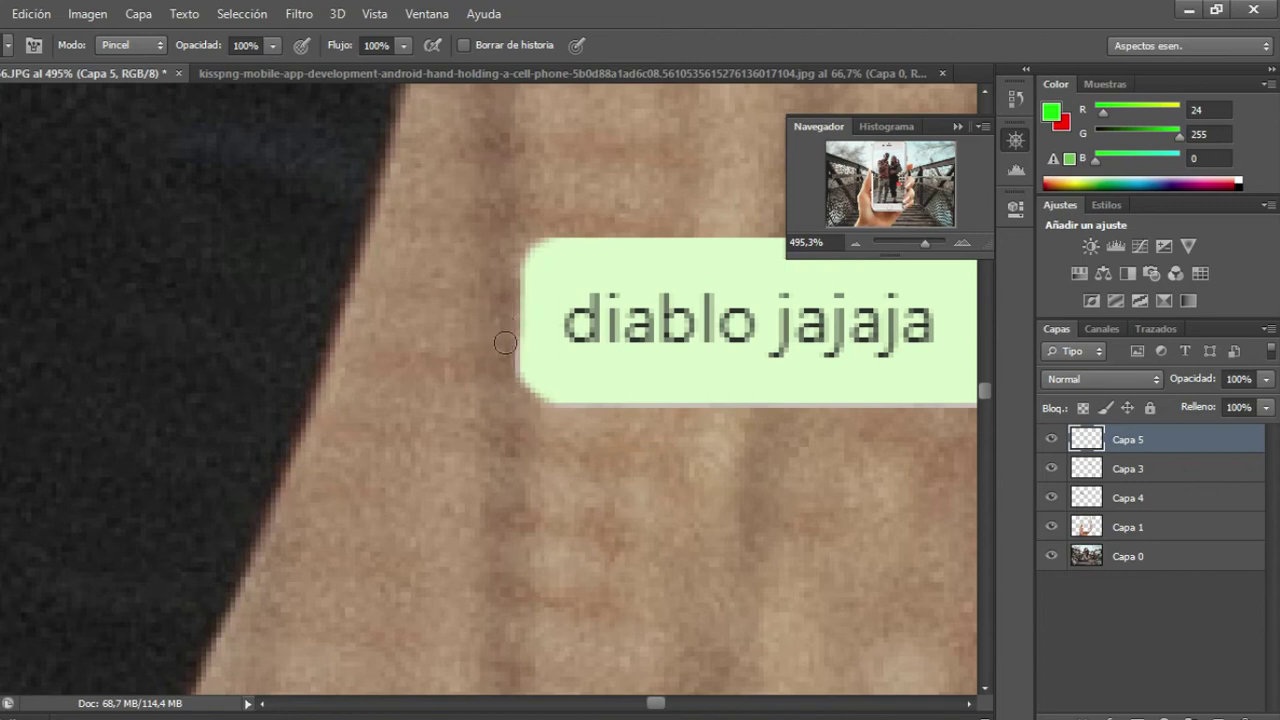
drag(927, 243, 917, 242)
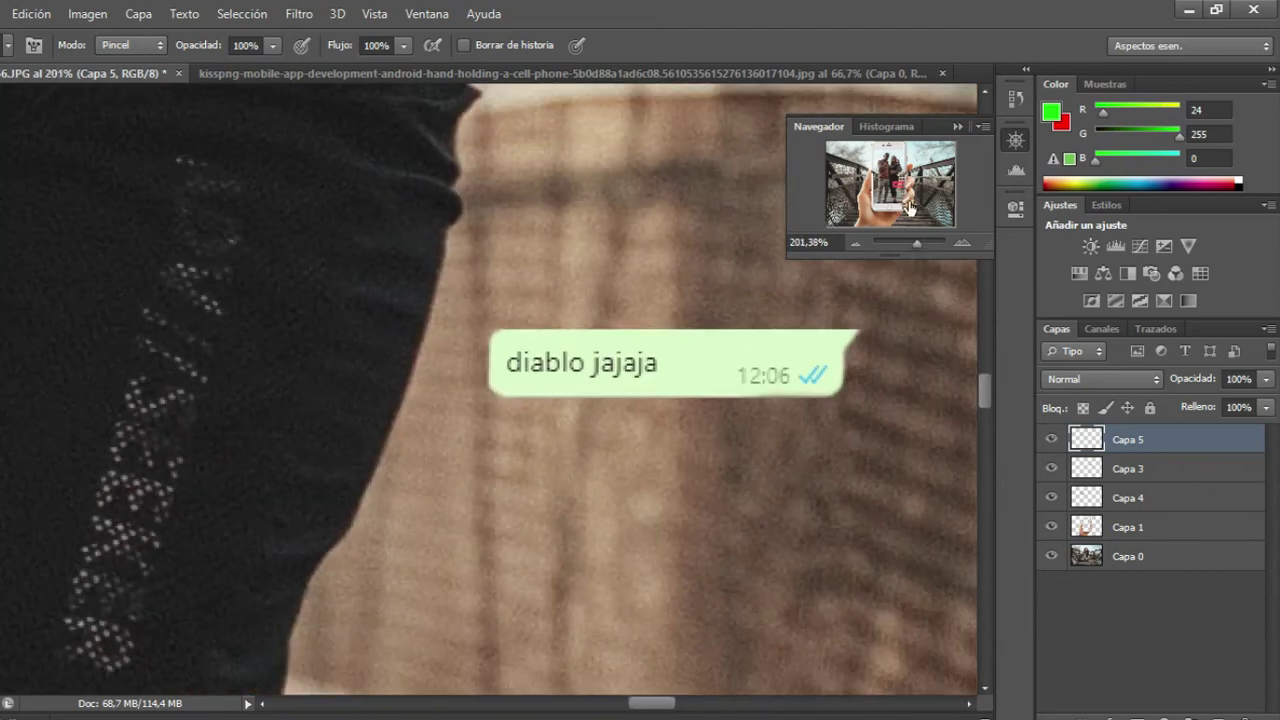
Scale the diablo jajaja bubble to about 635%, place it over the couple's legs, and apply.
key(v)
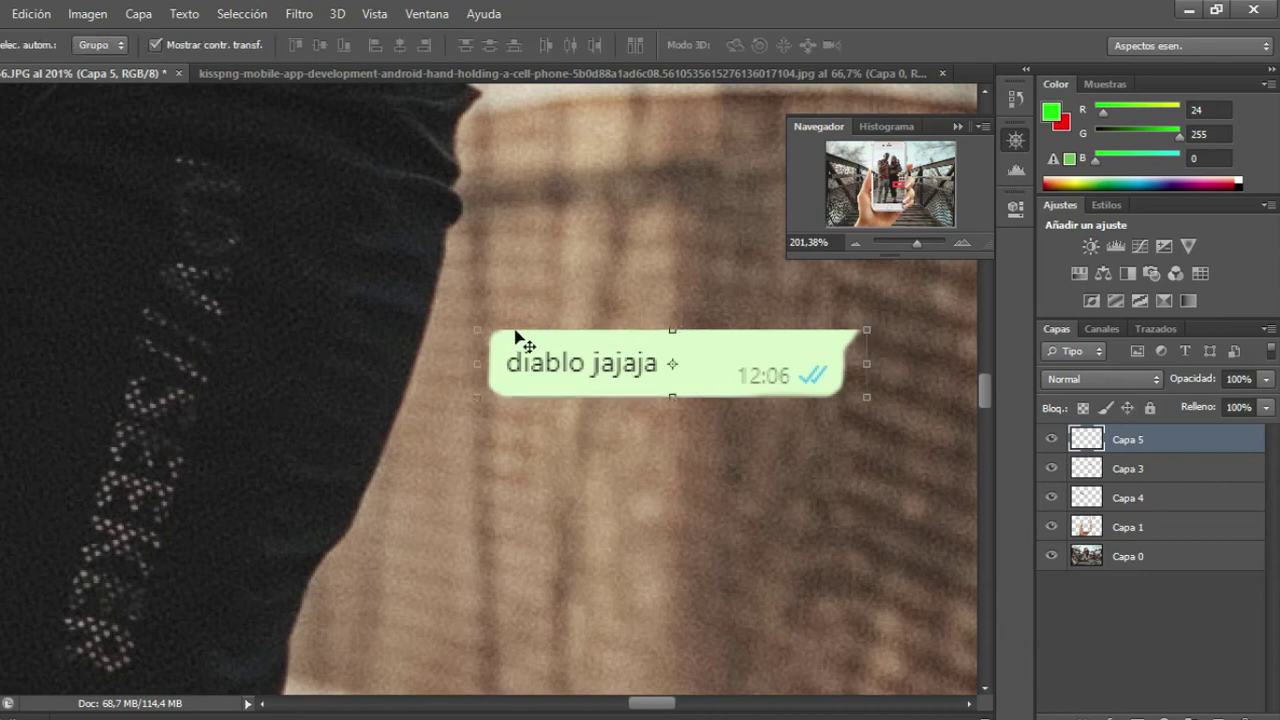
mouse_move(477, 325)
mouse_down()
mouse_move(142, 155)
mouse_move(25, 150)
mouse_up()
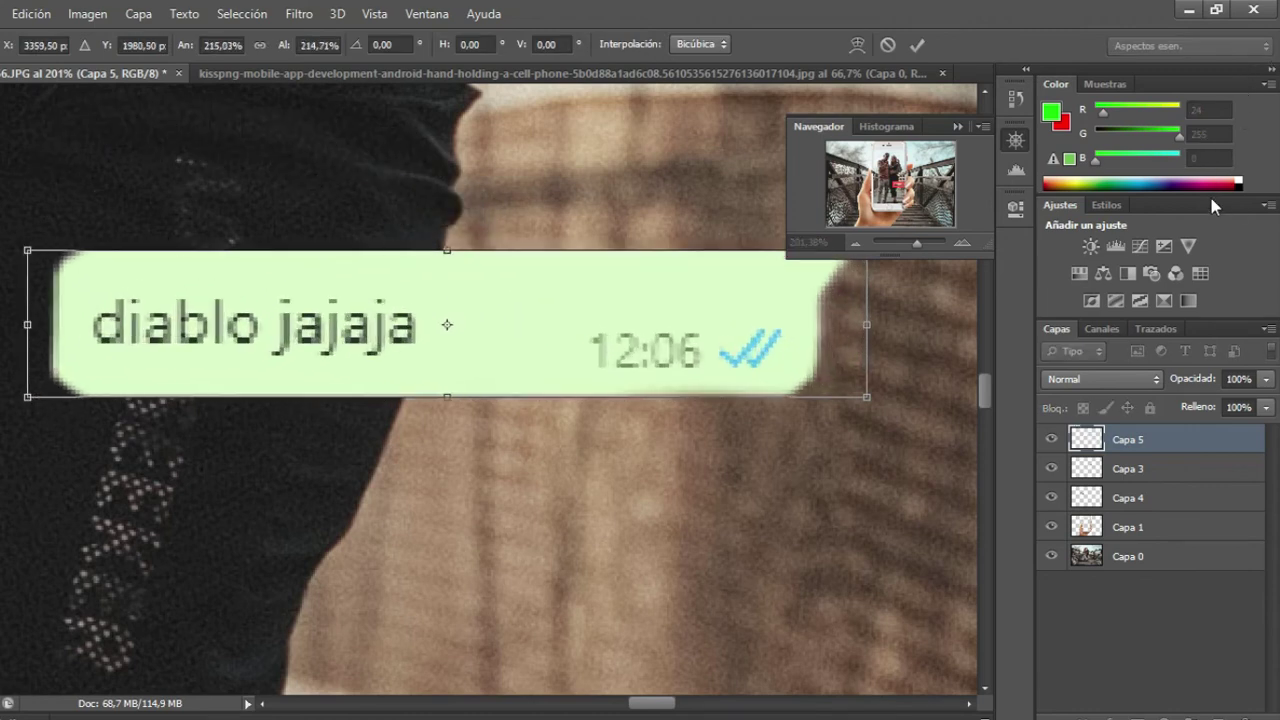
drag(913, 245, 903, 250)
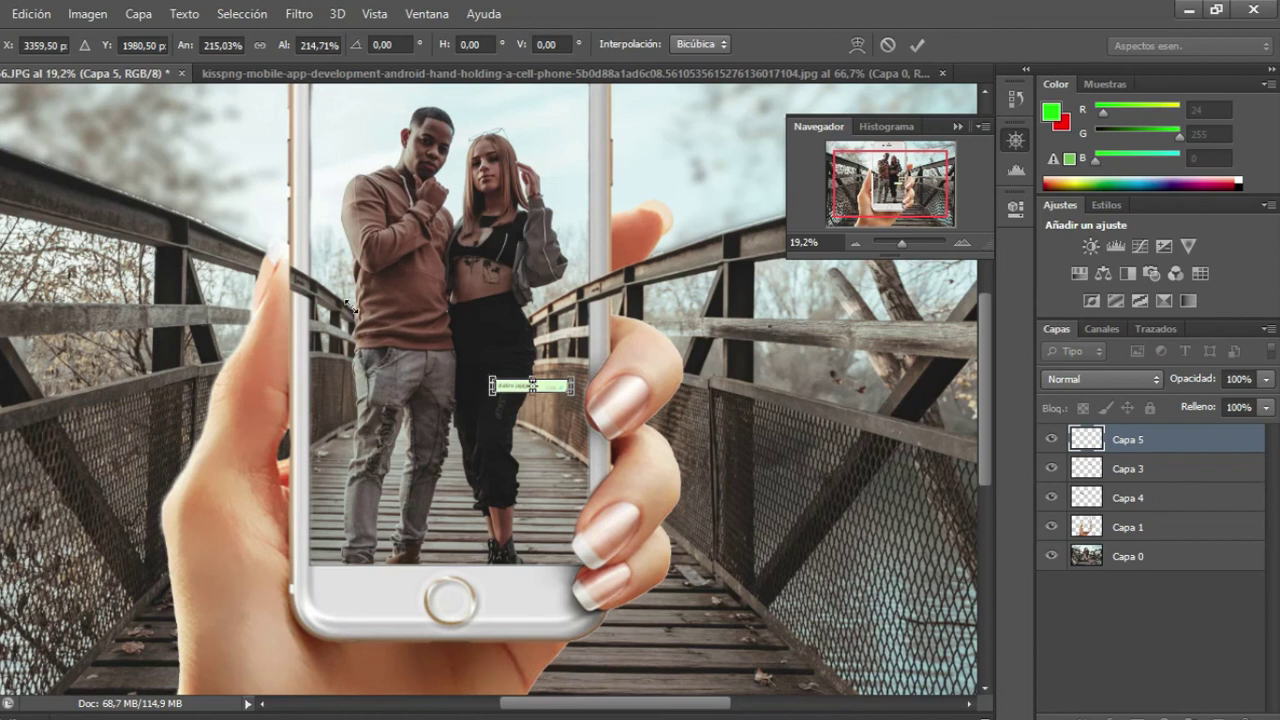
drag(350, 306, 273, 270)
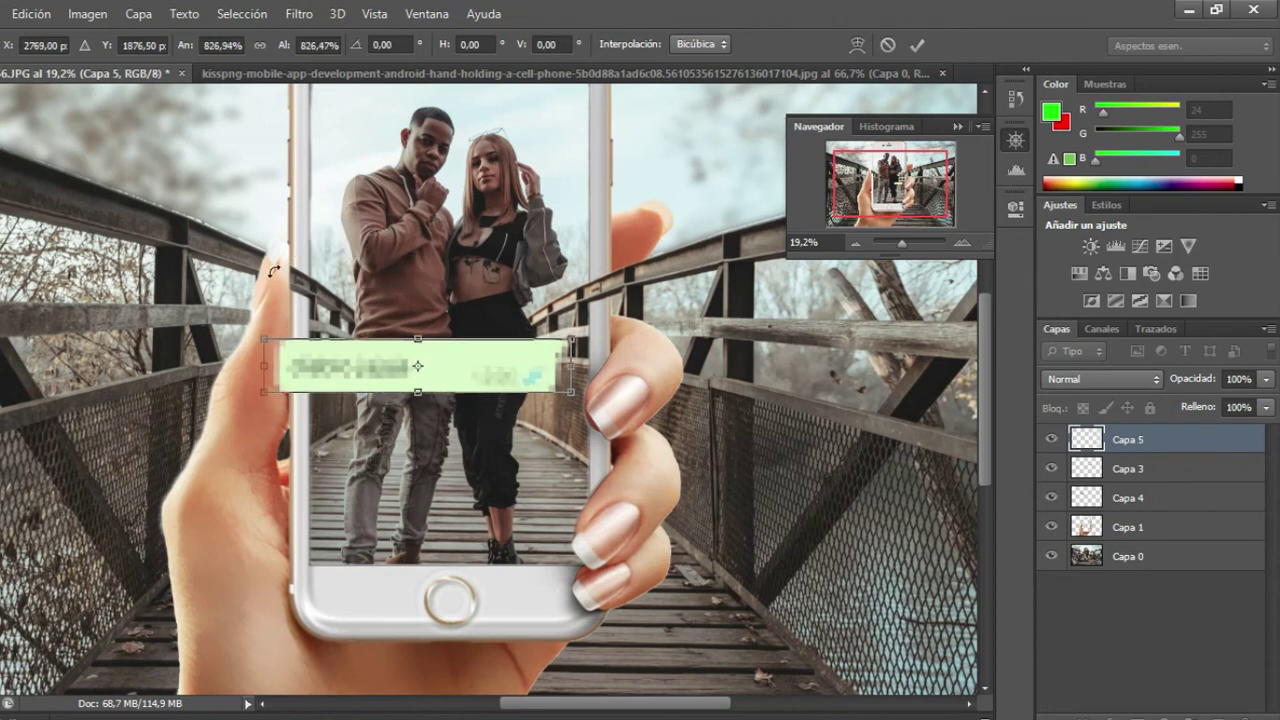
drag(469, 371, 496, 402)
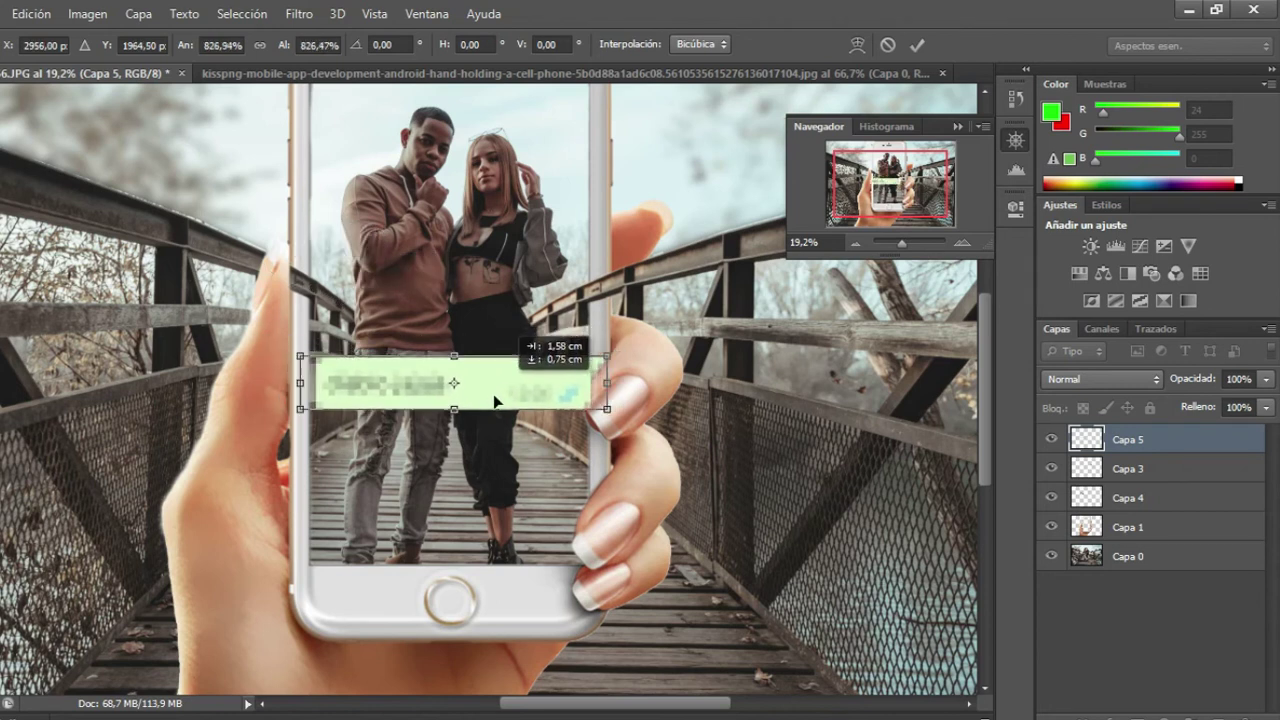
mouse_move(596, 370)
mouse_down()
mouse_move(524, 386)
mouse_move(540, 428)
mouse_up()
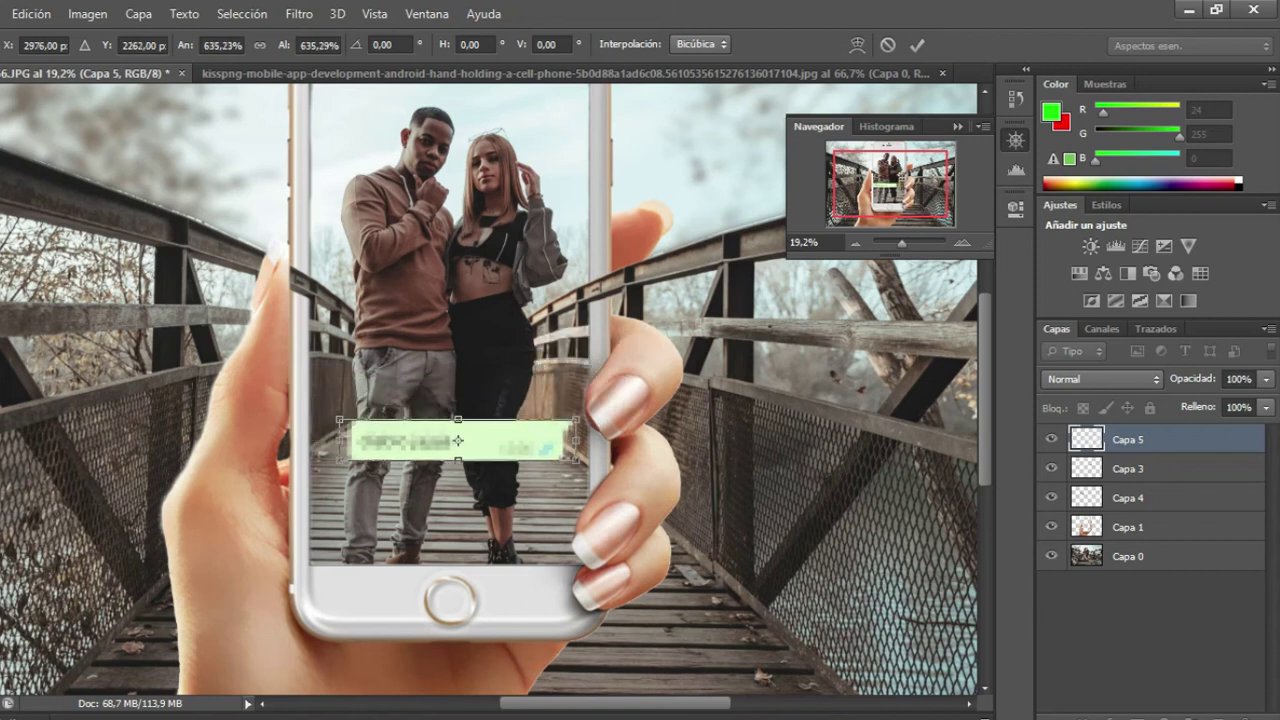
key(m)
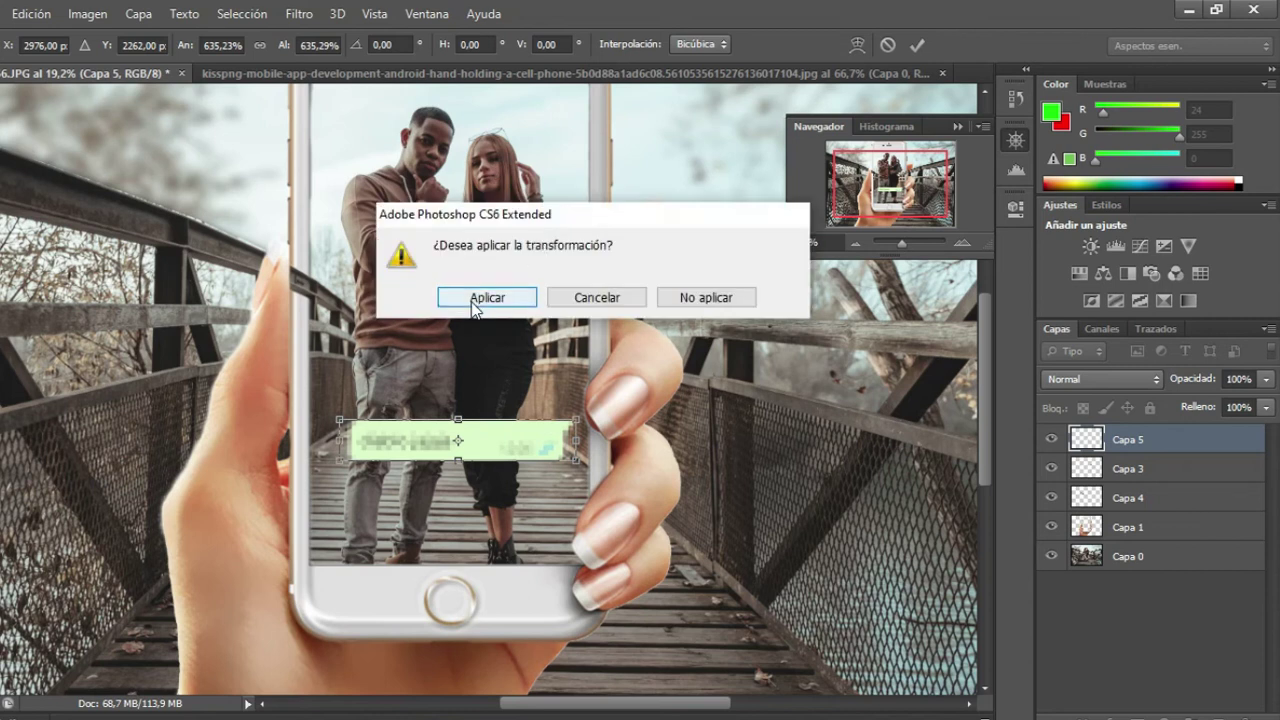
click(477, 304)
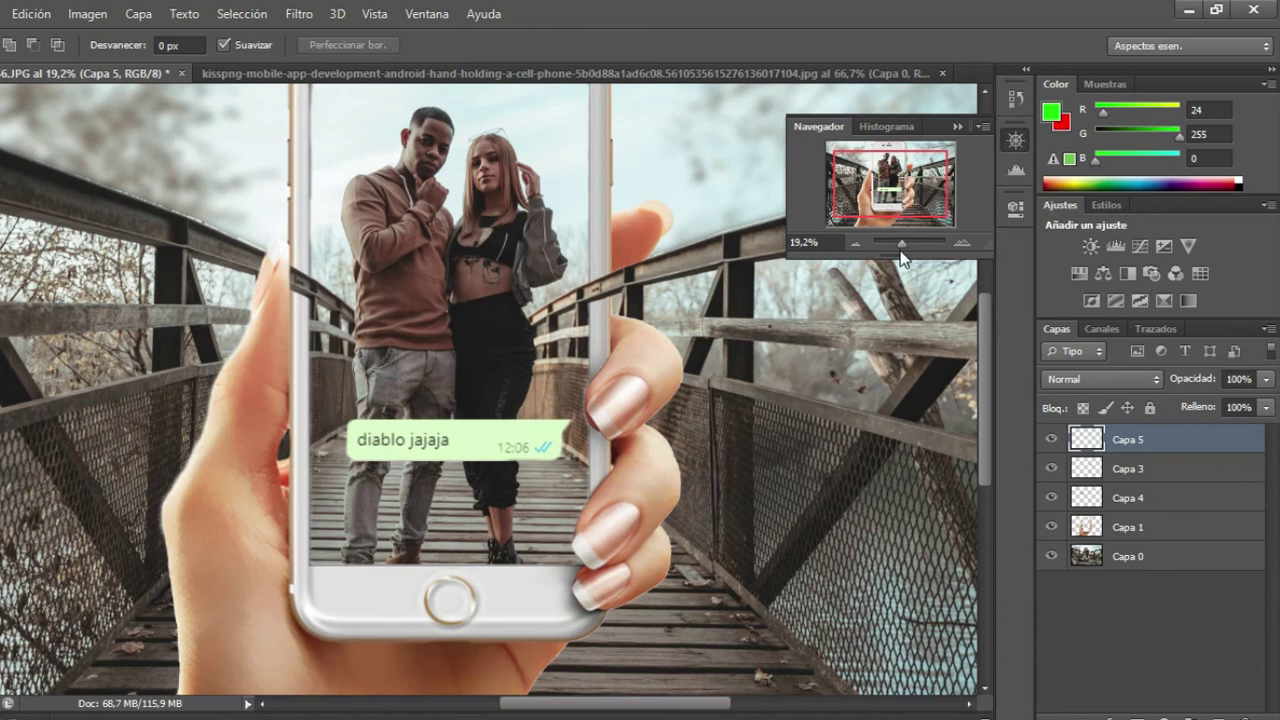
Sample the bubble's pale green as the foreground colour.
drag(900, 256, 905, 250)
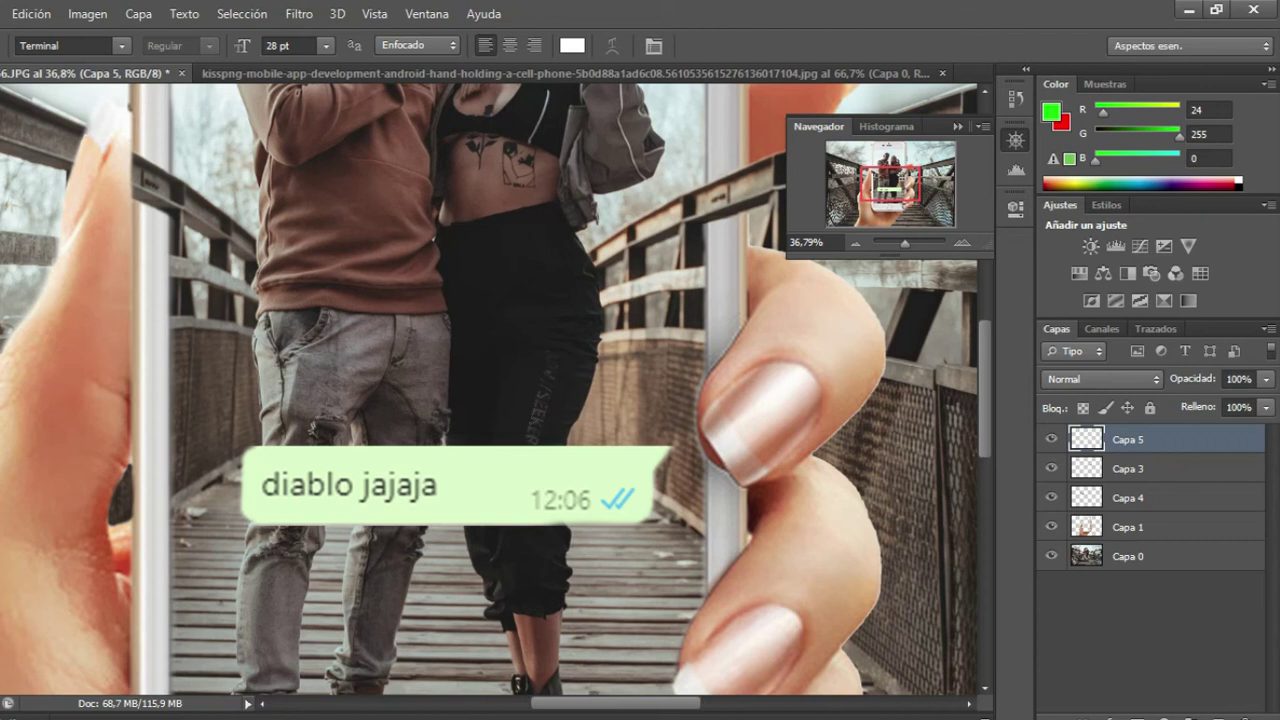
key(i)
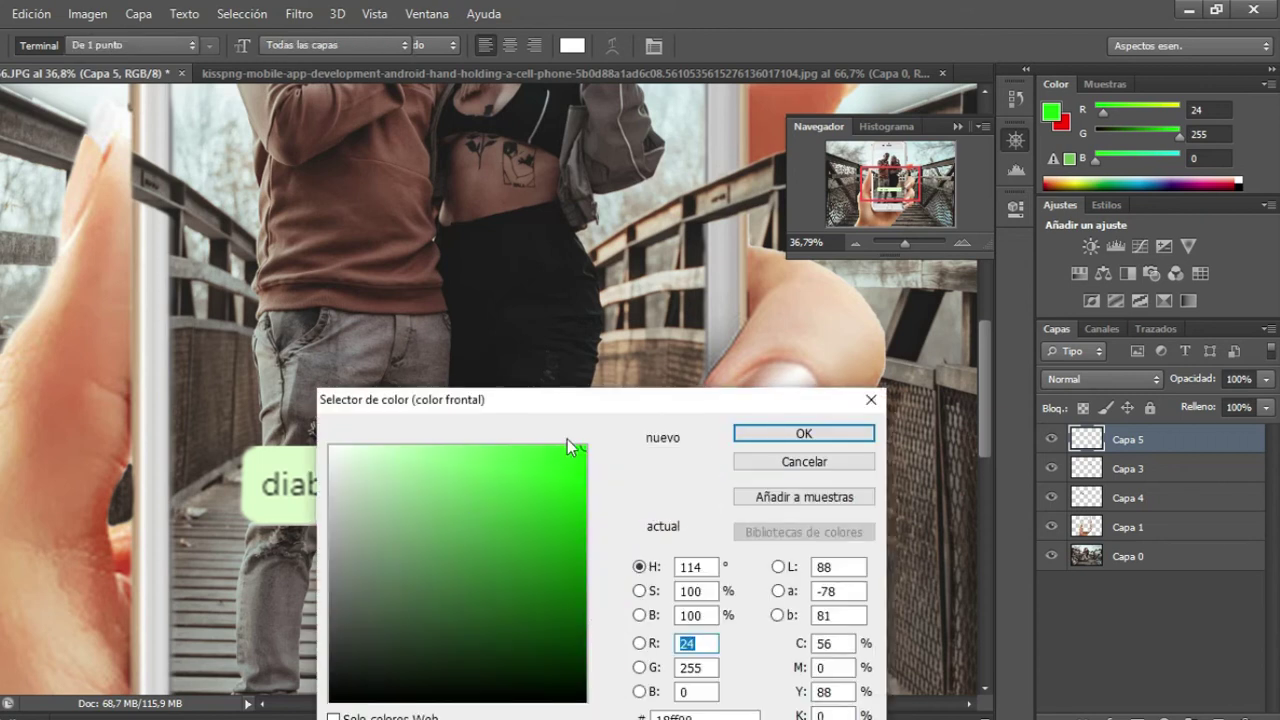
drag(619, 396, 884, 271)
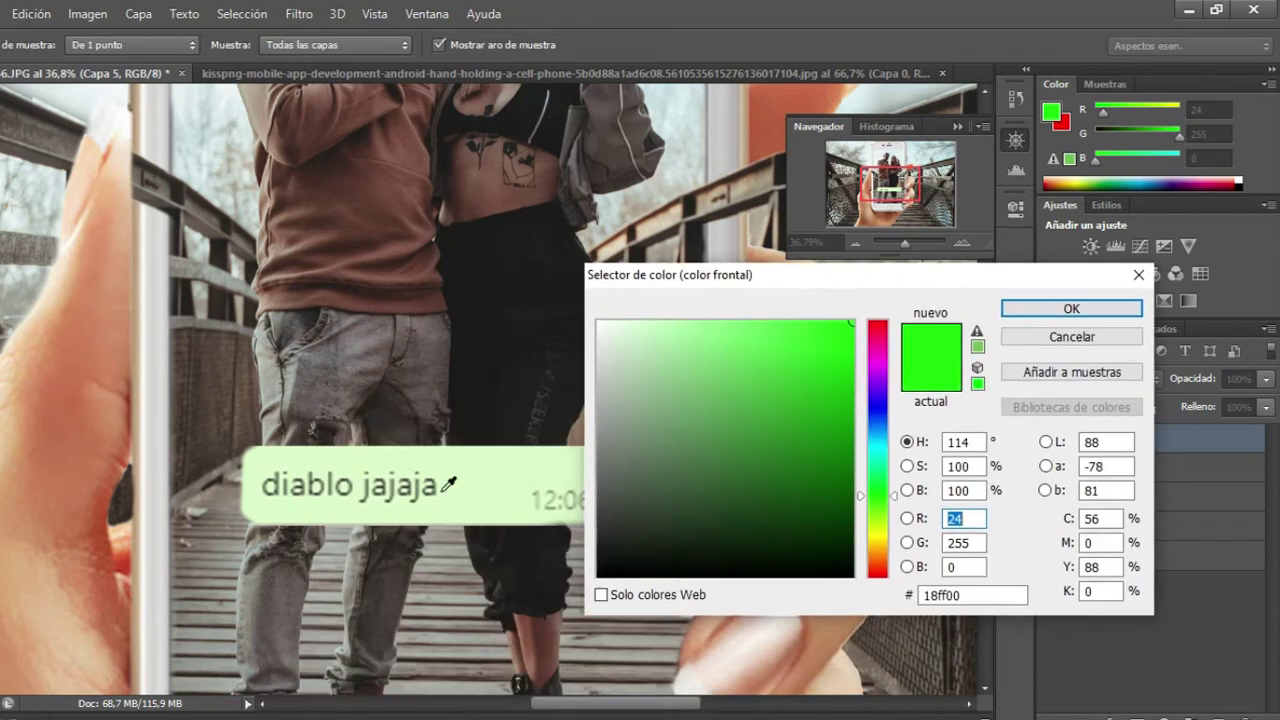
click(498, 480)
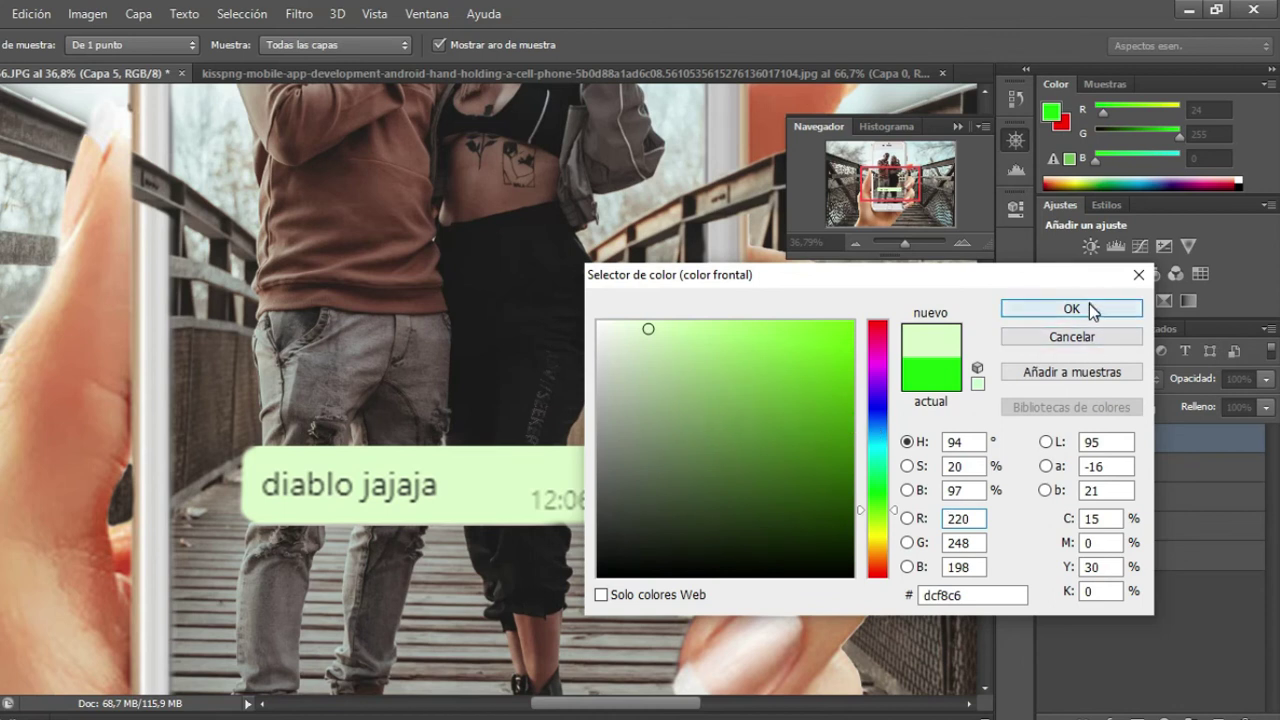
click(1090, 306)
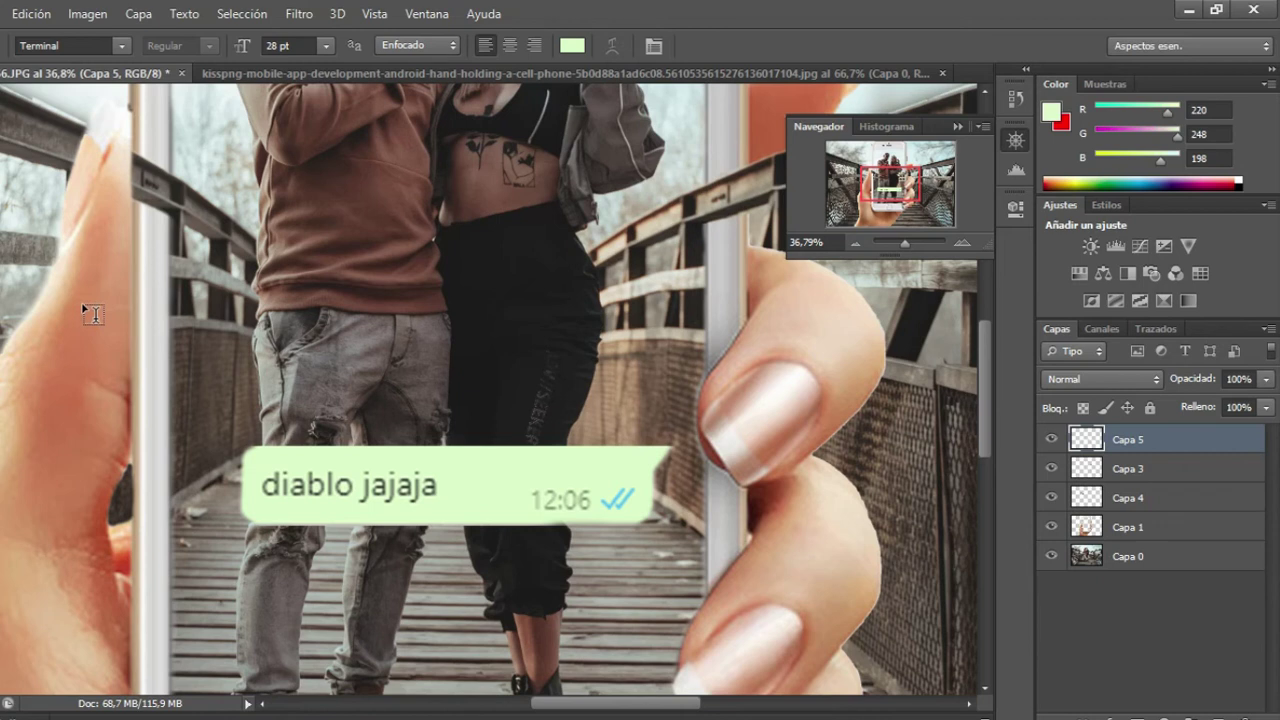
Paint pale green over the leftover jajaja text and start a text box inside the bubble.
key(b)
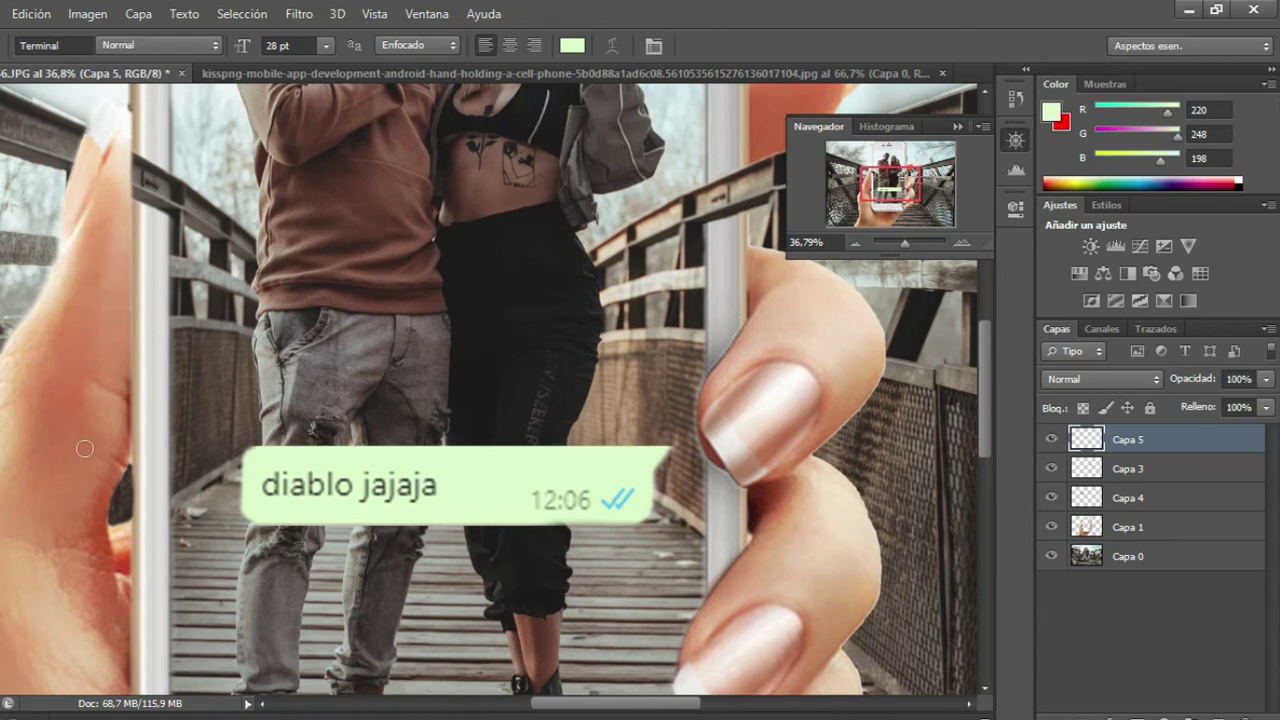
mouse_move(448, 486)
mouse_down()
mouse_move(404, 497)
mouse_move(338, 474)
mouse_move(337, 489)
mouse_move(277, 457)
mouse_move(266, 486)
mouse_move(266, 471)
mouse_move(351, 491)
mouse_move(448, 488)
mouse_move(411, 491)
mouse_move(360, 461)
mouse_up()
key(t)
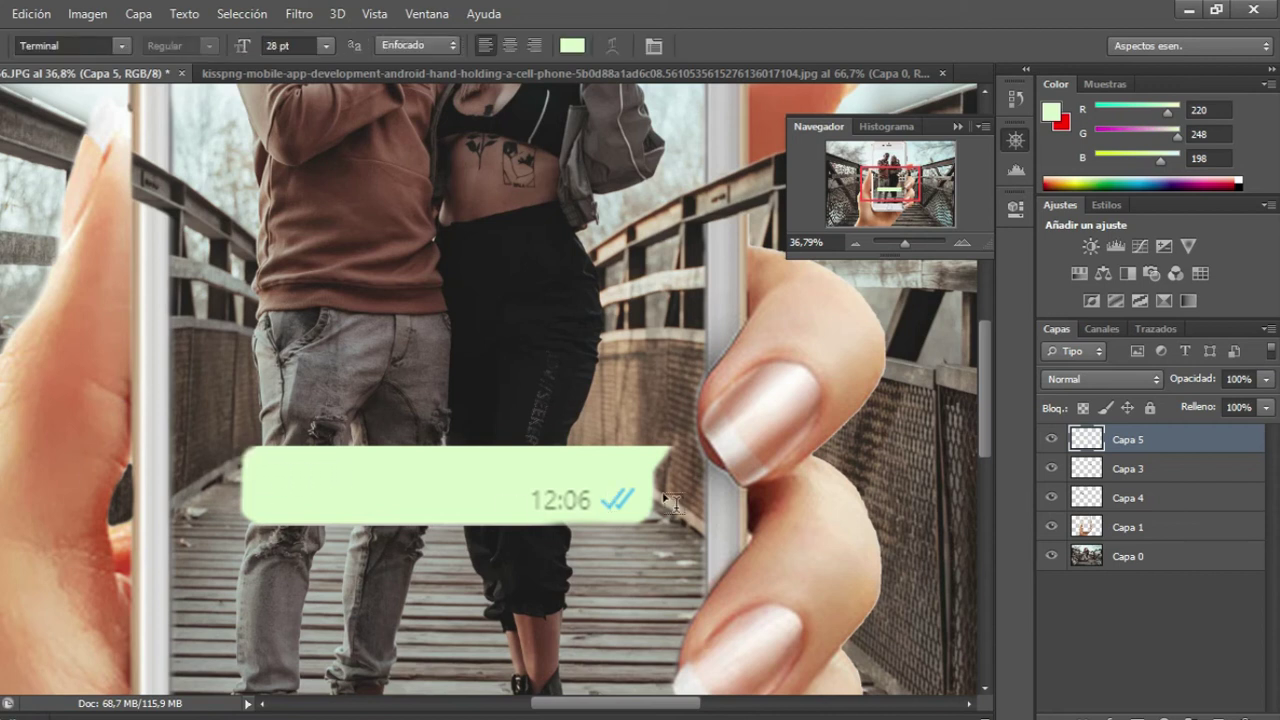
drag(675, 512, 697, 575)
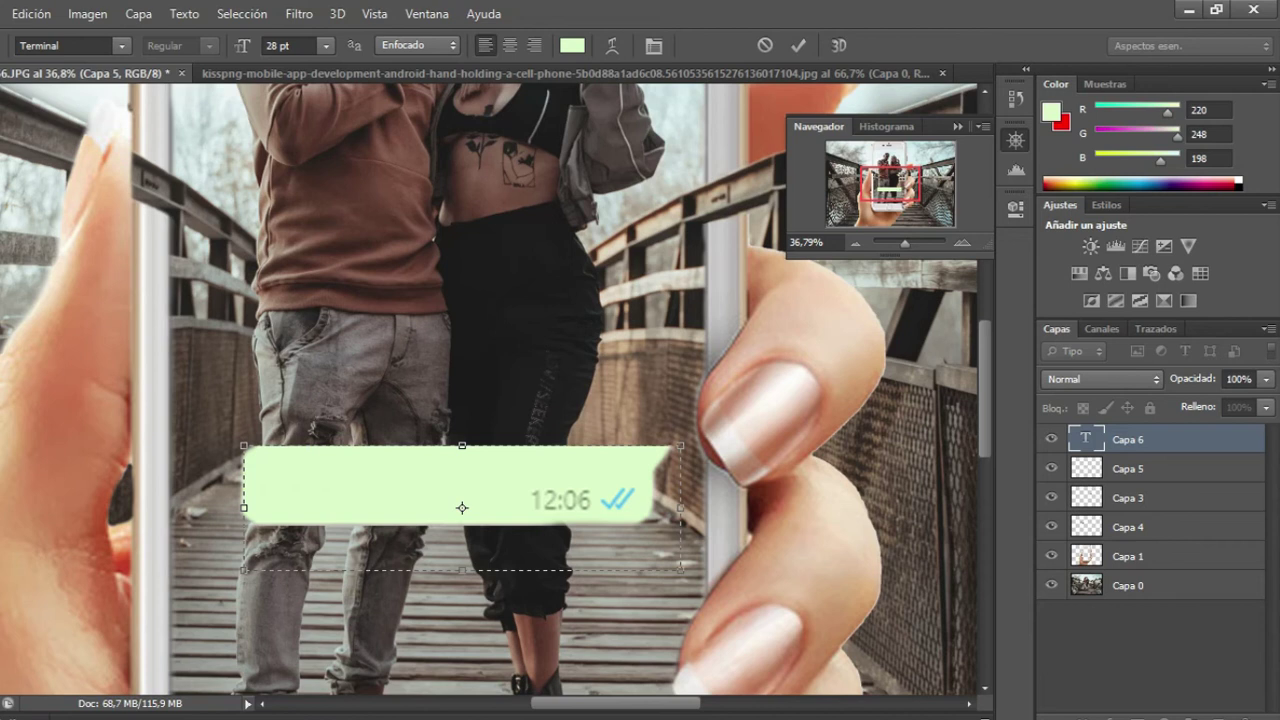
Type 'el diamante' in black and set its font size to 20 pt, then lower it.
drag(408, 503, 128, 470)
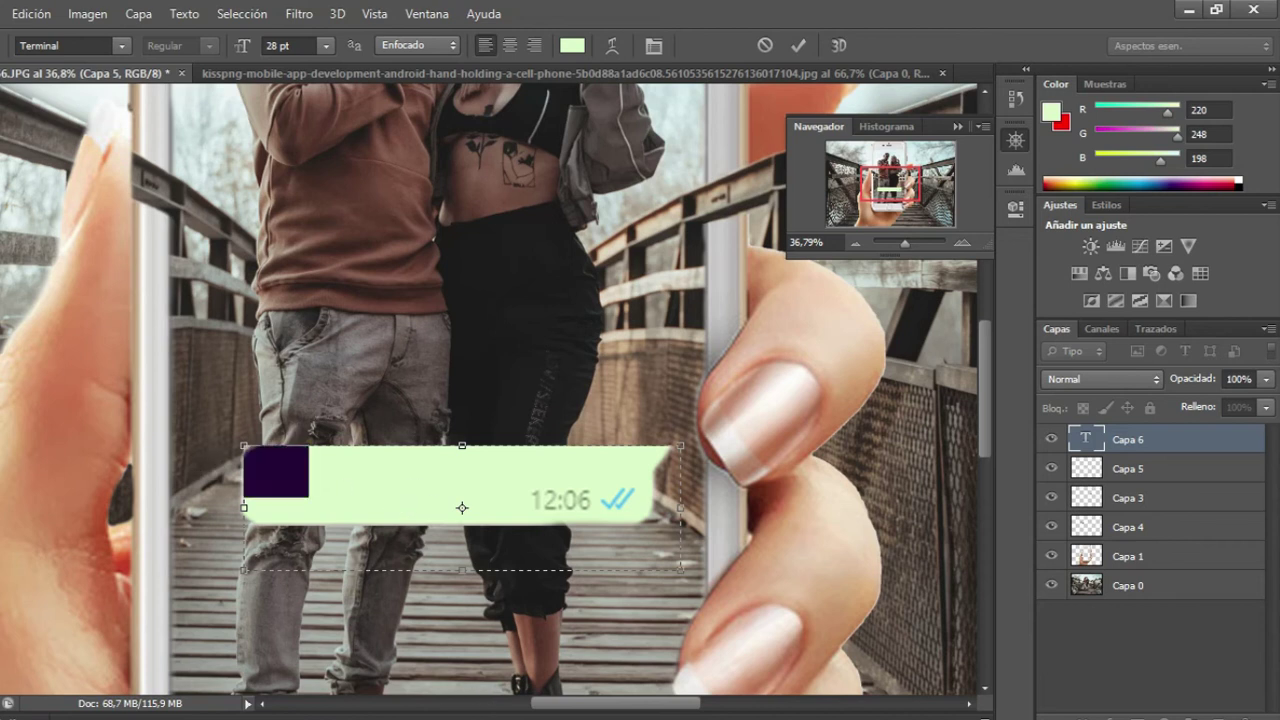
click(1240, 183)
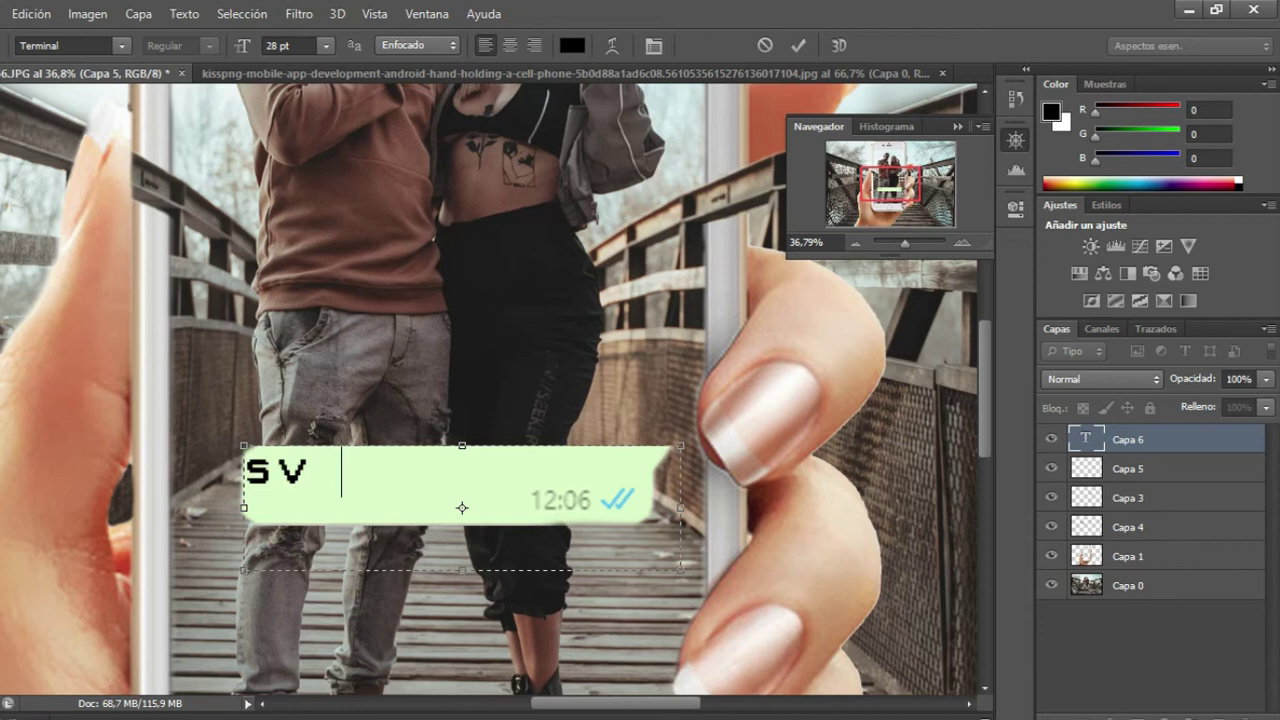
text(el diamant)
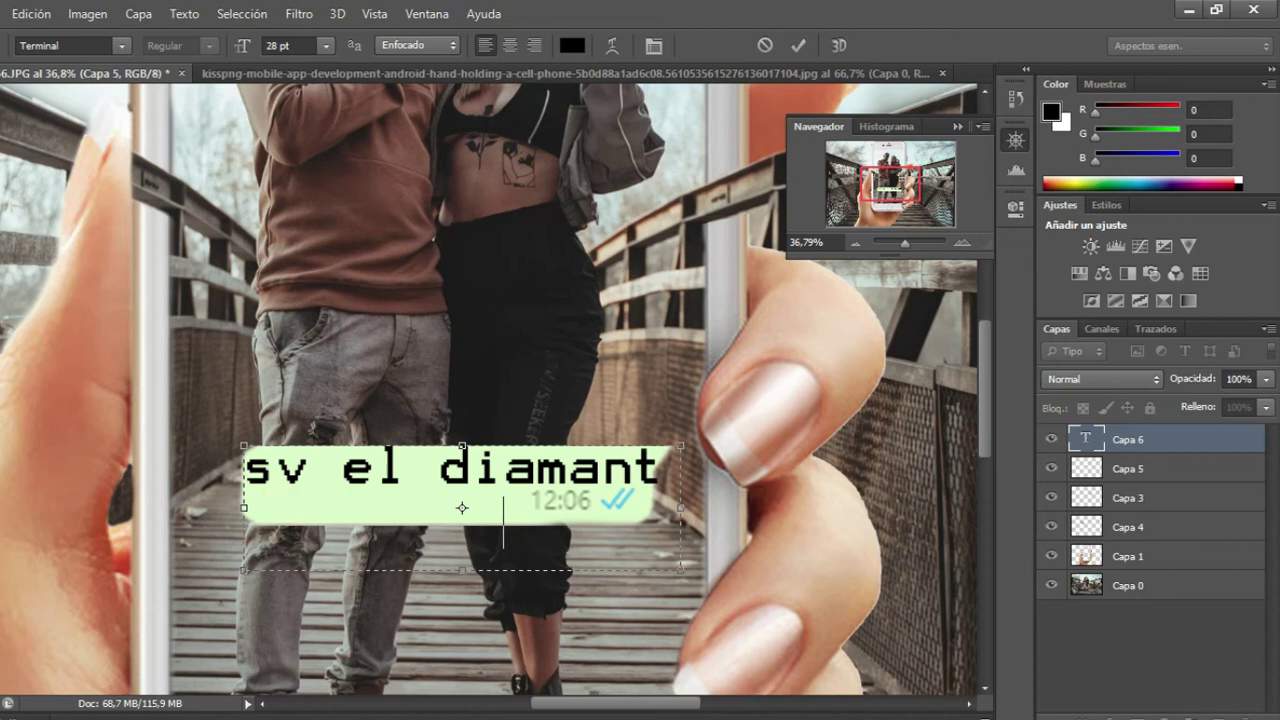
text(e)
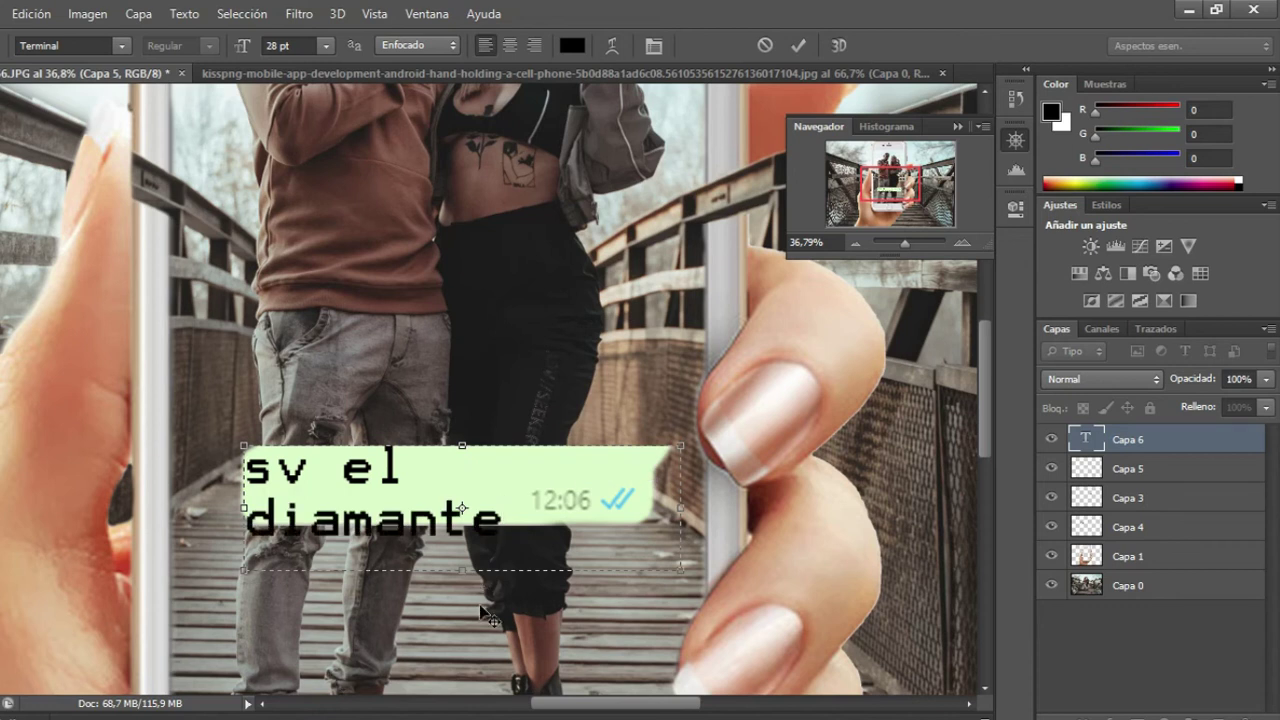
drag(538, 524, 20, 470)
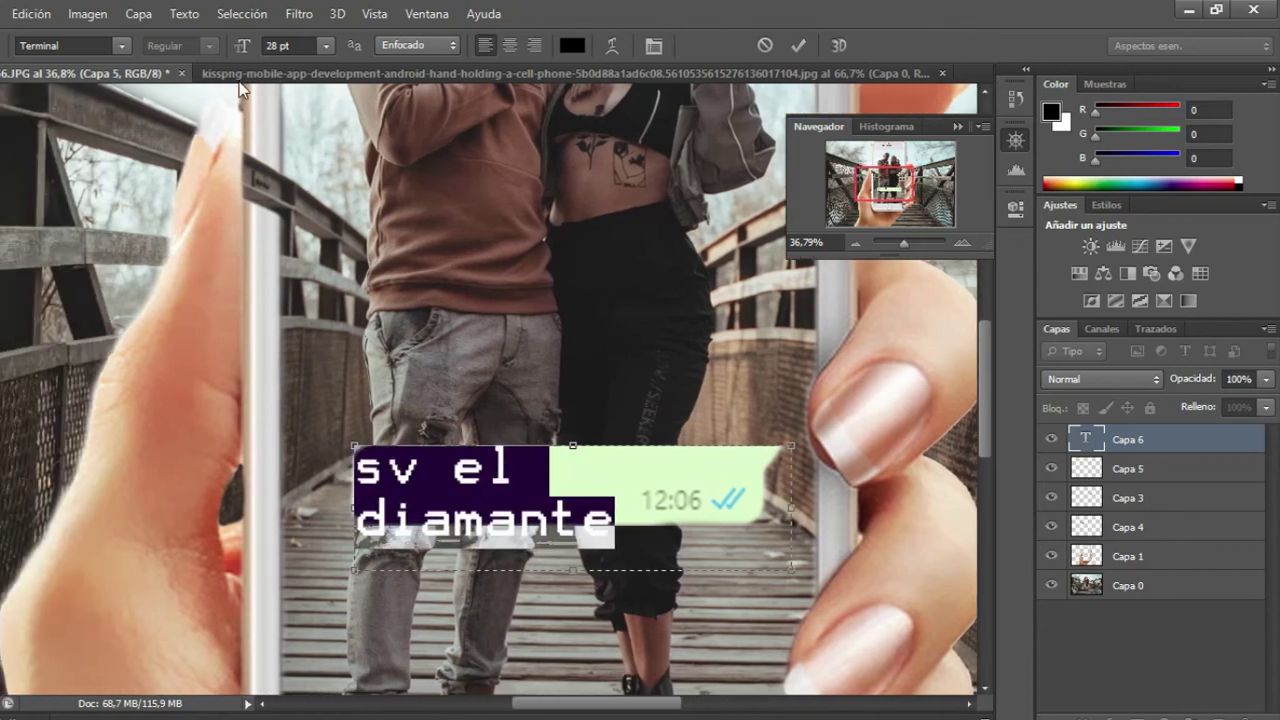
double_click(290, 46)
text(20)
key(Return)
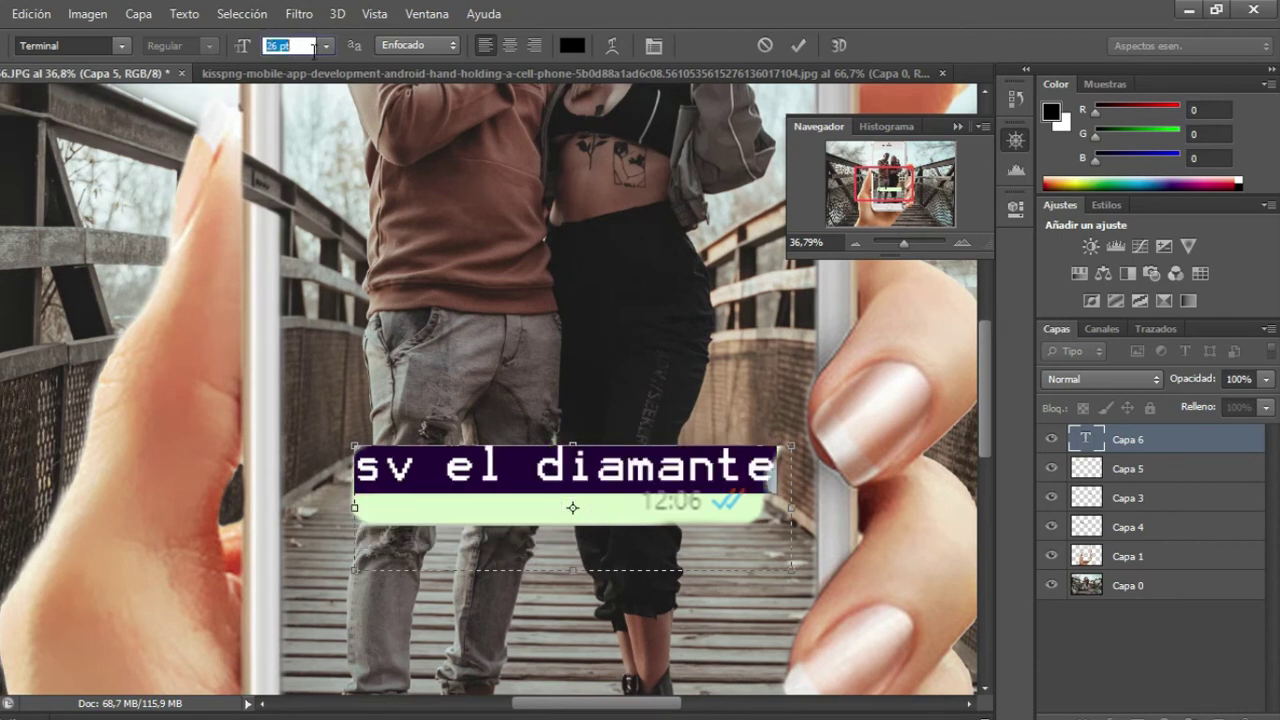
key(Down)
key(Down)
key(Down)
key(Down)
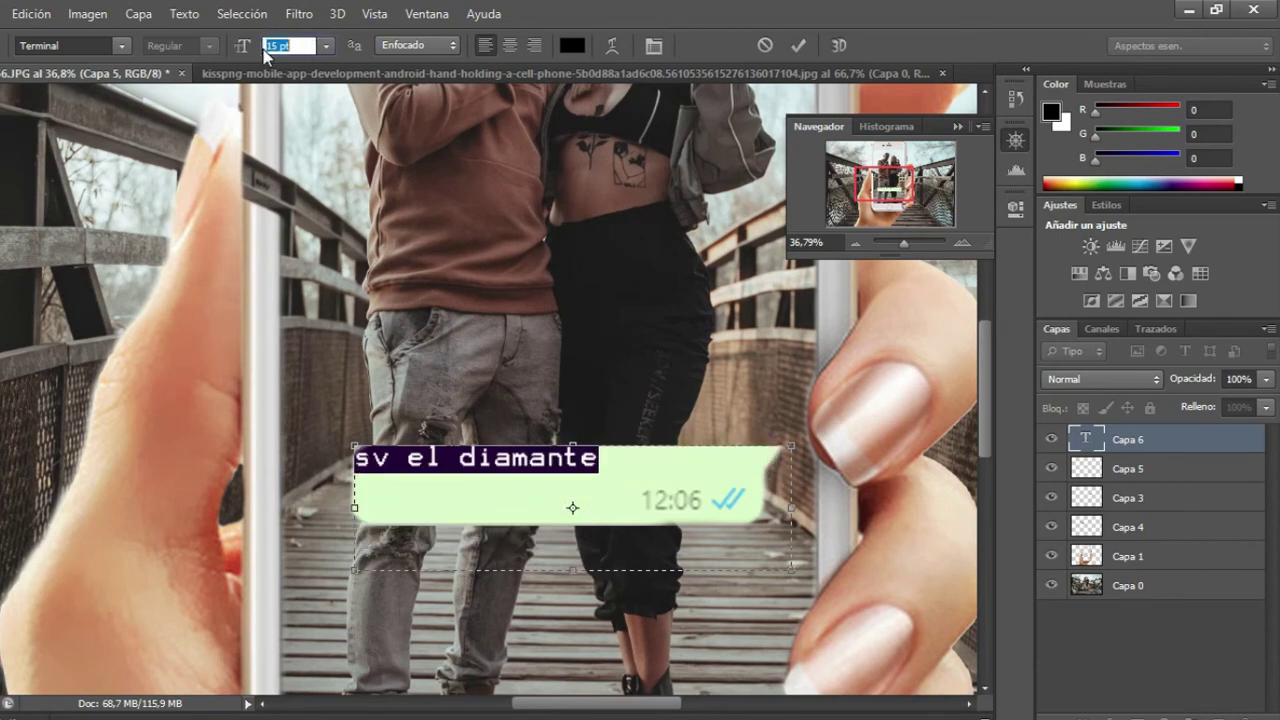
key(Down)
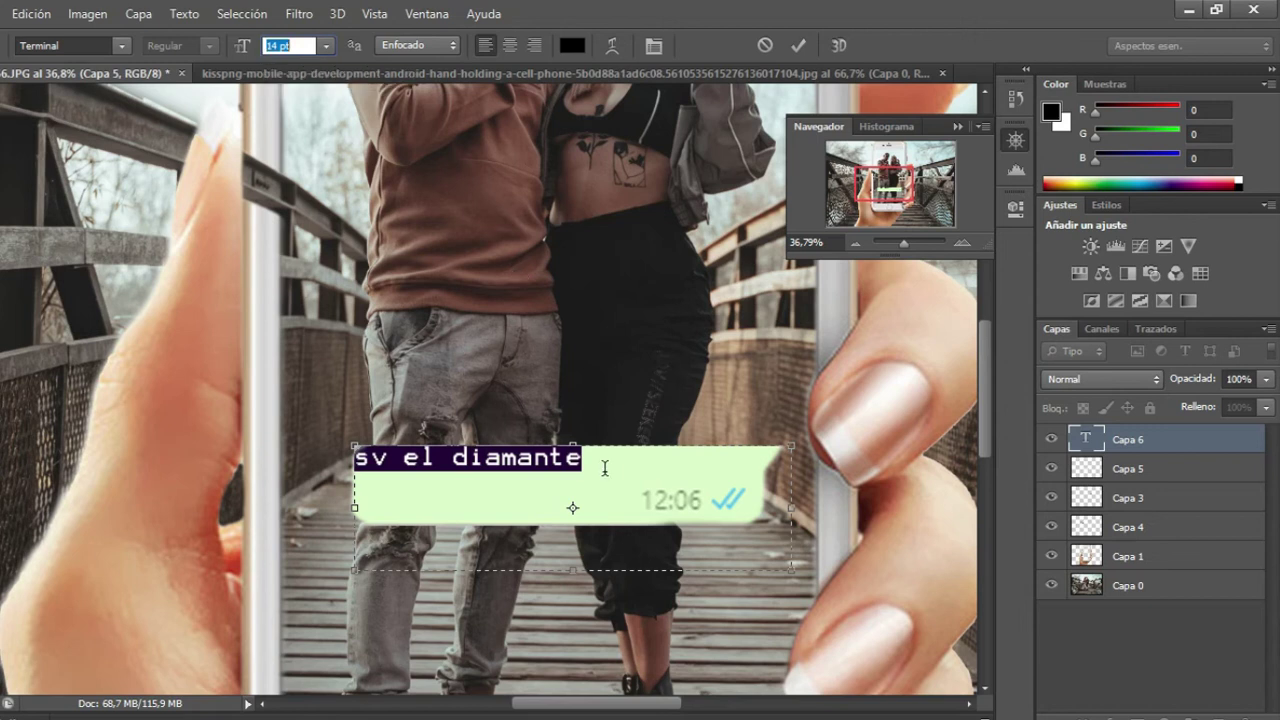
Retype the message in capitals as 'SV EL DIAMANTE NEGRO' and select it all.
click(604, 468)
text(e)
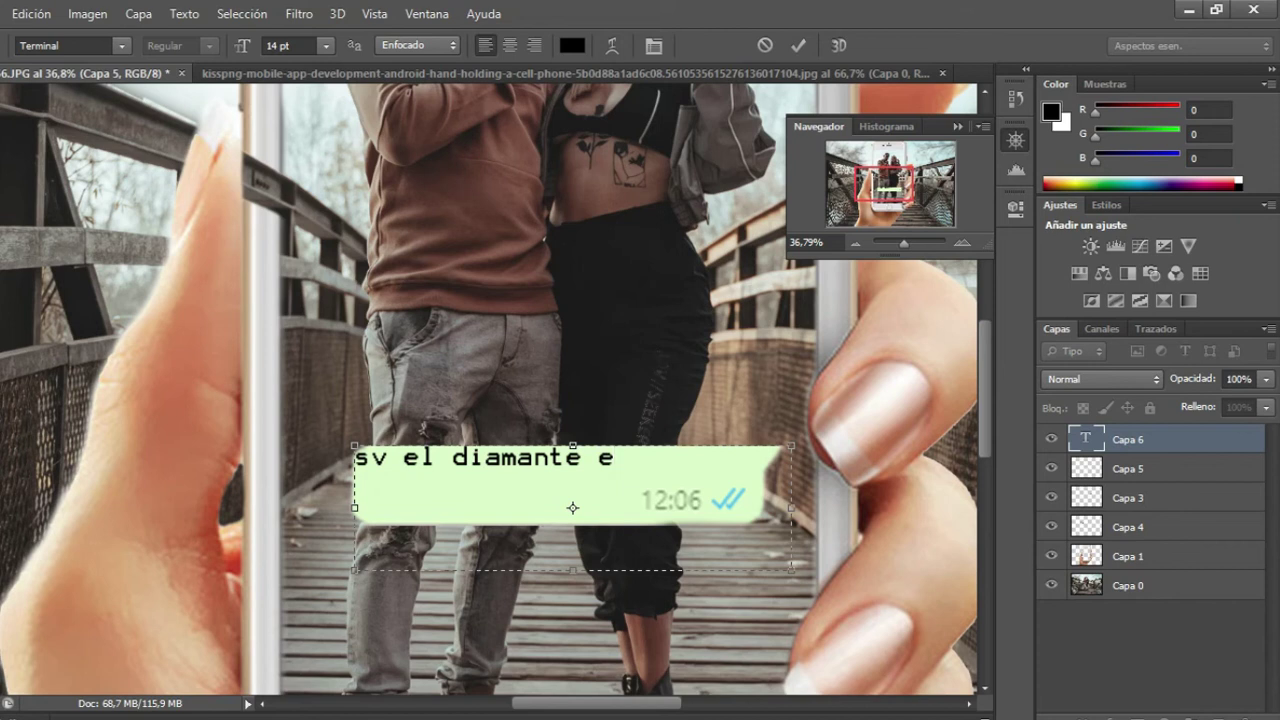
key(BackSpace)
text(negro)
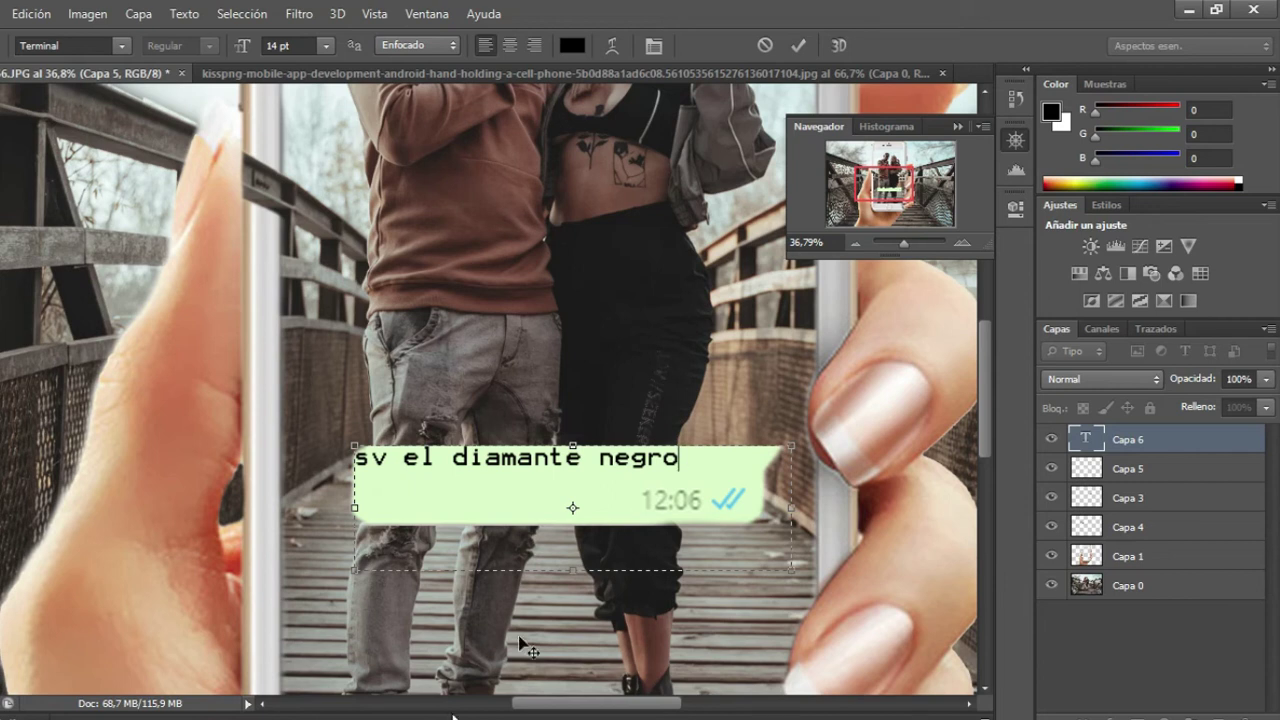
drag(678, 457, 309, 422)
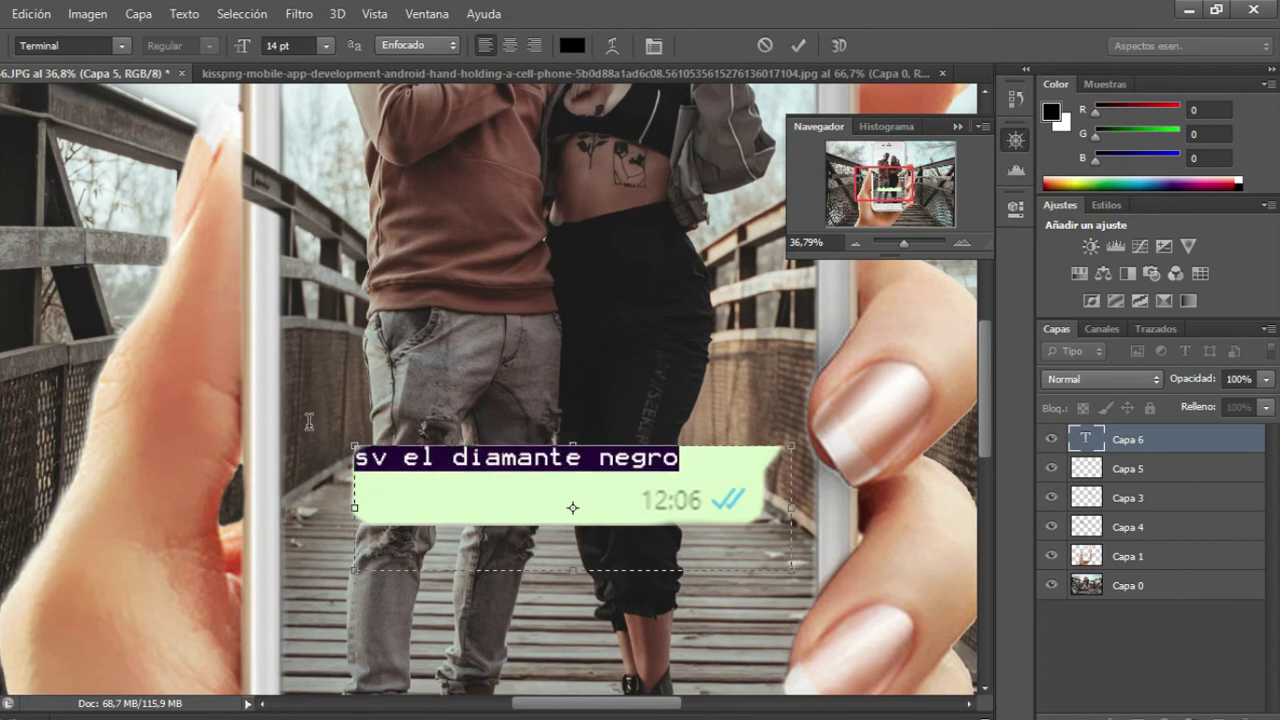
key(BackSpace)
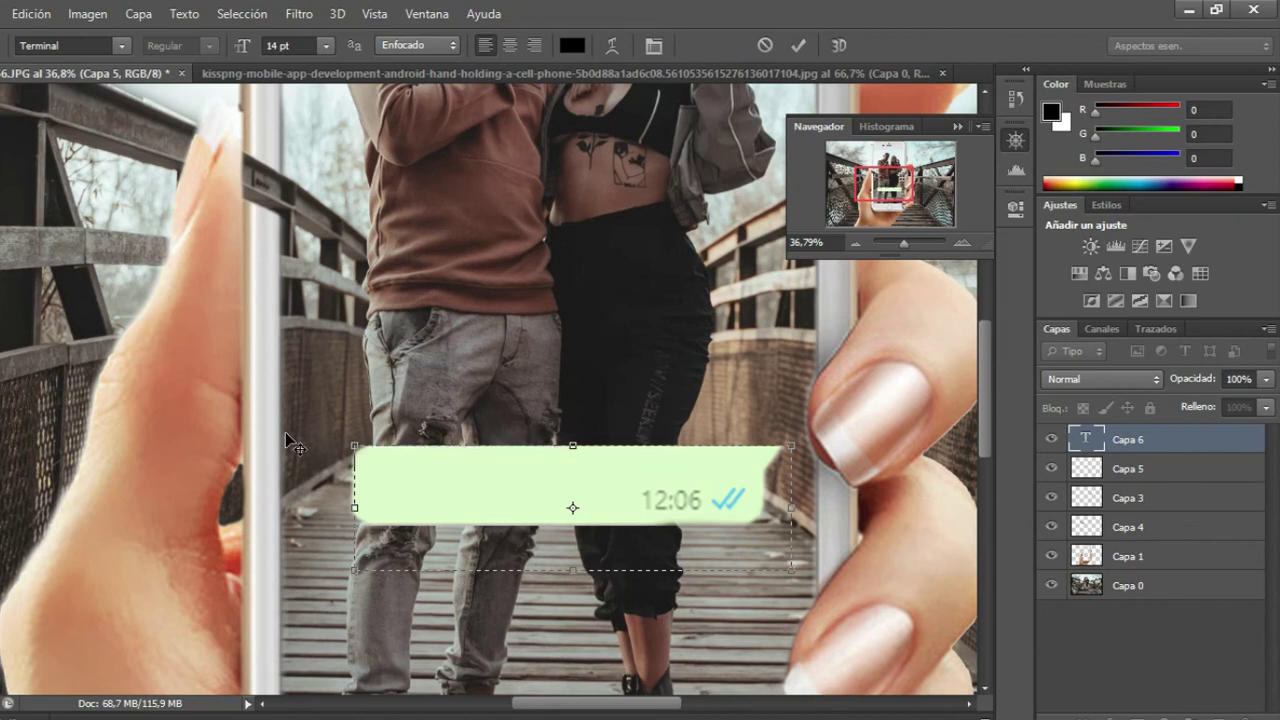
text(SV EL DI)
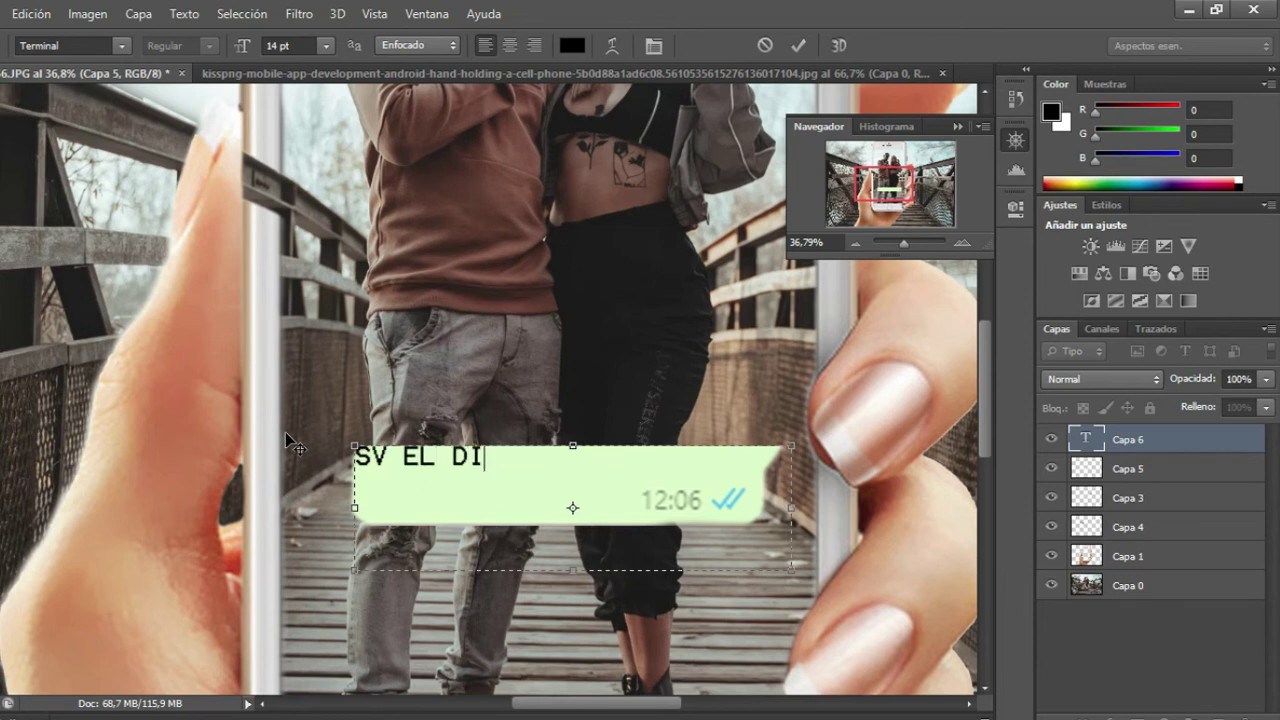
text(AMANTE NEGRO)
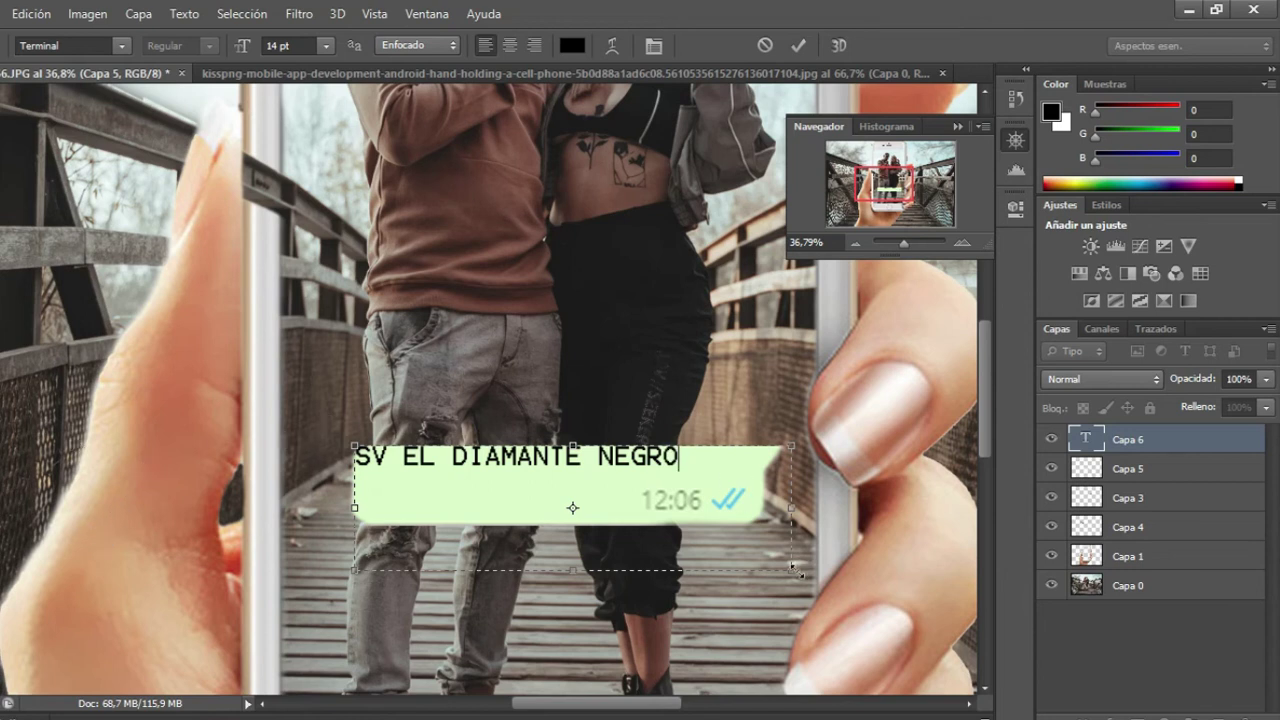
key(ctrl+a)
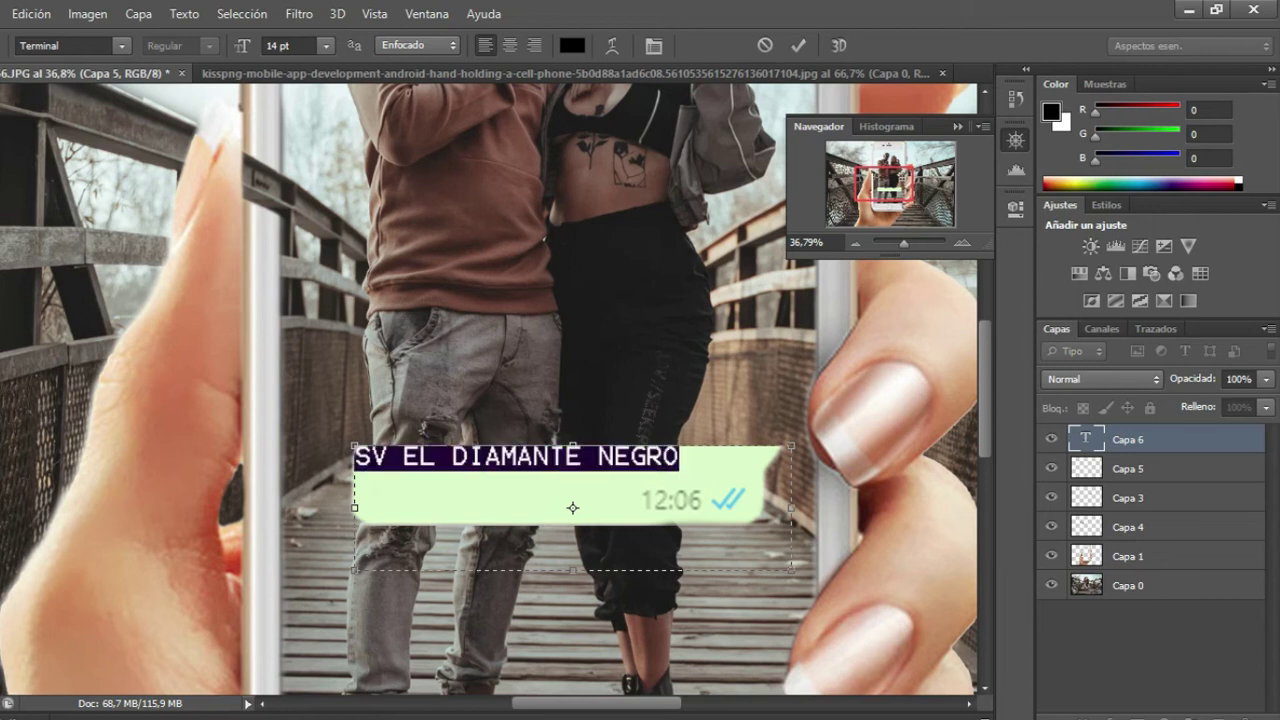
Set the message to 12 pt, shrink its text box to one line, and commit the text.
click(296, 45)
key(Down)
key(Down)
key(Down)
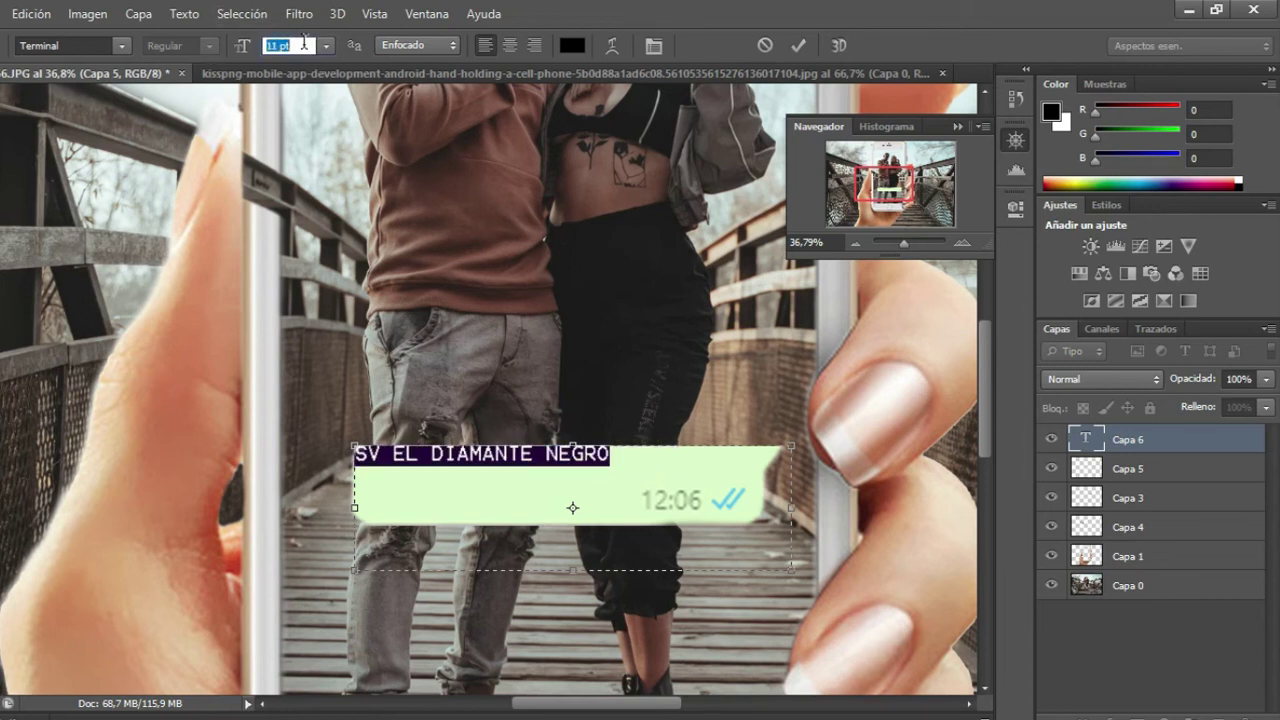
key(Up)
key(Down)
scroll(320, 100, up, 1)
scroll(302, 45, up, 2)
scroll(302, 45, down, 1)
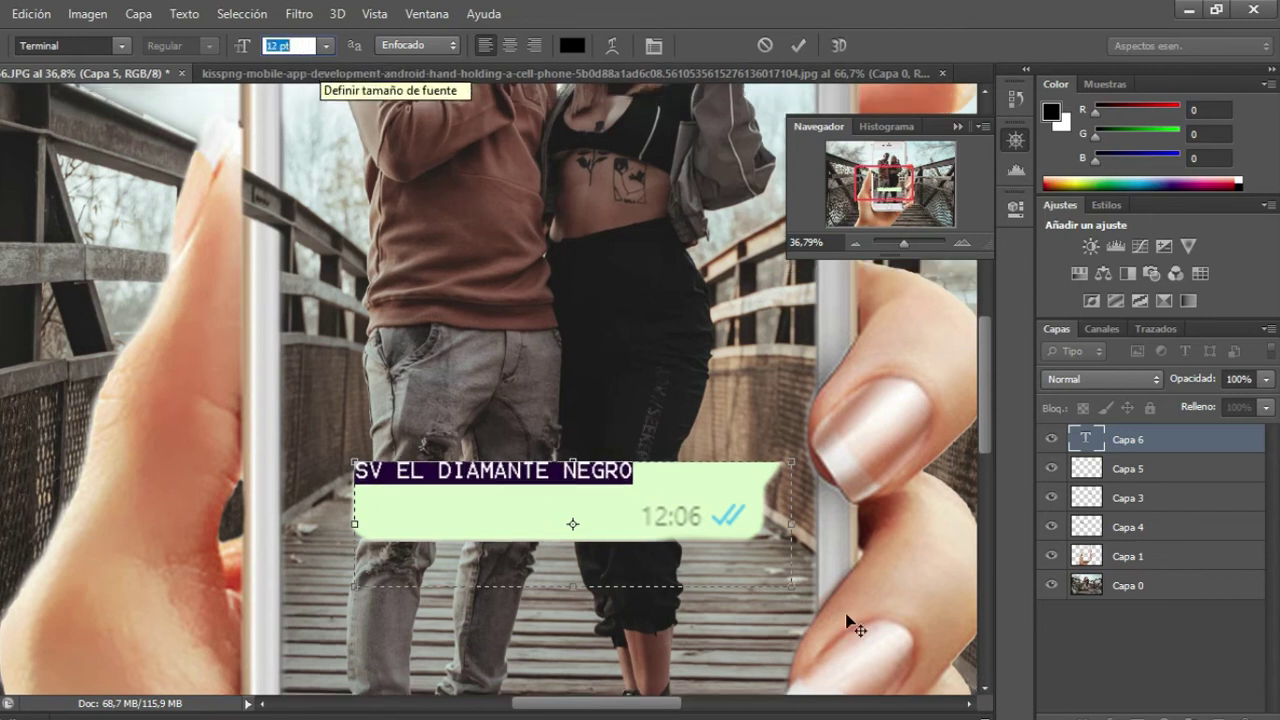
click(618, 522)
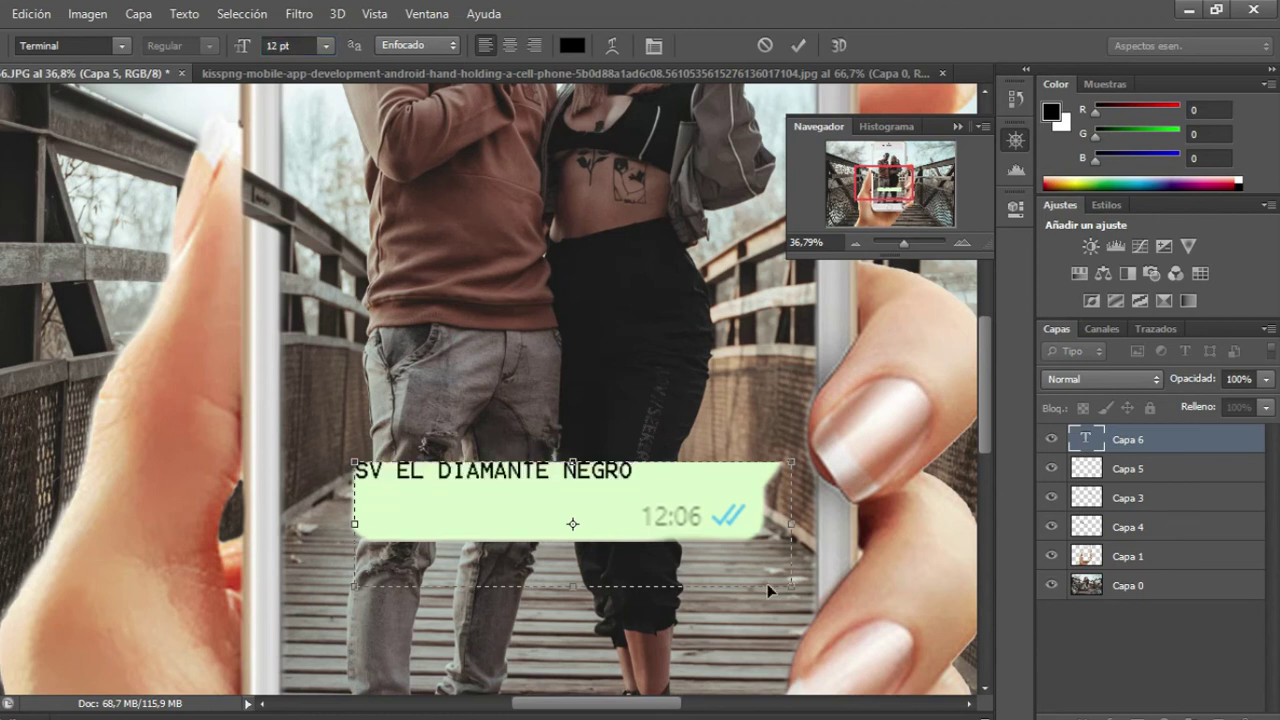
drag(576, 591, 563, 502)
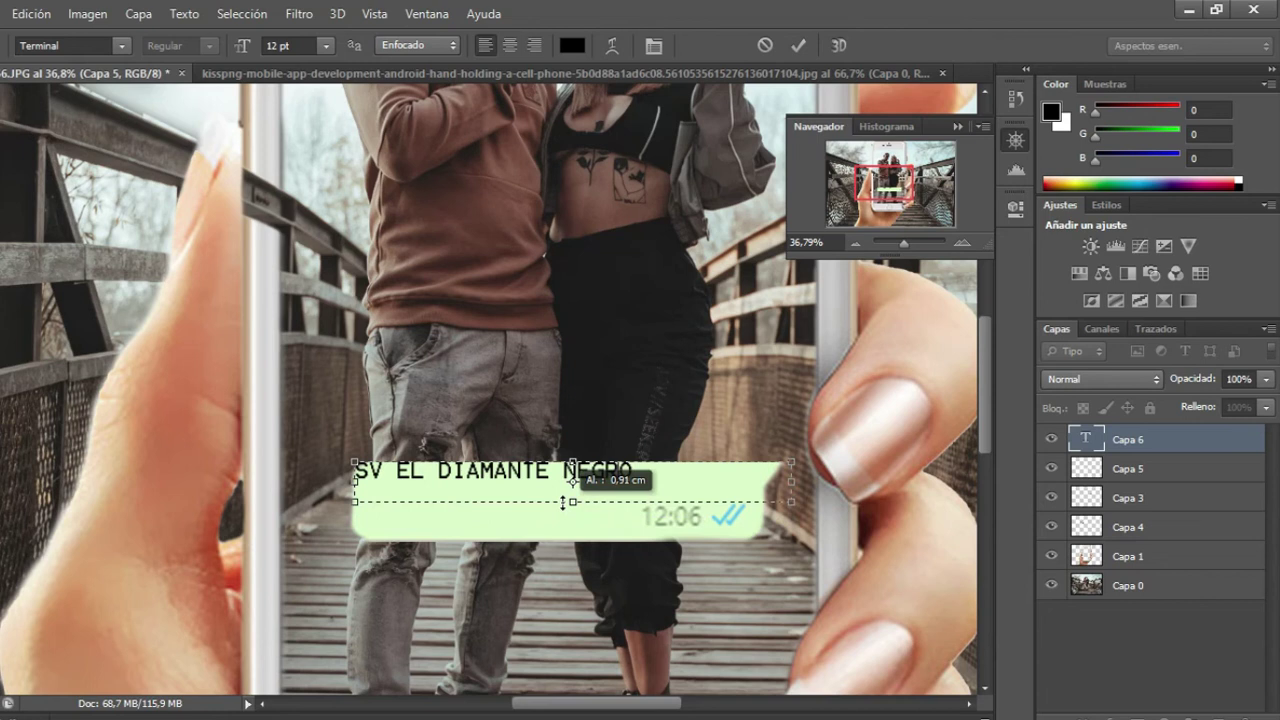
drag(563, 502, 557, 497)
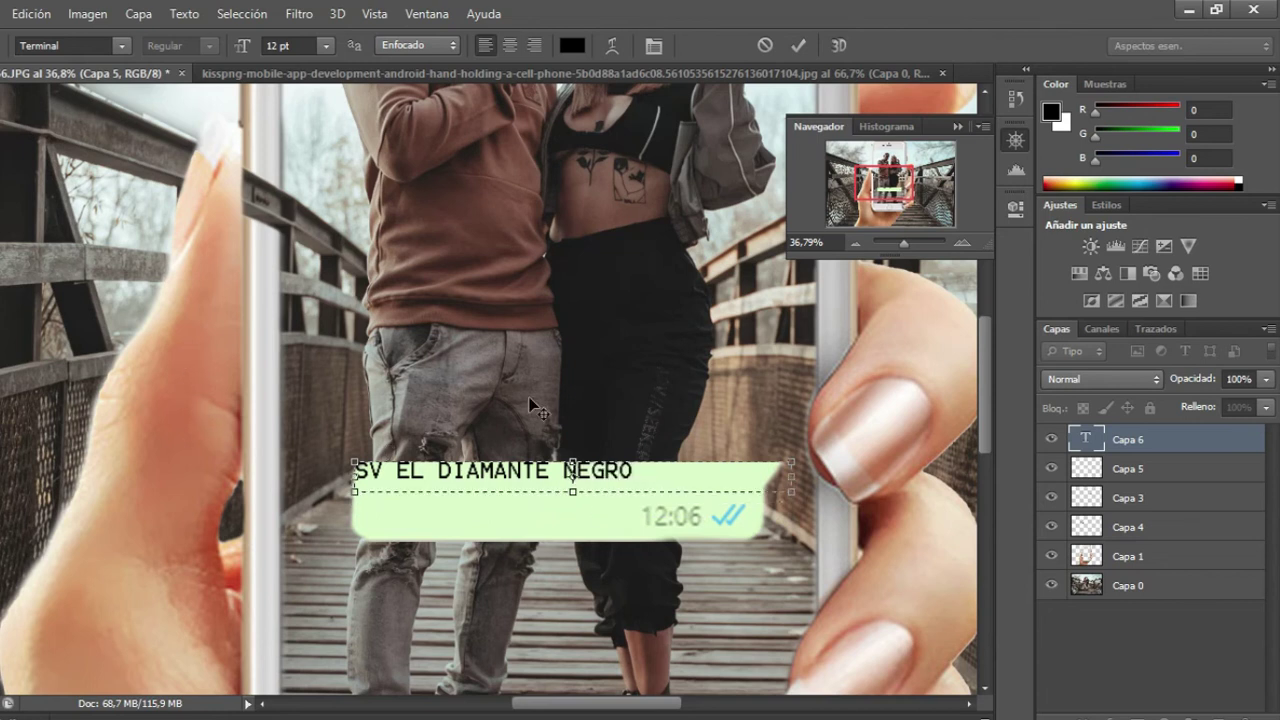
click(572, 474)
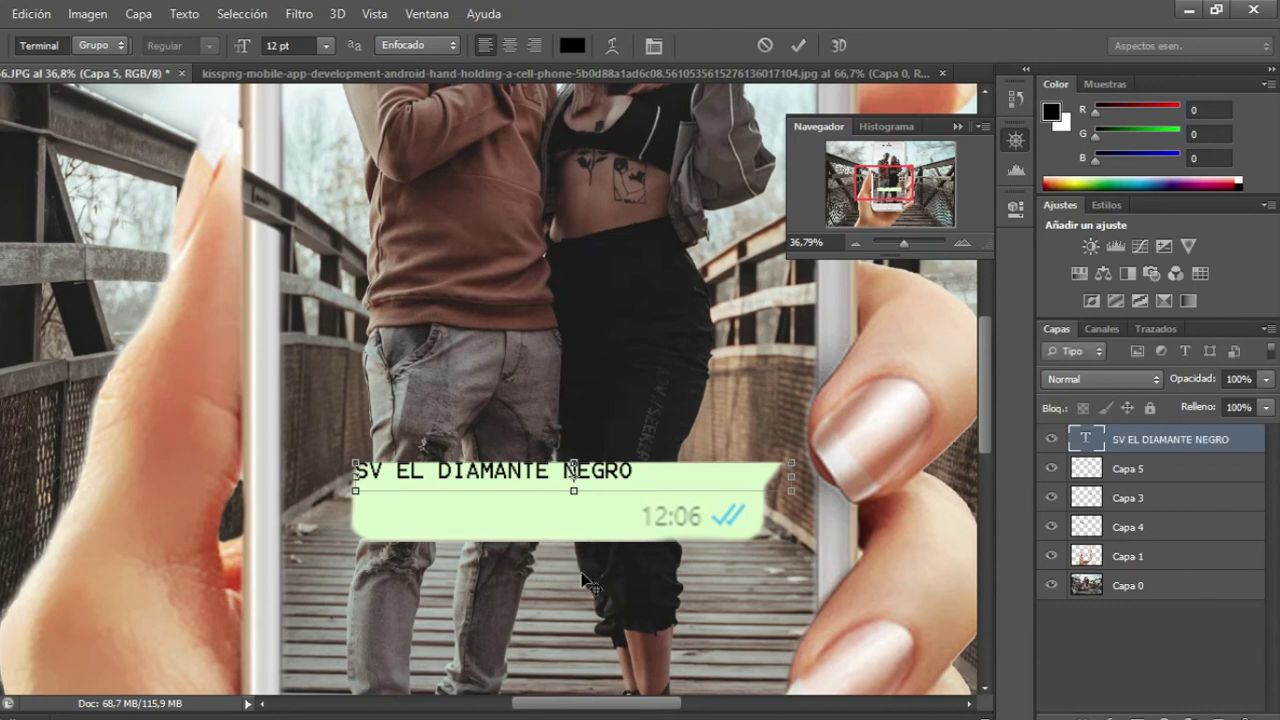
Move and scale the message text to sit inside the bubble beside 12:06.
key(v)
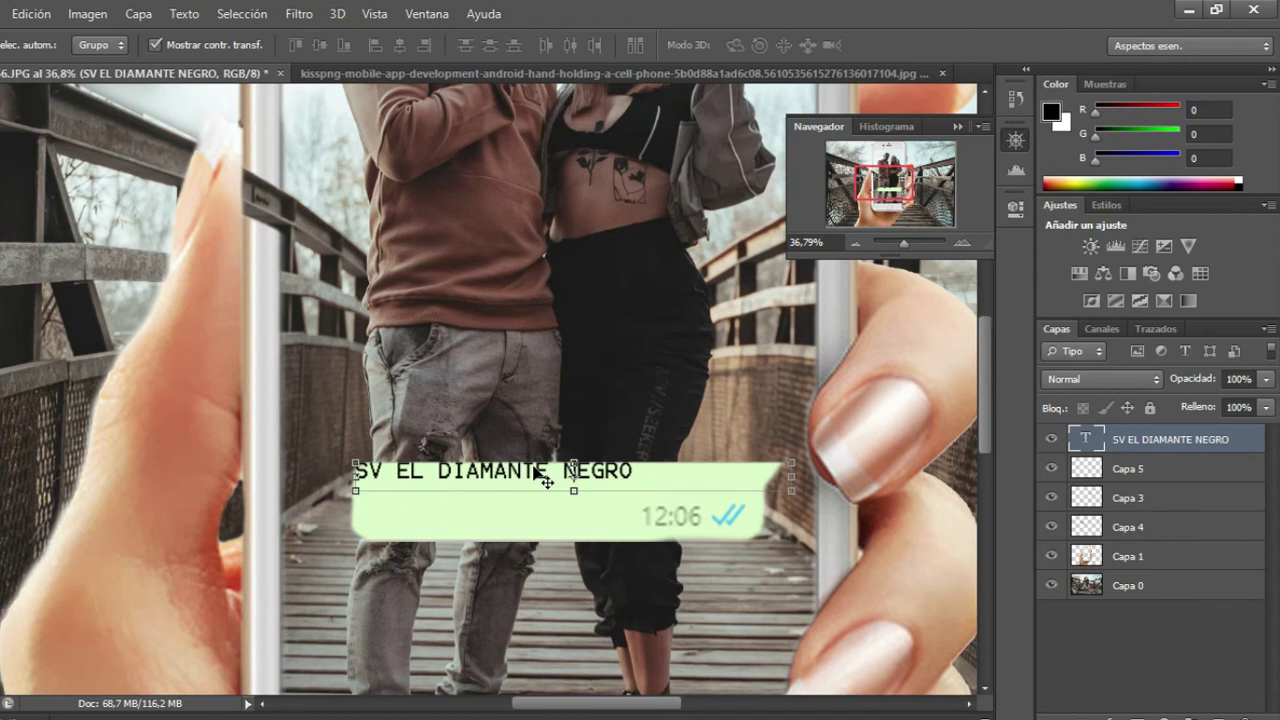
drag(534, 468, 530, 508)
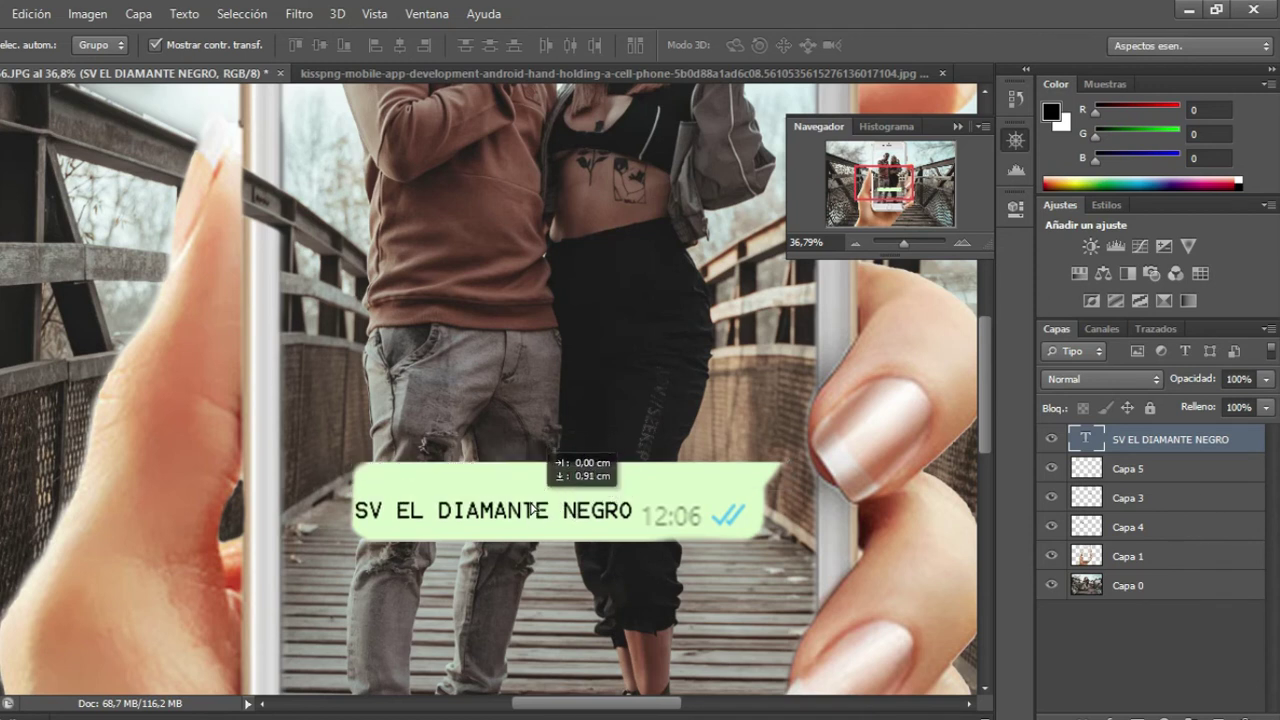
drag(530, 510, 542, 511)
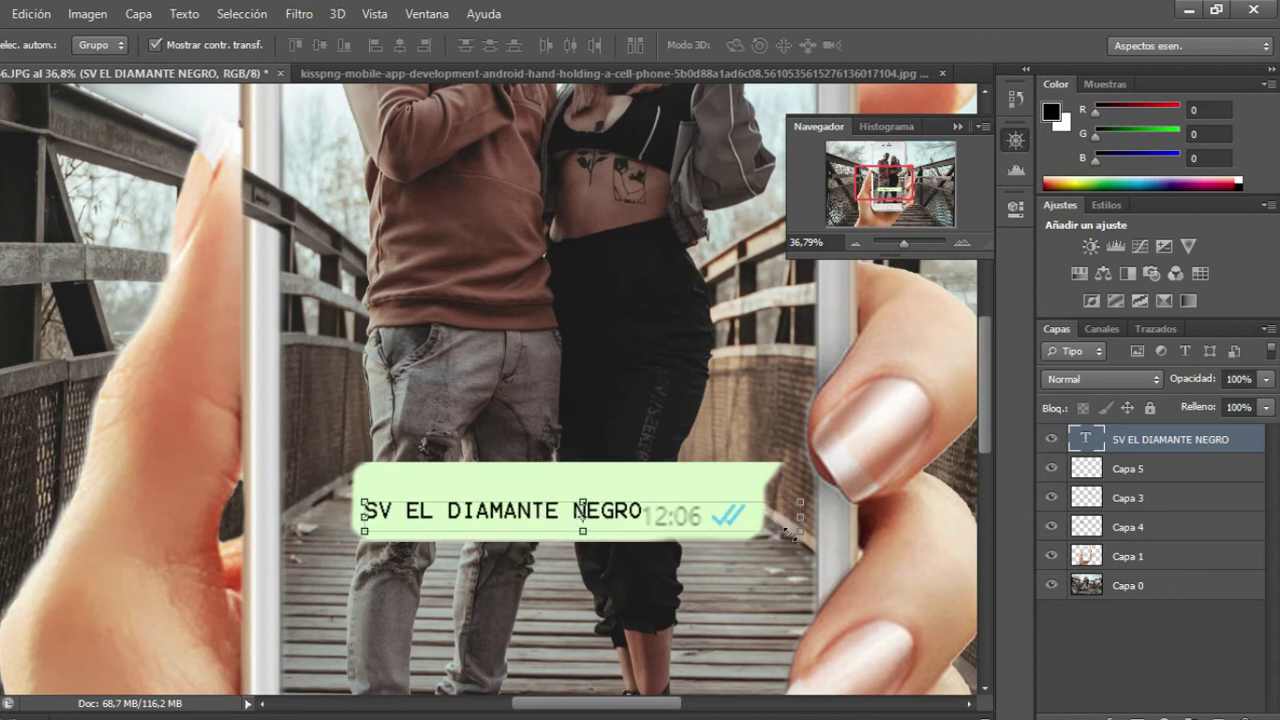
mouse_move(787, 532)
mouse_down()
mouse_move(738, 527)
mouse_move(771, 533)
mouse_up()
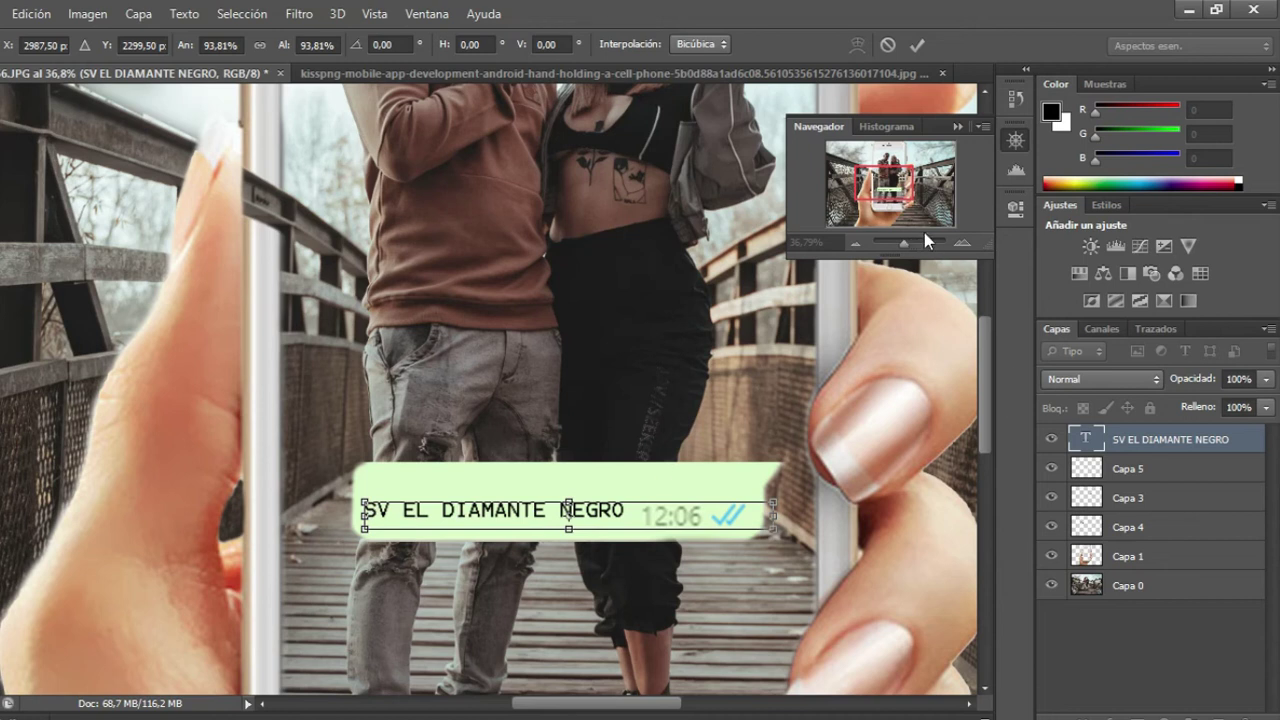
drag(905, 251, 911, 252)
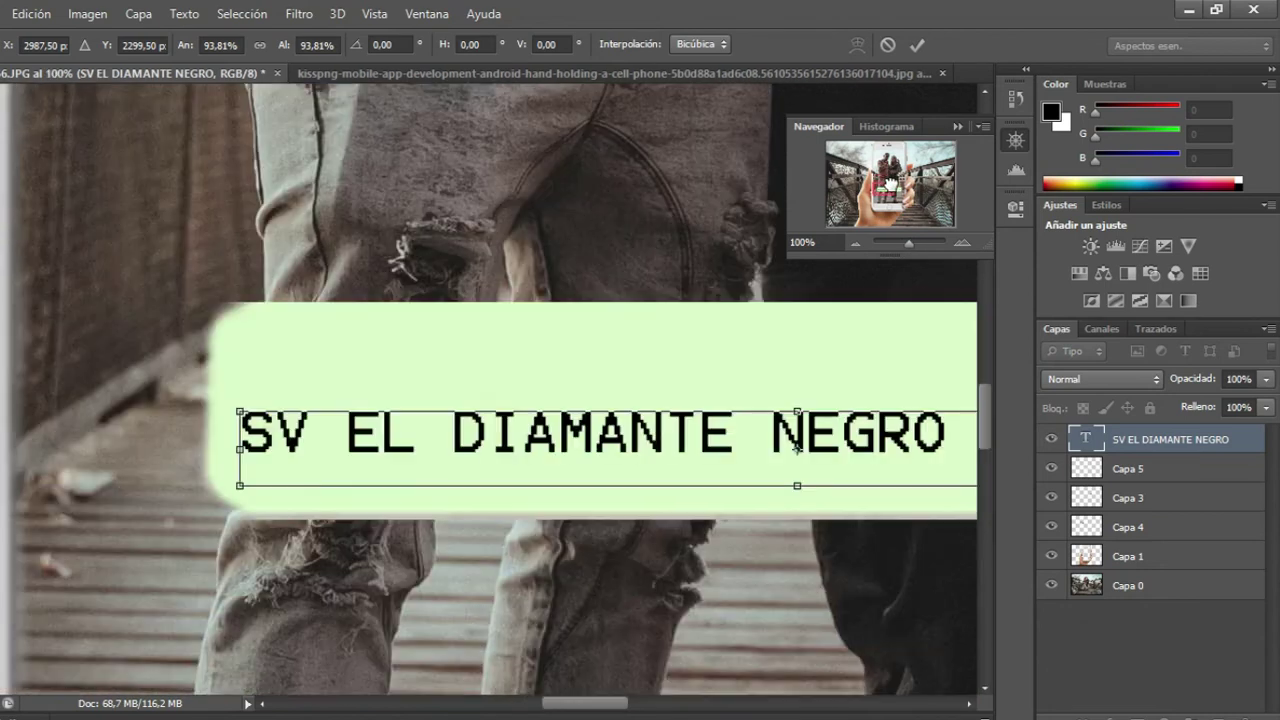
drag(888, 182, 896, 186)
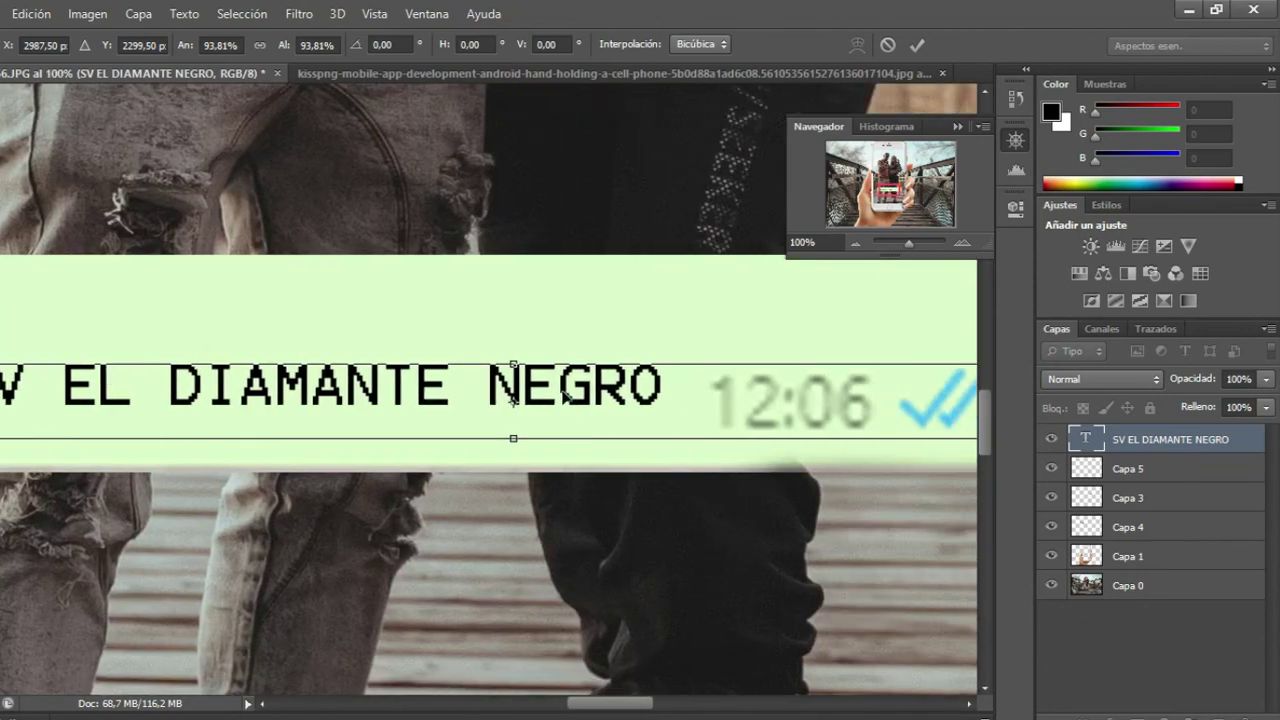
drag(514, 397, 523, 413)
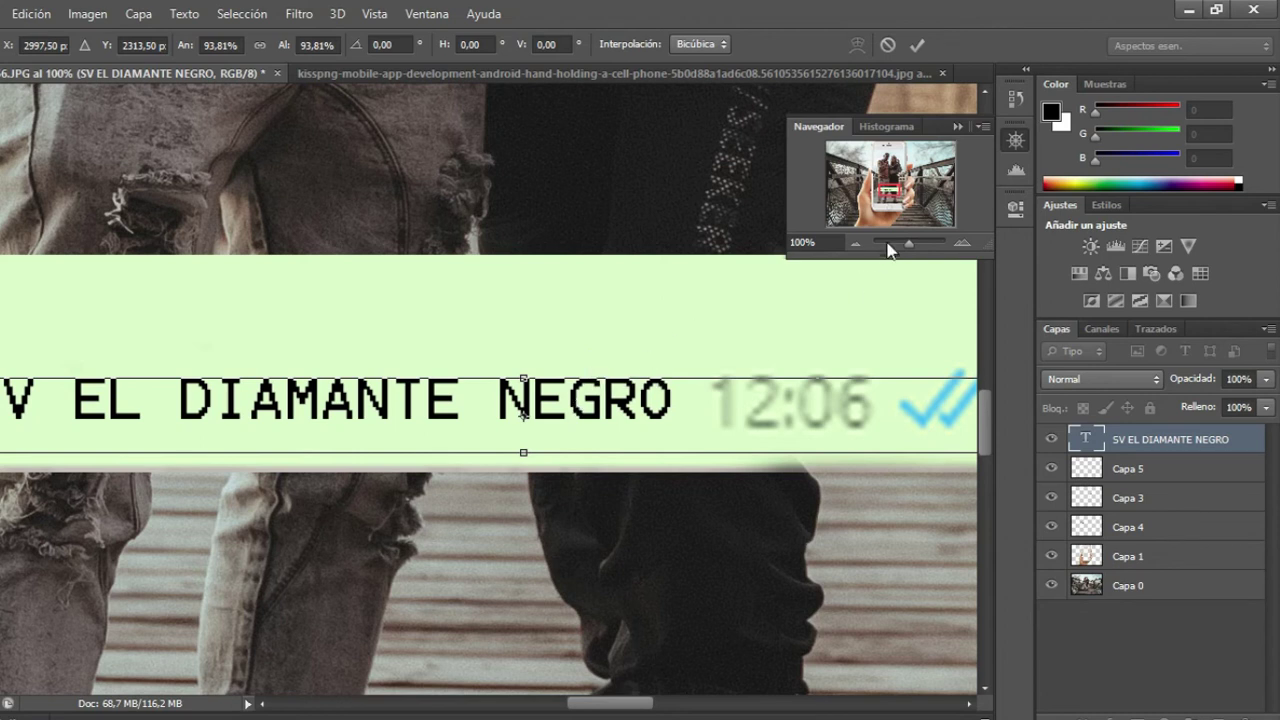
Lower the text layer opacity to 75%, apply the transformation, and reactivate Capa 5.
click(1265, 379)
drag(1238, 399, 1241, 398)
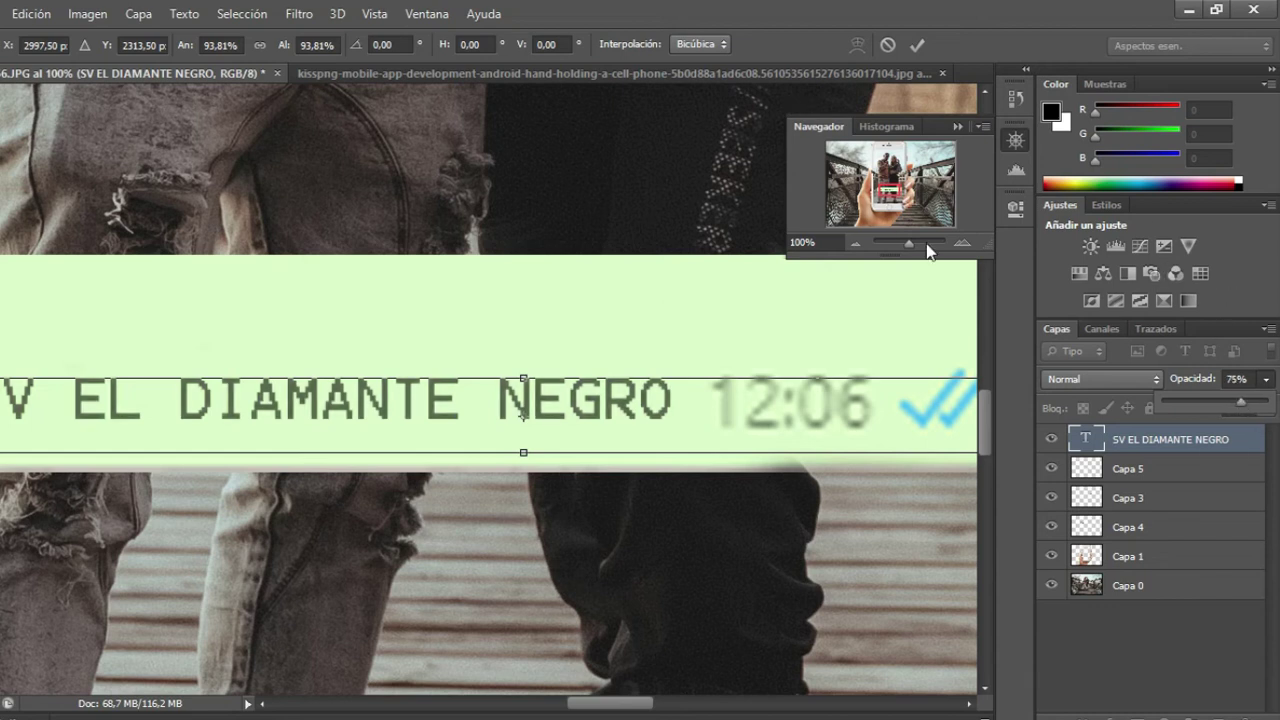
drag(908, 244, 905, 244)
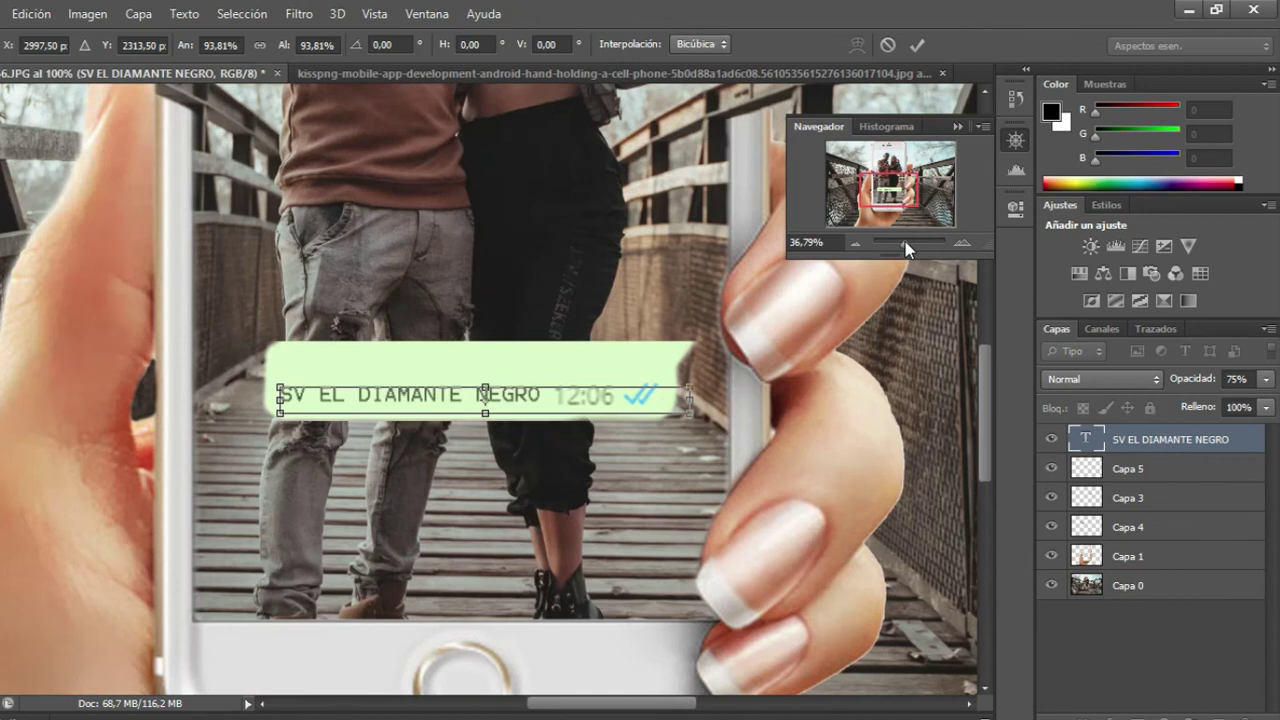
key(l)
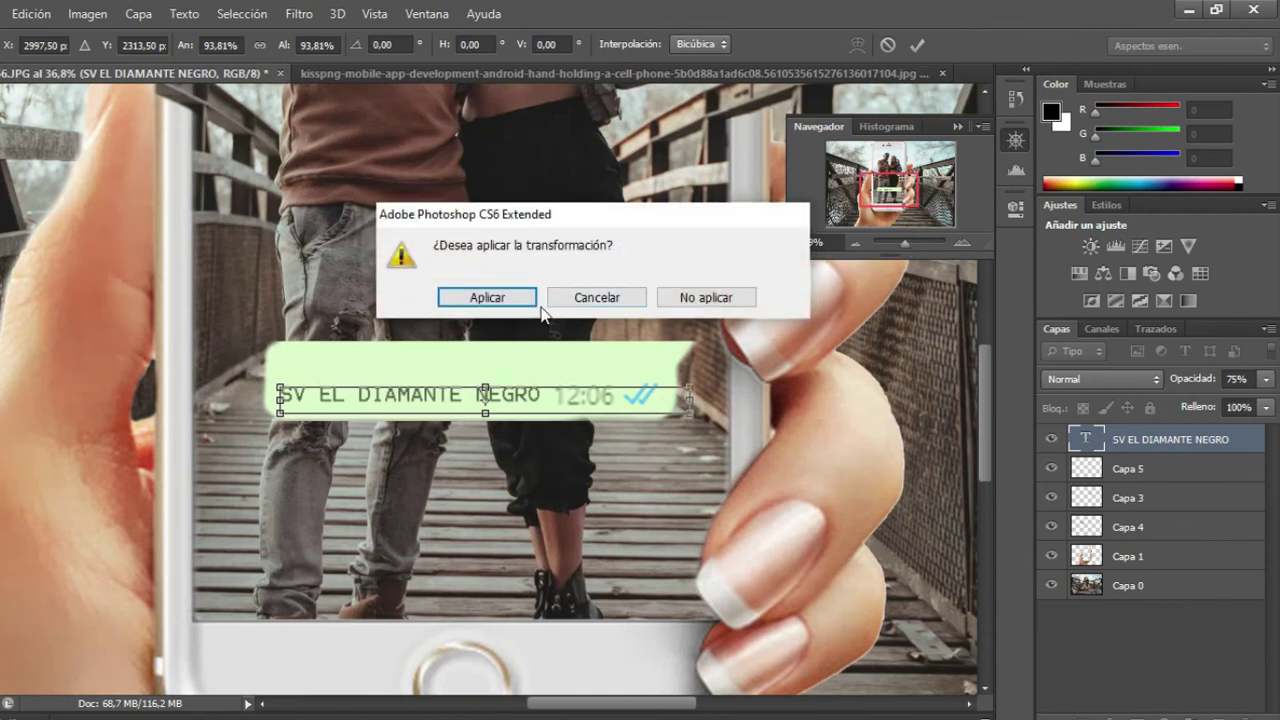
click(522, 298)
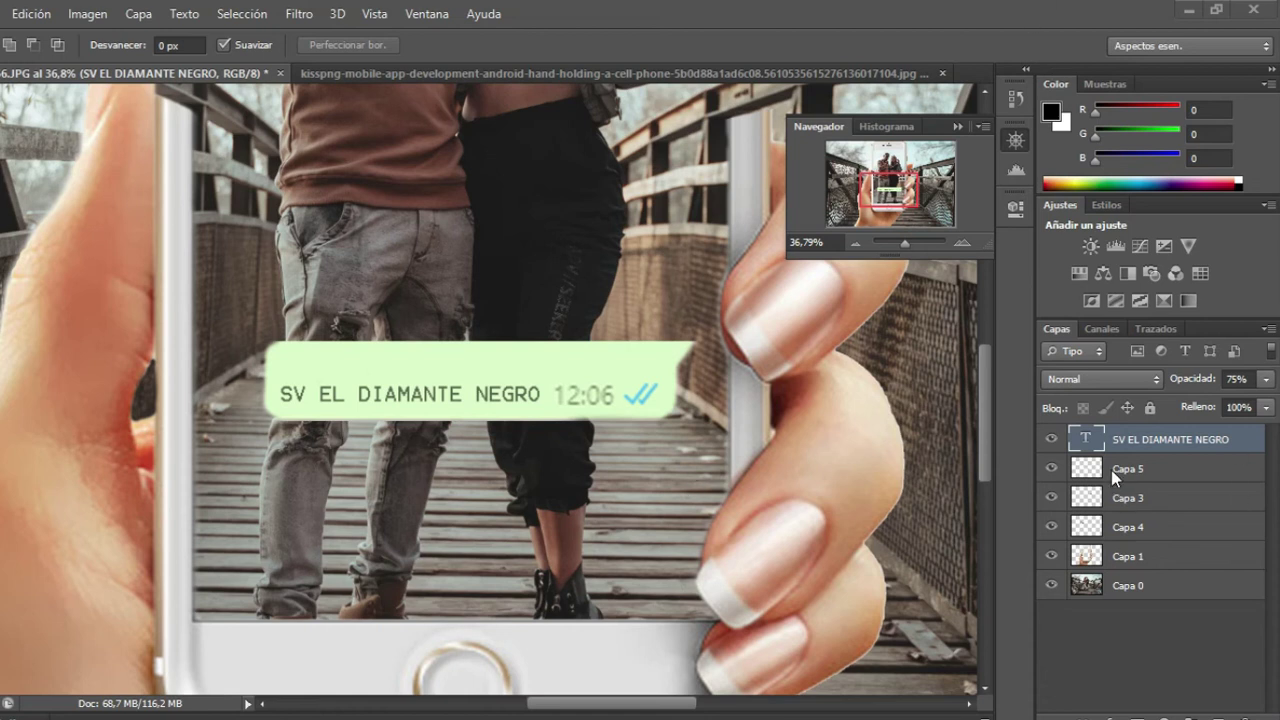
click(1051, 467)
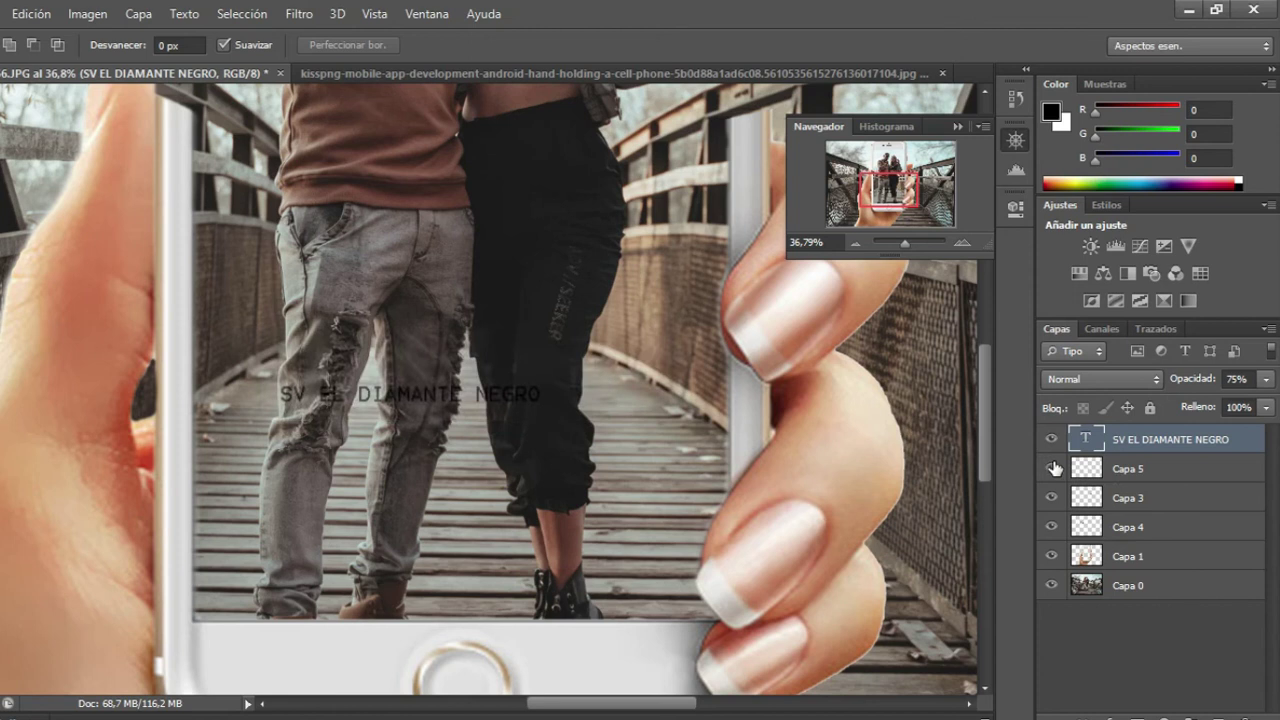
click(1051, 467)
click(1115, 468)
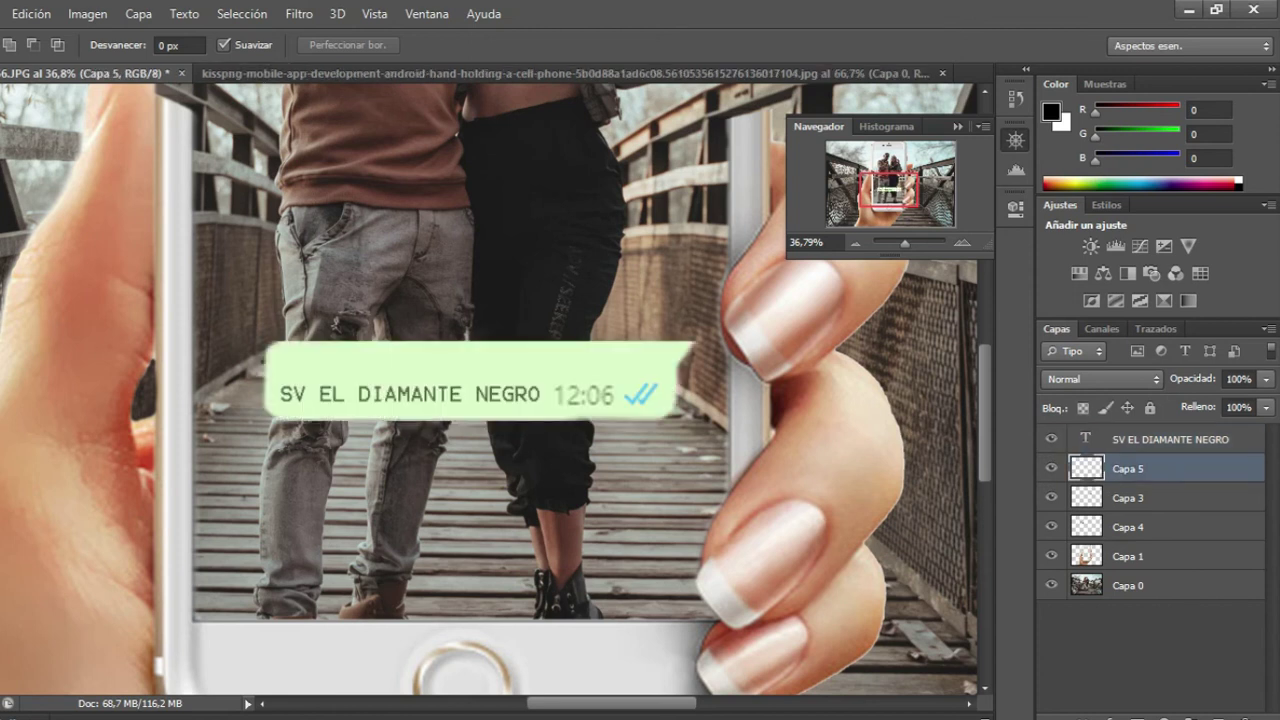
Duplicate Capa 5 and flip the copy with Voltear horizontal.
key(ctrl+j)
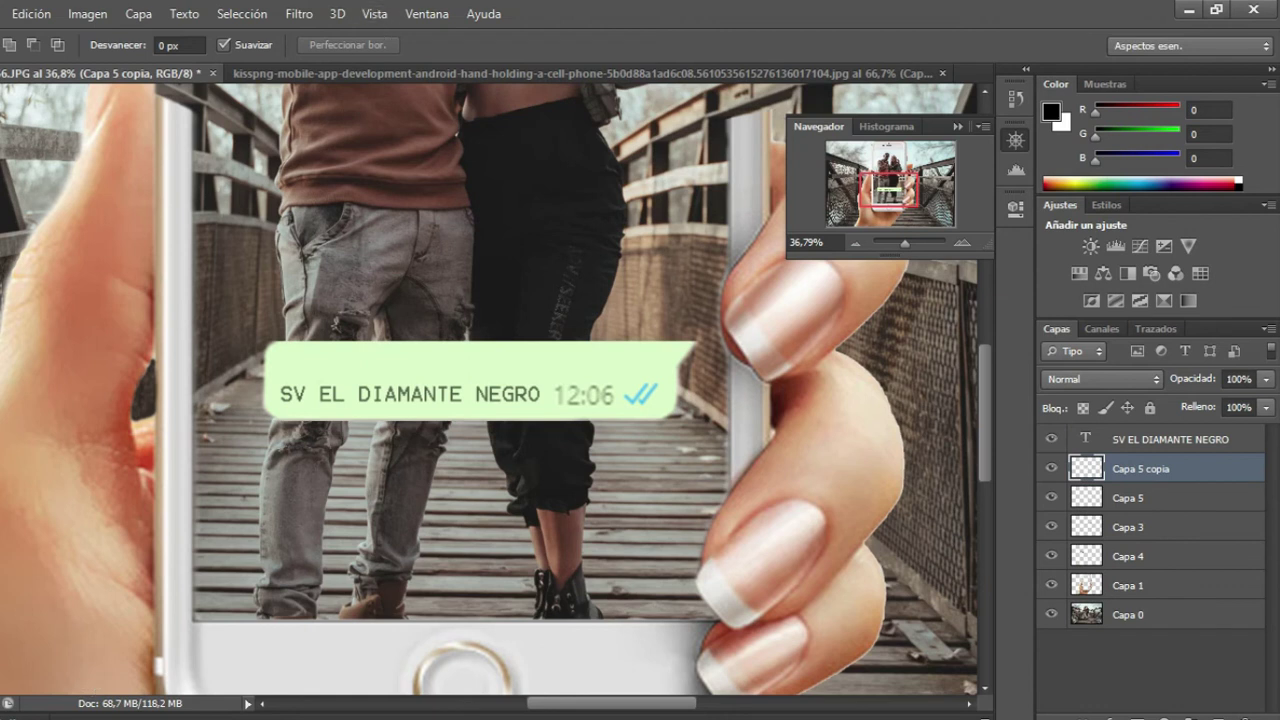
key(v)
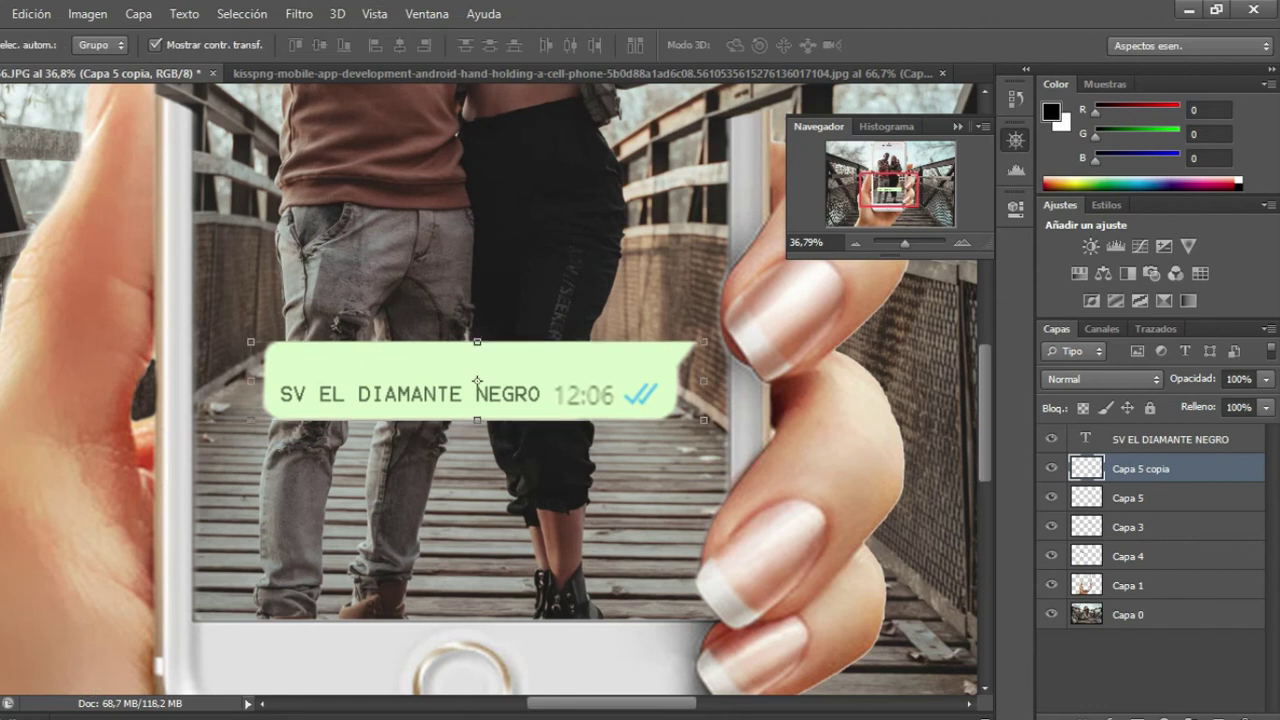
click(40, 14)
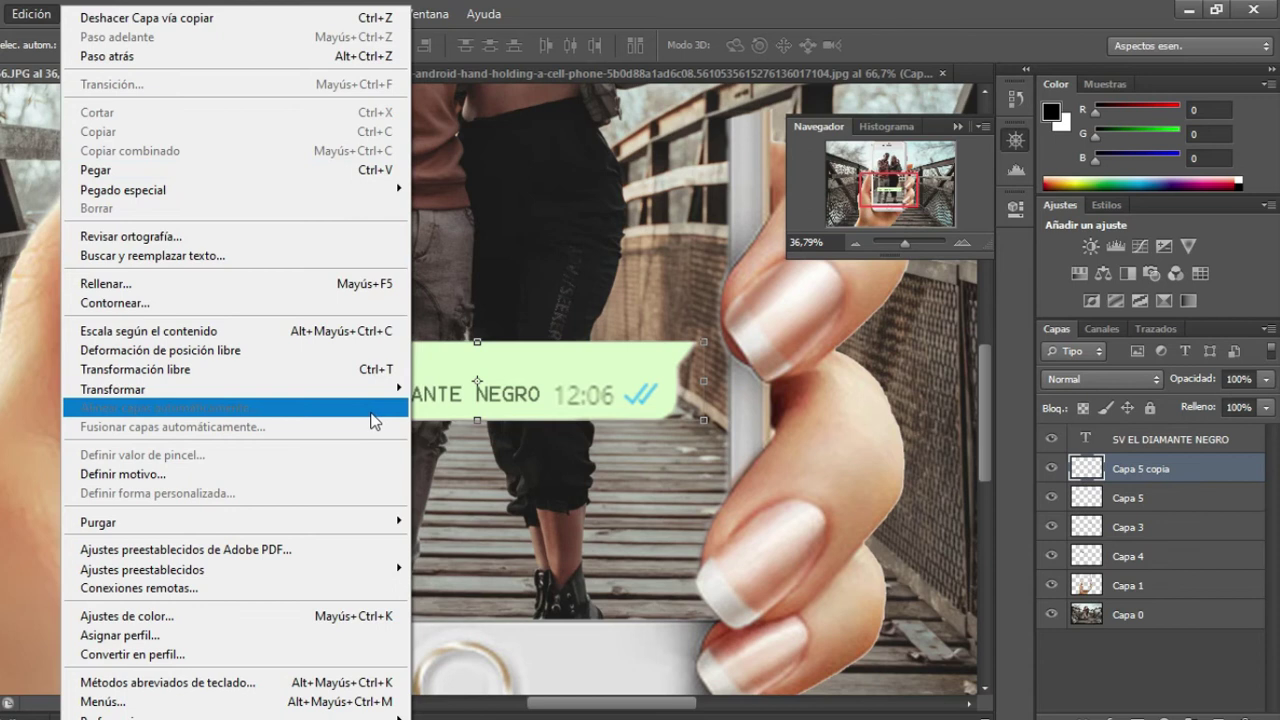
mouse_move(113, 389)
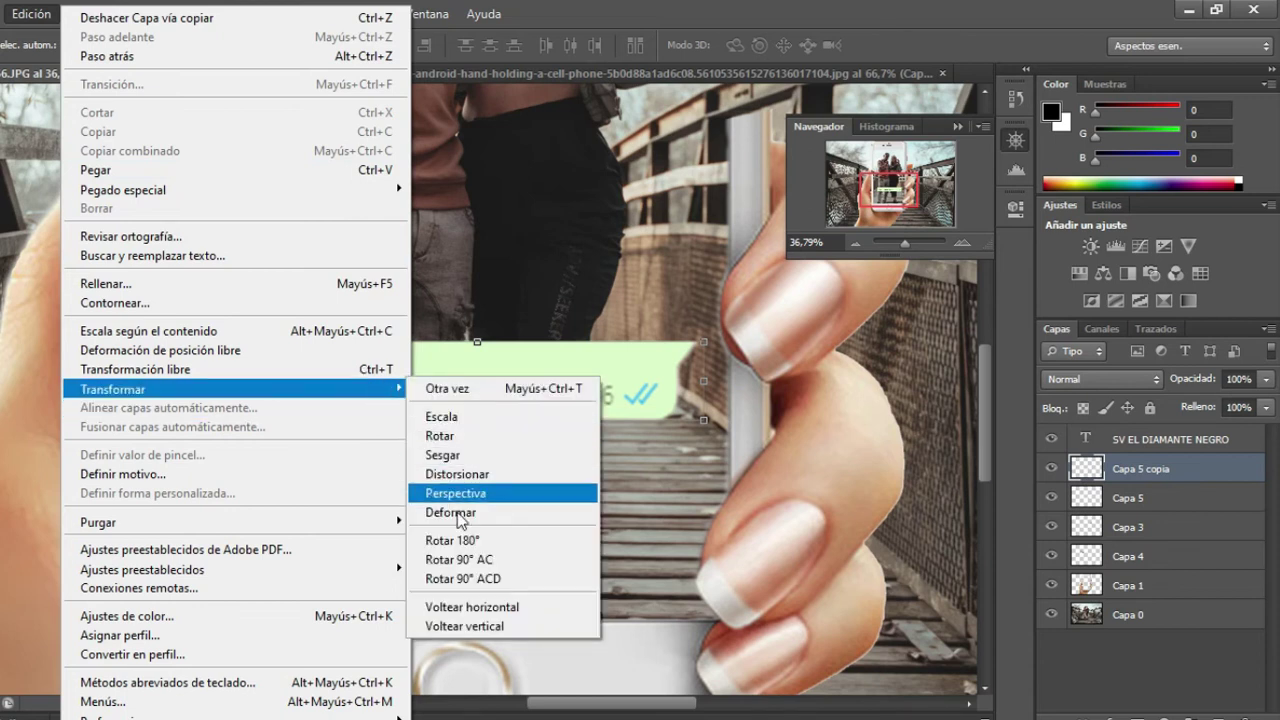
click(465, 607)
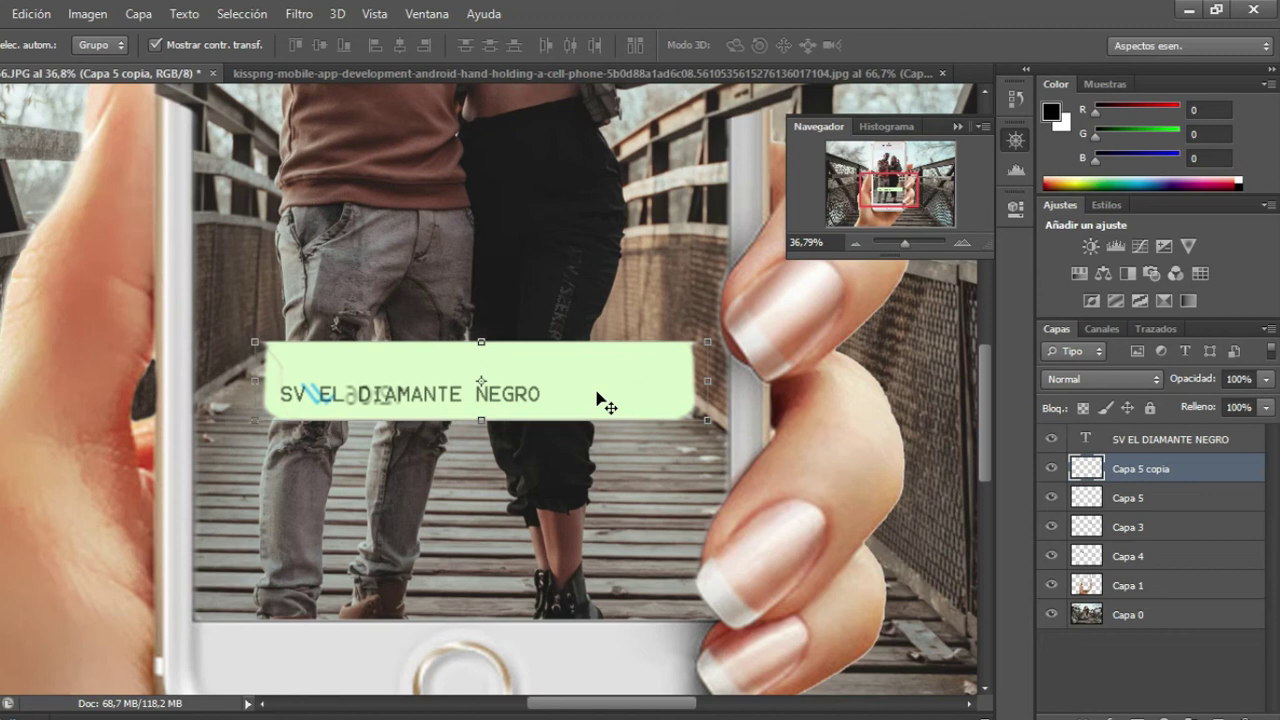
Position the flipped bubble copy just below the original bubble.
mouse_move(604, 403)
mouse_down()
mouse_move(590, 525)
mouse_move(557, 530)
mouse_up()
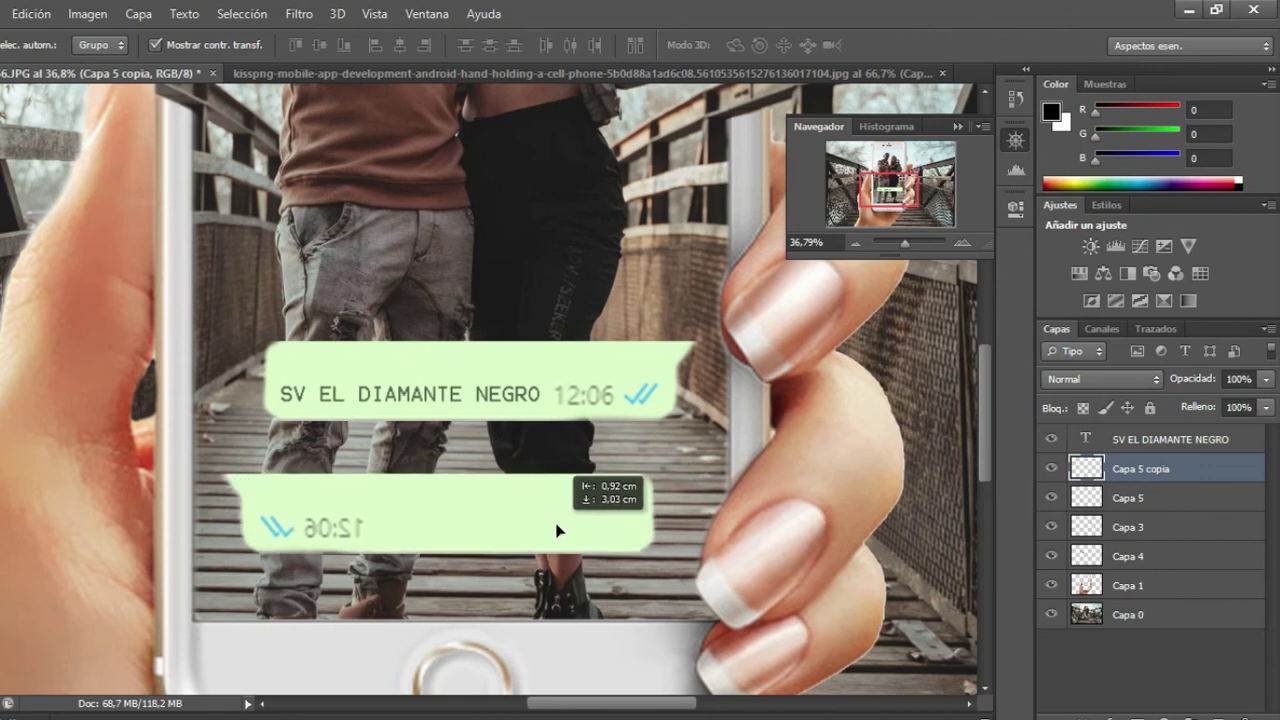
drag(557, 530, 557, 513)
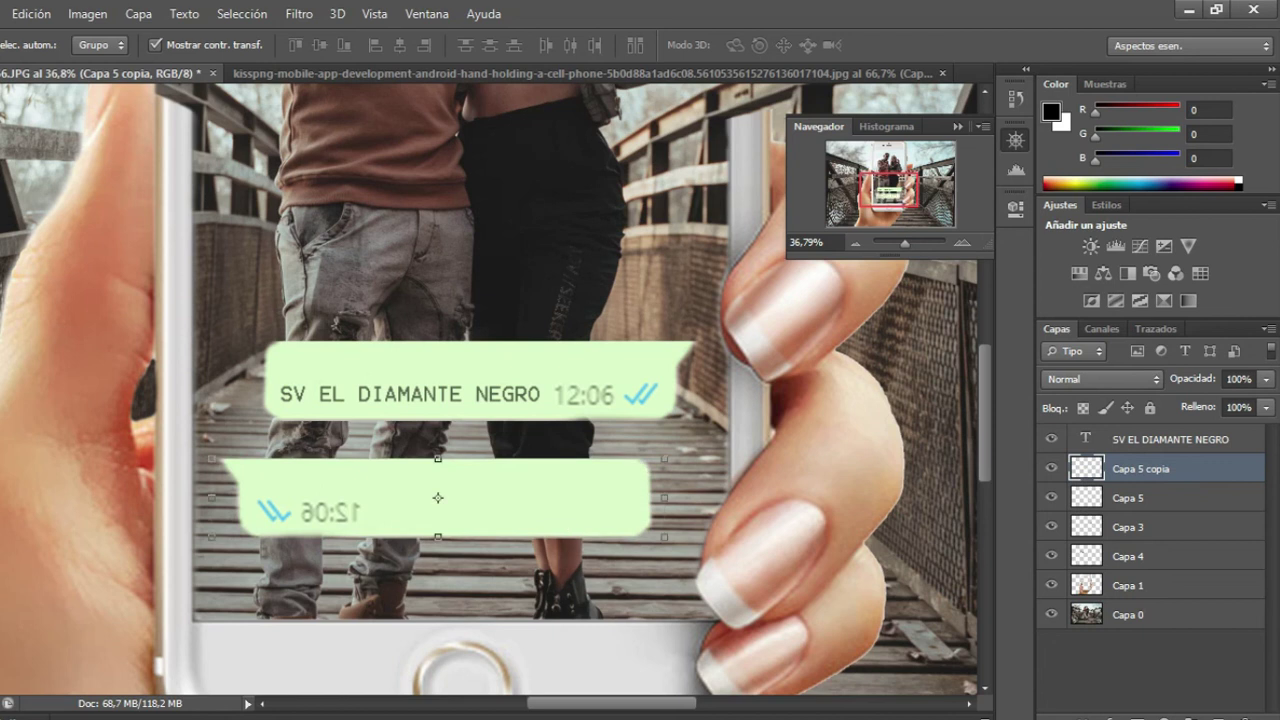
drag(437, 497, 481, 381)
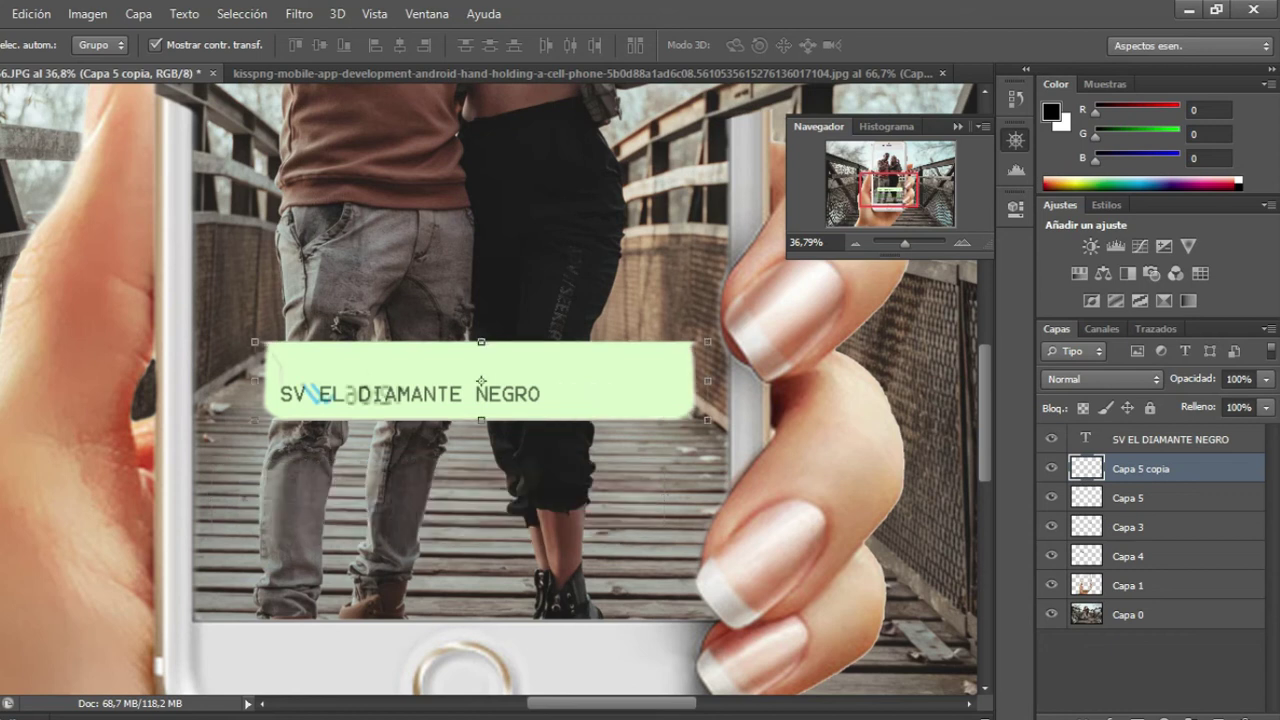
mouse_move(657, 372)
mouse_down()
mouse_move(657, 480)
mouse_move(626, 512)
mouse_up()
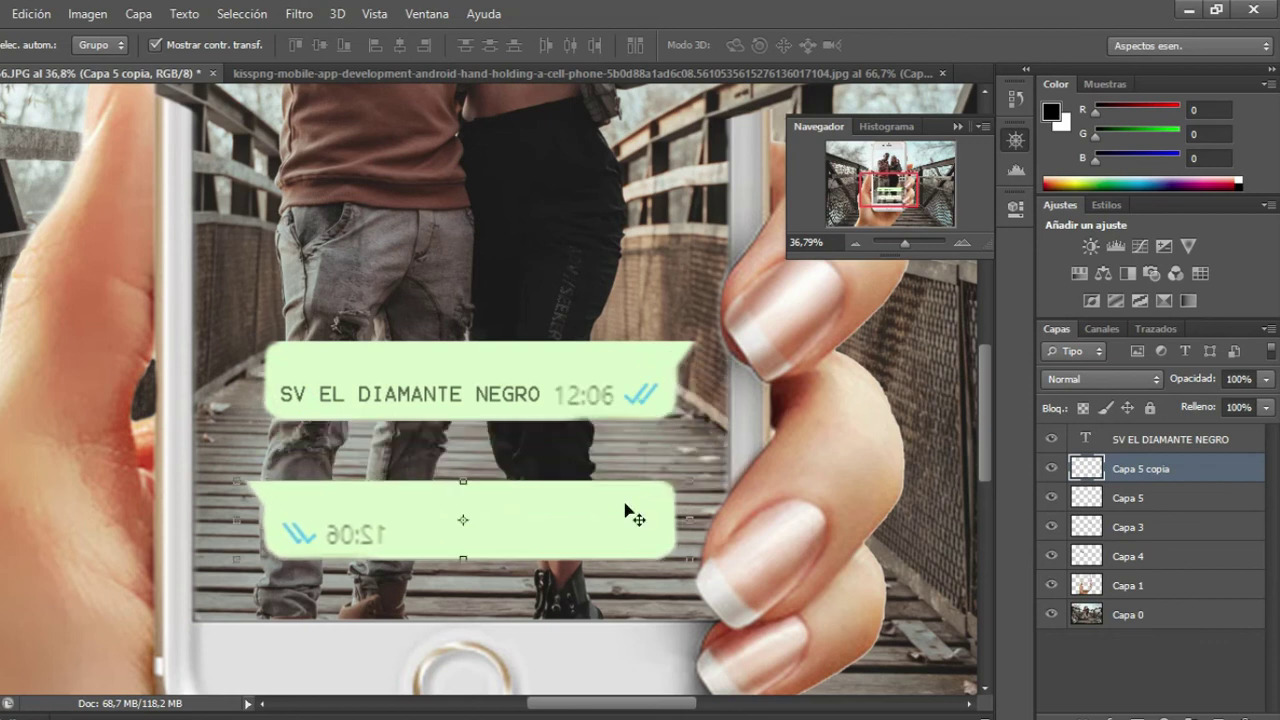
key(ctrl+z)
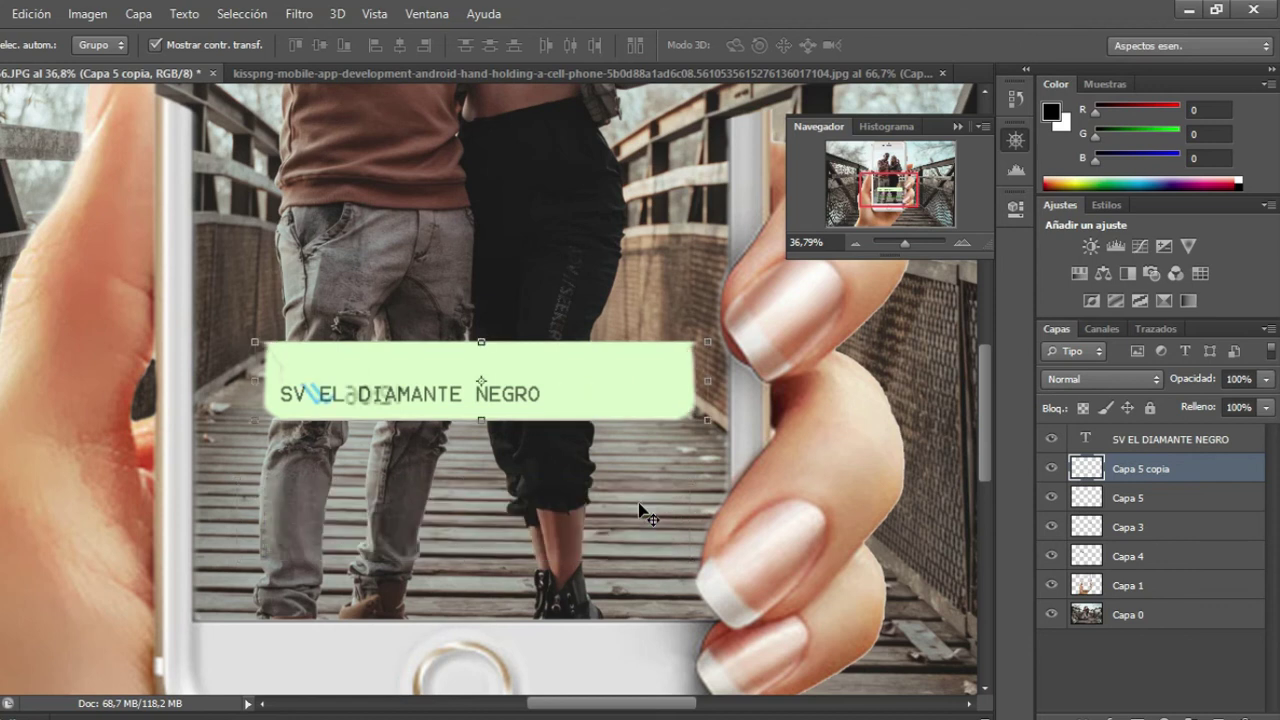
key(ctrl+z)
key(ctrl+z)
key(ctrl+z)
drag(609, 400, 600, 516)
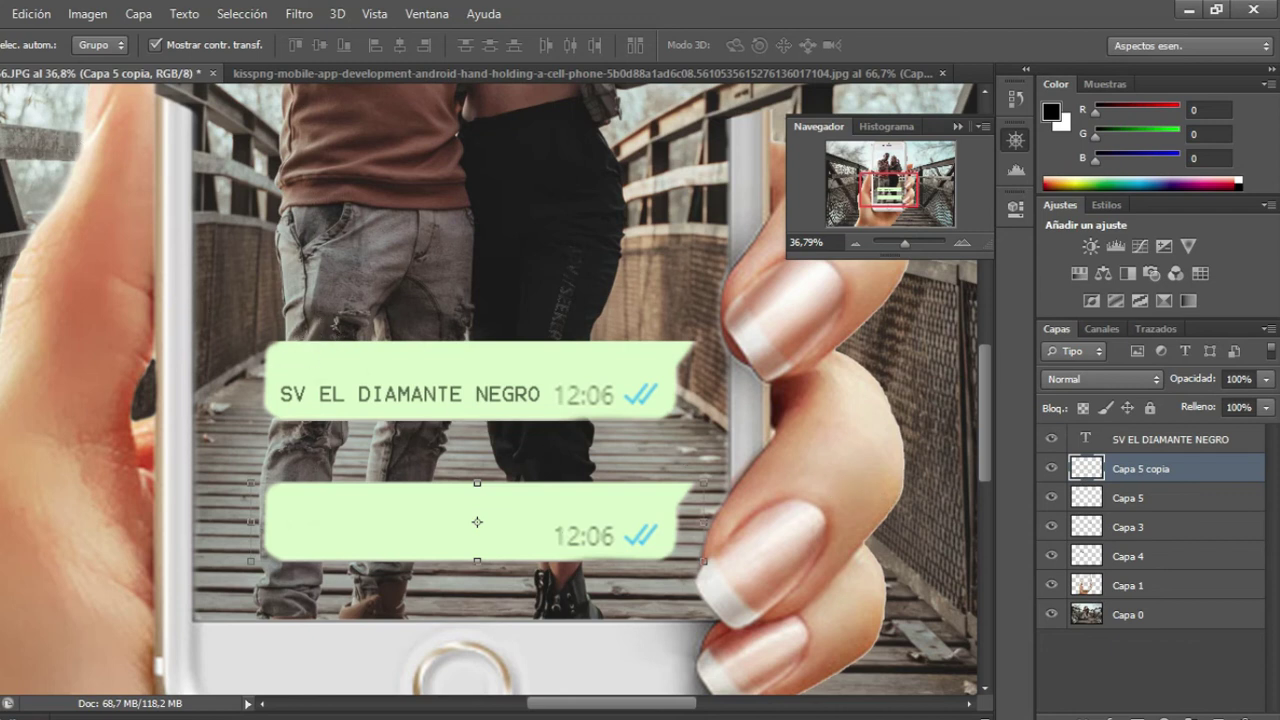
Copy the lower bubble's right end onto a new layer using a rectangular selection.
key(m)
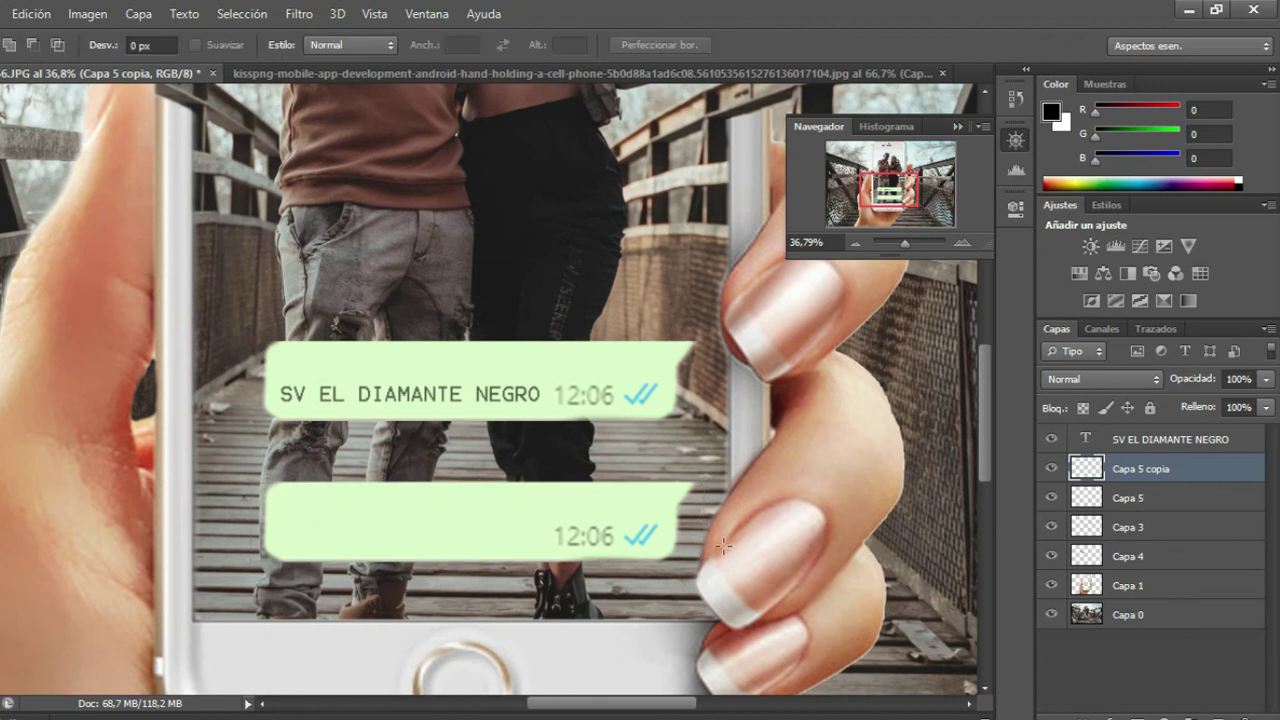
drag(626, 499, 672, 549)
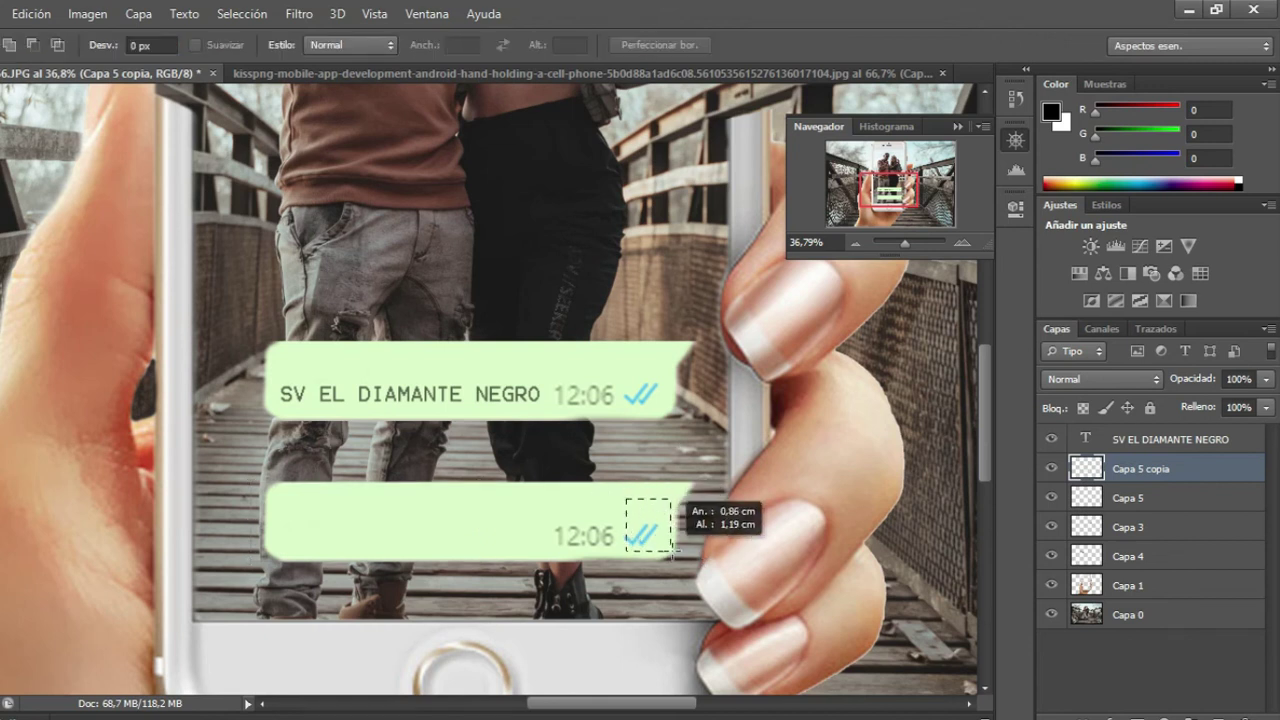
click(661, 485)
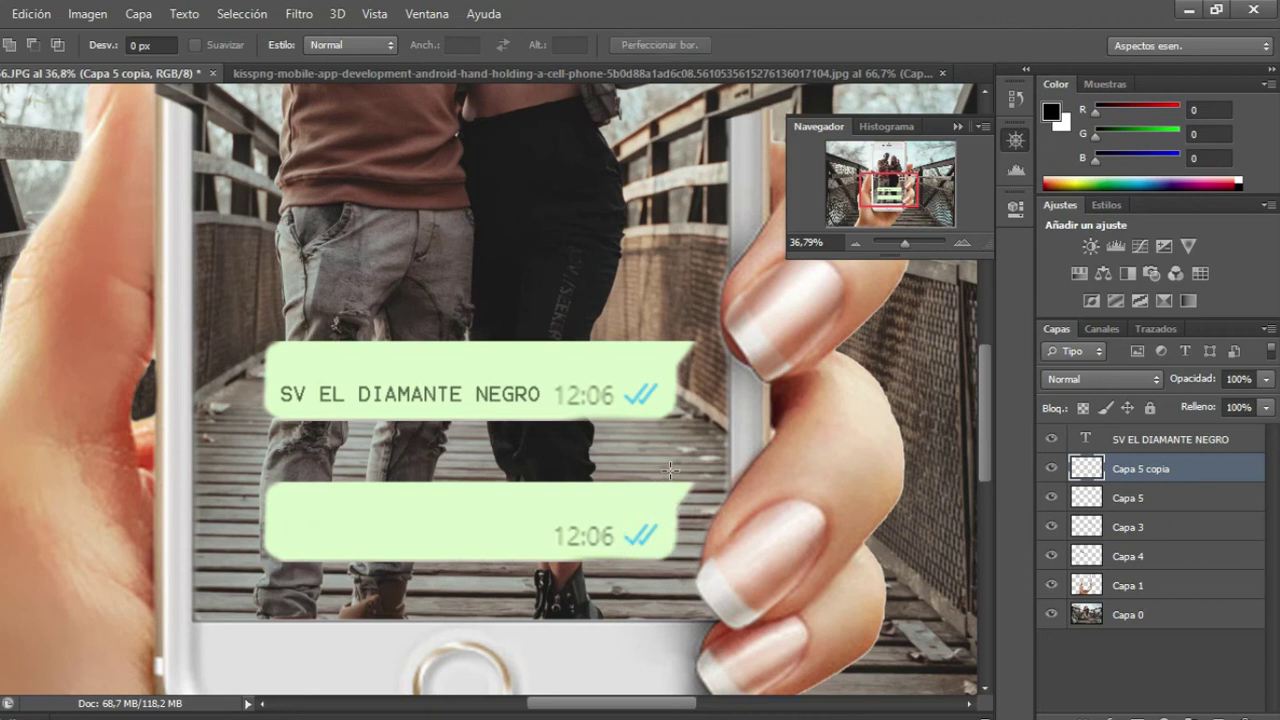
drag(670, 470, 690, 535)
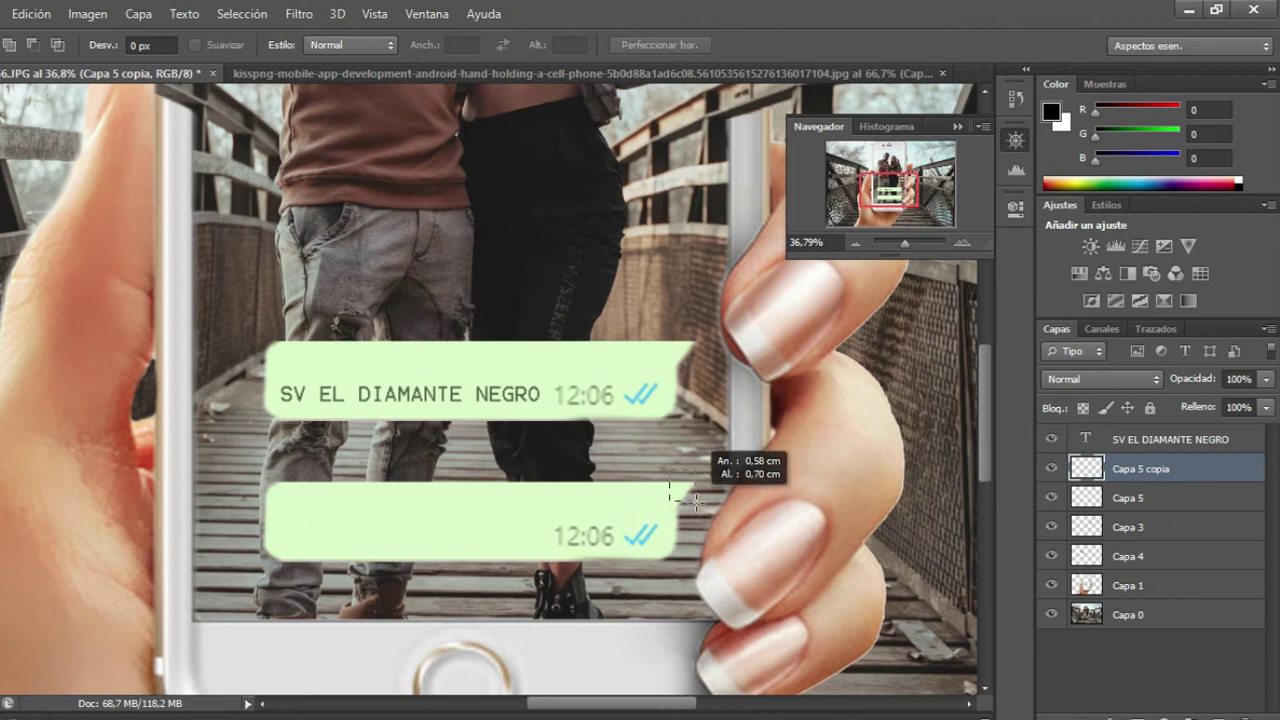
drag(666, 462, 710, 533)
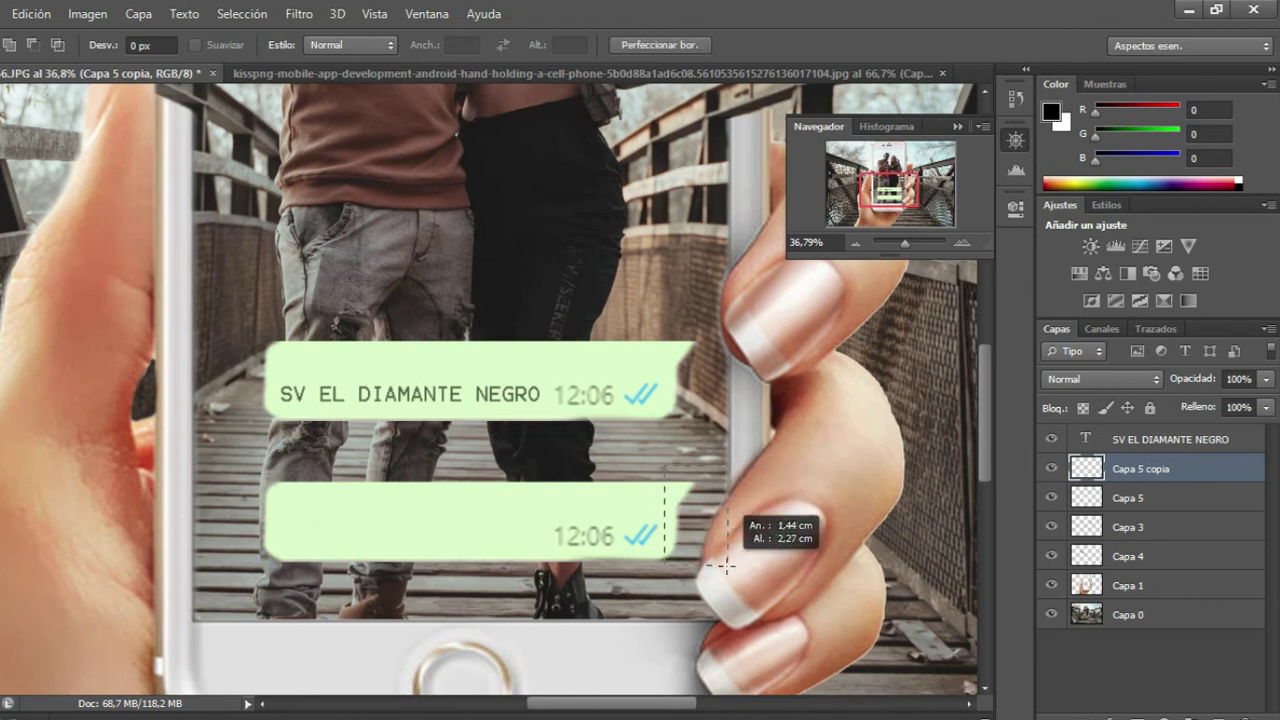
drag(710, 533, 726, 585)
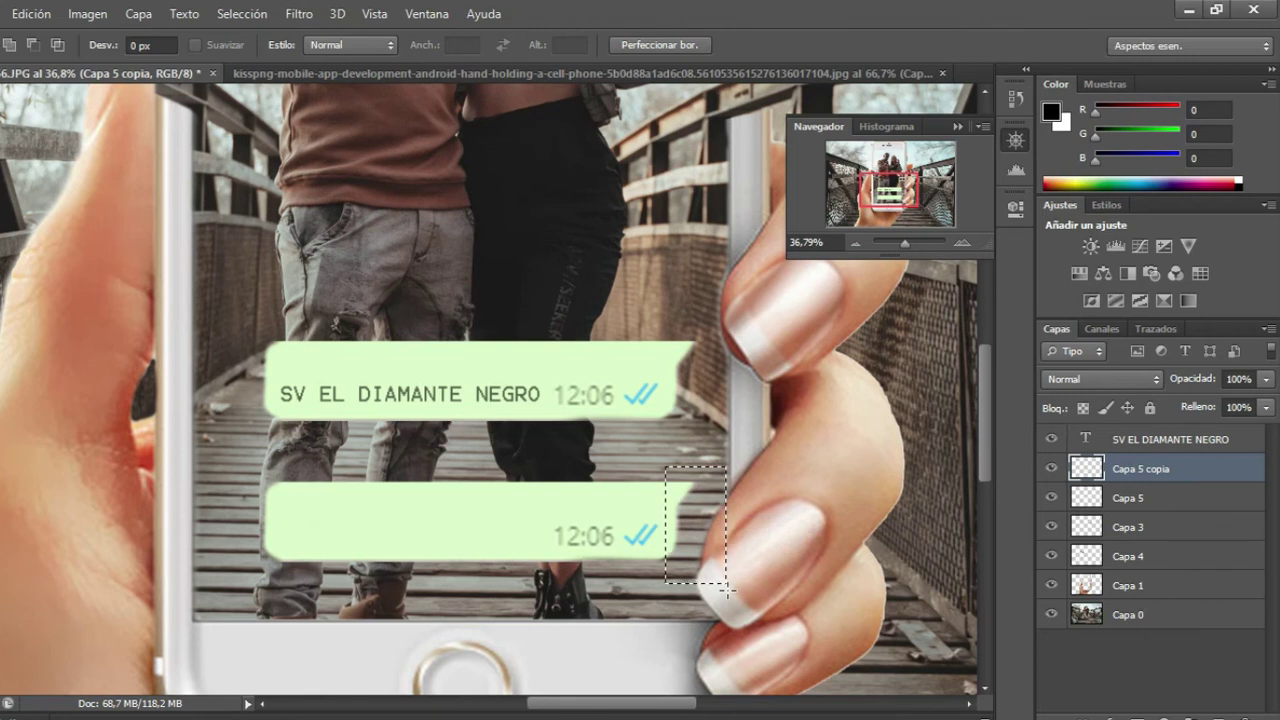
key(ctrl+j)
key(ctrl+d)
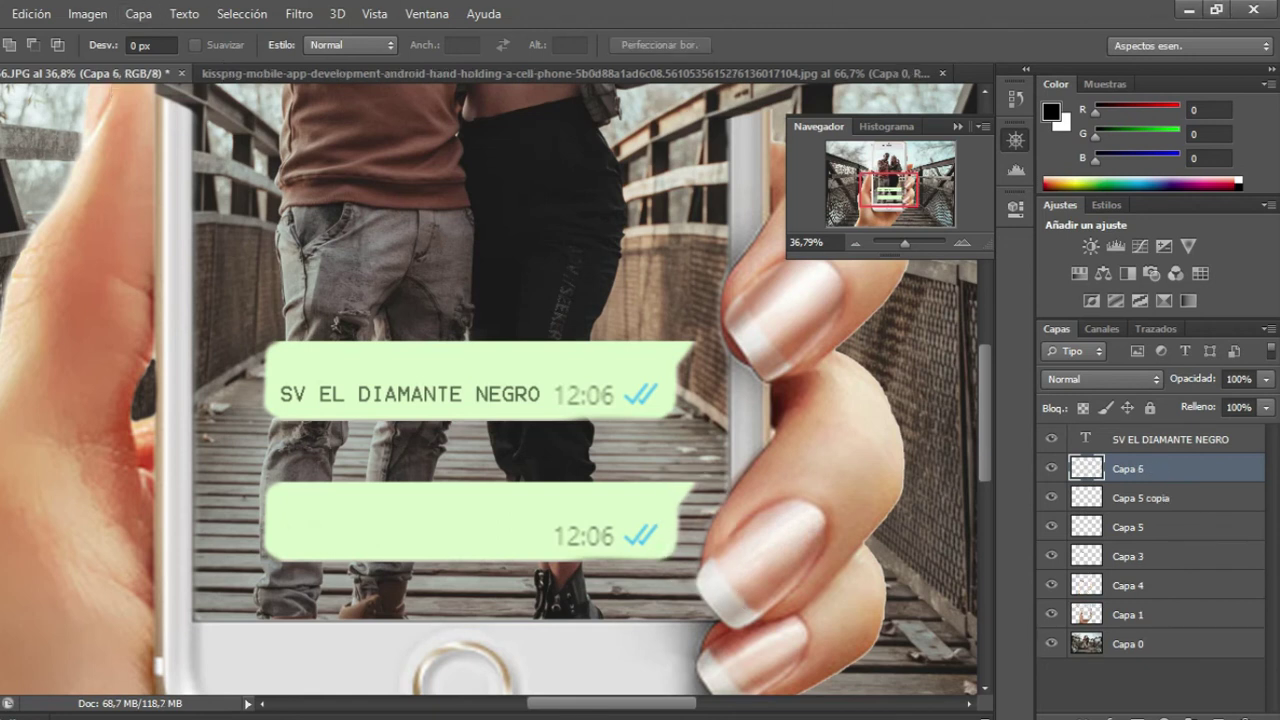
Move the copied end to the bubble's left side and flip it horizontally.
key(v)
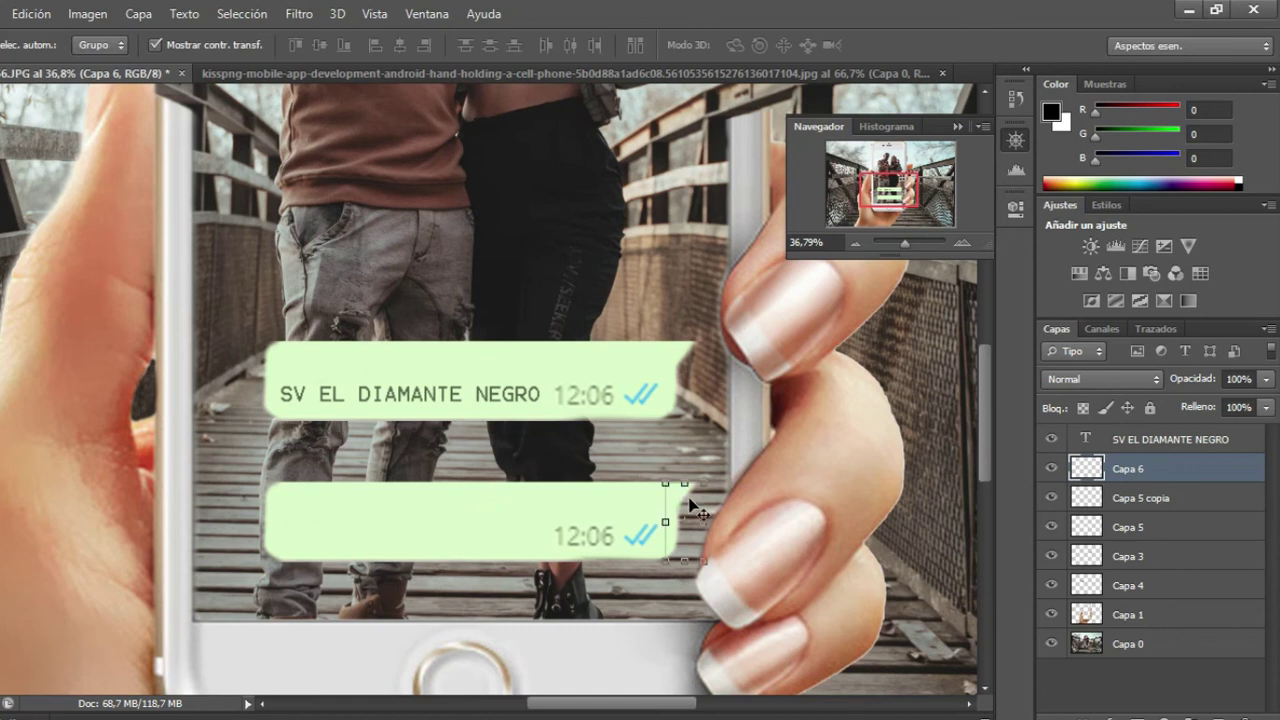
drag(674, 505, 258, 505)
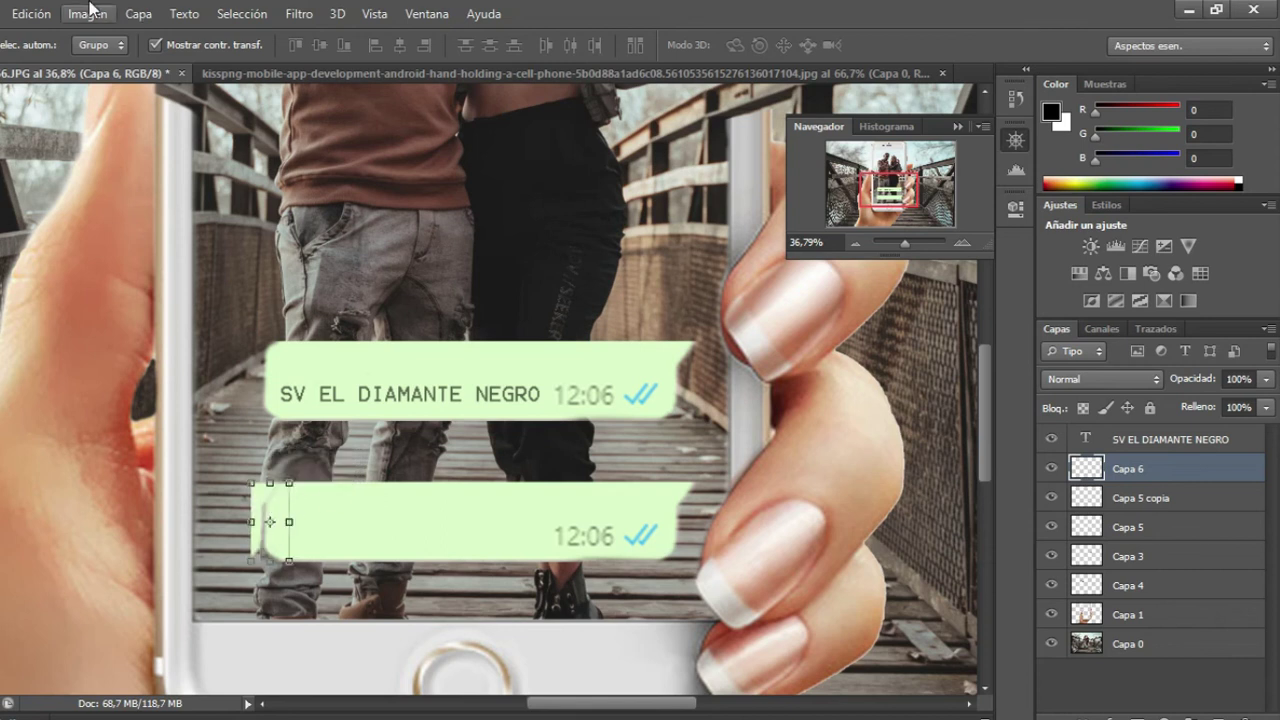
click(2, 13)
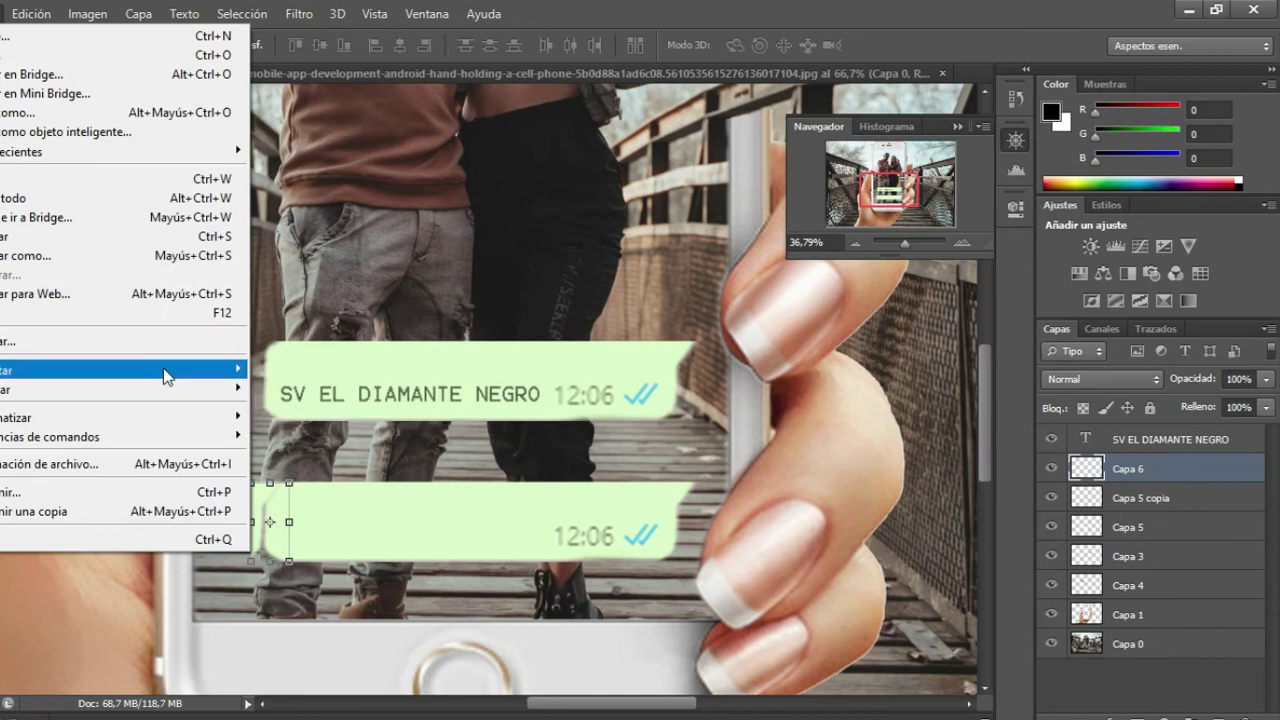
mouse_move(100, 370)
click(31, 13)
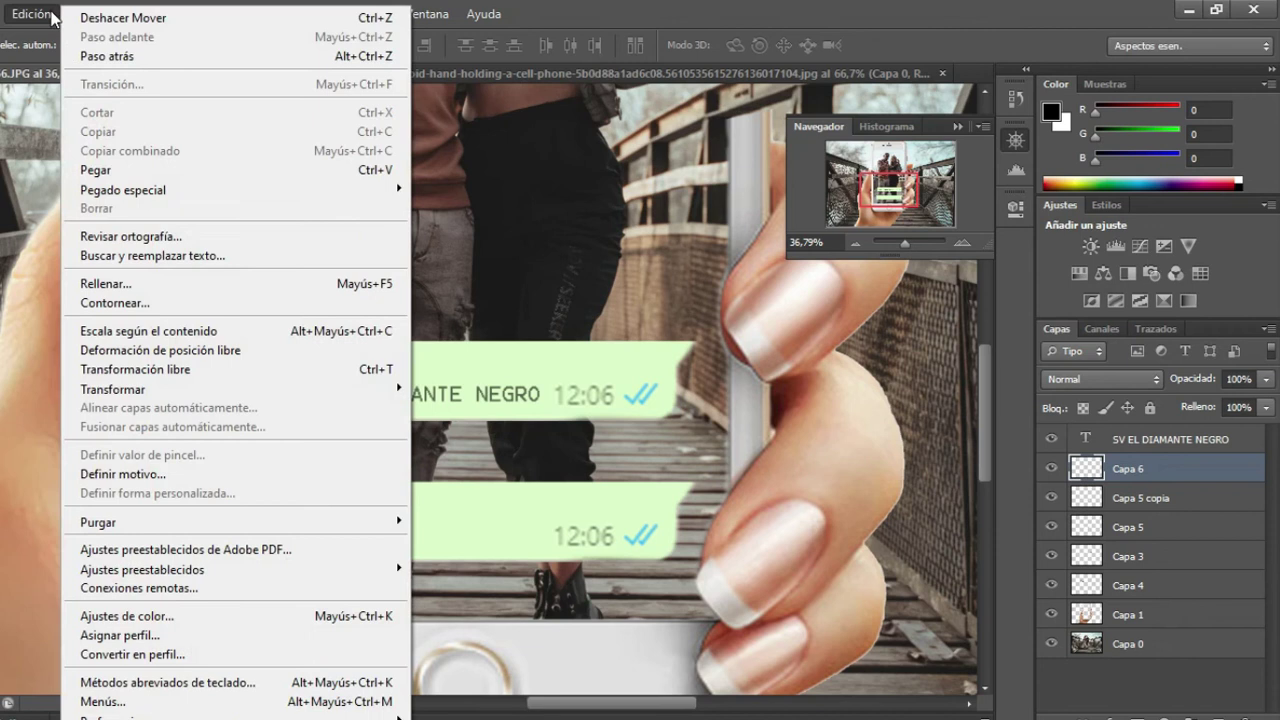
mouse_move(235, 389)
click(520, 608)
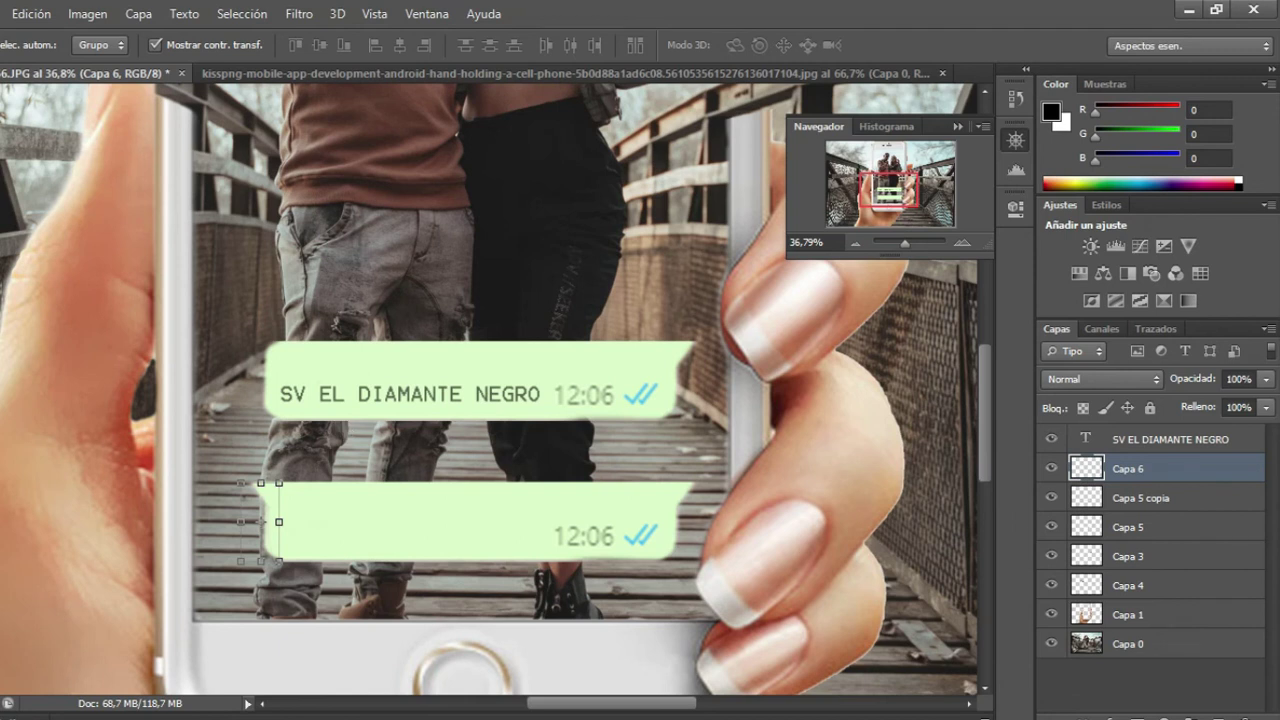
key(l)
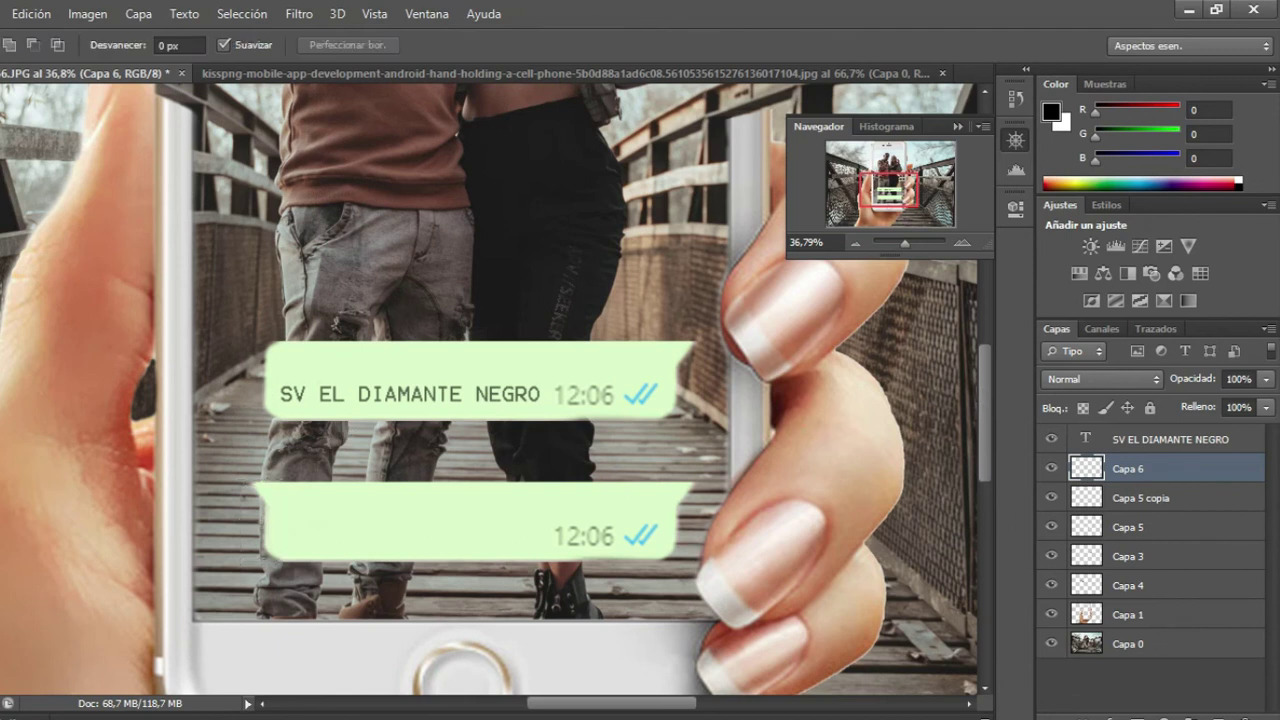
Activate Capa 5 copia, check the lower bubble, and set the eraser to 11 px.
key(e)
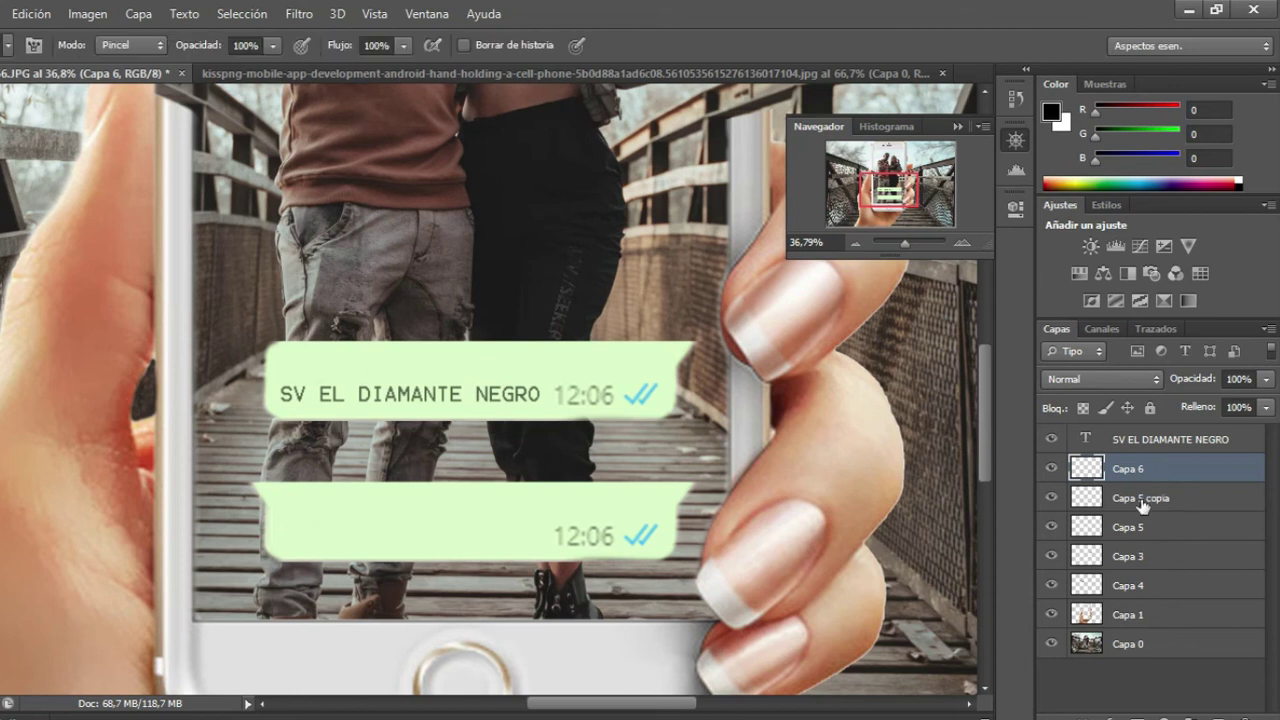
click(1122, 498)
click(1051, 498)
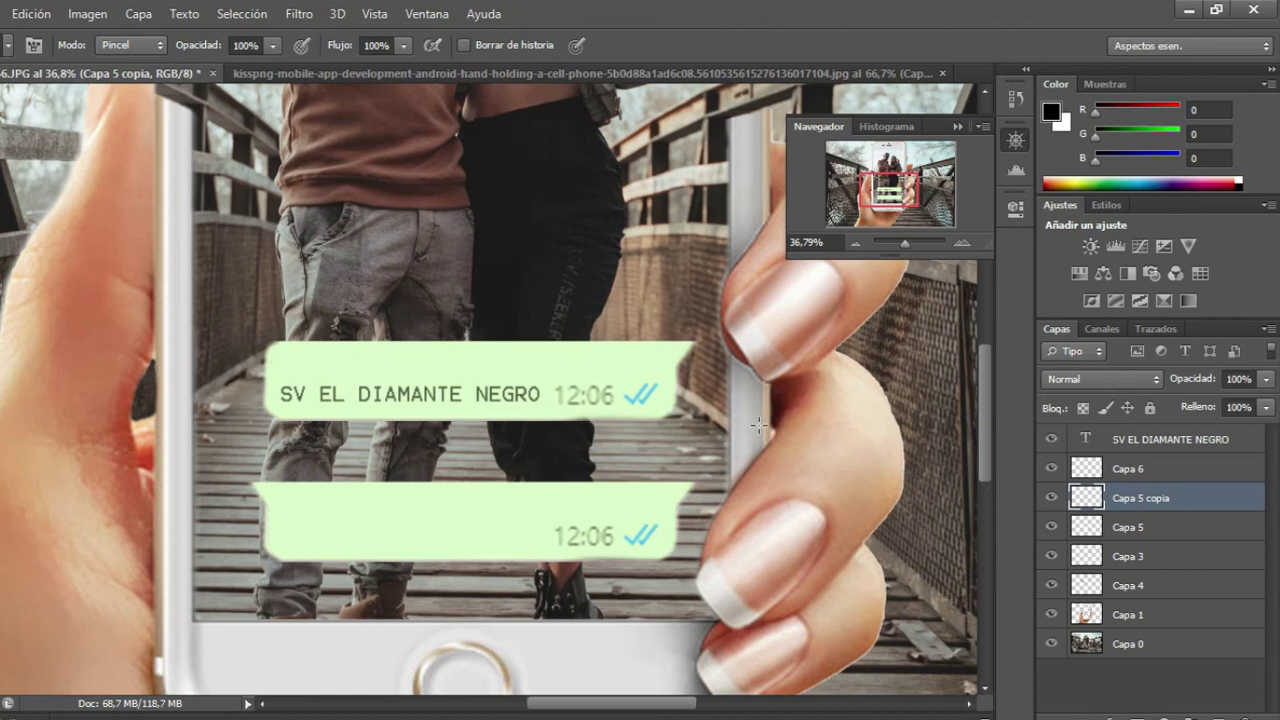
click(6, 46)
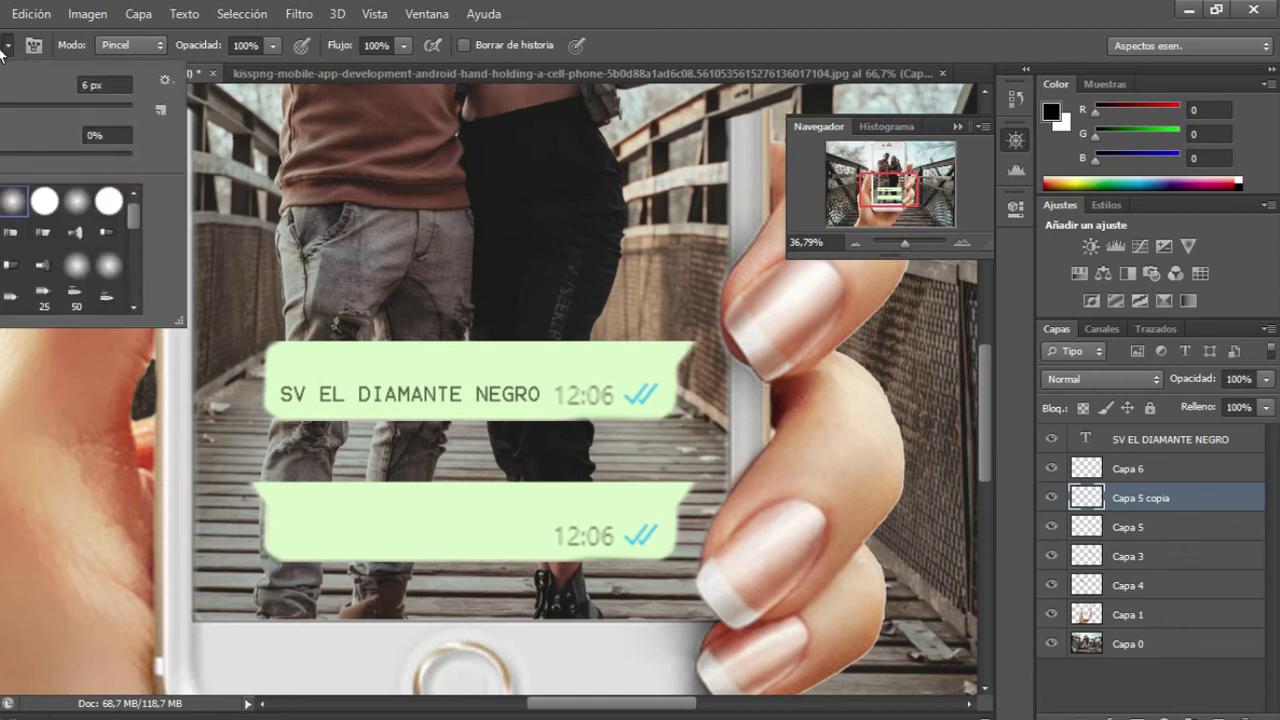
text(11)
key(Return)
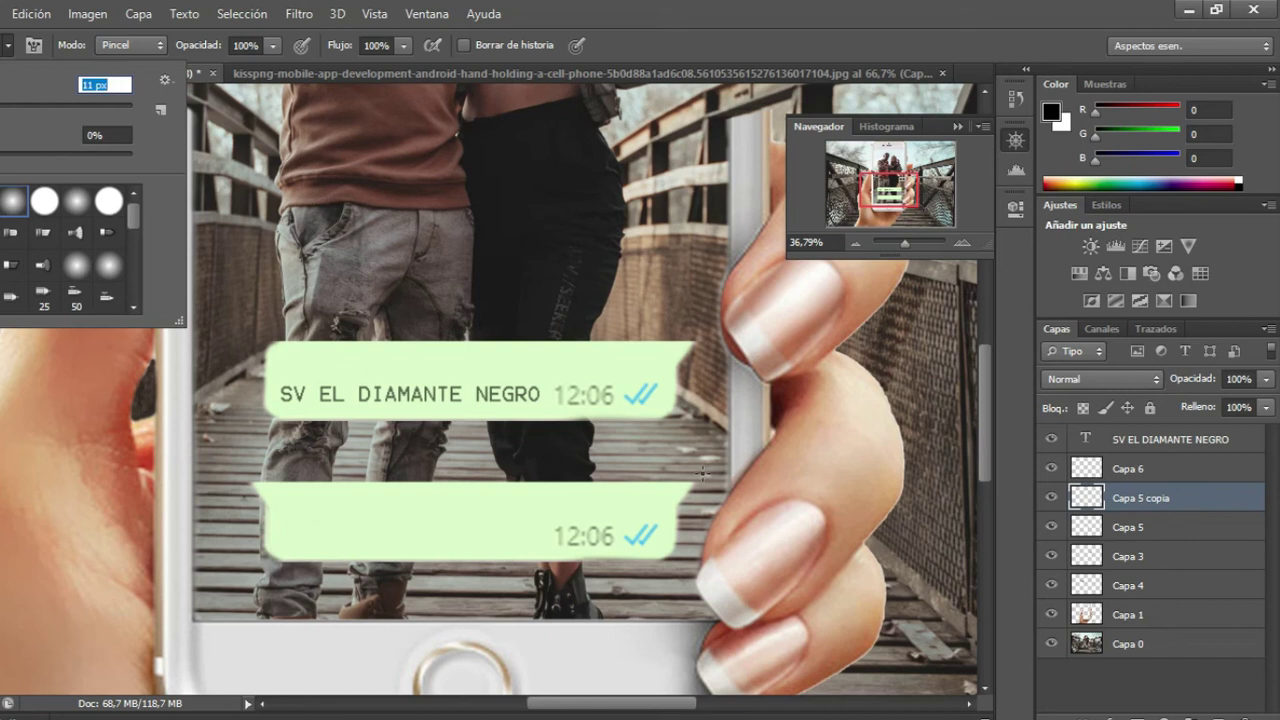
Enlarge the brush to 74 px and choose the Polygonal Lasso tool.
text(31)
key(Return)
drag(3, 118, 12, 118)
drag(44, 108, 52, 108)
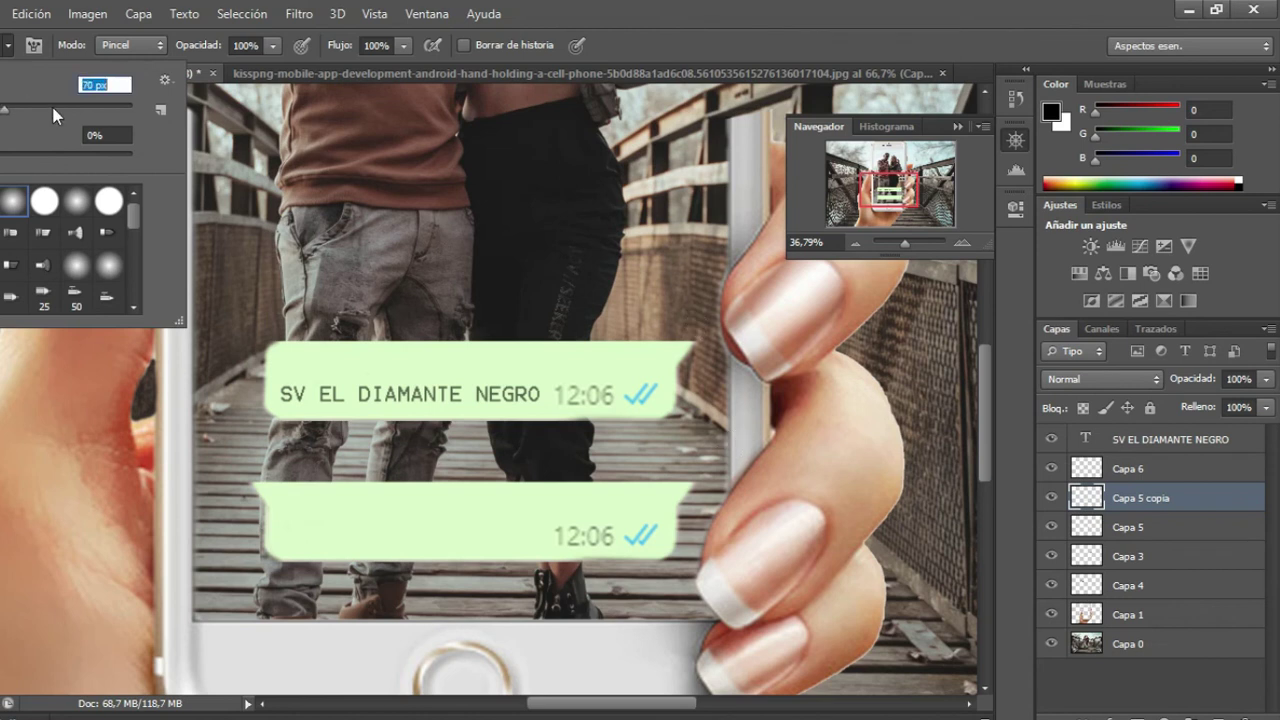
click(690, 477)
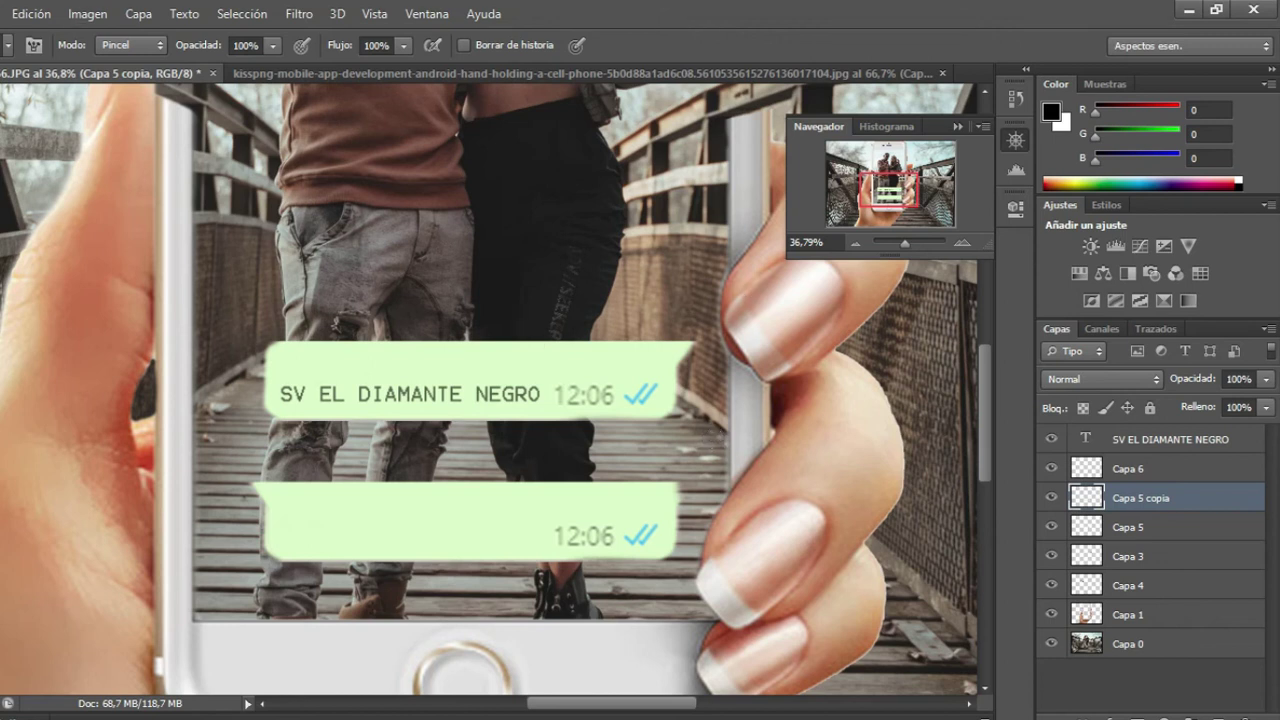
key(l)
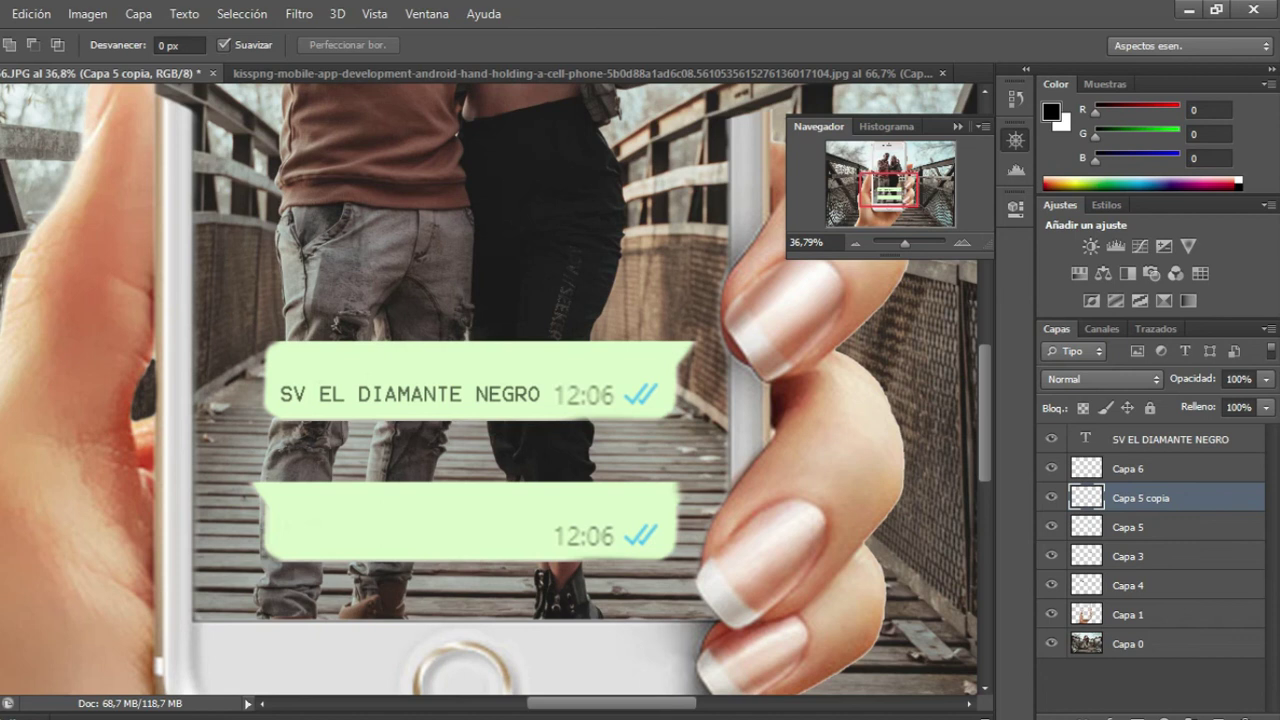
click(60, 176)
Outline the lower bubble's double checkmarks with a polygonal lasso selection.
drag(906, 248, 908, 242)
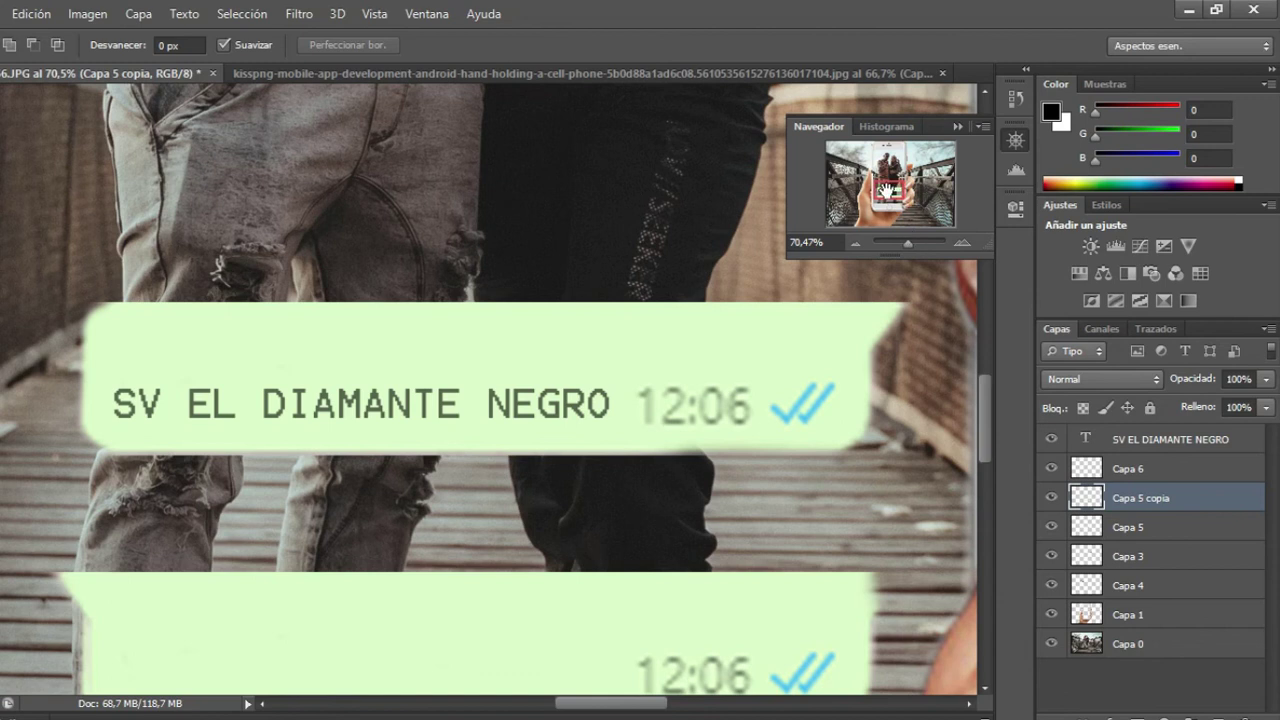
drag(886, 192, 886, 194)
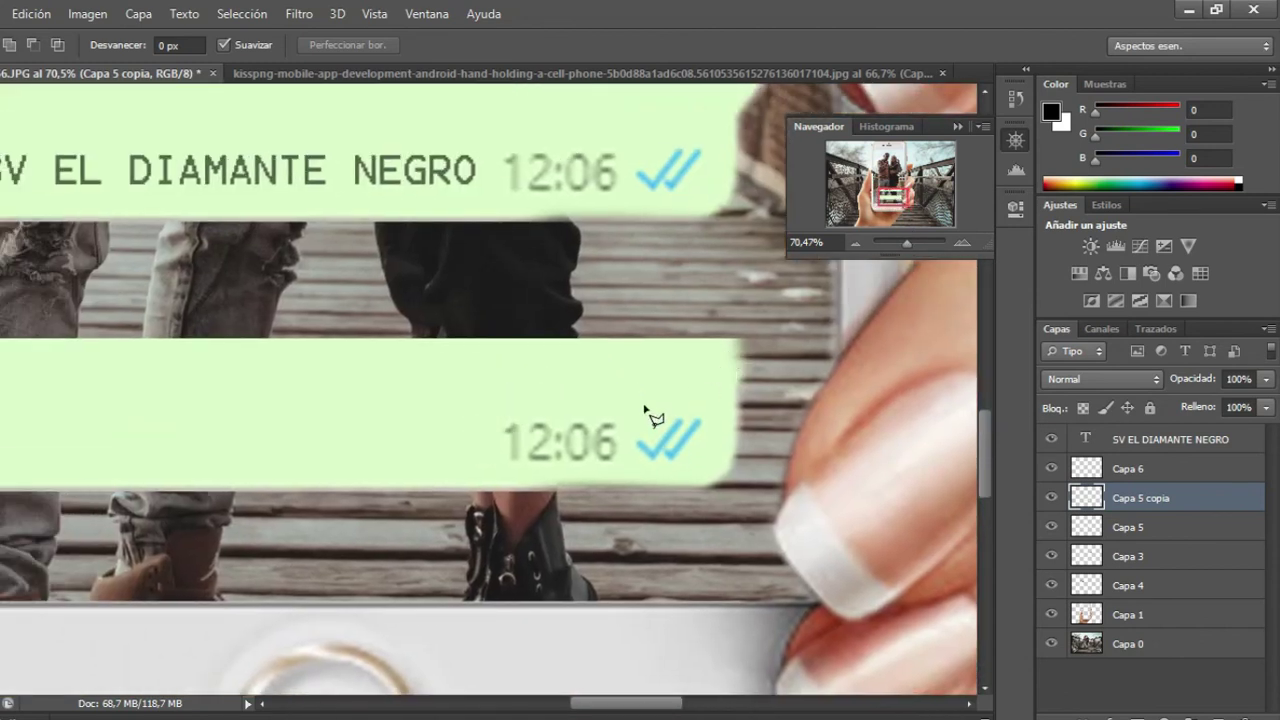
click(626, 383)
click(630, 464)
click(688, 473)
click(716, 456)
click(715, 390)
click(627, 390)
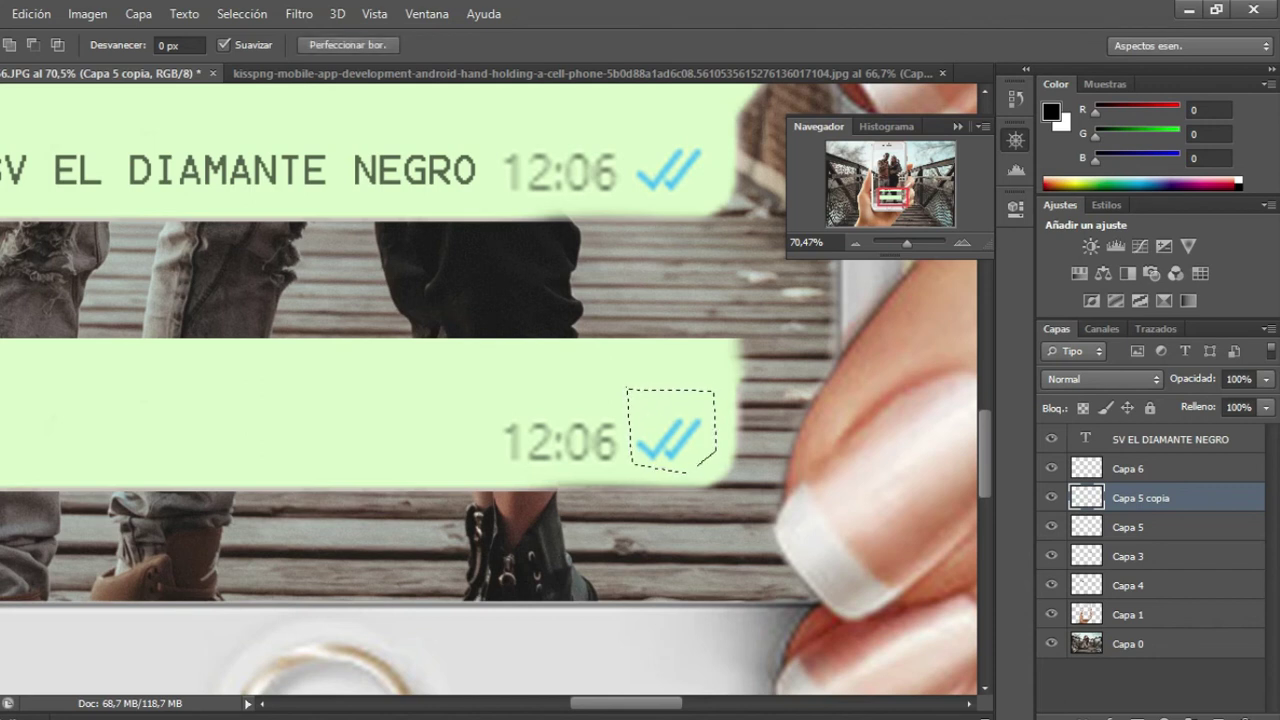
Grey the checkmarks with Tono/saturación at Saturación -100 and Luminosidad +32.
key(ctrl+u)
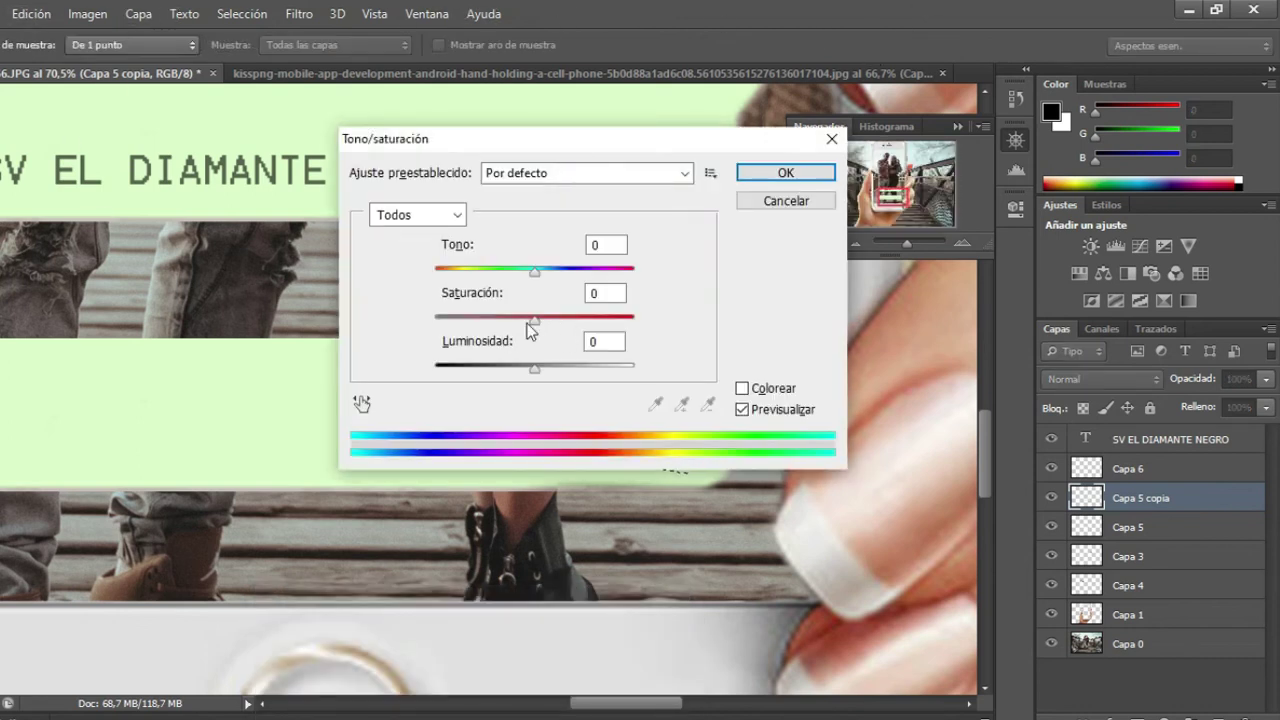
drag(615, 139, 598, 58)
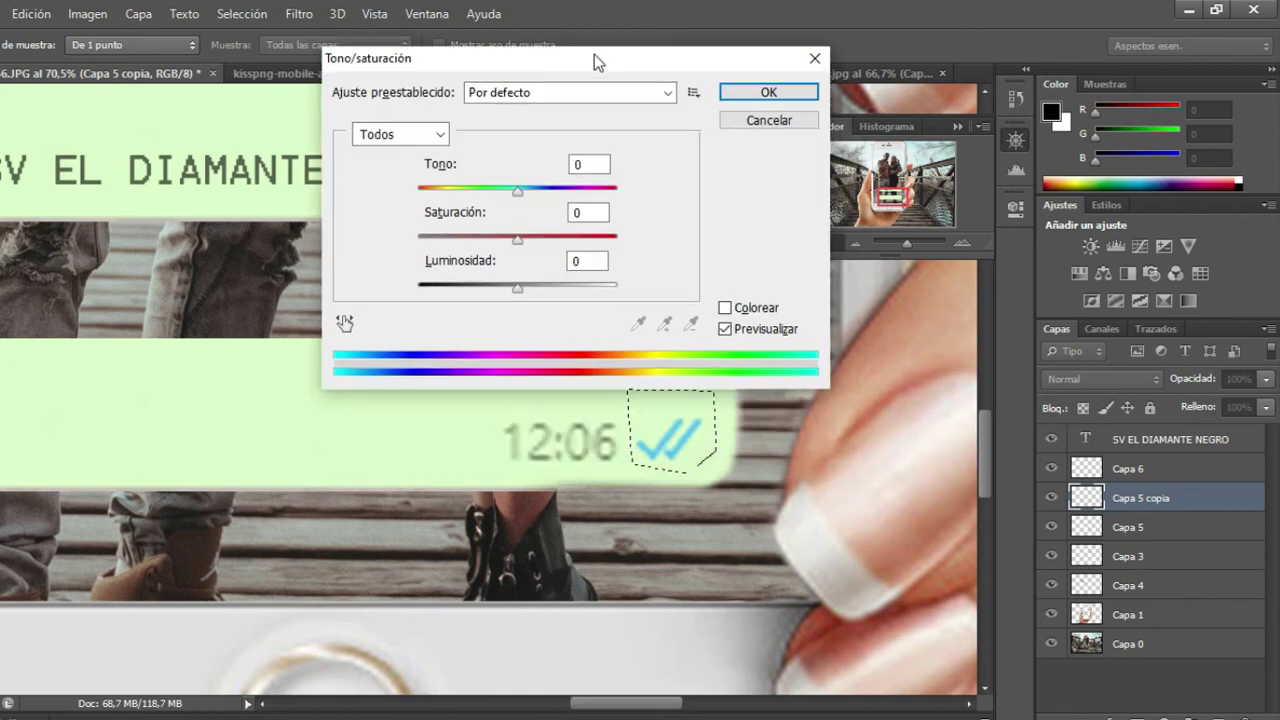
drag(517, 240, 410, 242)
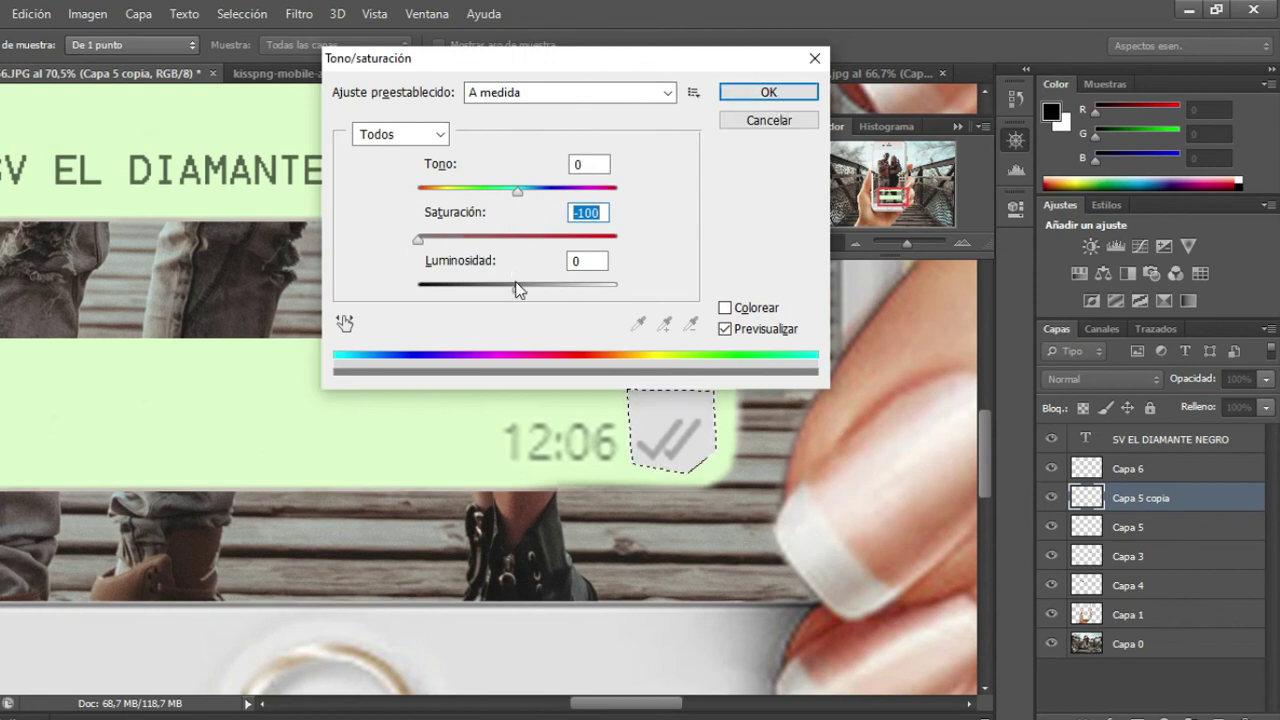
mouse_move(513, 291)
mouse_down()
mouse_move(448, 309)
mouse_move(586, 314)
mouse_move(554, 317)
mouse_up()
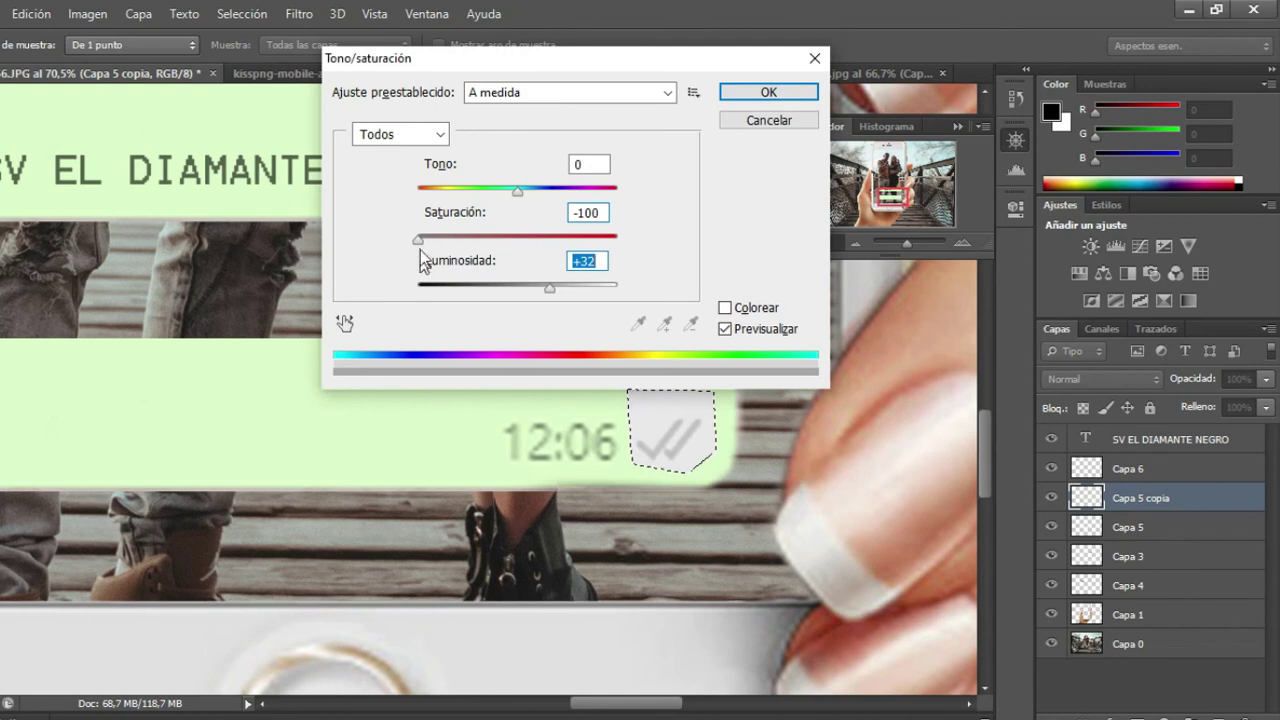
drag(420, 238, 476, 255)
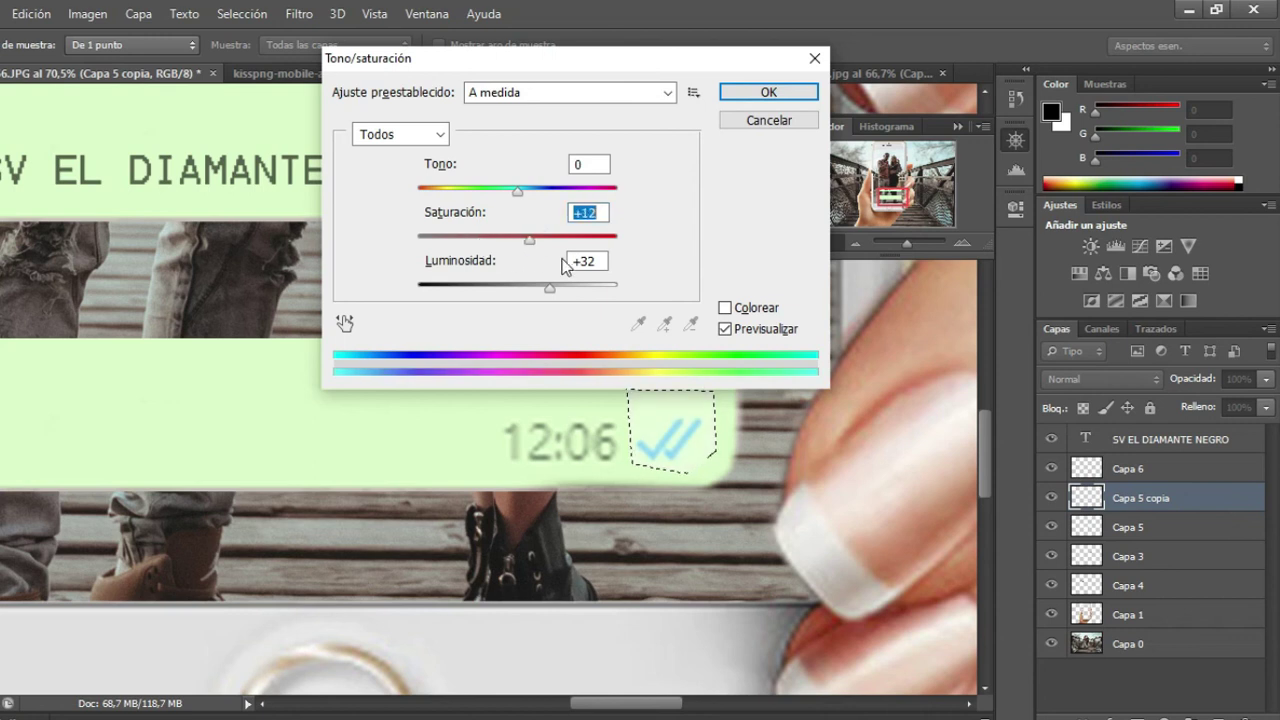
mouse_move(477, 238)
mouse_down()
mouse_move(519, 265)
mouse_move(450, 270)
mouse_up()
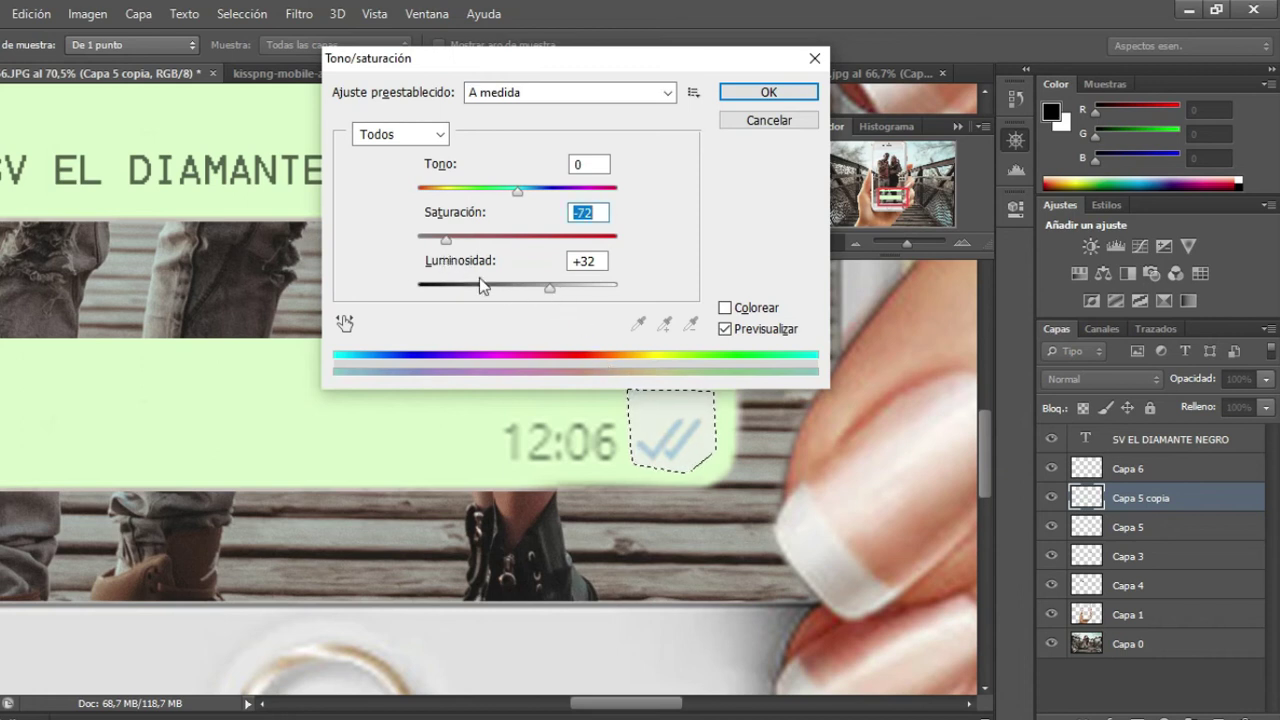
drag(445, 243, 410, 247)
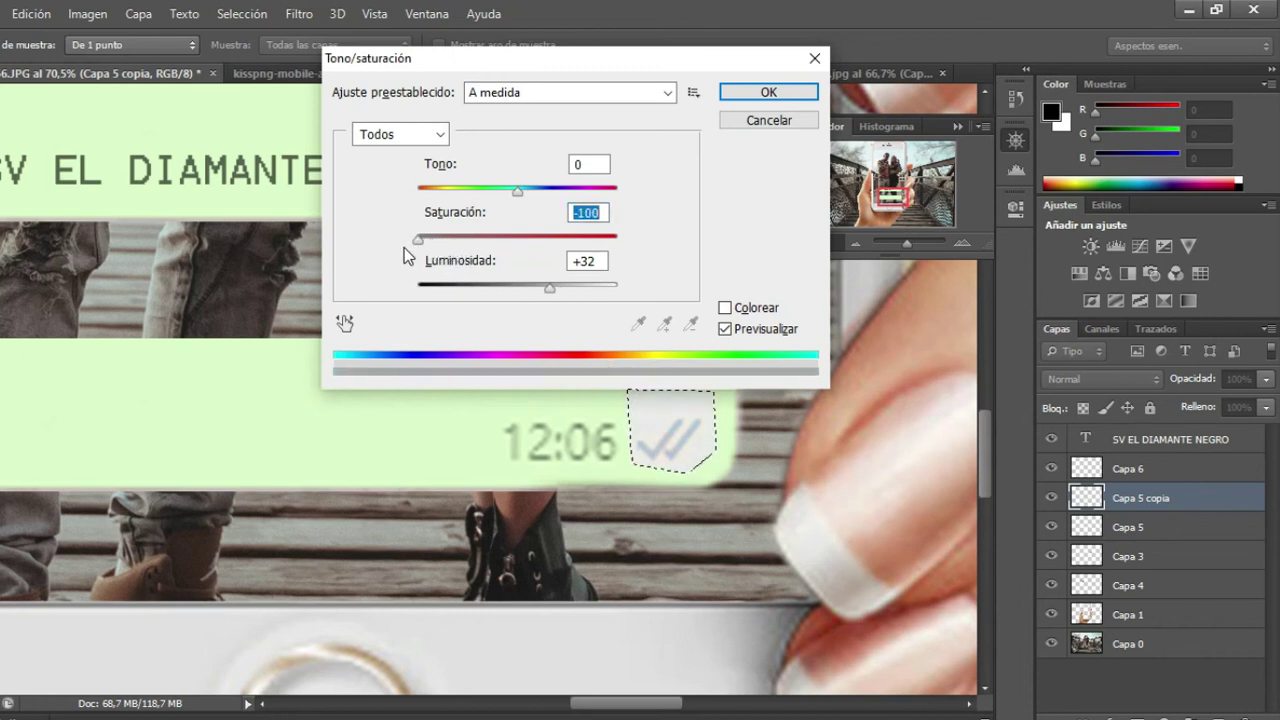
click(768, 92)
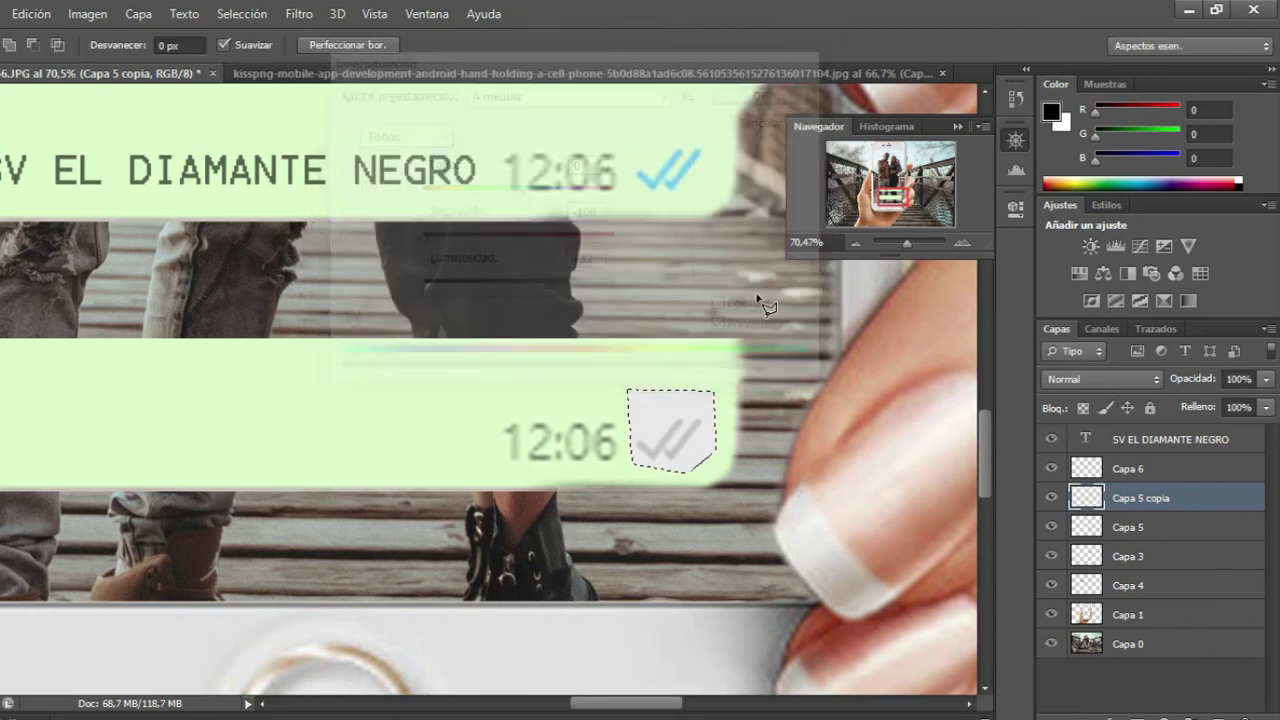
Clear the stray lasso selection, restore the freehand Lasso, and zoom out to the whole phone.
key(ctrl+d)
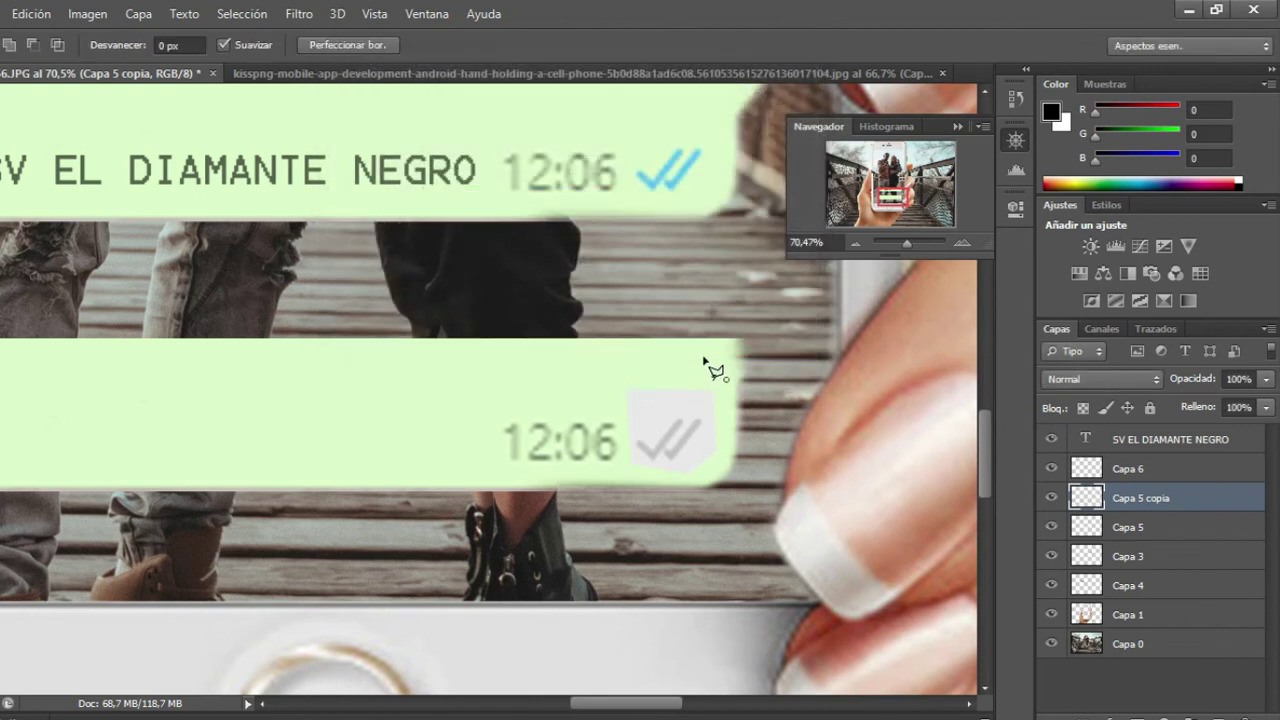
click(703, 355)
scroll(270, 288, left, 2)
double_click(272, 289)
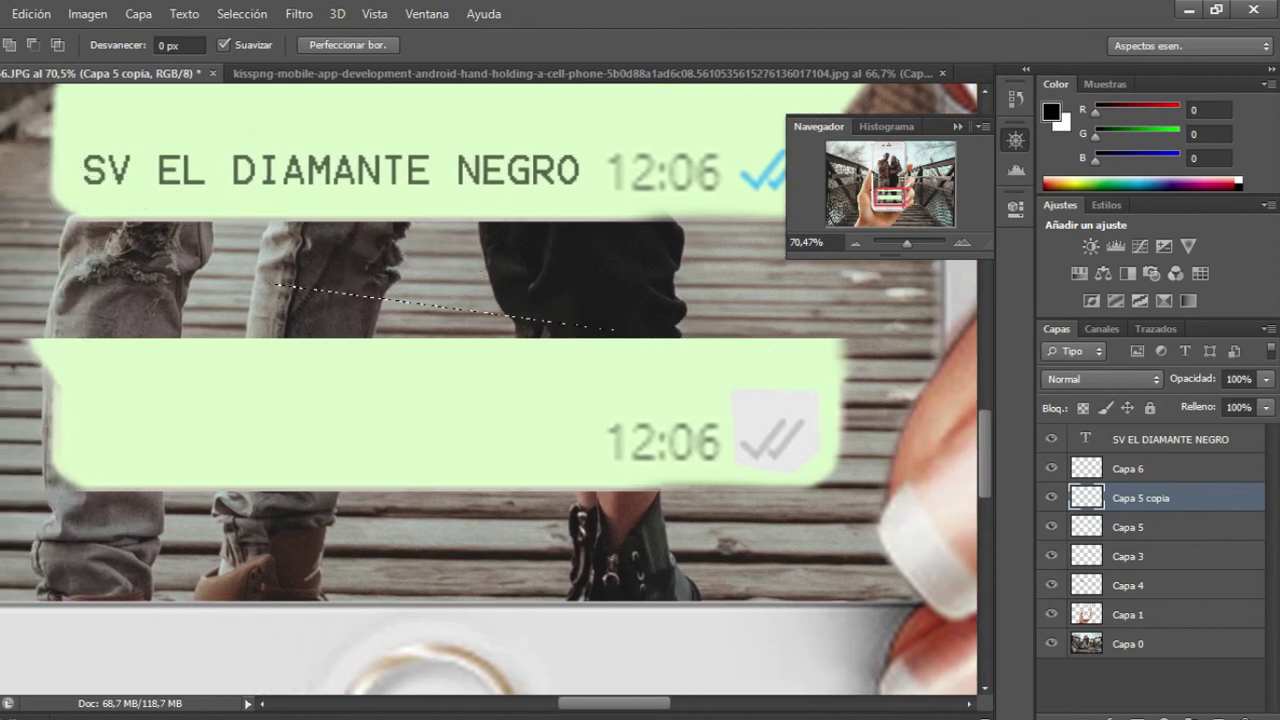
right_click(2, 152)
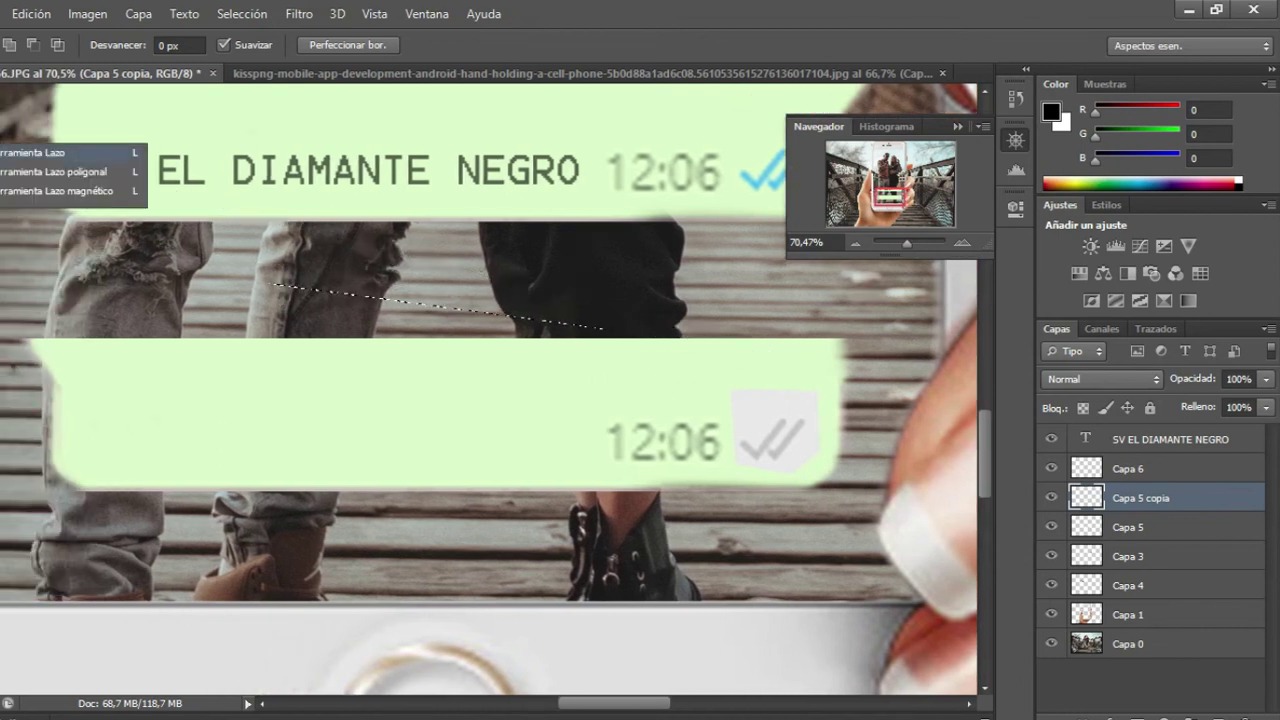
click(30, 152)
key(ctrl+d)
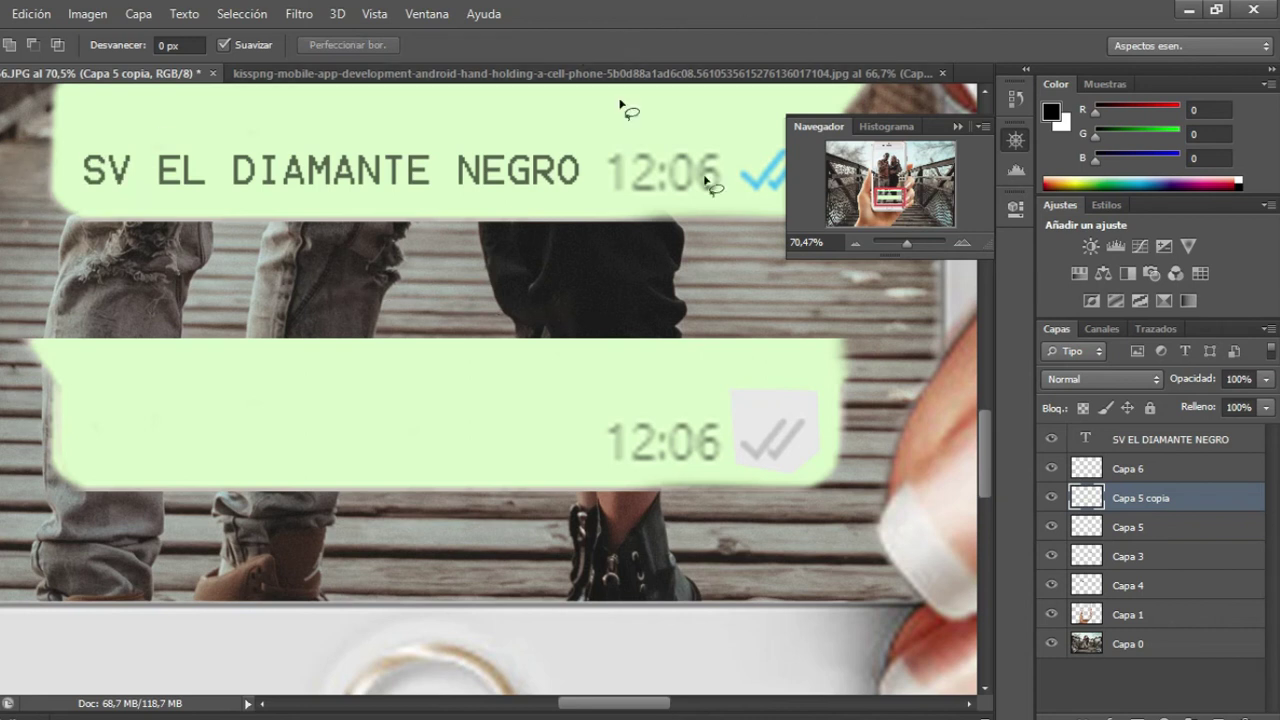
drag(909, 242, 905, 247)
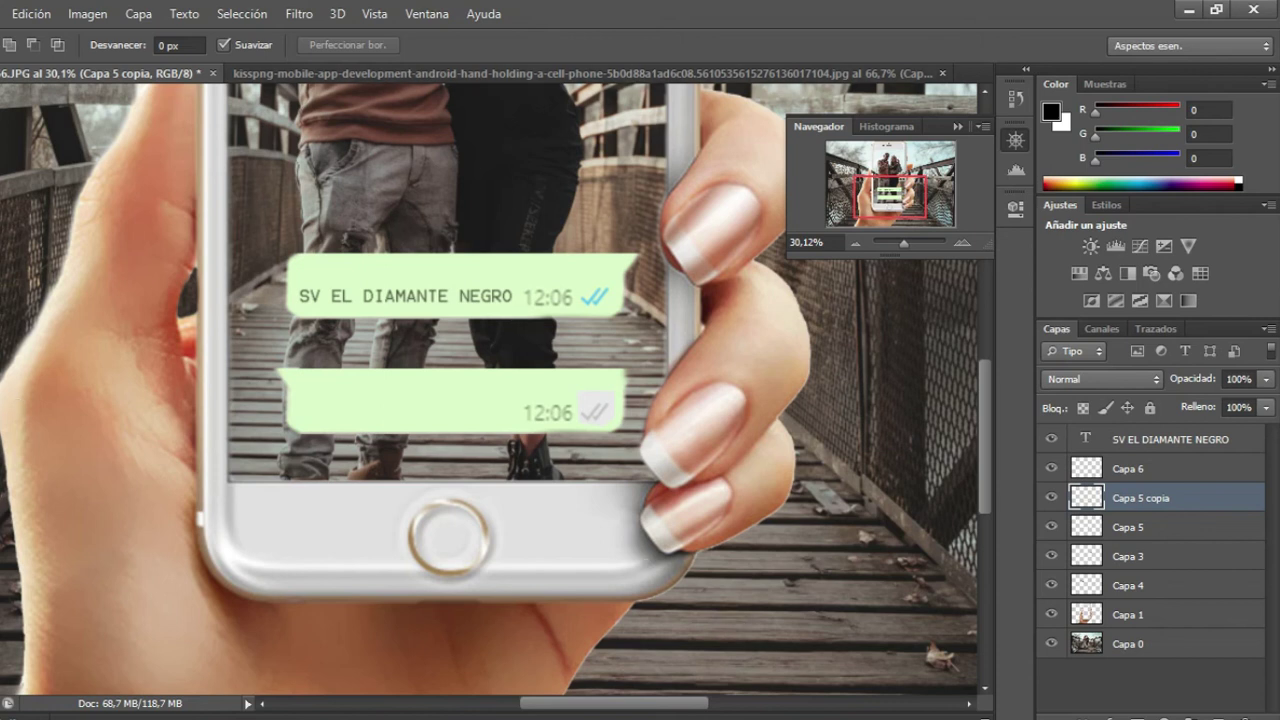
Type 'SOLO DIME' at 17 pt in a paragraph box fitted to the lower chat bubble.
key(t)
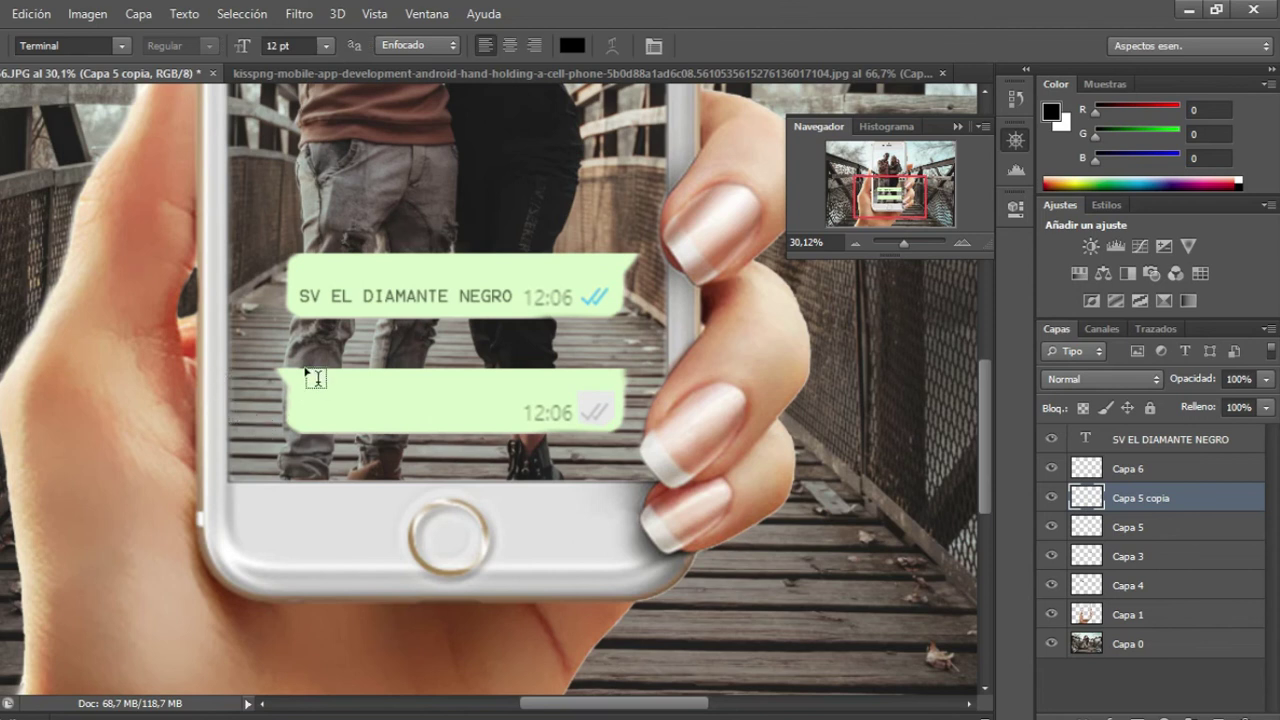
drag(301, 370, 585, 416)
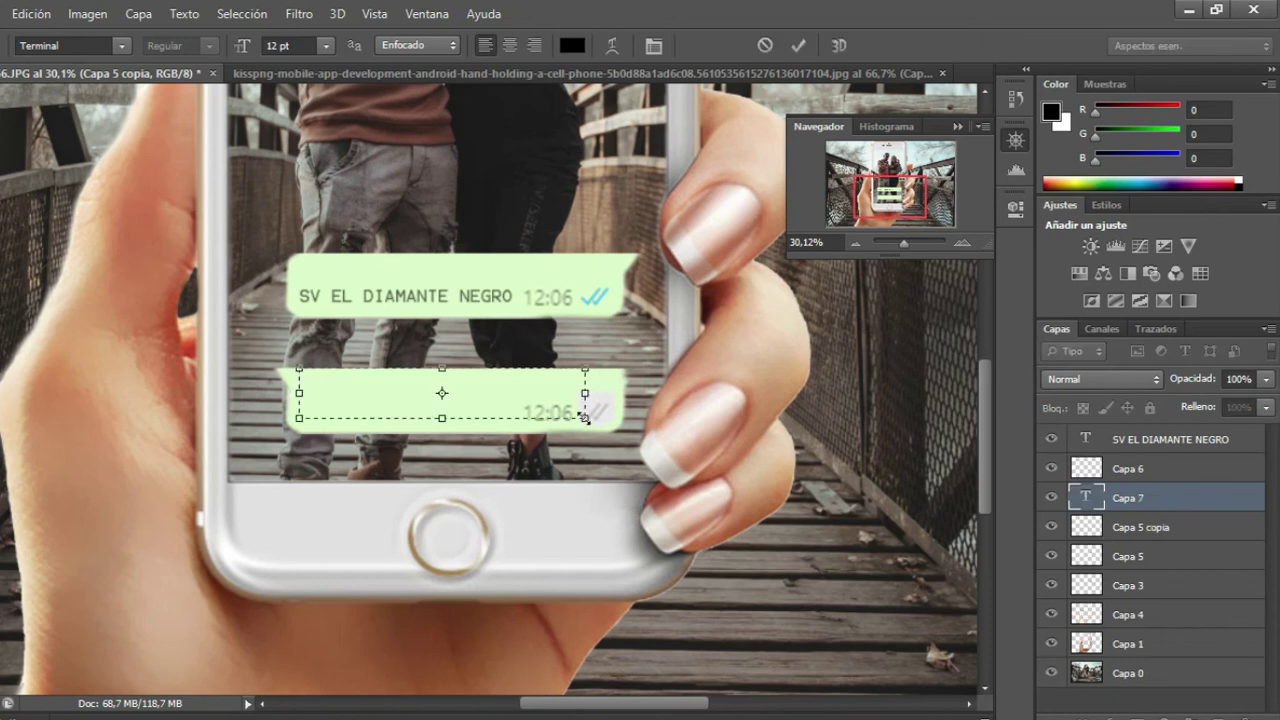
text(SOLO)
text( DIME)
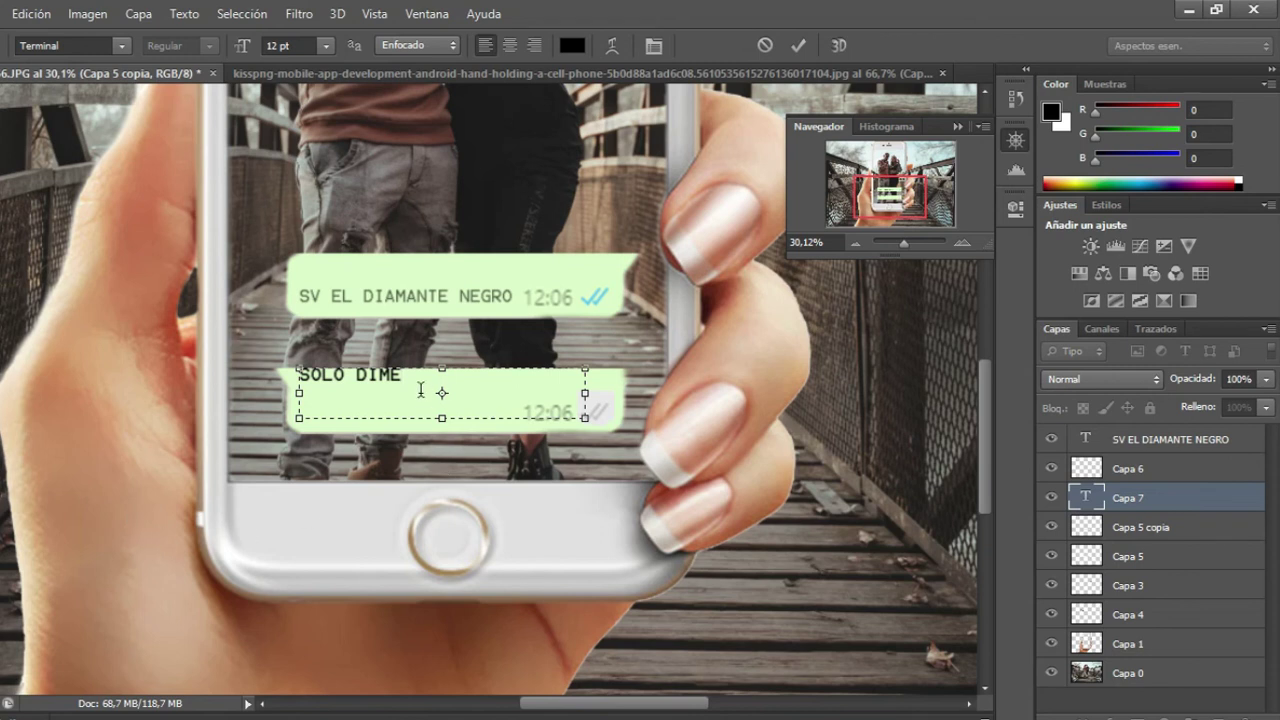
drag(421, 389, 292, 378)
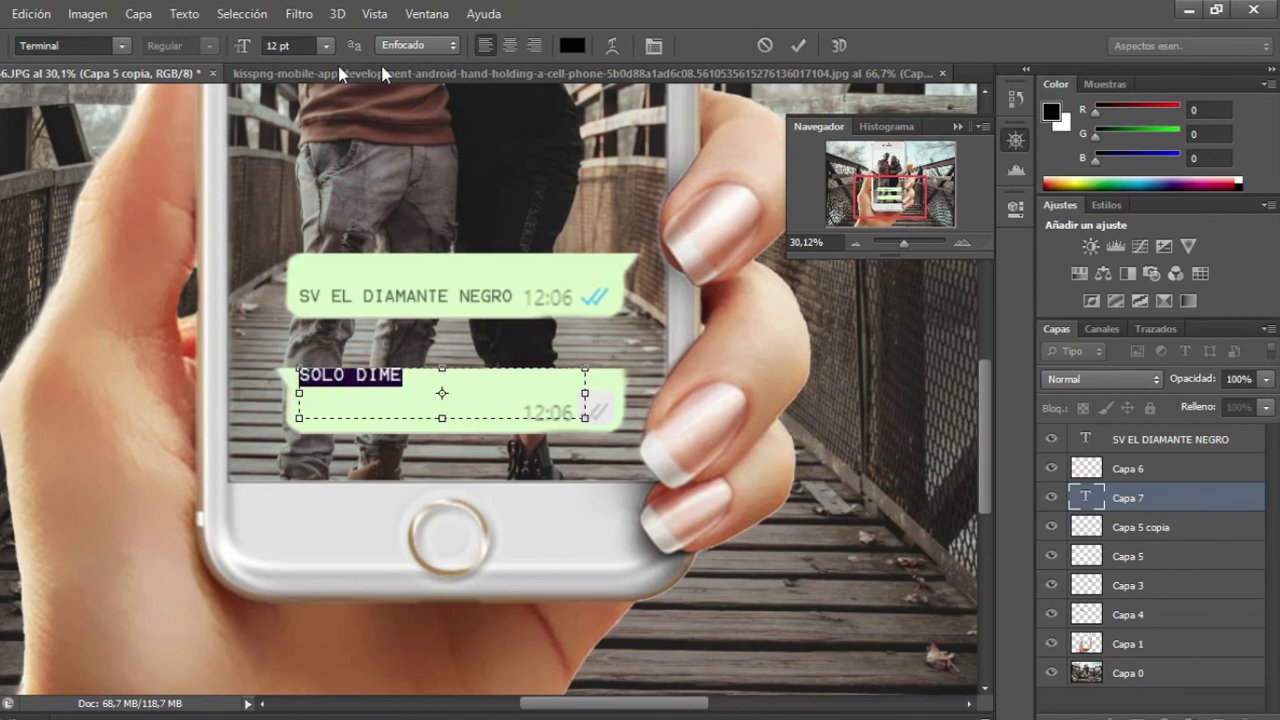
click(288, 45)
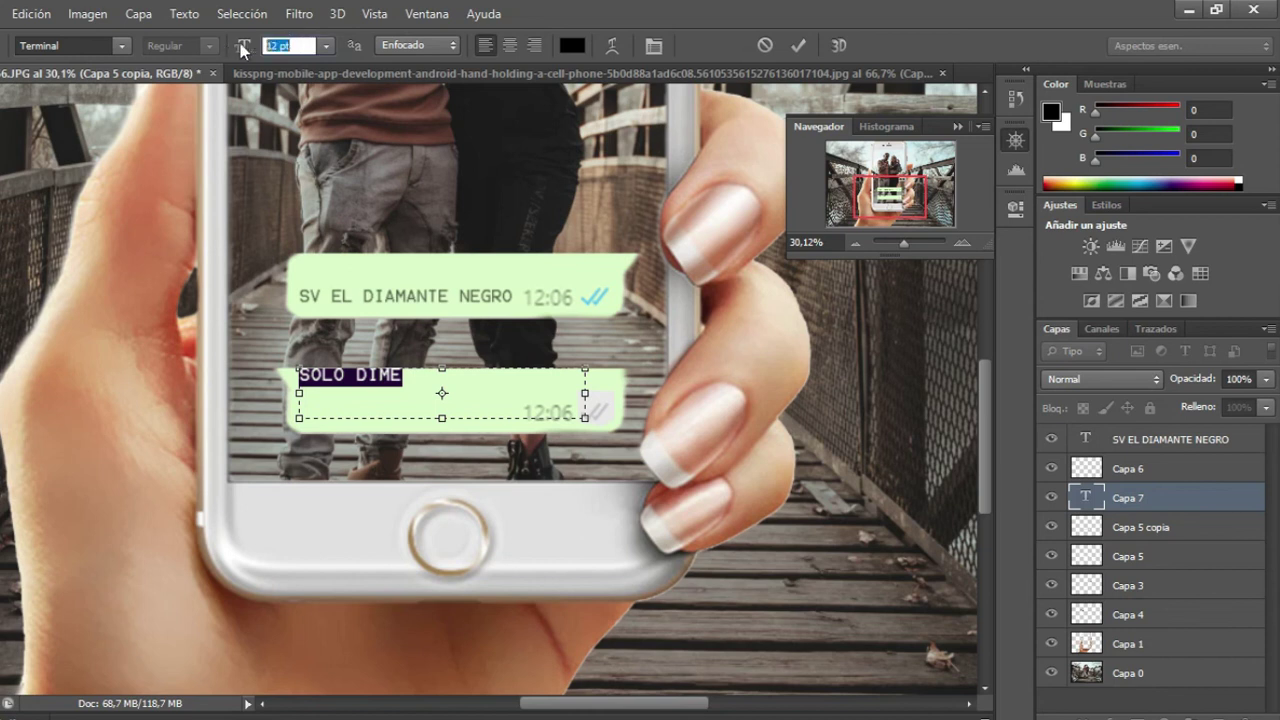
key(Up)
key(Up)
key(Up)
key(Up)
key(Up)
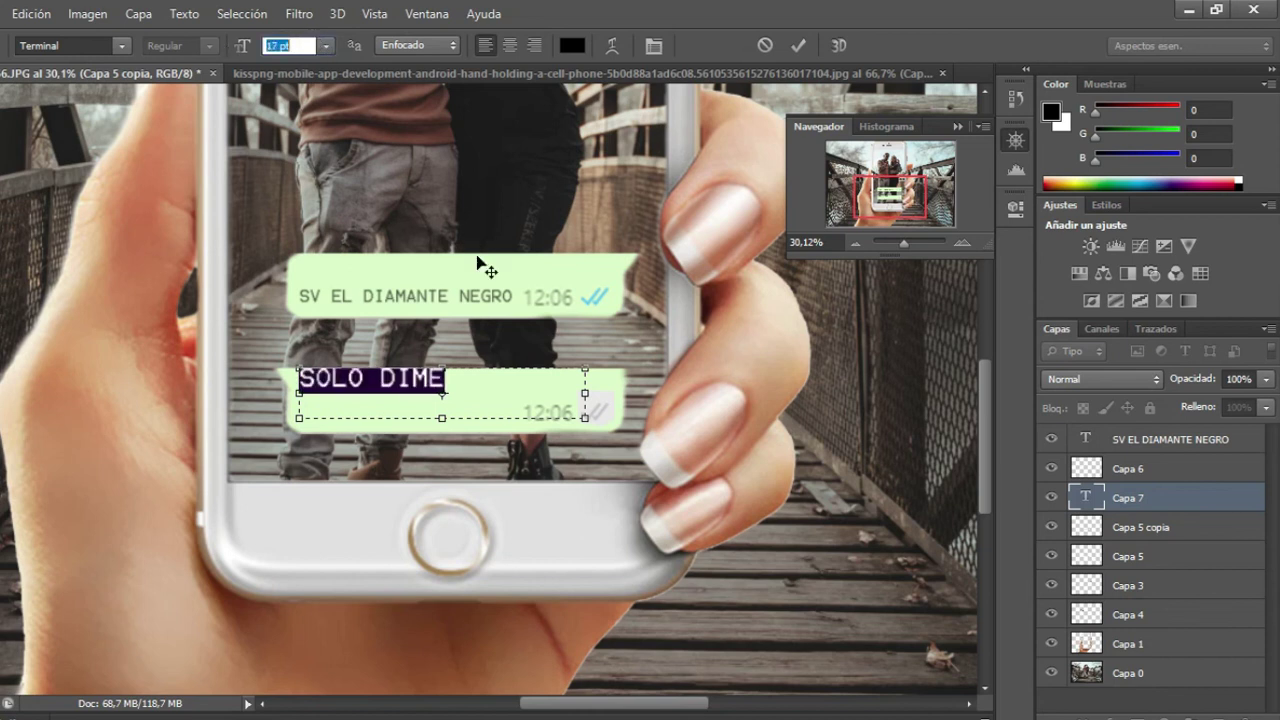
click(480, 385)
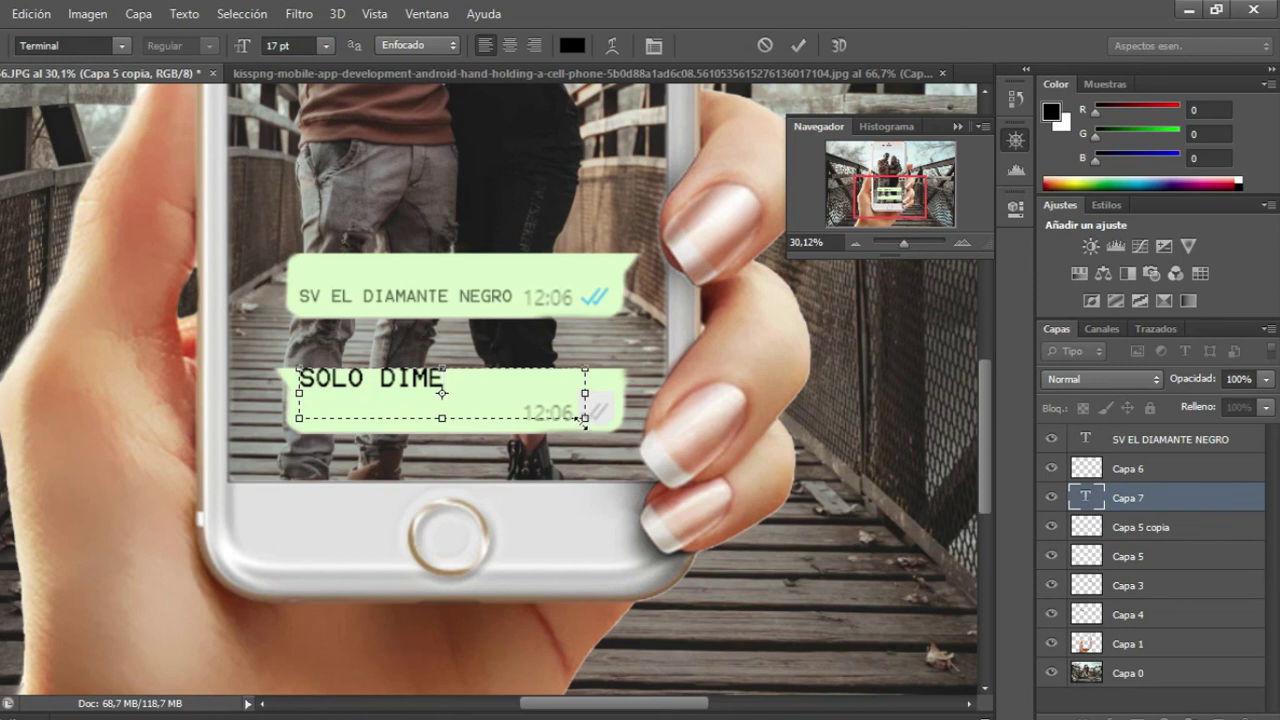
drag(586, 420, 518, 408)
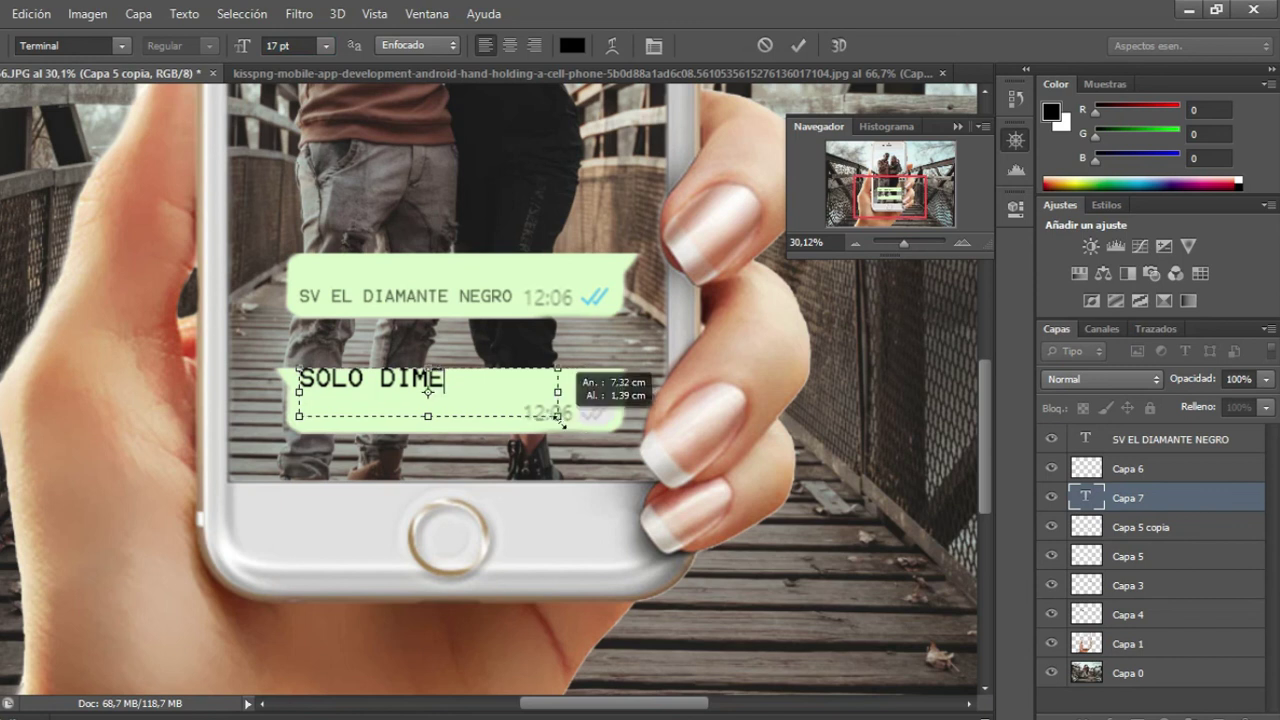
click(428, 385)
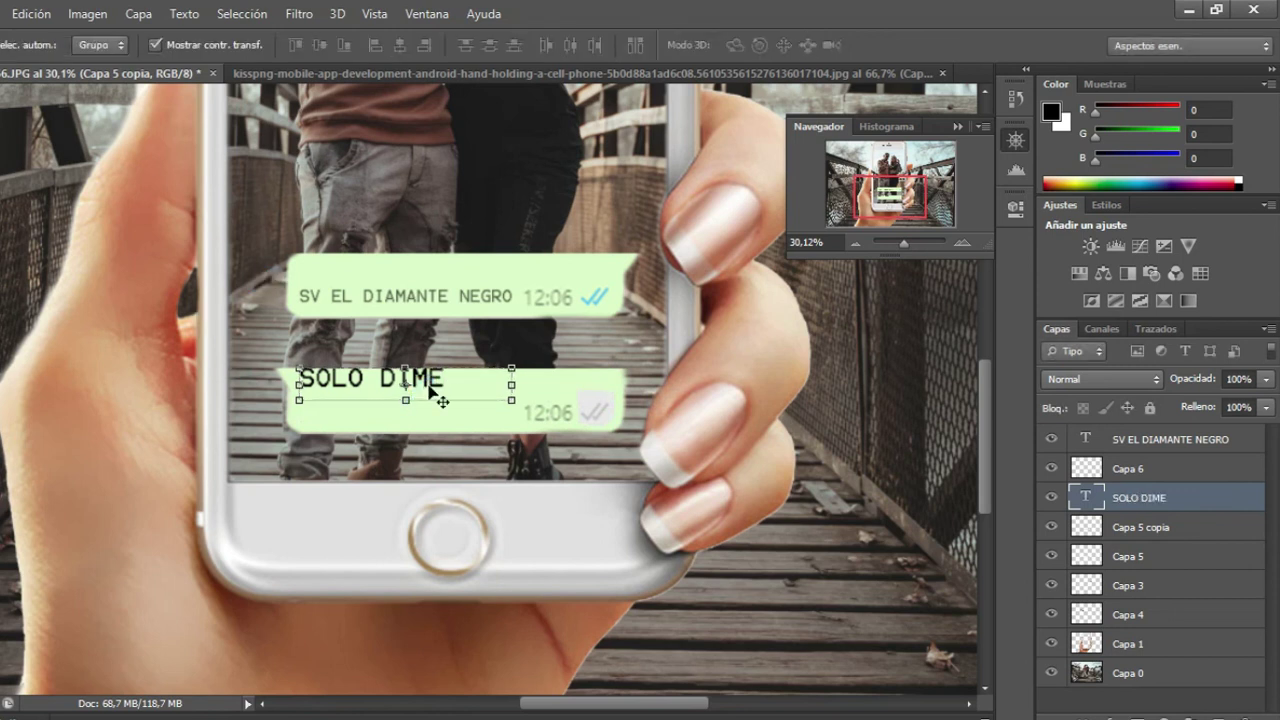
Move the SOLO DIME text lower in the bubble and fade its layer to 69% opacity.
drag(430, 379, 471, 411)
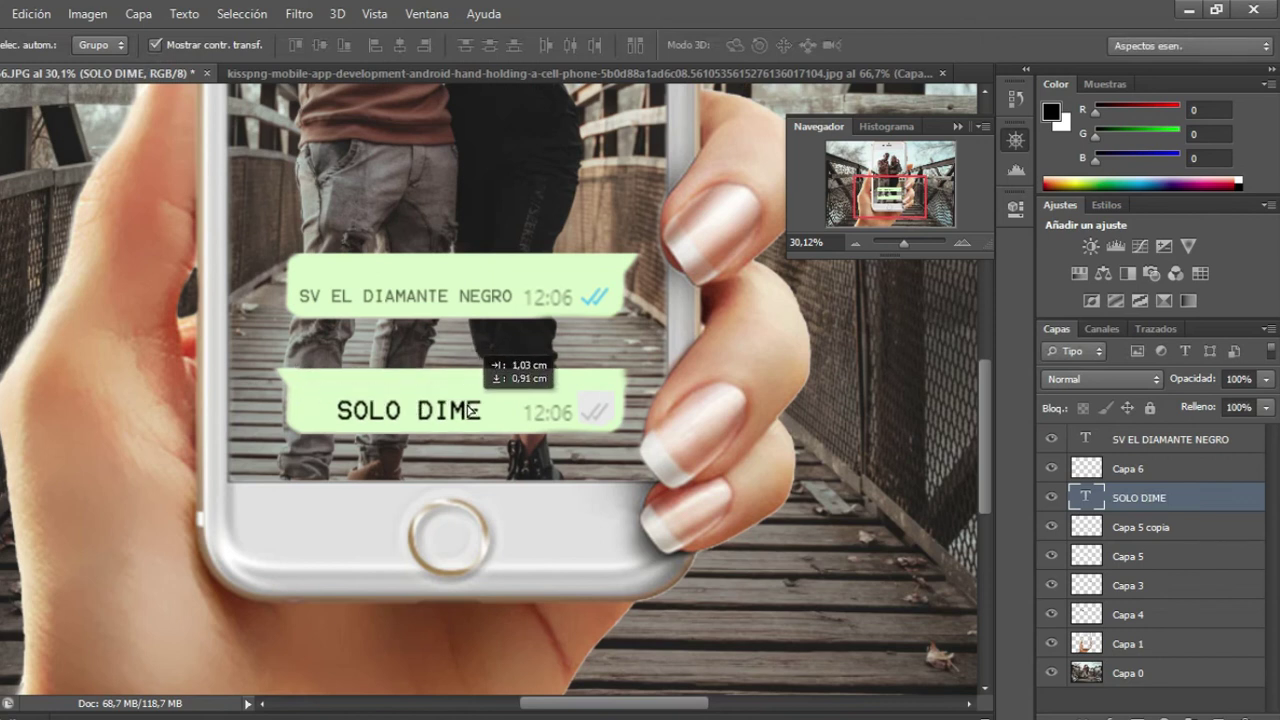
click(1267, 392)
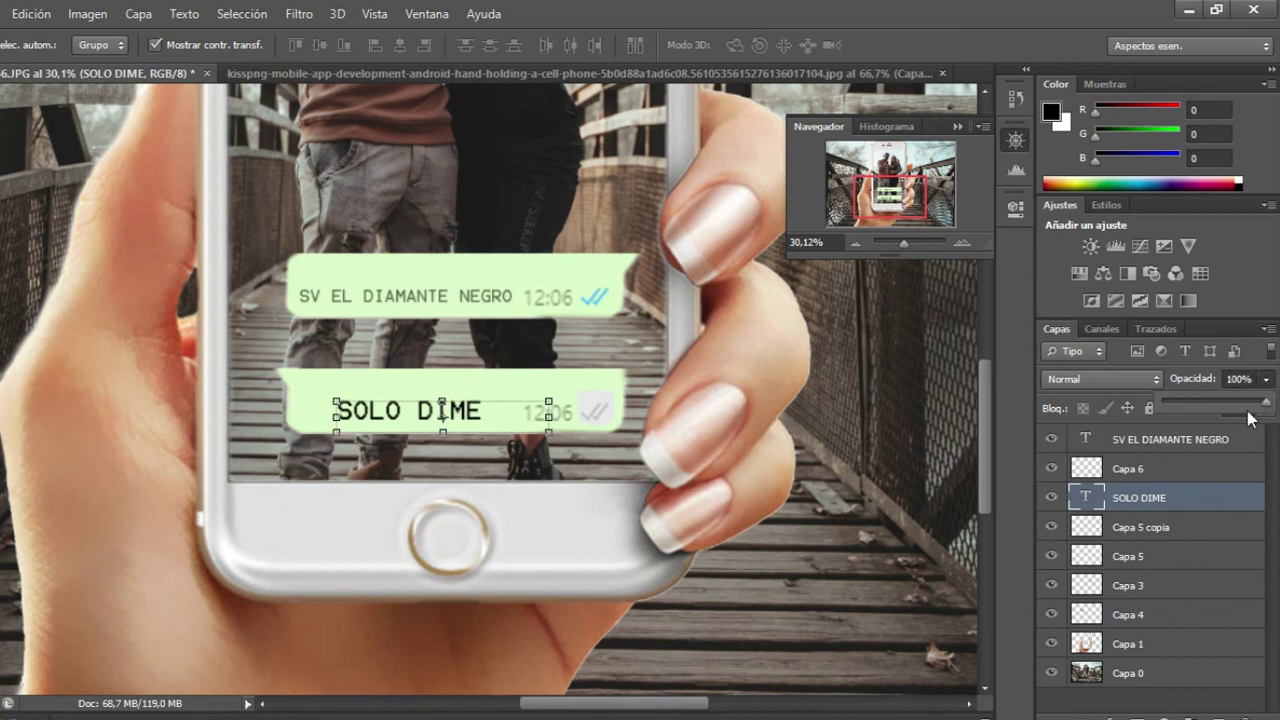
drag(1264, 401, 1236, 406)
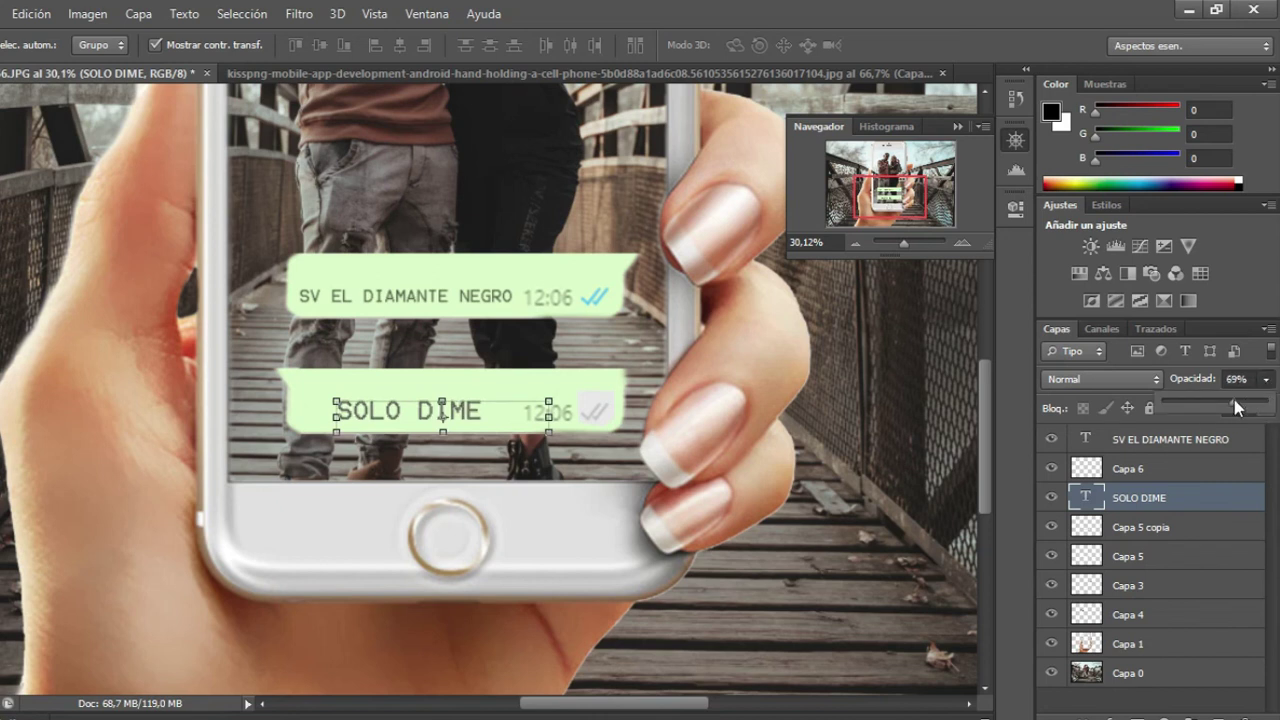
key(m)
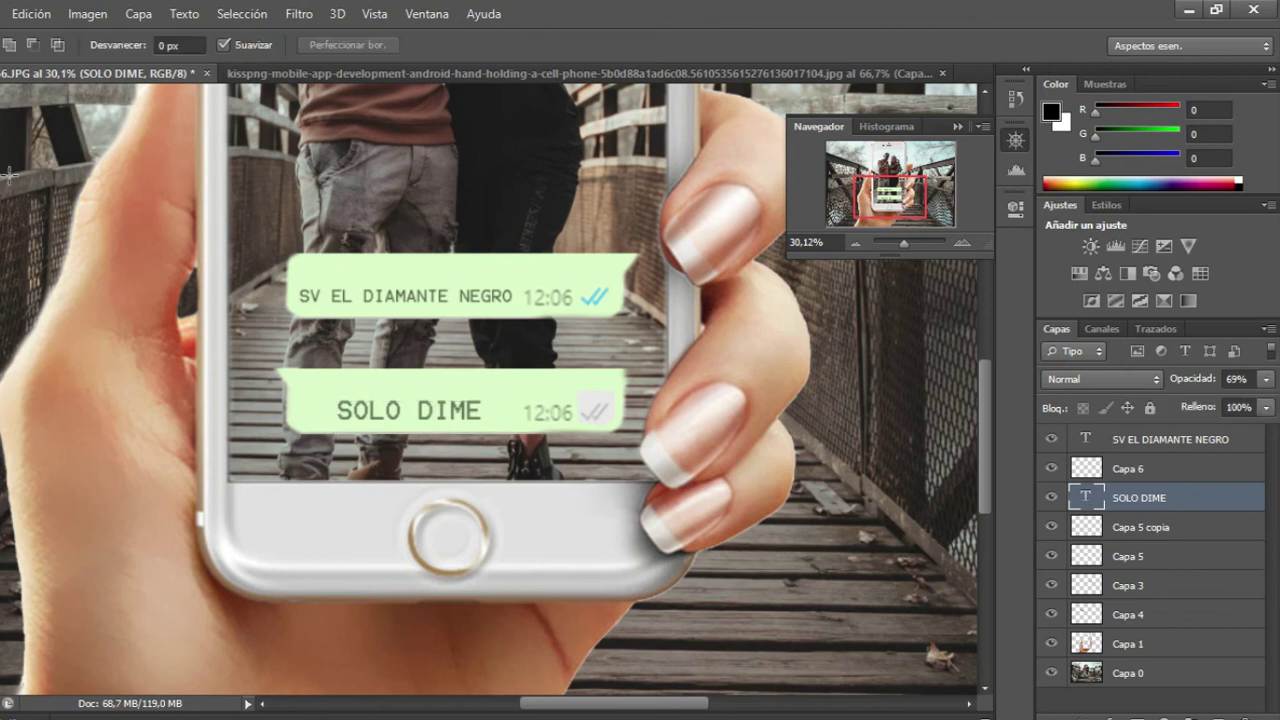
drag(902, 245, 903, 250)
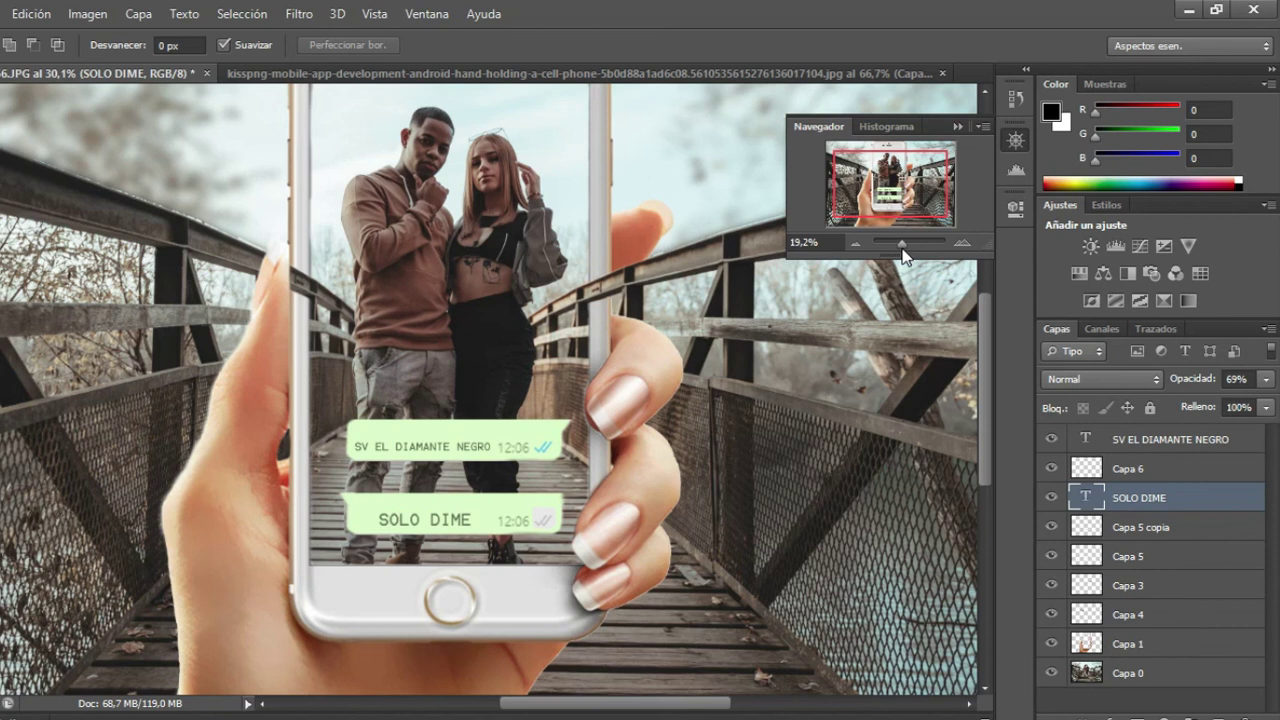
Drag the Navigator zoom slider until the whole bridge composite fits the window.
drag(902, 250, 905, 258)
drag(903, 256, 898, 250)
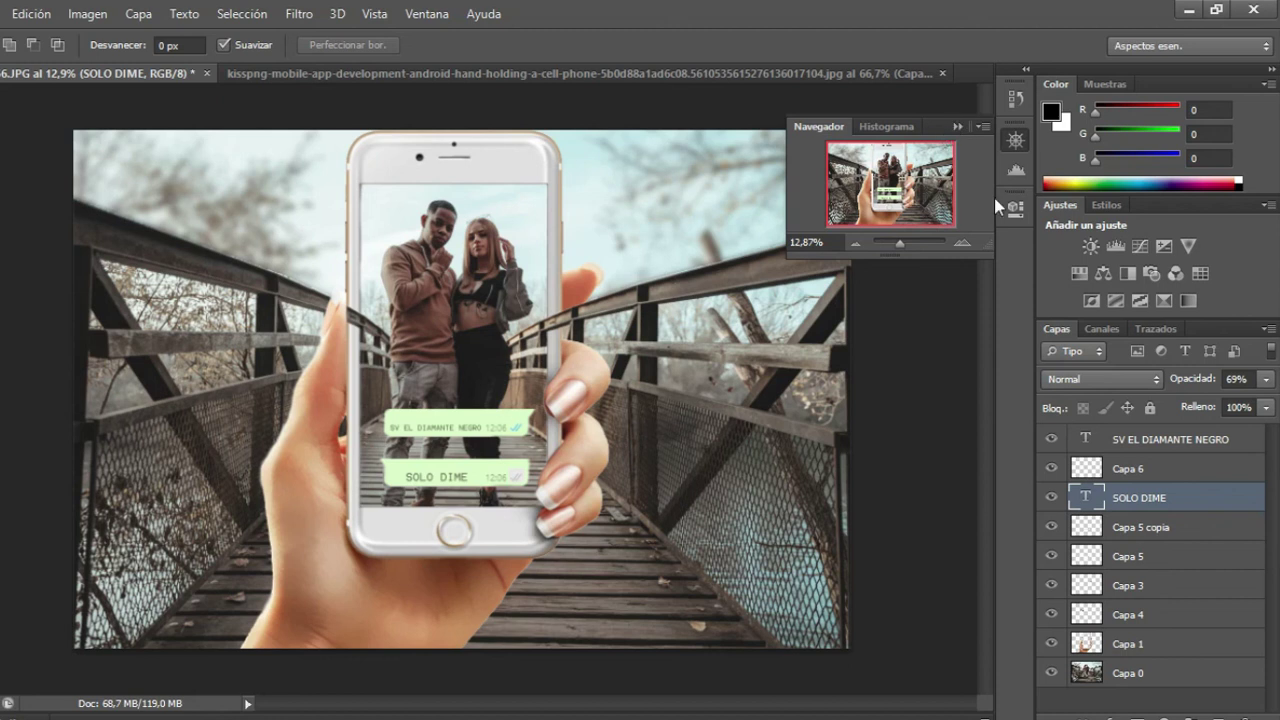
Trace a Polygonal Lasso selection around the right bridge side beside the phone, with Capa 0 active.
click(958, 126)
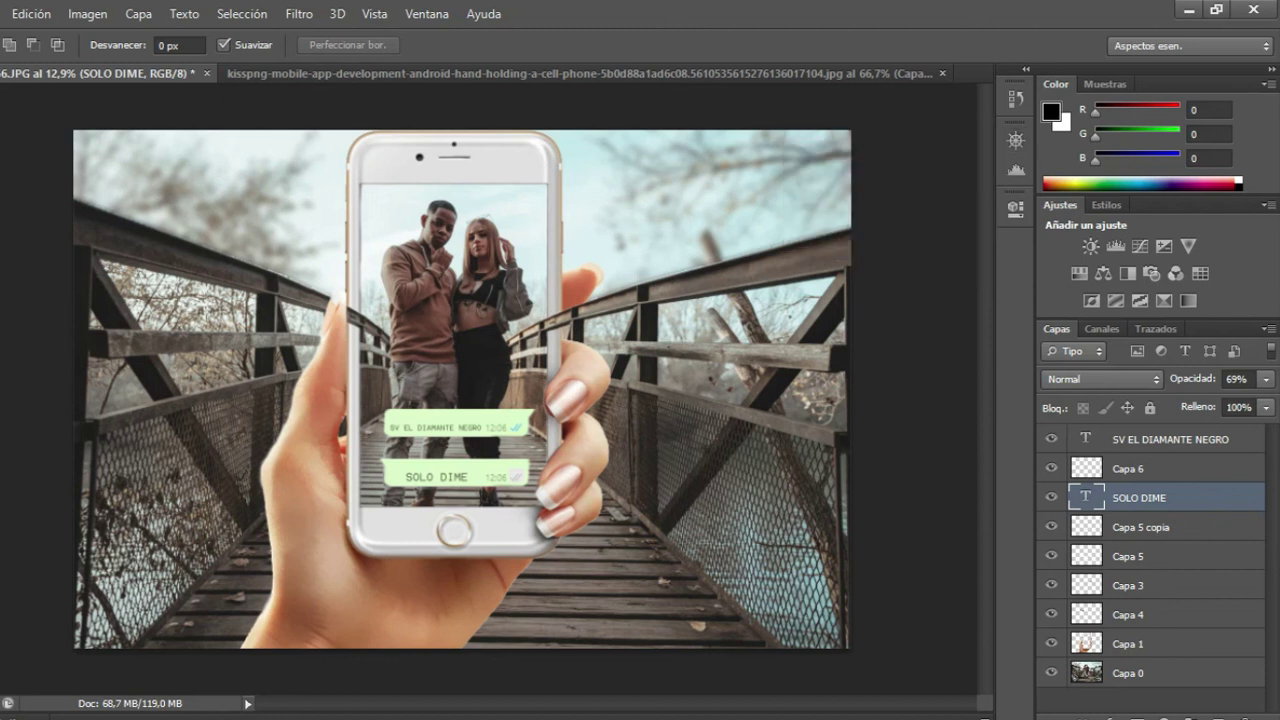
click(2, 152)
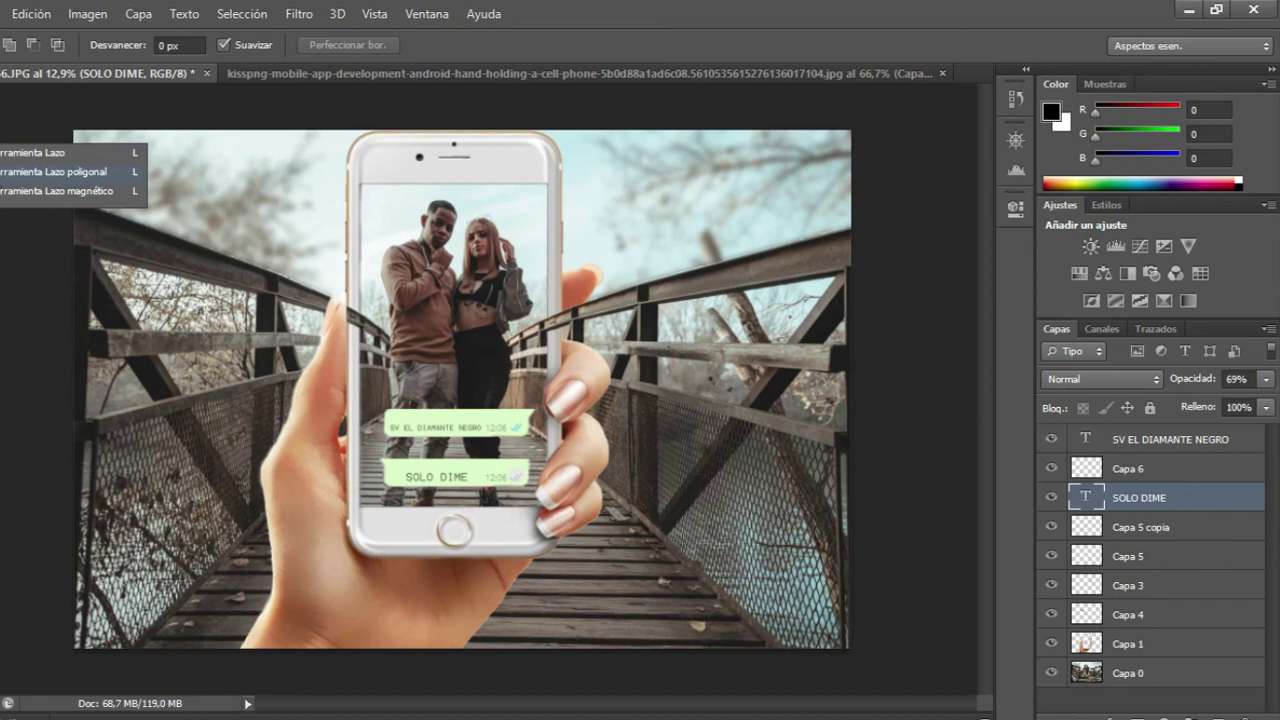
click(50, 172)
click(867, 213)
click(602, 290)
click(613, 355)
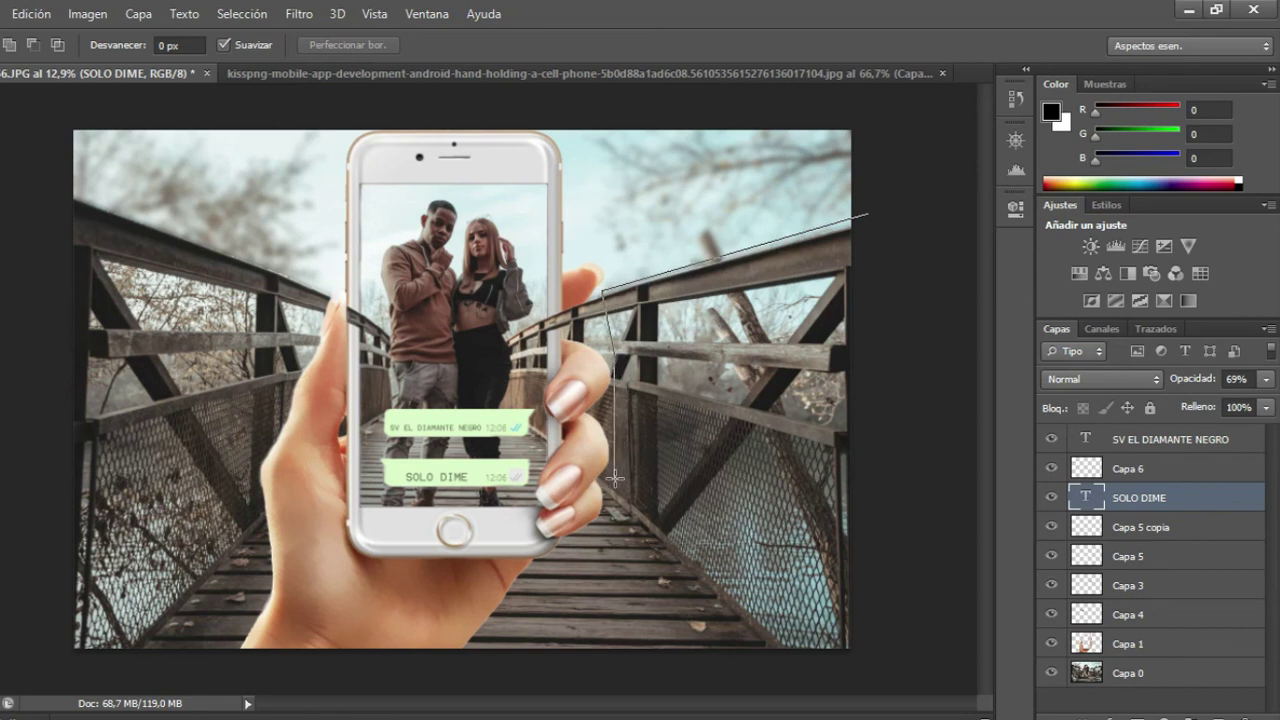
click(614, 503)
double_click(856, 690)
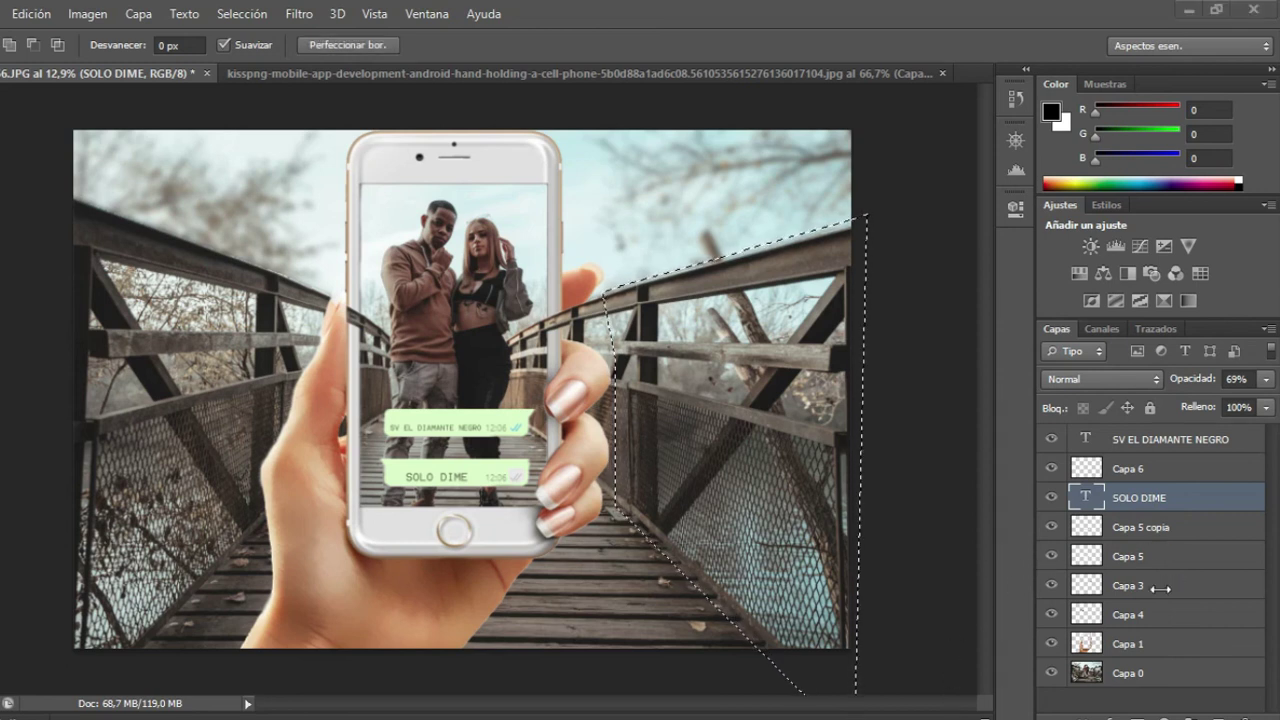
click(1140, 676)
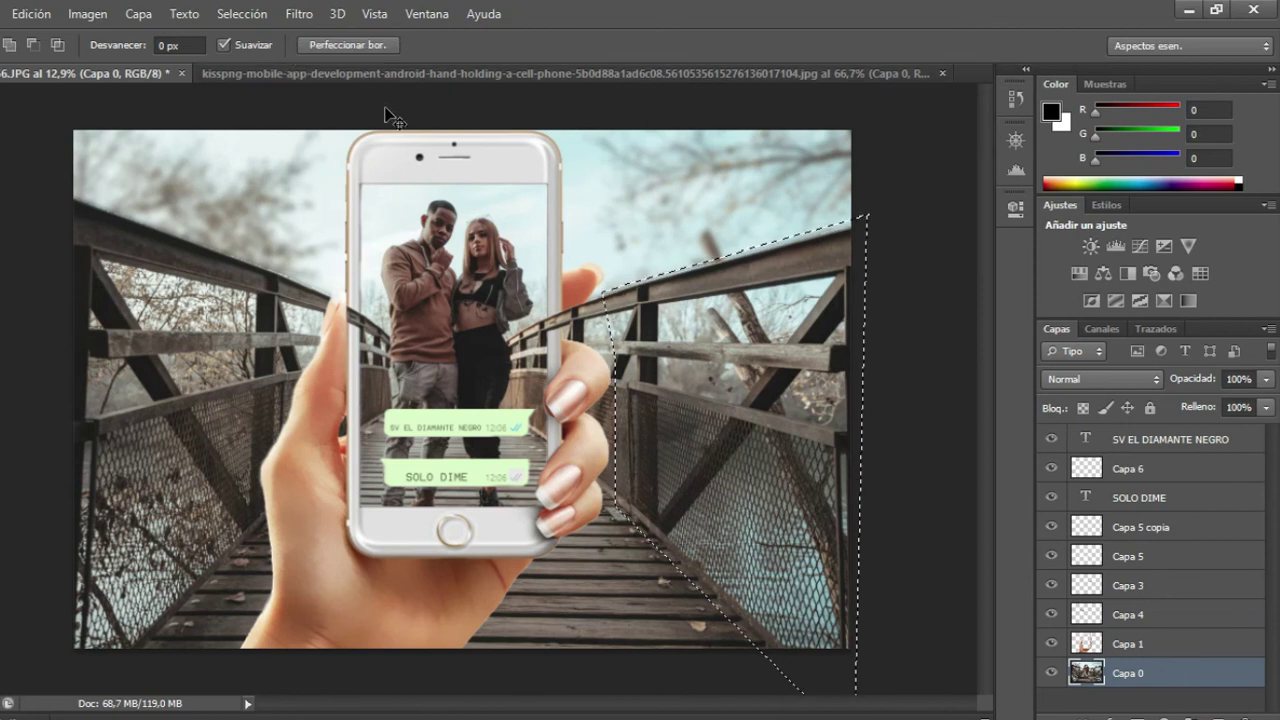
Copy the selection to layer Capa 7 and apply Desenfoque de movimiento at angle 0, distance 154.
key(ctrl+j)
click(299, 14)
mouse_move(390, 141)
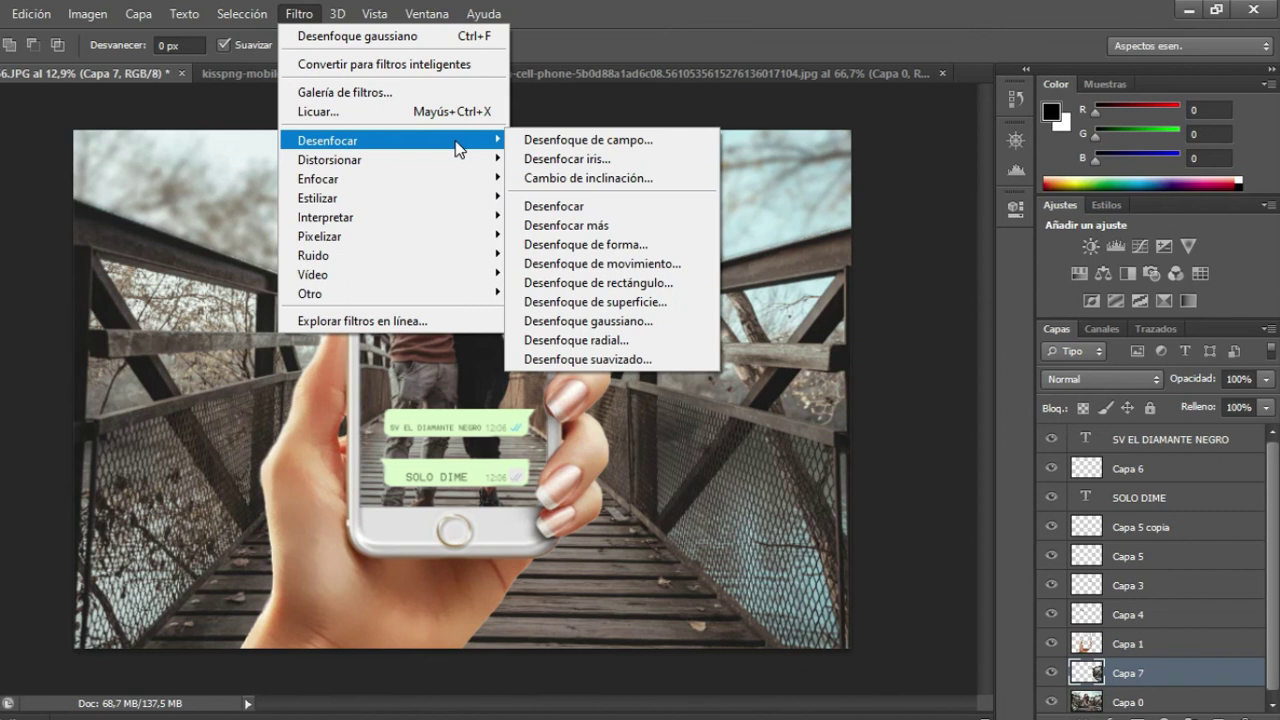
click(678, 266)
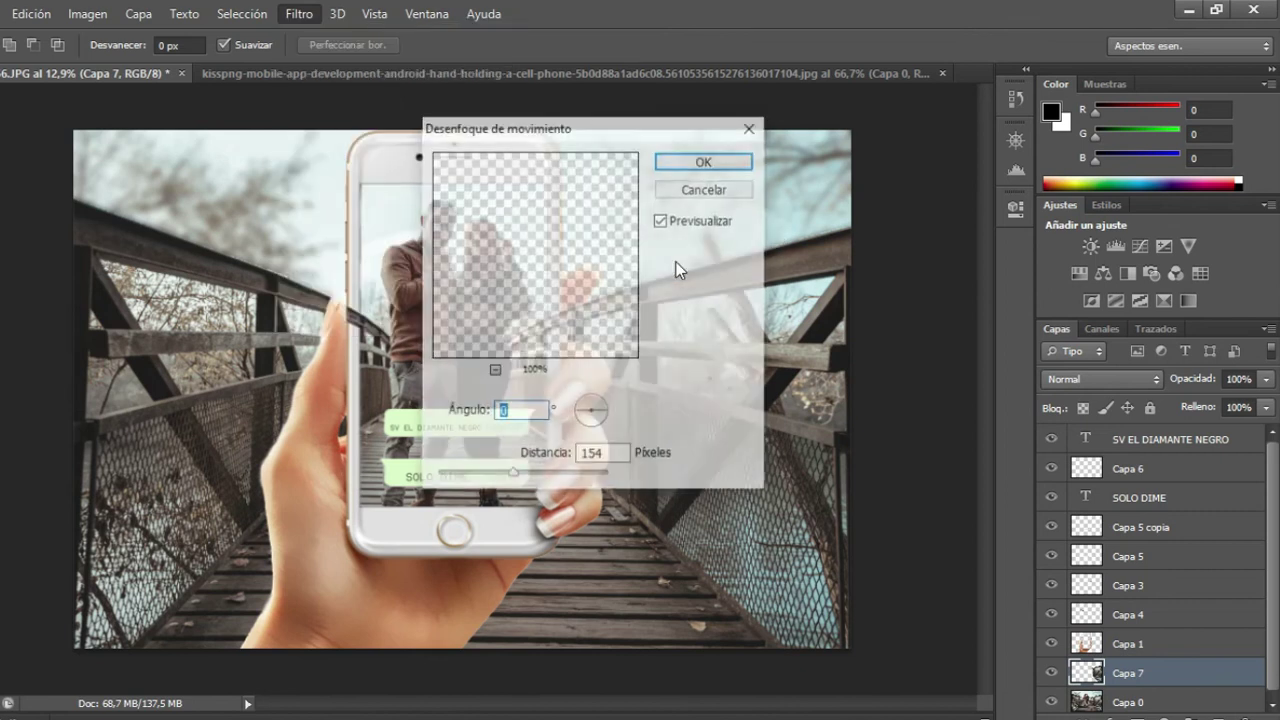
mouse_move(697, 126)
mouse_down()
mouse_move(5, 352)
mouse_move(183, 270)
mouse_move(183, 323)
mouse_up()
click(196, 359)
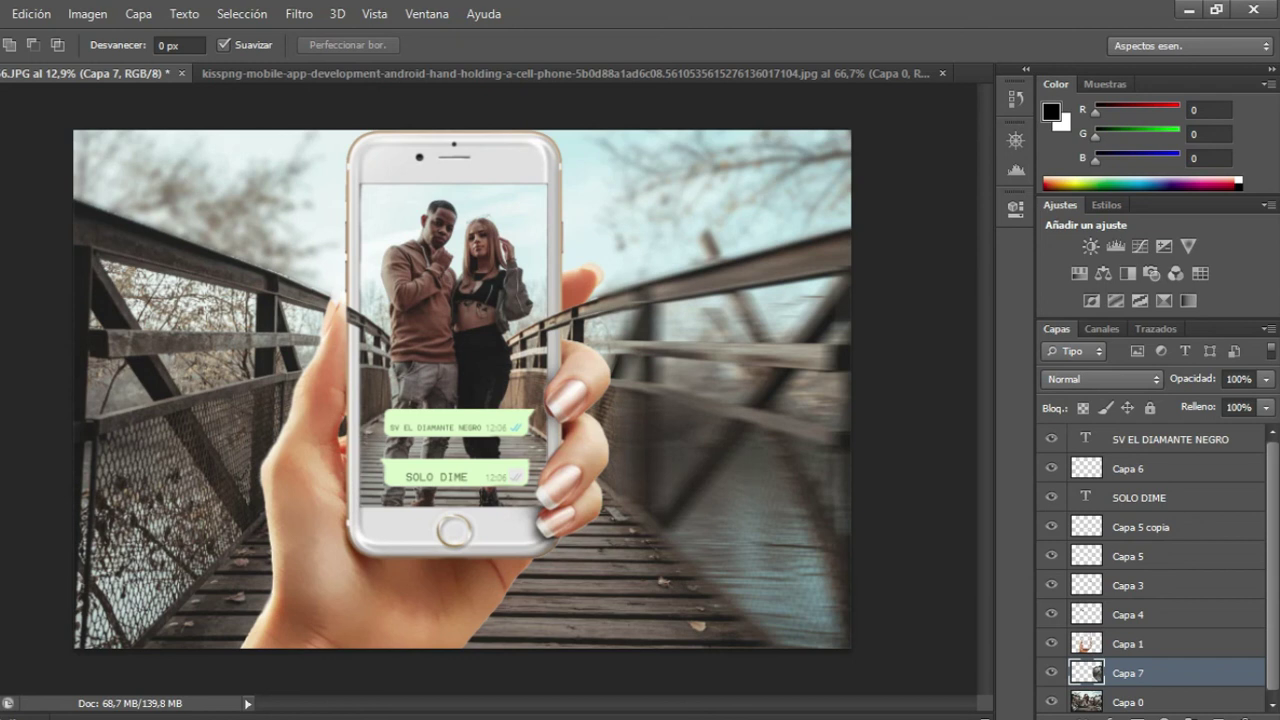
key(e)
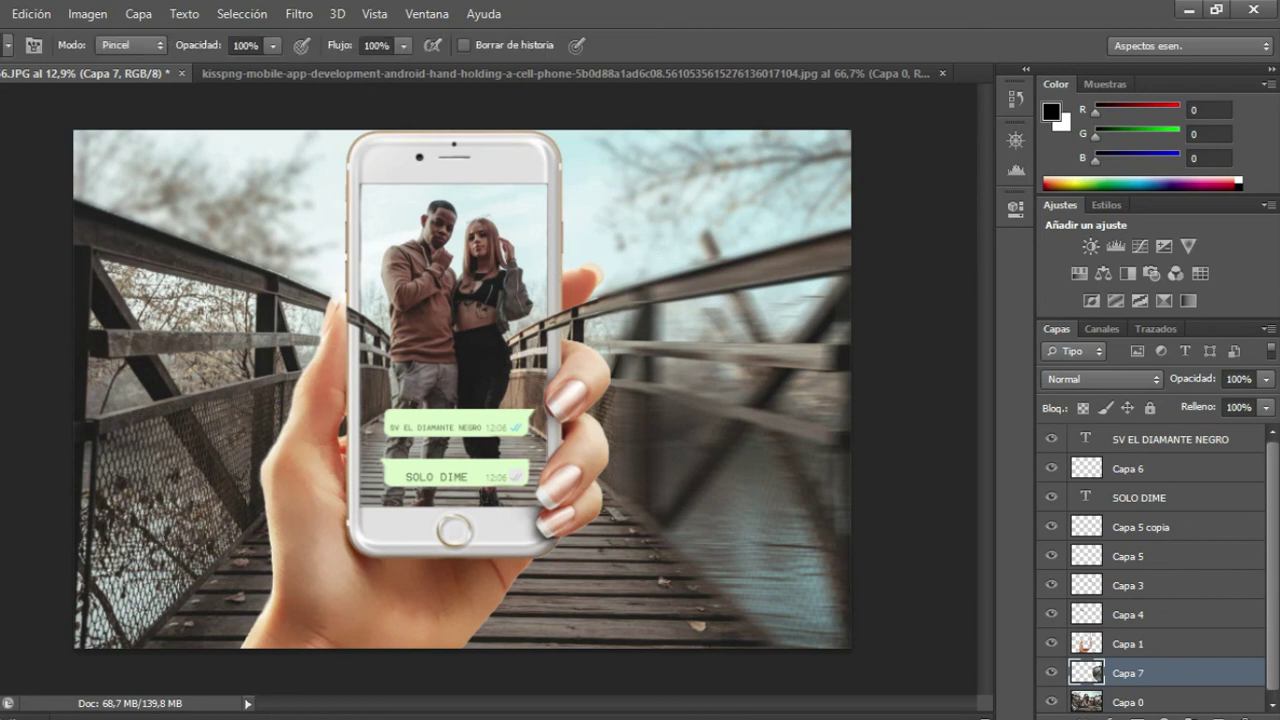
Set the eraser to 182 px, erase Capa 7's blur along the upper right railing, then reselect Capa 0.
click(30, 46)
drag(37, 110, 54, 110)
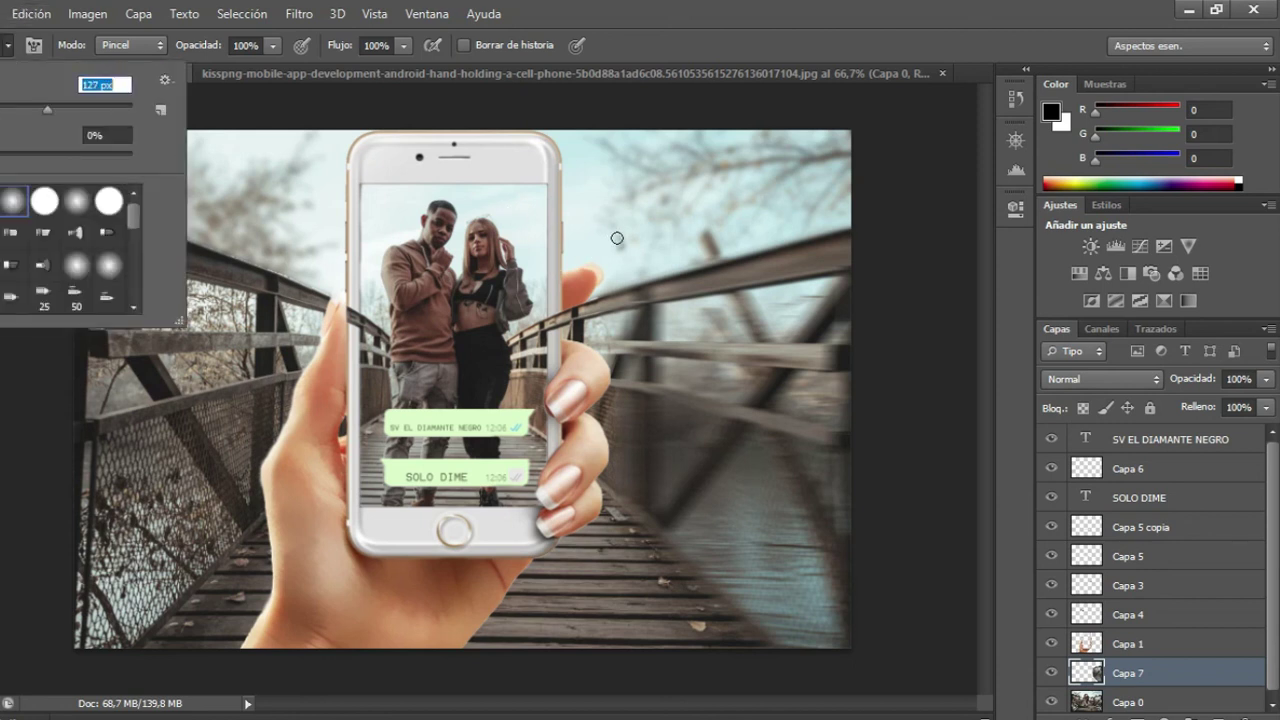
click(74, 108)
click(600, 298)
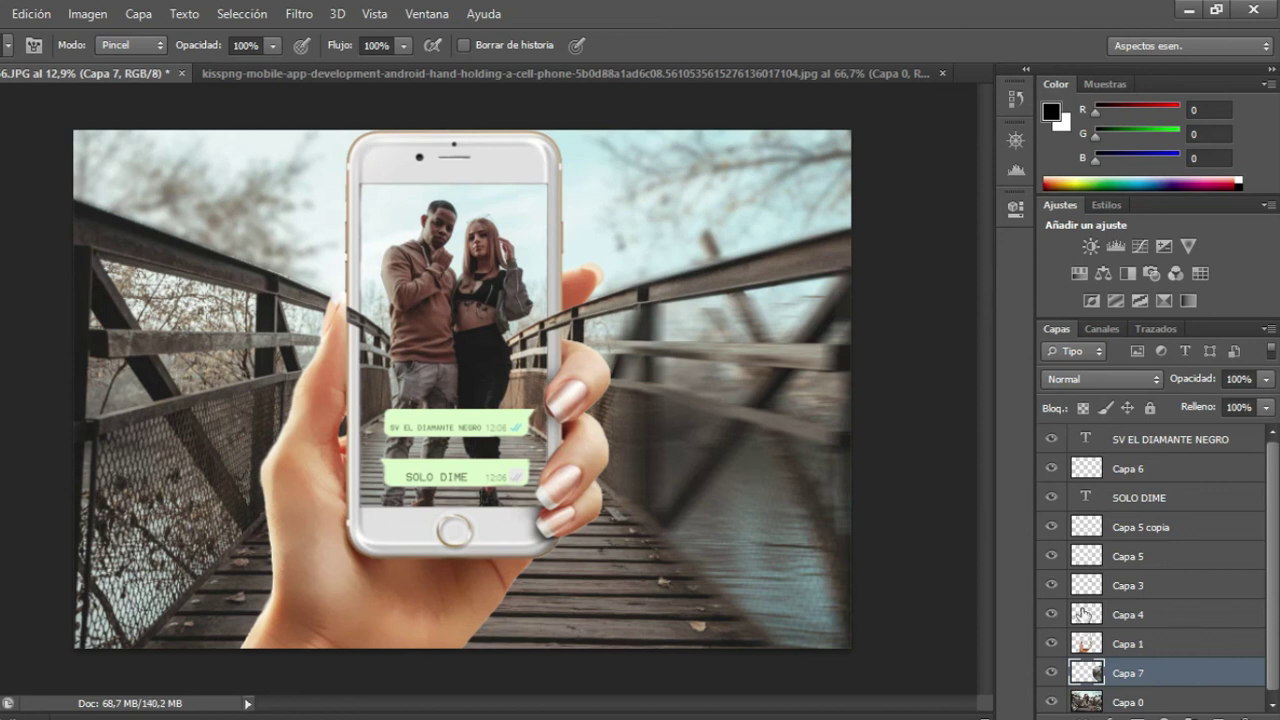
click(1118, 700)
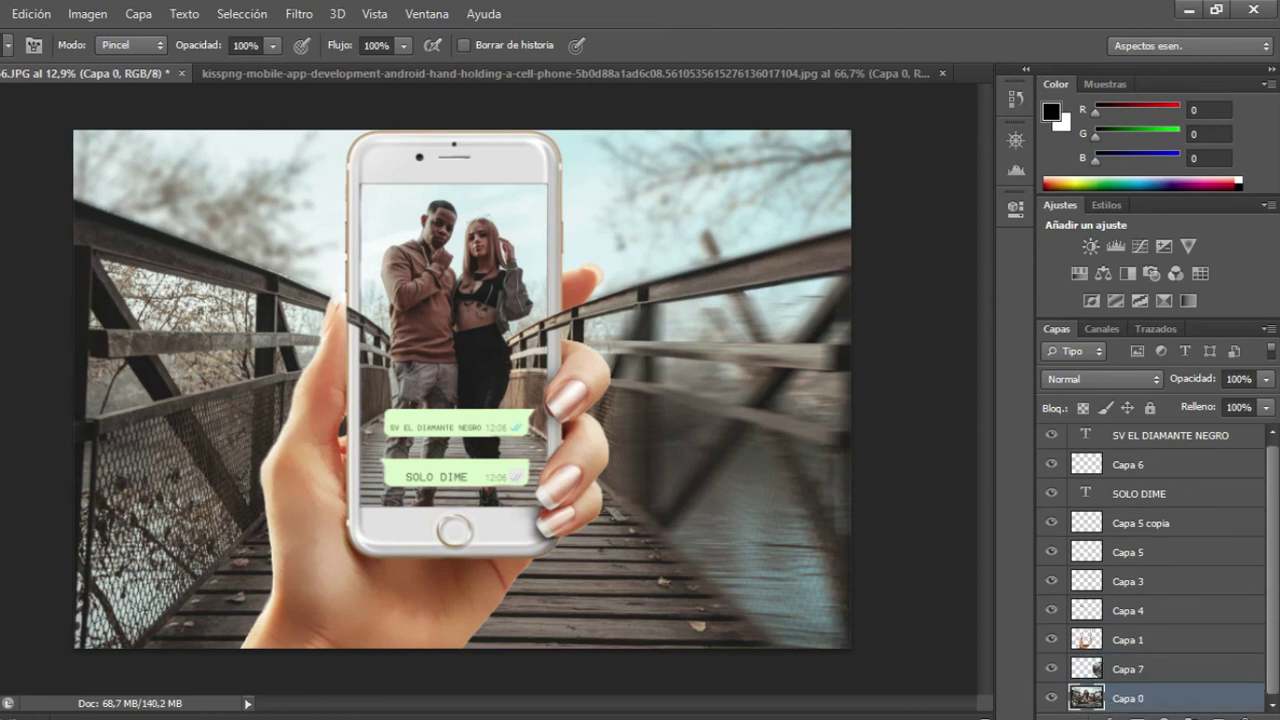
Trace the left bridge side with the Magnetic Lasso and copy it to new layer Capa 8.
key(l)
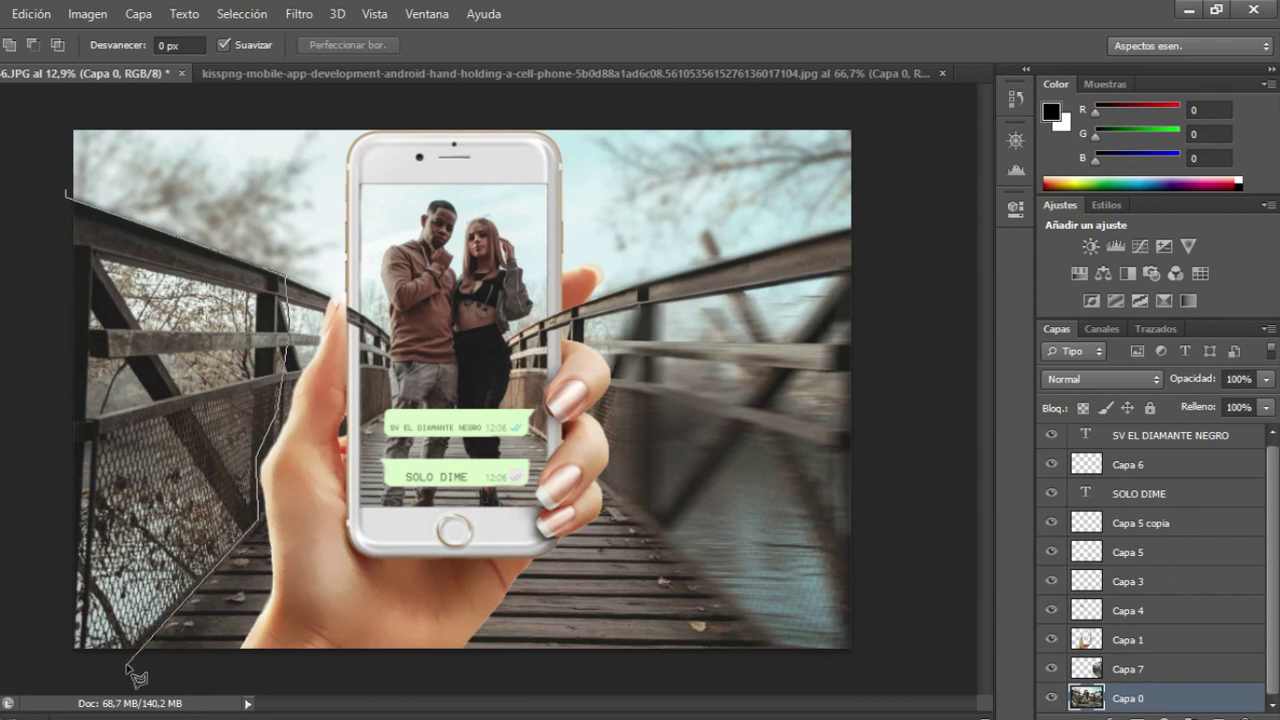
click(35, 668)
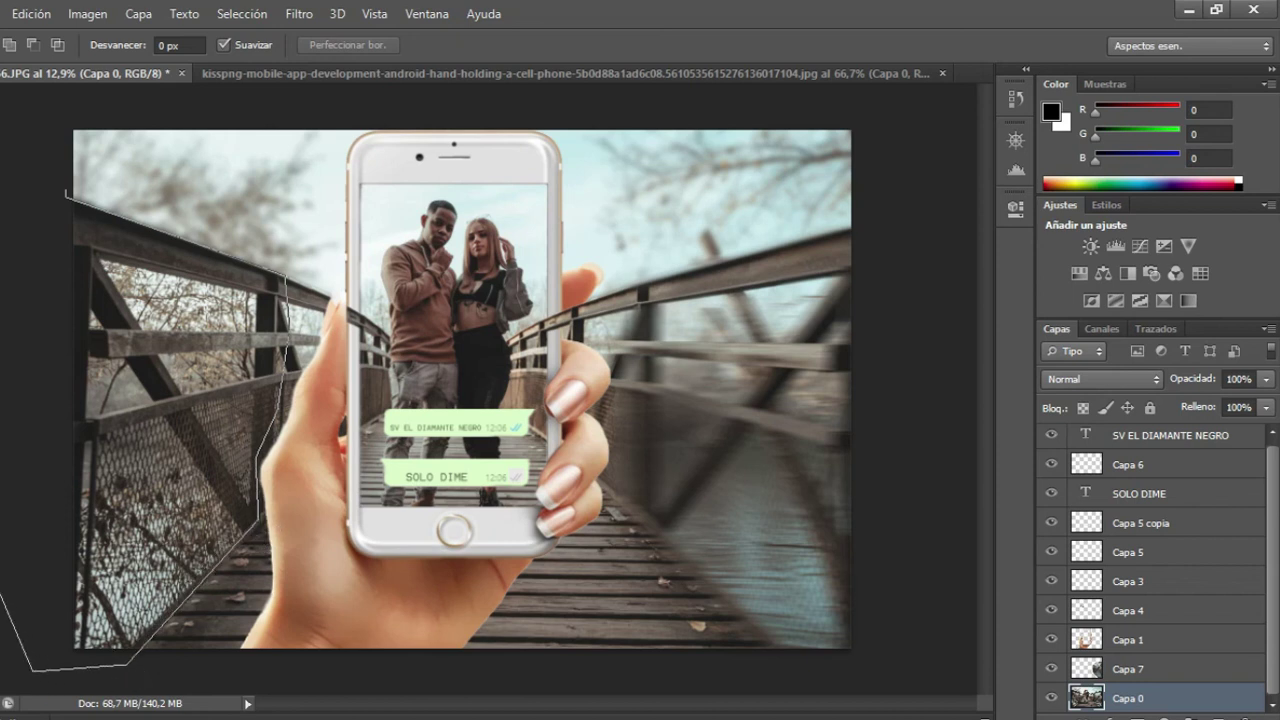
click(70, 203)
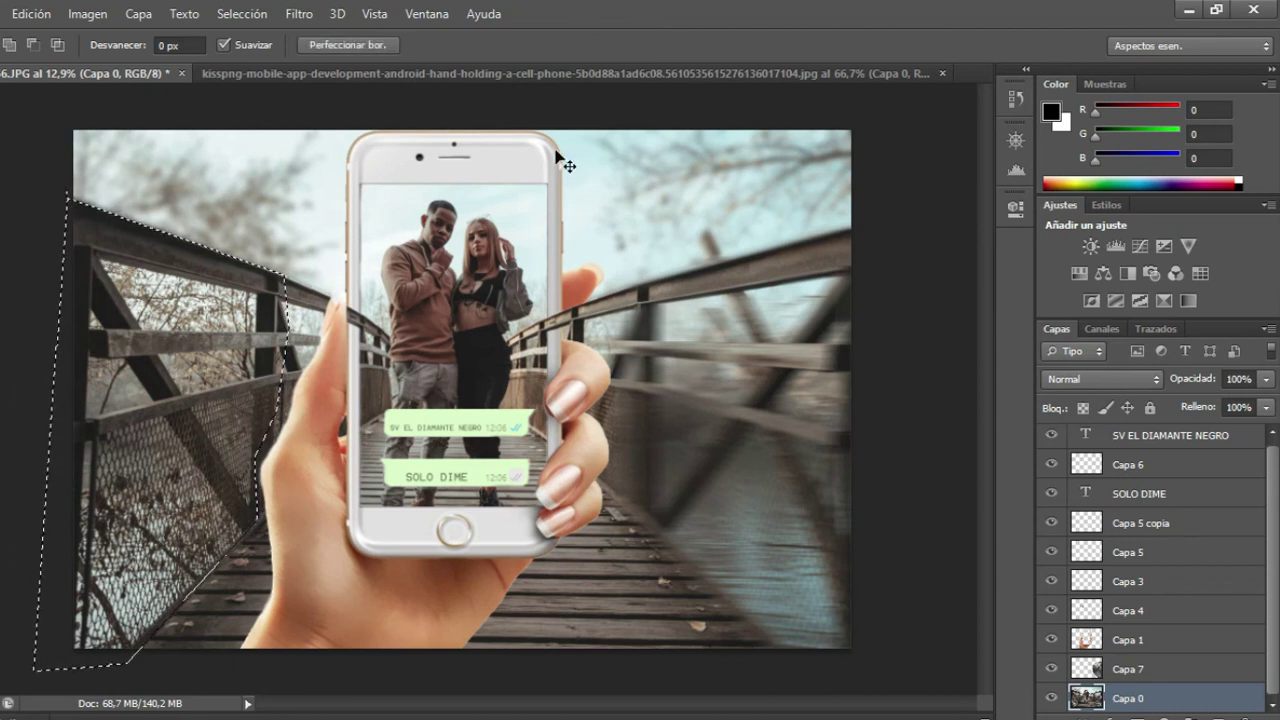
key(ctrl+j)
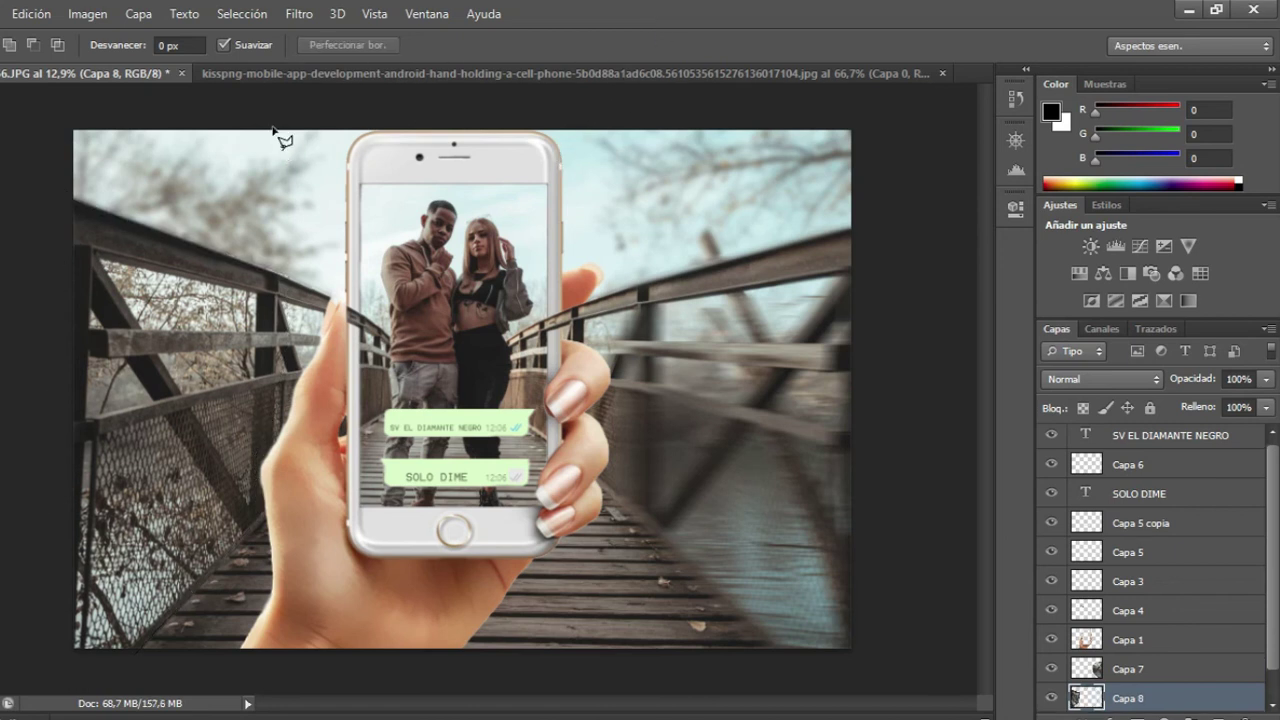
click(308, 16)
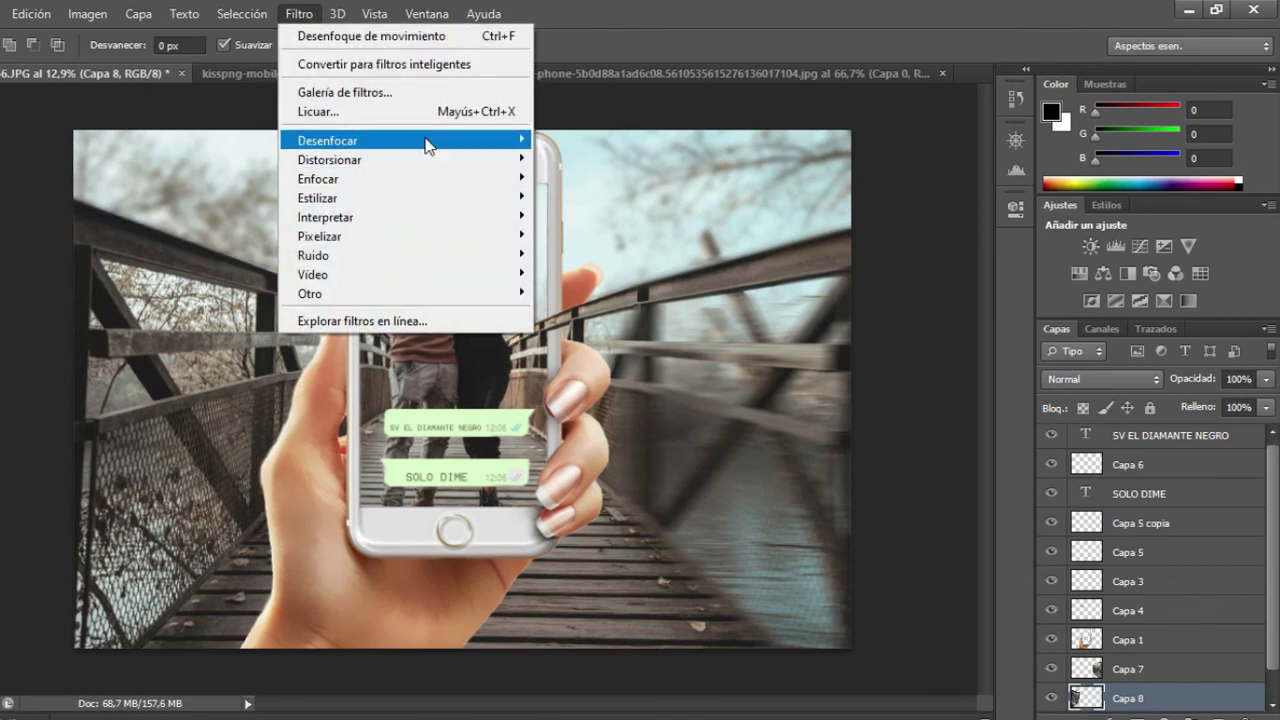
mouse_move(330, 140)
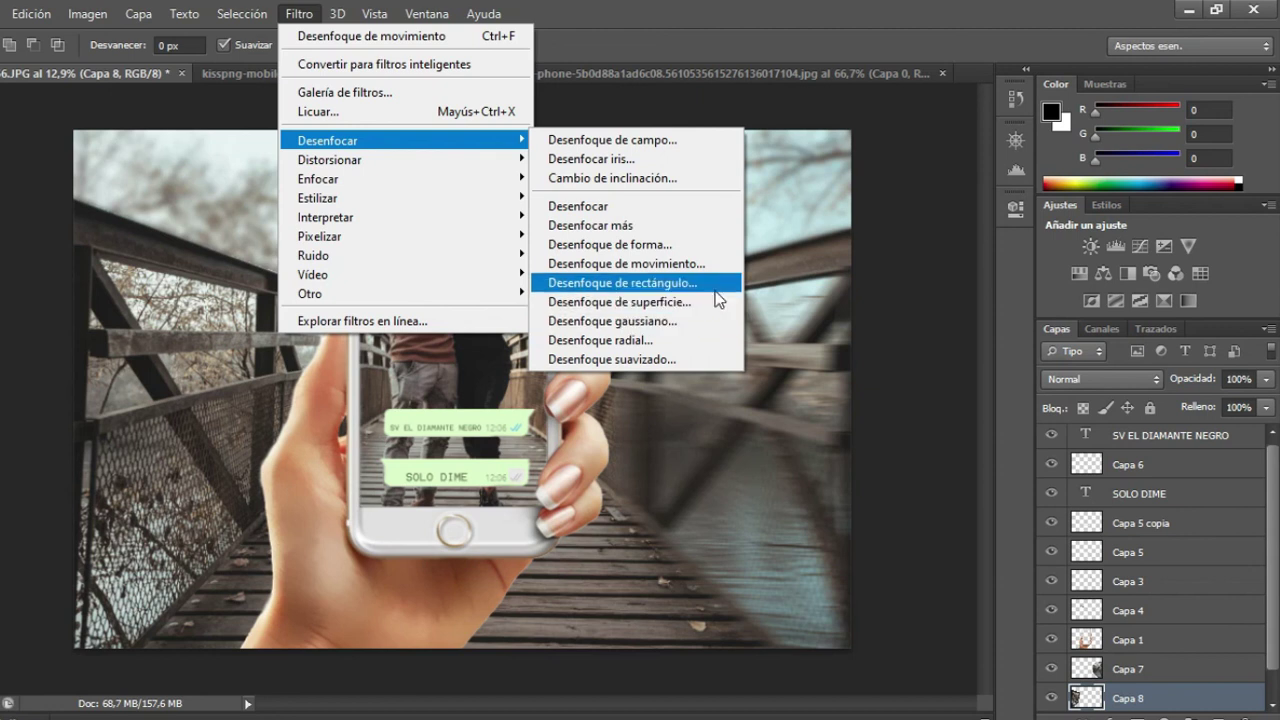
Apply Desenfoque de movimiento to Capa 8, then erase some of the blur over the left railing.
click(703, 264)
mouse_move(174, 328)
mouse_down()
mouse_move(1212, 188)
mouse_move(958, 157)
mouse_move(914, 218)
mouse_up()
click(962, 250)
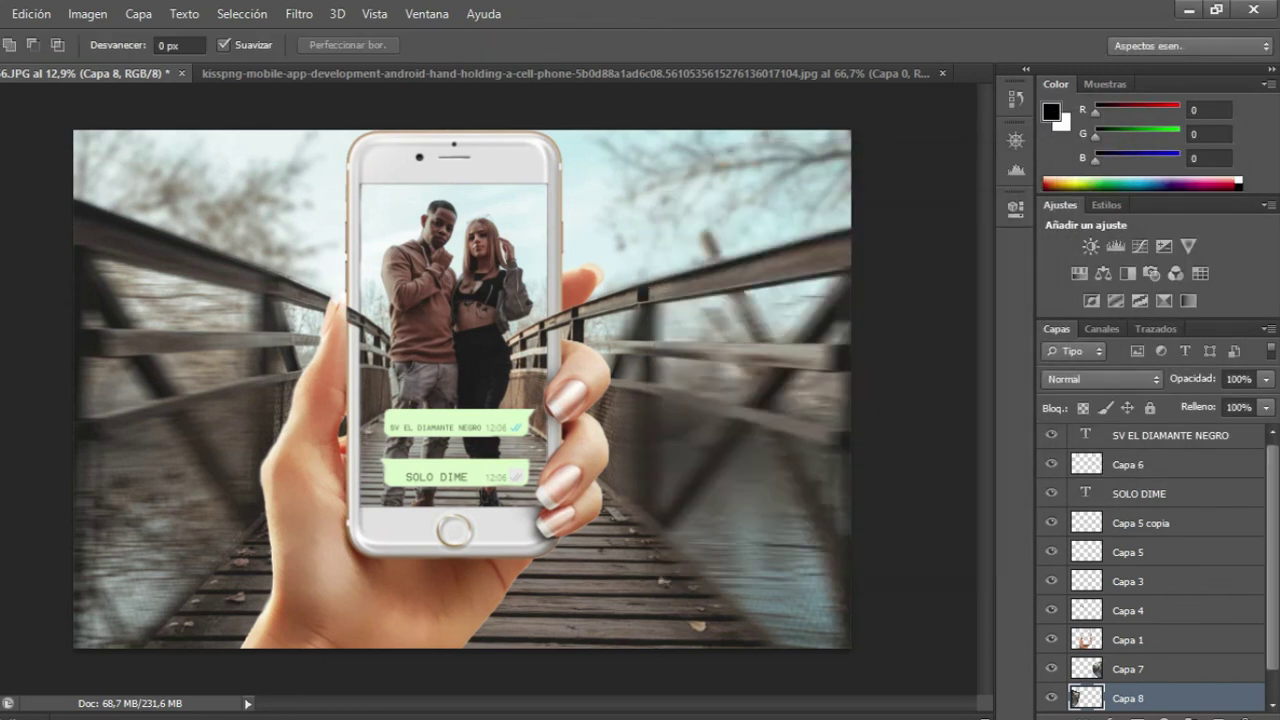
key(e)
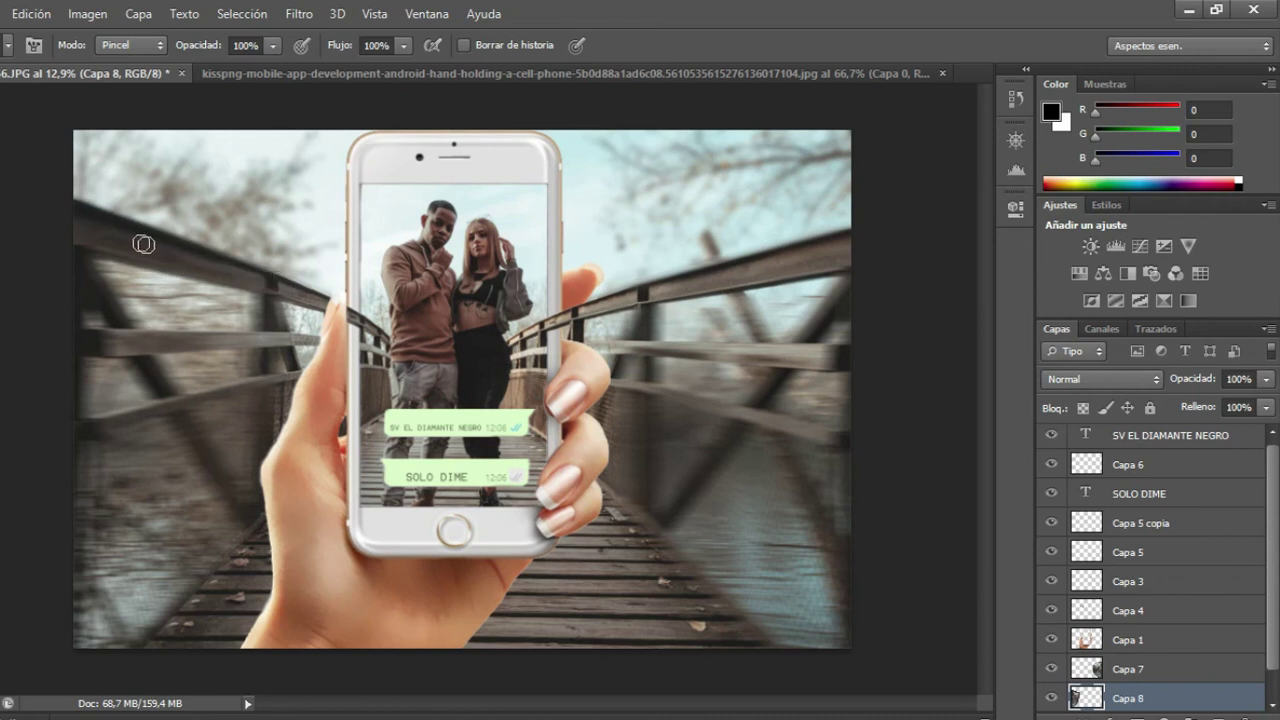
drag(134, 231, 213, 271)
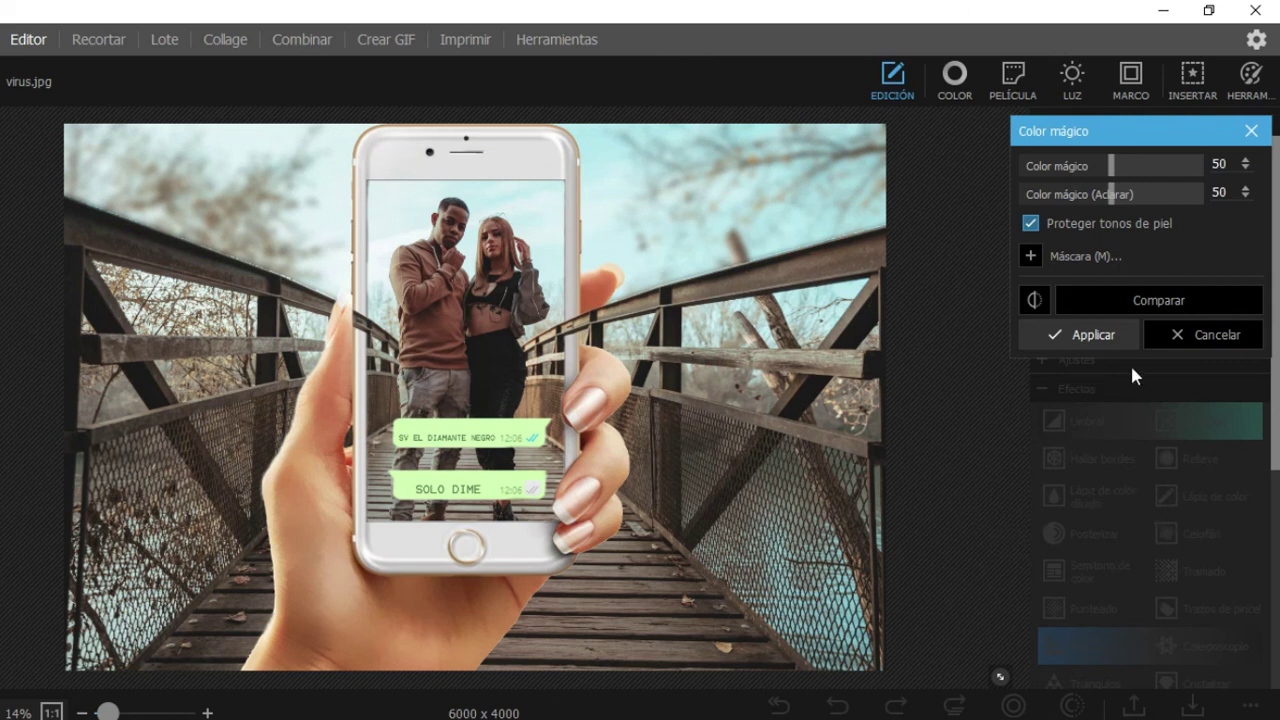
Apply Color mágico to virus.jpg, then reapply it with both sliders at 88 and skin tones protected.
click(1093, 336)
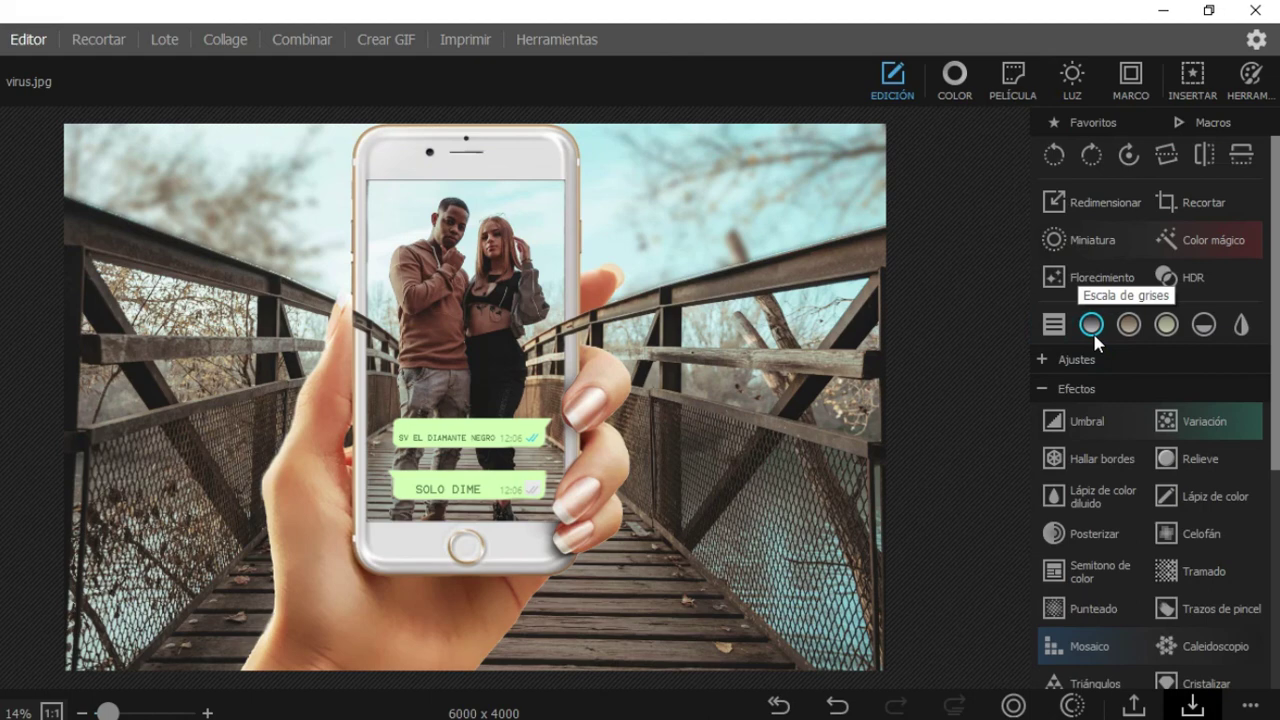
click(1208, 238)
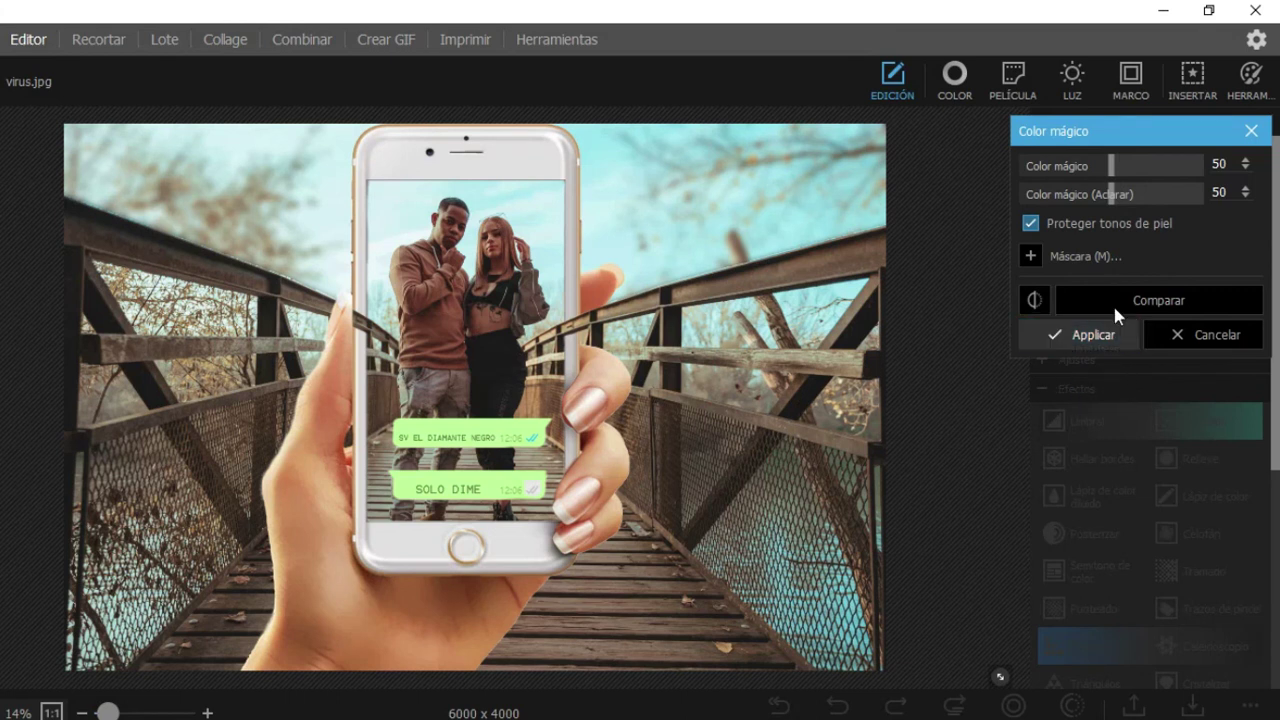
drag(1110, 164, 1179, 151)
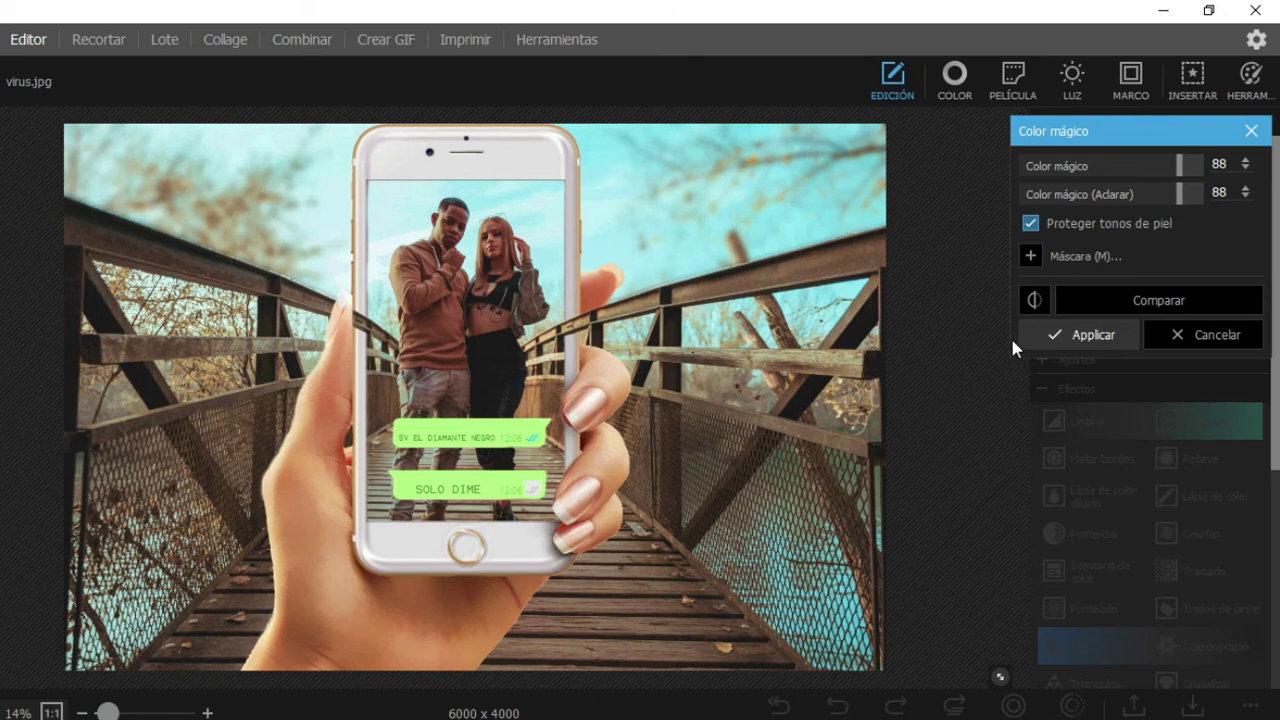
click(1095, 335)
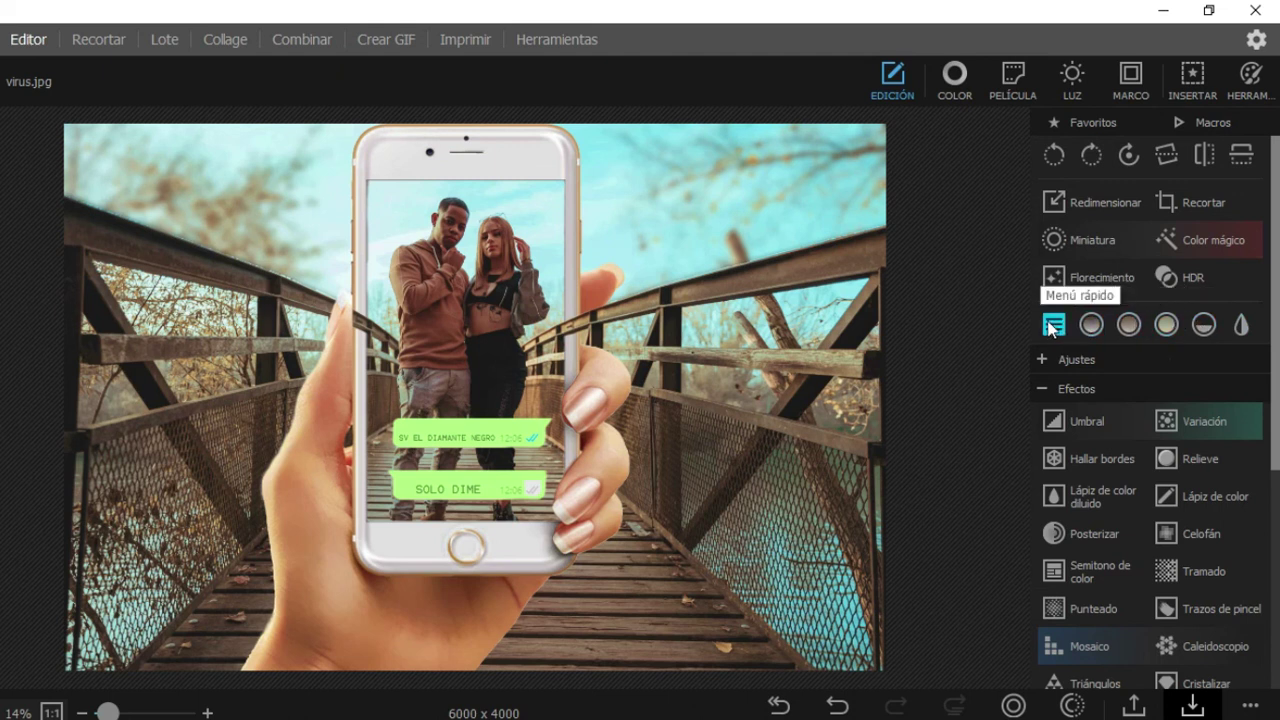
Collapse the Efectos list and expand Transformaciones to show Diminuto planeta, Tijeras and Estirar.
scroll(1128, 426, down, 1)
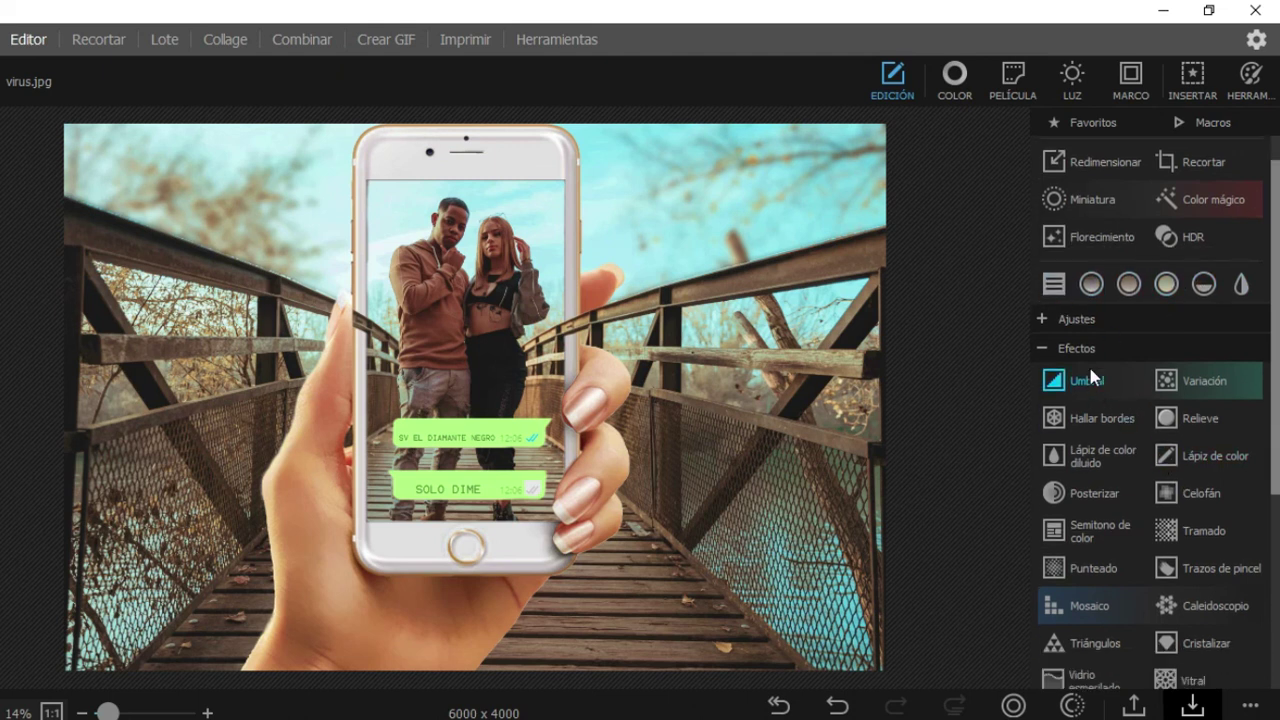
click(1087, 350)
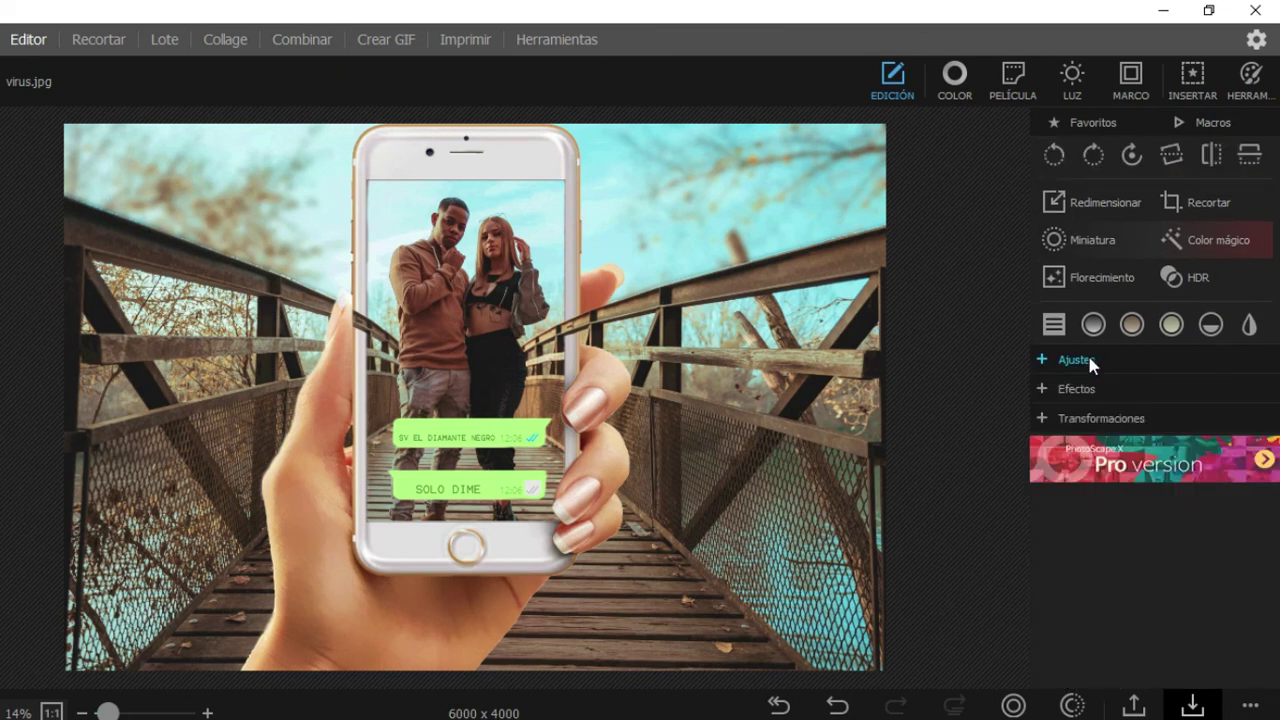
click(1120, 391)
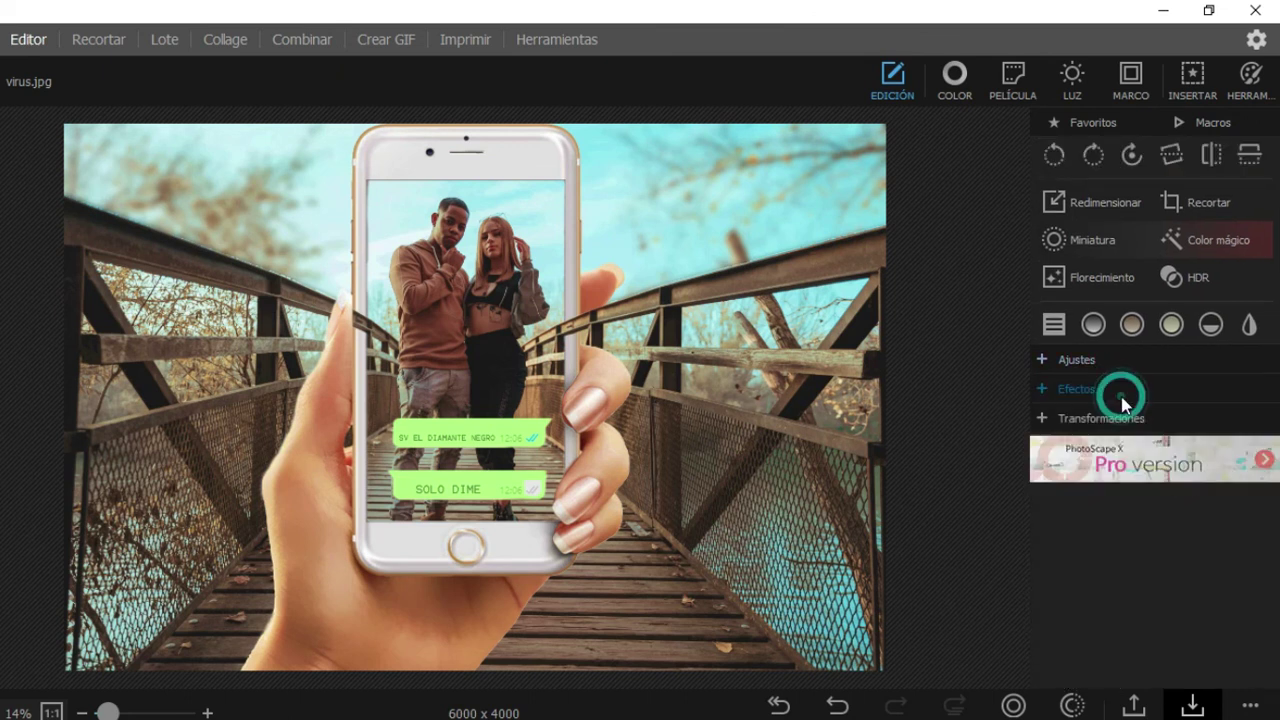
click(1117, 391)
click(1118, 420)
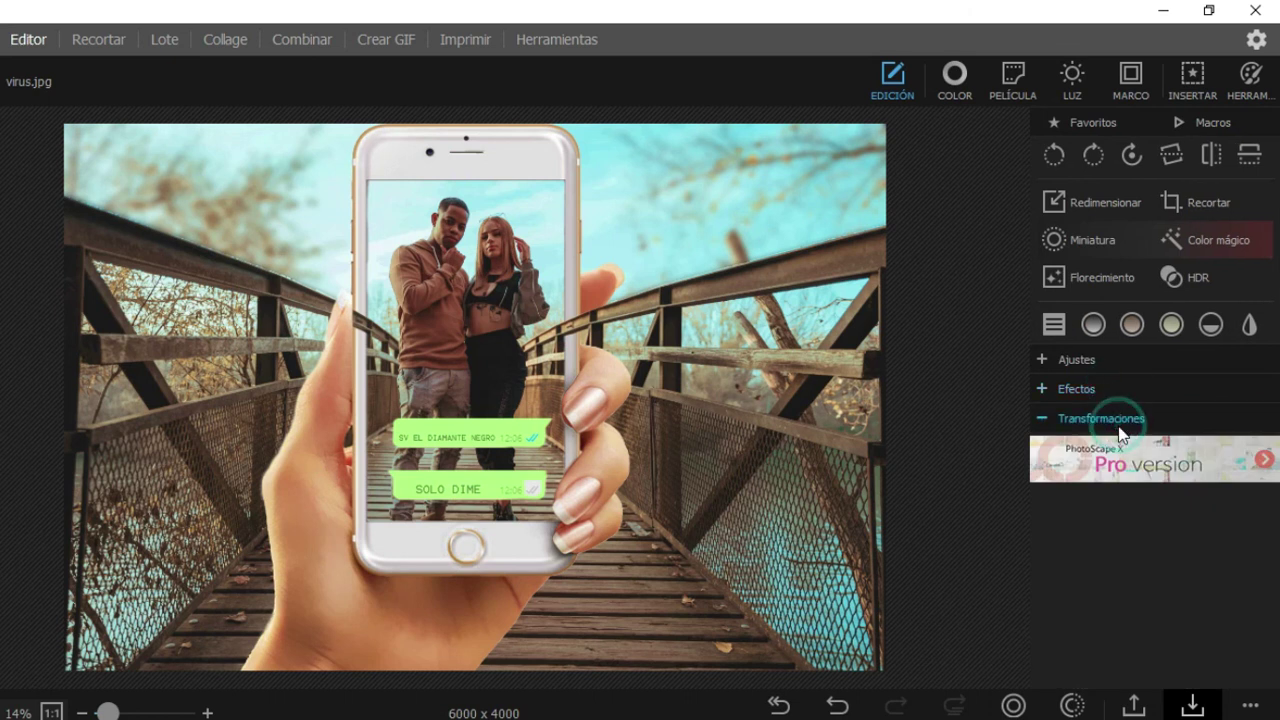